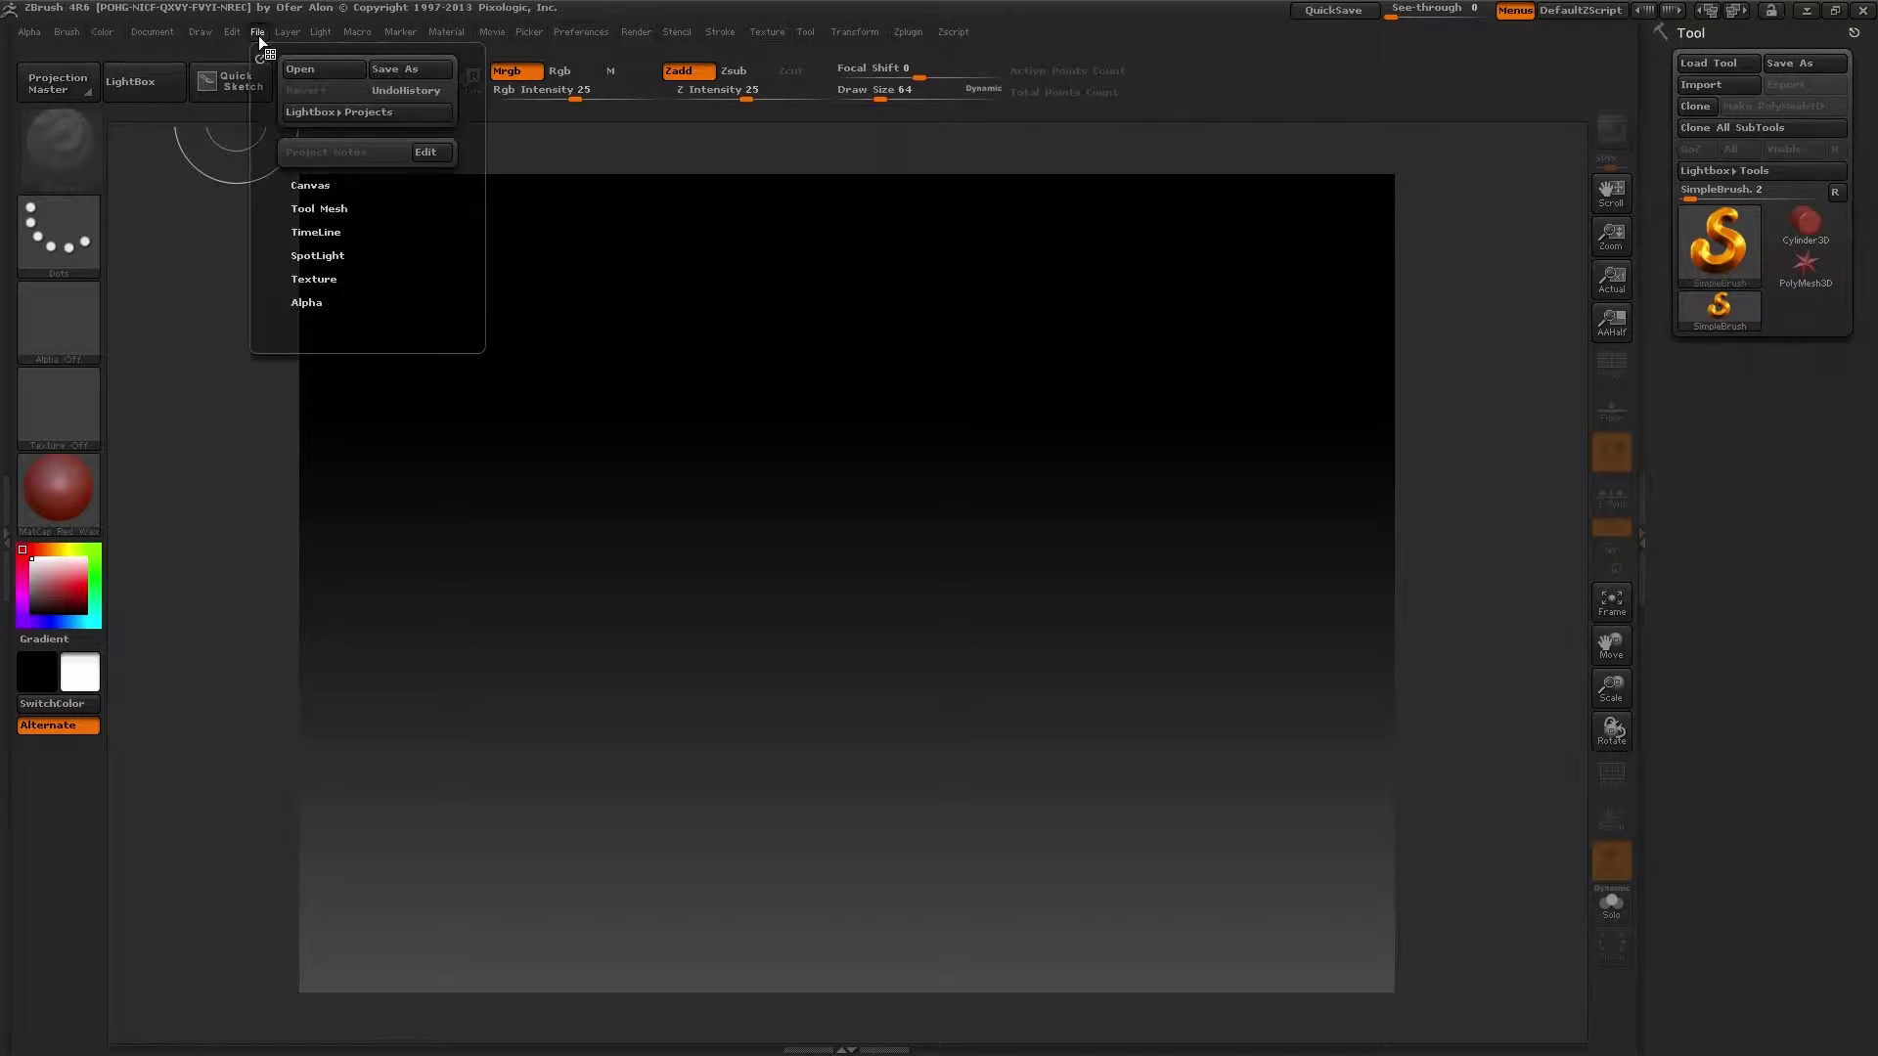
# - Open the project Four armed alien.ZPR from the Alien test folder on the desktop
pyautogui.click(305, 70)
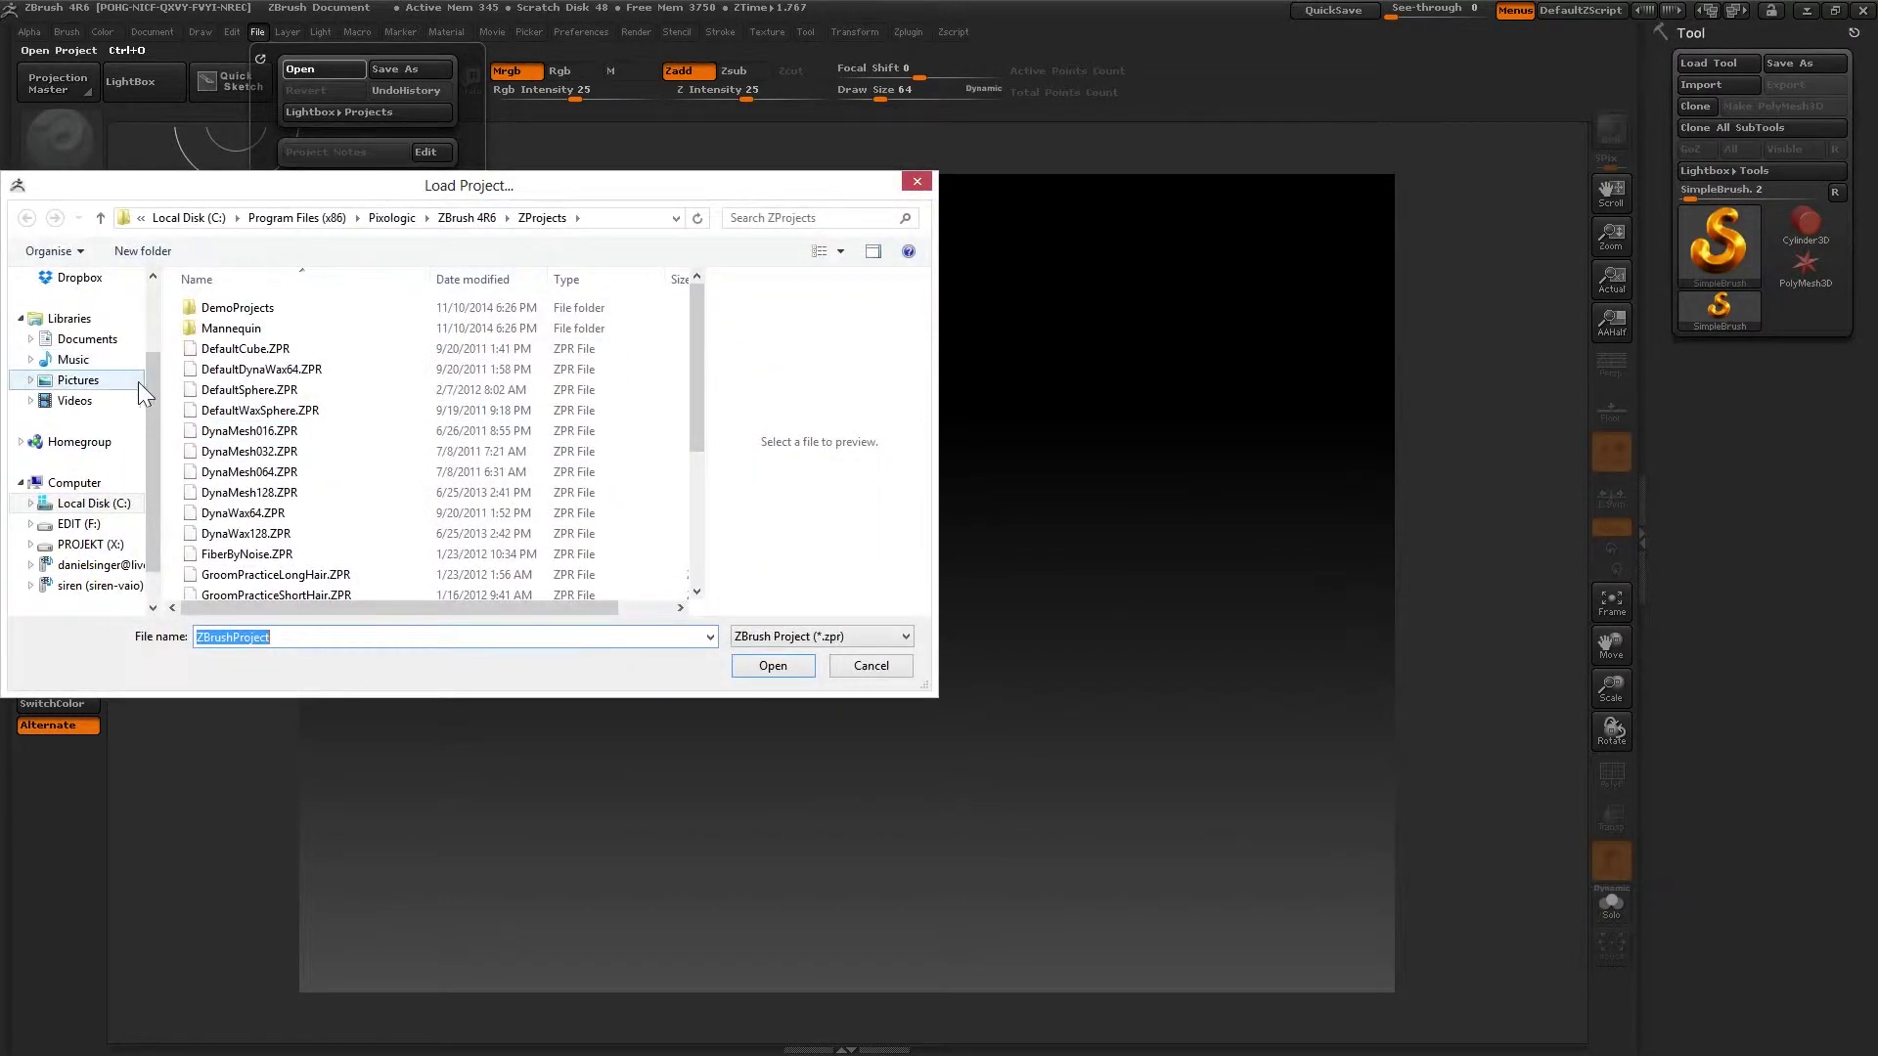
pyautogui.scroll(2, 138, 382)
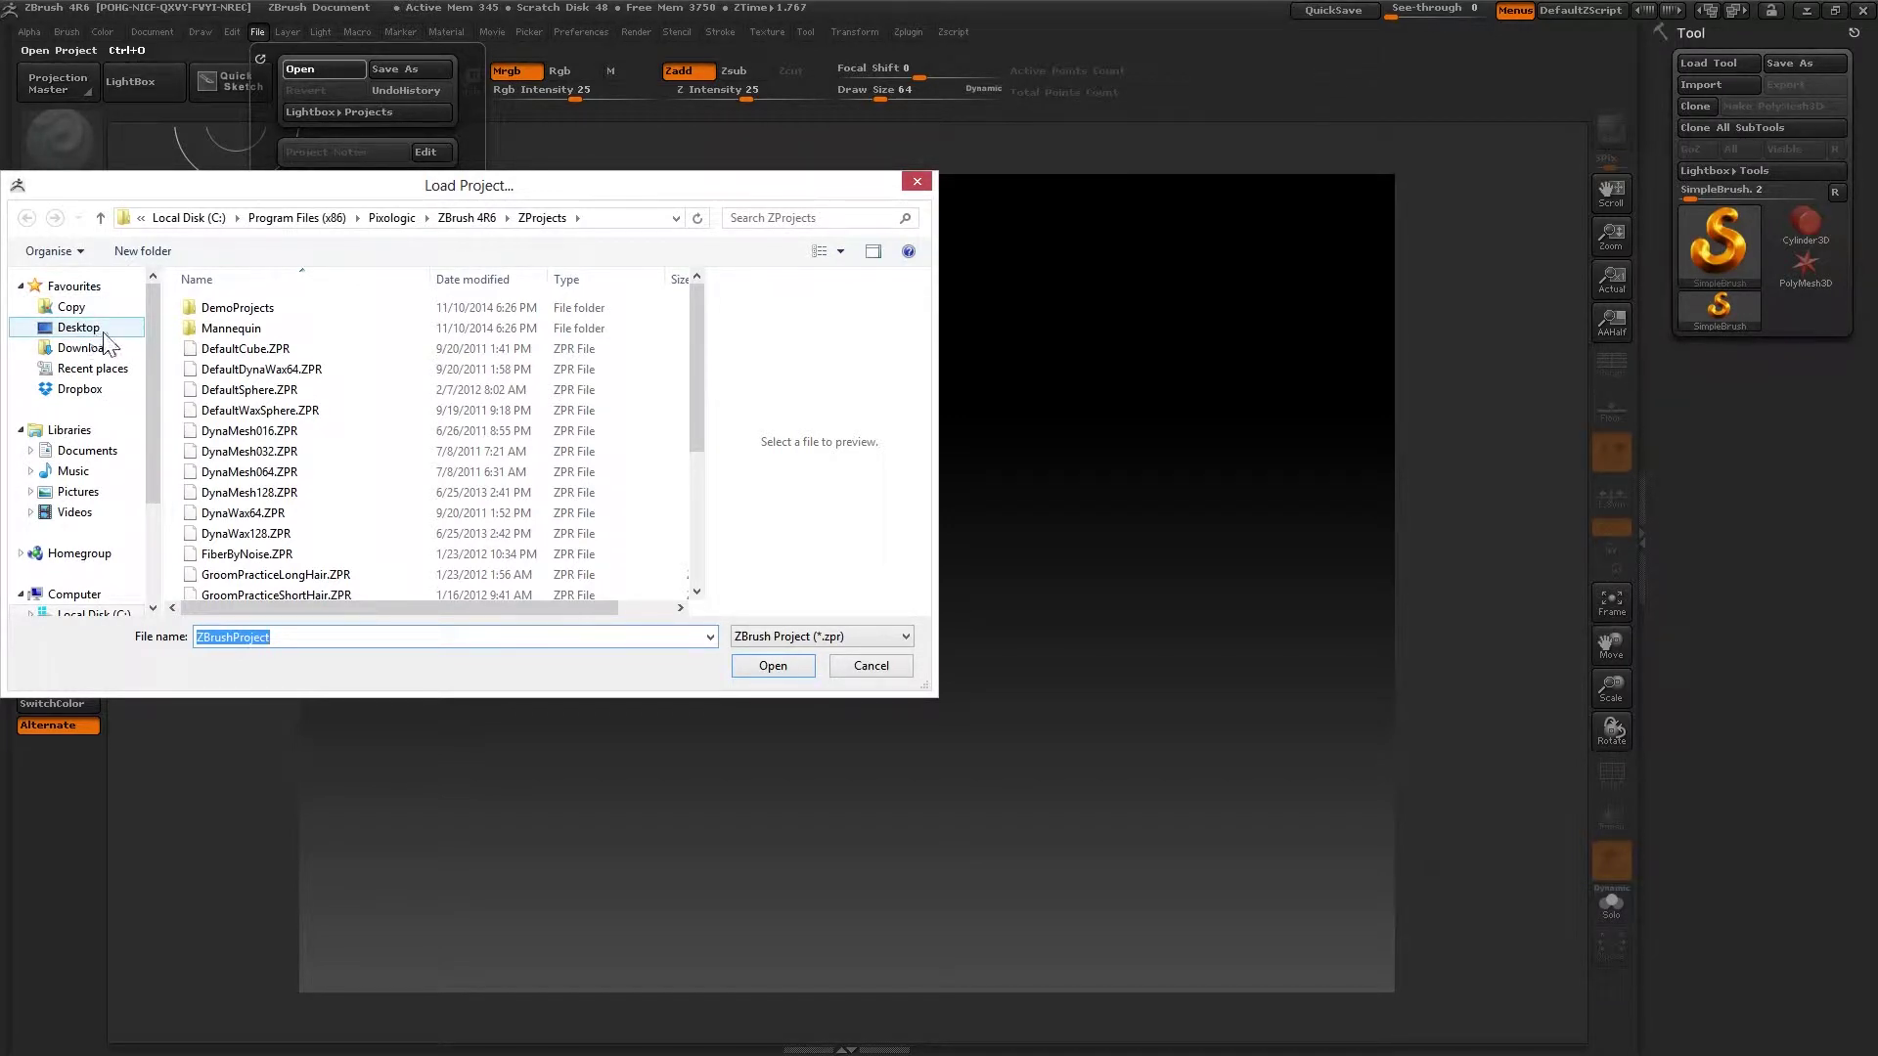
pyautogui.click(104, 334)
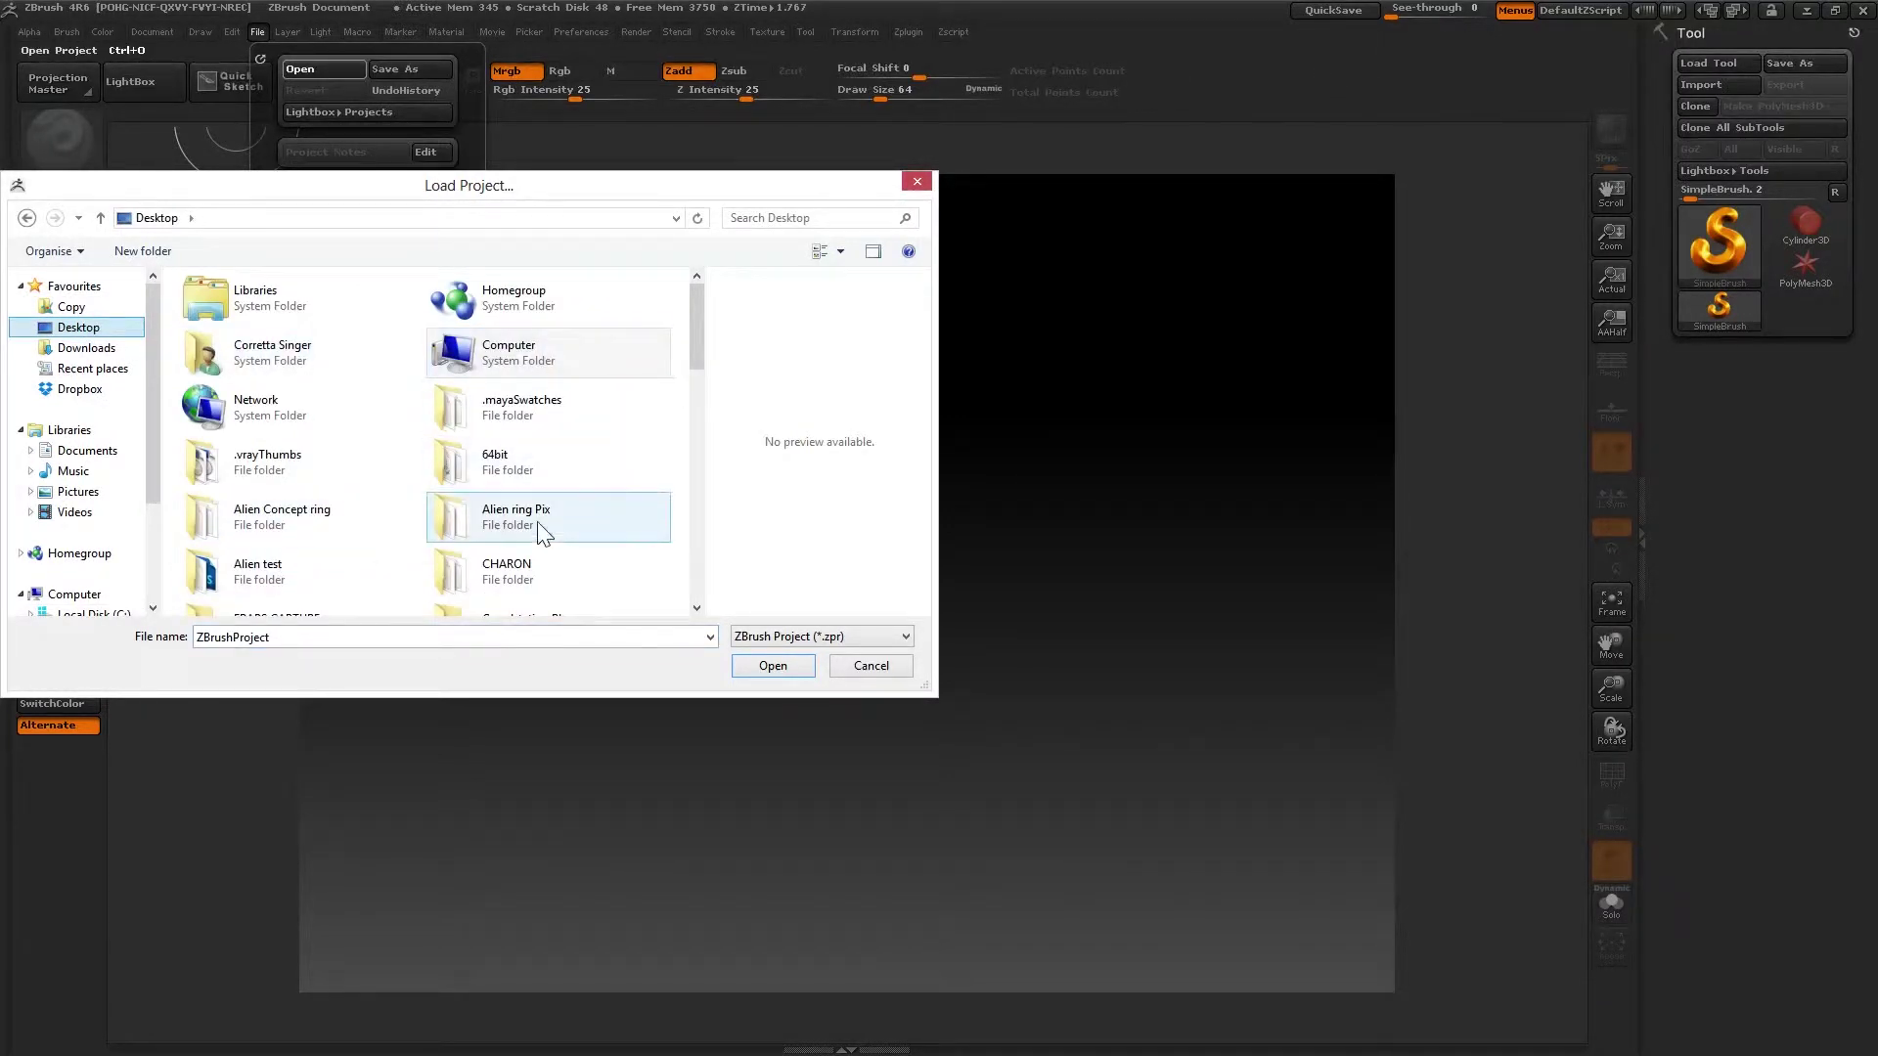
pyautogui.doubleClick(256, 571)
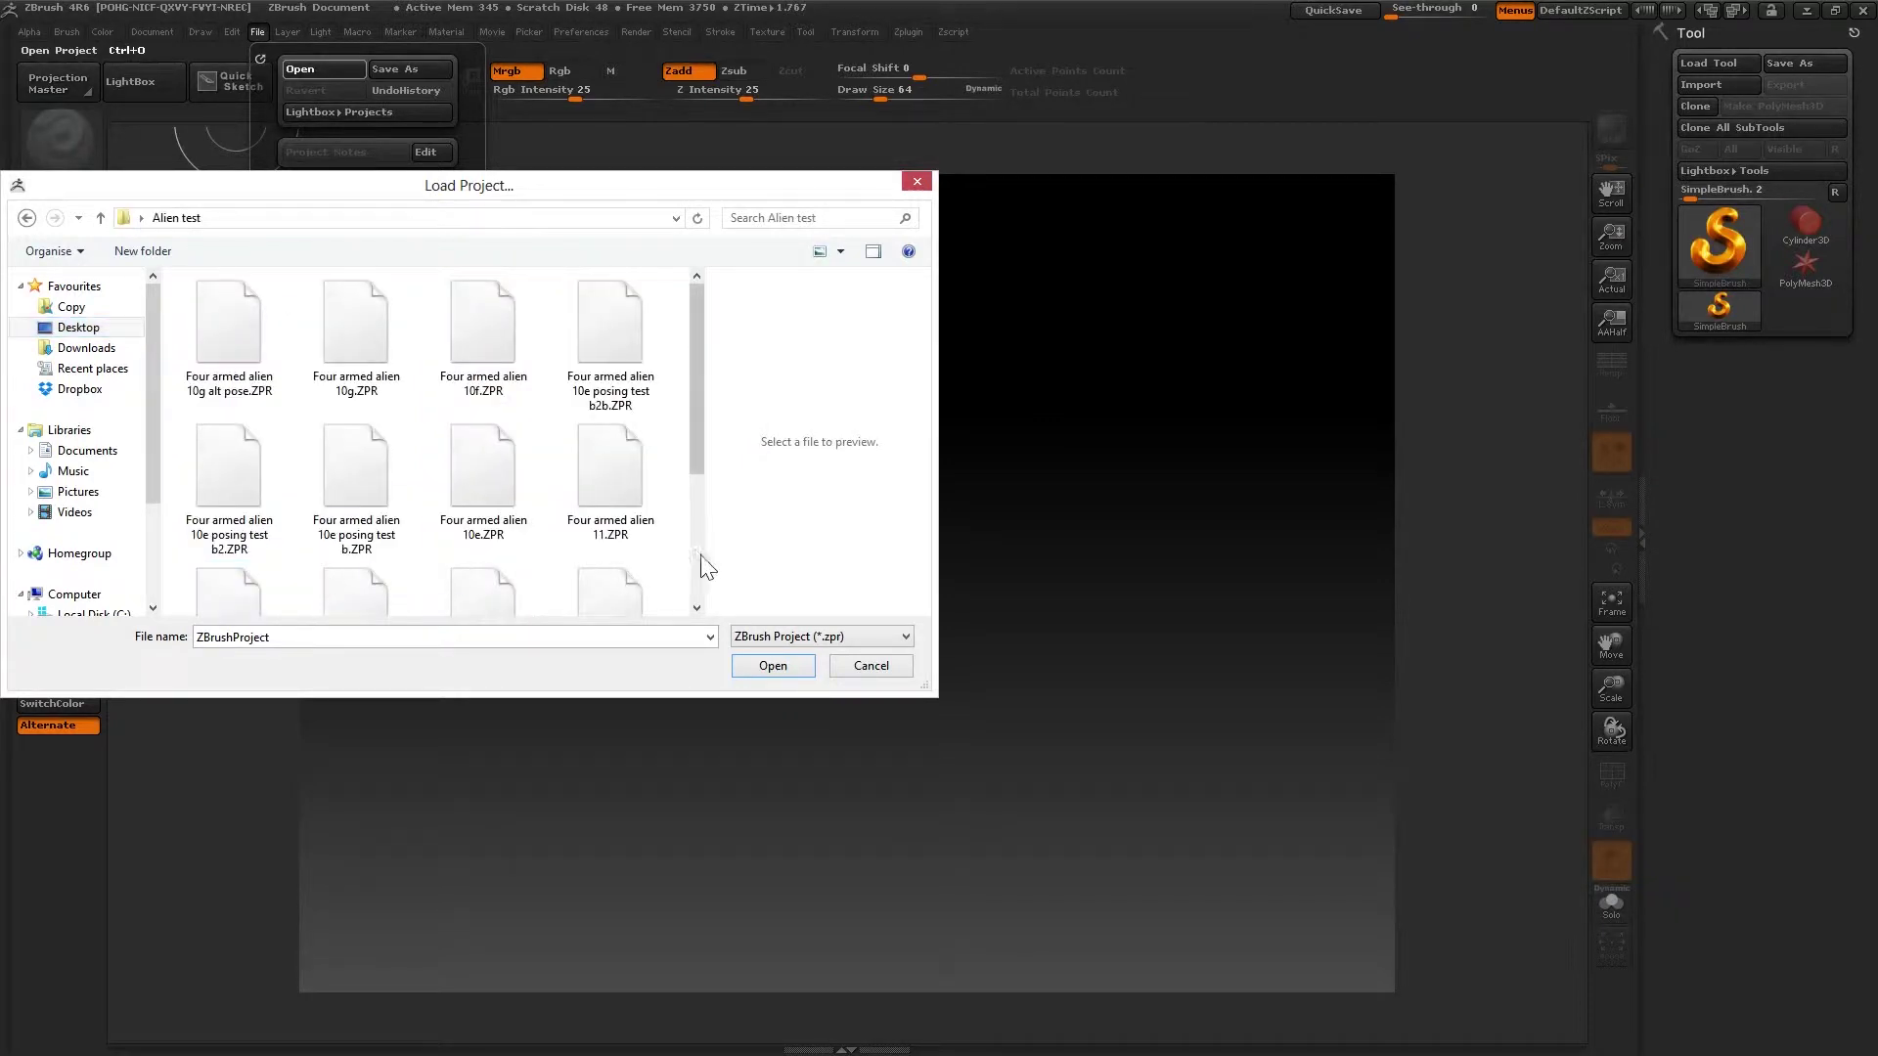
pyautogui.moveTo(702, 390); pyautogui.dragTo(702, 587)
pyautogui.click(612, 536)
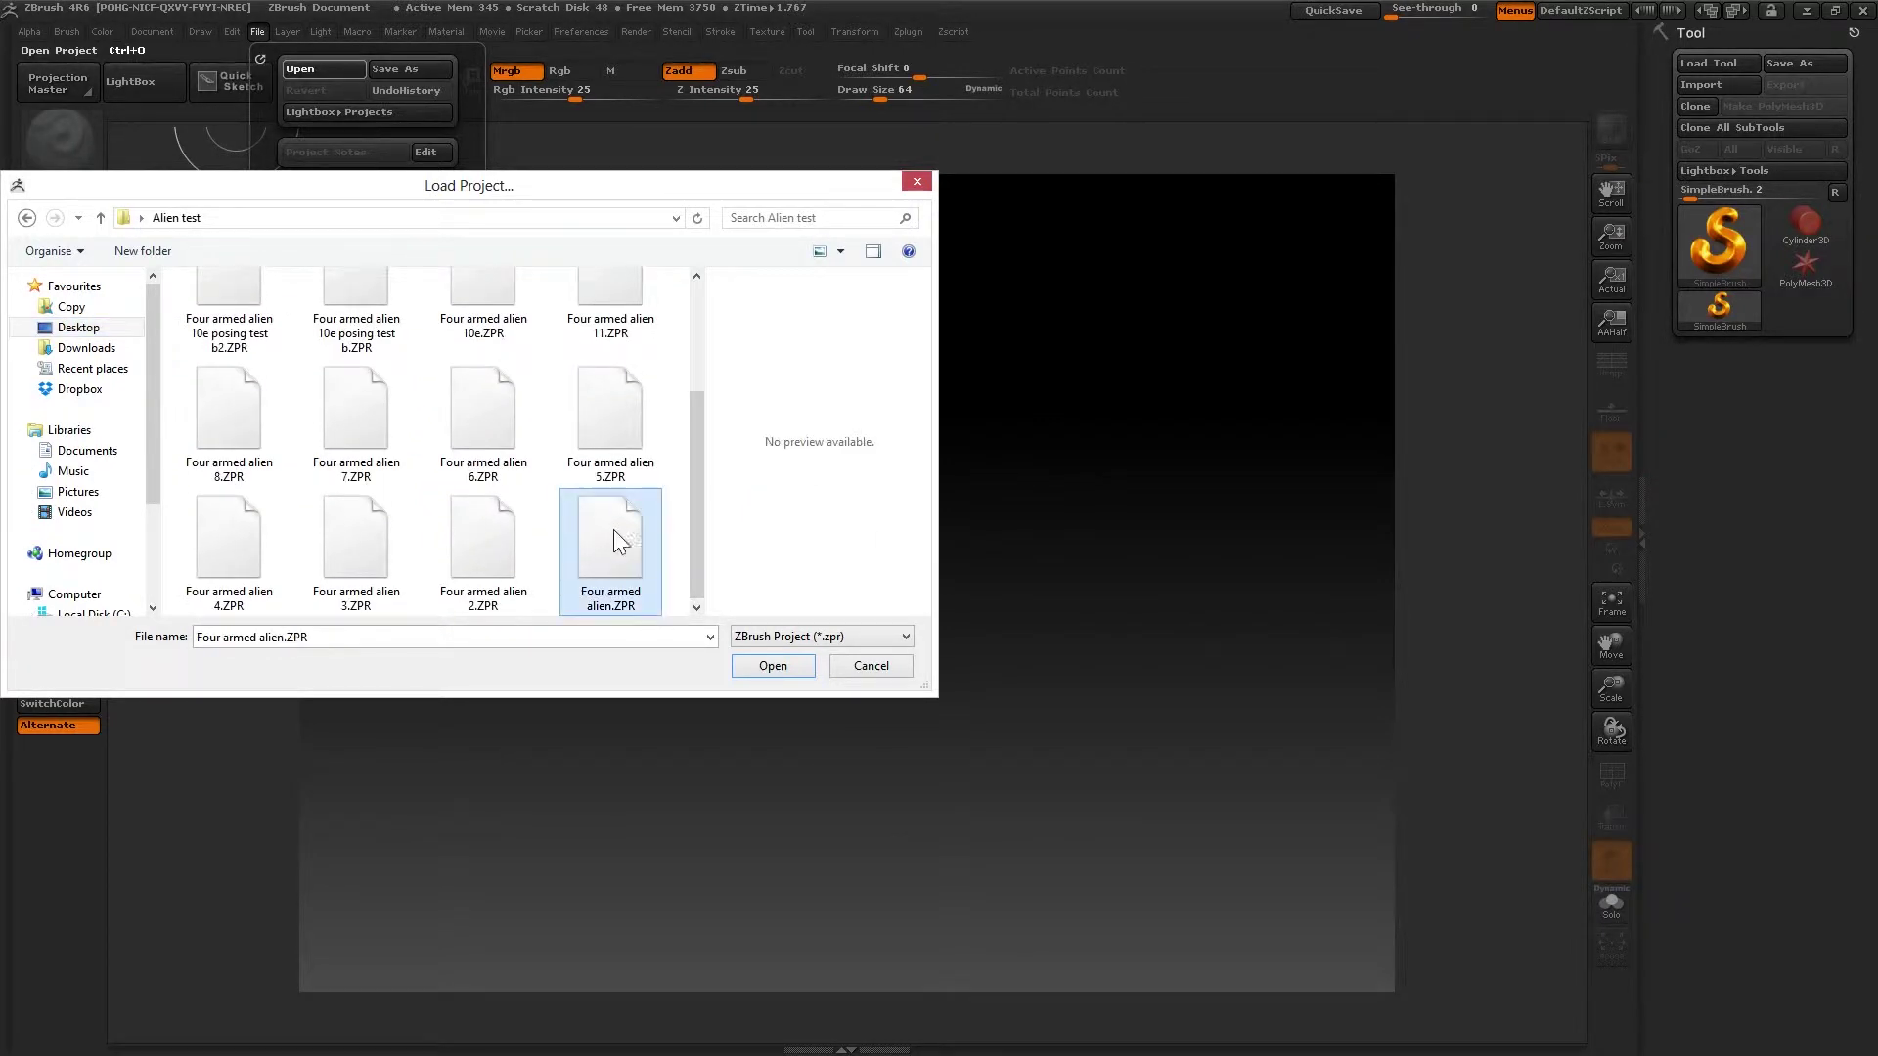
pyautogui.click(794, 665)
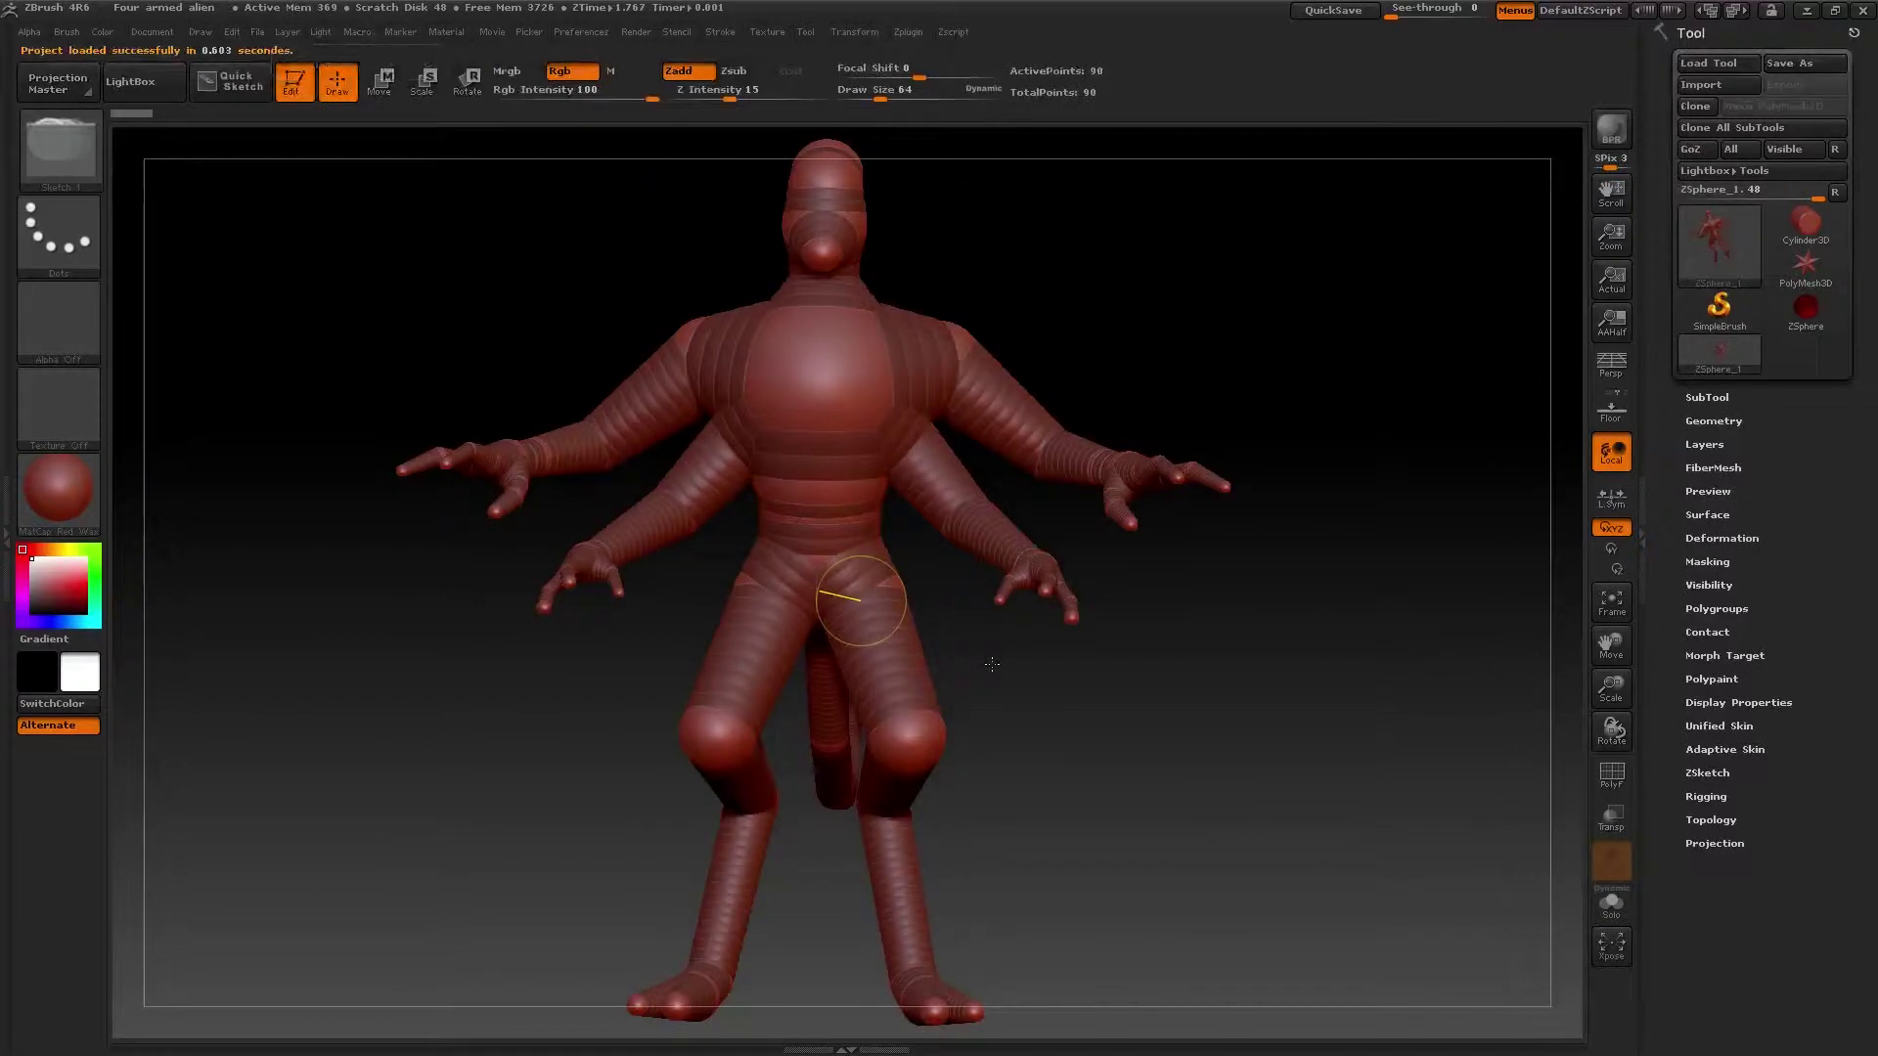
pyautogui.moveTo(1237, 777); pyautogui.dragTo(1207, 811)
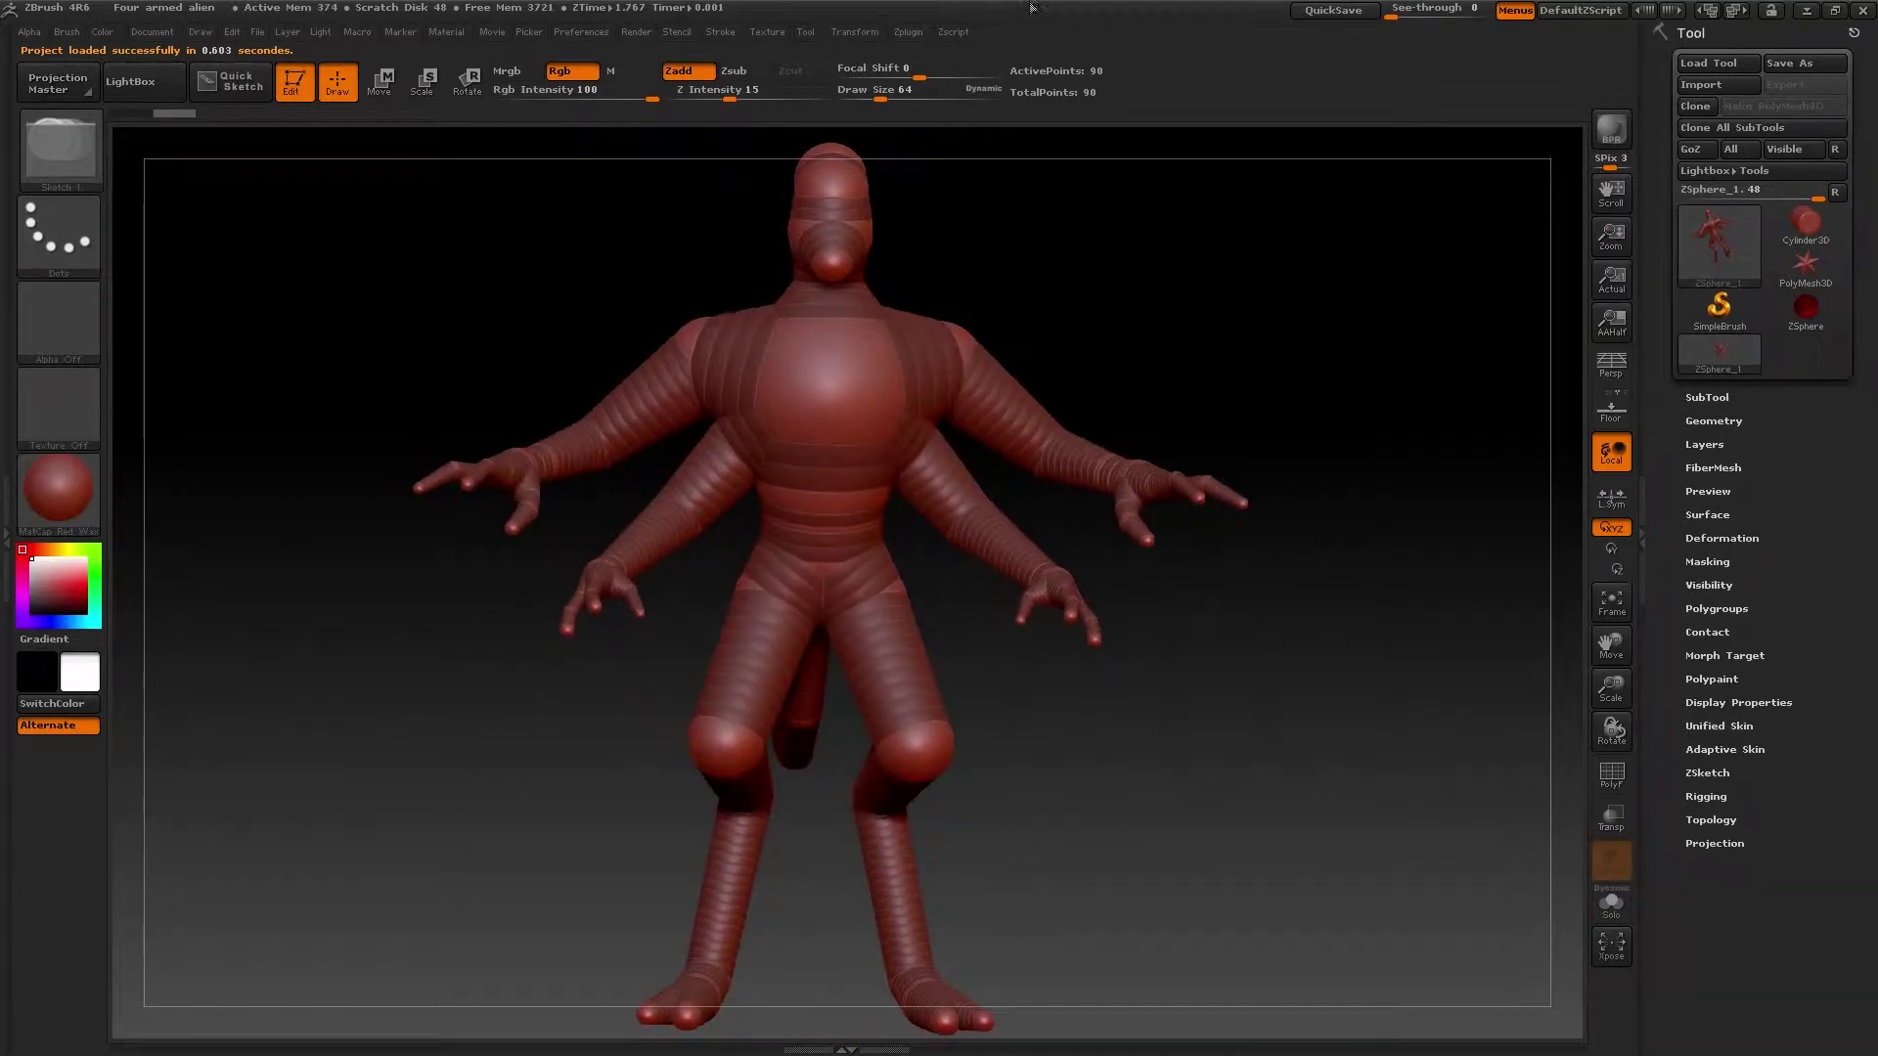
# - Replace the current canvas with a new blank document
pyautogui.click(236, 28)
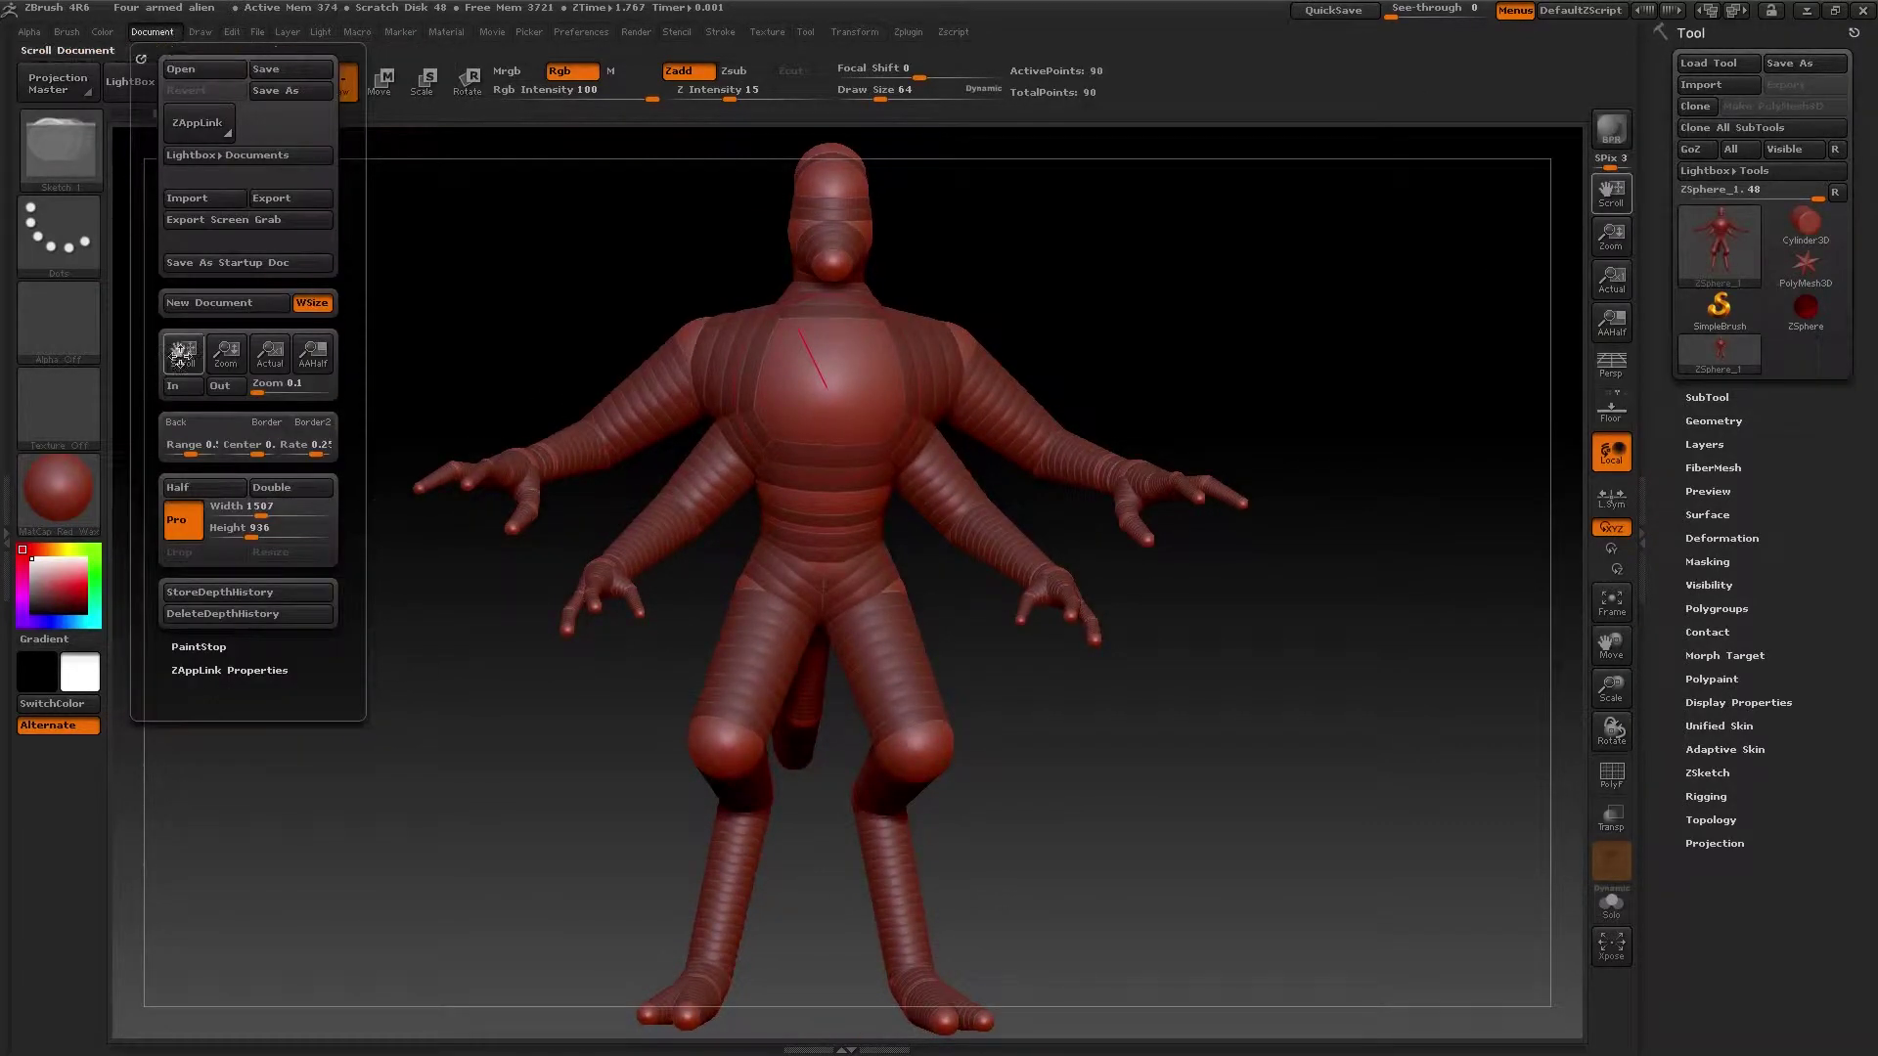
pyautogui.click(208, 304)
pyautogui.click(1008, 587)
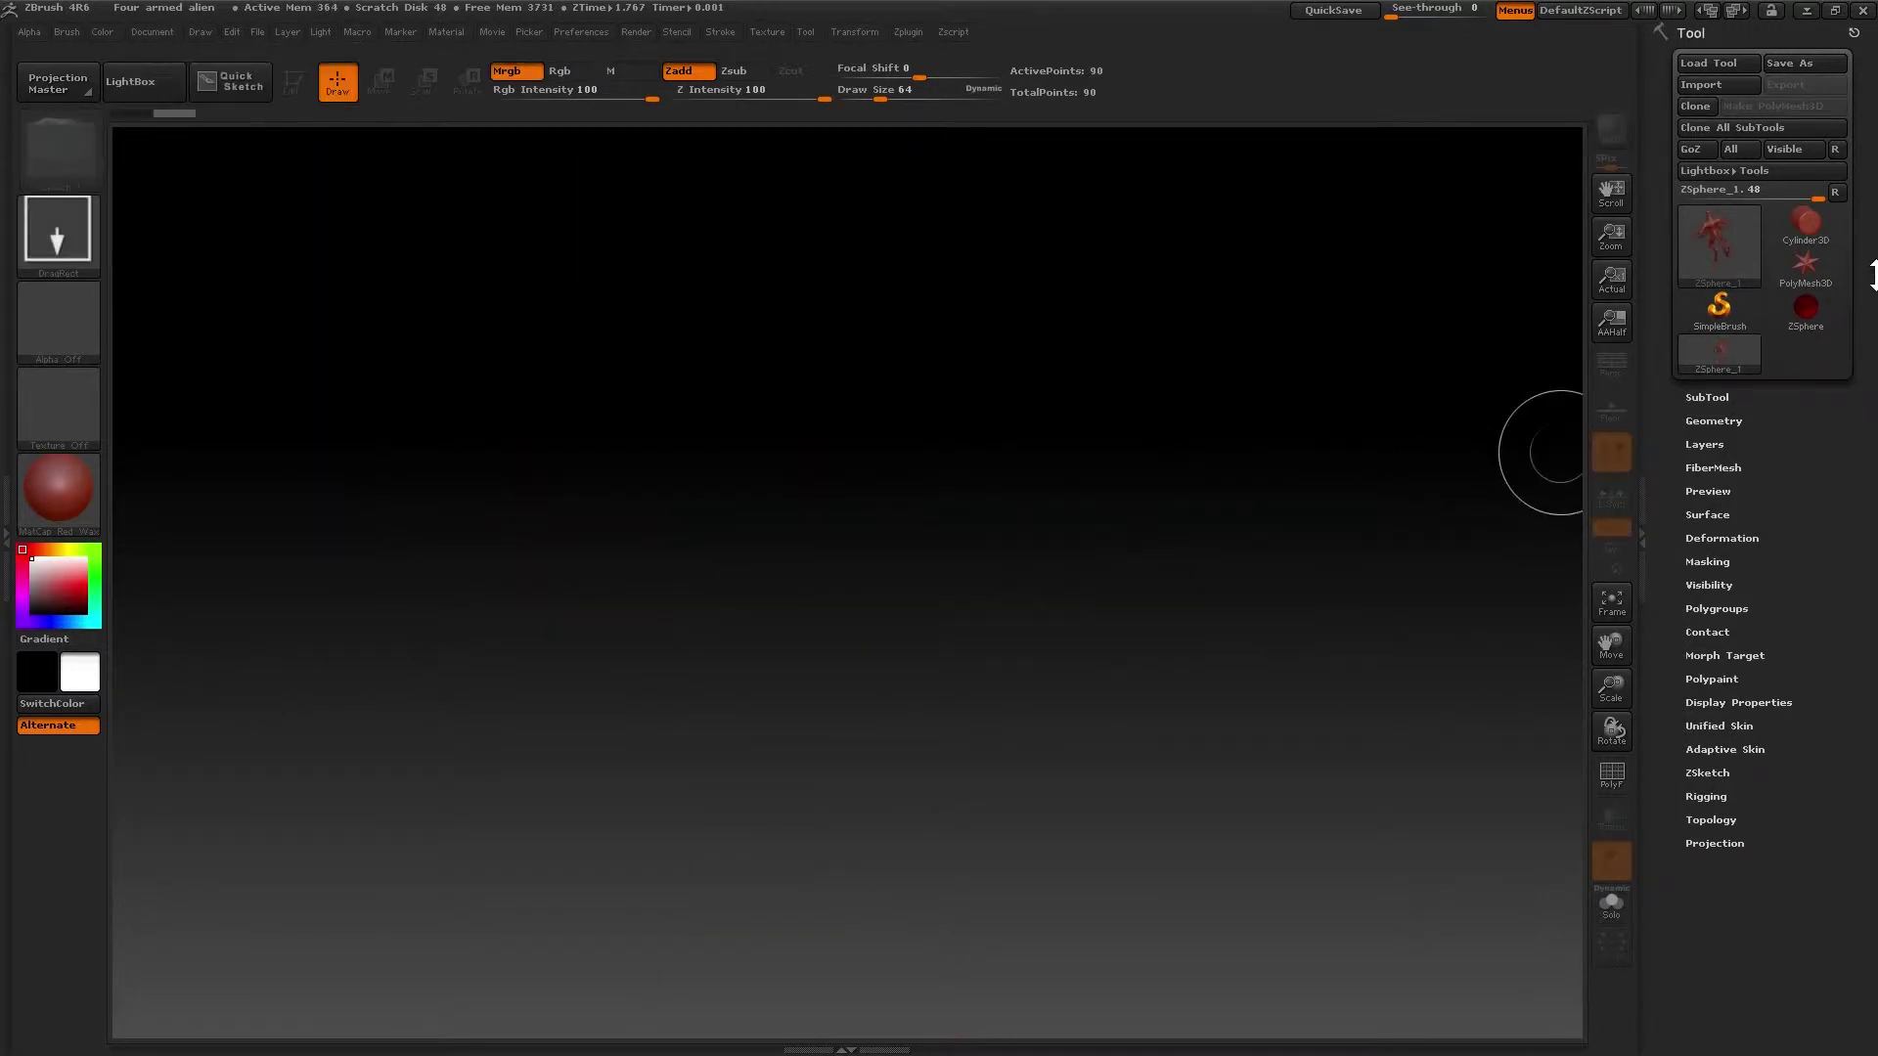
# - Place a large ZSphere in the middle of the empty canvas and make it editable
pyautogui.moveTo(1721, 252)
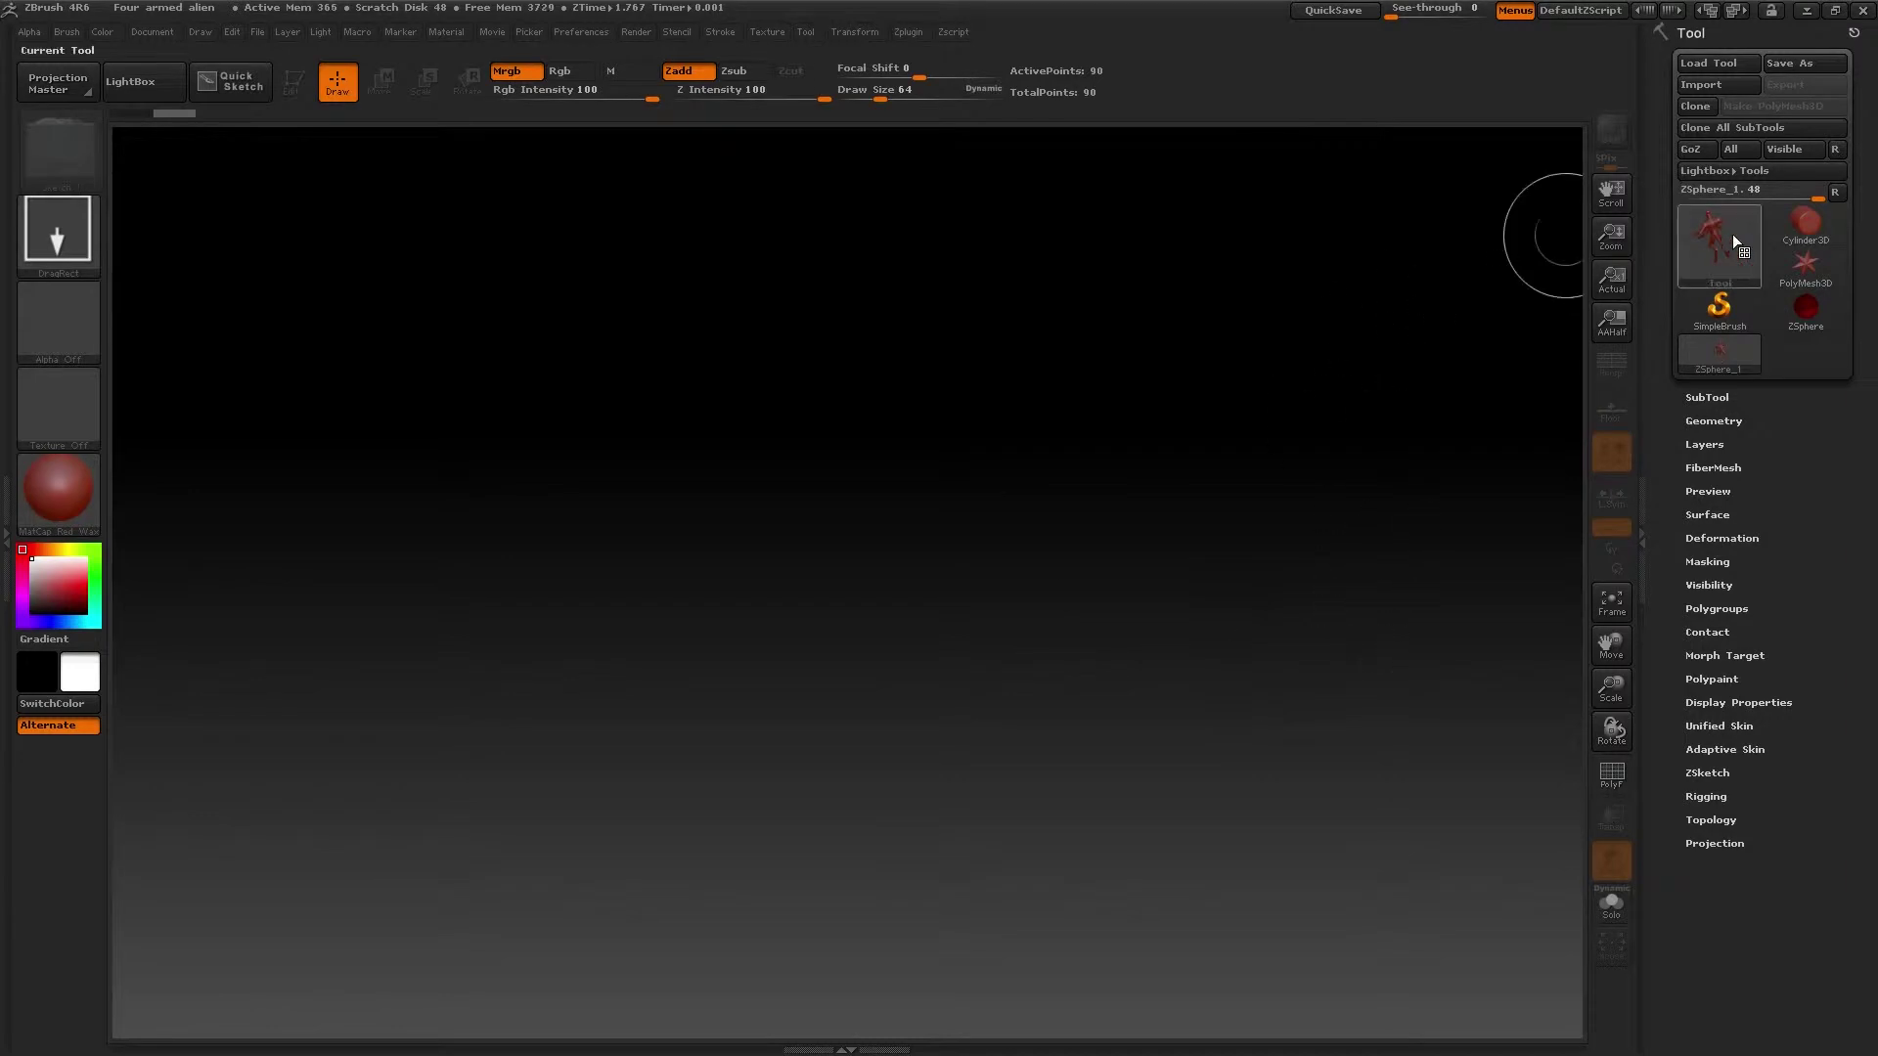
pyautogui.click(1731, 237)
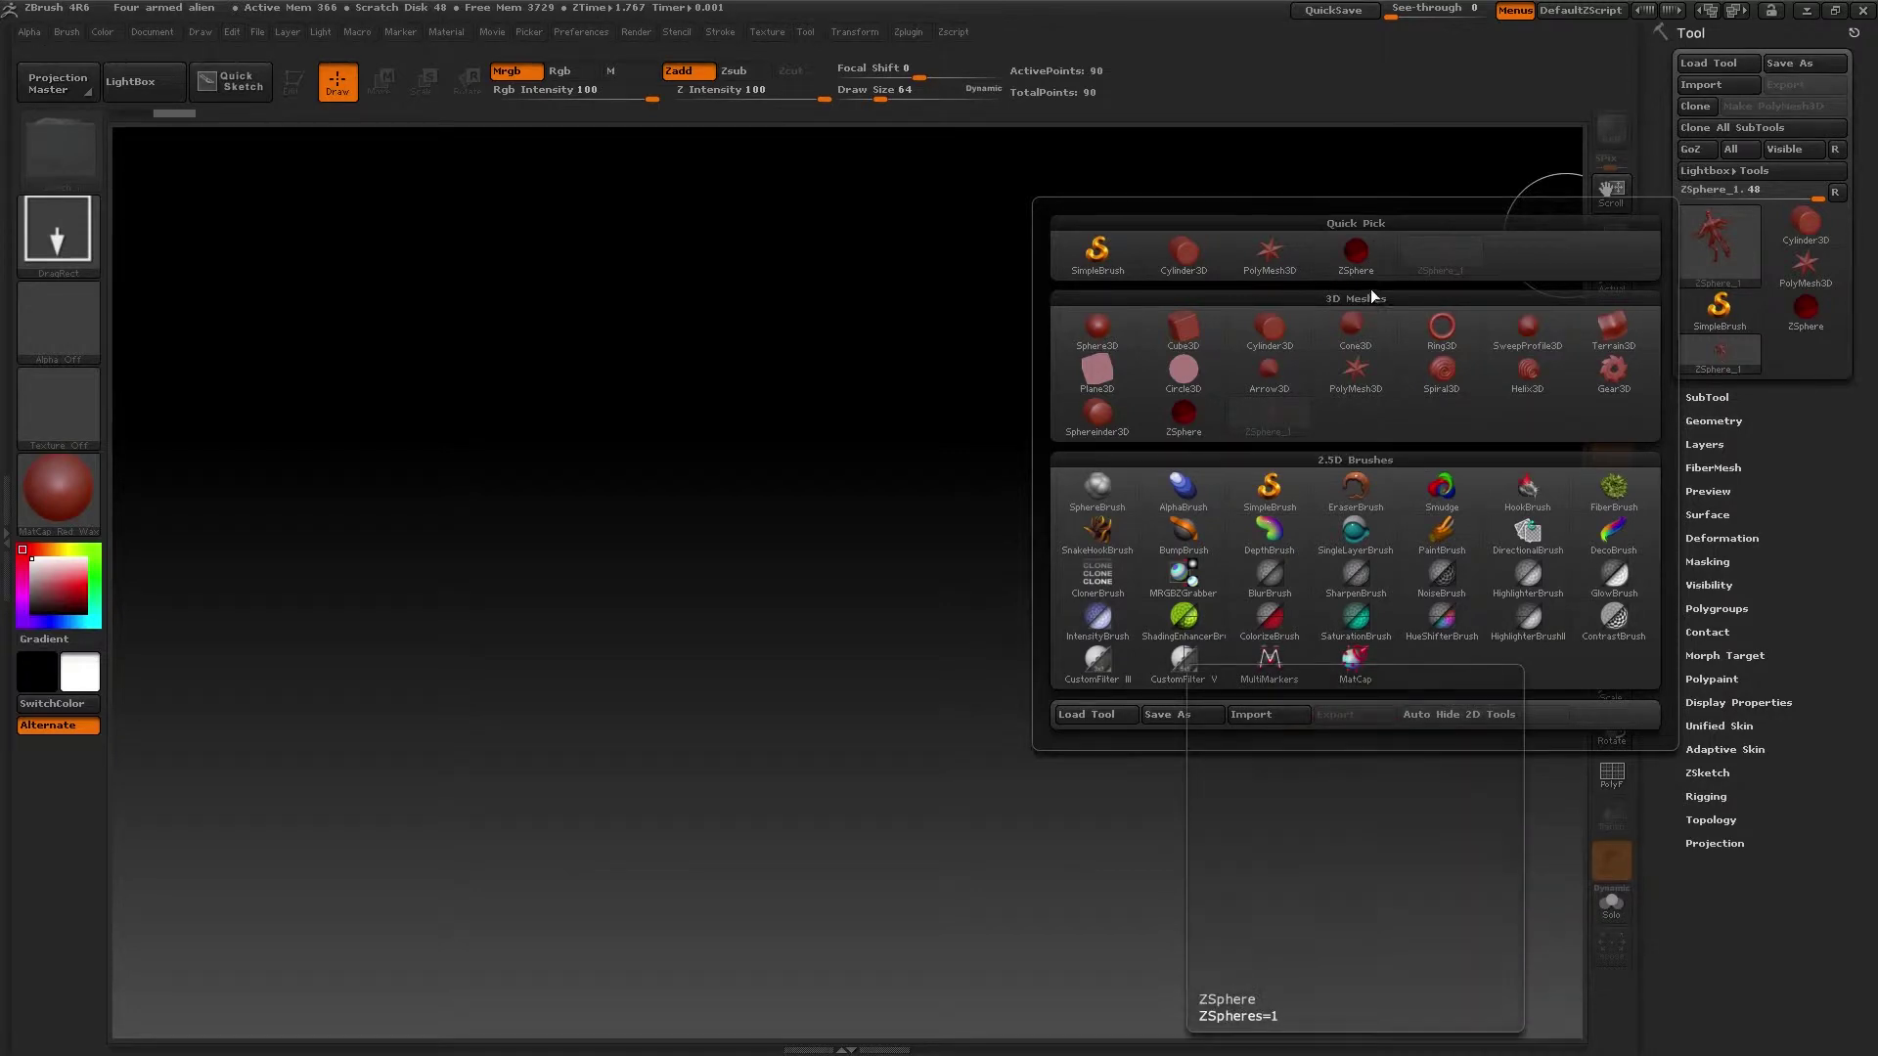
pyautogui.click(1186, 420)
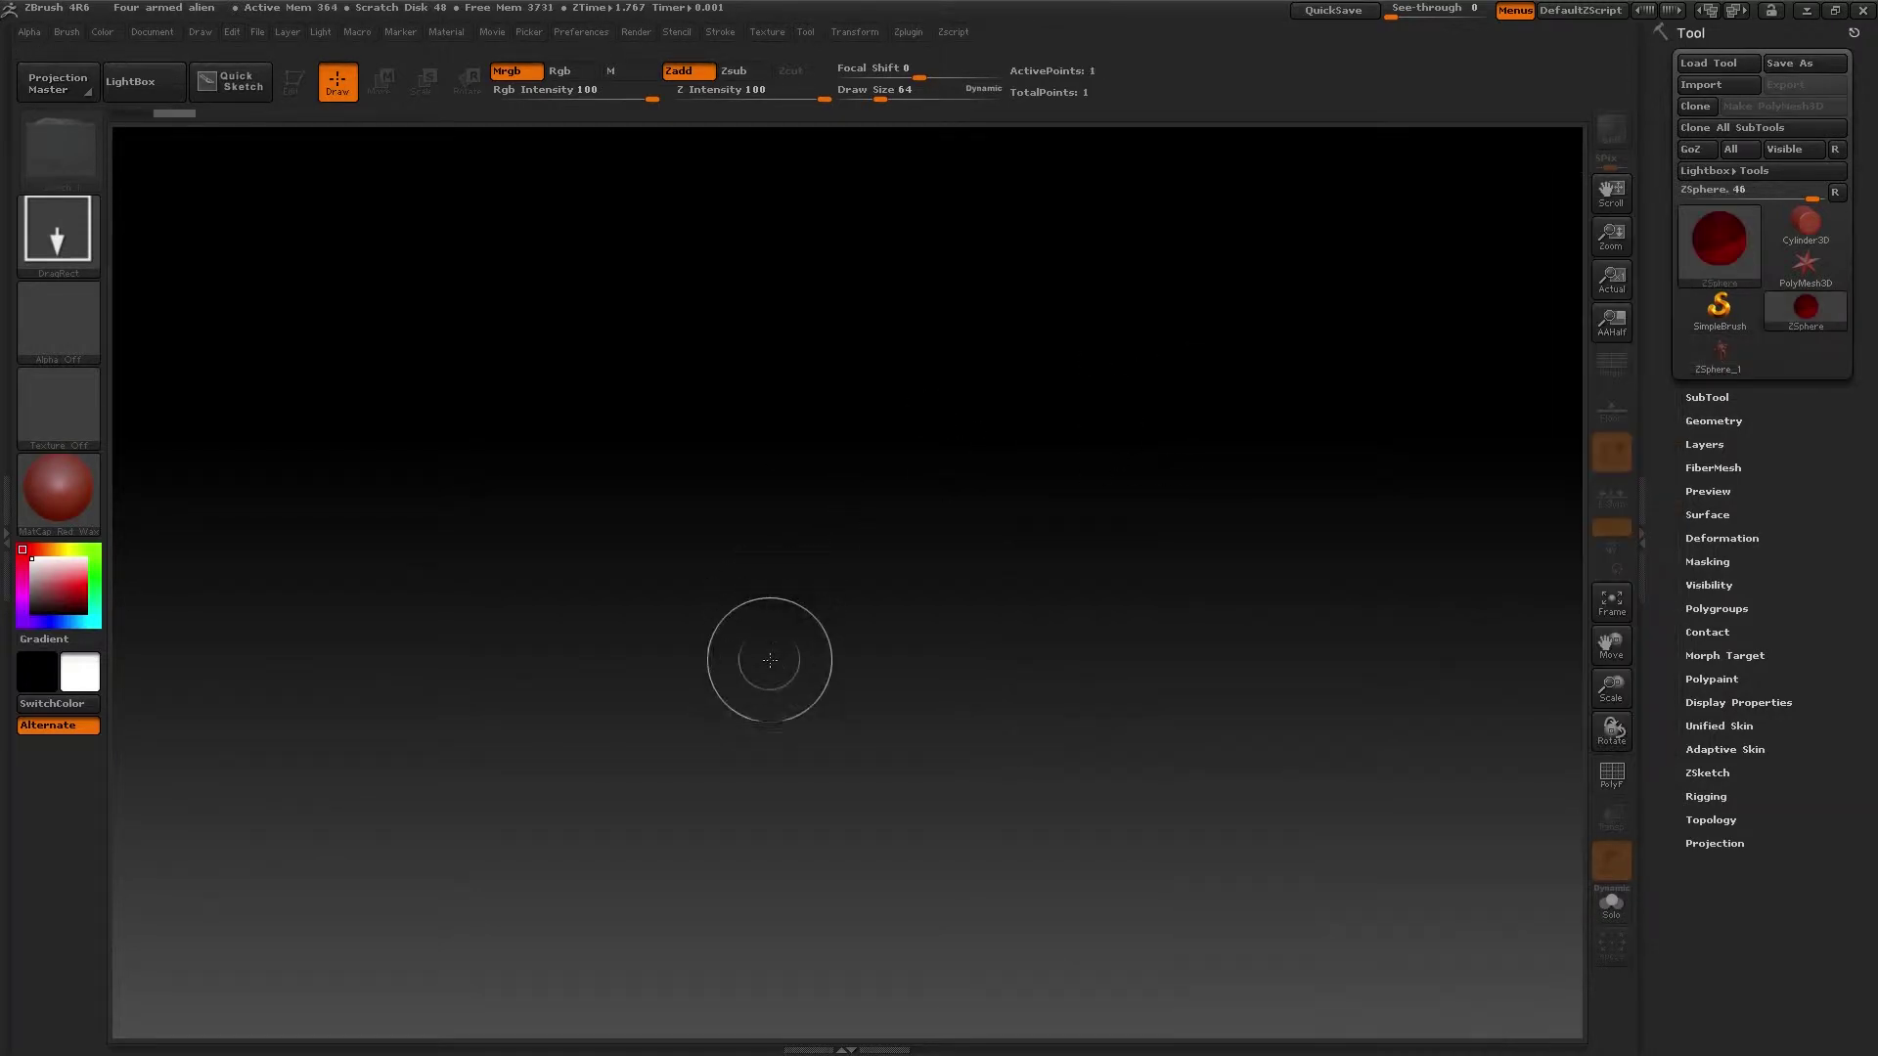
pyautogui.moveTo(861, 596)
pyautogui.mouseDown()
pyautogui.moveTo(939, 635)
pyautogui.moveTo(988, 724)
pyautogui.moveTo(865, 753)
pyautogui.mouseUp()
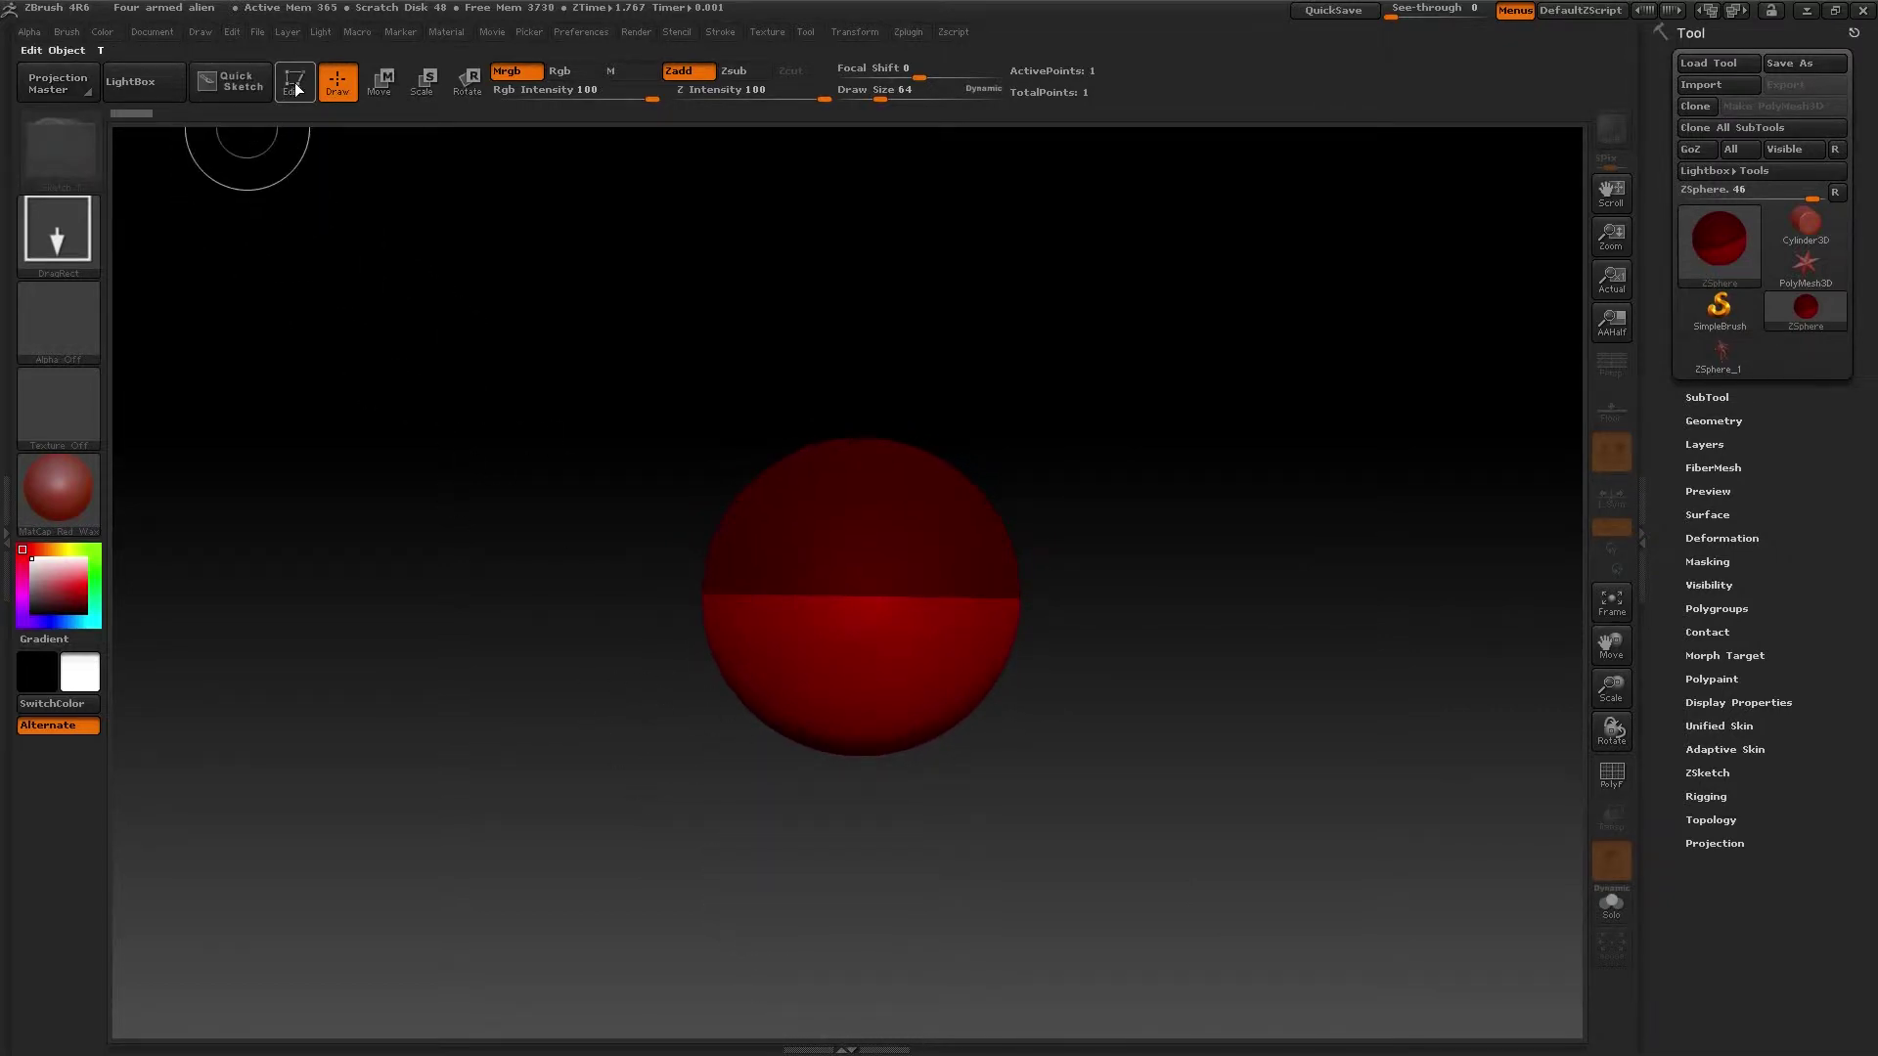
pyautogui.click(293, 81)
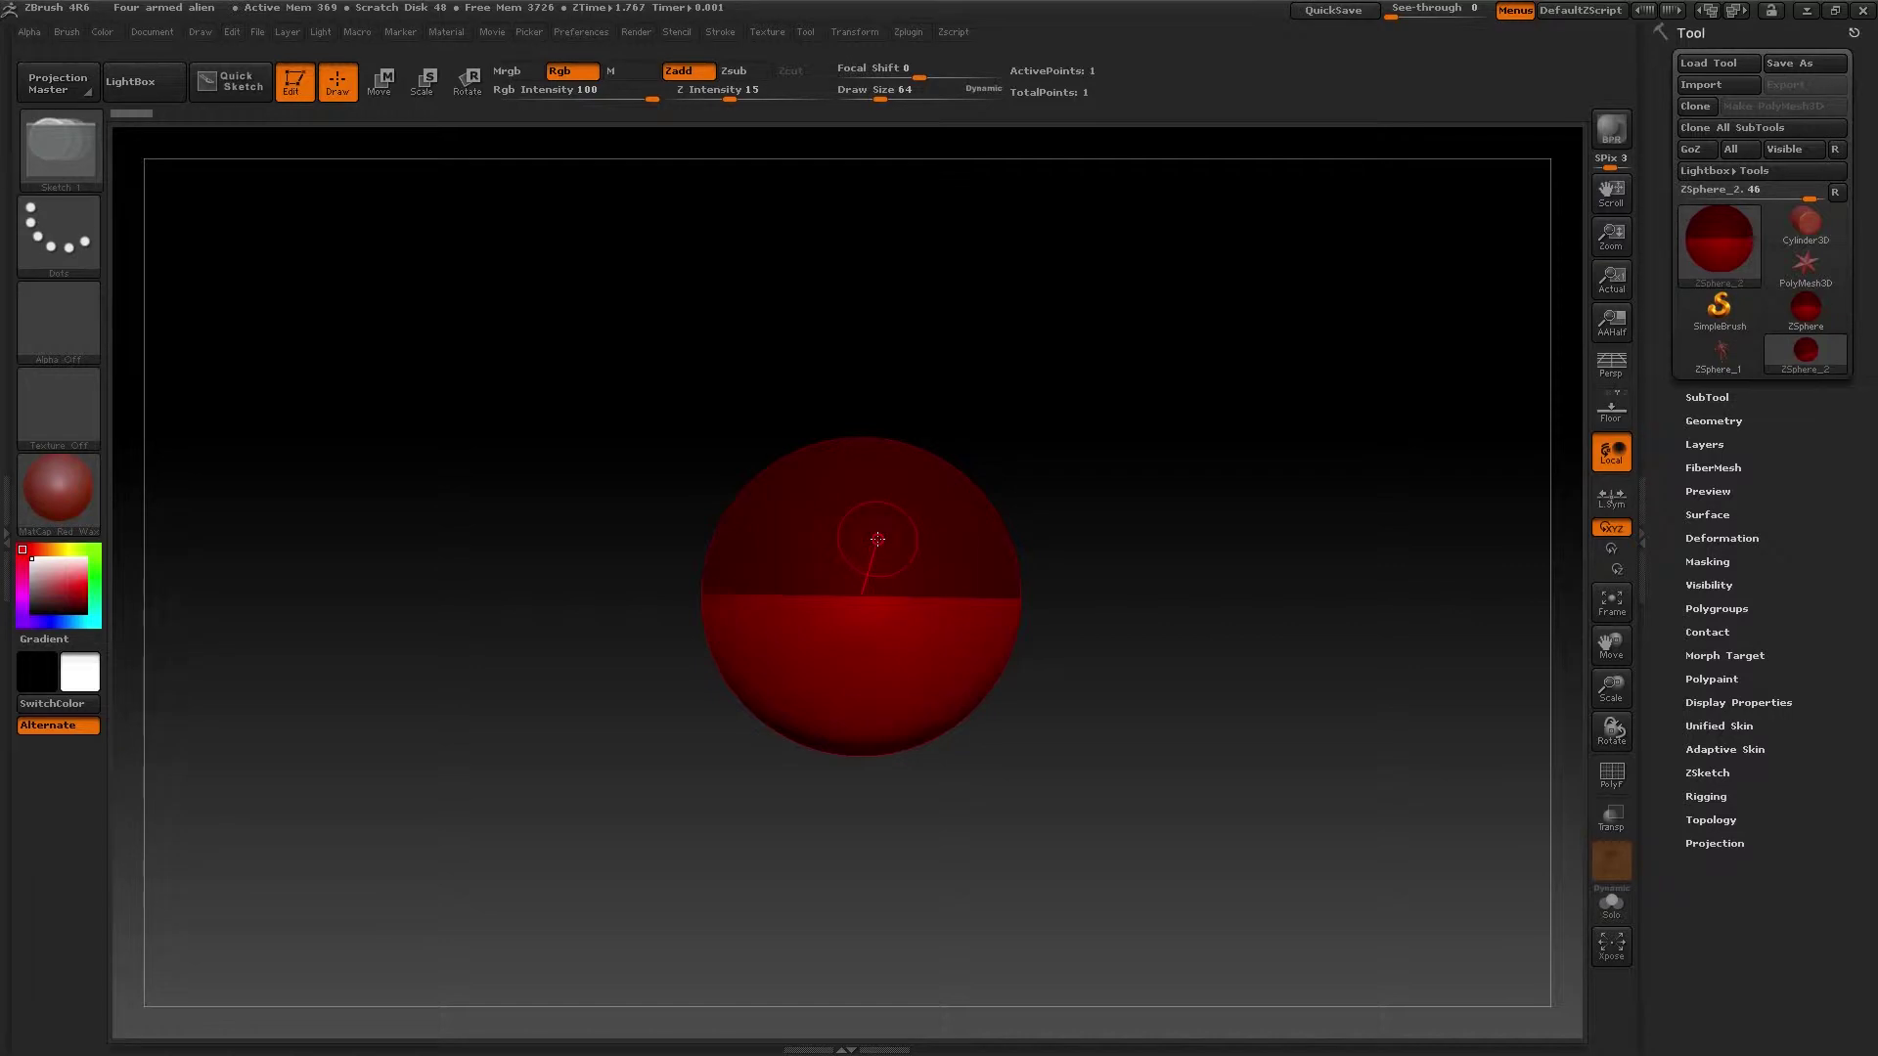
# - Add a large child ZSphere to the upper half of the root ZSphere
pyautogui.moveTo(771, 857); pyautogui.dragTo(900, 869)
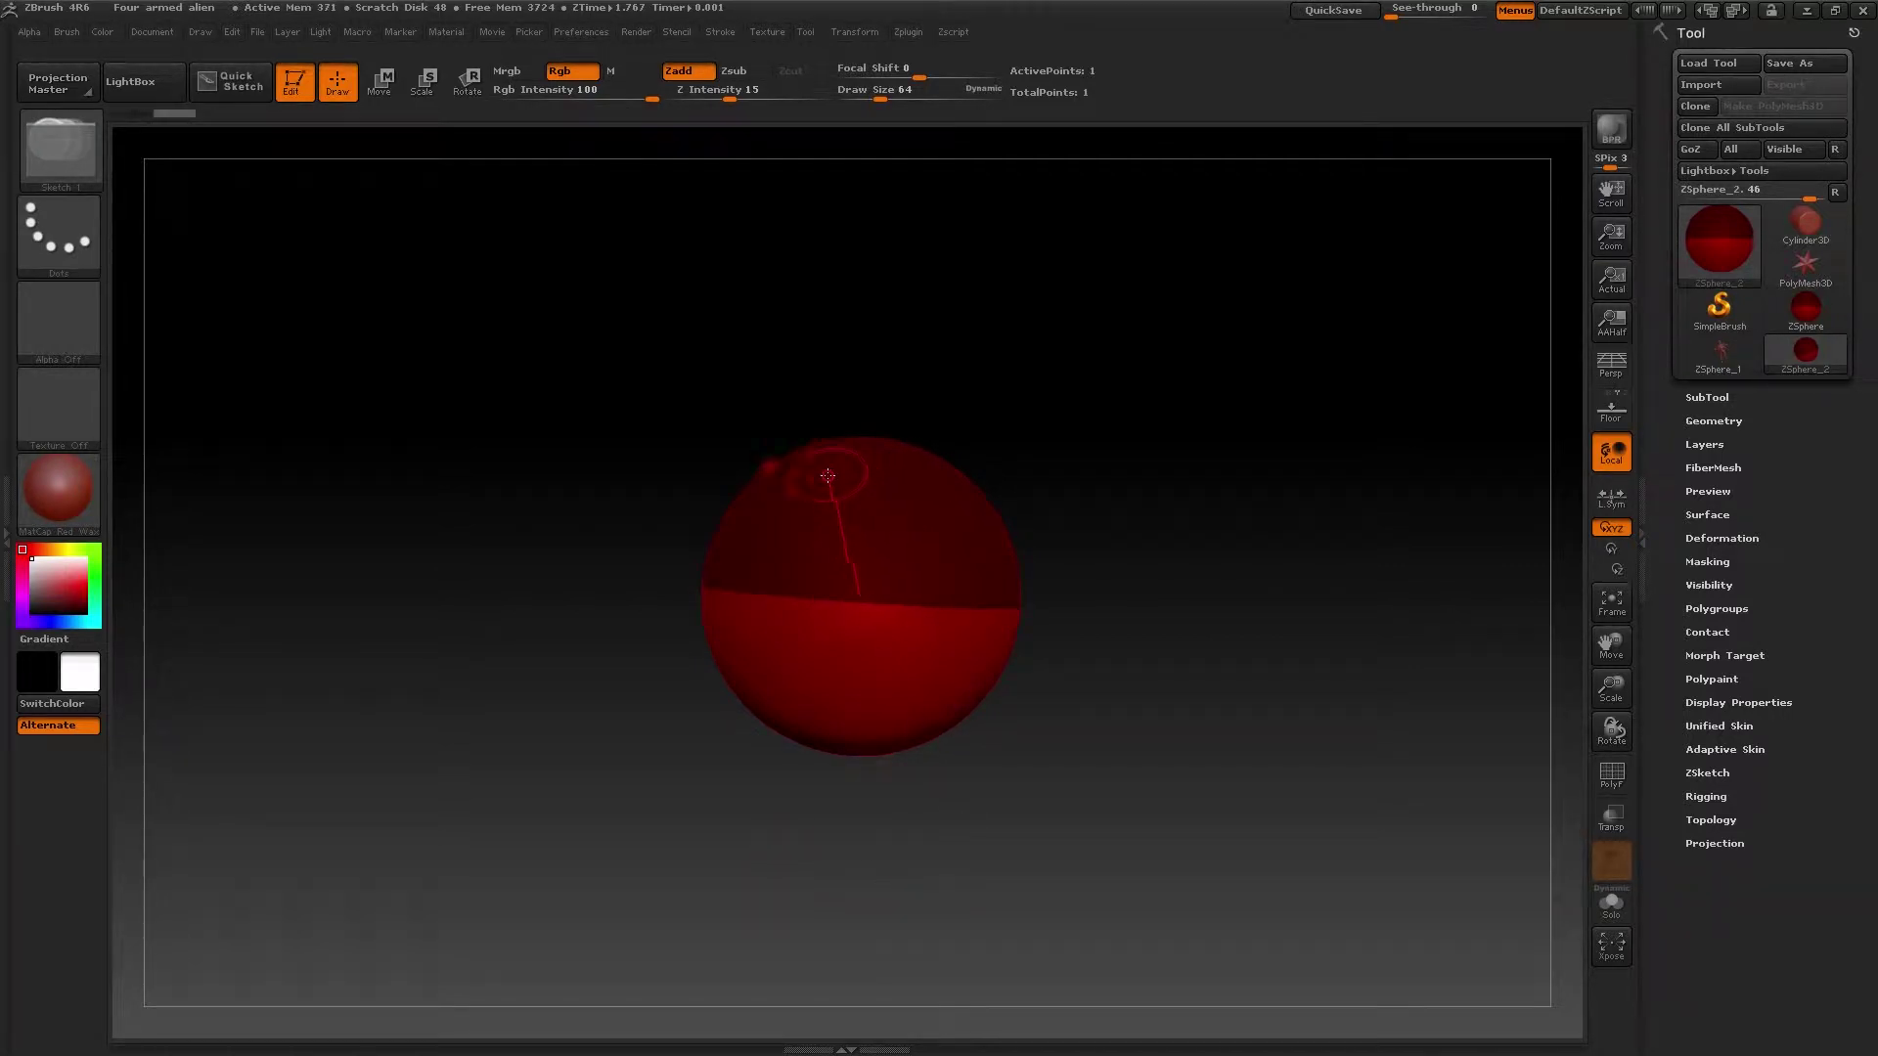
pyautogui.moveTo(599, 634); pyautogui.dragTo(821, 662)
pyautogui.hotkey('shift', 'a')
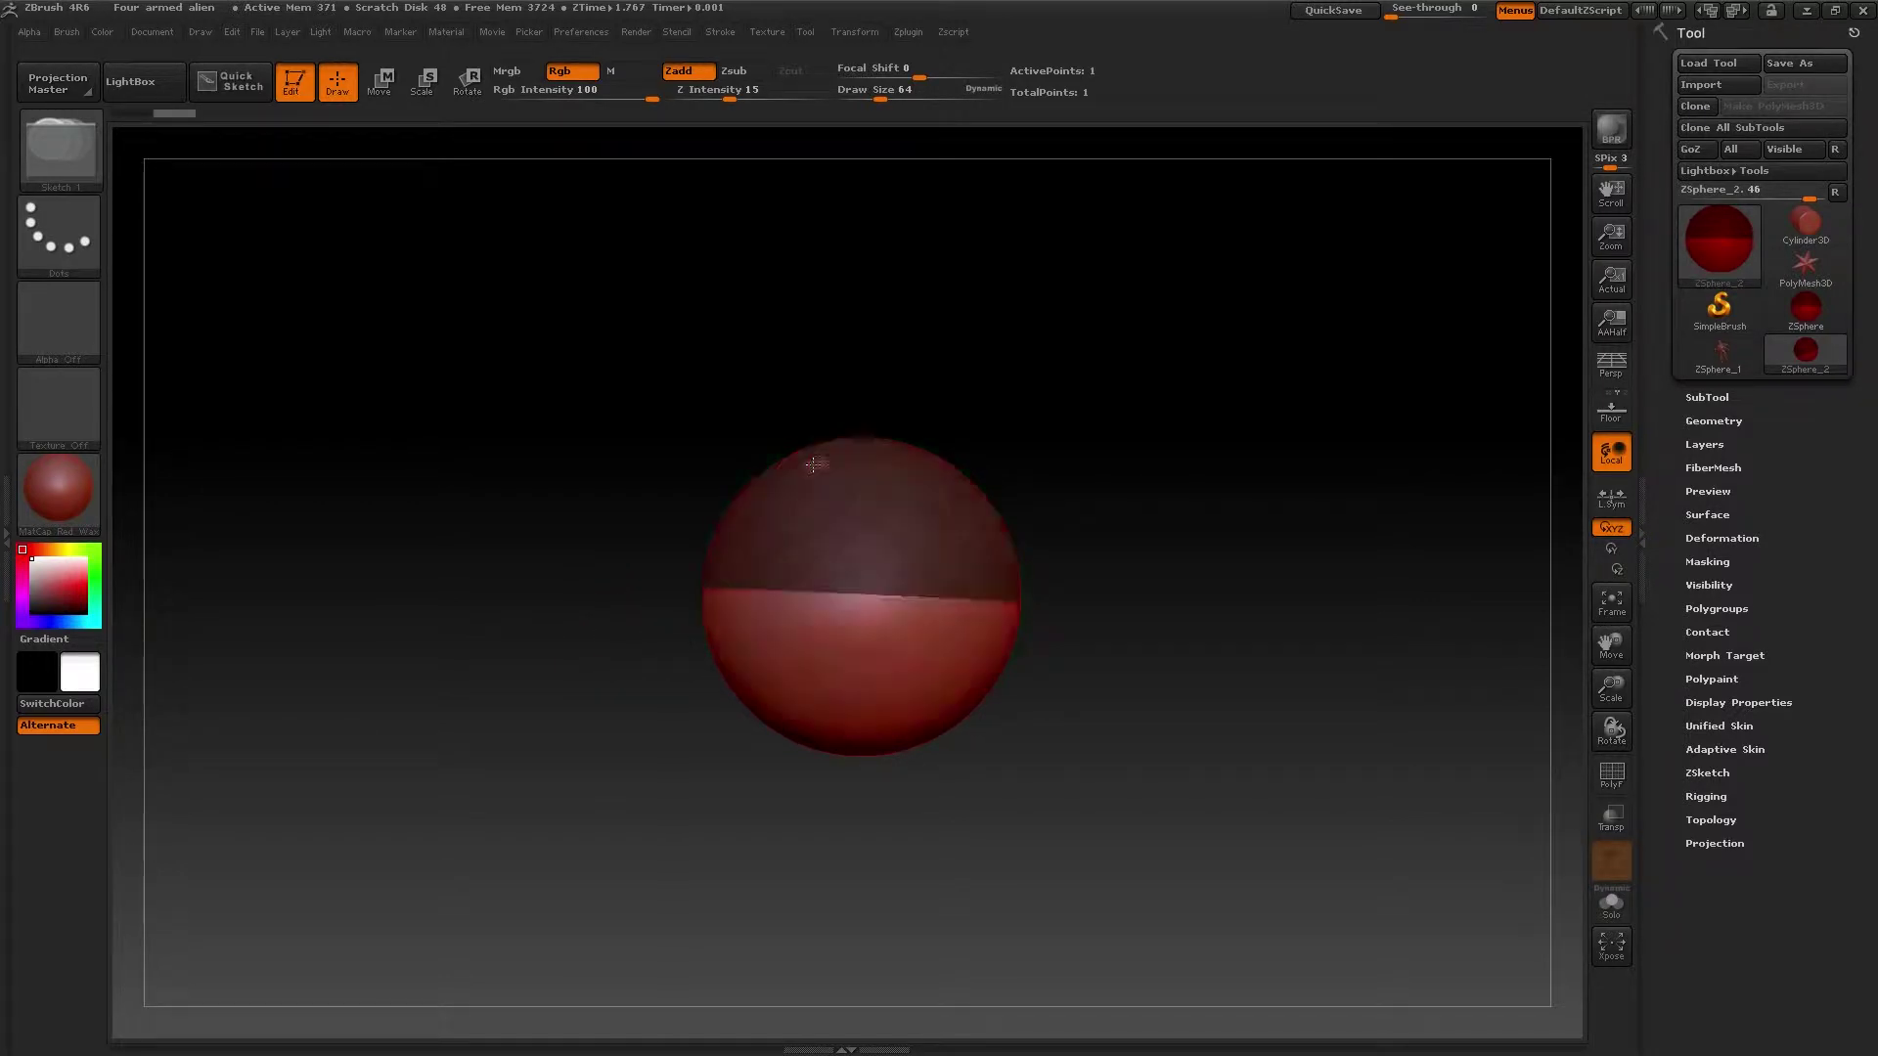
pyautogui.moveTo(812, 460); pyautogui.dragTo(1025, 466)
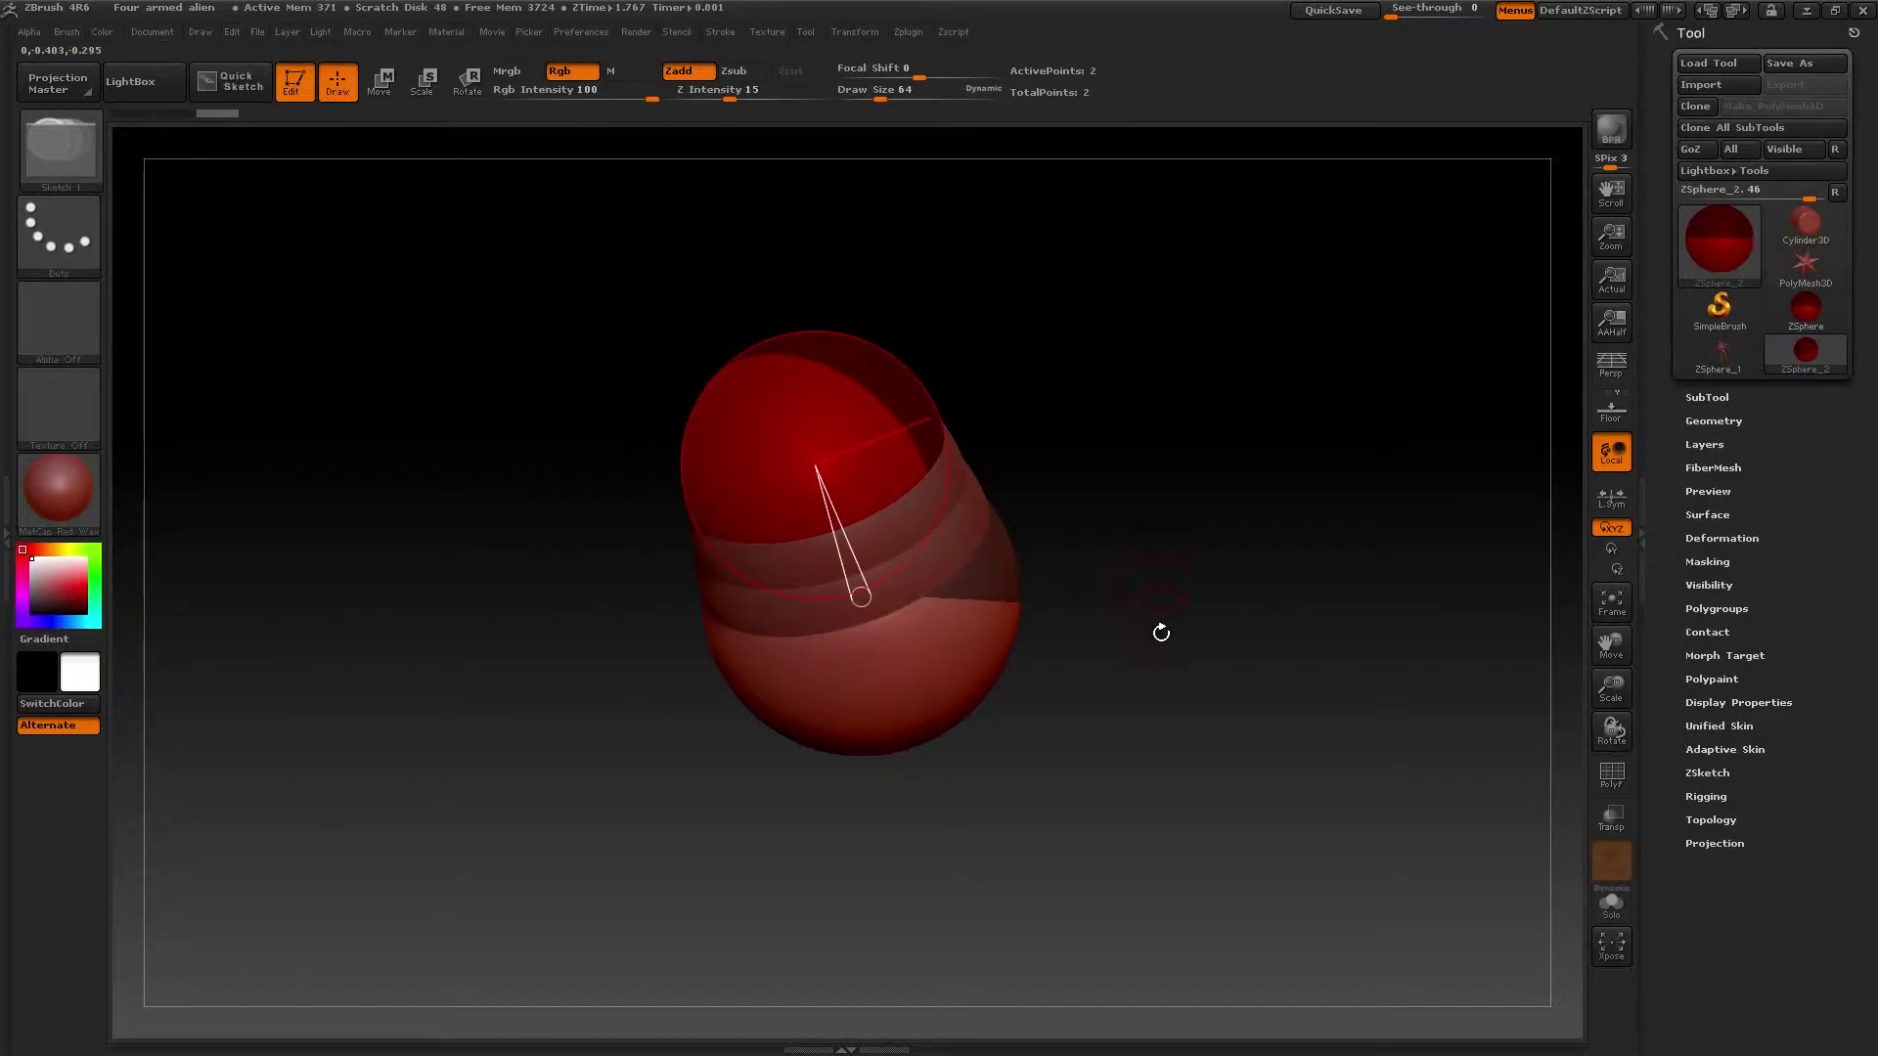
# - Grow a mirrored pair of two-segment limbs from the child ZSphere and show the Adaptive Skin settings
pyautogui.moveTo(1162, 712)
pyautogui.keyDown('alt'); pyautogui.mouseDown()
pyautogui.moveTo(1031, 696)
pyautogui.moveTo(1216, 876)
pyautogui.mouseUp(); pyautogui.keyUp('alt')
pyautogui.keyDown('ctrl'); pyautogui.moveTo(1215, 876); pyautogui.dragTo(991, 842, button='right'); pyautogui.keyUp('ctrl')
pyautogui.moveTo(991, 842); pyautogui.dragTo(1006, 854)
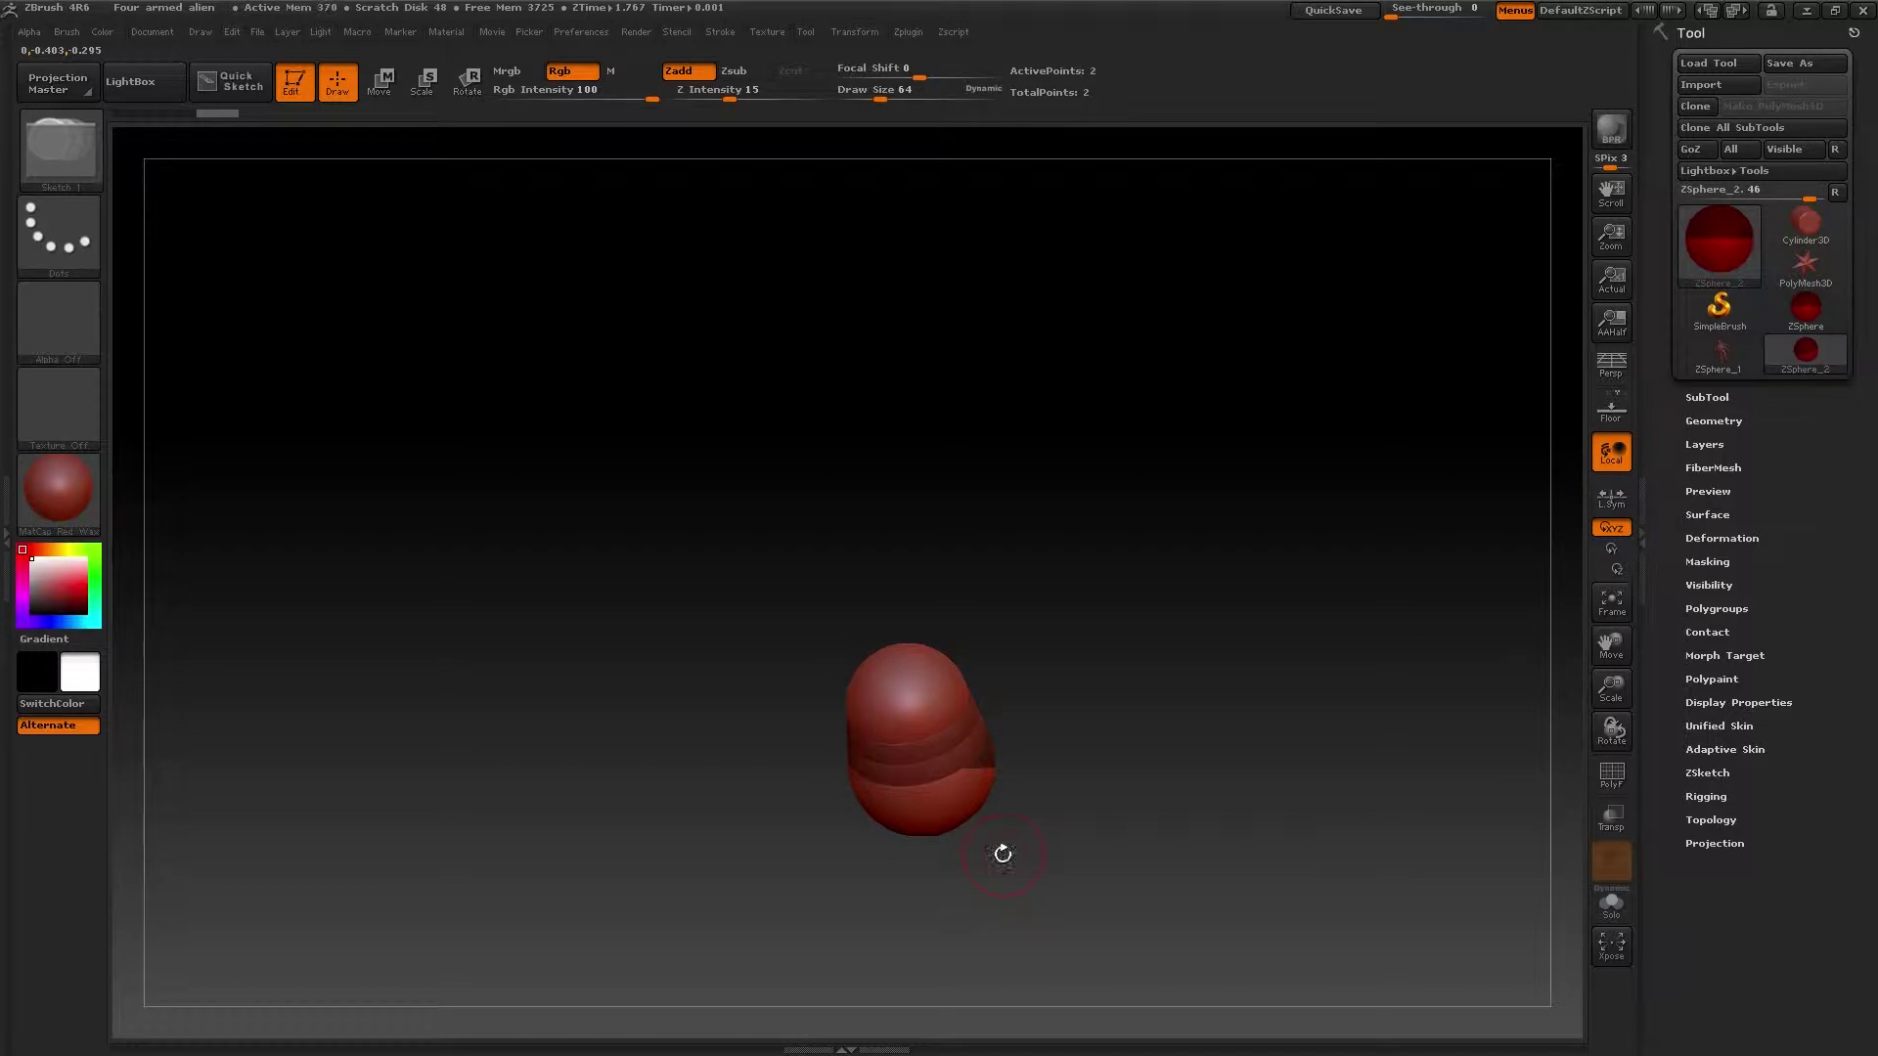
pyautogui.moveTo(930, 695); pyautogui.dragTo(1330, 645)
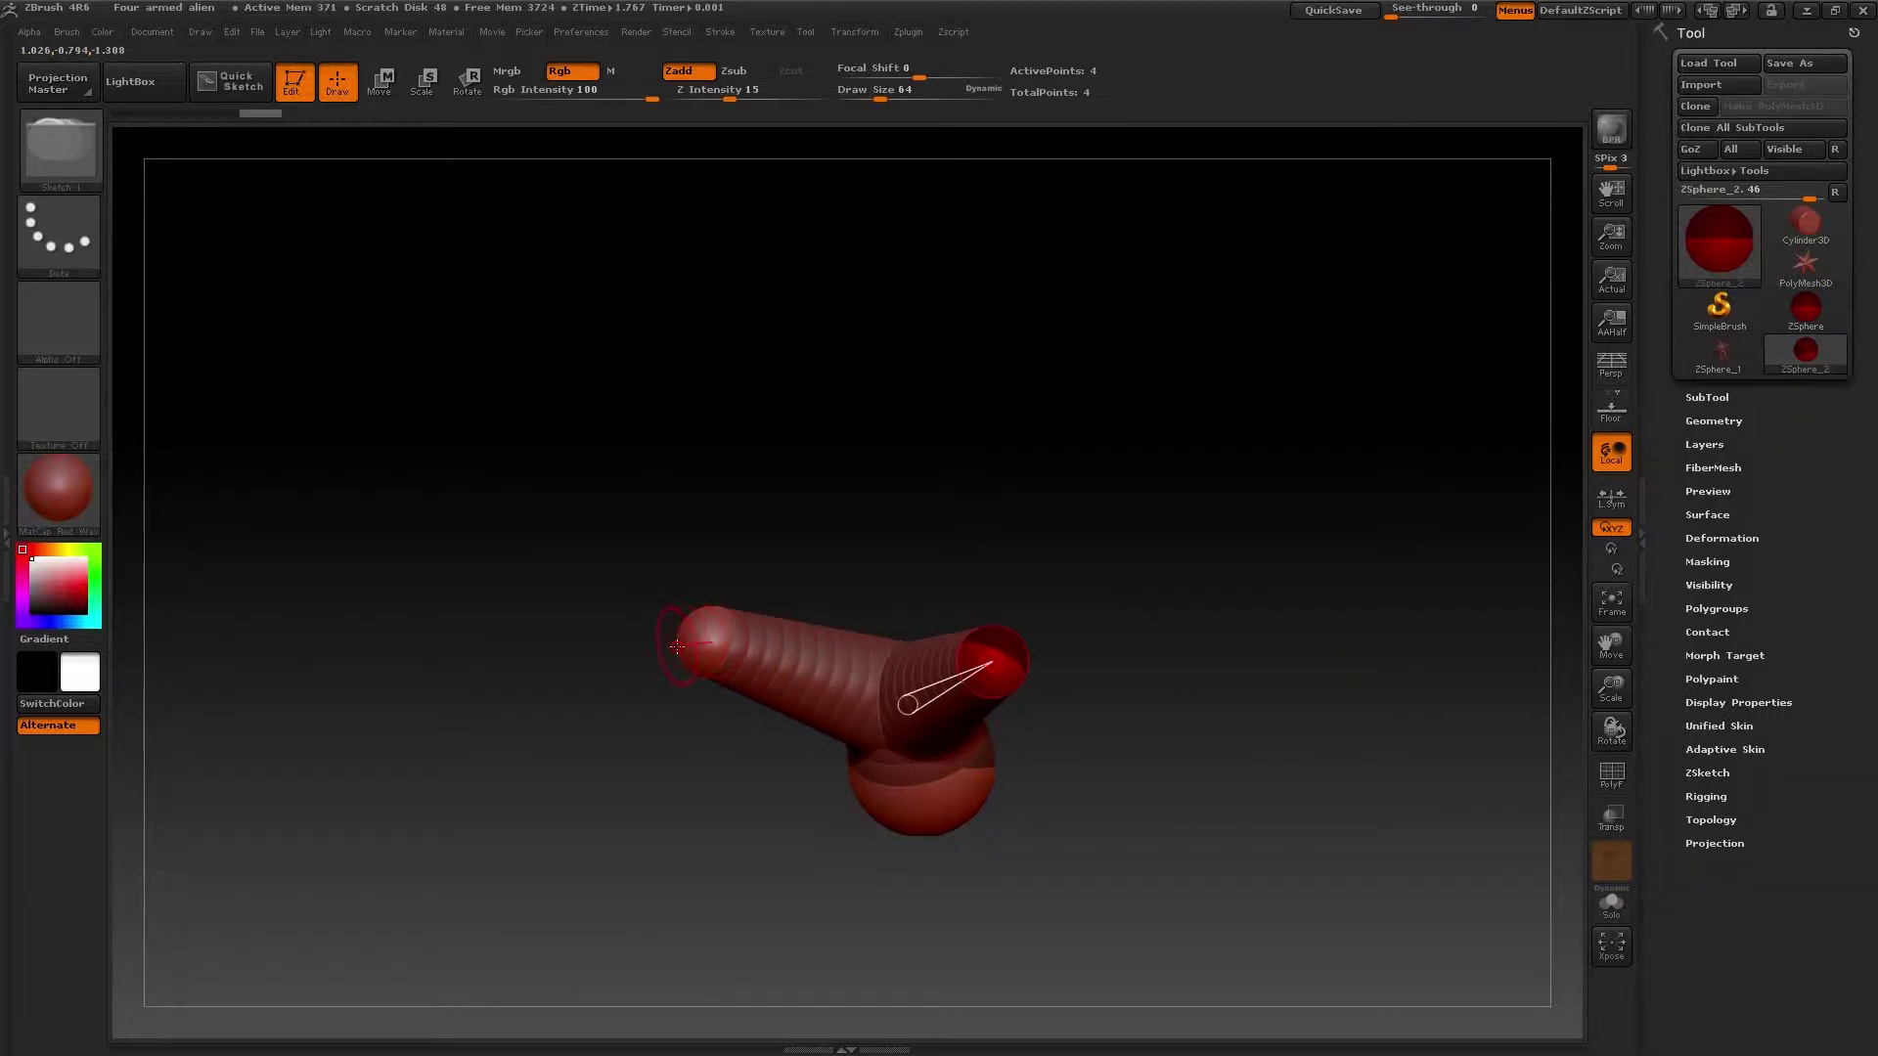
pyautogui.moveTo(682, 645)
pyautogui.mouseDown()
pyautogui.moveTo(662, 661)
pyautogui.moveTo(748, 787)
pyautogui.moveTo(900, 893)
pyautogui.moveTo(908, 936)
pyautogui.mouseUp()
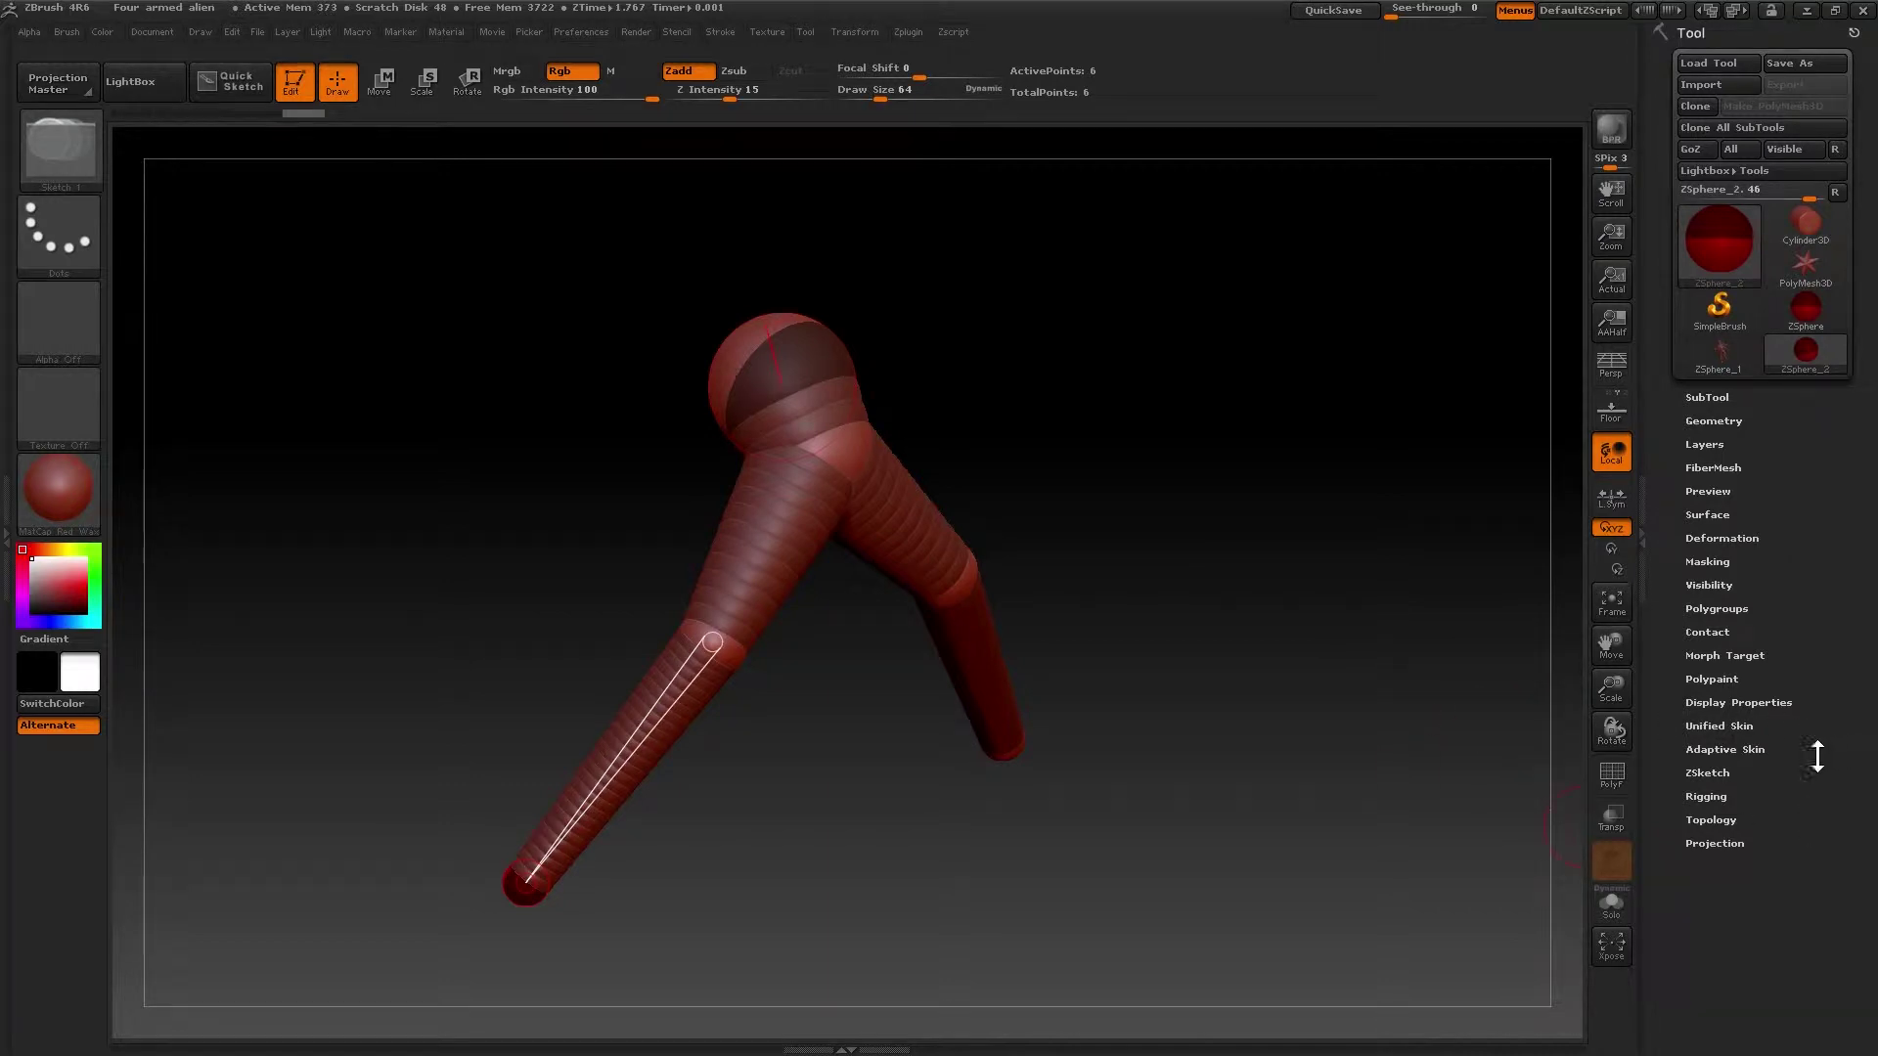
pyautogui.moveTo(919, 782); pyautogui.dragTo(1086, 861)
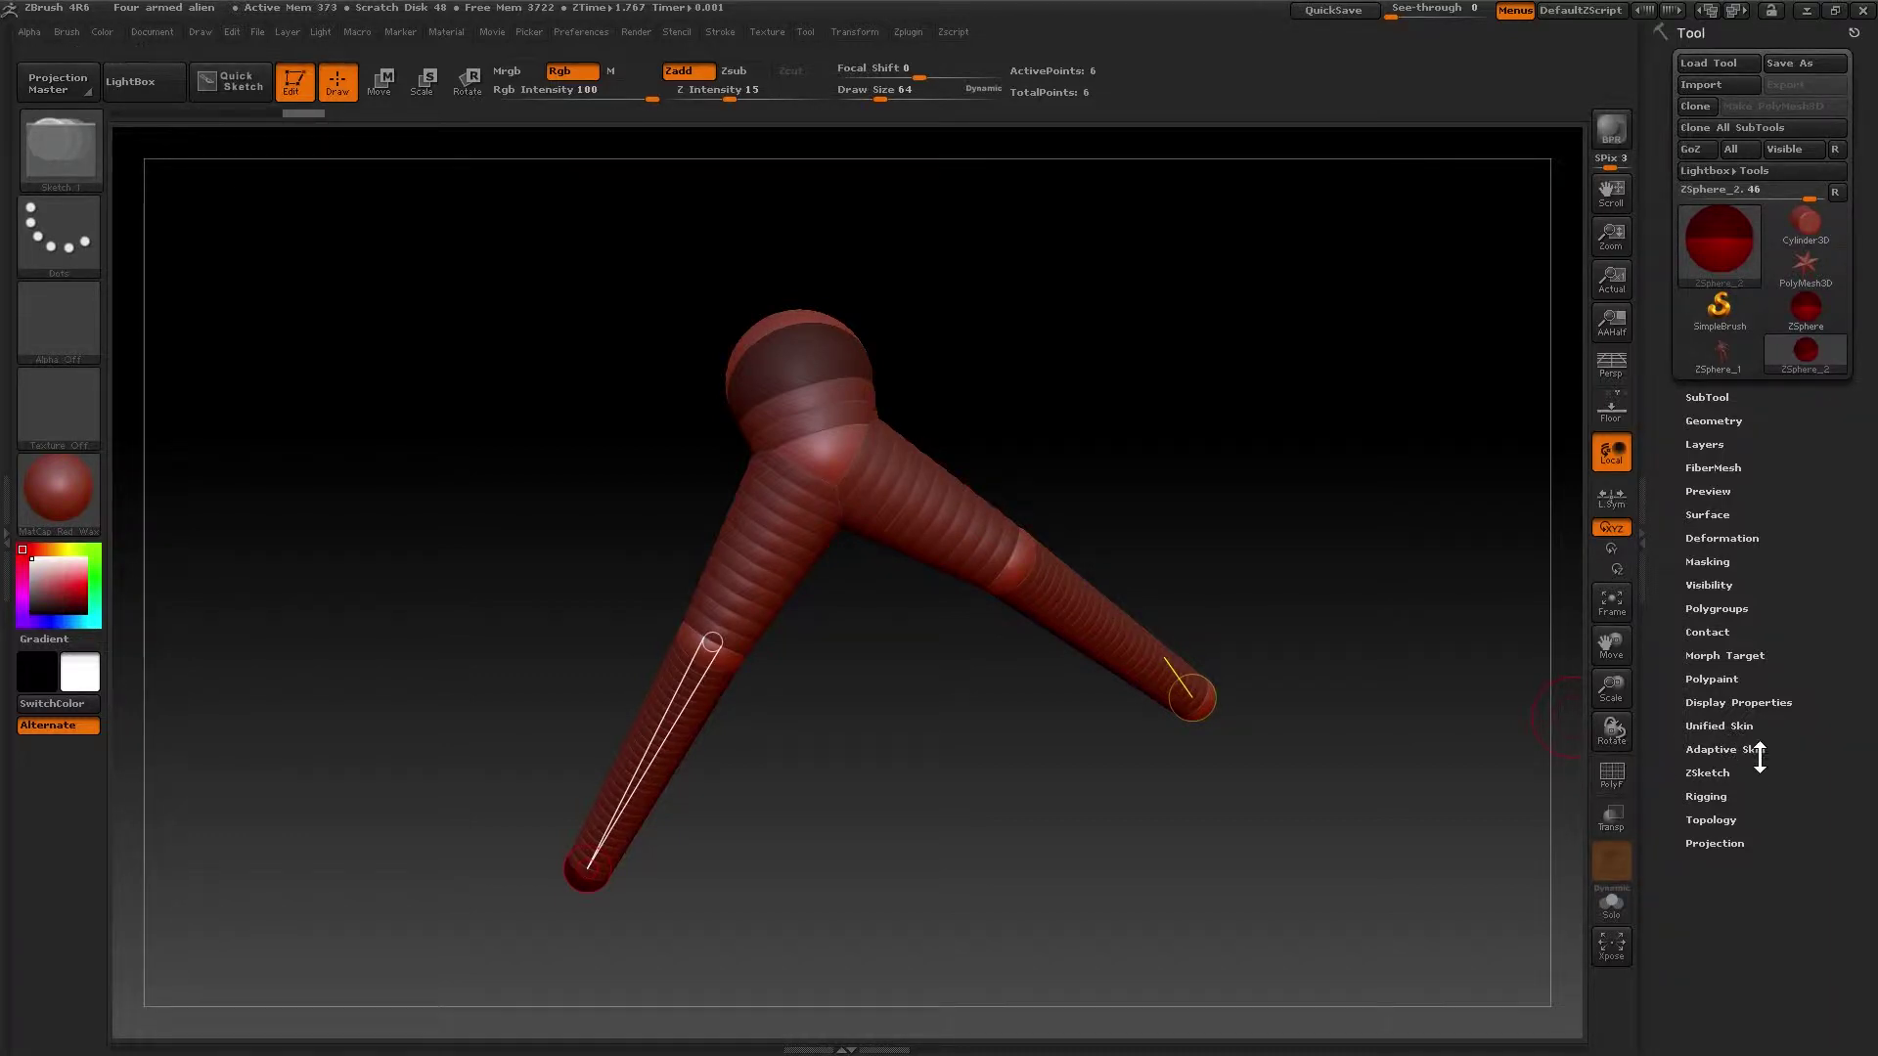
pyautogui.click(1723, 749)
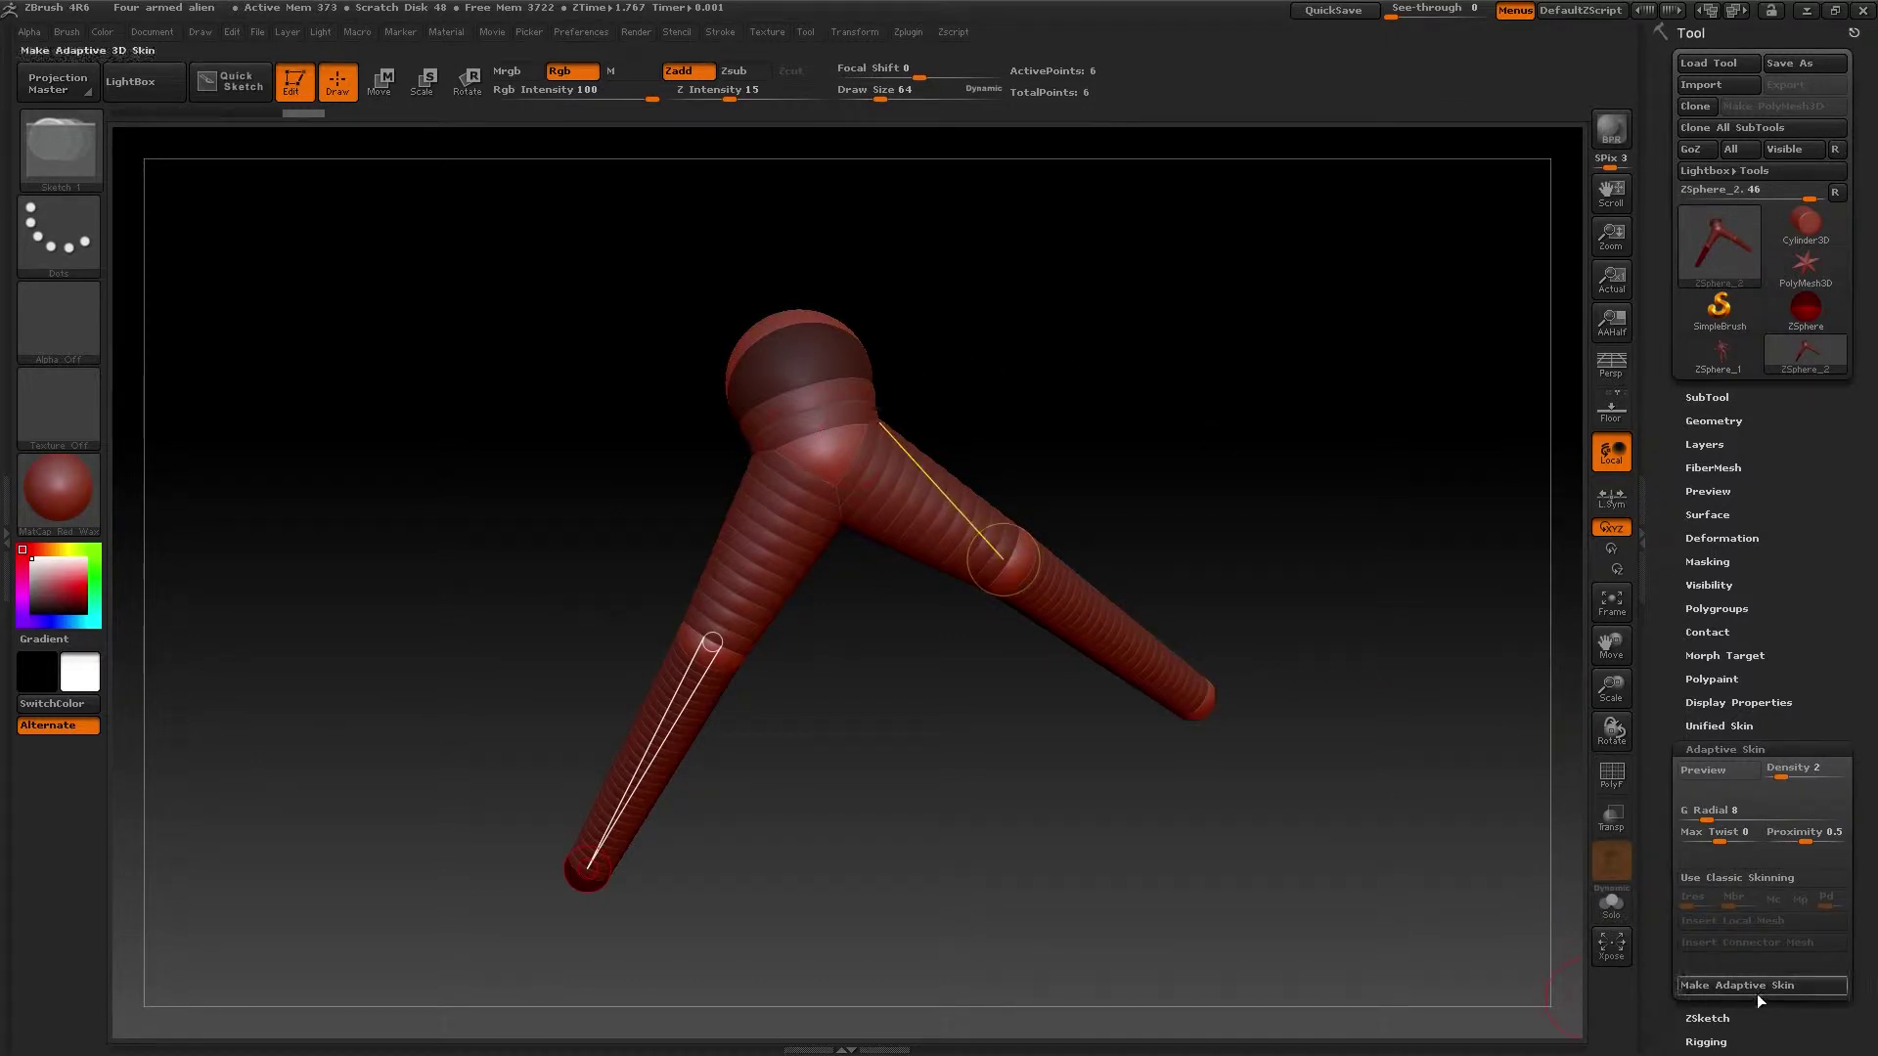
# - Open the project Four armed alien 2.ZPR, discarding the changes to the current project
pyautogui.click(260, 32)
pyautogui.click(299, 70)
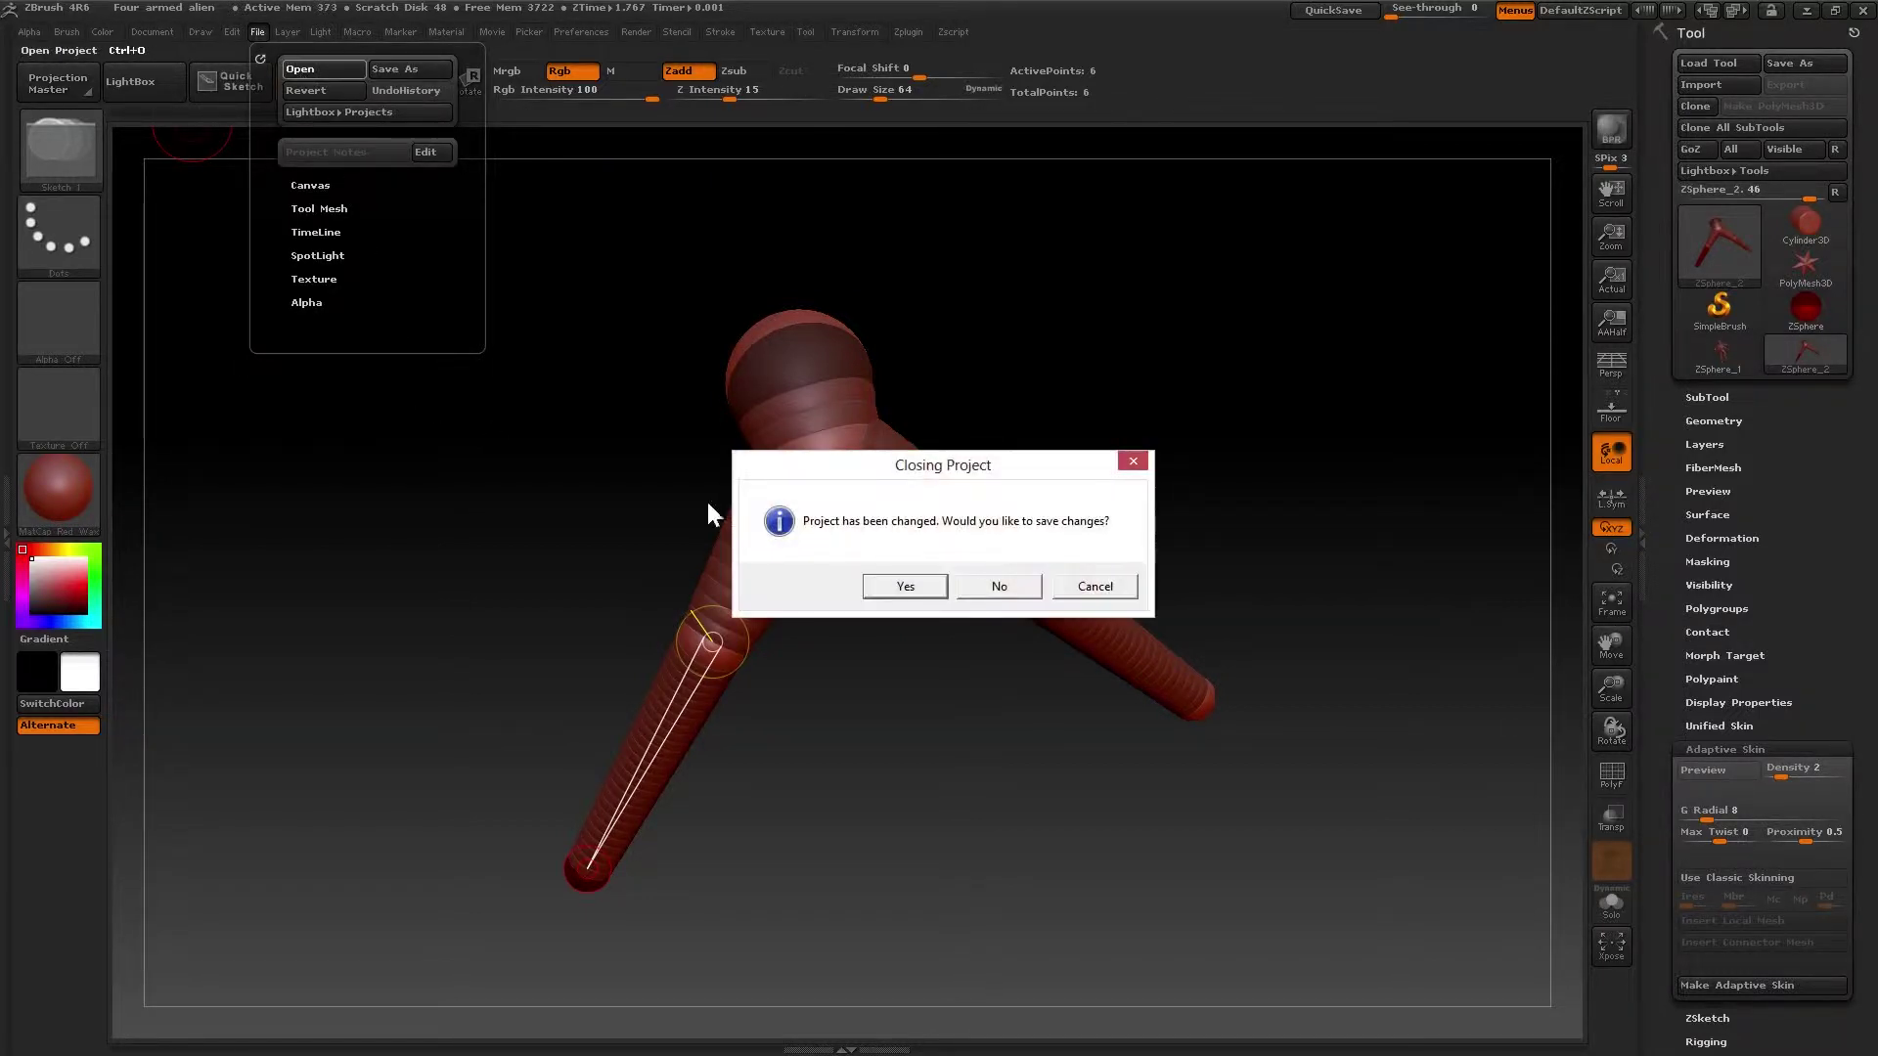
pyautogui.click(999, 586)
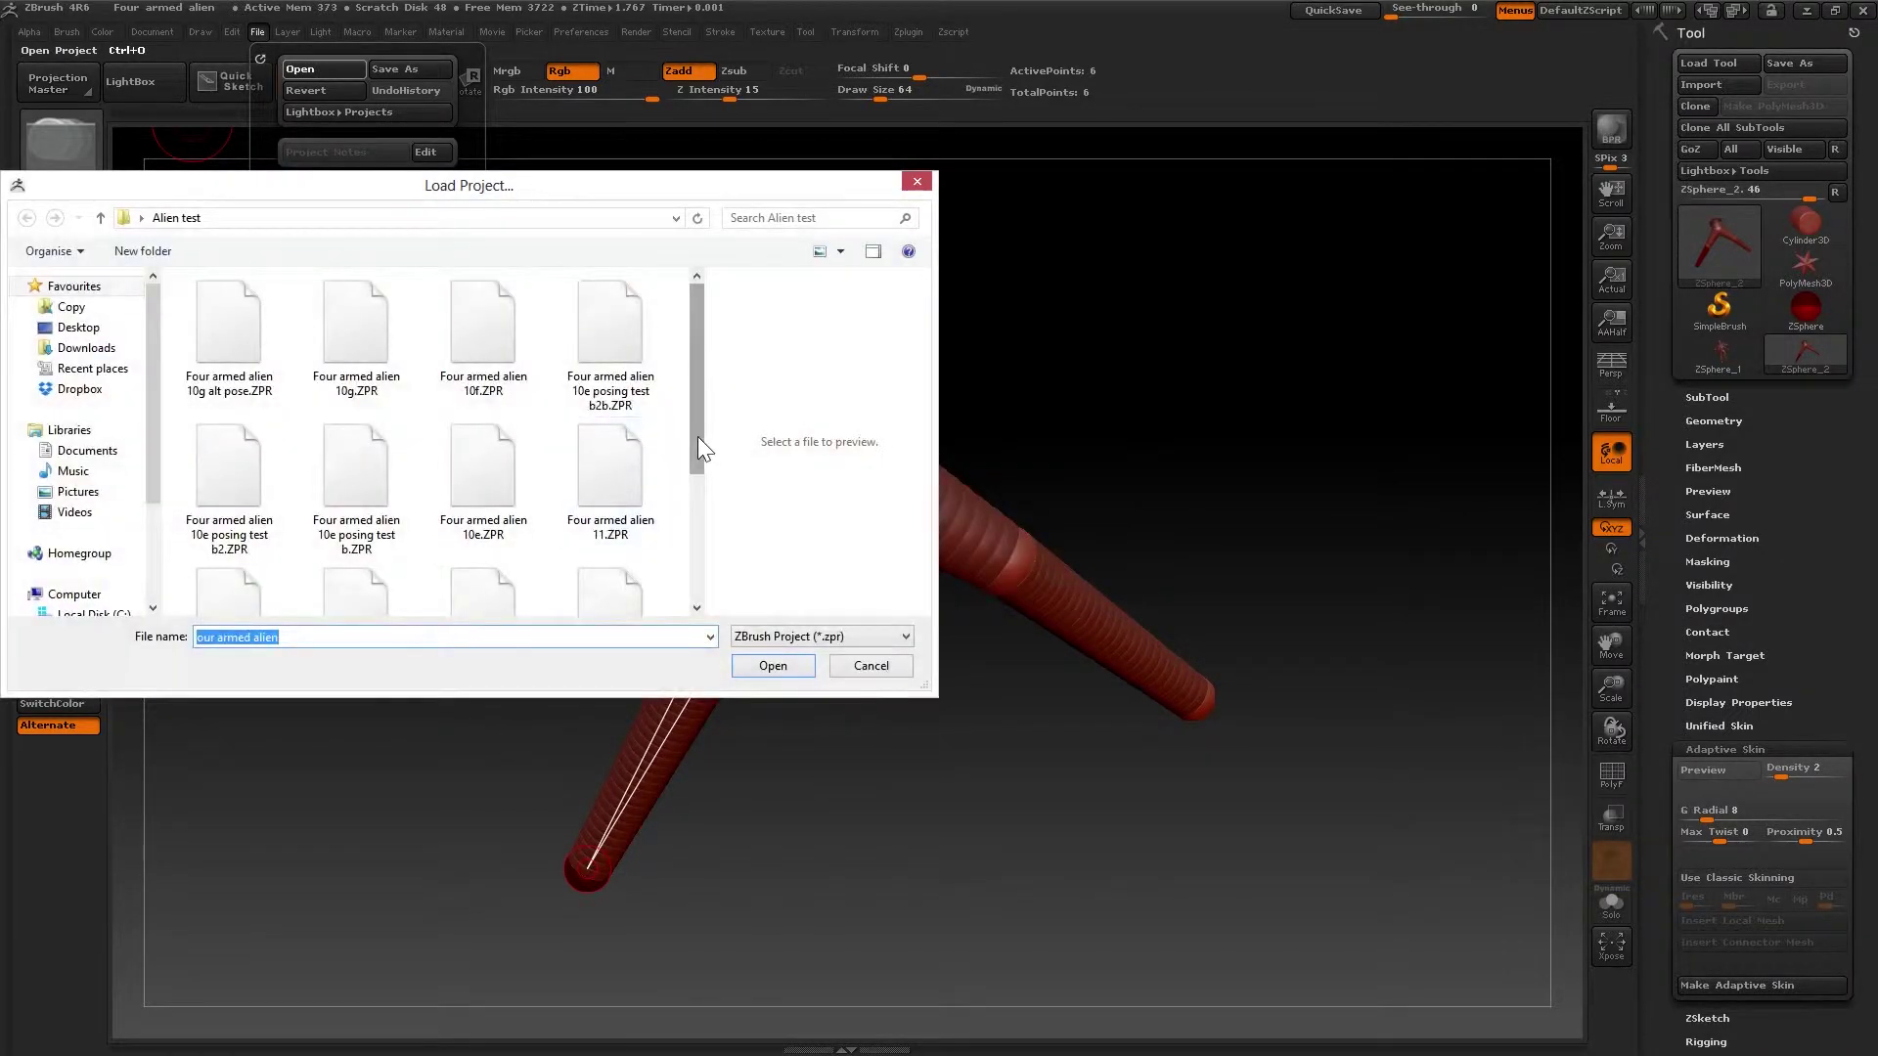
pyautogui.scroll(-1, 696, 436)
pyautogui.doubleClick(483, 538)
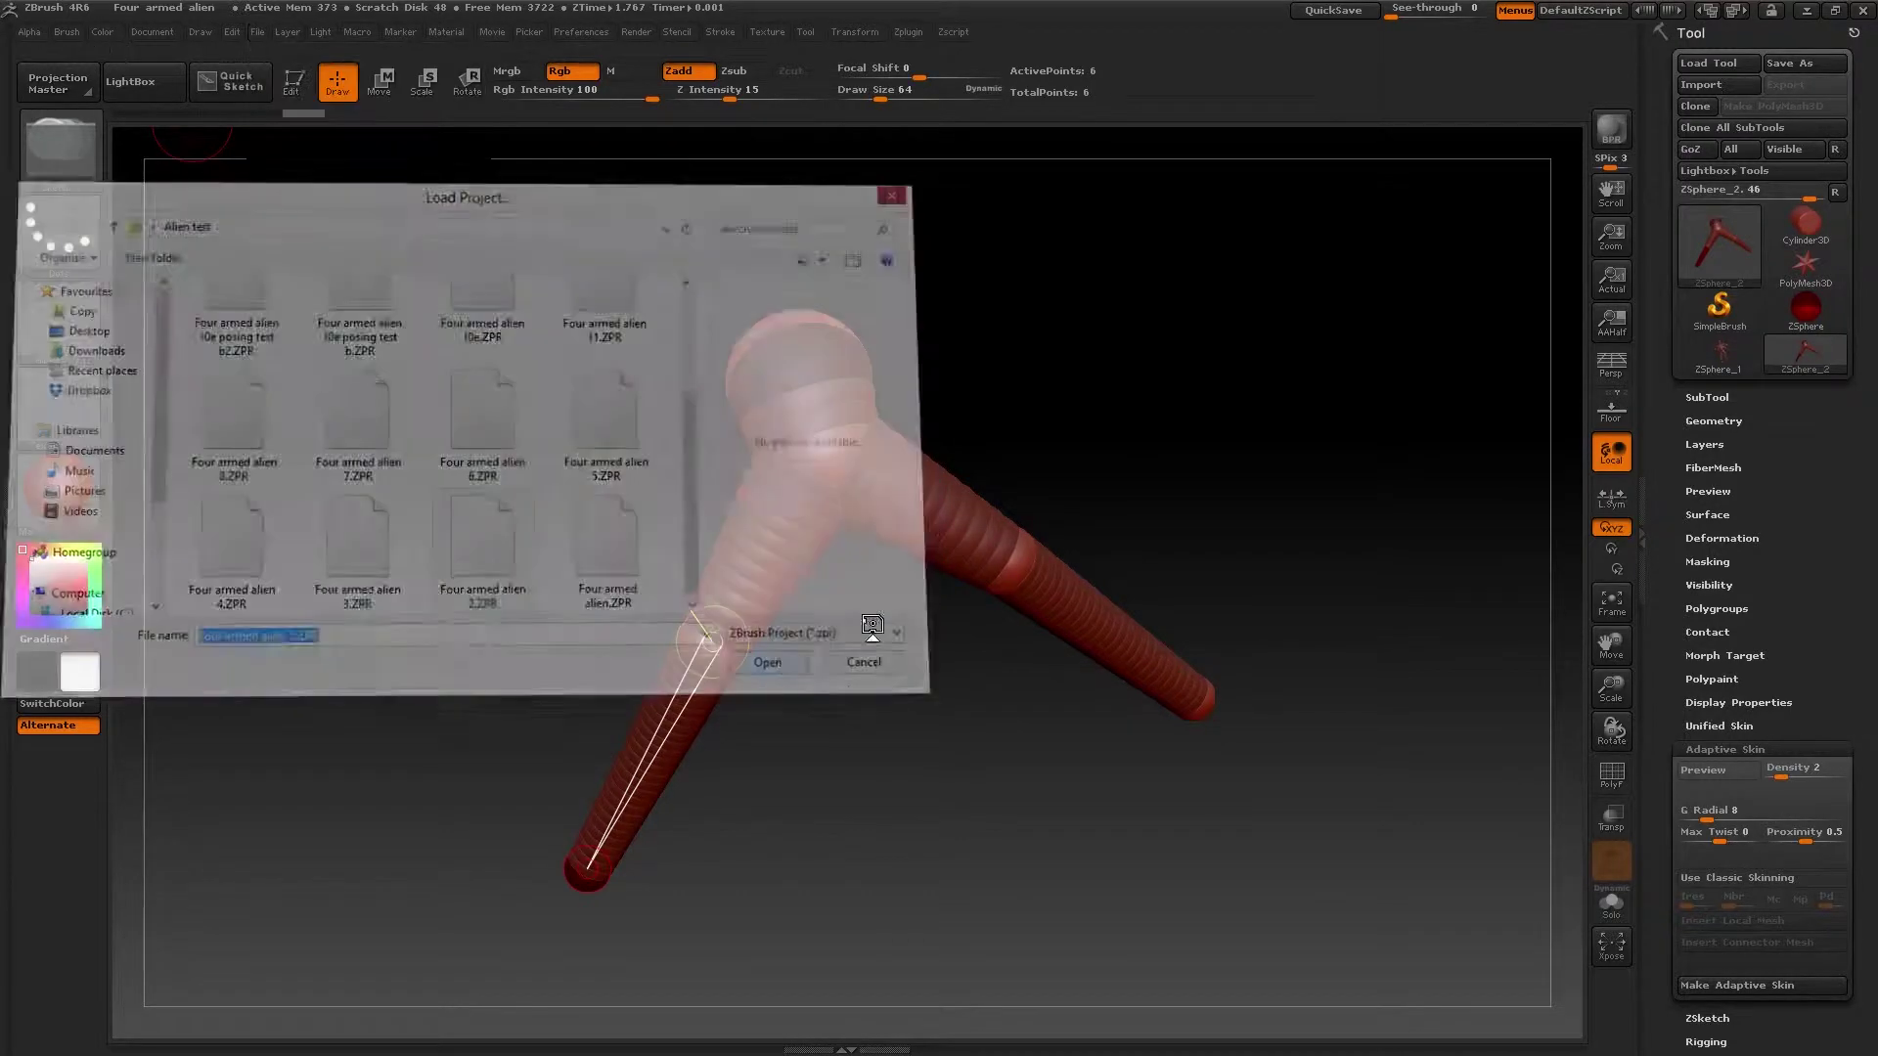
# - Examine the skinned alien's body, arms, feet and tail from the front and sides
pyautogui.moveTo(1273, 734); pyautogui.dragTo(1125, 742)
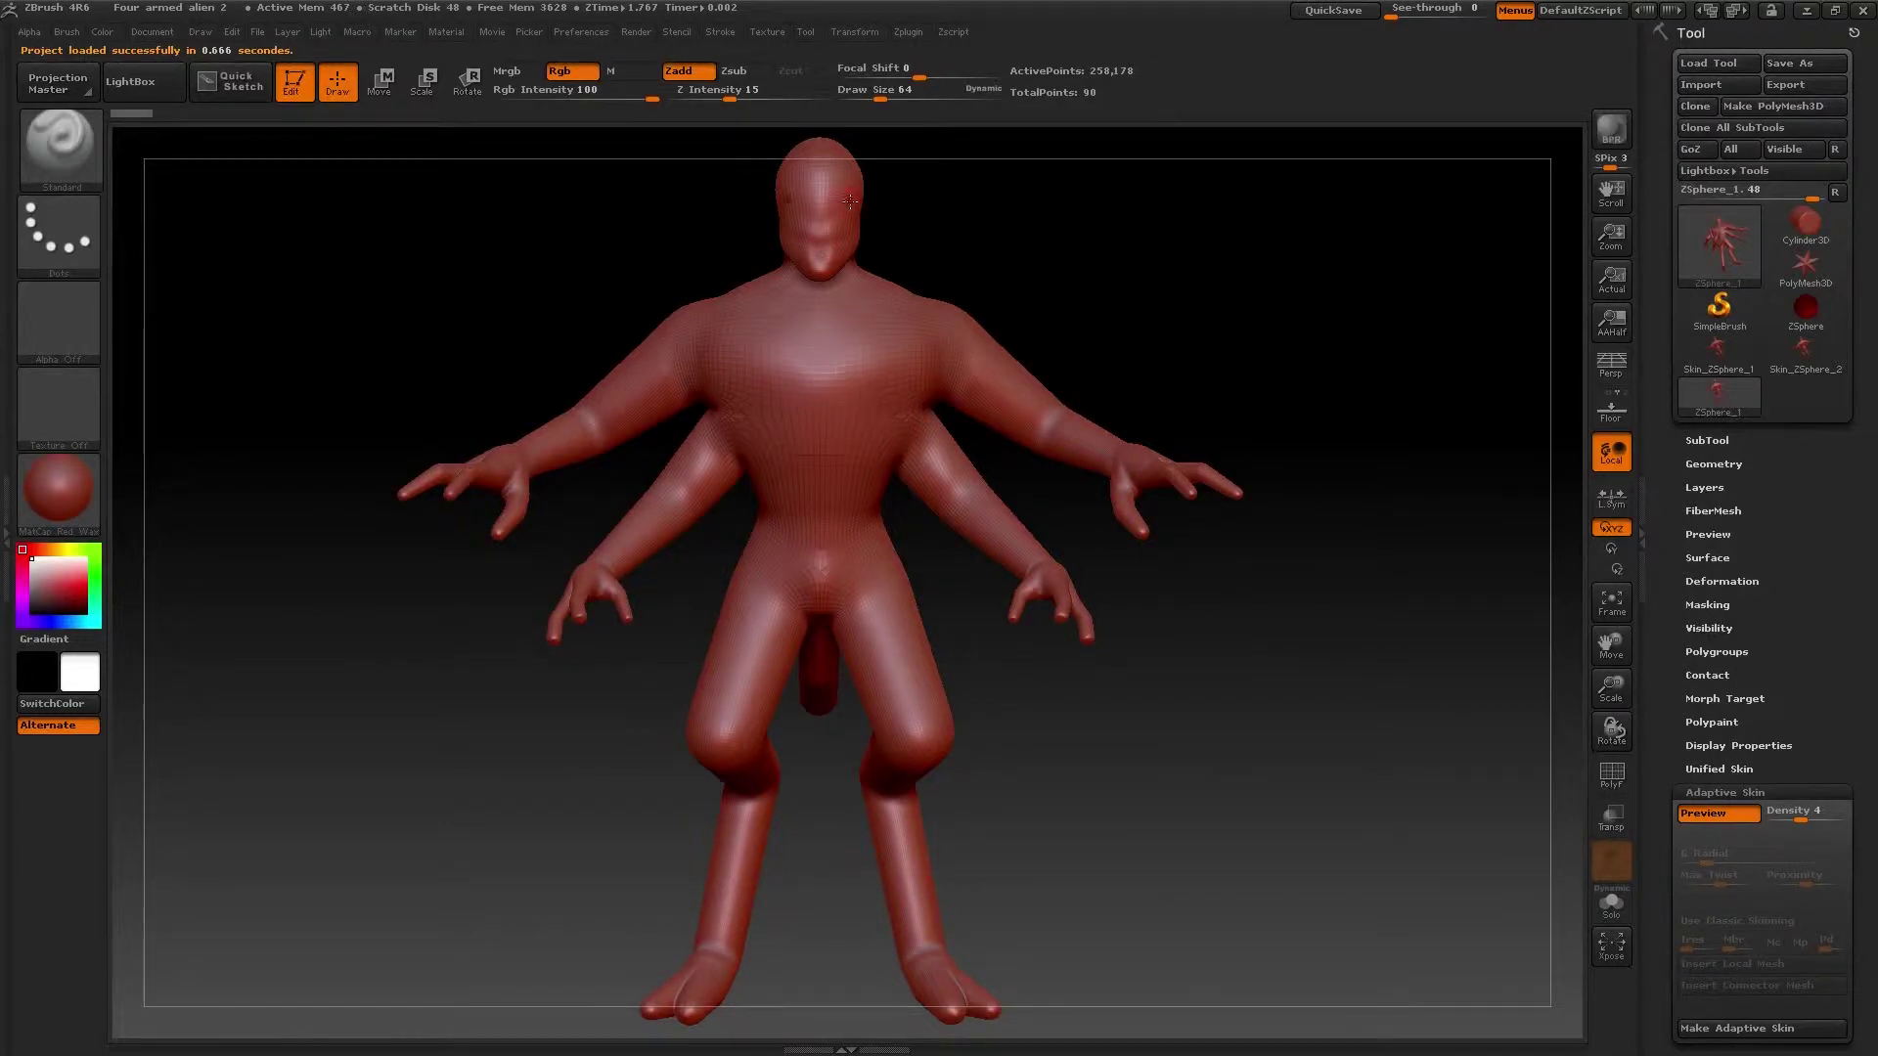
pyautogui.moveTo(1065, 289); pyautogui.dragTo(947, 296)
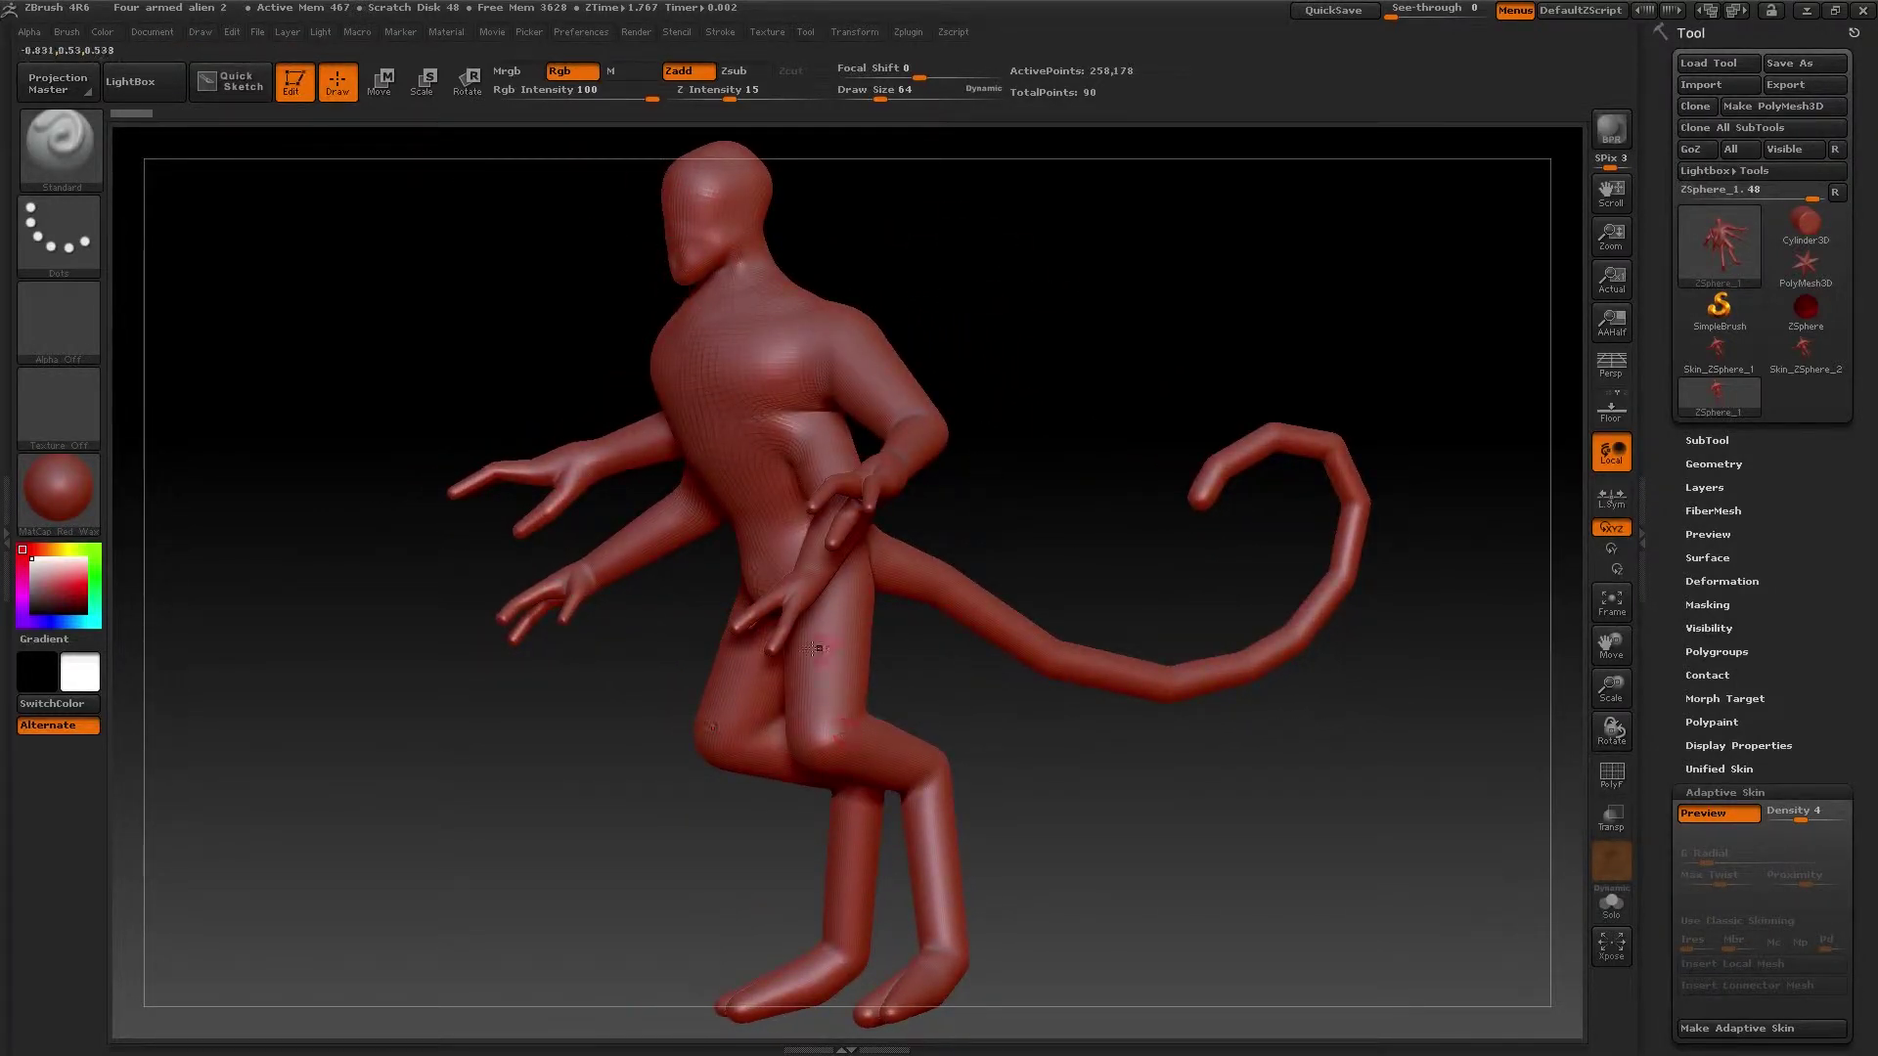
pyautogui.moveTo(1026, 894); pyautogui.dragTo(986, 1012)
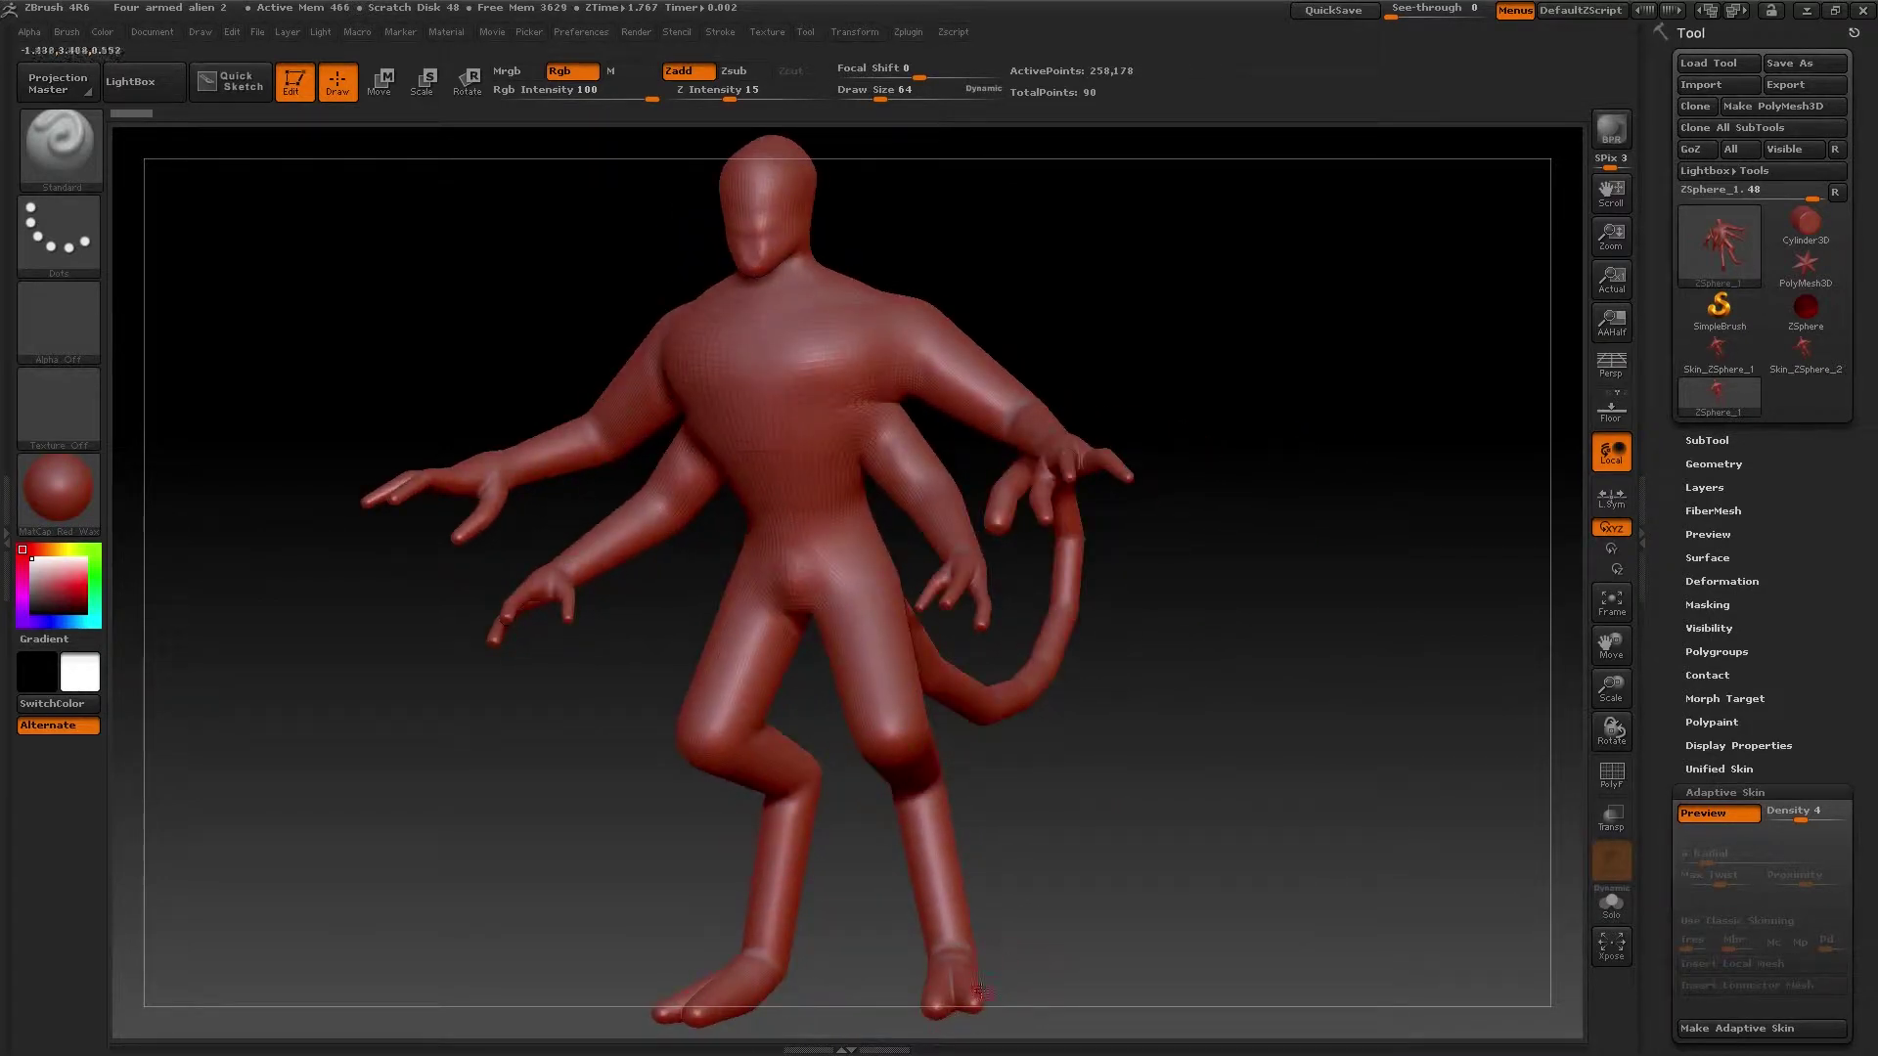
pyautogui.moveTo(1241, 779); pyautogui.dragTo(1301, 583)
pyautogui.moveTo(1066, 760)
pyautogui.mouseDown()
pyautogui.moveTo(1116, 879)
pyautogui.moveTo(1088, 753)
pyautogui.mouseUp()
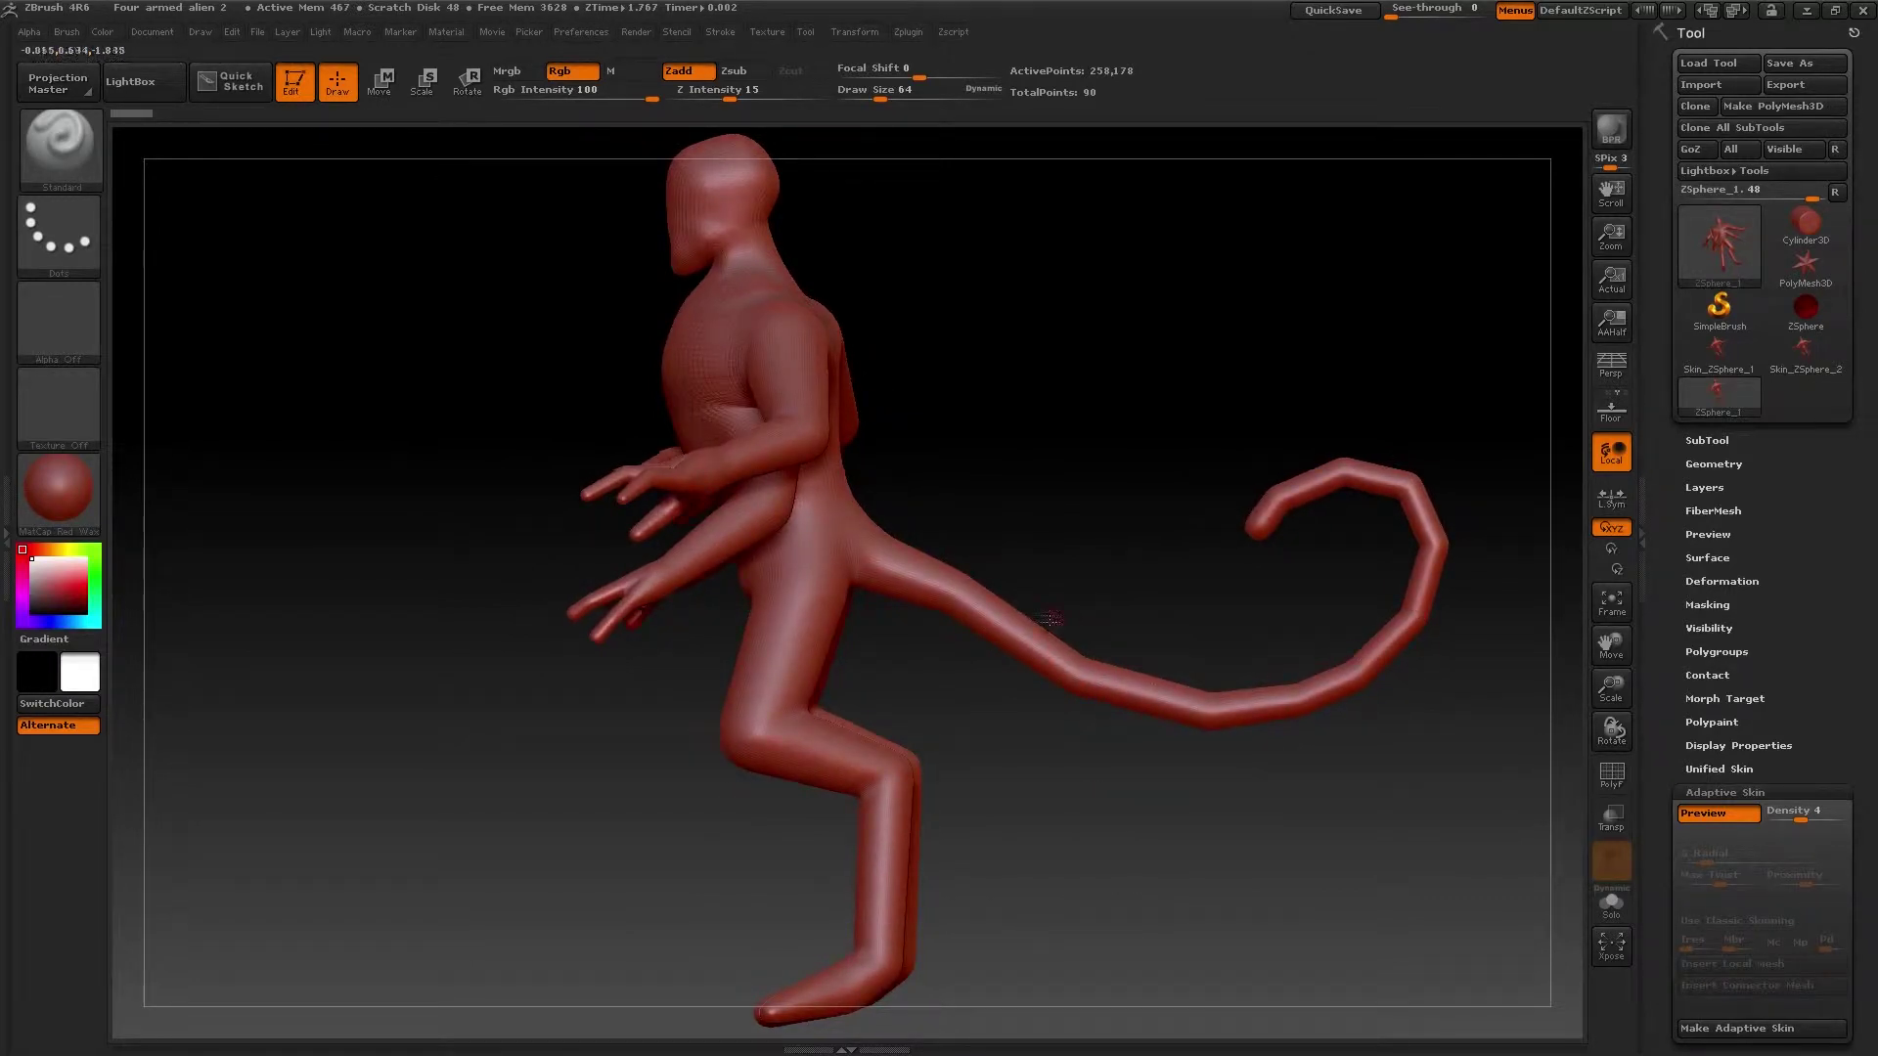
pyautogui.moveTo(1033, 519); pyautogui.dragTo(997, 462)
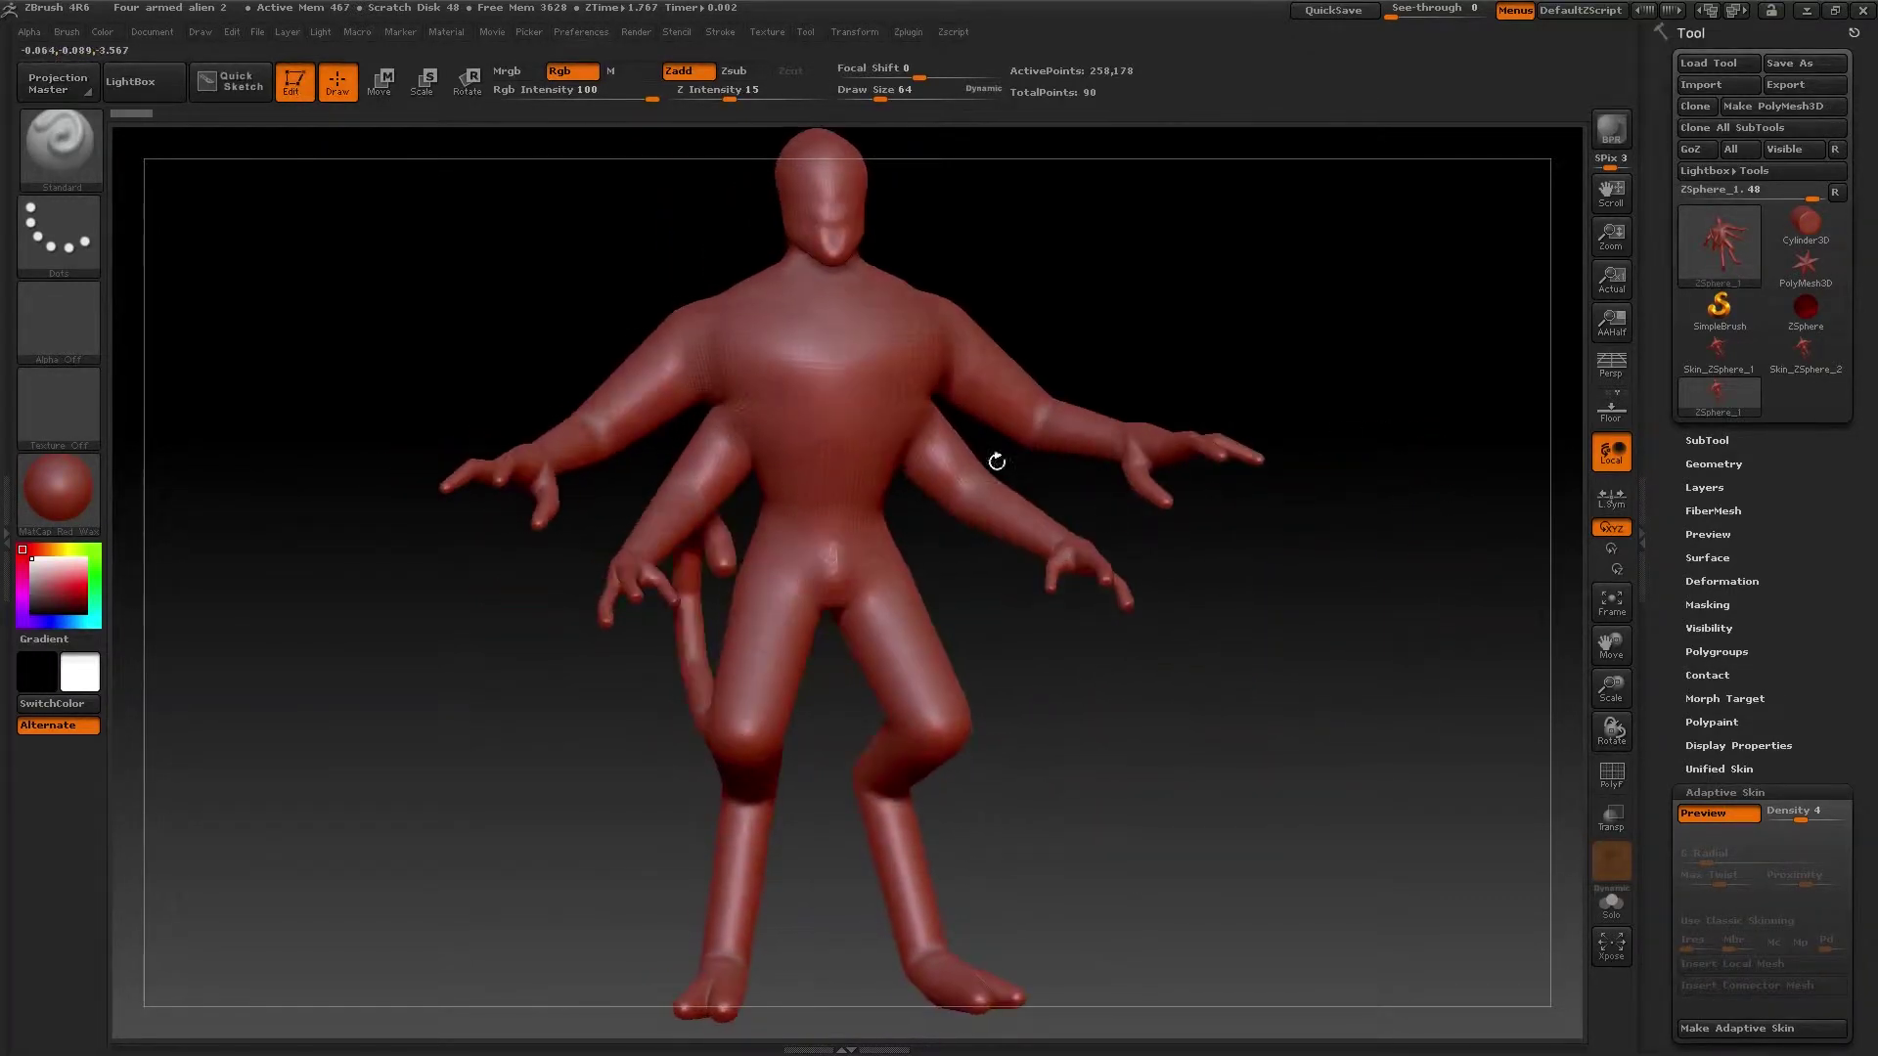
# - Open the project Four armed alien 3.ZPR, discarding the changes to the current project
pyautogui.click(235, 31)
pyautogui.click(259, 31)
pyautogui.click(301, 69)
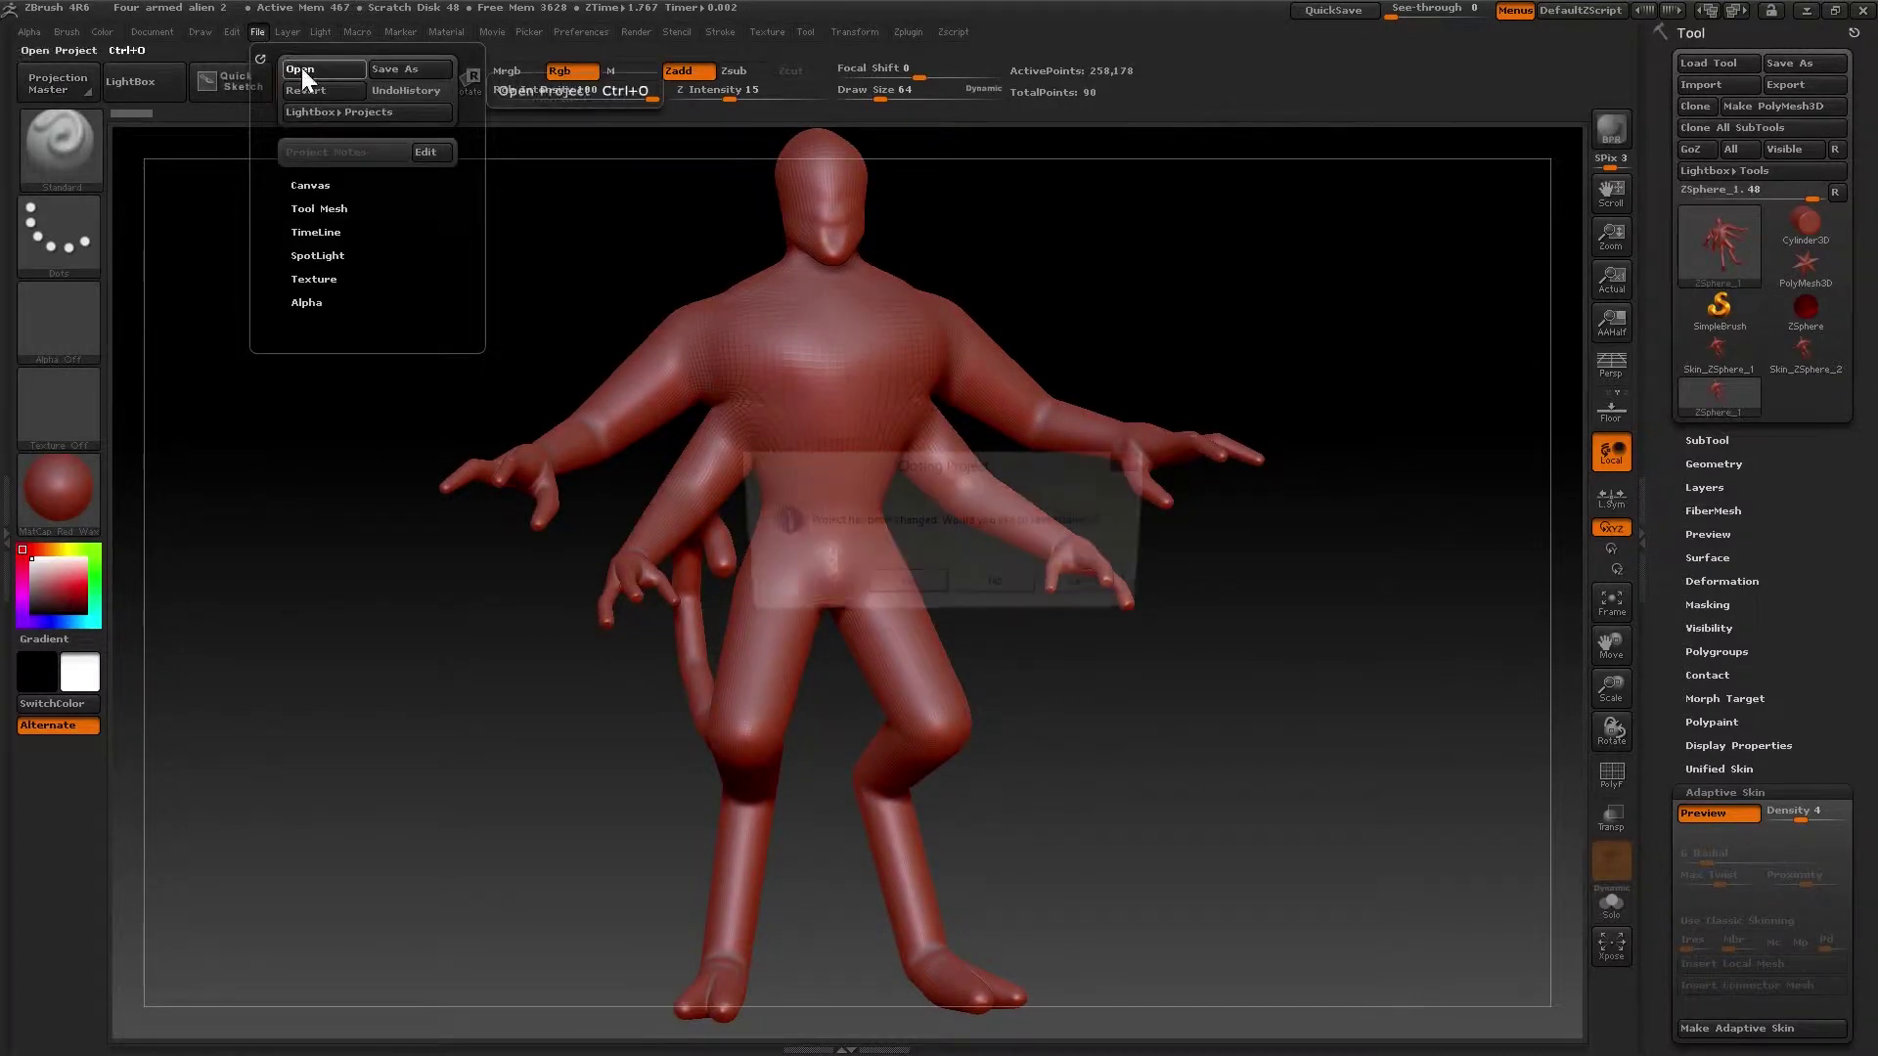
pyautogui.click(1029, 593)
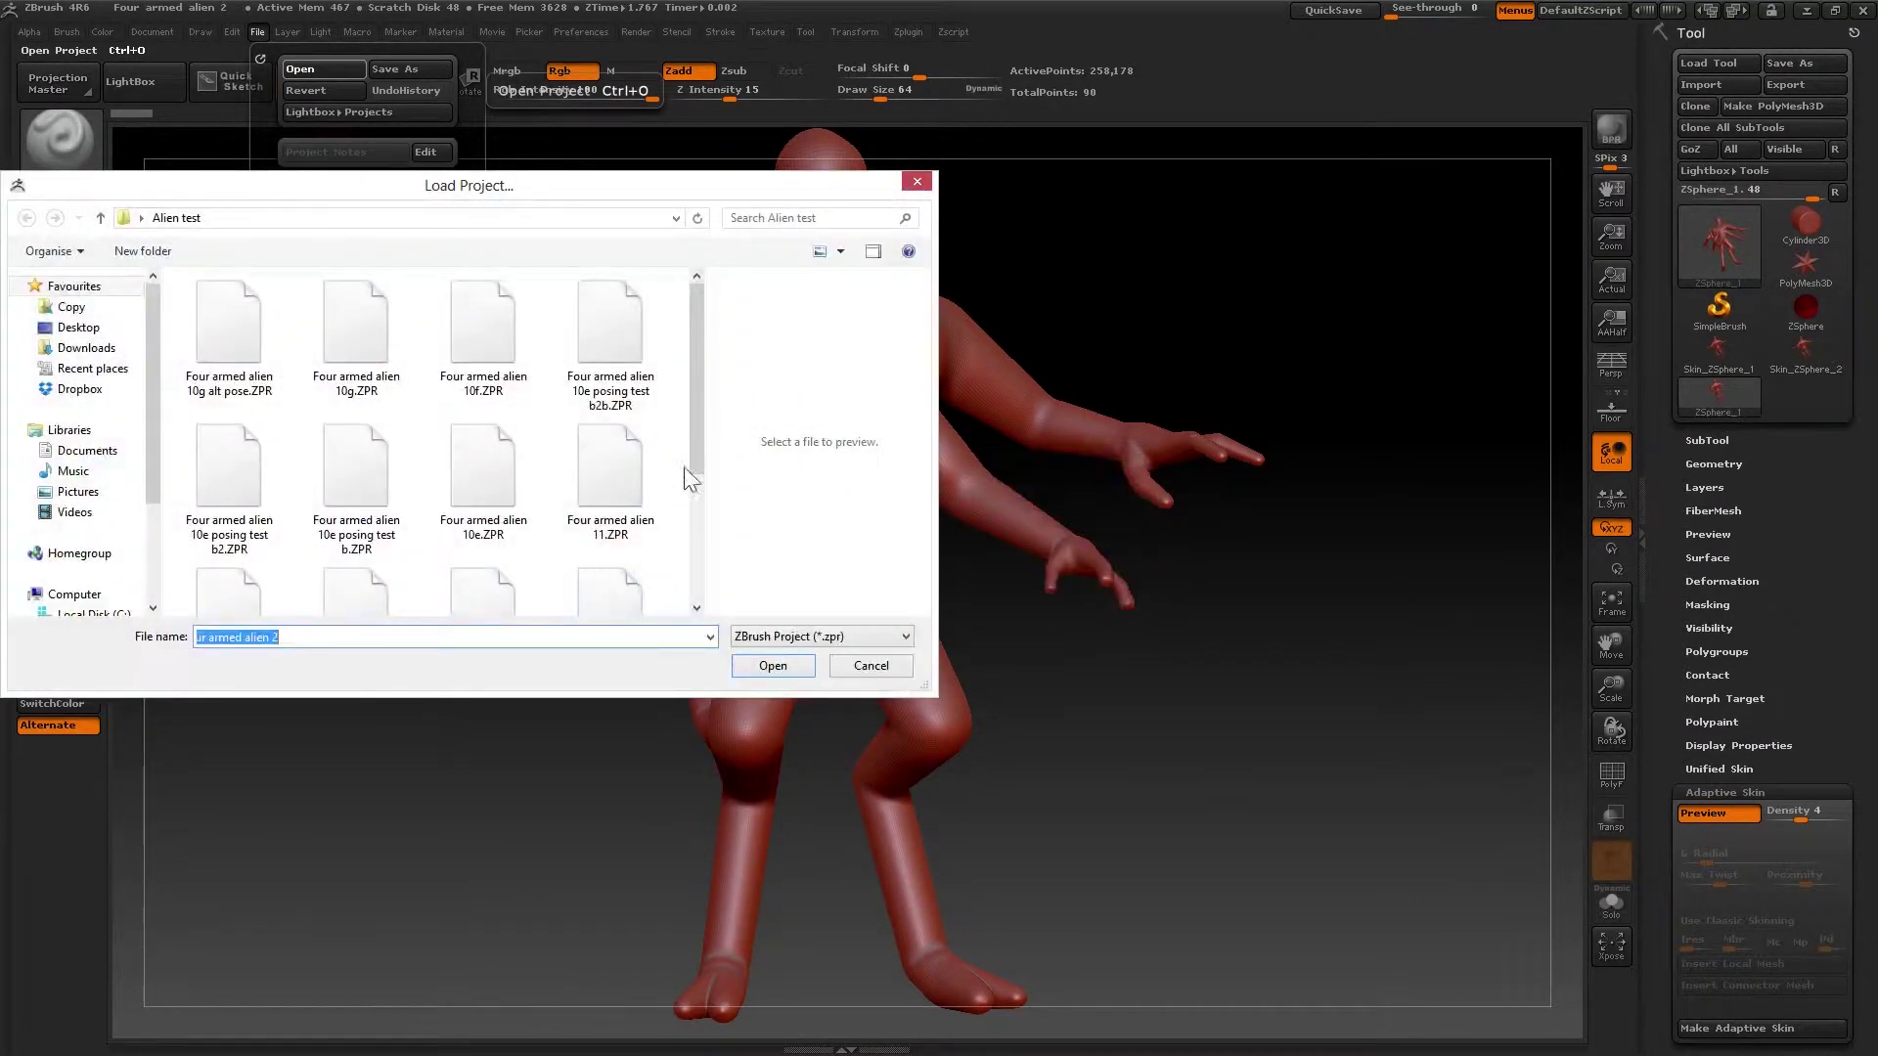
pyautogui.scroll(-1, 690, 532)
pyautogui.click(328, 533)
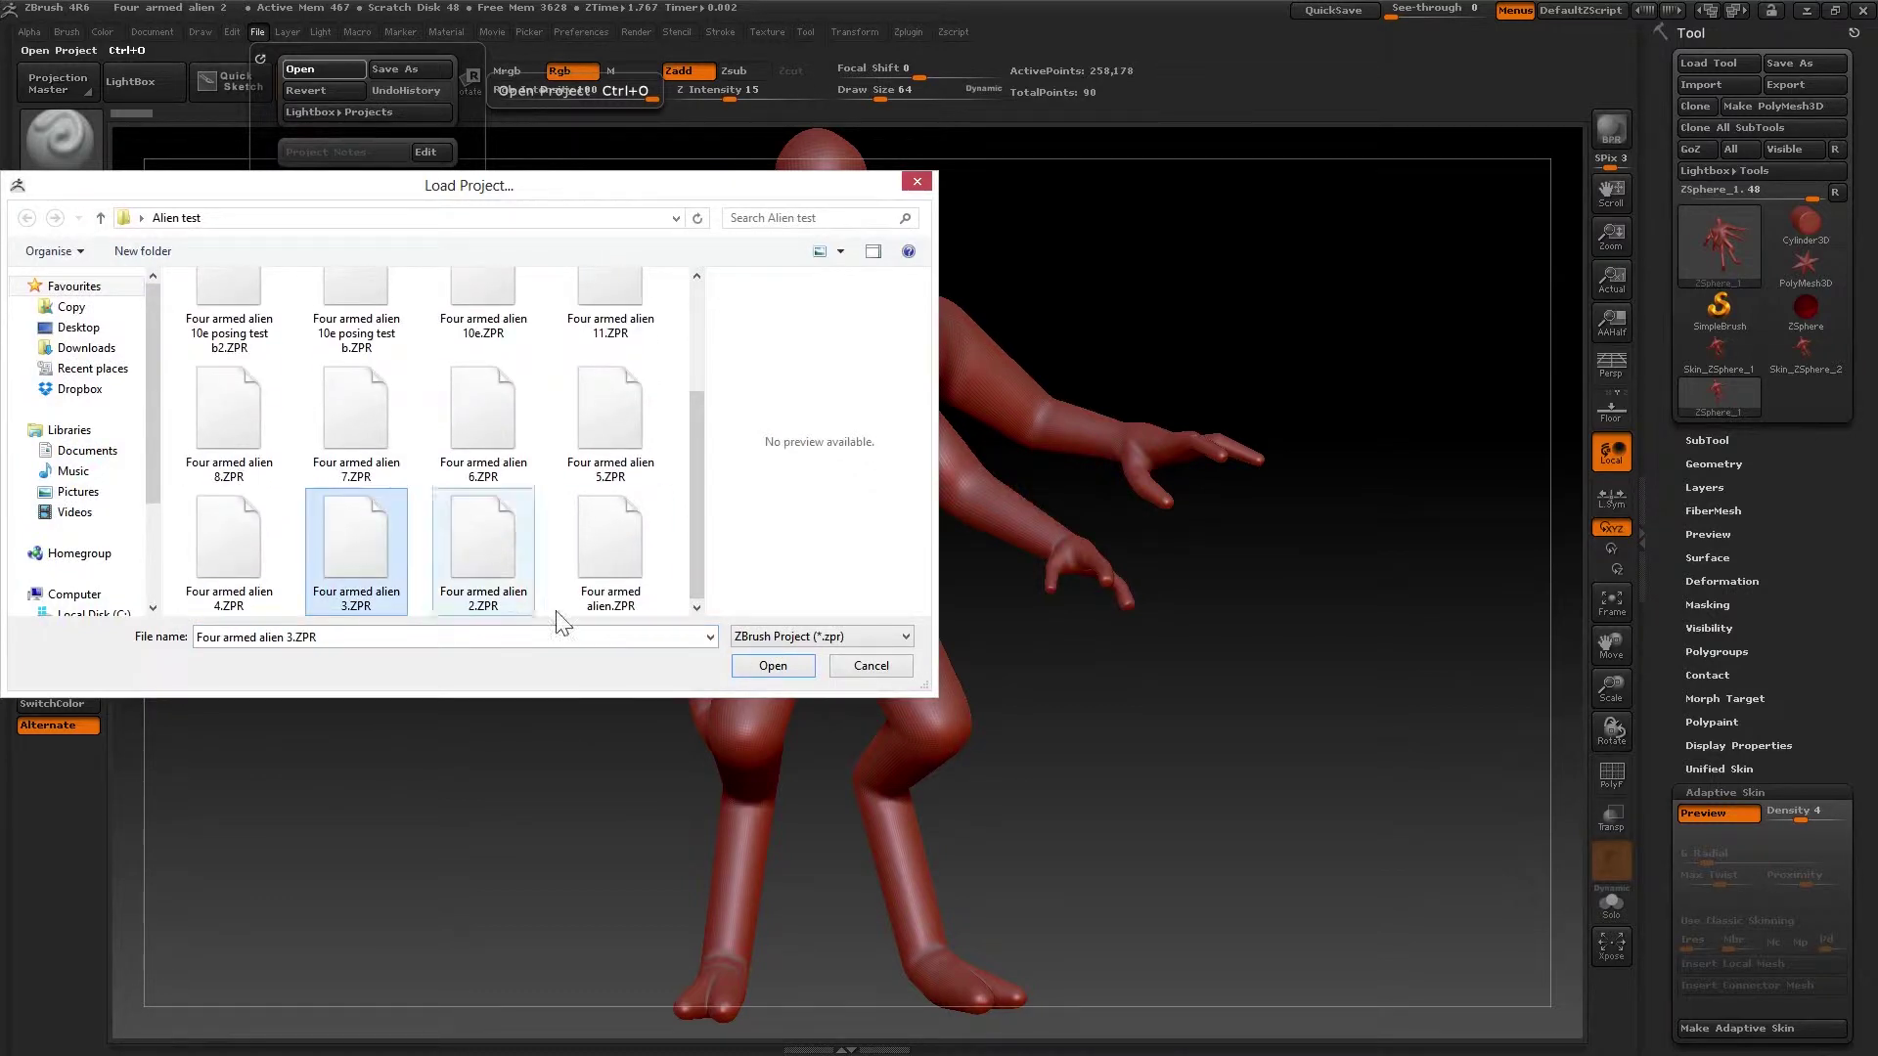
pyautogui.click(770, 667)
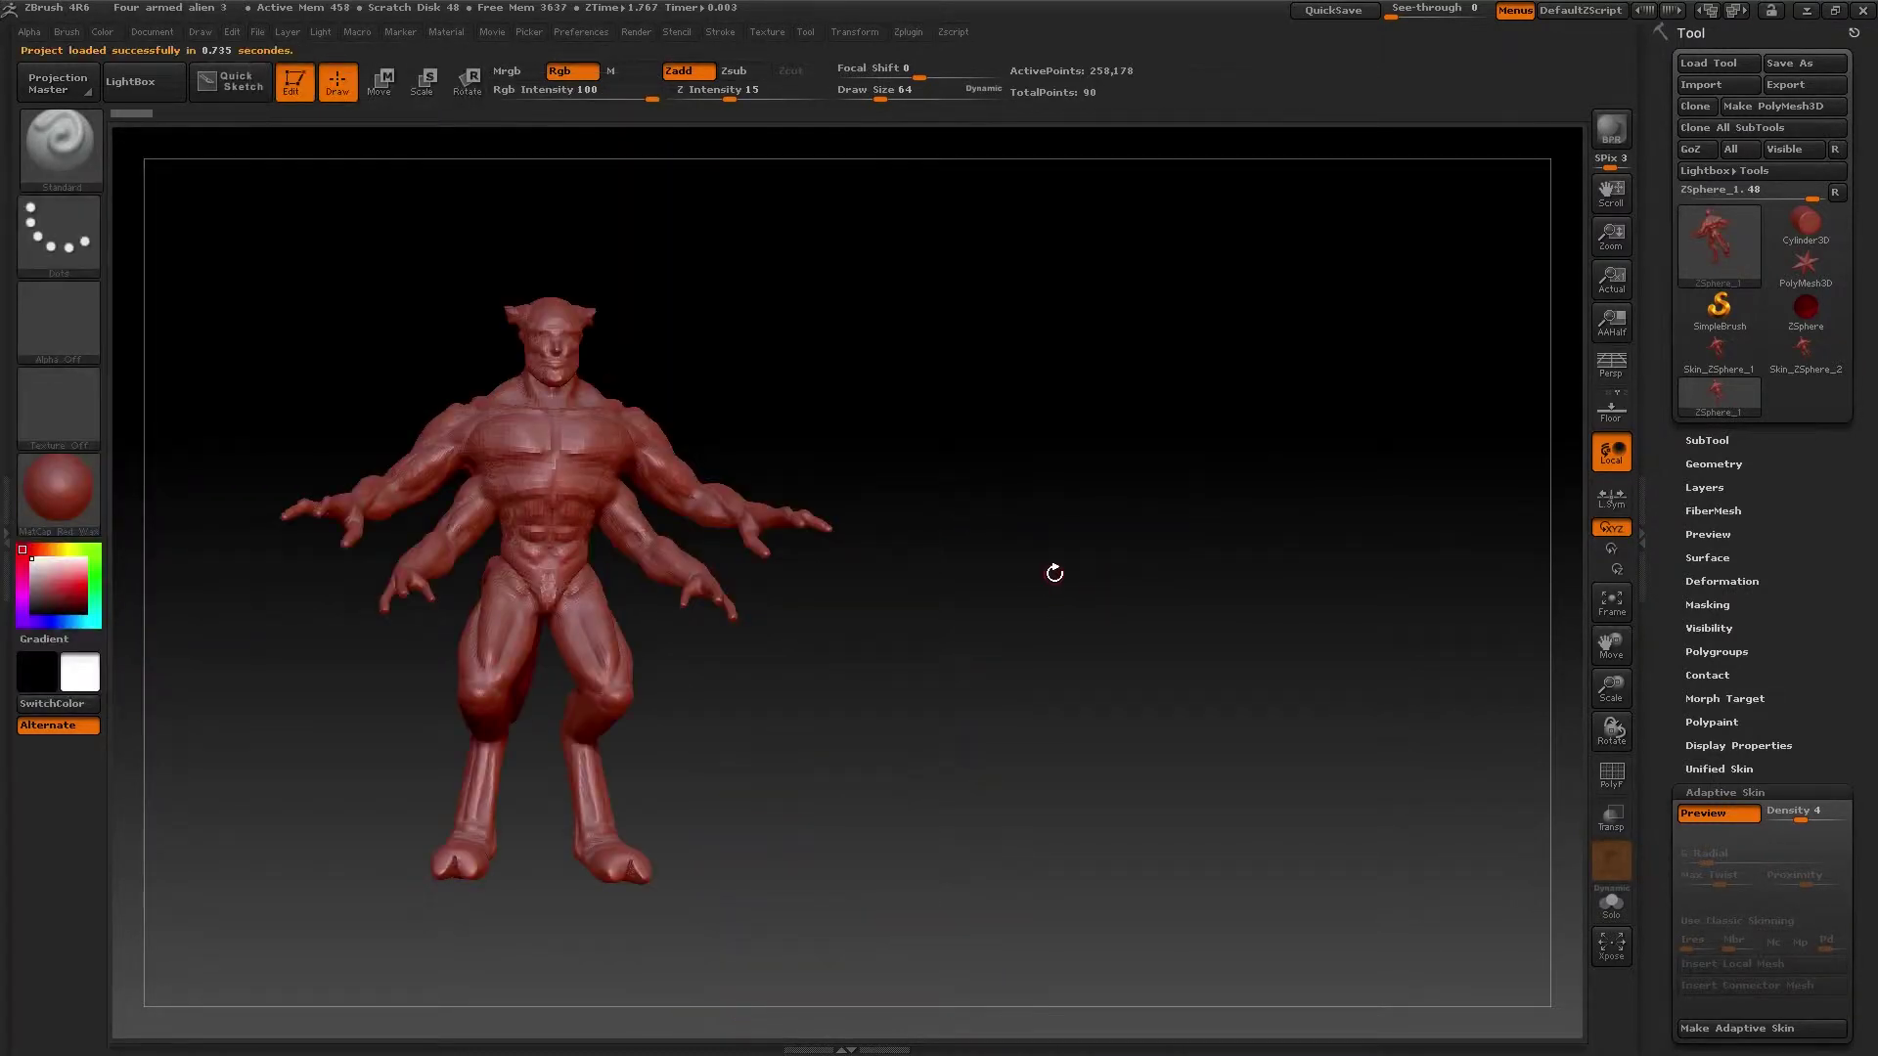
# - Turn the alien to its side and show the DynaMesh settings among the Geometry options
pyautogui.moveTo(845, 731); pyautogui.dragTo(763, 733)
pyautogui.click(1716, 464)
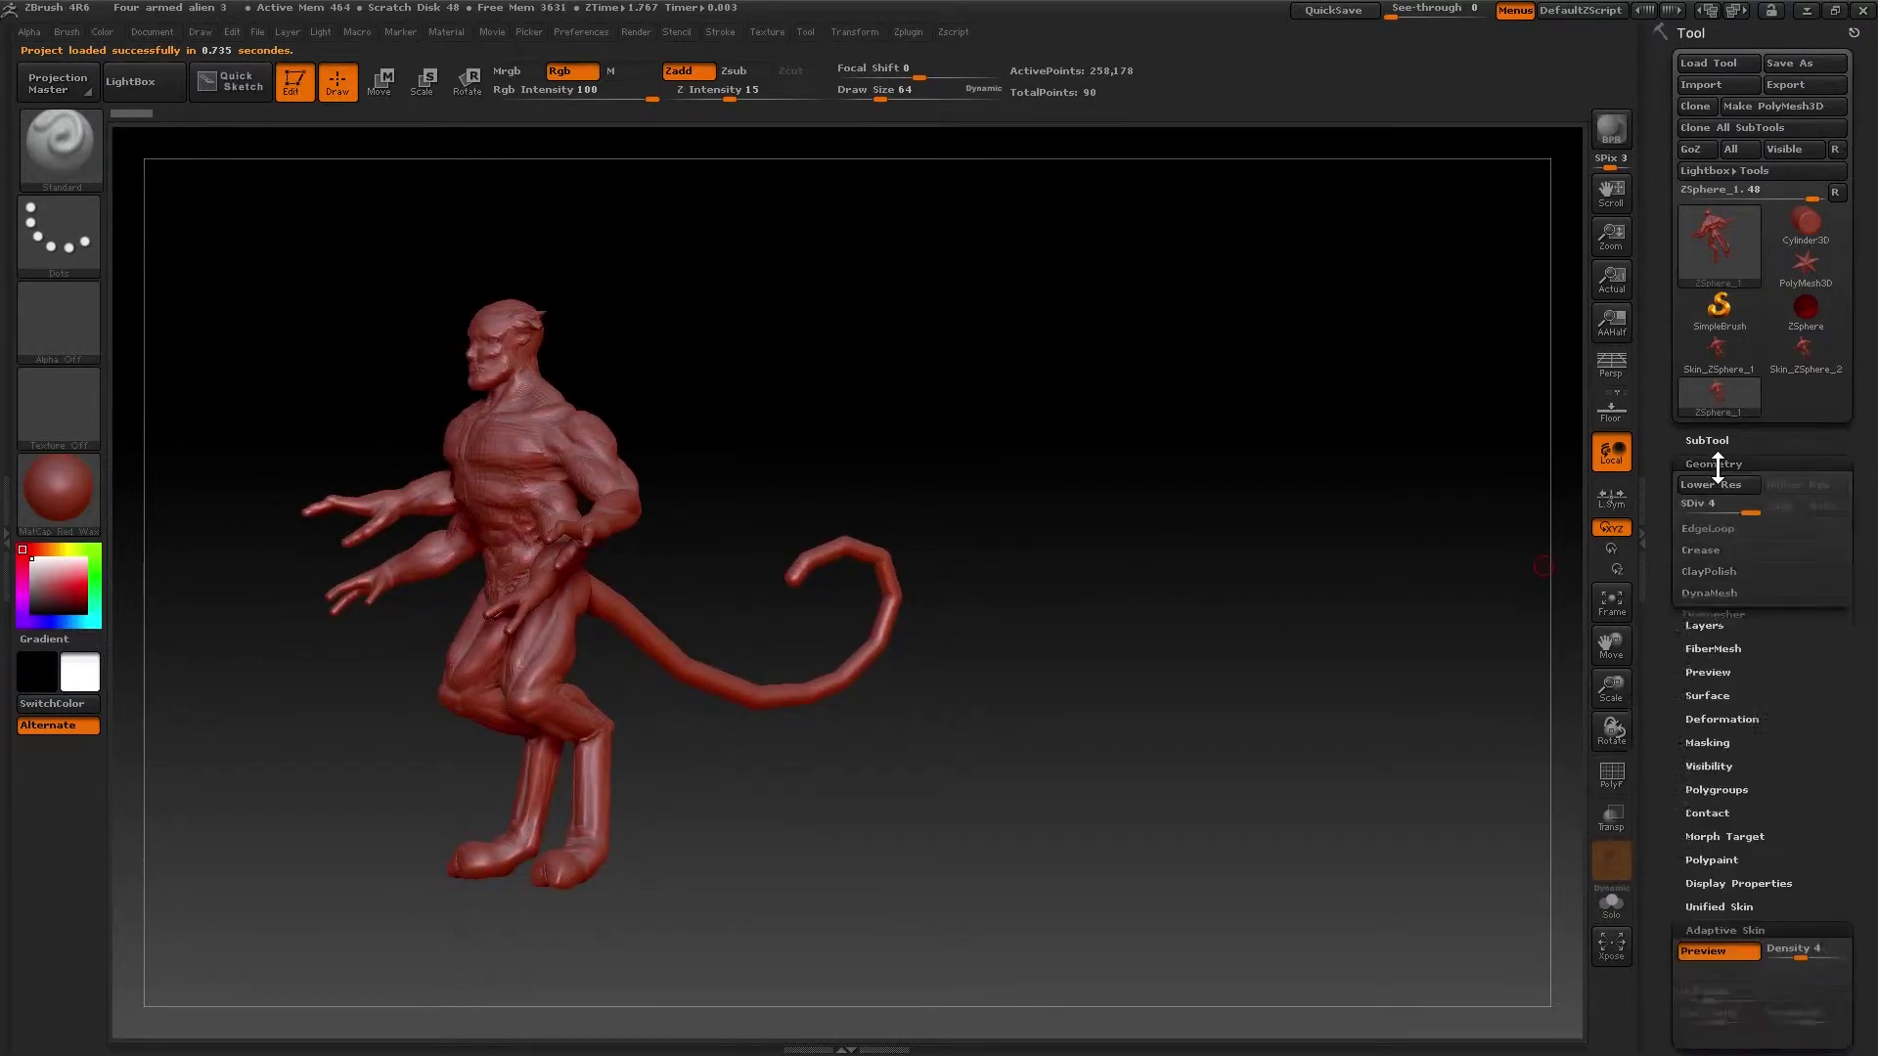
pyautogui.click(1710, 592)
# - Examine the red alien's whole body, torso, arms and head up close from the front and both sides
pyautogui.moveTo(840, 788); pyautogui.dragTo(761, 766)
pyautogui.moveTo(767, 675)
pyautogui.keyDown('alt'); pyautogui.mouseDown()
pyautogui.moveTo(828, 698)
pyautogui.moveTo(986, 638)
pyautogui.mouseUp(); pyautogui.keyUp('alt')
pyautogui.moveTo(987, 638)
pyautogui.keyDown('ctrl'); pyautogui.mouseDown(button='right')
pyautogui.moveTo(1153, 662)
pyautogui.moveTo(977, 650)
pyautogui.mouseUp(button='right'); pyautogui.keyUp('ctrl')
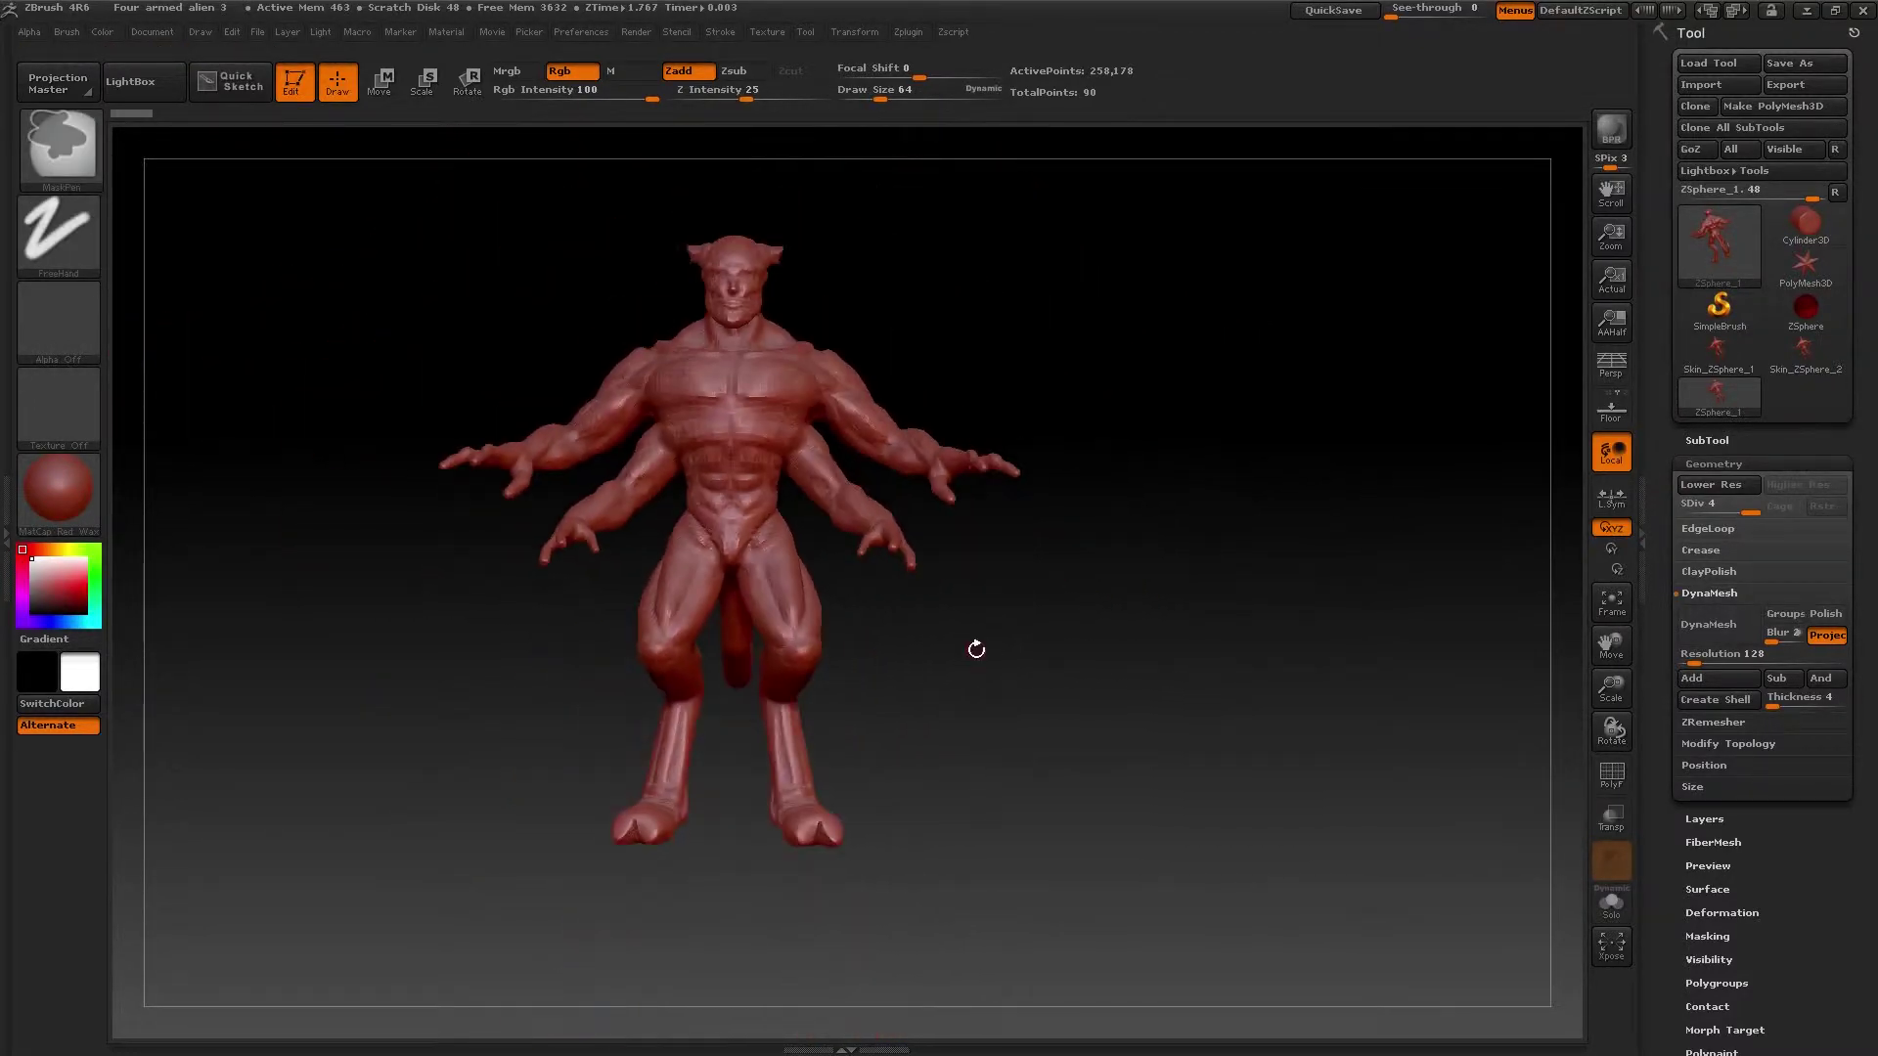
pyautogui.moveTo(977, 650)
pyautogui.mouseDown()
pyautogui.moveTo(940, 691)
pyautogui.moveTo(852, 680)
pyautogui.moveTo(990, 681)
pyautogui.mouseUp()
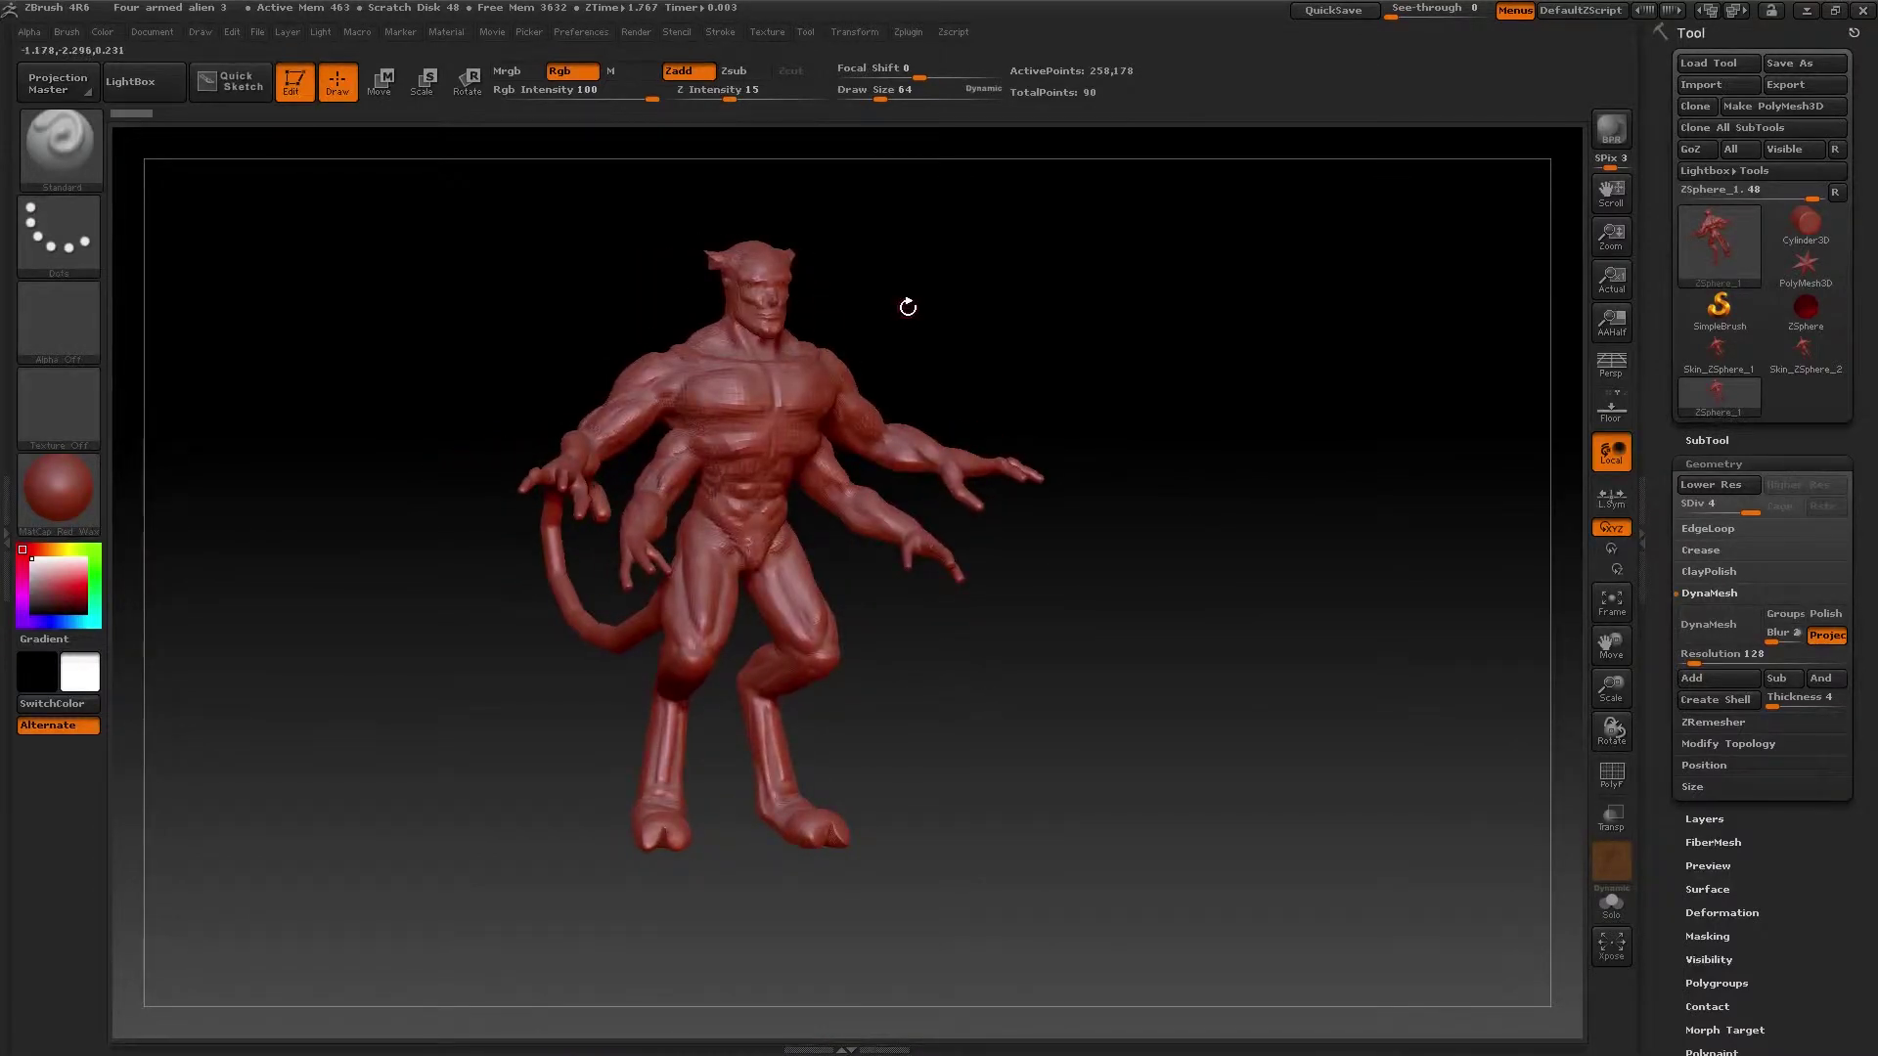
pyautogui.keyDown('ctrl'); pyautogui.moveTo(899, 308); pyautogui.dragTo(1091, 378, button='right'); pyautogui.keyUp('ctrl')
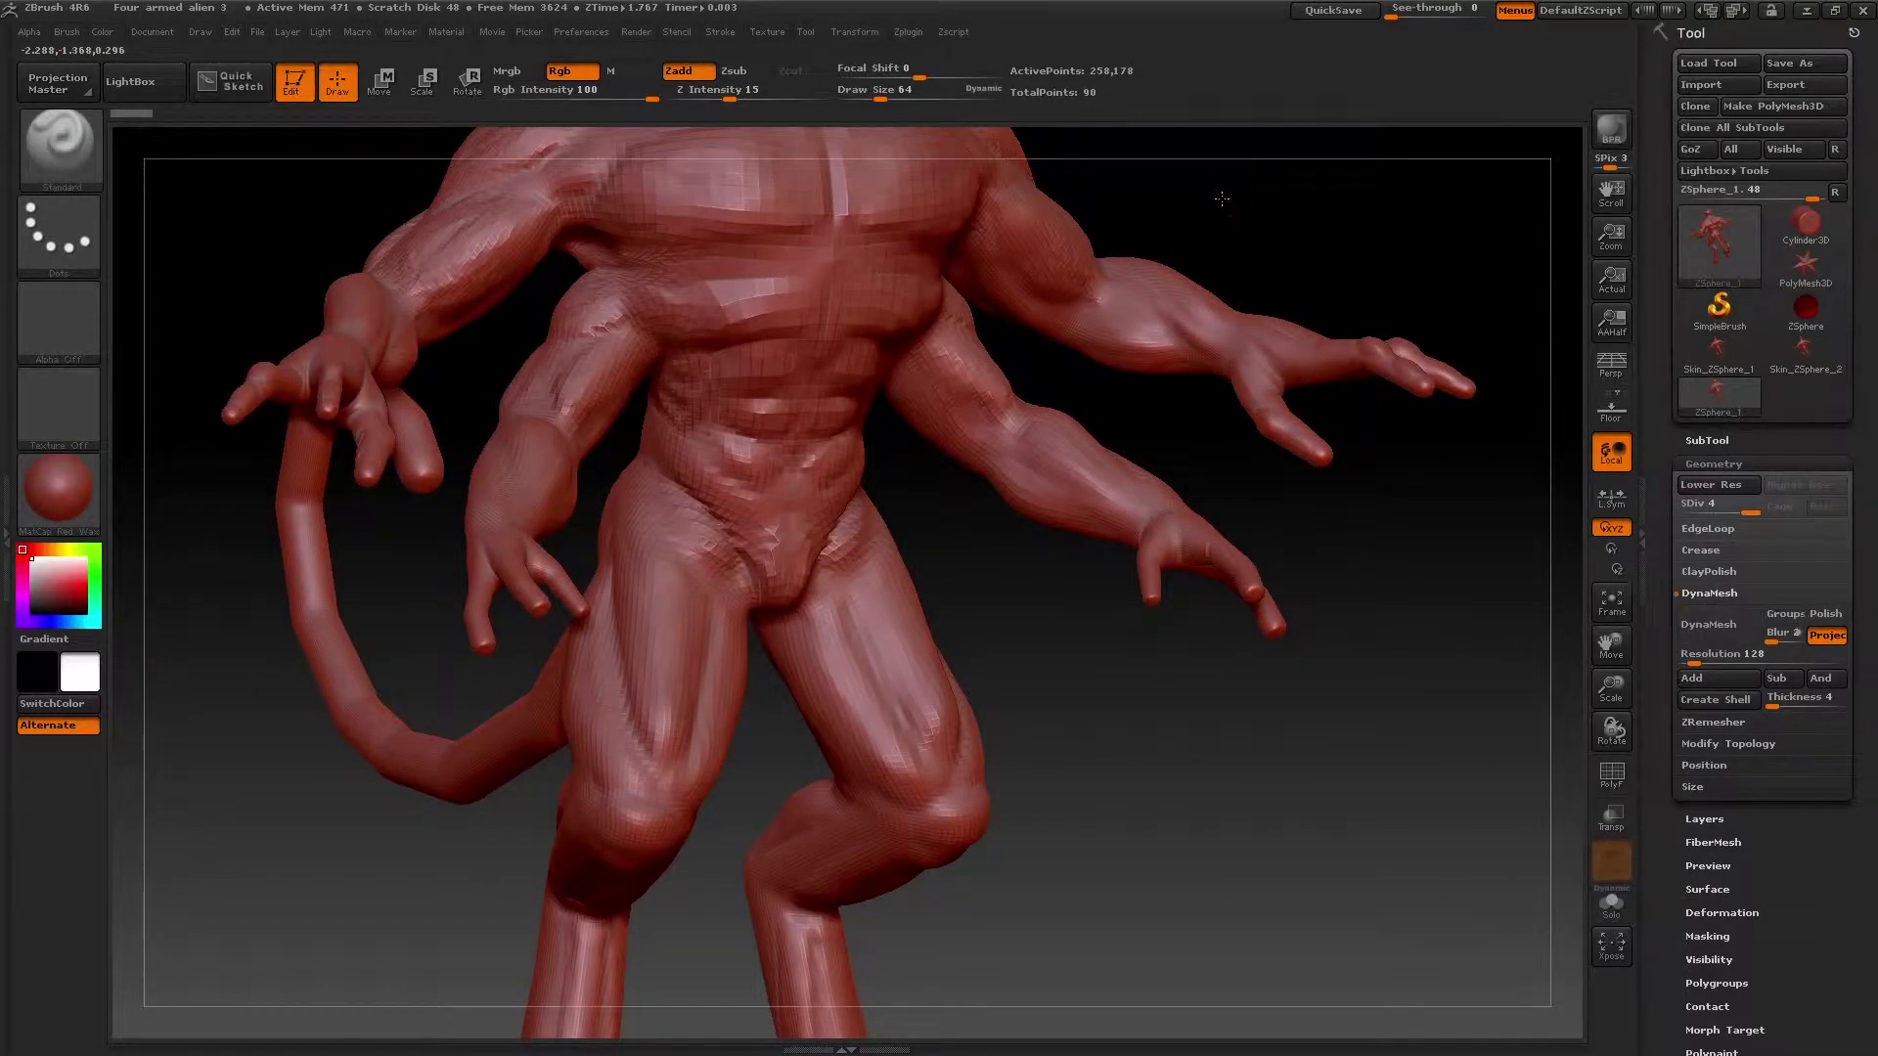
pyautogui.keyDown('alt'); pyautogui.moveTo(1236, 197); pyautogui.dragTo(954, 560, button='right'); pyautogui.keyUp('alt')
pyautogui.moveTo(962, 416); pyautogui.dragTo(892, 448, button='right')
pyautogui.moveTo(877, 466)
pyautogui.mouseDown()
pyautogui.moveTo(943, 473)
pyautogui.moveTo(898, 476)
pyautogui.mouseUp()
pyautogui.moveTo(893, 411); pyautogui.dragTo(843, 418)
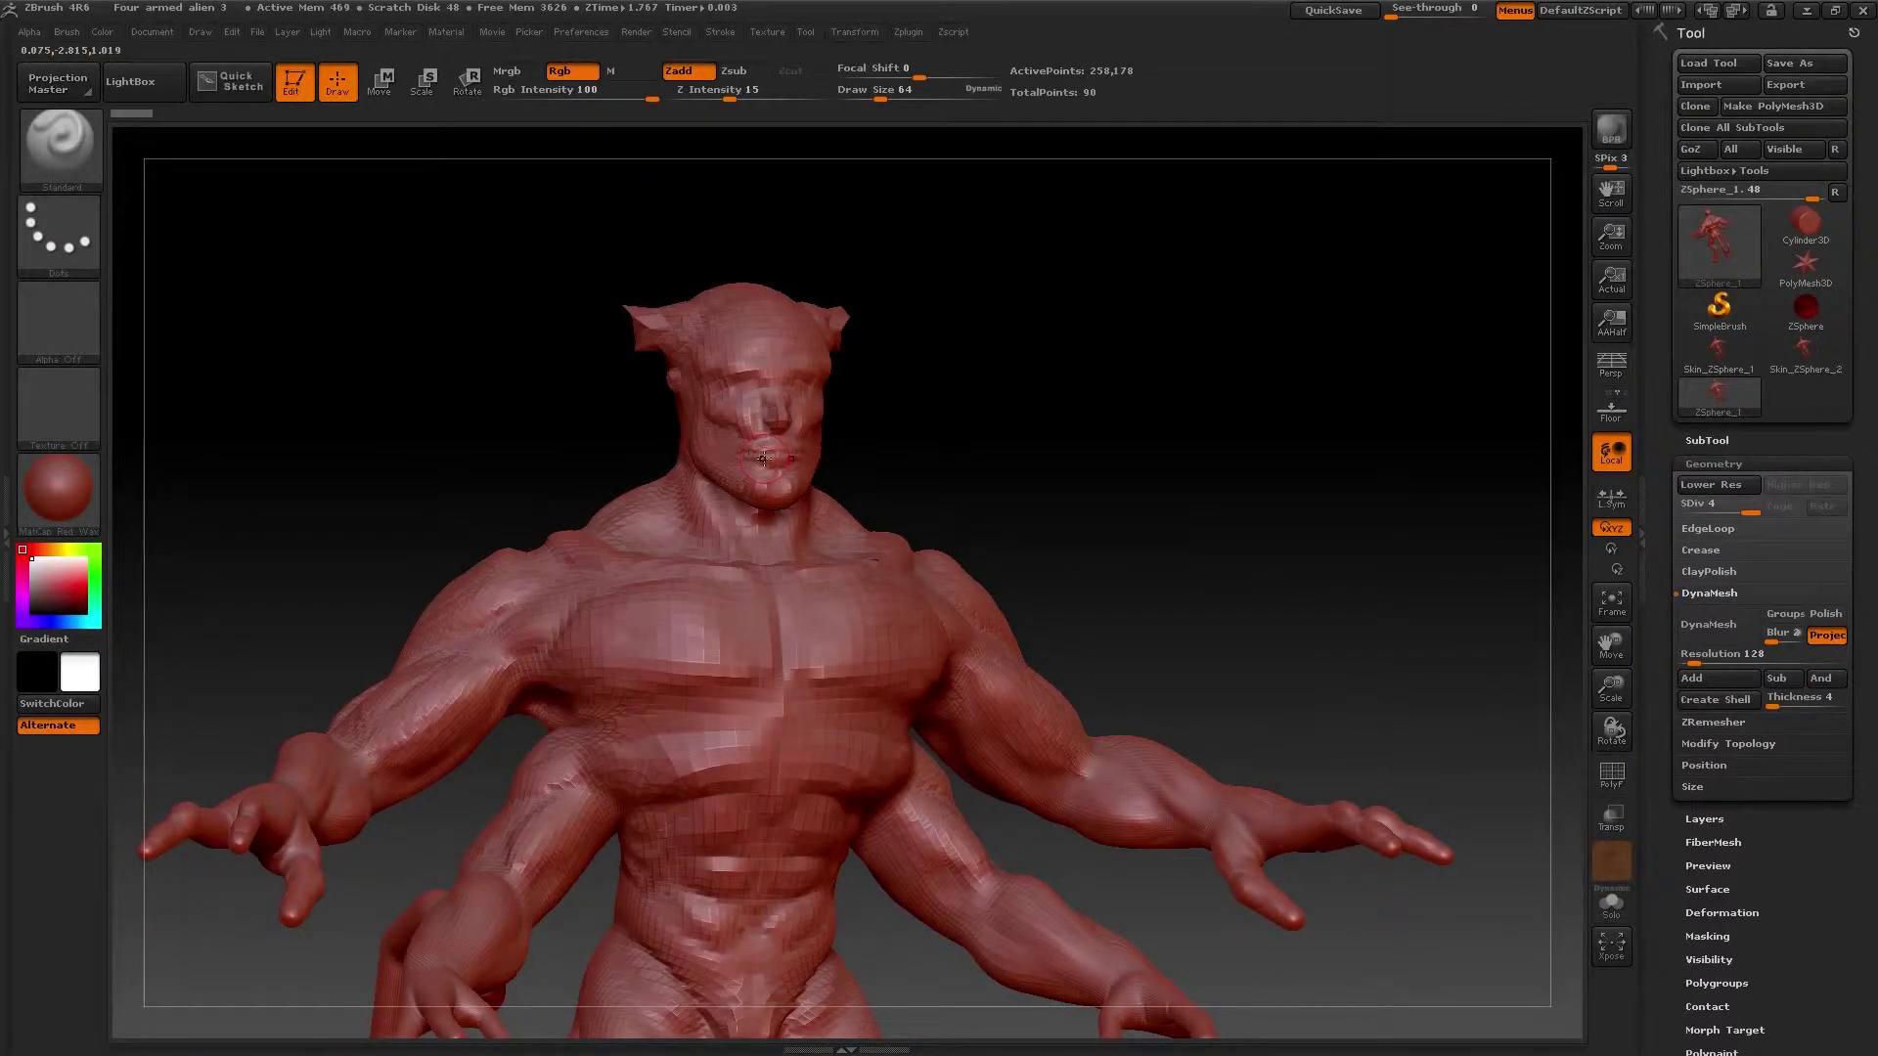
pyautogui.moveTo(962, 467); pyautogui.dragTo(945, 475)
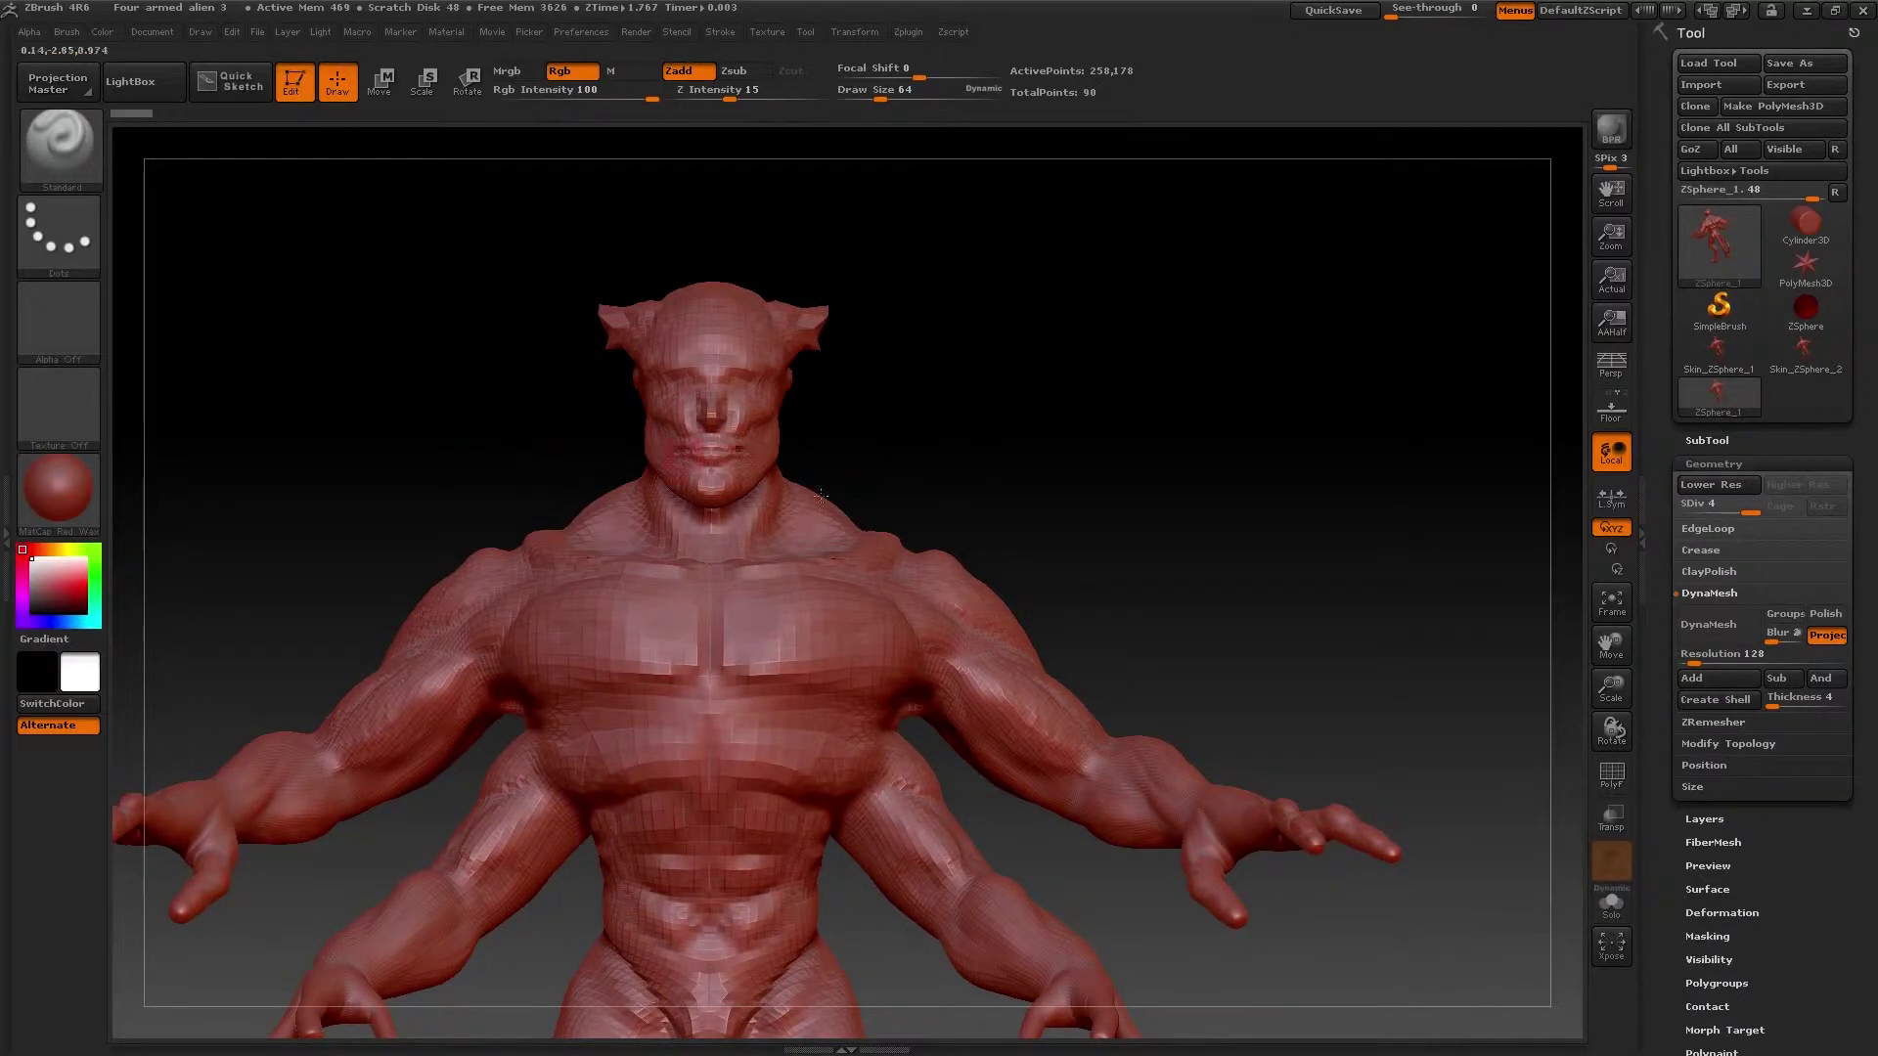
pyautogui.moveTo(1172, 448); pyautogui.dragTo(486, 490)
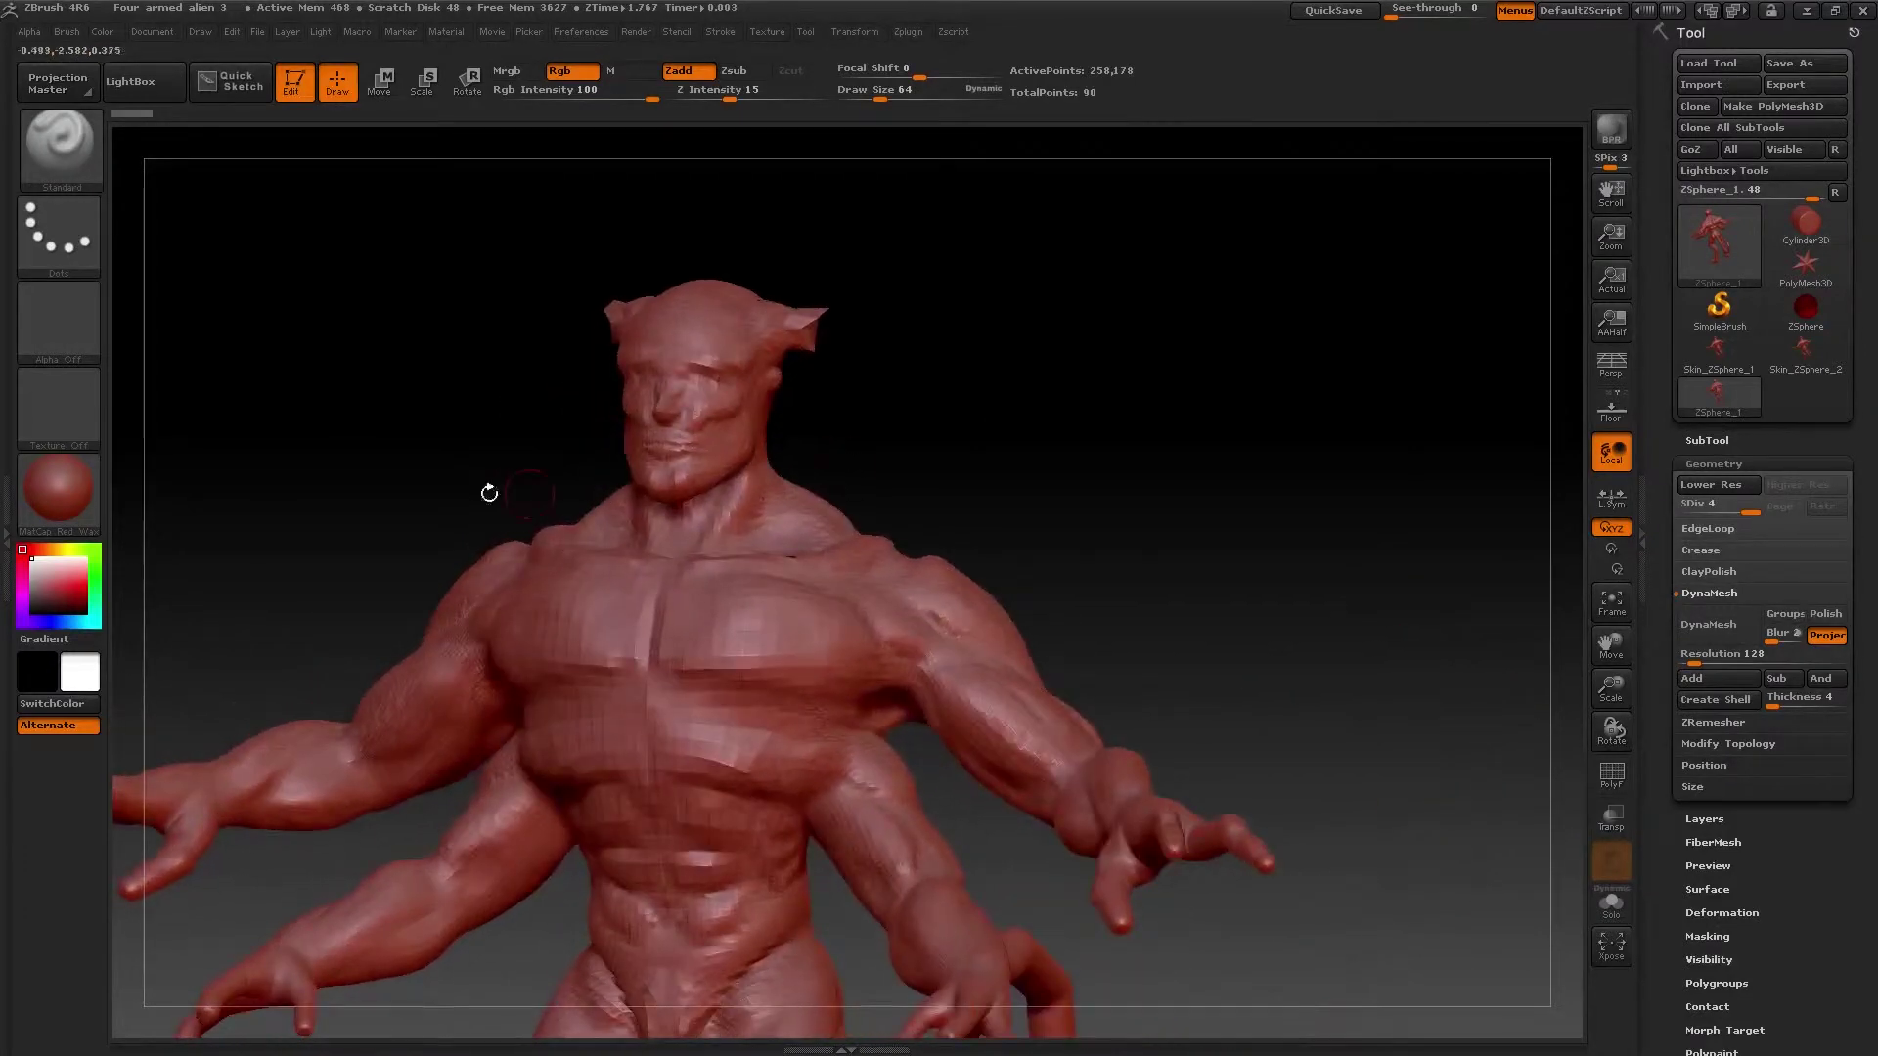
# - Open the project Four armed alien 4.ZPR, discarding the changes to the current project
pyautogui.click(237, 31)
pyautogui.click(255, 31)
pyautogui.click(323, 68)
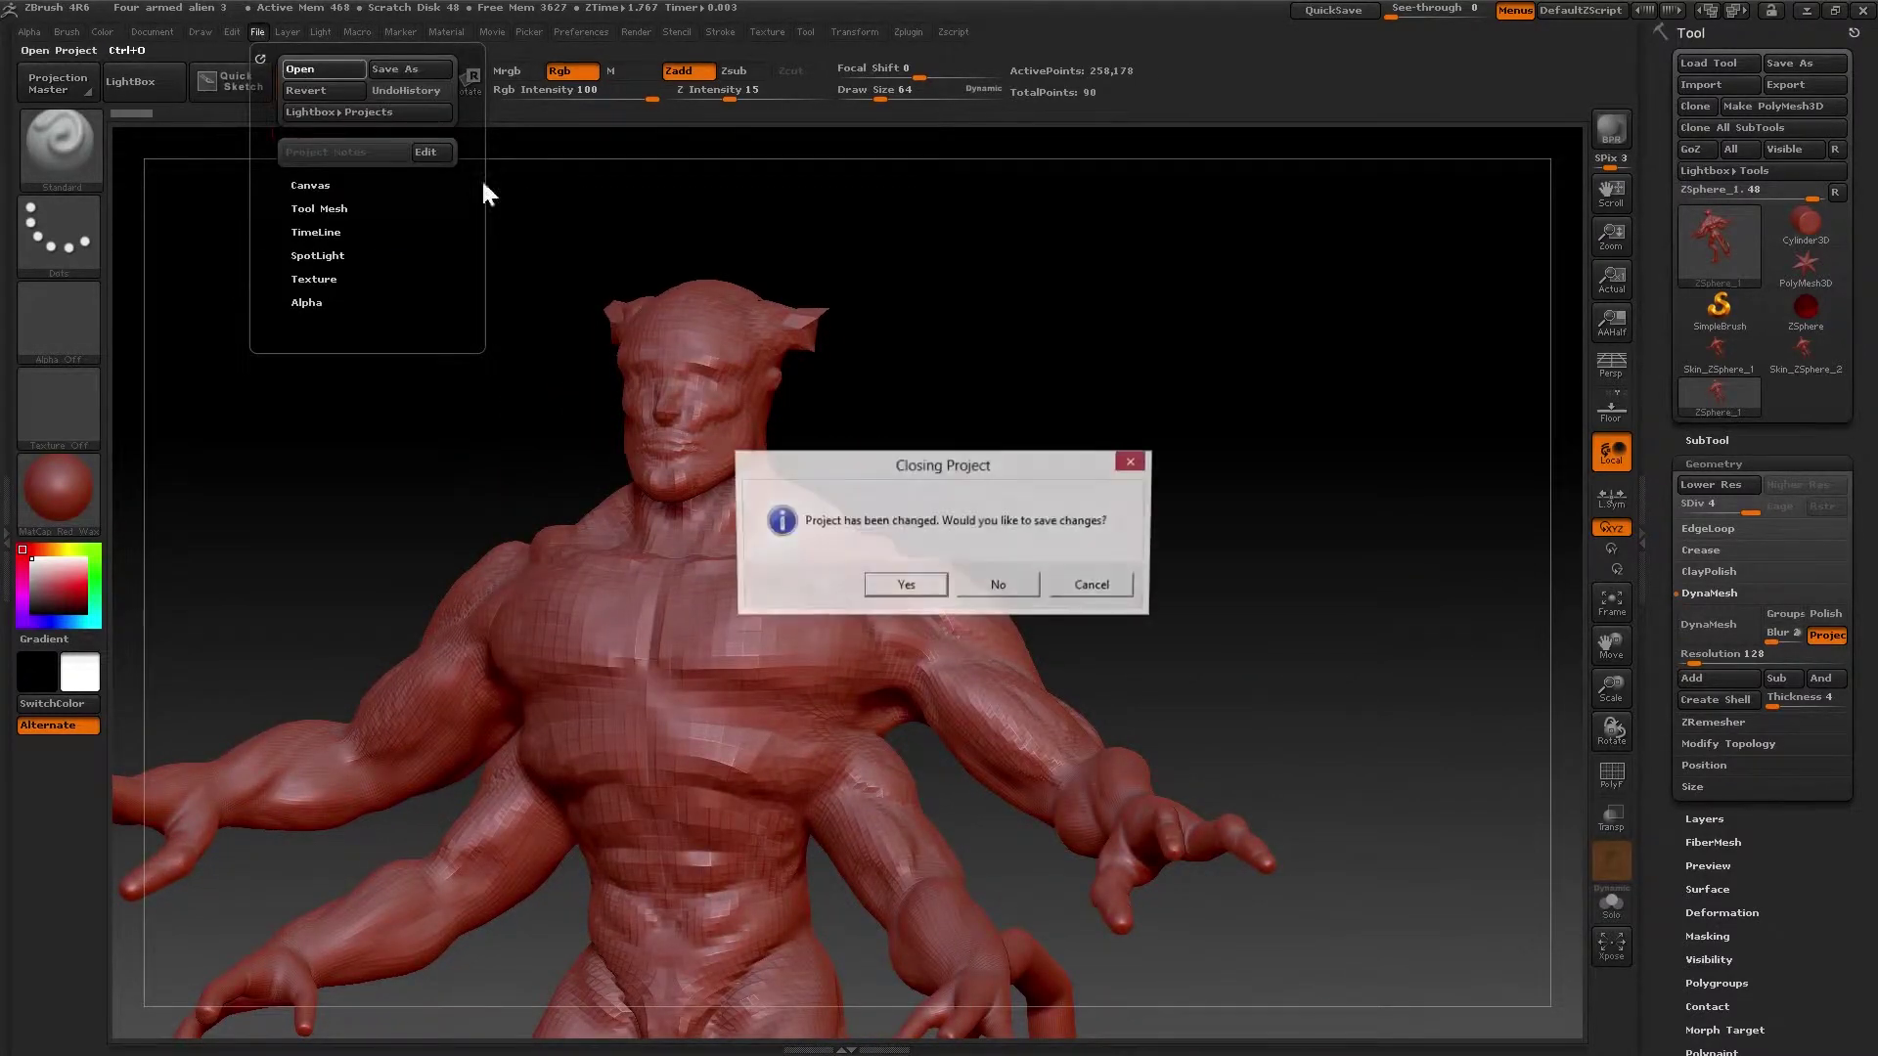
pyautogui.click(999, 587)
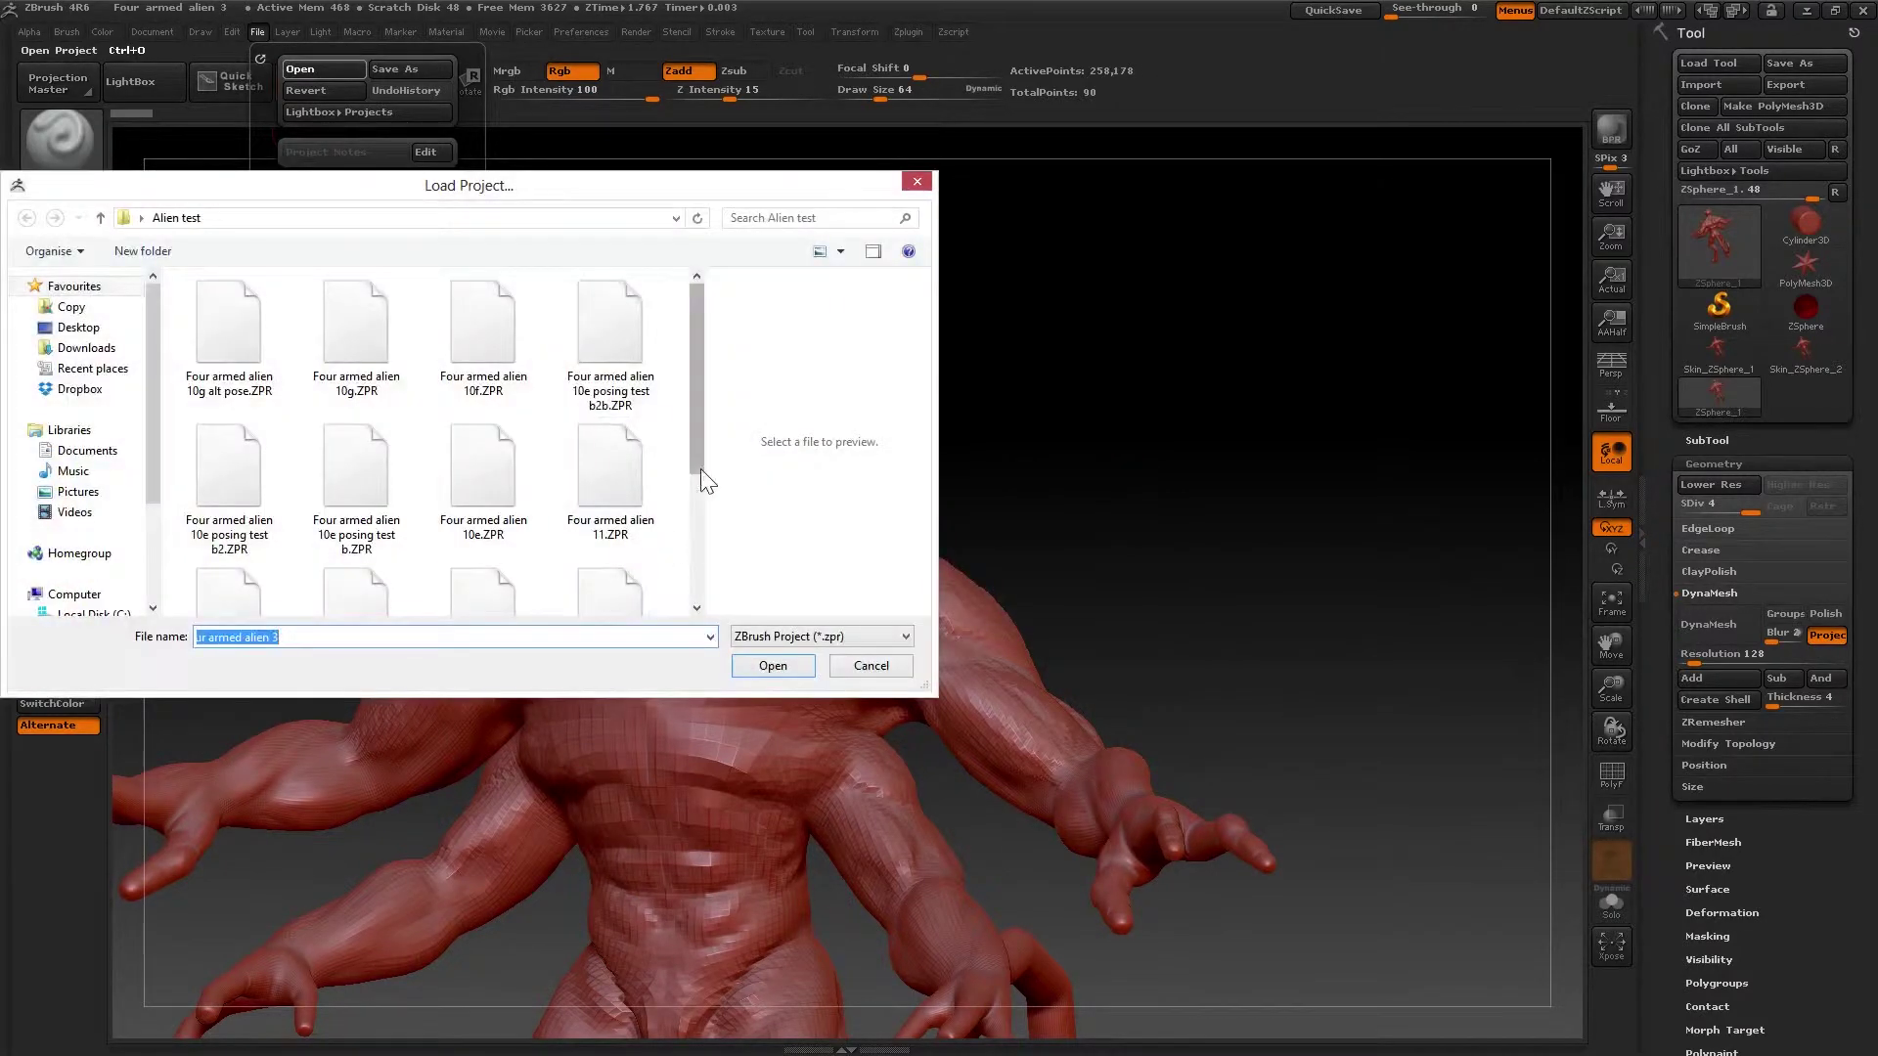
pyautogui.scroll(-3, 699, 461)
pyautogui.click(217, 528)
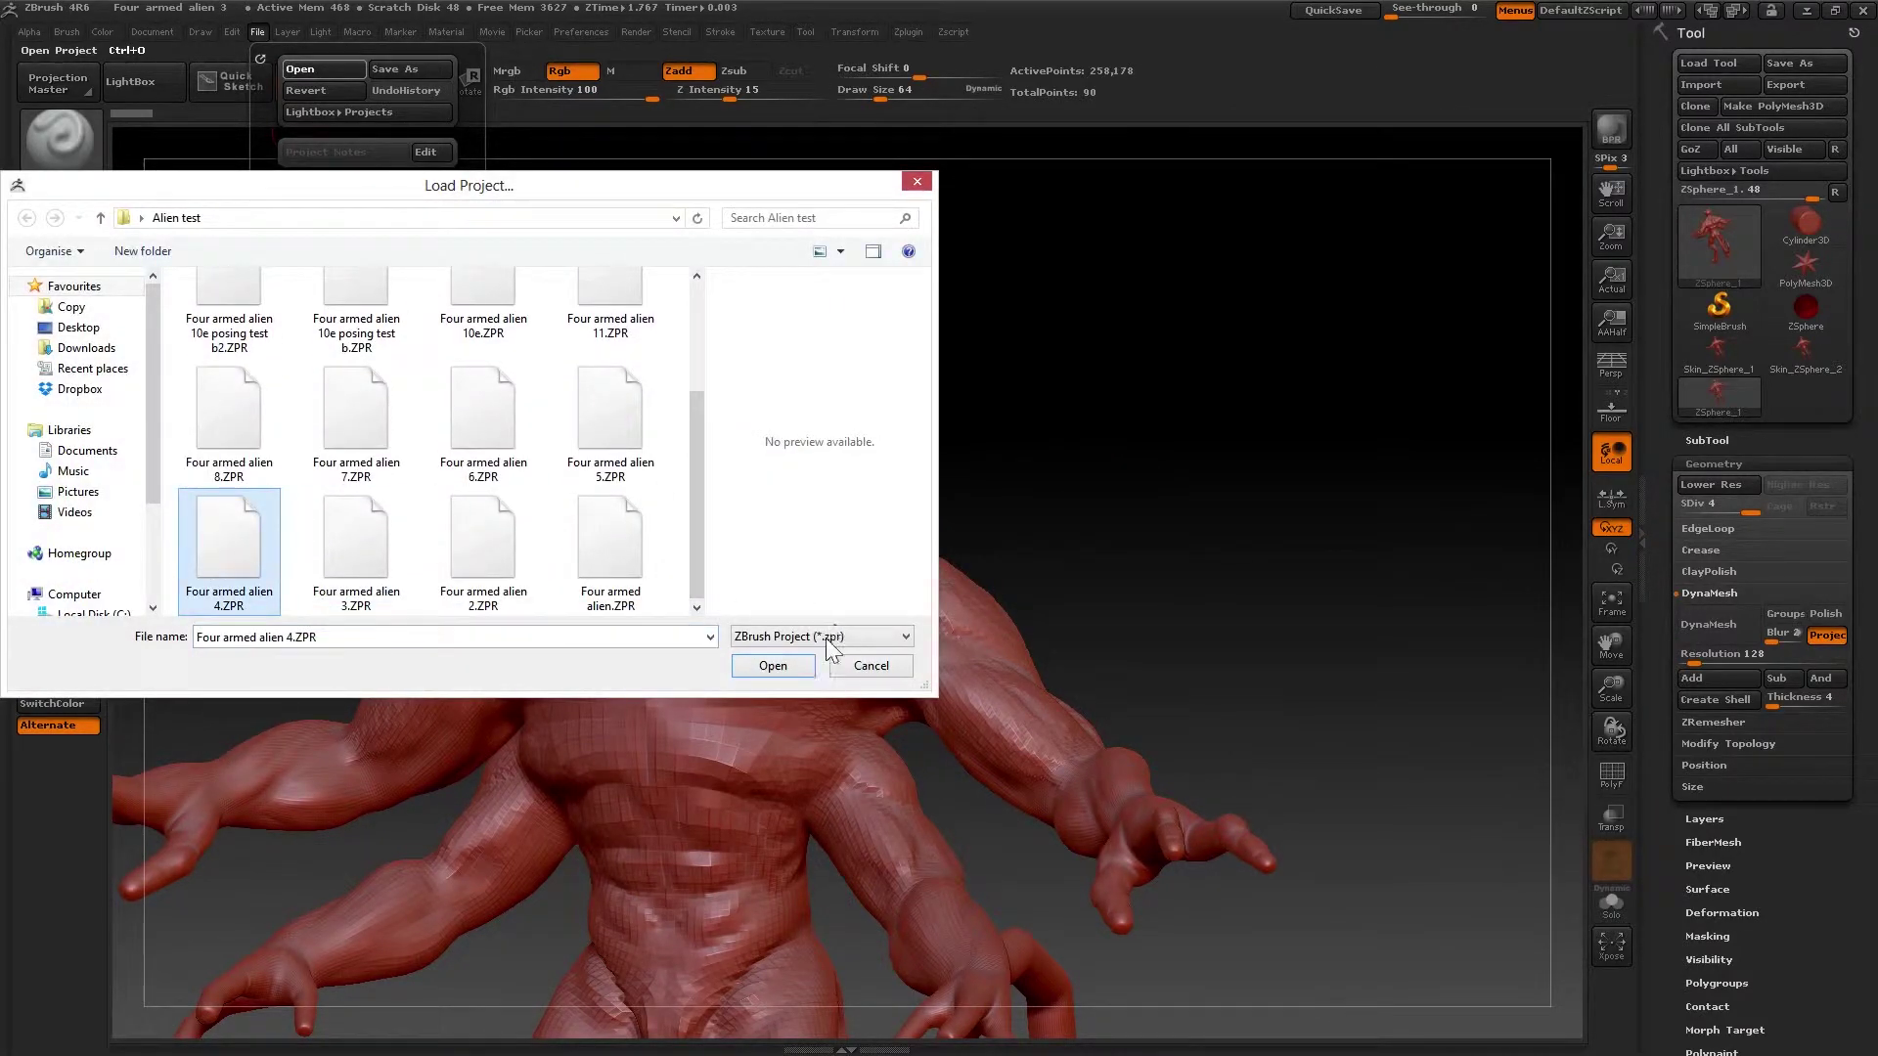
pyautogui.click(784, 671)
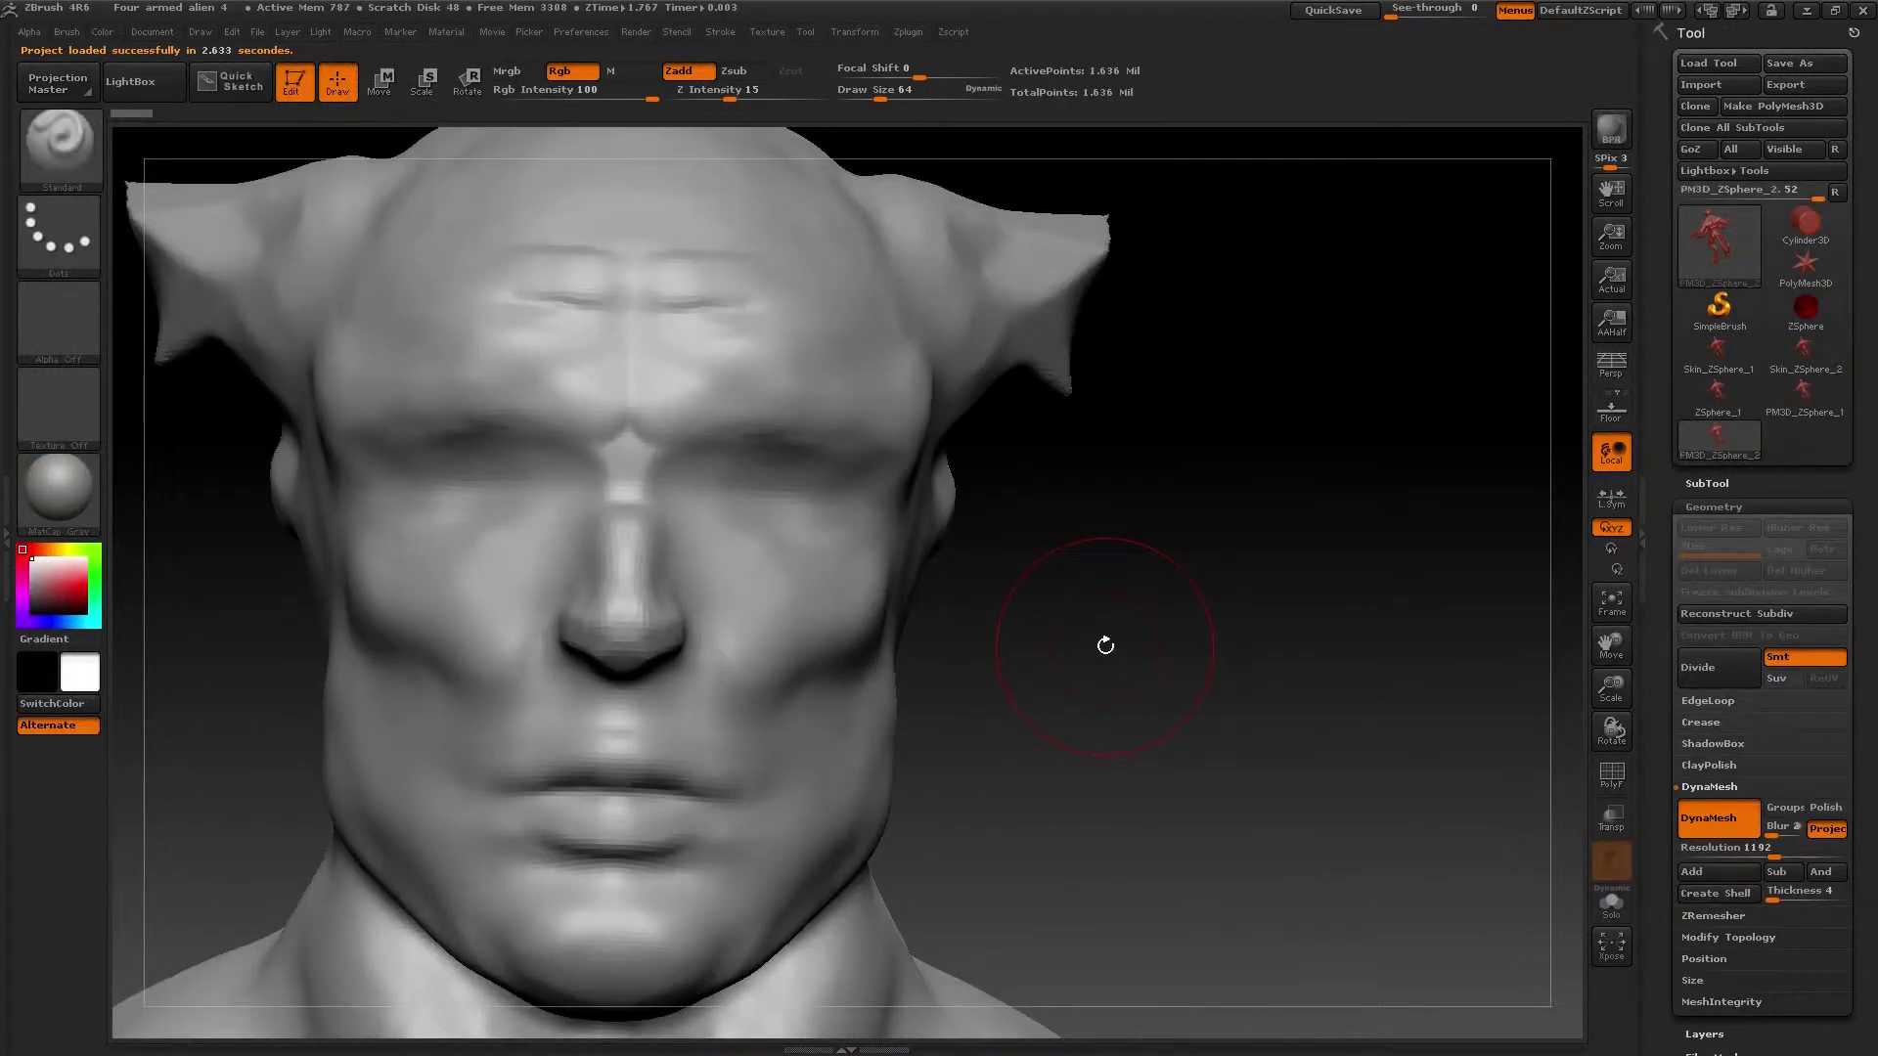
# - Examine the grey alien's full figure and the sculpted forms of its head and face from the front and at an angle
pyautogui.press('f')
pyautogui.moveTo(1172, 723); pyautogui.dragTo(1036, 699)
pyautogui.moveTo(1018, 571)
pyautogui.mouseDown()
pyautogui.moveTo(1195, 574)
pyautogui.moveTo(1132, 713)
pyautogui.moveTo(1208, 576)
pyautogui.mouseUp()
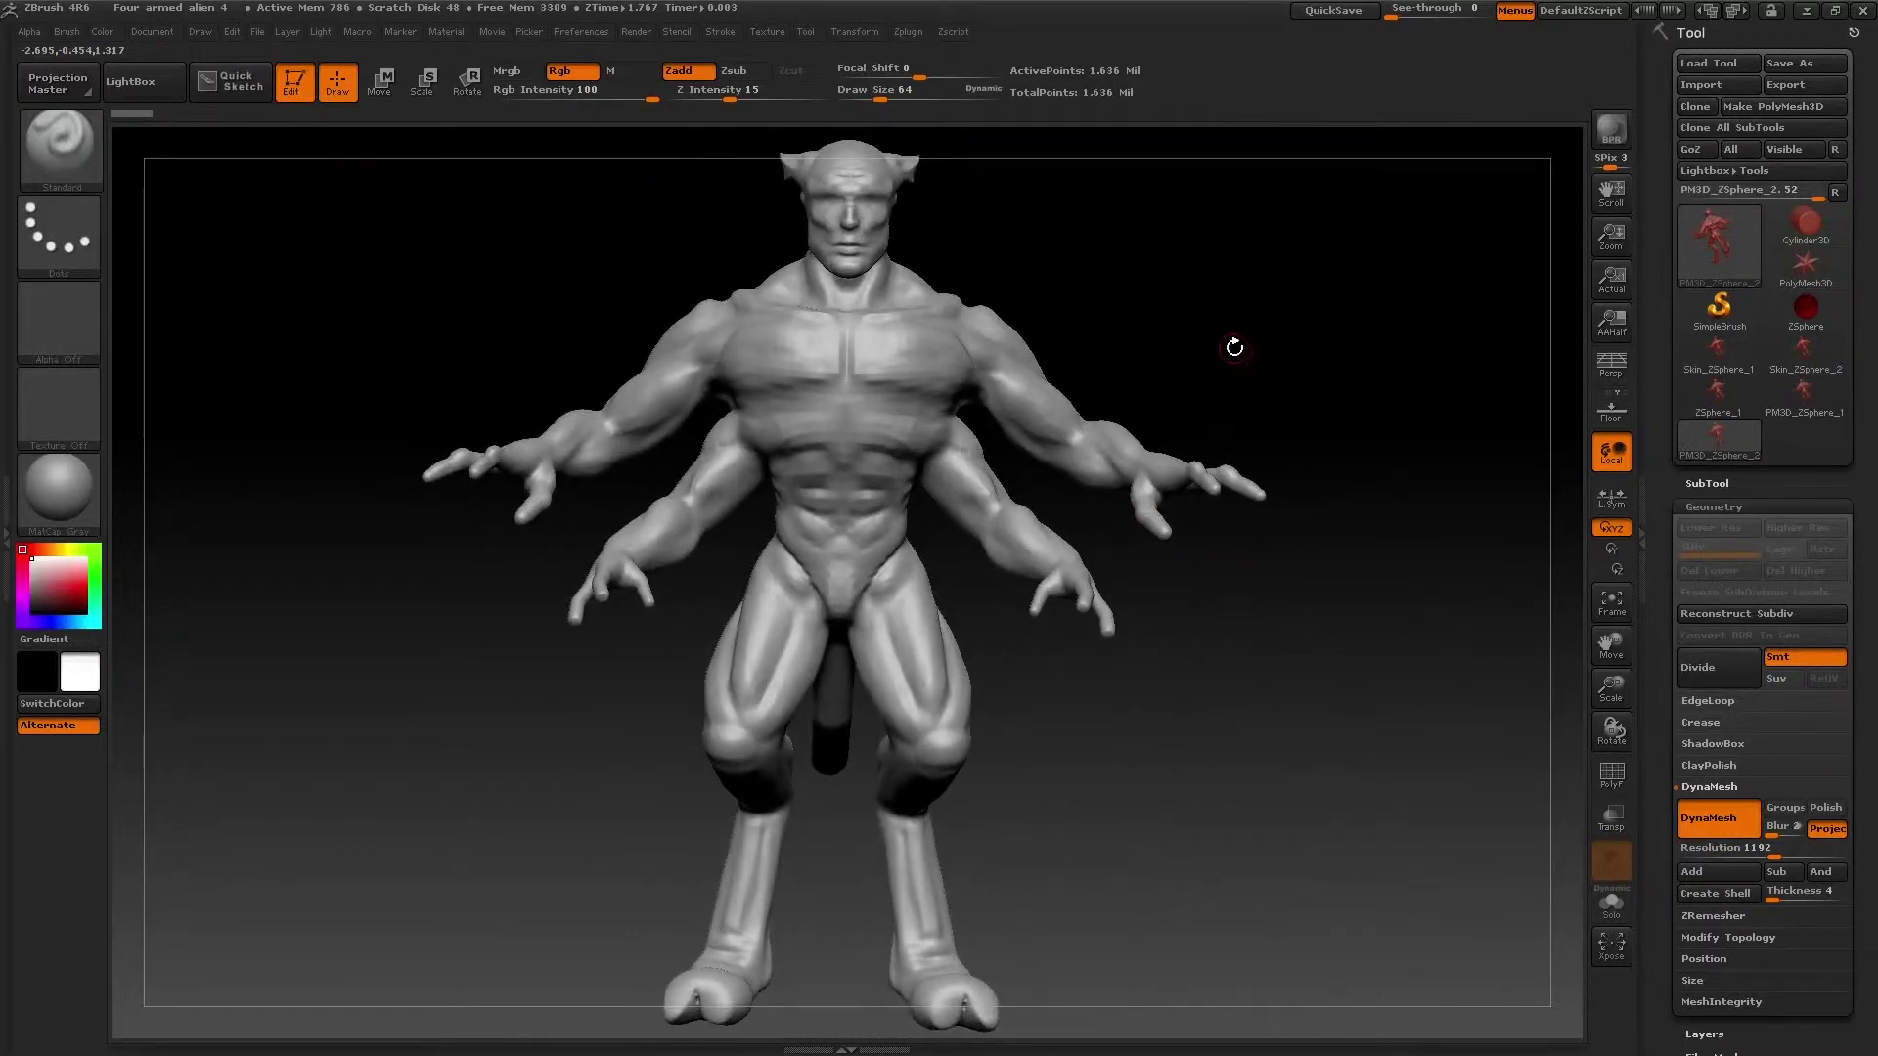
pyautogui.moveTo(1200, 317)
pyautogui.keyDown('alt'); pyautogui.mouseDown()
pyautogui.moveTo(1190, 369)
pyautogui.moveTo(1069, 424)
pyautogui.mouseUp(); pyautogui.keyUp('alt')
pyautogui.keyDown('ctrl'); pyautogui.moveTo(1069, 423); pyautogui.dragTo(1205, 447, button='right'); pyautogui.keyUp('ctrl')
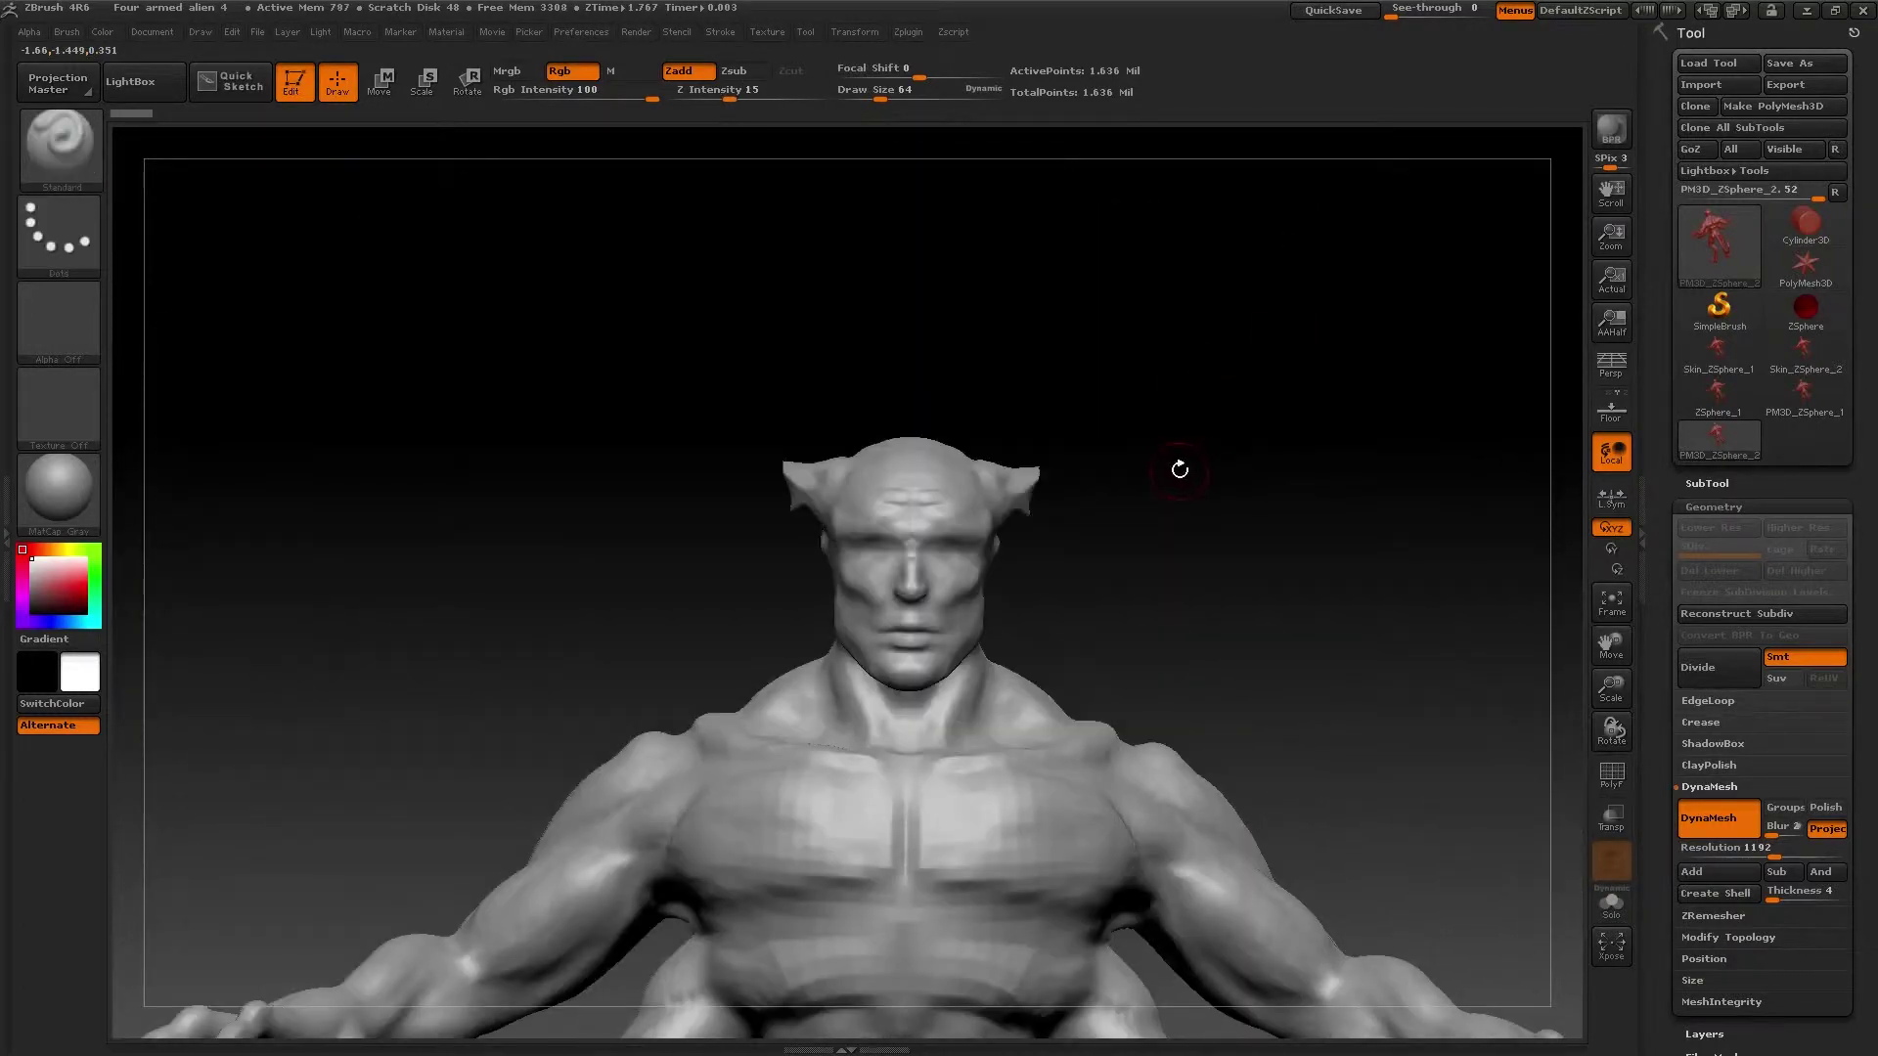
pyautogui.keyDown('ctrl'); pyautogui.moveTo(1180, 469); pyautogui.dragTo(1278, 510, button='right'); pyautogui.keyUp('ctrl')
pyautogui.keyDown('alt'); pyautogui.moveTo(1304, 314); pyautogui.dragTo(1182, 684); pyautogui.keyUp('alt')
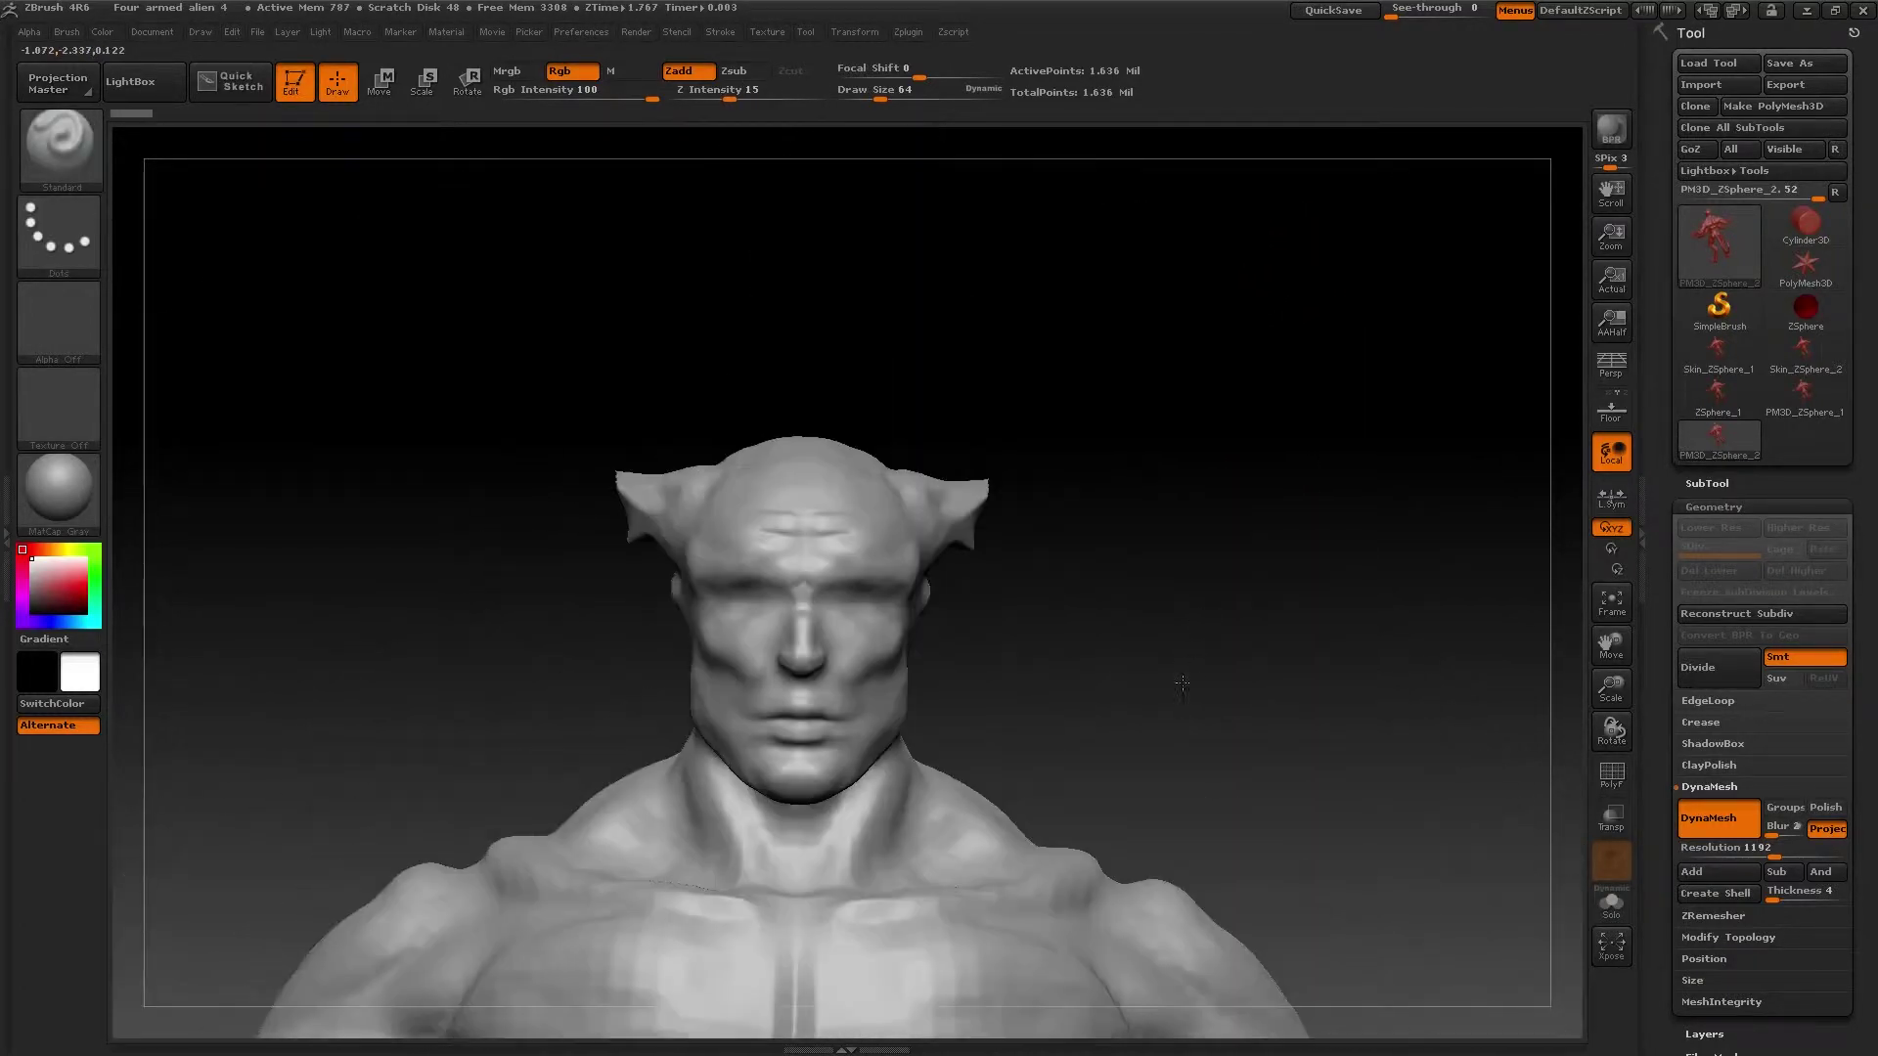
pyautogui.keyDown('ctrl'); pyautogui.moveTo(1070, 624); pyautogui.dragTo(1160, 501, button='right'); pyautogui.keyUp('ctrl')
pyautogui.keyDown('alt'); pyautogui.moveTo(1232, 297); pyautogui.dragTo(1165, 705); pyautogui.keyUp('alt')
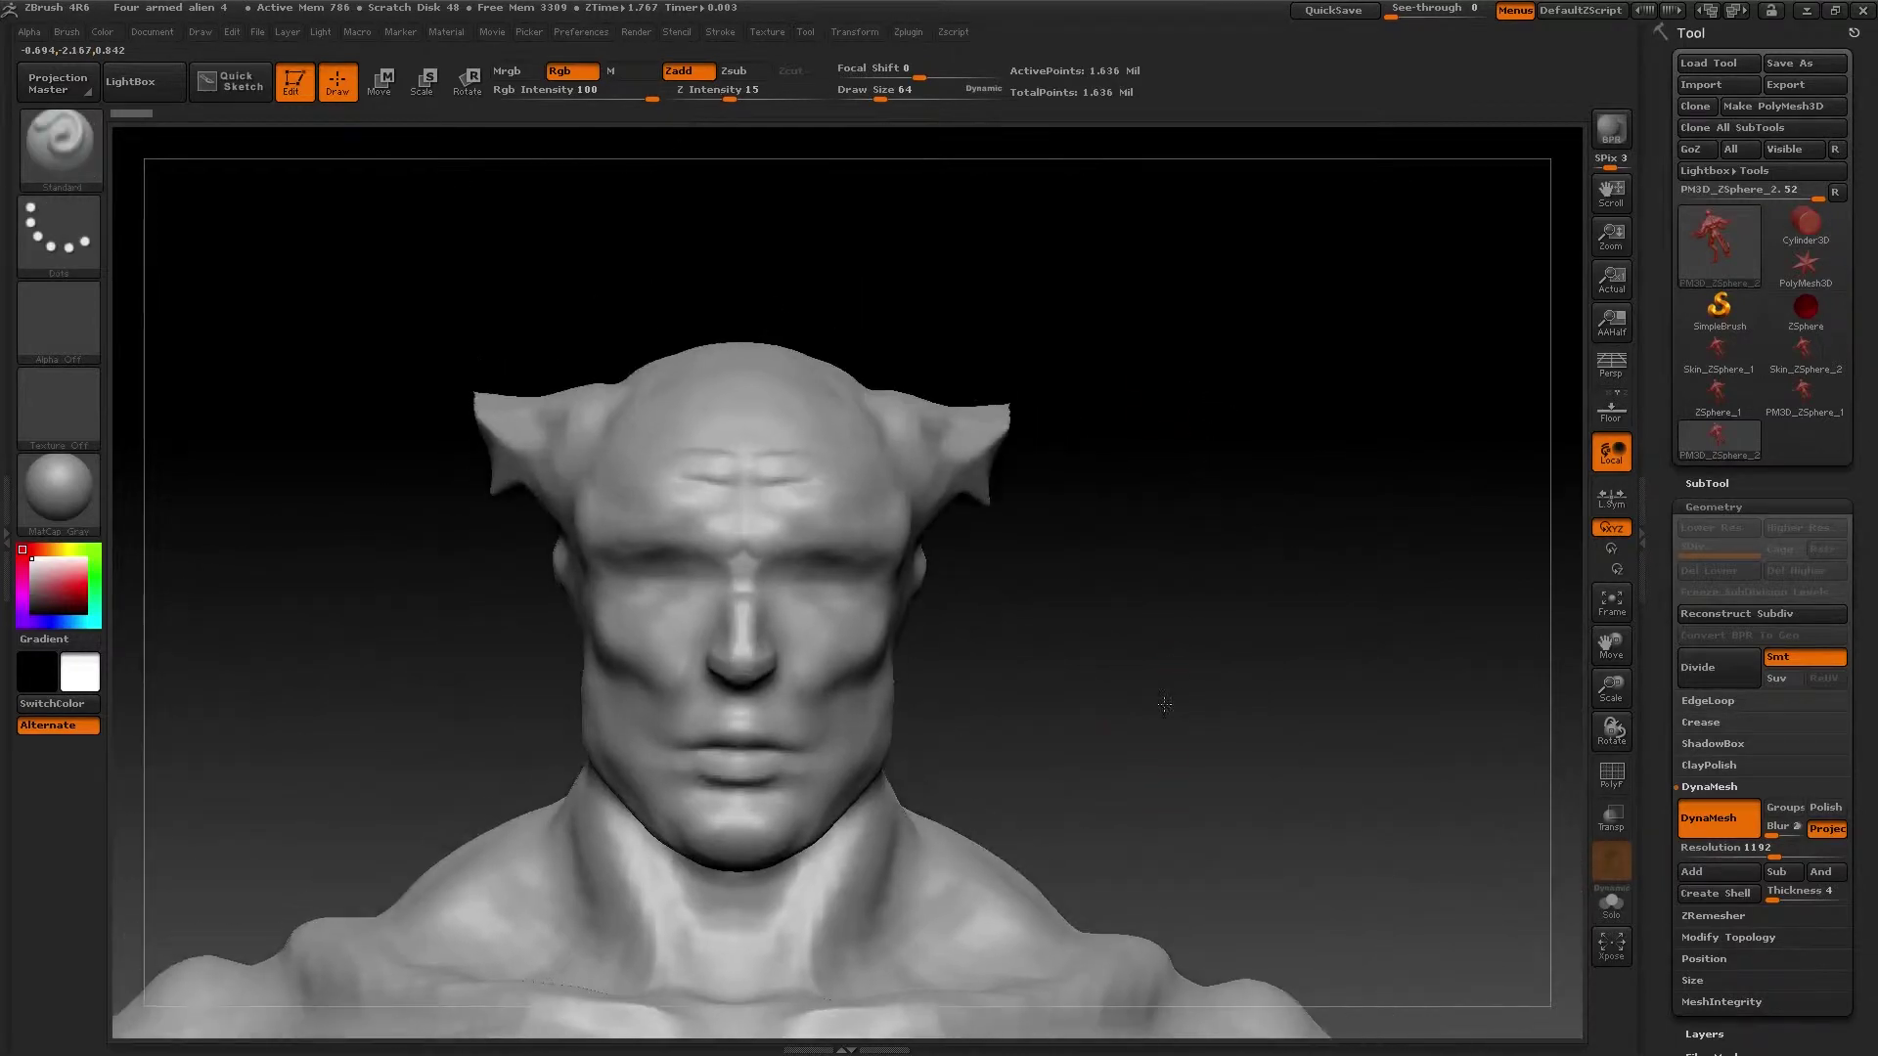
pyautogui.moveTo(1052, 678)
pyautogui.mouseDown()
pyautogui.moveTo(1105, 685)
pyautogui.moveTo(1037, 685)
pyautogui.moveTo(1056, 684)
pyautogui.mouseUp()
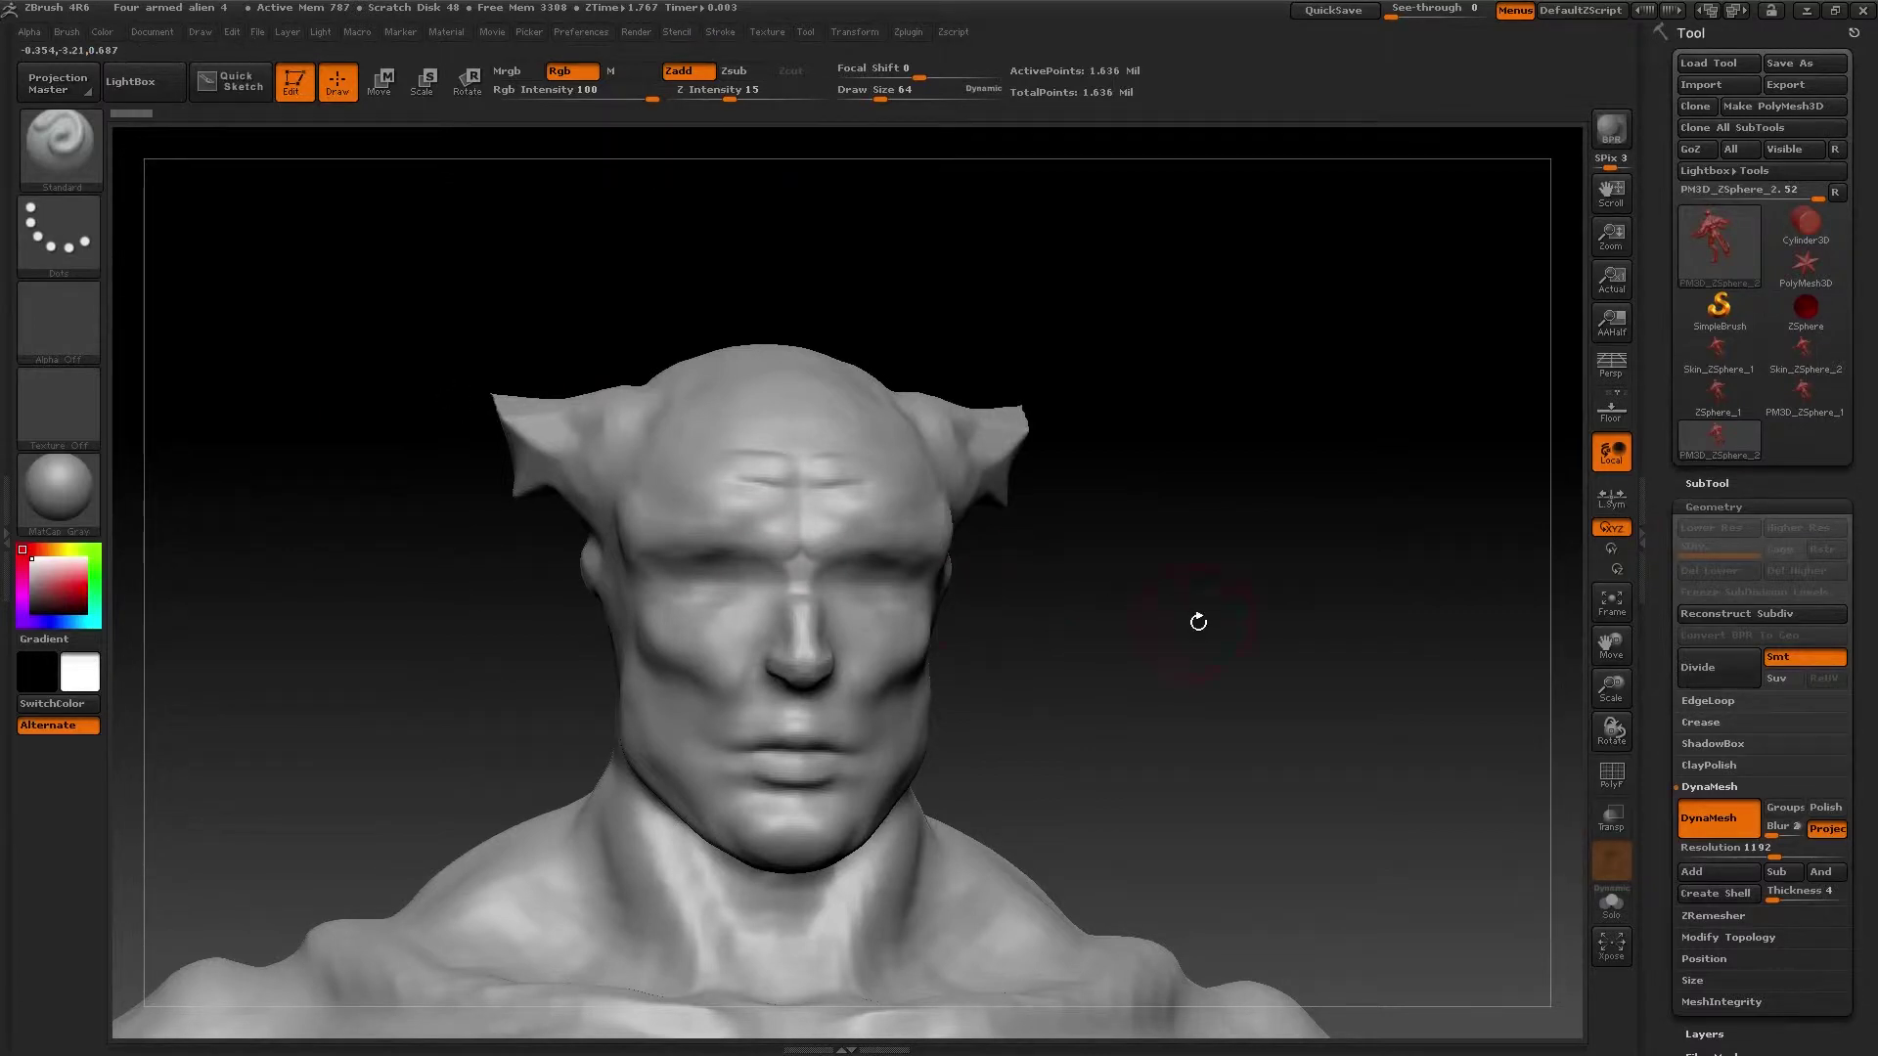
pyautogui.keyDown('ctrl'); pyautogui.moveTo(1289, 652); pyautogui.dragTo(1210, 655, button='right'); pyautogui.keyUp('ctrl')
pyautogui.press('g')
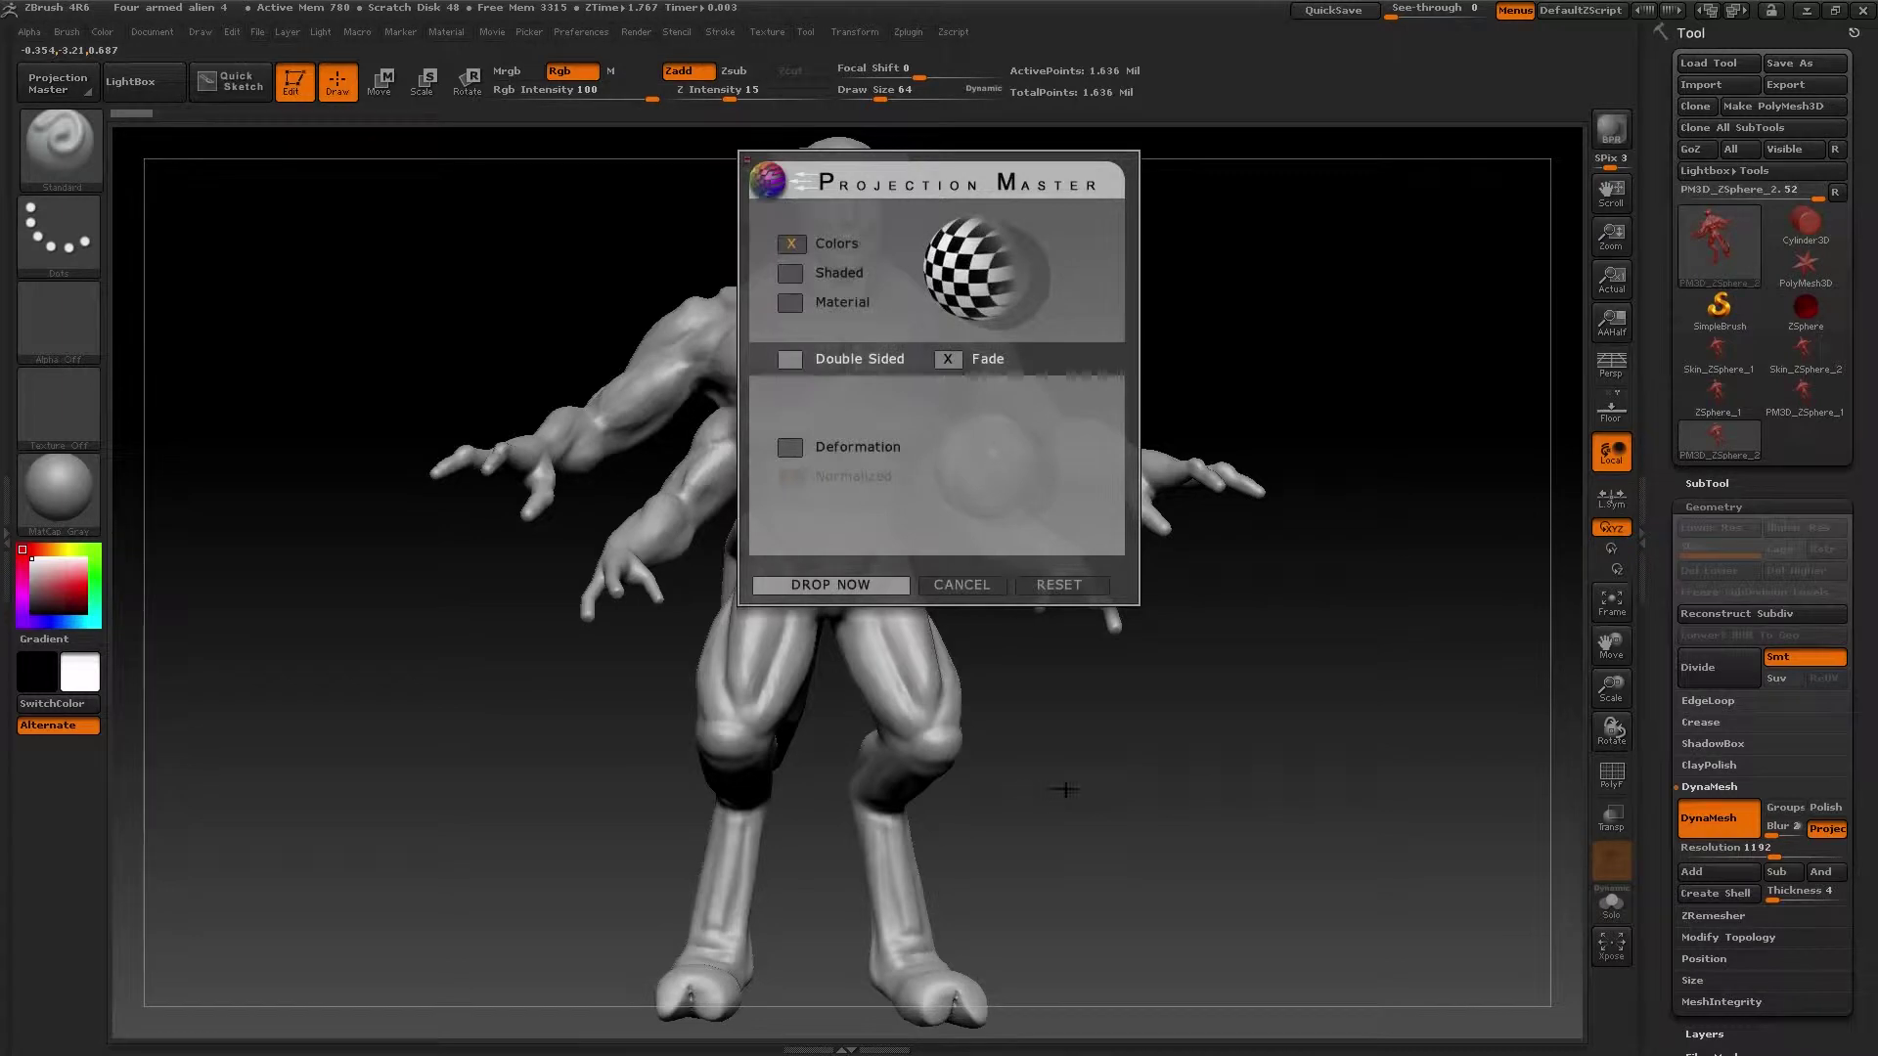
pyautogui.click(1061, 585)
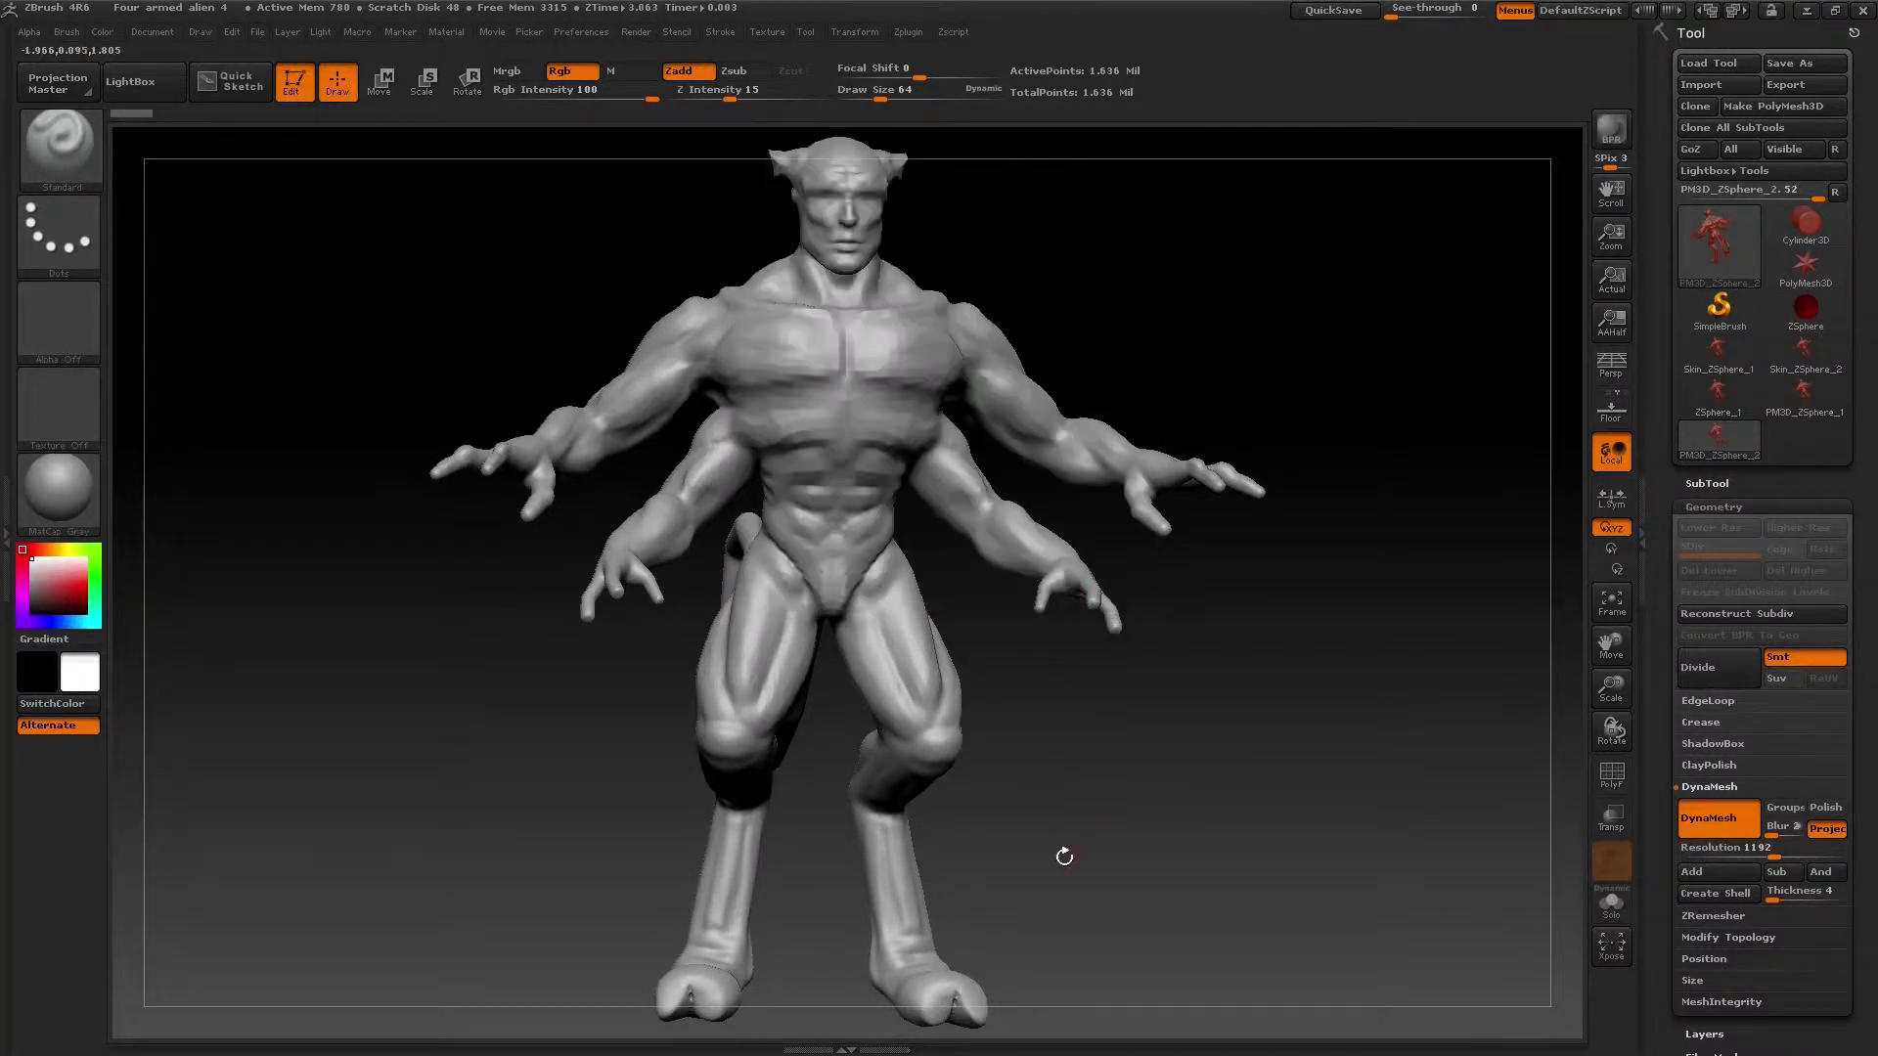
pyautogui.moveTo(1060, 855); pyautogui.dragTo(743, 539)
# - Open the project Four armed alien 5.ZPR, discarding the changes to the current project
pyautogui.click(258, 32)
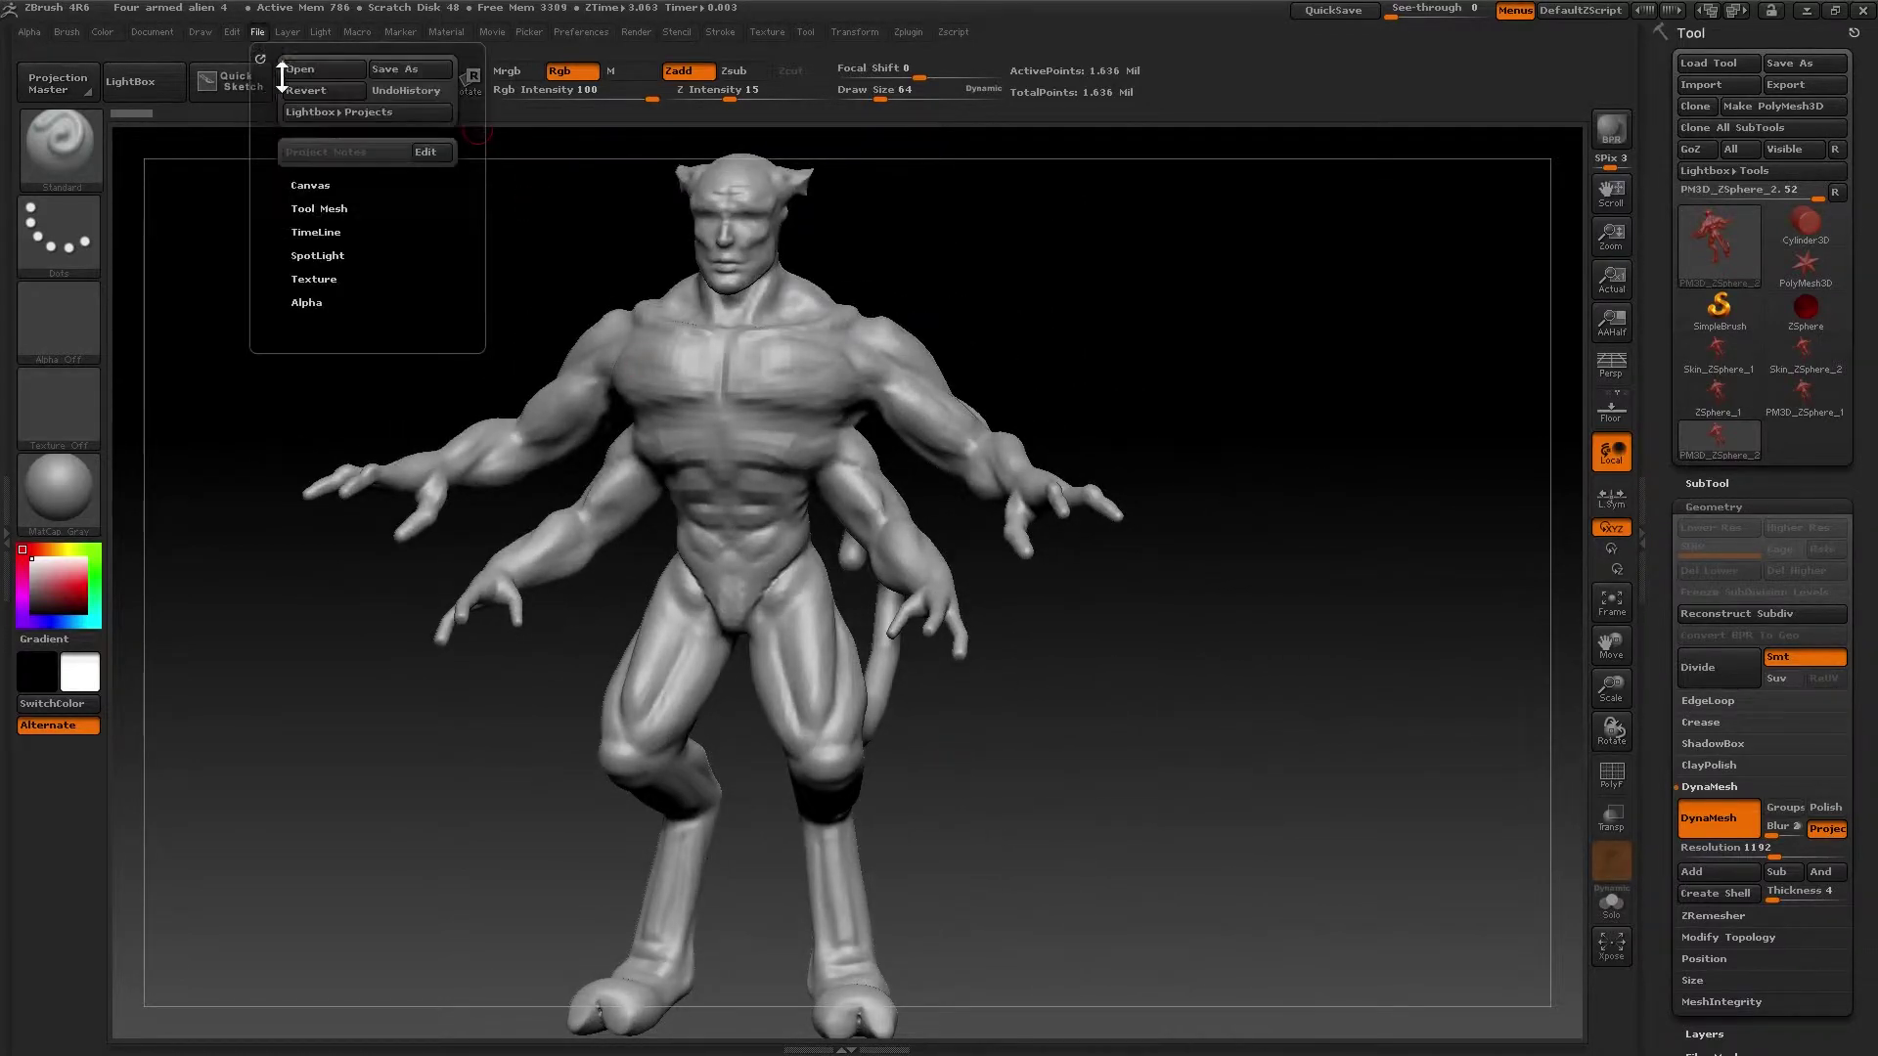
pyautogui.click(293, 71)
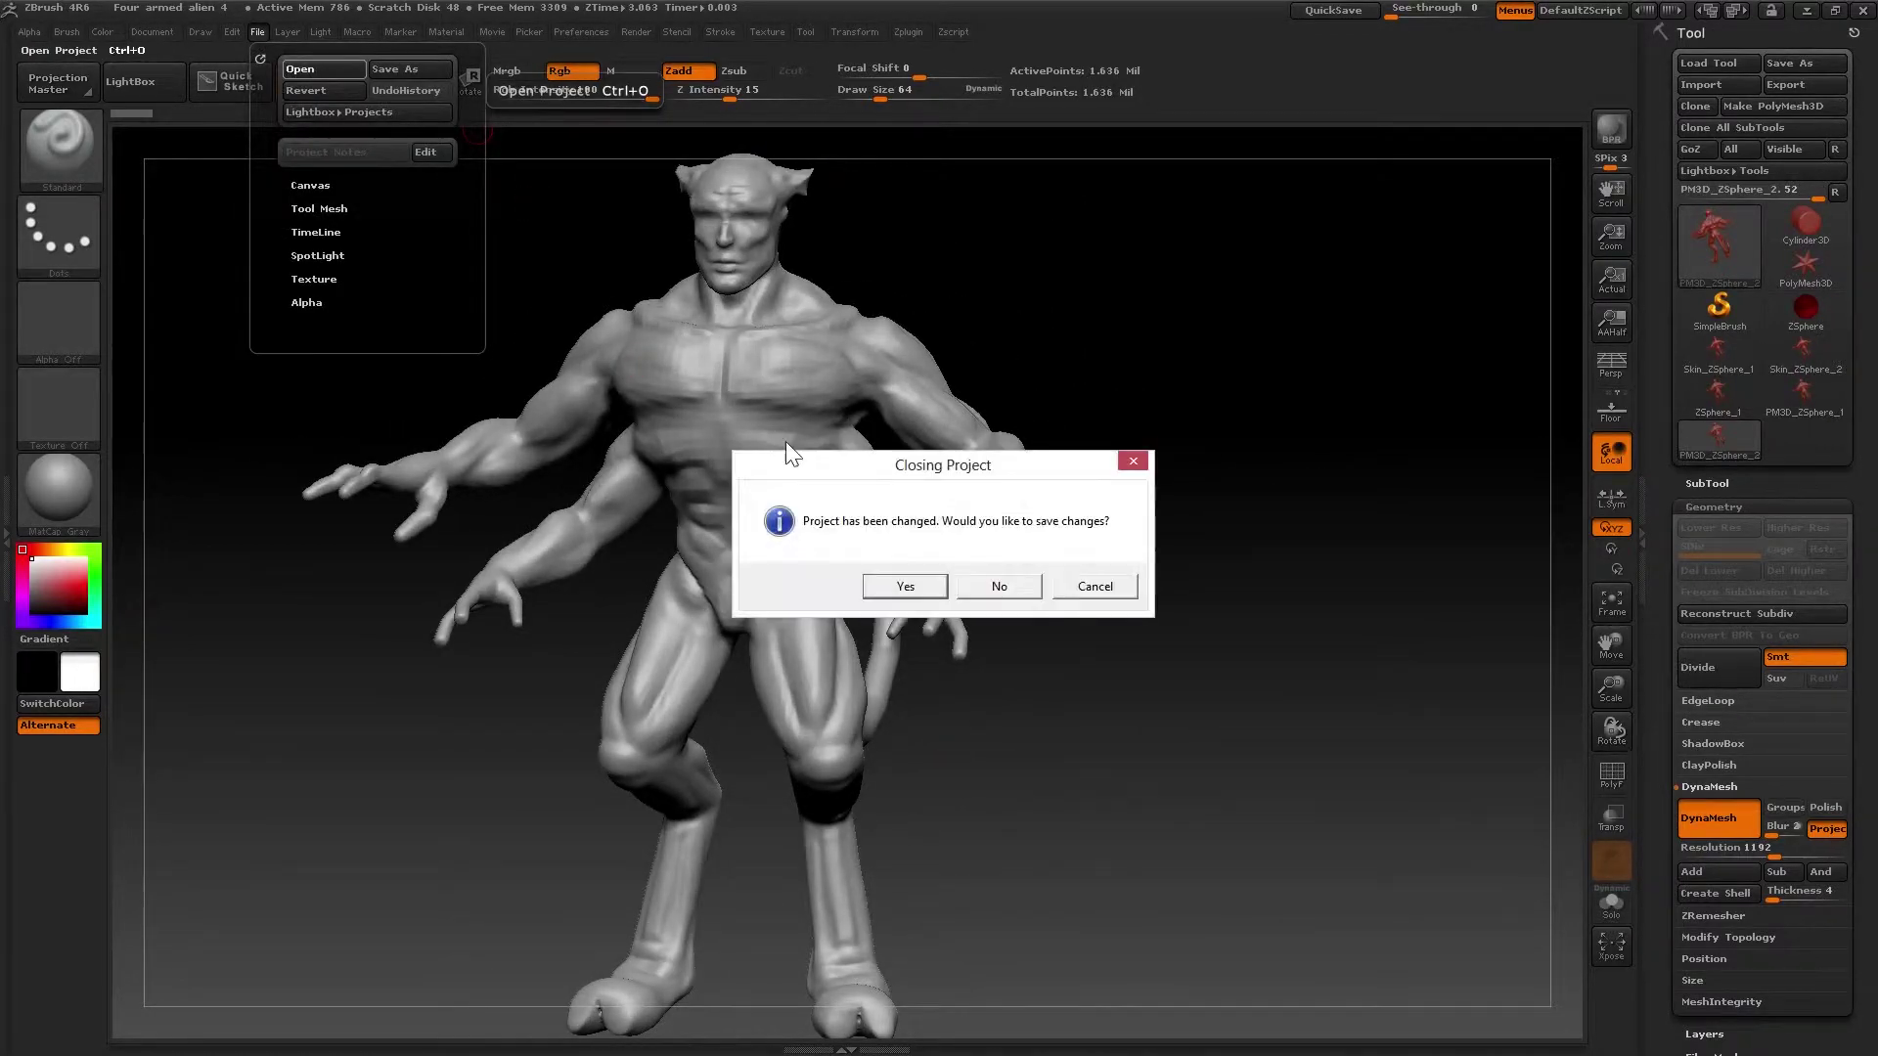
pyautogui.click(1000, 587)
pyautogui.moveTo(696, 430); pyautogui.dragTo(694, 558)
pyautogui.click(625, 415)
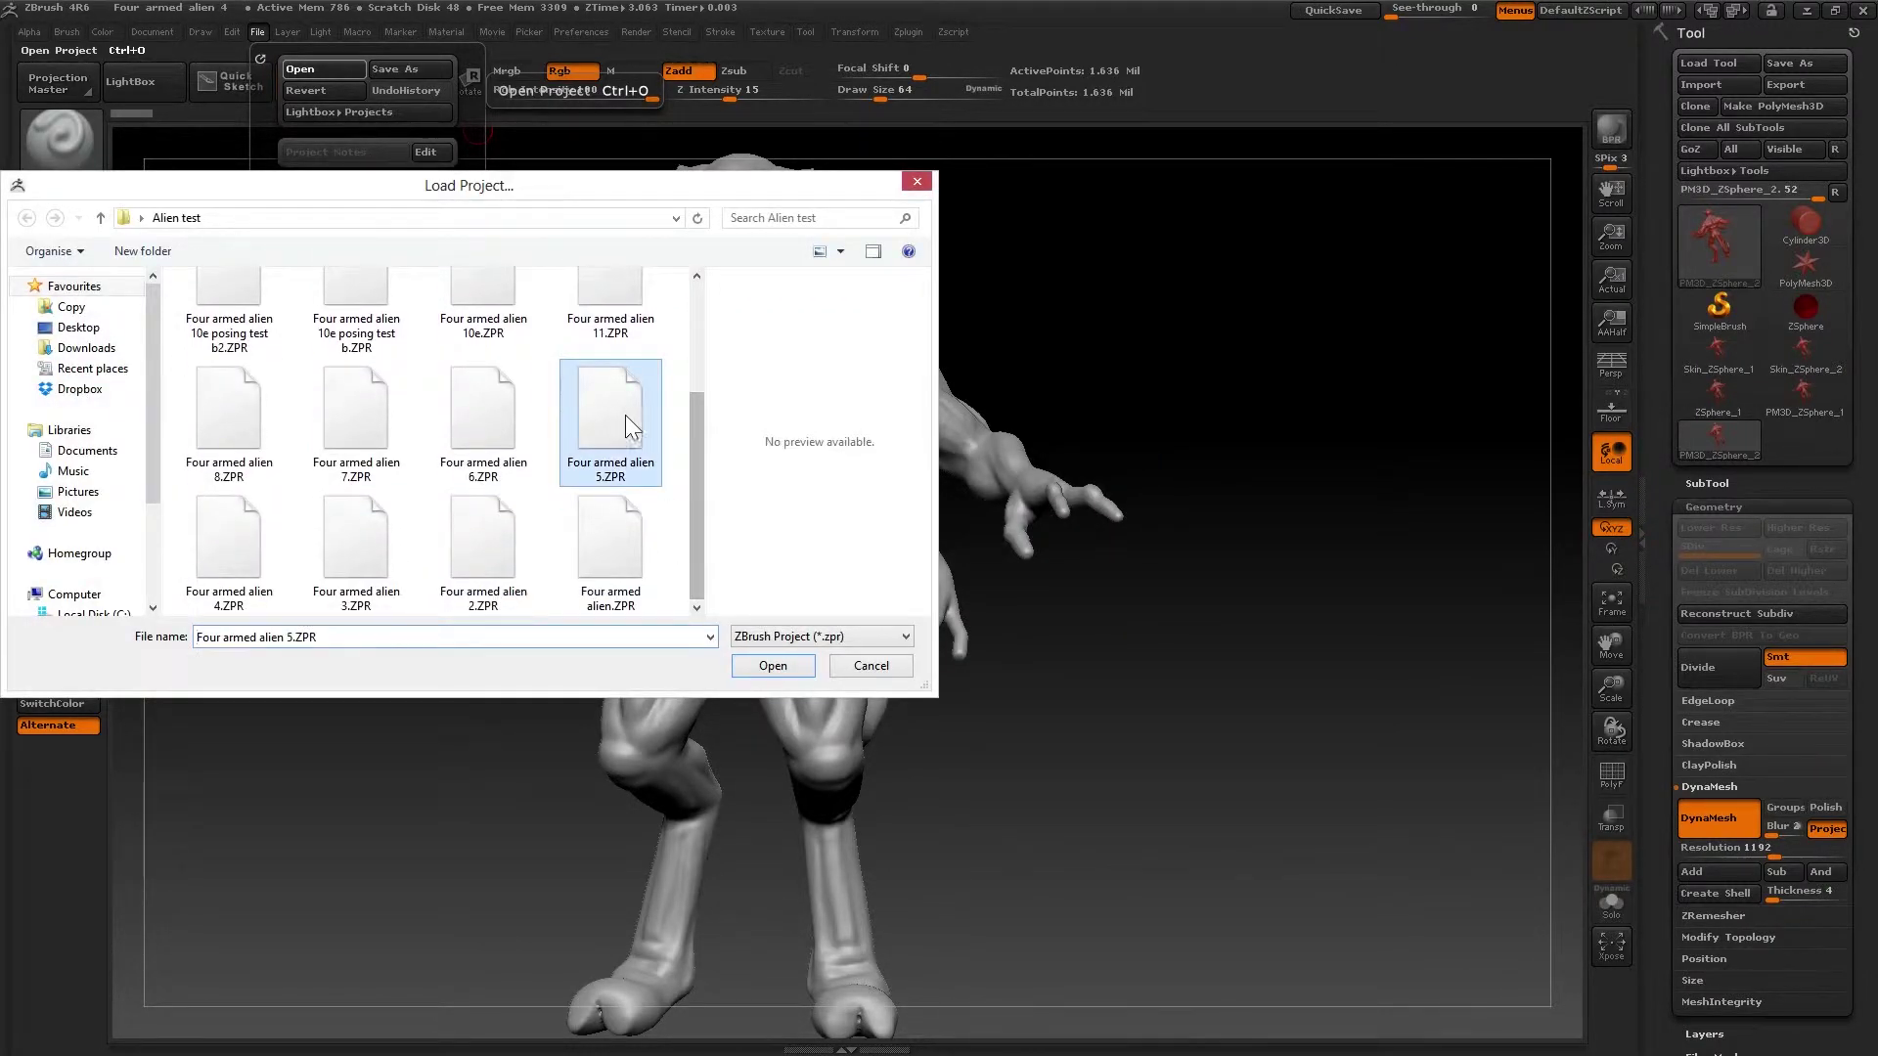
pyautogui.click(791, 665)
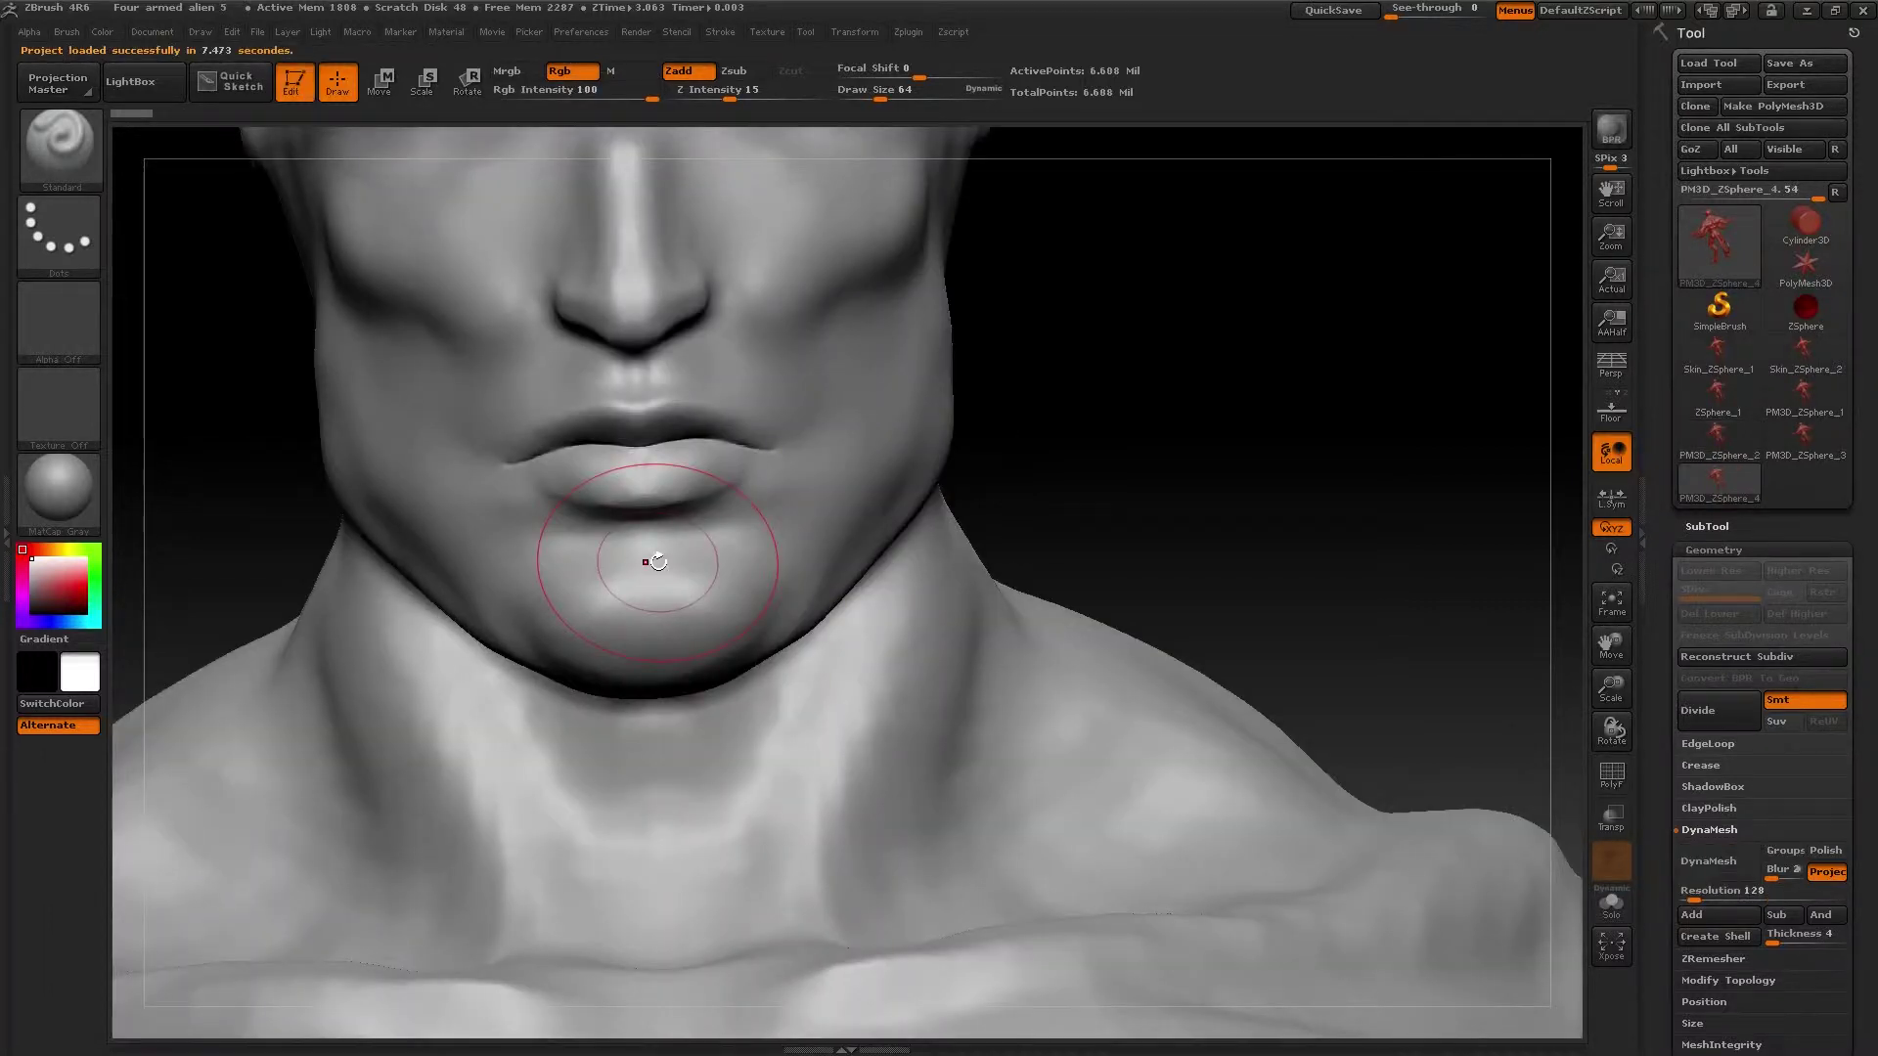
# - Frame the whole figure and examine the alien's body, arms, legs and tail from the front and both sides
pyautogui.keyDown('shift'); pyautogui.moveTo(1299, 503); pyautogui.dragTo(1225, 510); pyautogui.keyUp('shift')
pyautogui.press('f')
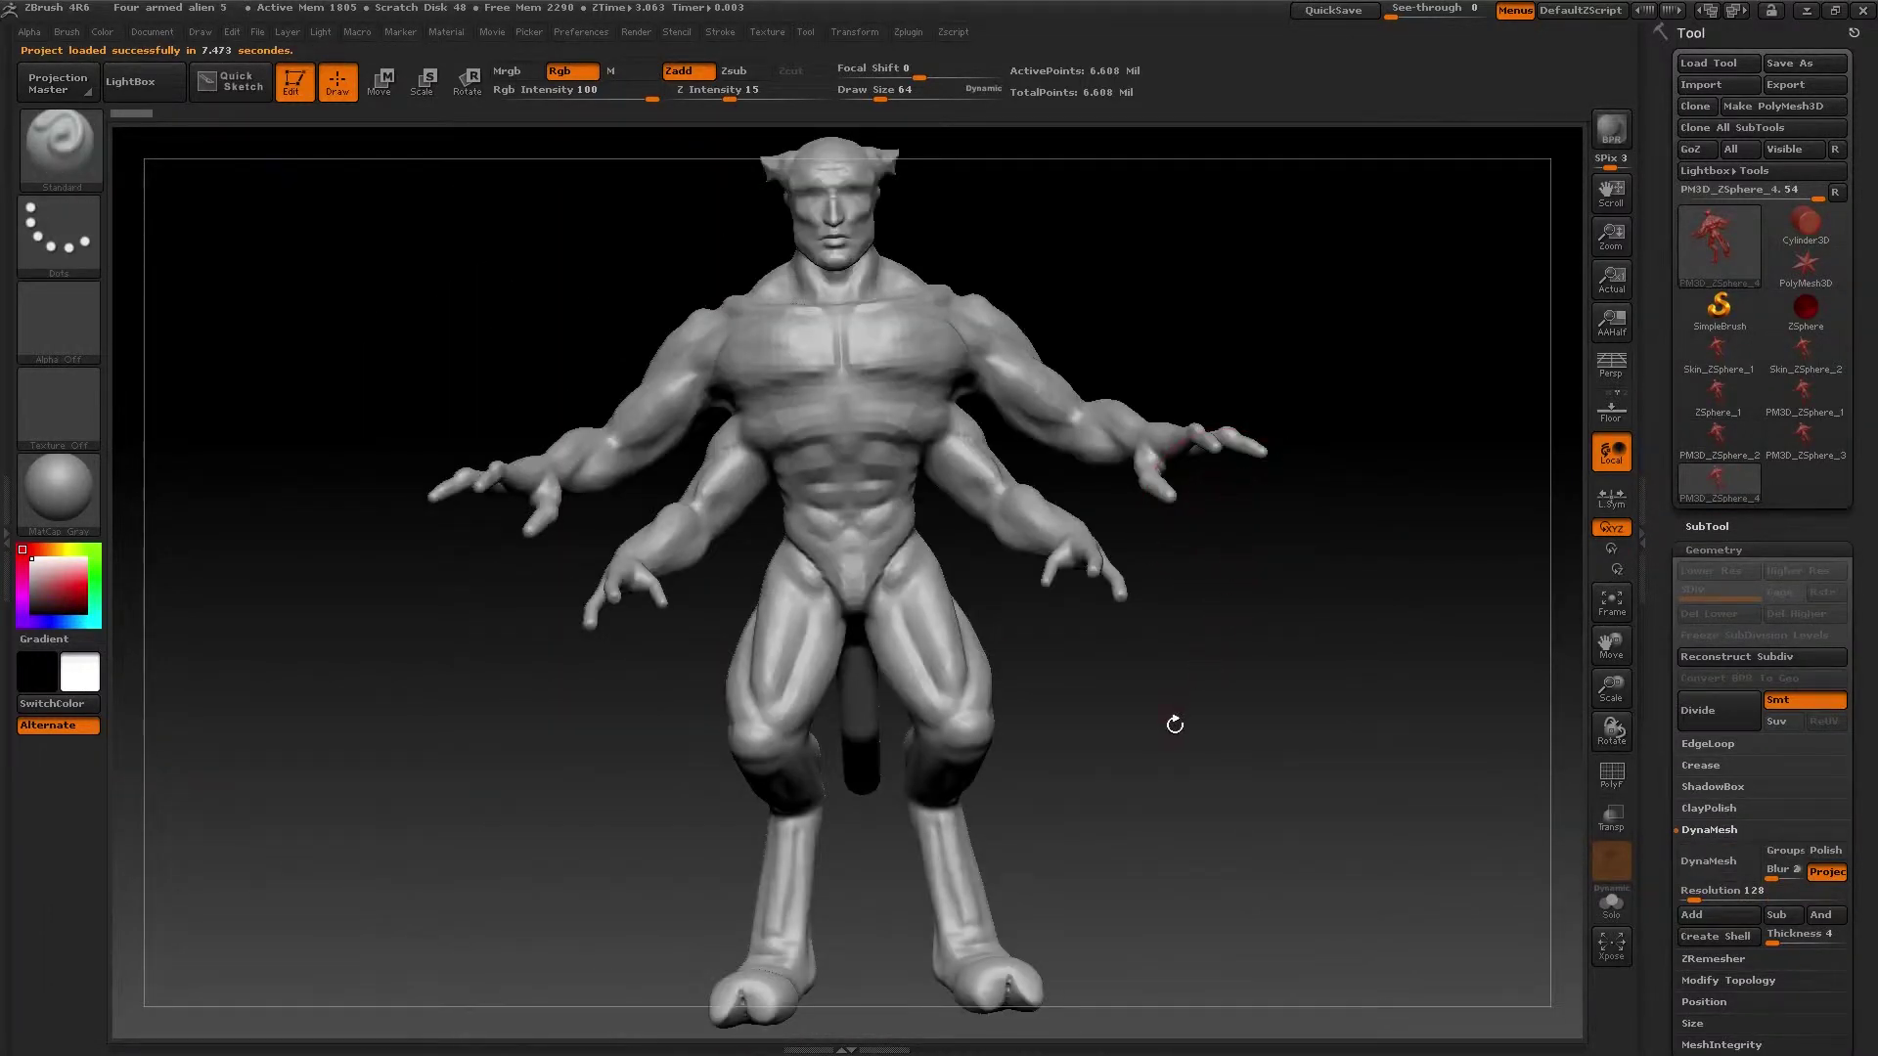
pyautogui.moveTo(1175, 724)
pyautogui.mouseDown()
pyautogui.moveTo(1376, 684)
pyautogui.moveTo(1142, 726)
pyautogui.moveTo(1168, 725)
pyautogui.mouseUp()
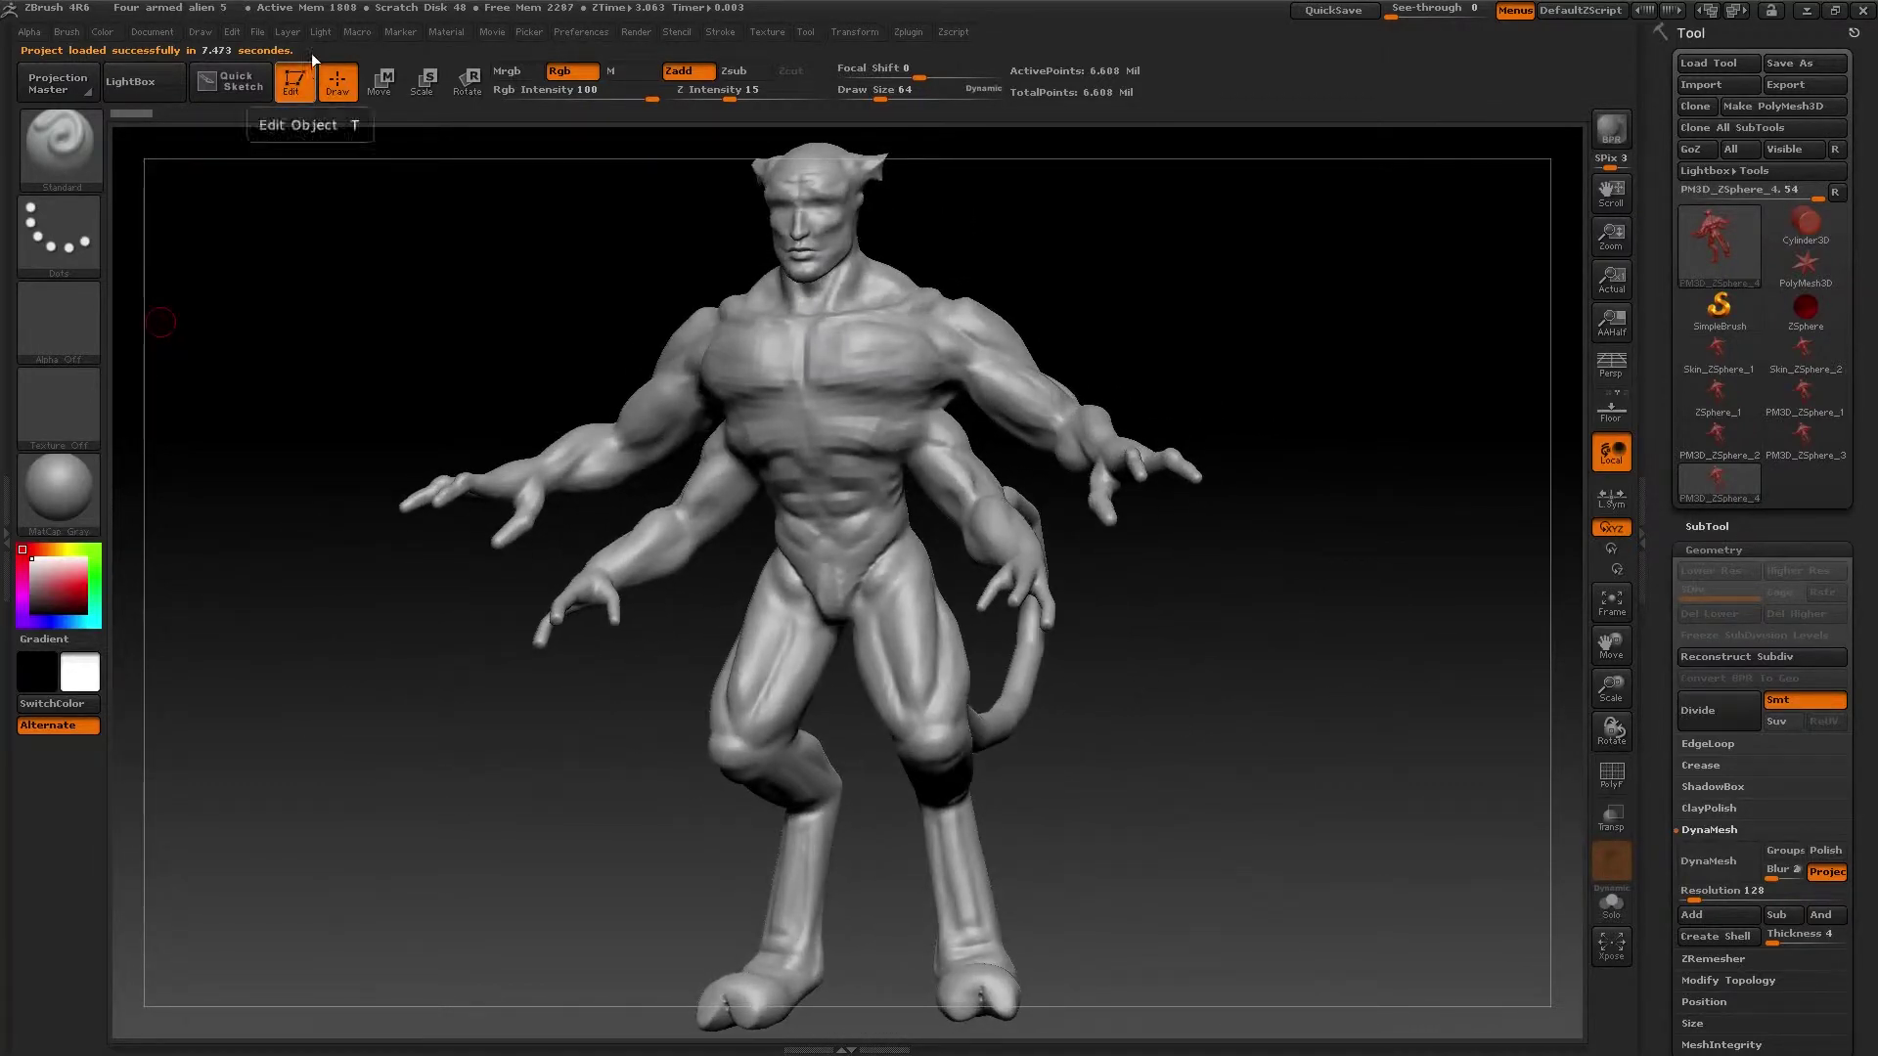
pyautogui.moveTo(622, 223)
pyautogui.mouseDown()
pyautogui.moveTo(649, 209)
pyautogui.moveTo(640, 235)
pyautogui.mouseUp()
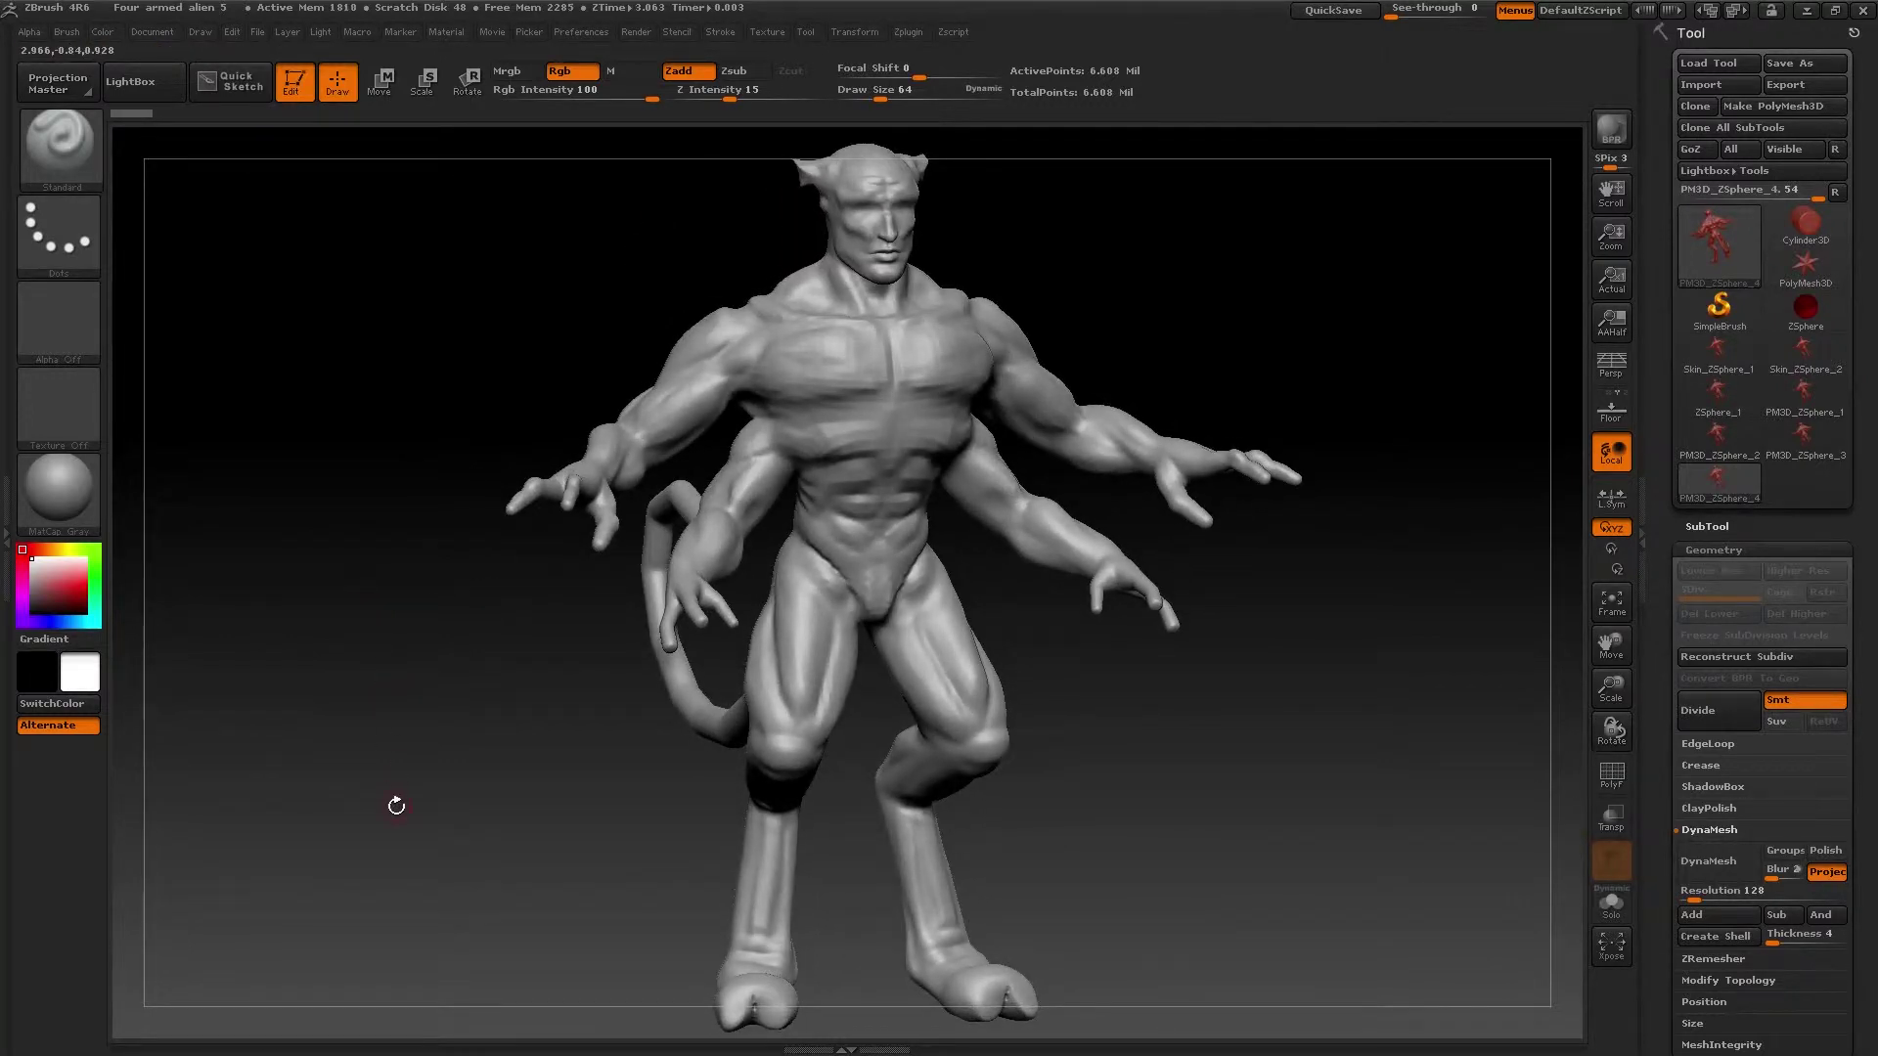
pyautogui.moveTo(396, 805); pyautogui.dragTo(329, 731)
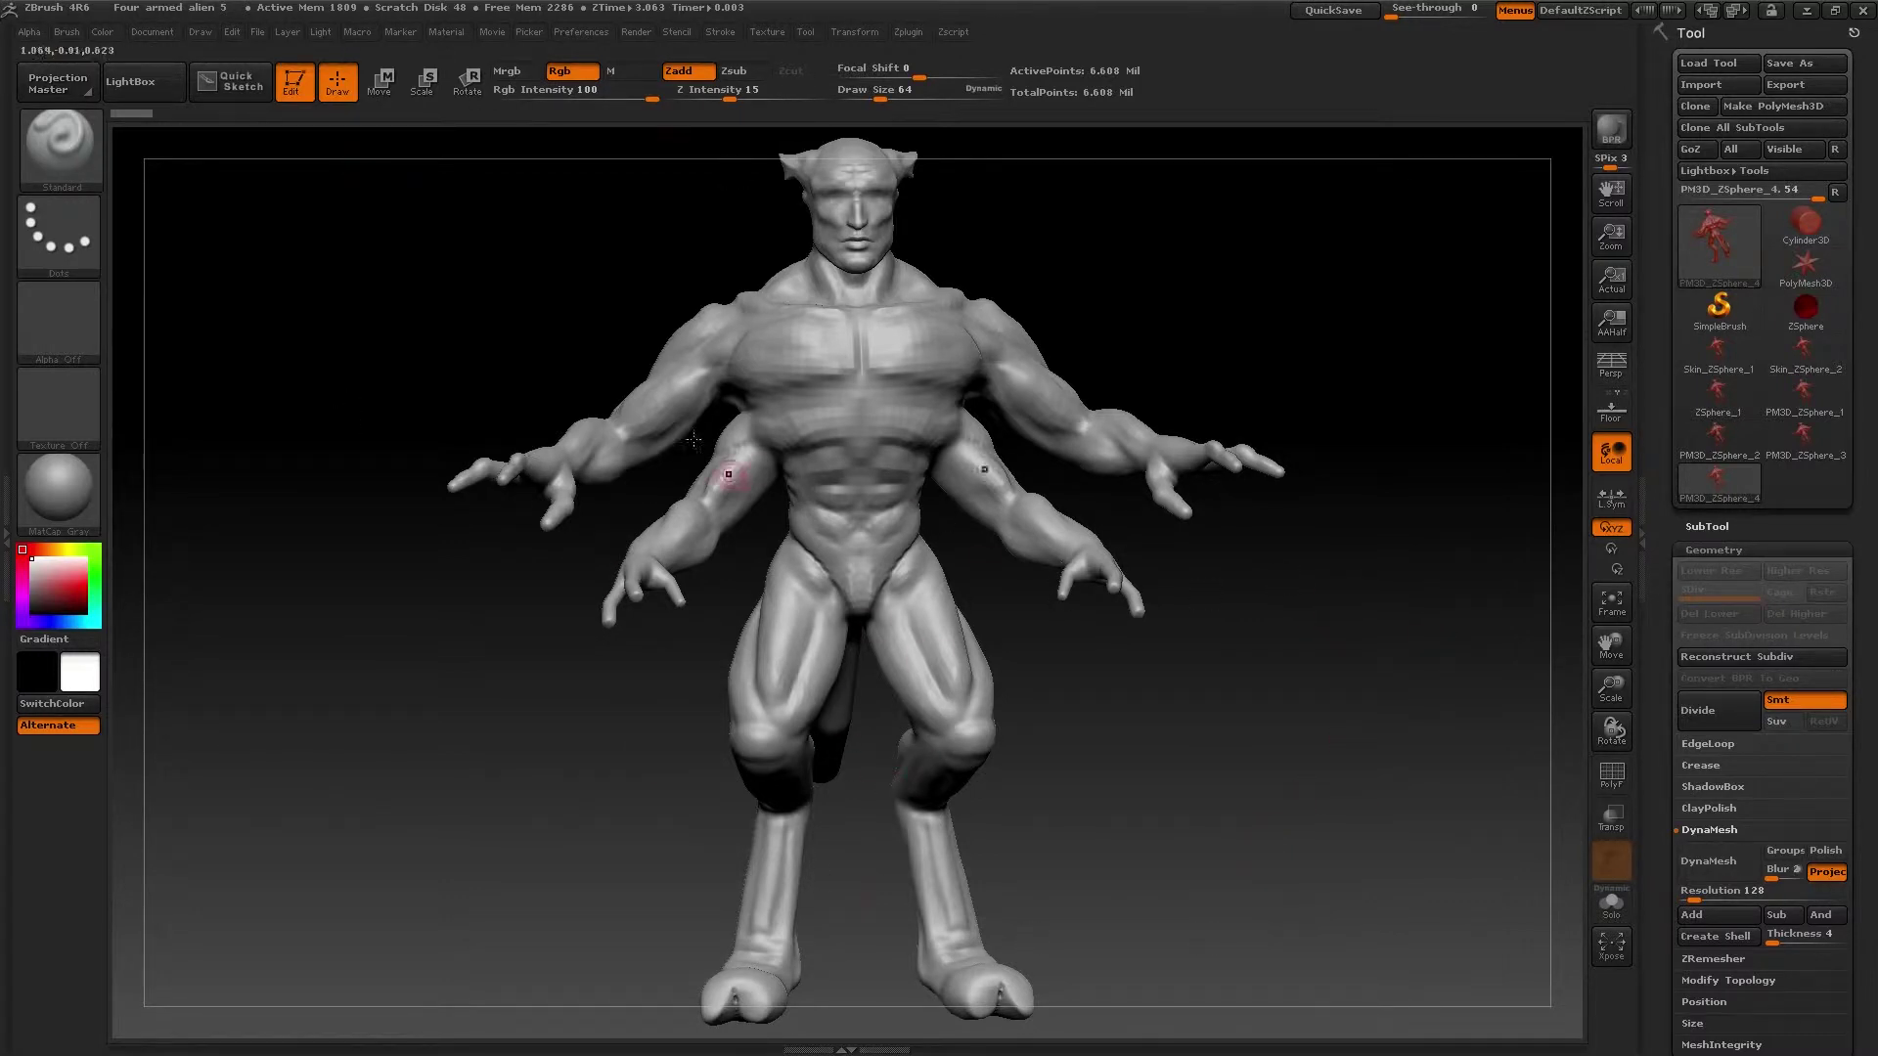
pyautogui.moveTo(1233, 886)
pyautogui.mouseDown()
pyautogui.moveTo(1257, 876)
pyautogui.moveTo(1234, 856)
pyautogui.mouseUp()
pyautogui.moveTo(605, 281); pyautogui.dragTo(635, 256)
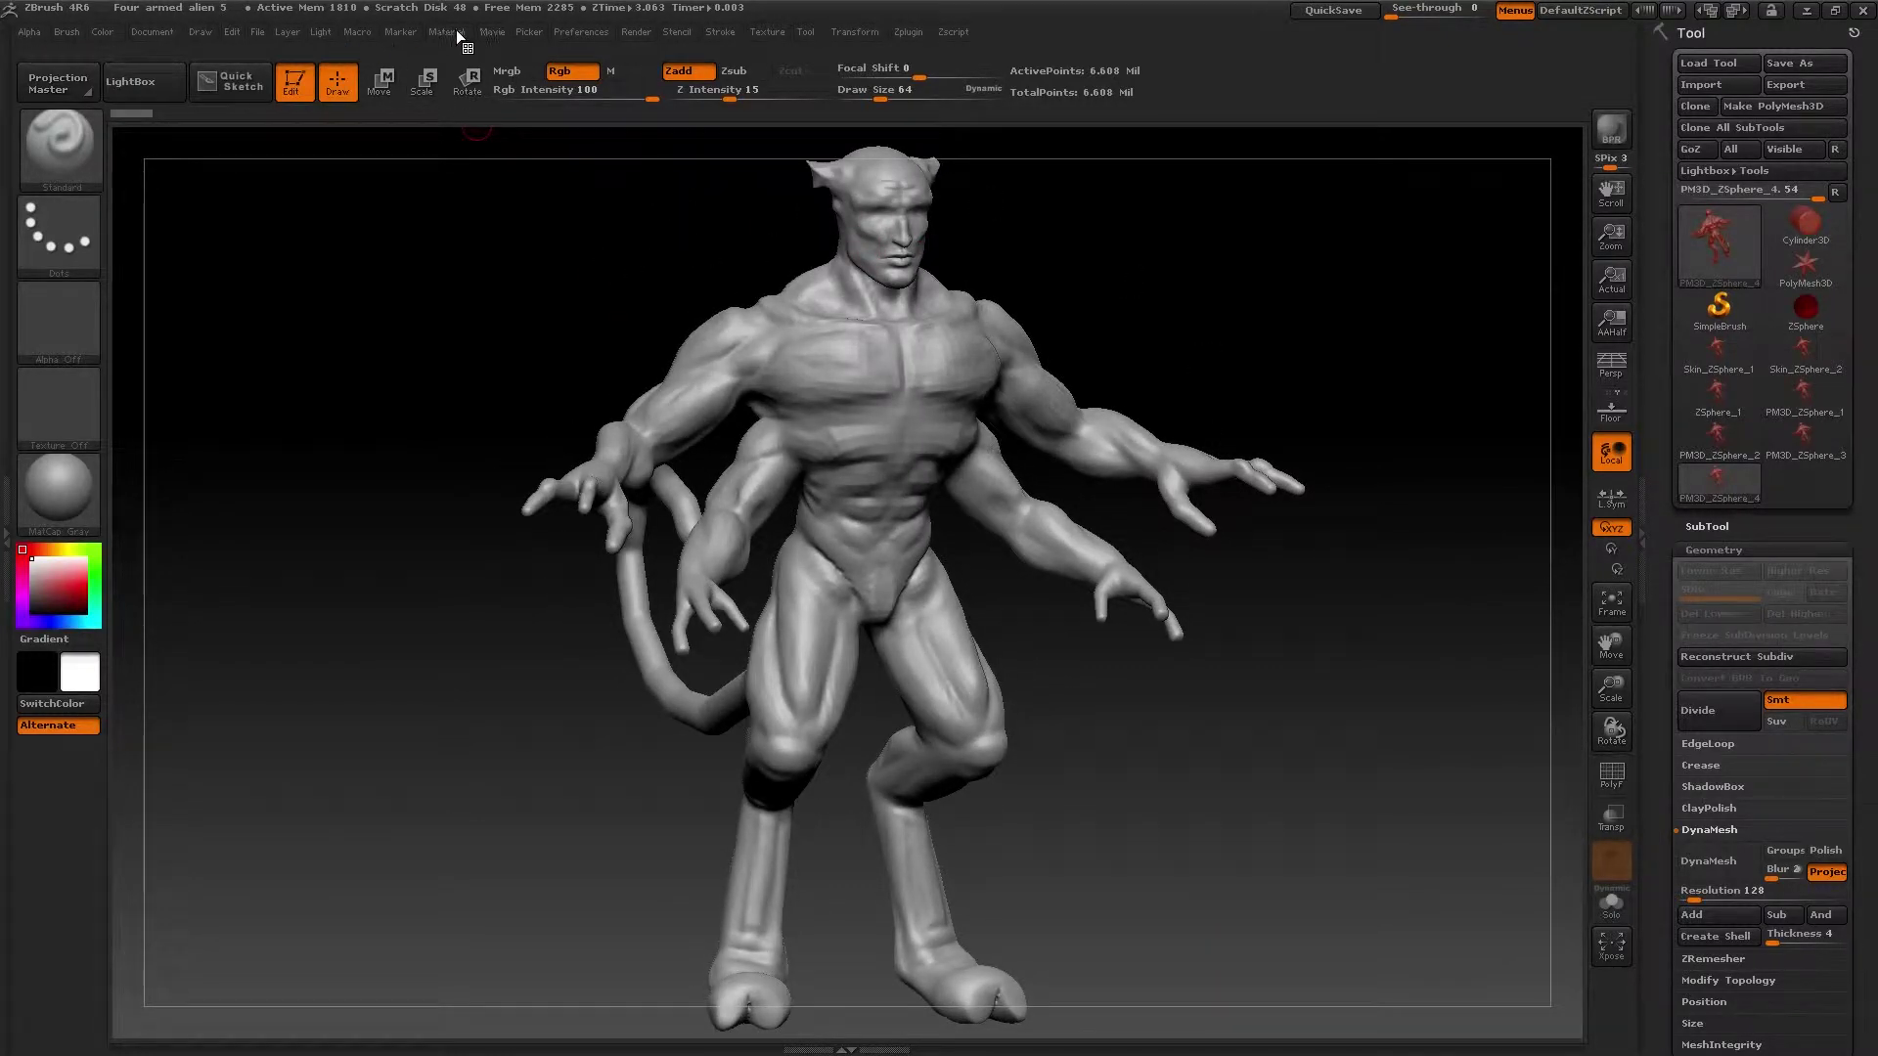
# - Open the project Four armed alien 8.ZPR, discarding the changes to the current project
pyautogui.click(254, 31)
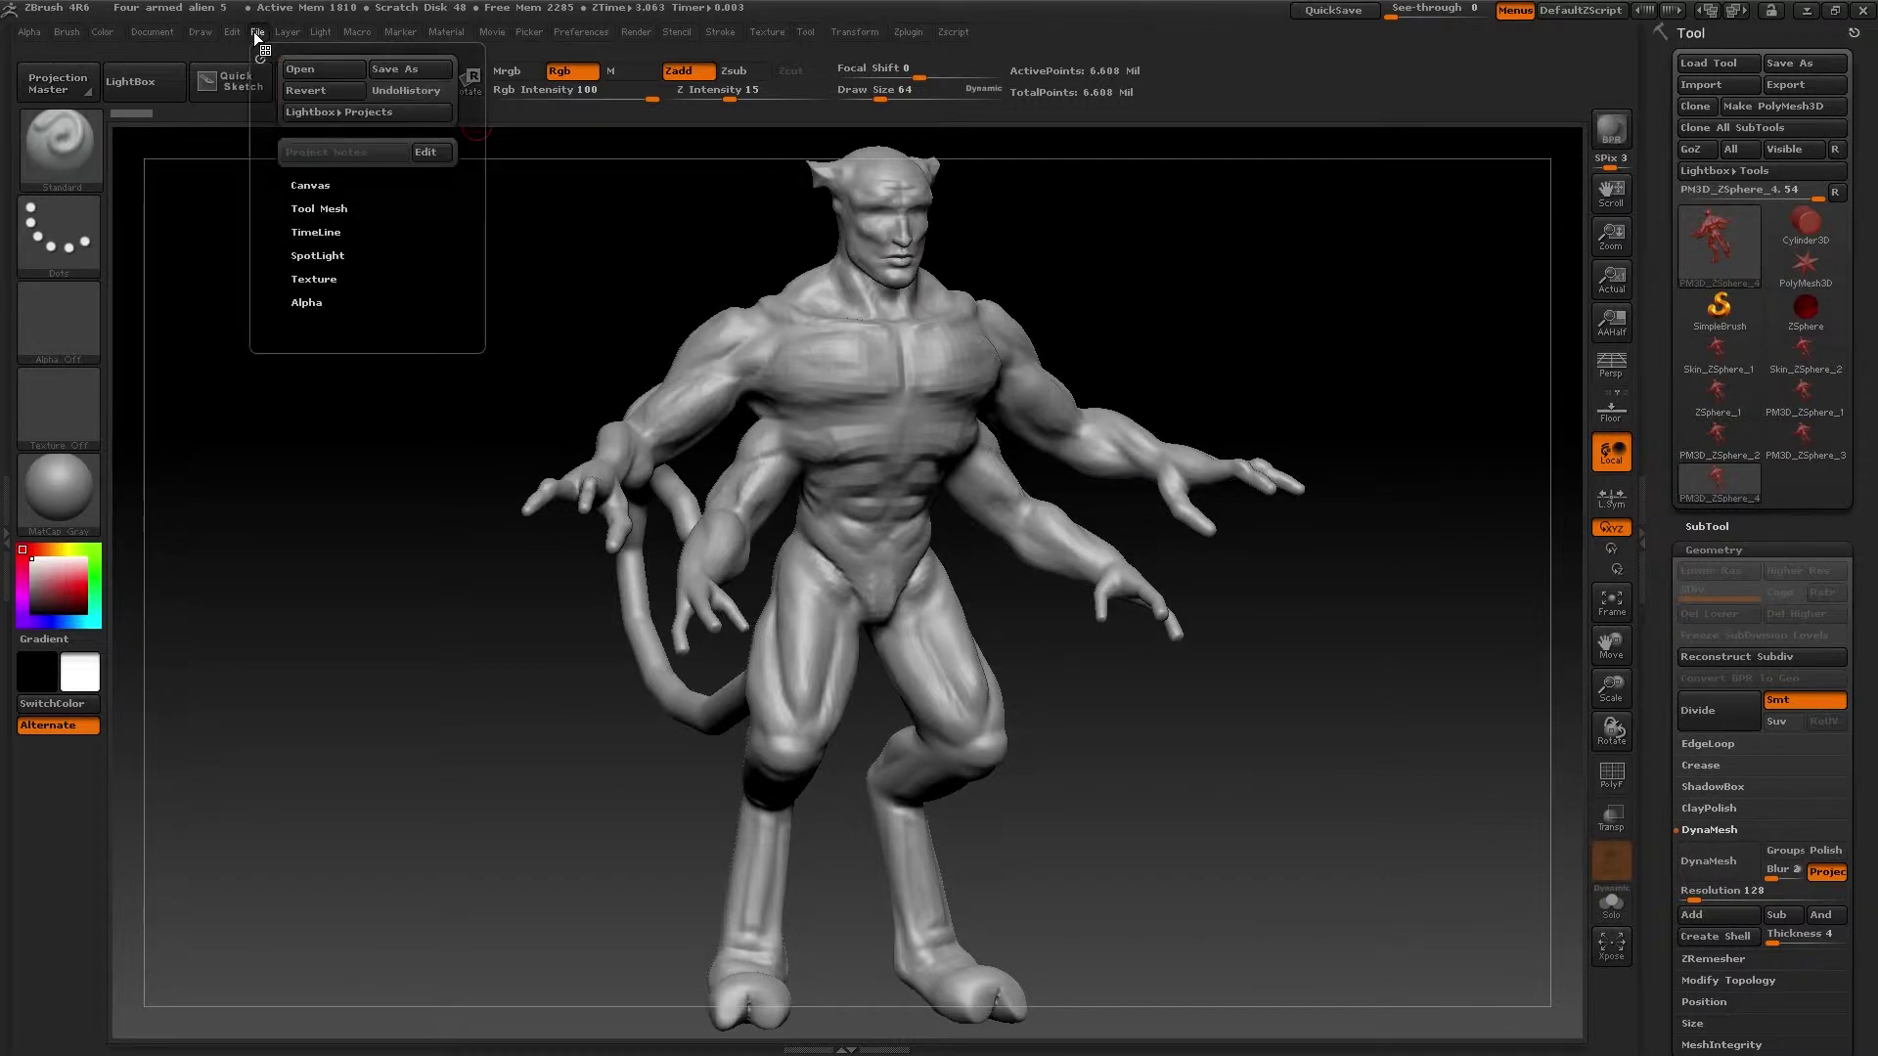
pyautogui.click(298, 74)
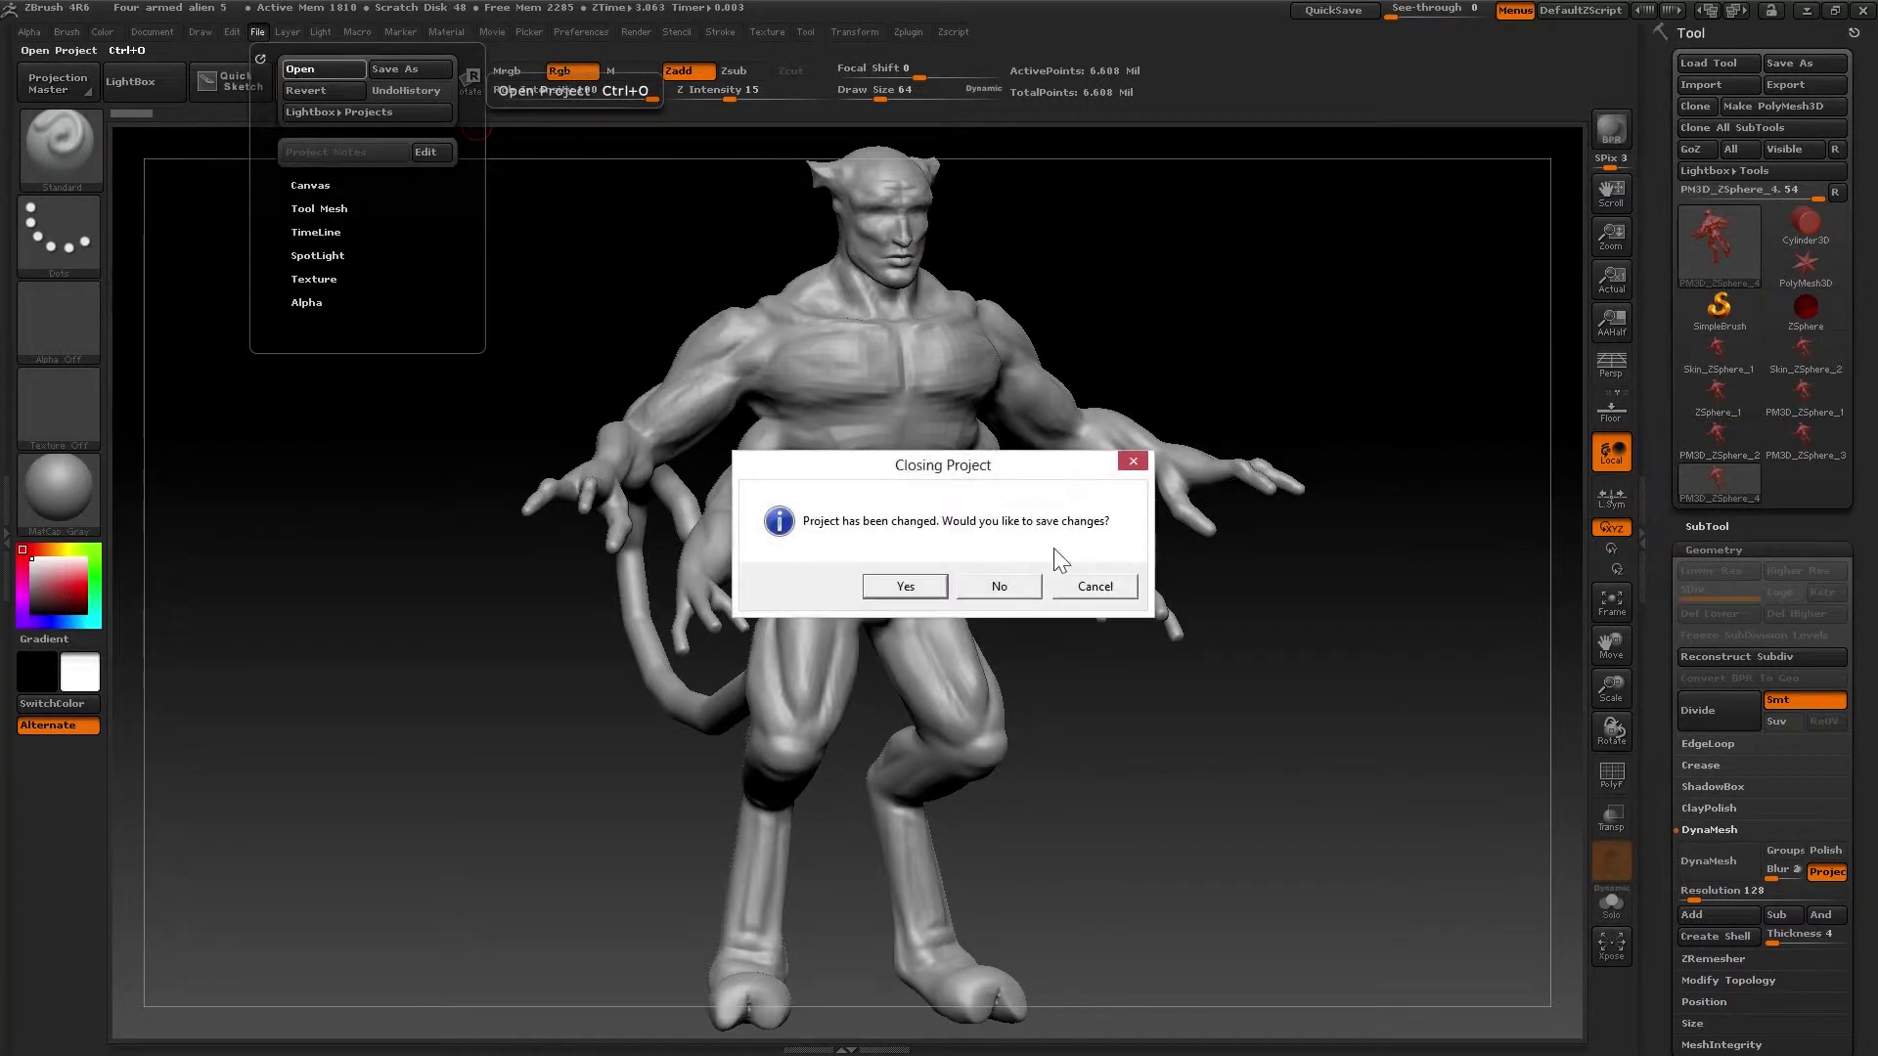
pyautogui.click(999, 586)
pyautogui.moveTo(695, 432); pyautogui.dragTo(694, 502)
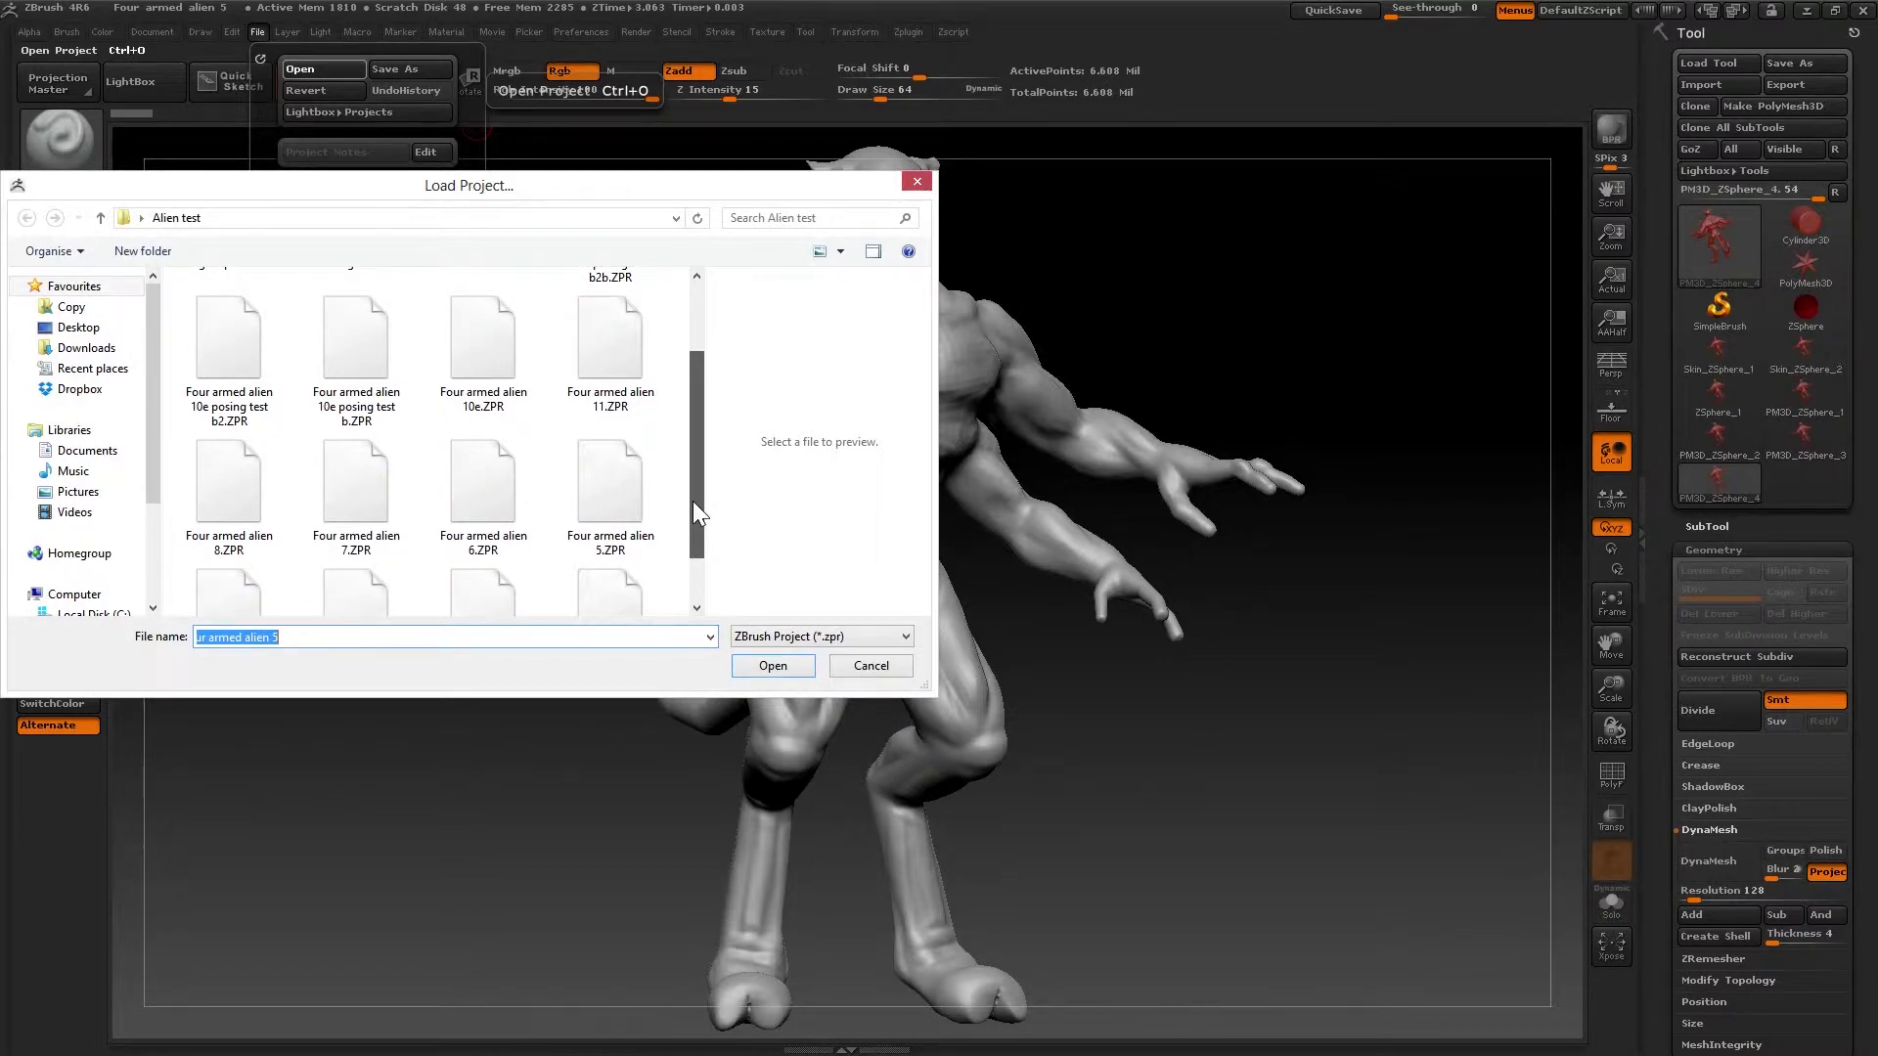
pyautogui.scroll(1, 695, 444)
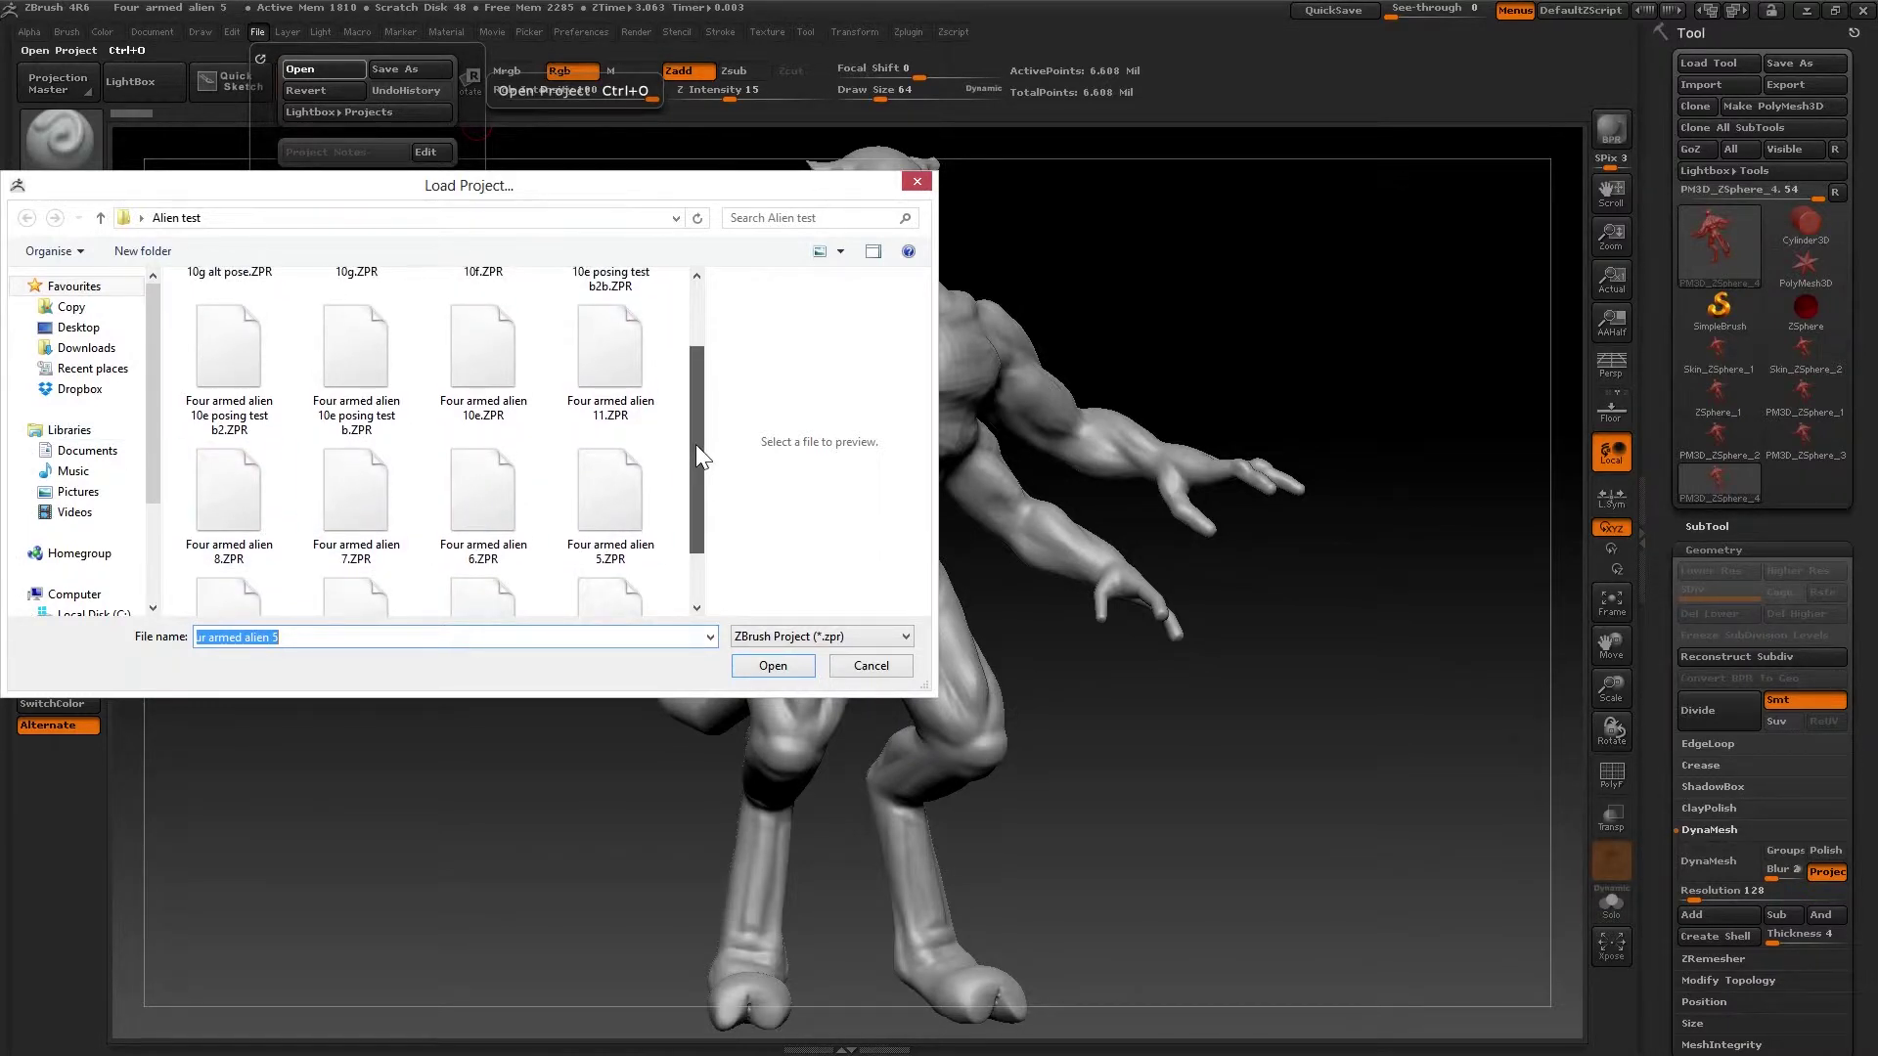
pyautogui.click(202, 490)
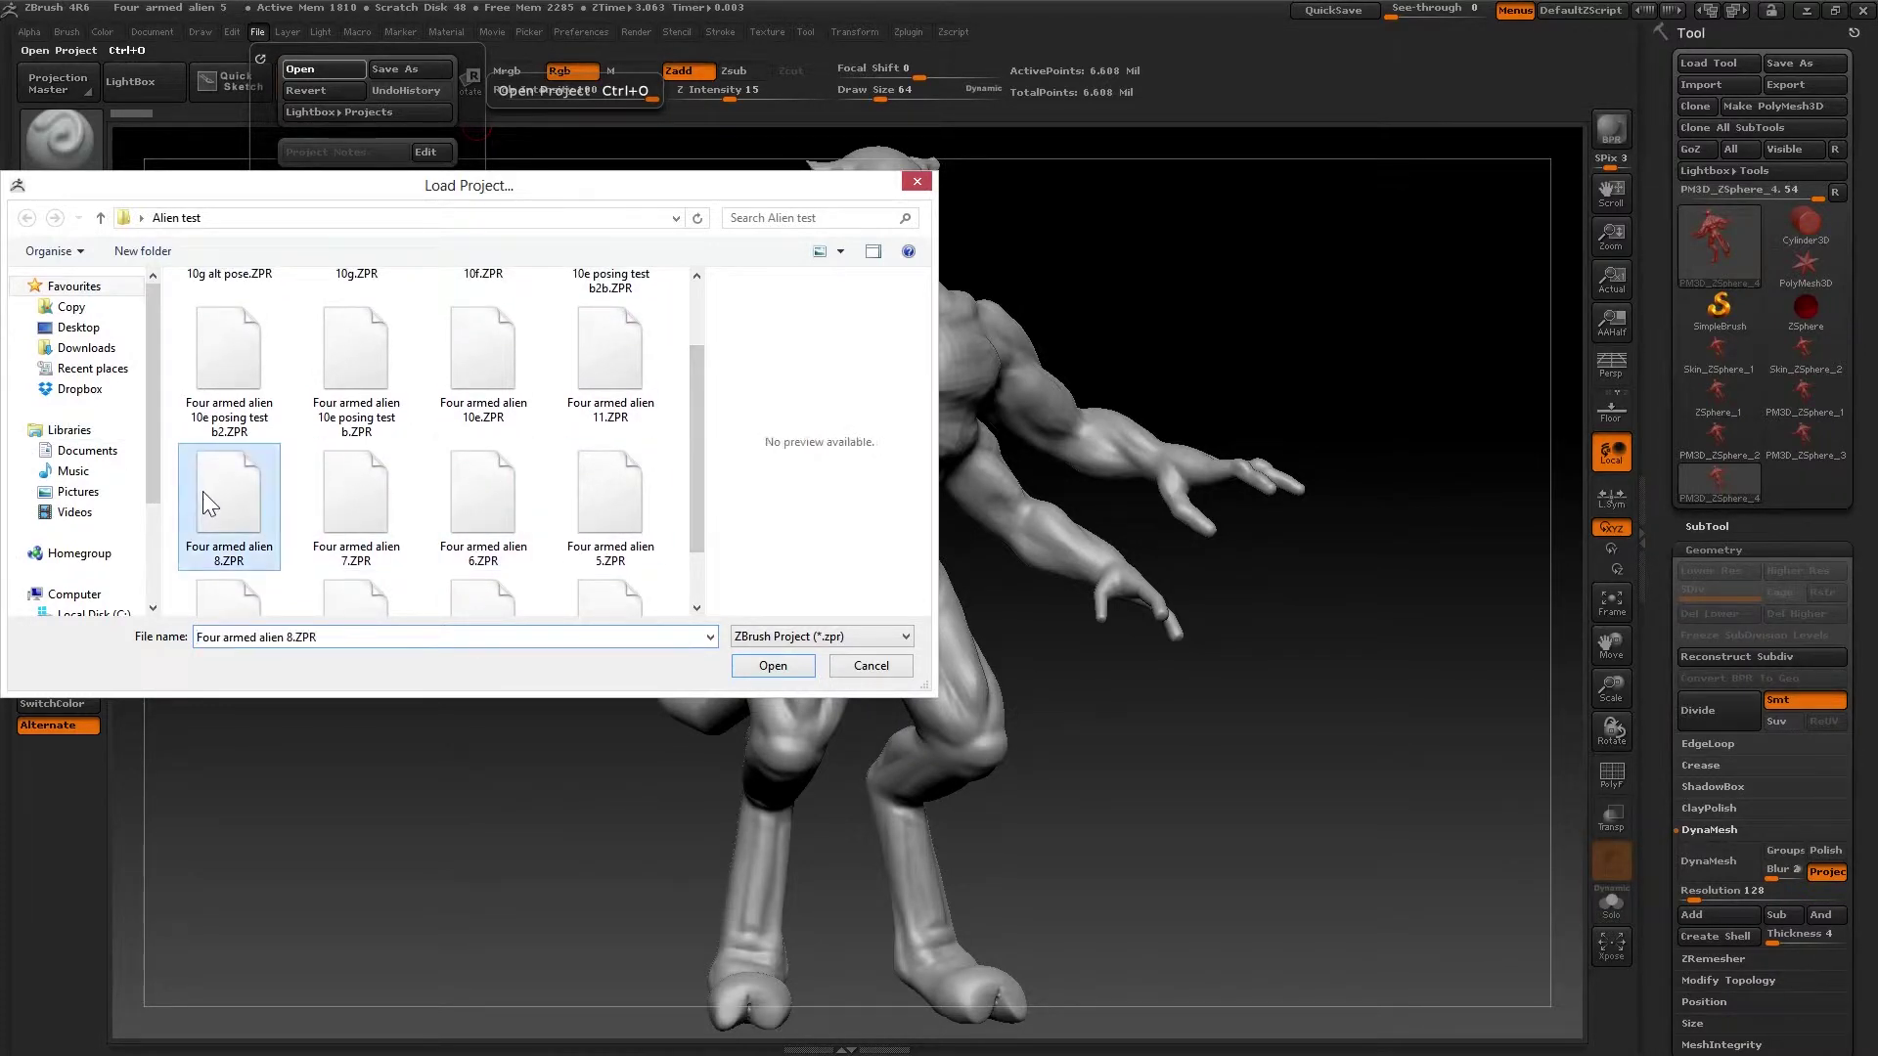
pyautogui.click(771, 665)
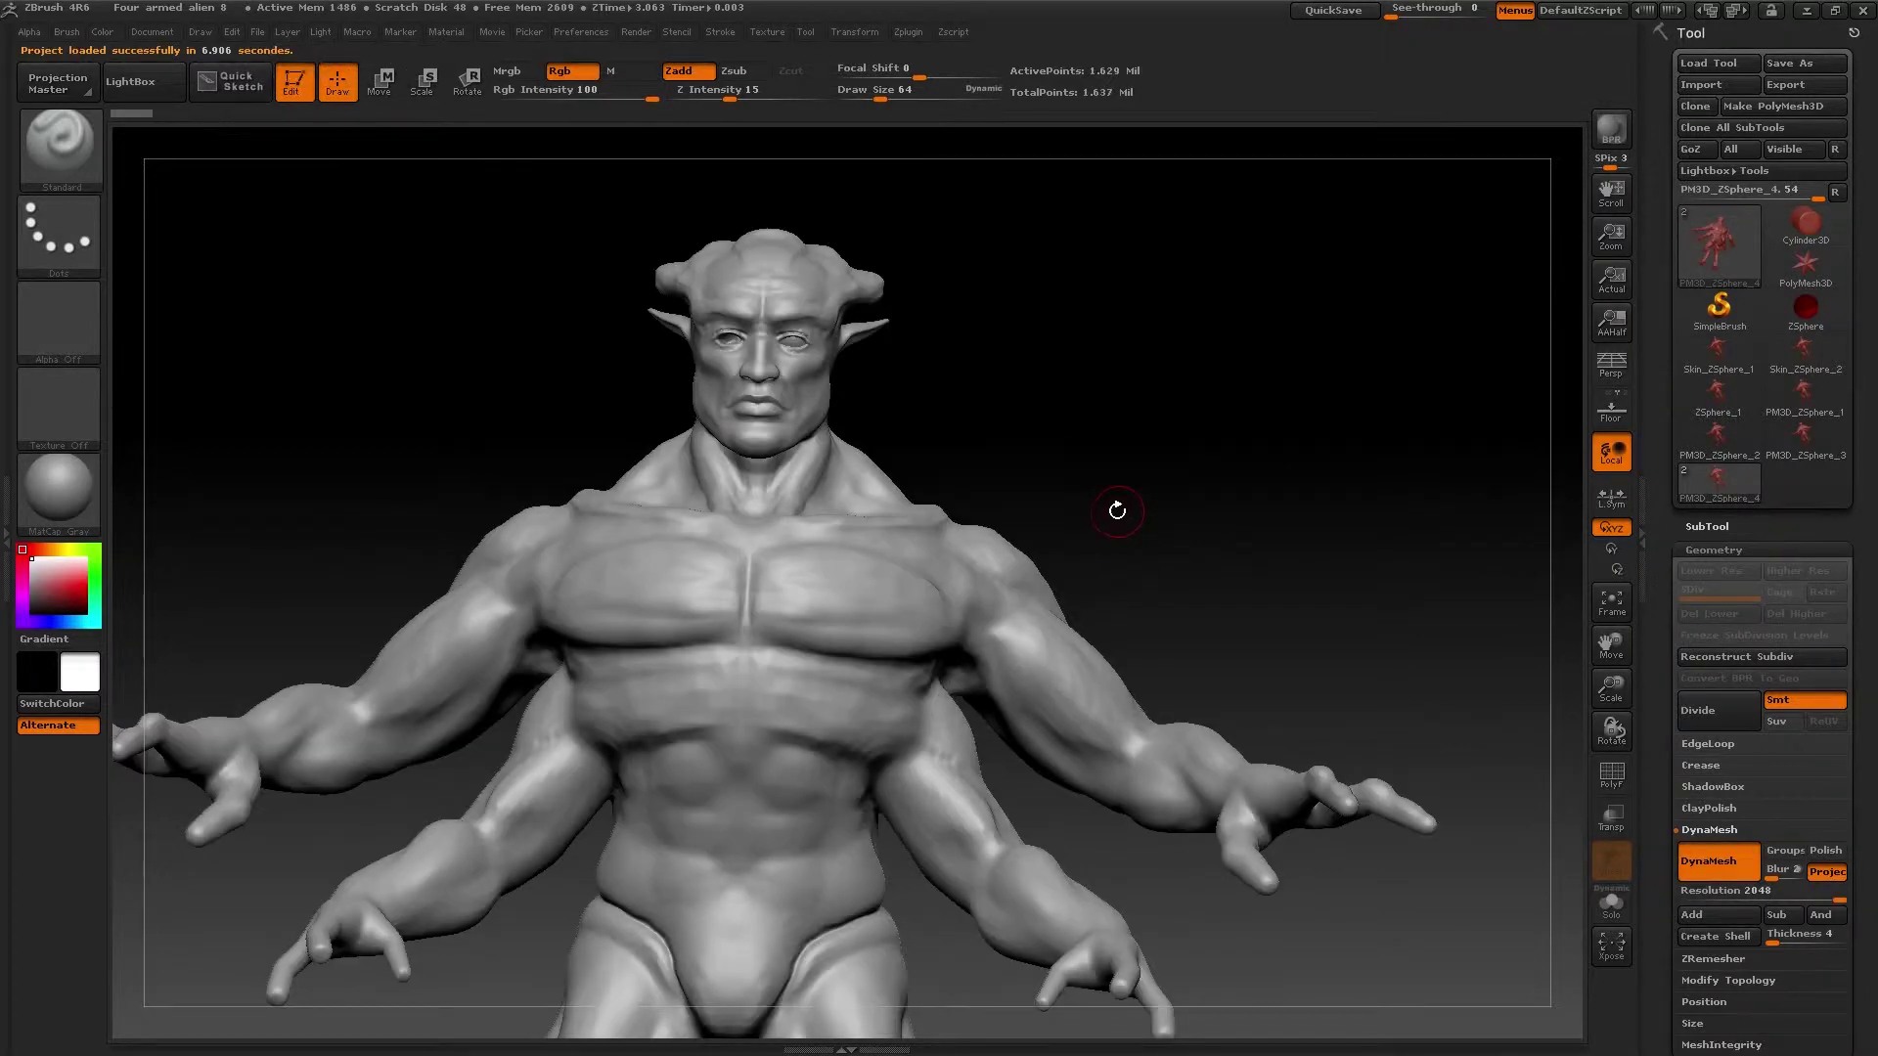
# - Examine the alien's head and face up close, and the whole figure from the front and side, including the tail
pyautogui.moveTo(1117, 510); pyautogui.dragTo(1175, 419)
pyautogui.moveTo(1264, 493); pyautogui.dragTo(1174, 611)
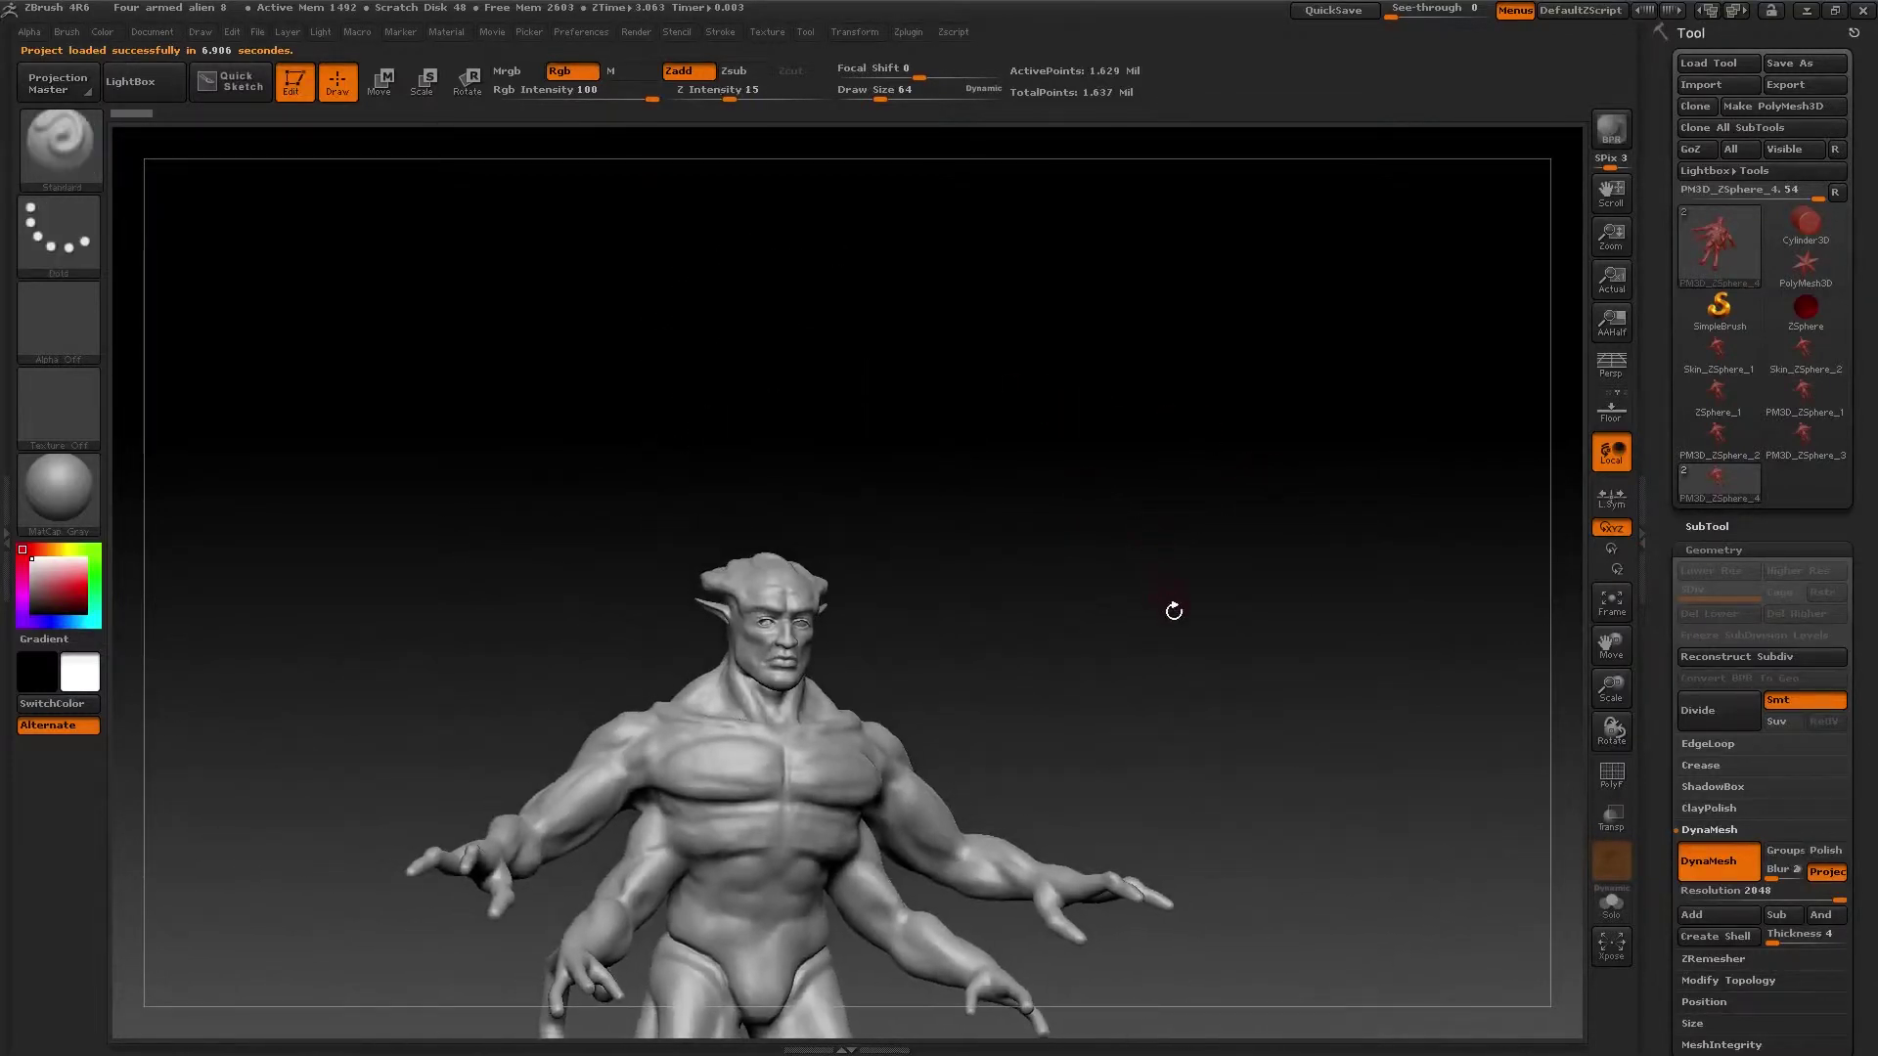
pyautogui.moveTo(978, 616); pyautogui.dragTo(578, 547)
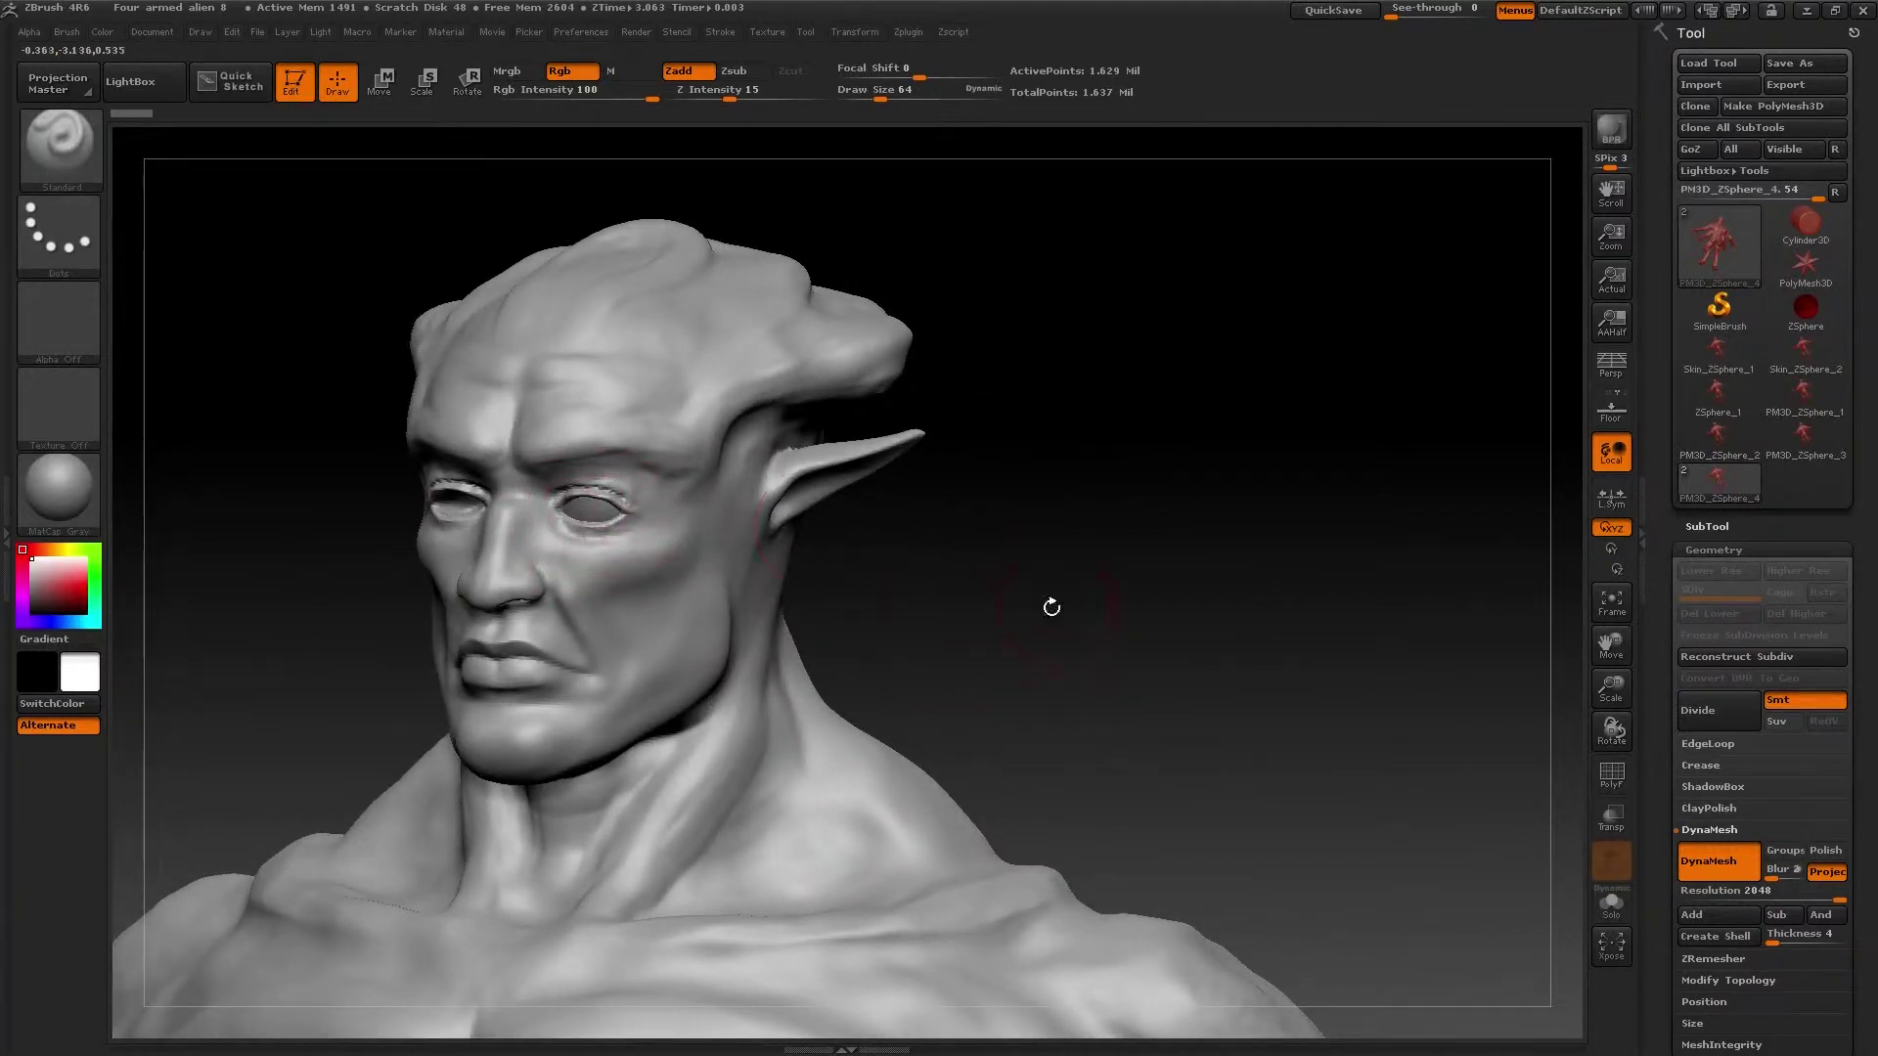
pyautogui.moveTo(1051, 607); pyautogui.dragTo(814, 533)
pyautogui.moveTo(992, 596)
pyautogui.mouseDown()
pyautogui.moveTo(1112, 573)
pyautogui.moveTo(1086, 637)
pyautogui.moveTo(1081, 600)
pyautogui.moveTo(1039, 616)
pyautogui.moveTo(1082, 620)
pyautogui.moveTo(1040, 672)
pyautogui.moveTo(1007, 657)
pyautogui.mouseUp()
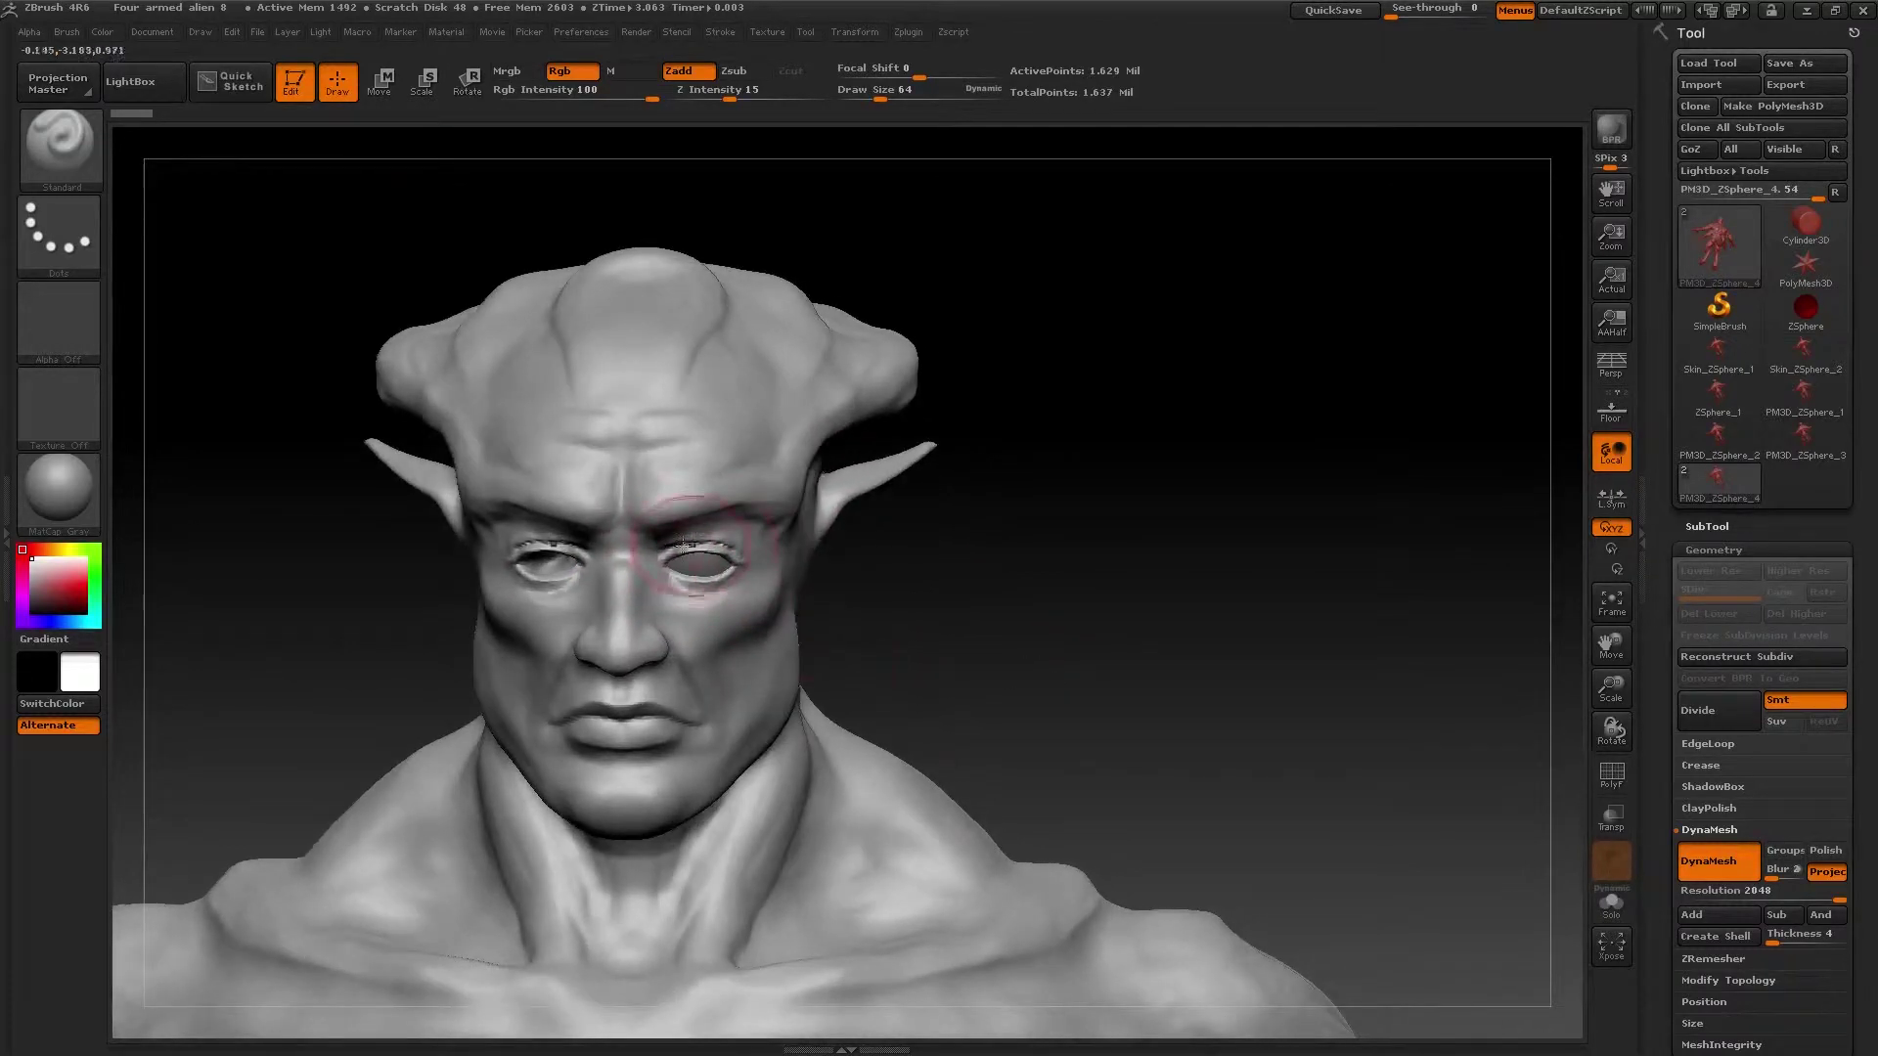
pyautogui.moveTo(653, 554); pyautogui.dragTo(724, 585)
pyautogui.moveTo(1041, 662); pyautogui.dragTo(1199, 637)
pyautogui.press('ctrl')
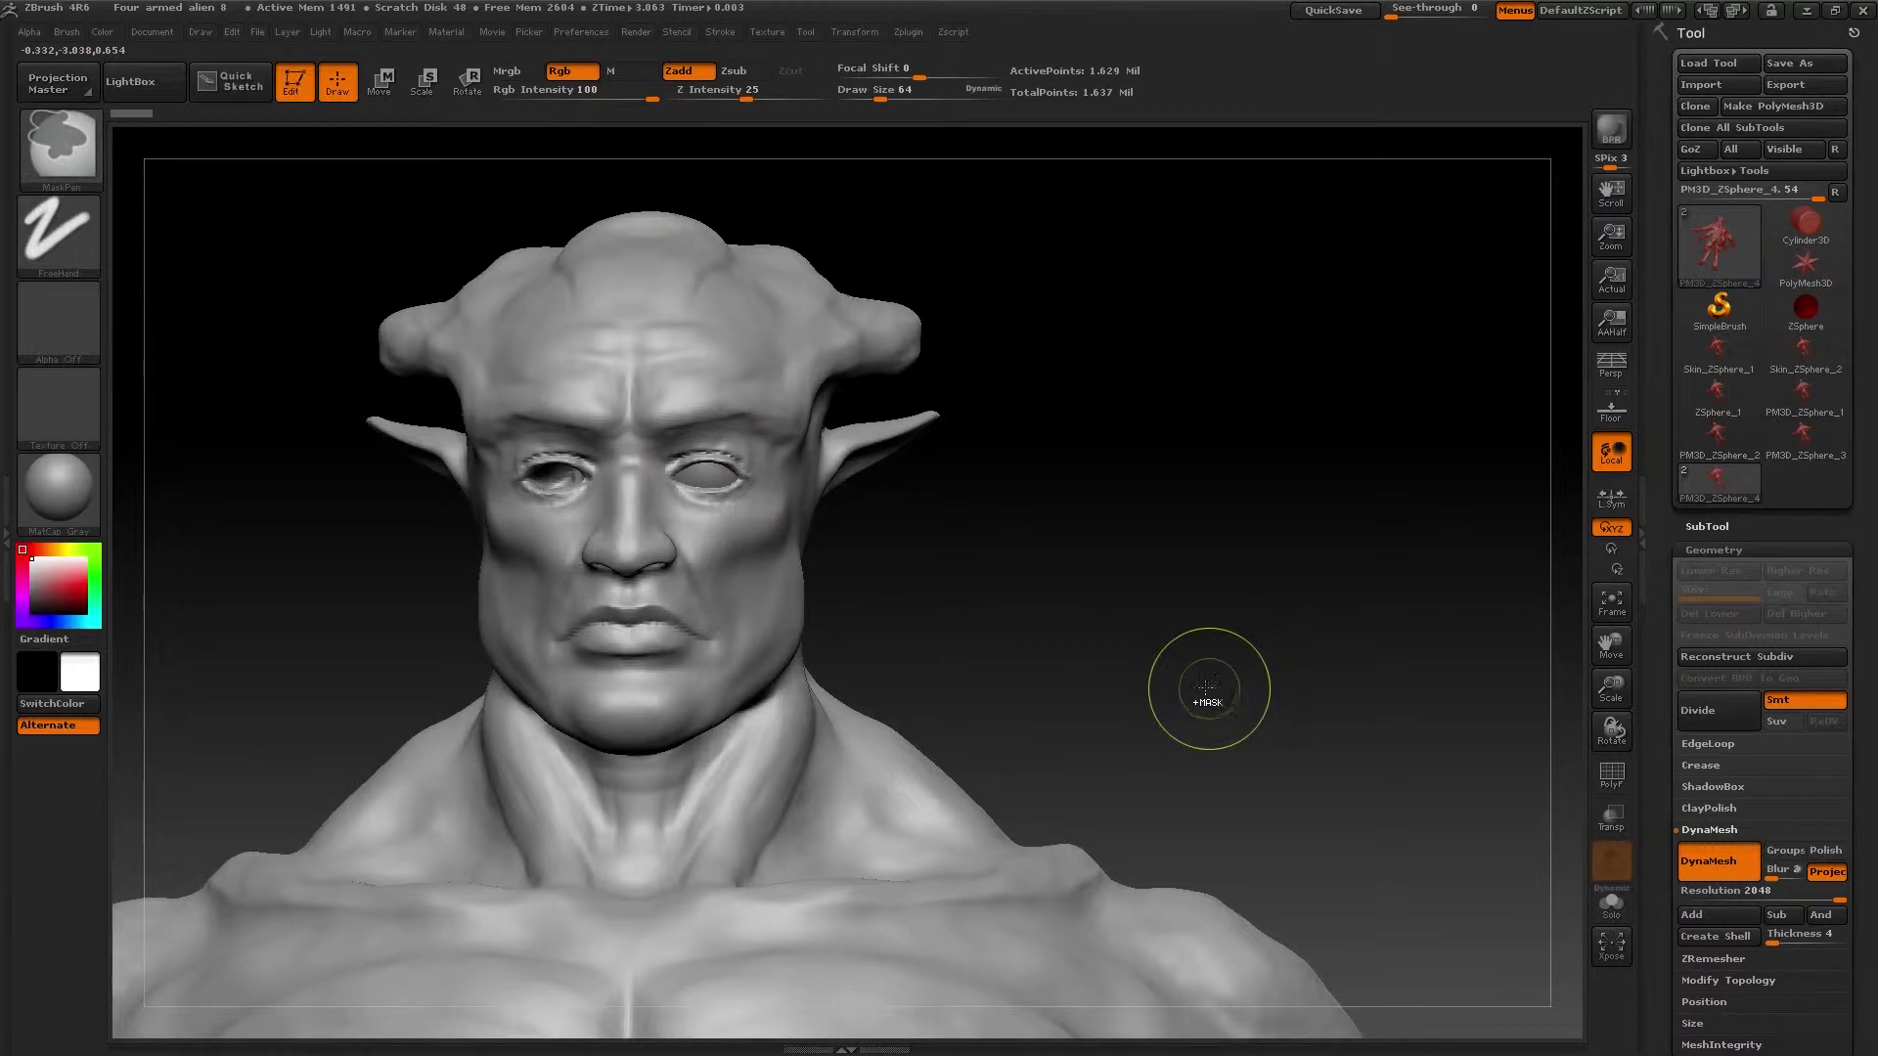
pyautogui.keyDown('ctrl'); pyautogui.moveTo(1179, 692); pyautogui.dragTo(978, 705, button='right'); pyautogui.keyUp('ctrl')
pyautogui.press('f')
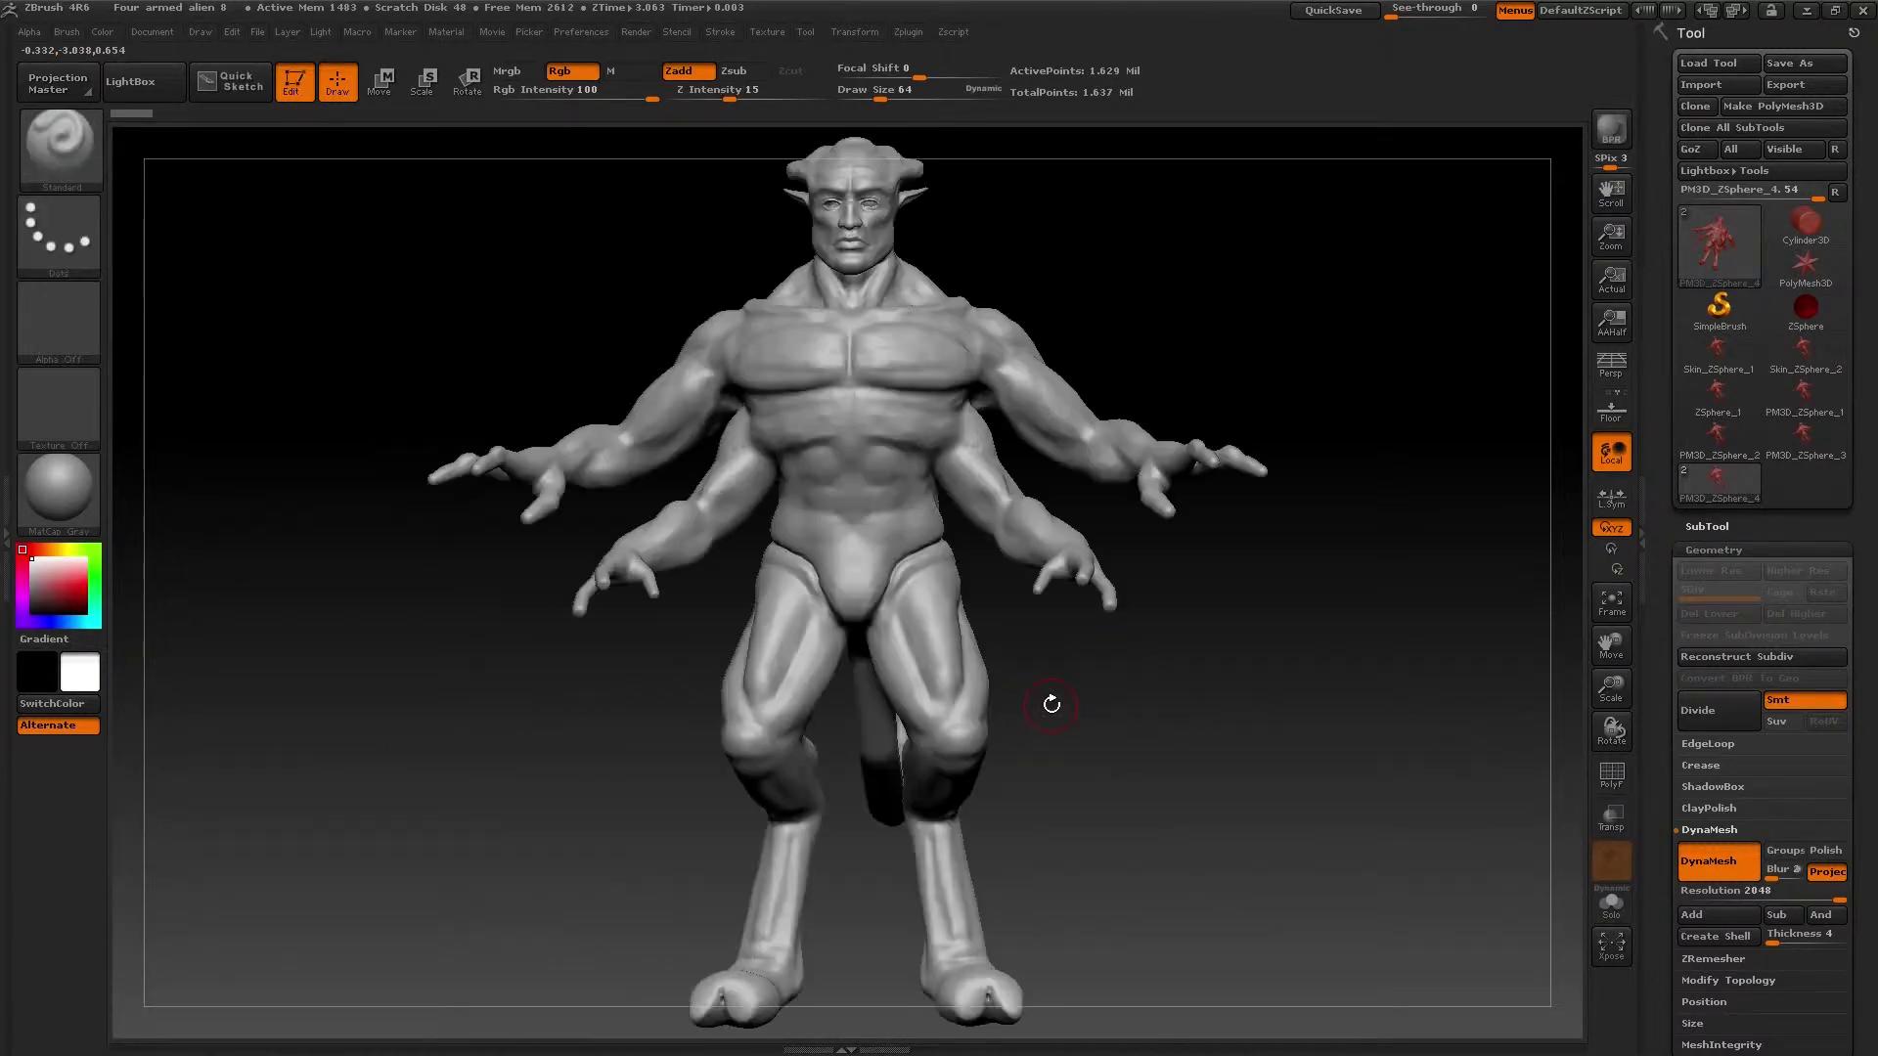
pyautogui.moveTo(1138, 718); pyautogui.dragTo(1097, 738)
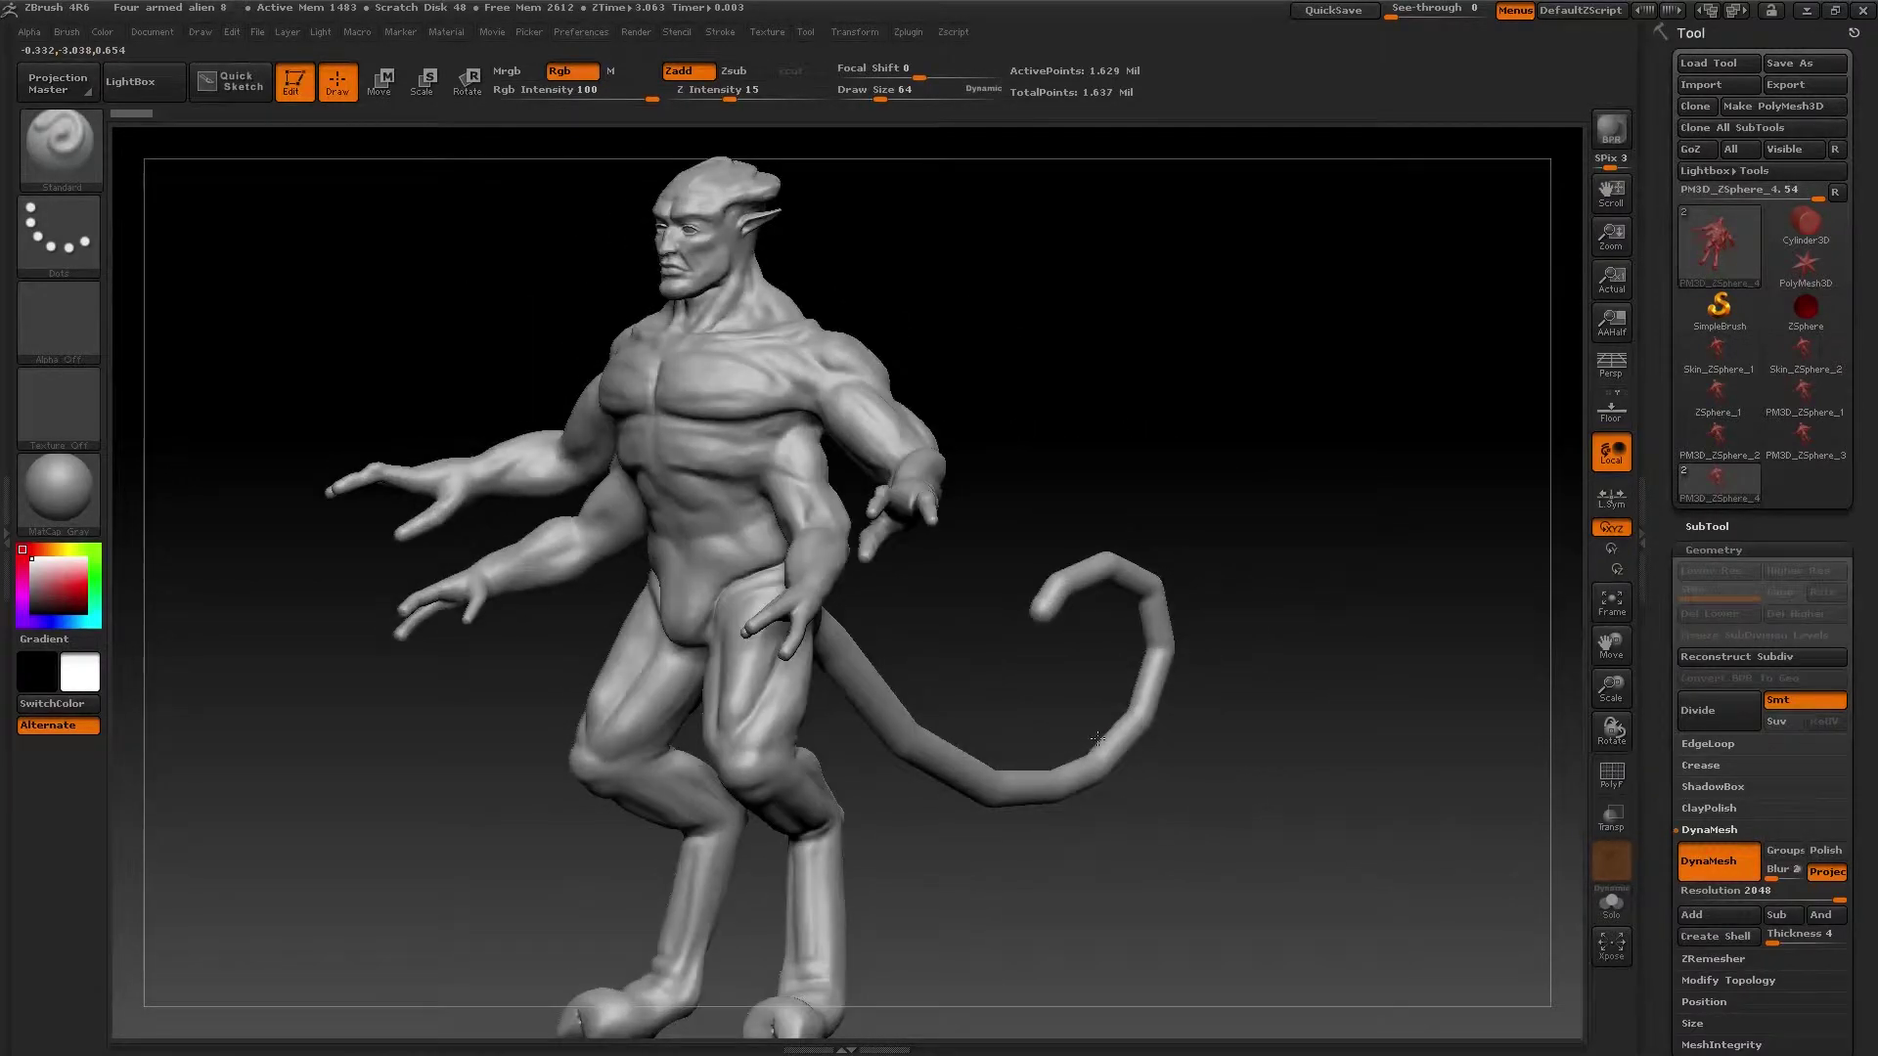
pyautogui.moveTo(1234, 821); pyautogui.dragTo(566, 724)
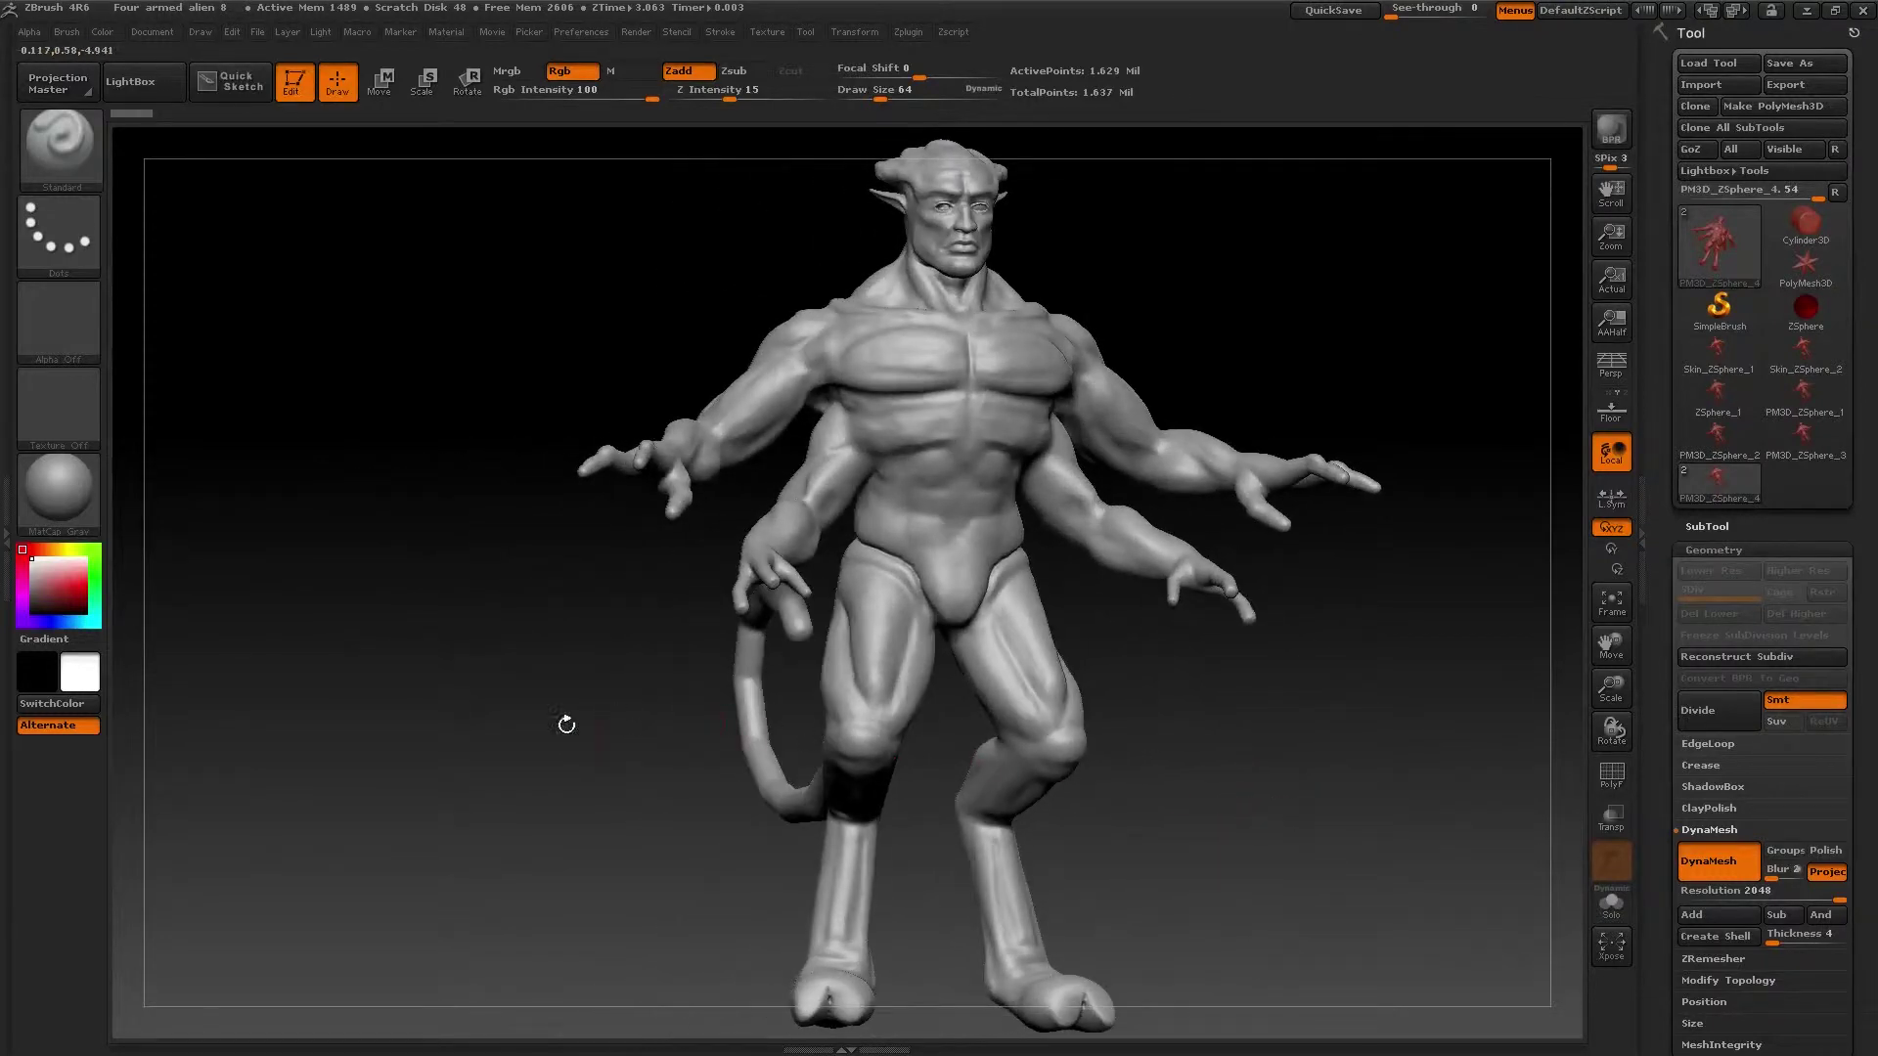
# - Open the project Four armed alien 10e.ZPR, discarding the changes to the current project
pyautogui.click(233, 32)
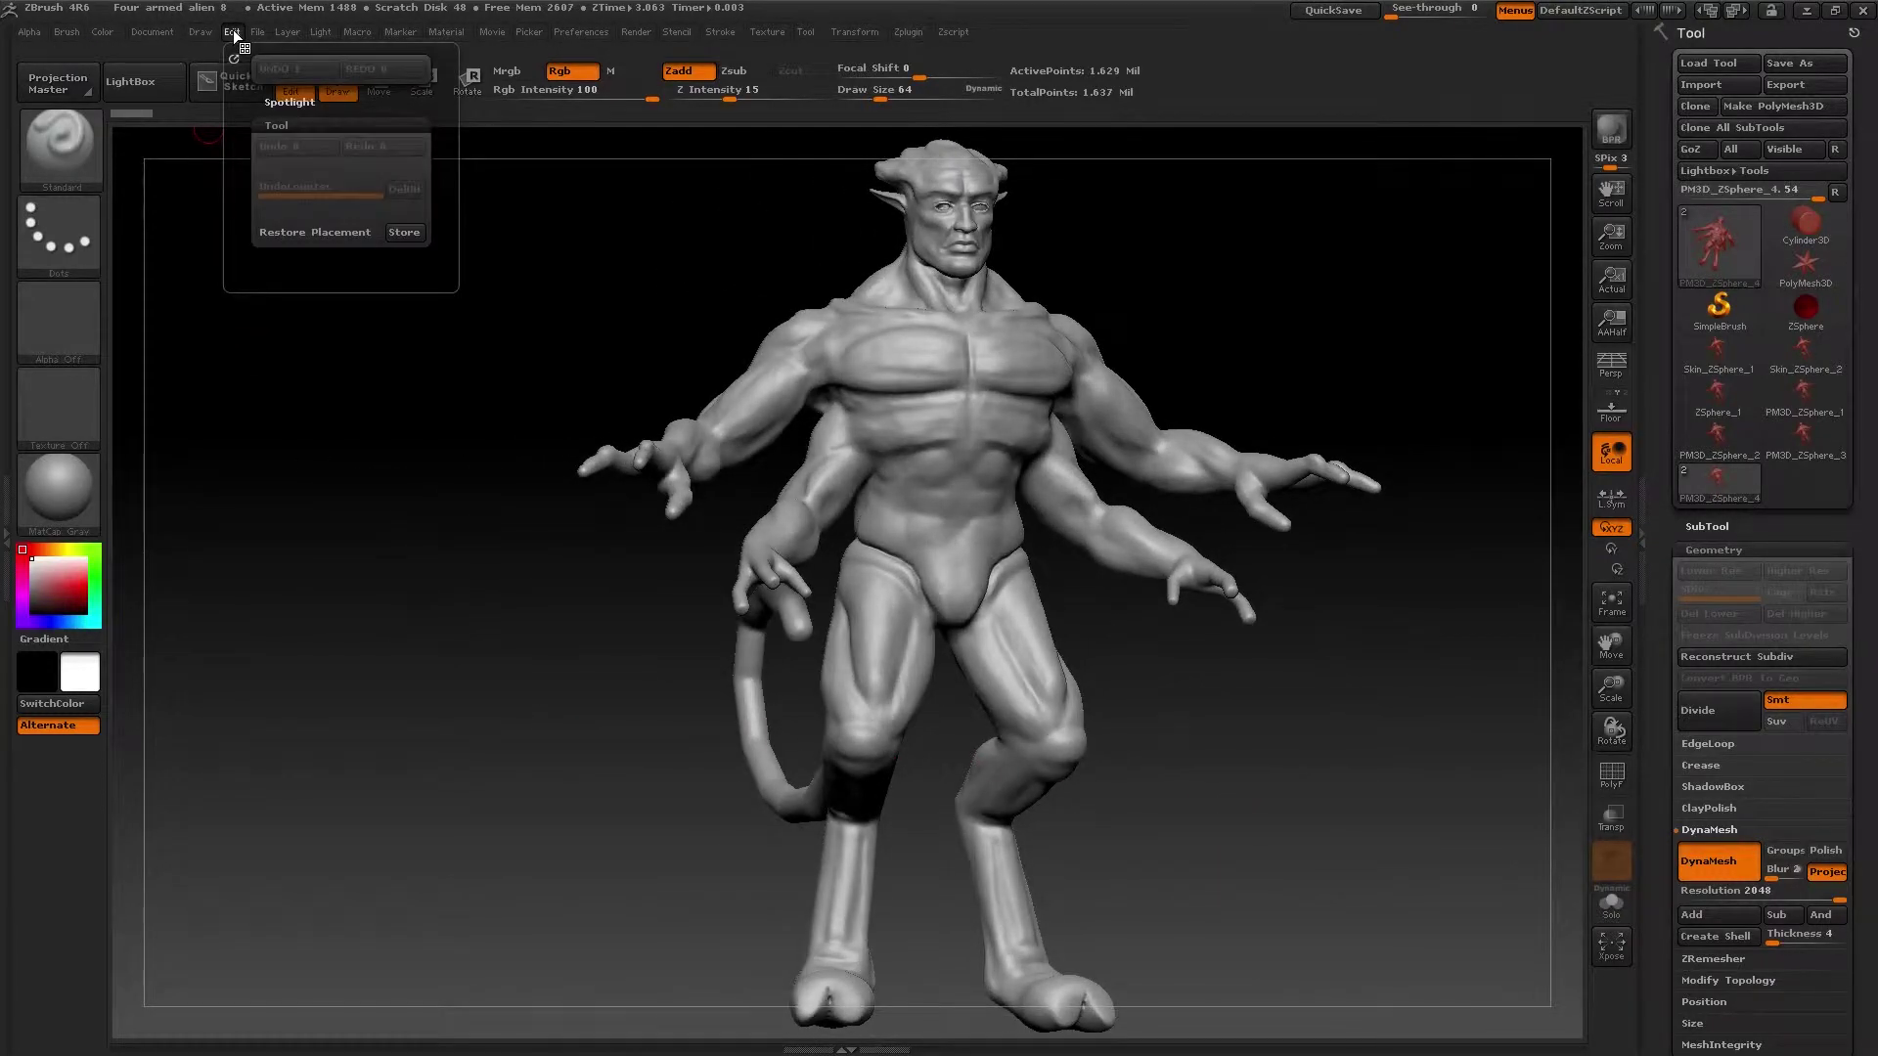
pyautogui.click(256, 31)
pyautogui.click(292, 71)
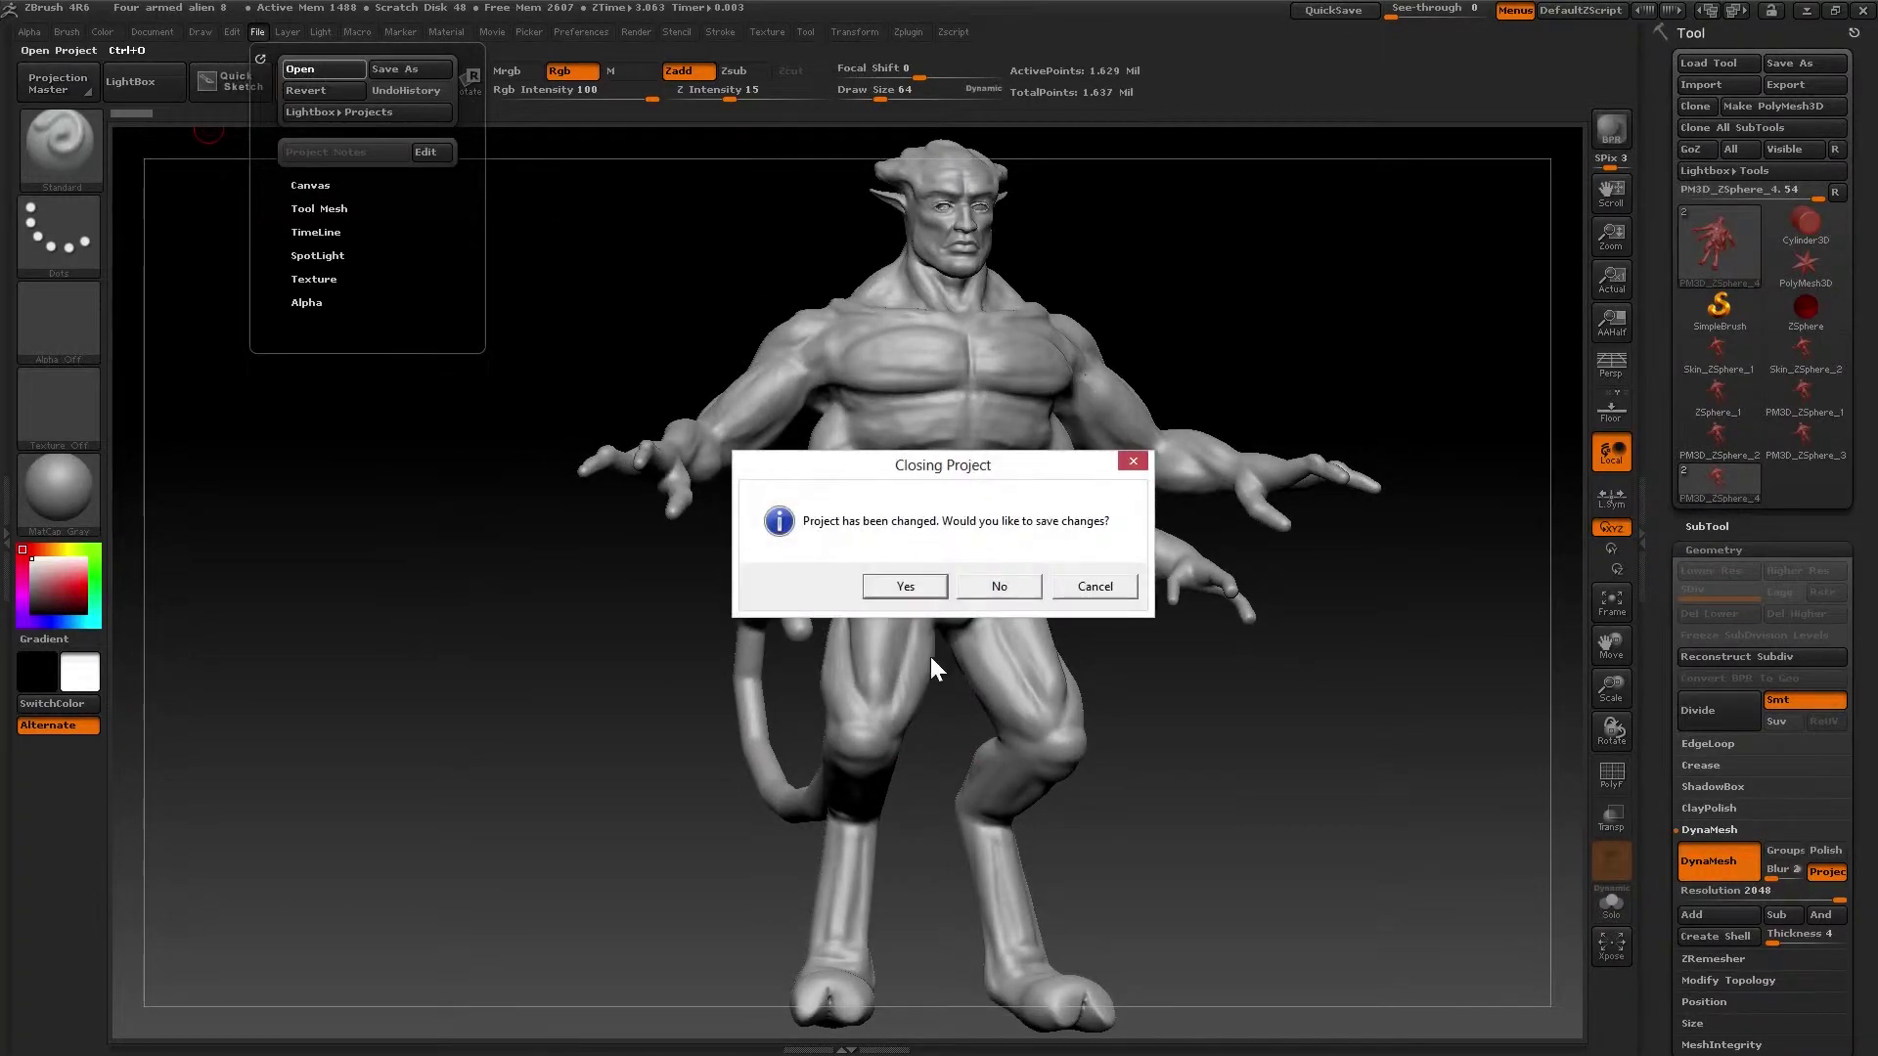
pyautogui.click(1018, 584)
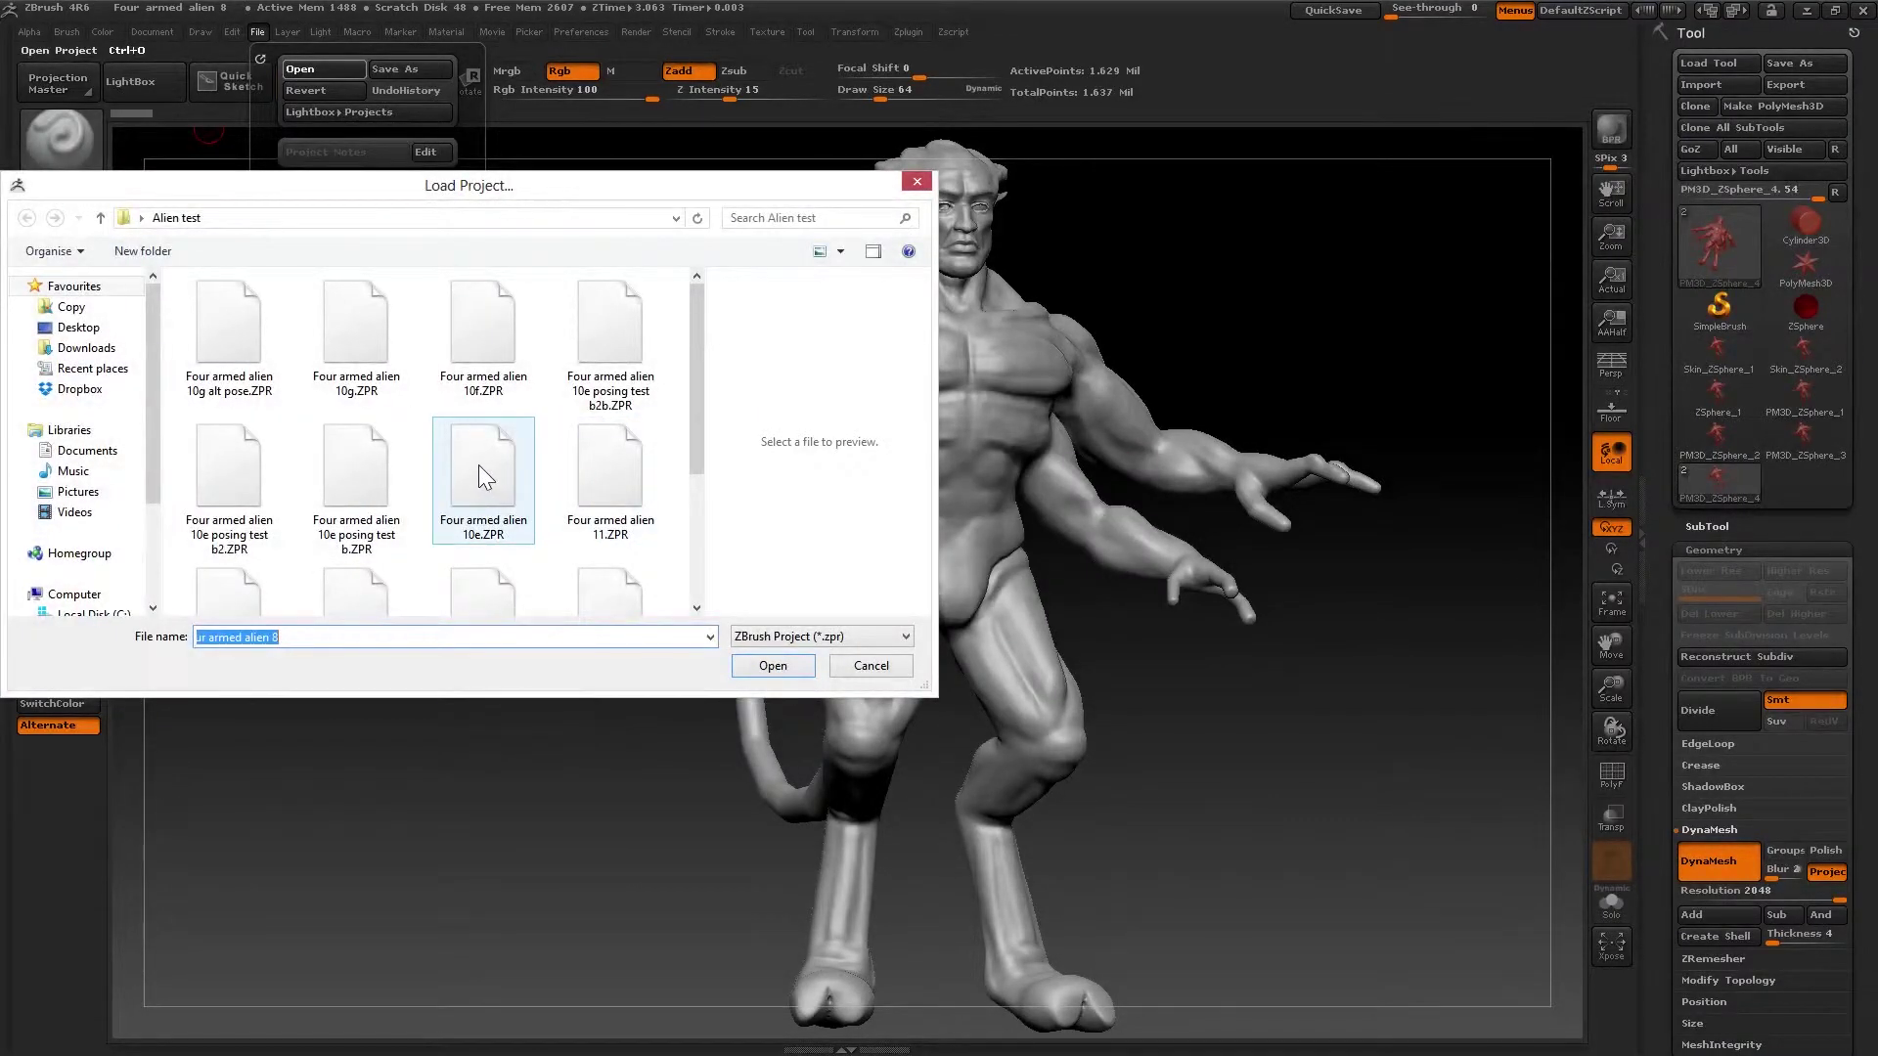
pyautogui.click(503, 467)
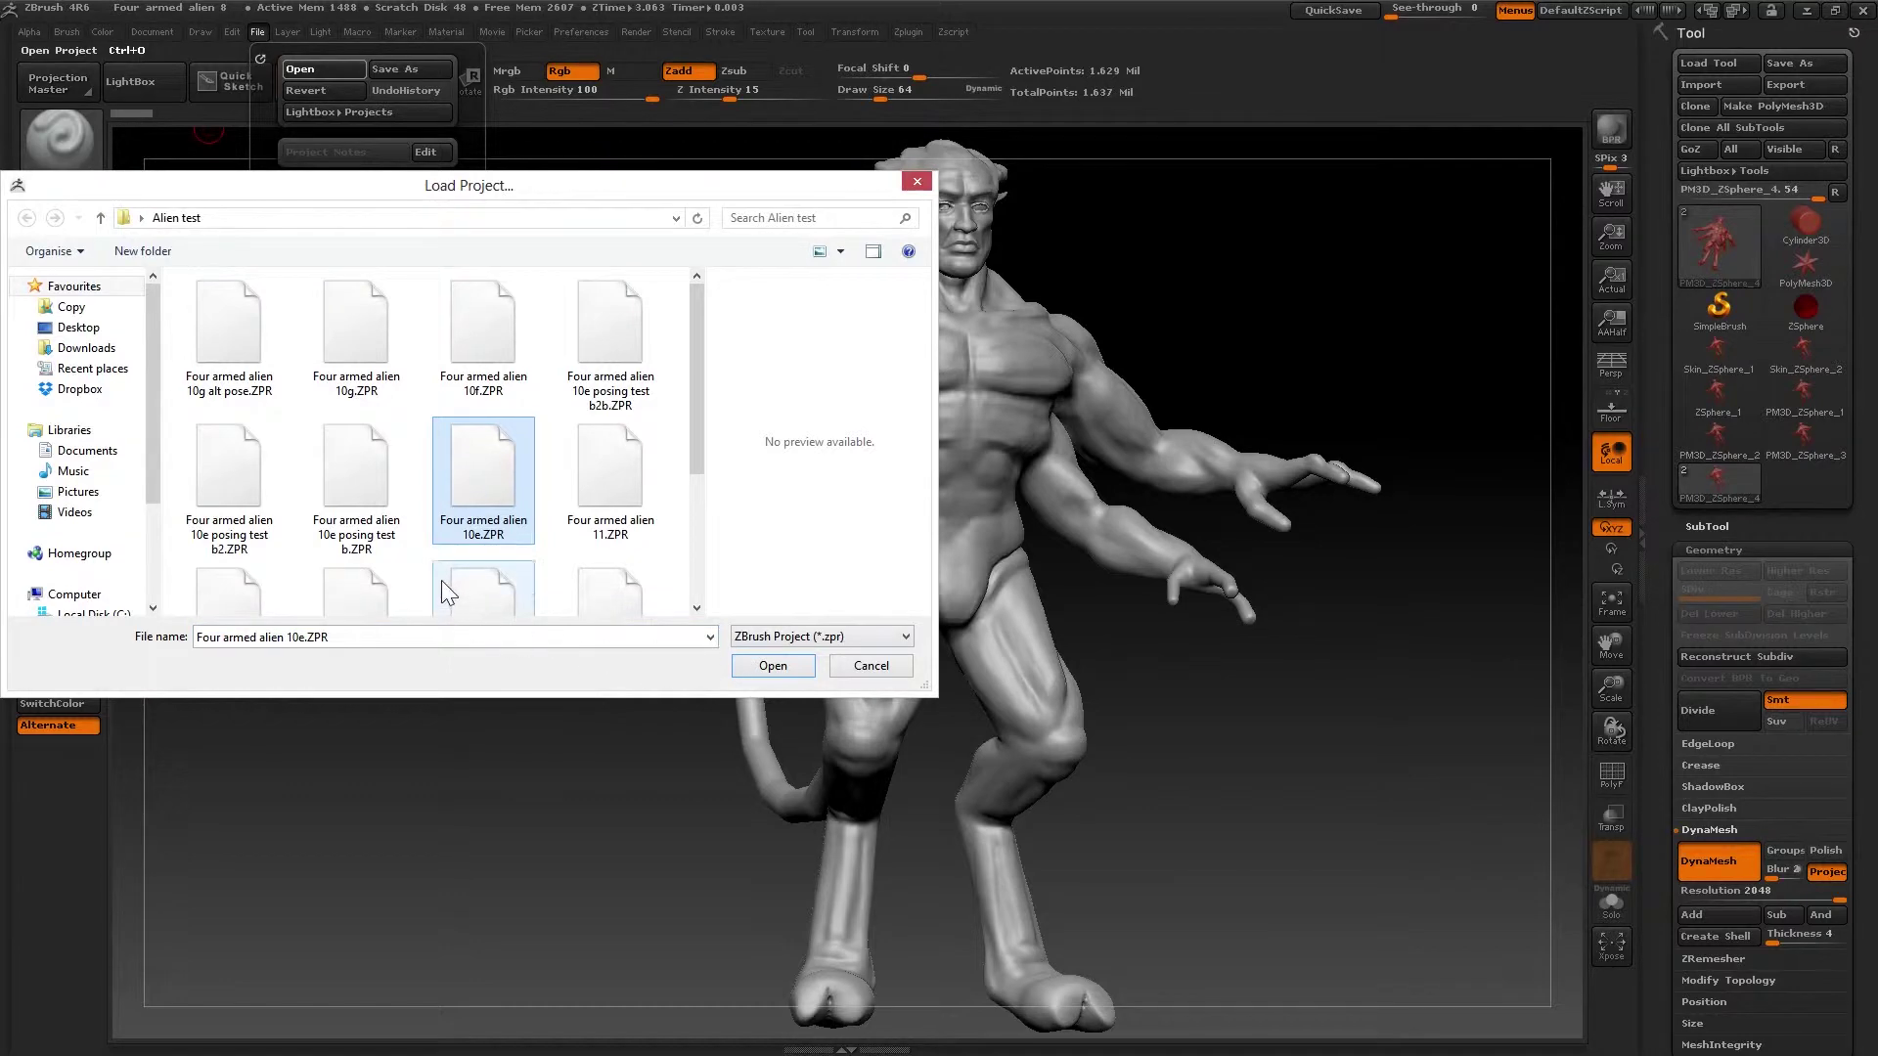
pyautogui.click(770, 666)
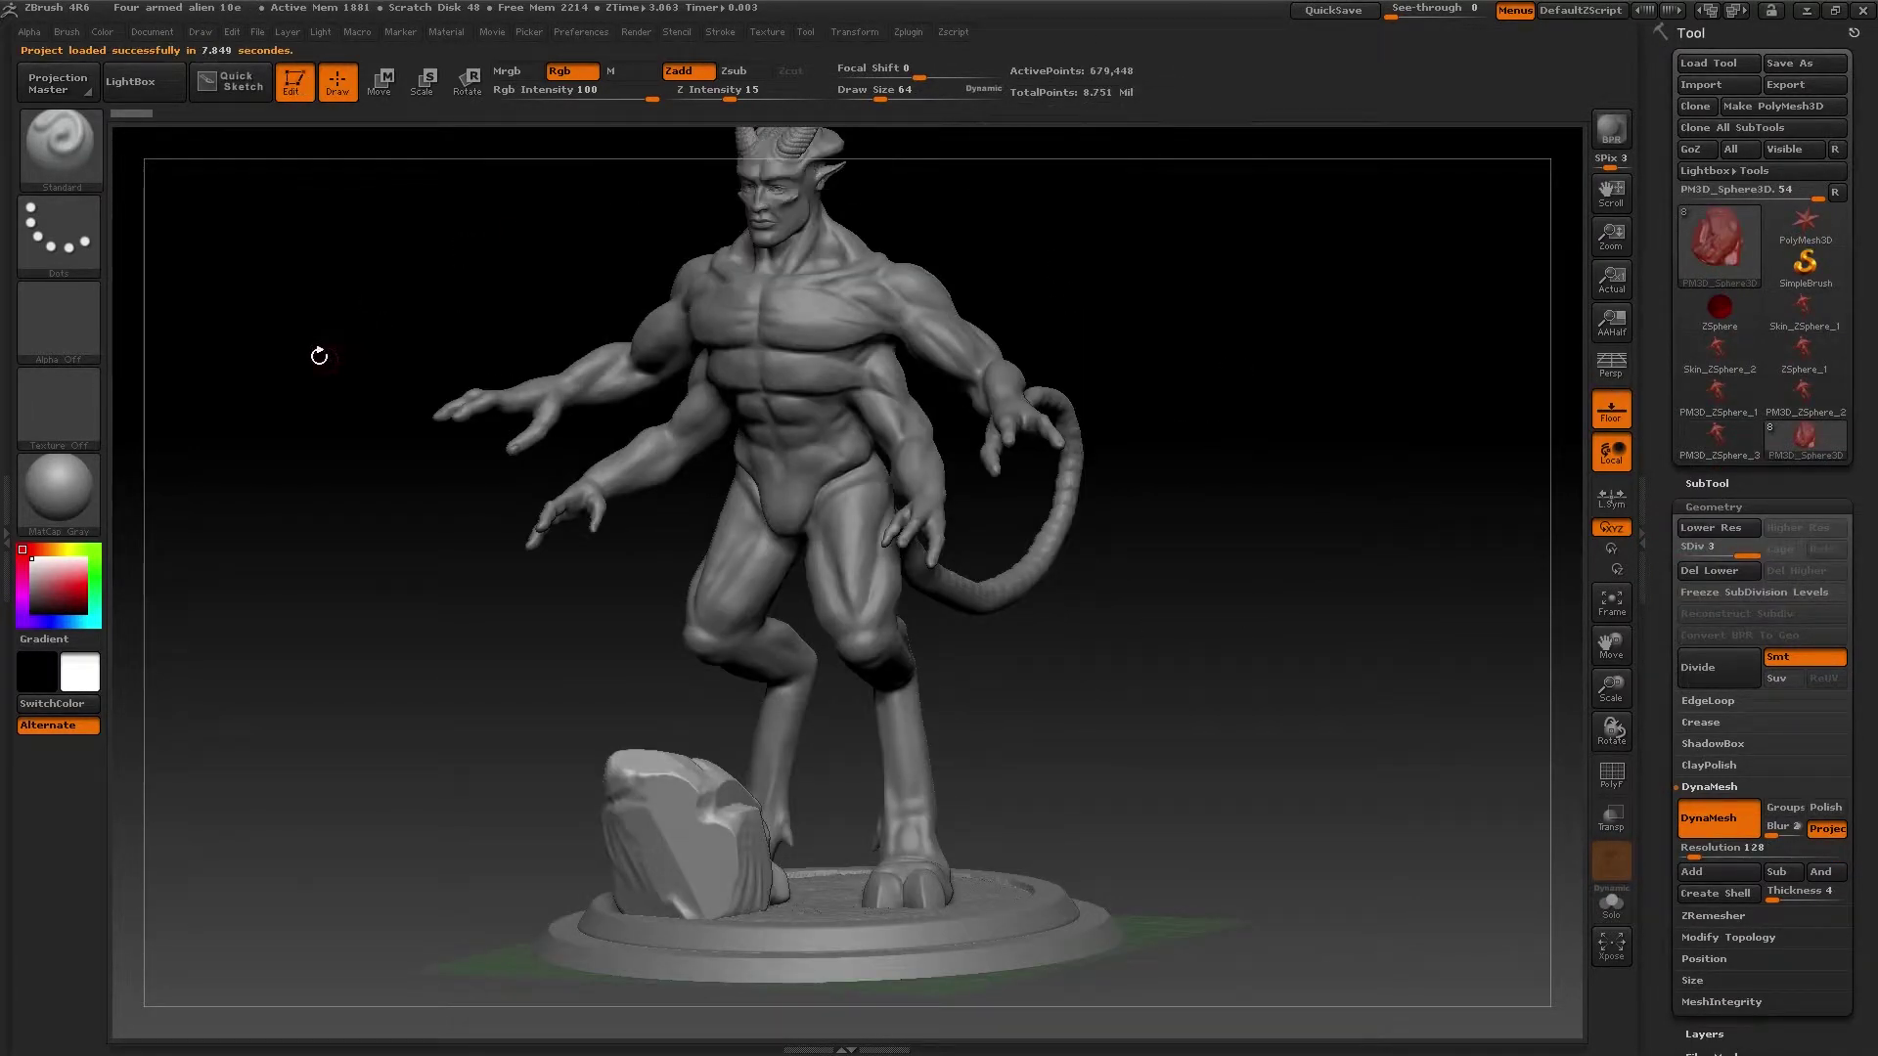
# - Examine the horned alien on its round base with the rock, including a close view of its torso and four arms
pyautogui.moveTo(1210, 742); pyautogui.dragTo(1229, 728)
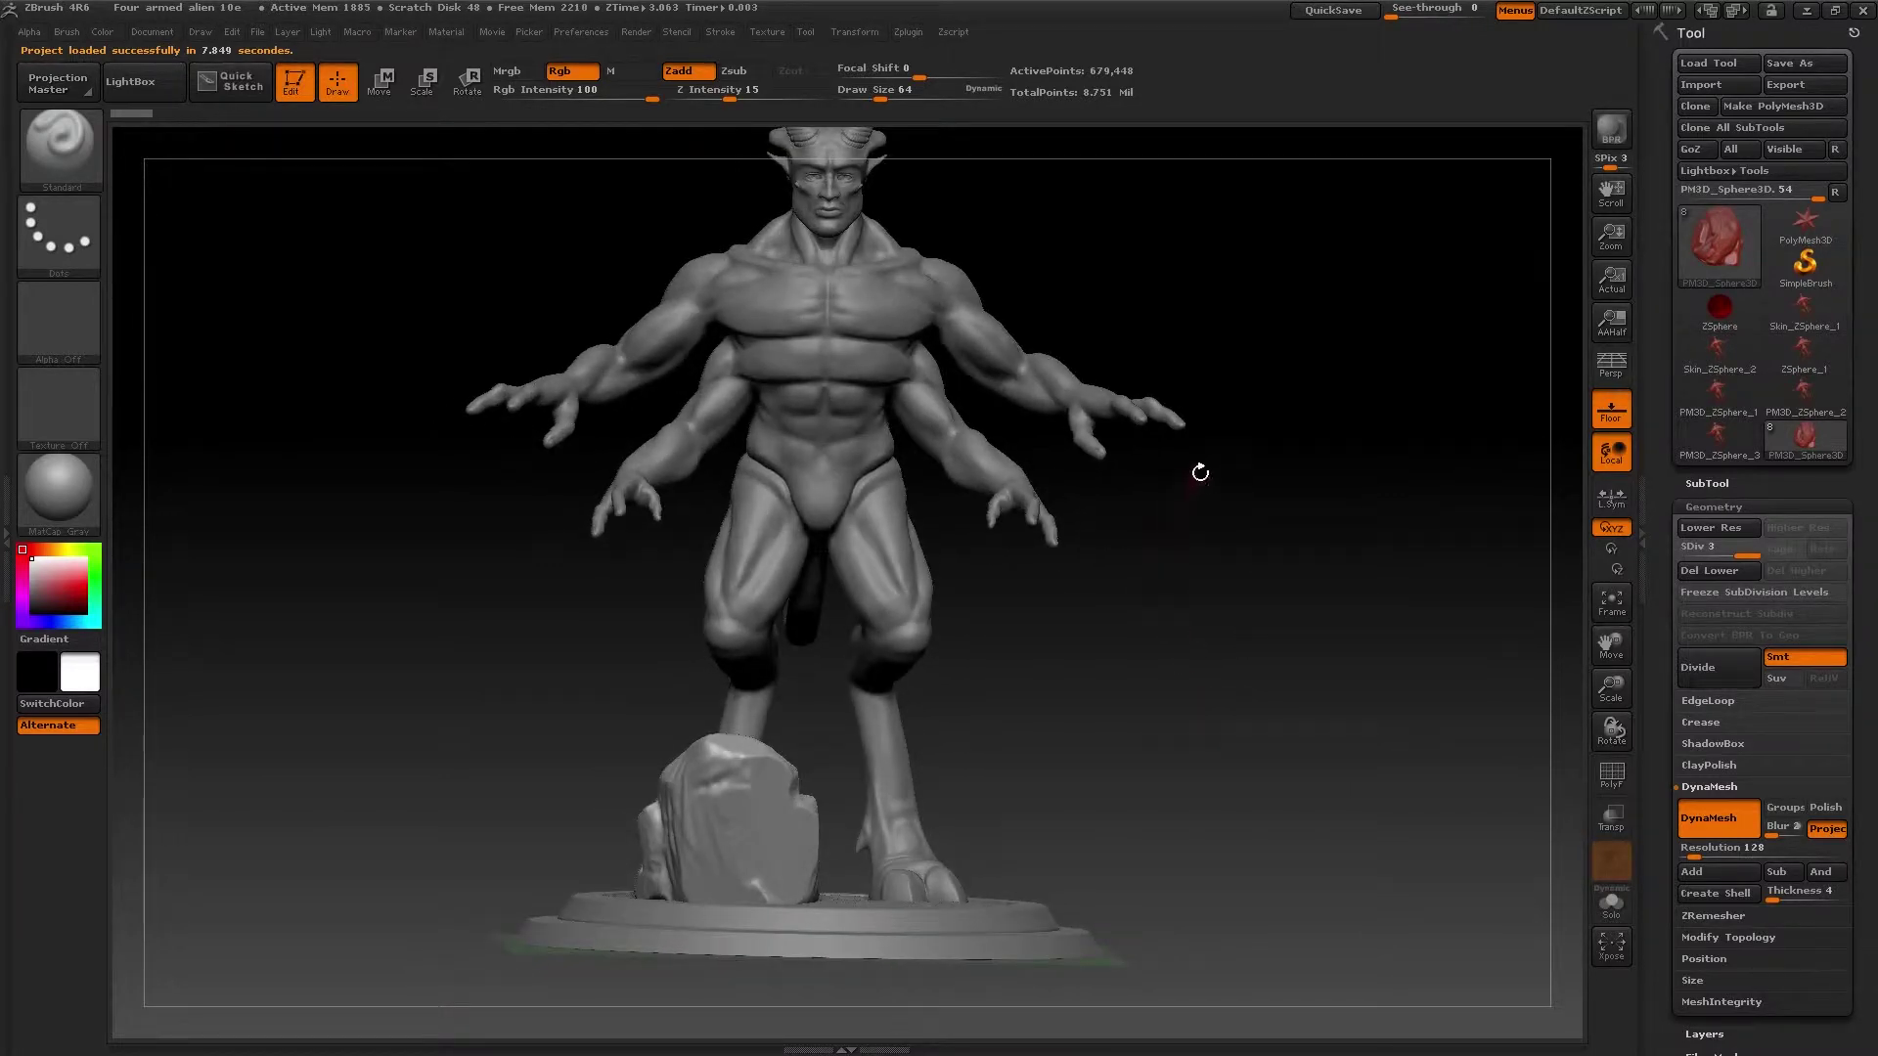
pyautogui.keyDown('alt'); pyautogui.moveTo(1271, 489); pyautogui.dragTo(1282, 696); pyautogui.keyUp('alt')
pyautogui.moveTo(1282, 696); pyautogui.dragTo(1202, 812, button='right')
pyautogui.moveTo(1140, 880); pyautogui.dragTo(1310, 777)
pyautogui.press('f')
pyautogui.moveTo(1232, 600); pyautogui.dragTo(1042, 781)
pyautogui.moveTo(1114, 731); pyautogui.dragTo(842, 771)
pyautogui.moveTo(577, 781)
pyautogui.mouseDown()
pyautogui.moveTo(650, 841)
pyautogui.moveTo(616, 888)
pyautogui.mouseUp()
pyautogui.keyDown('ctrl'); pyautogui.moveTo(1217, 846); pyautogui.dragTo(1401, 887, button='right'); pyautogui.keyUp('ctrl')
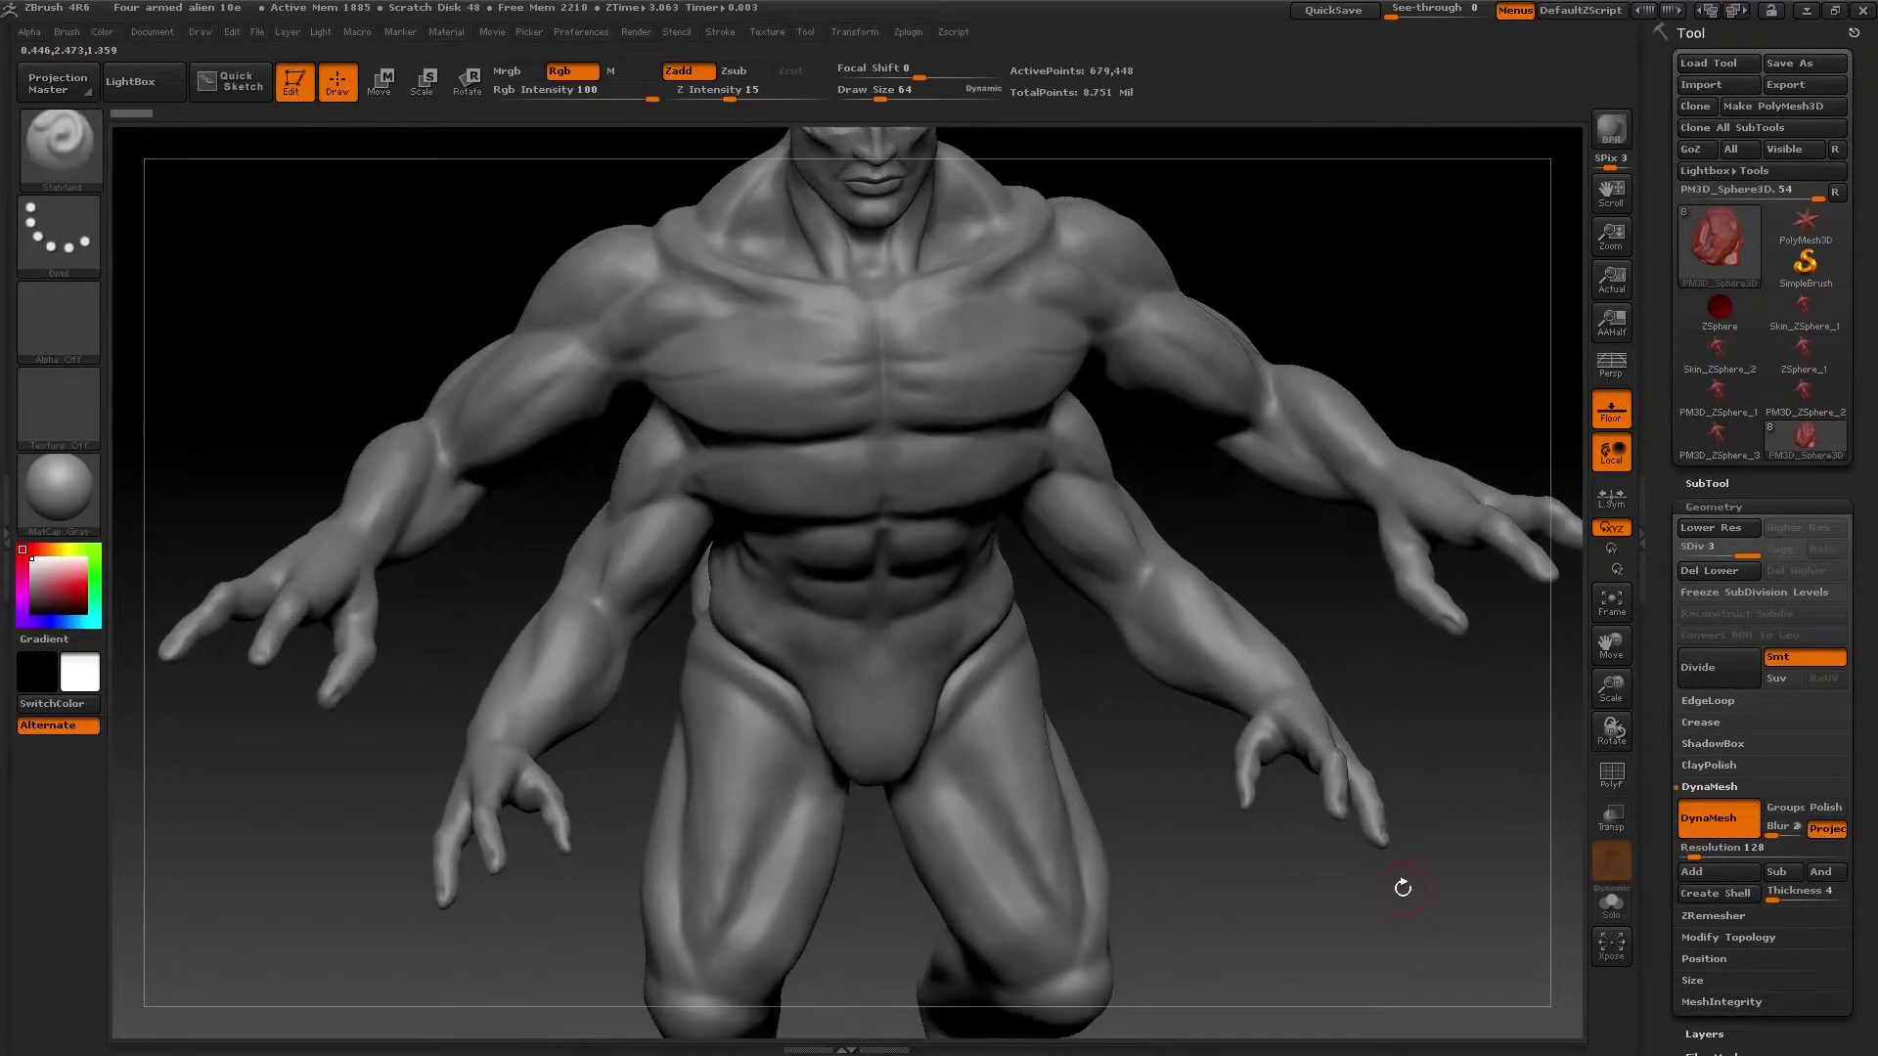
pyautogui.moveTo(1332, 902)
pyautogui.mouseDown()
pyautogui.moveTo(1305, 905)
pyautogui.moveTo(1316, 833)
pyautogui.moveTo(1328, 889)
pyautogui.mouseUp()
pyautogui.keyDown('ctrl'); pyautogui.moveTo(1328, 889); pyautogui.dragTo(1027, 880, button='right'); pyautogui.keyUp('ctrl')
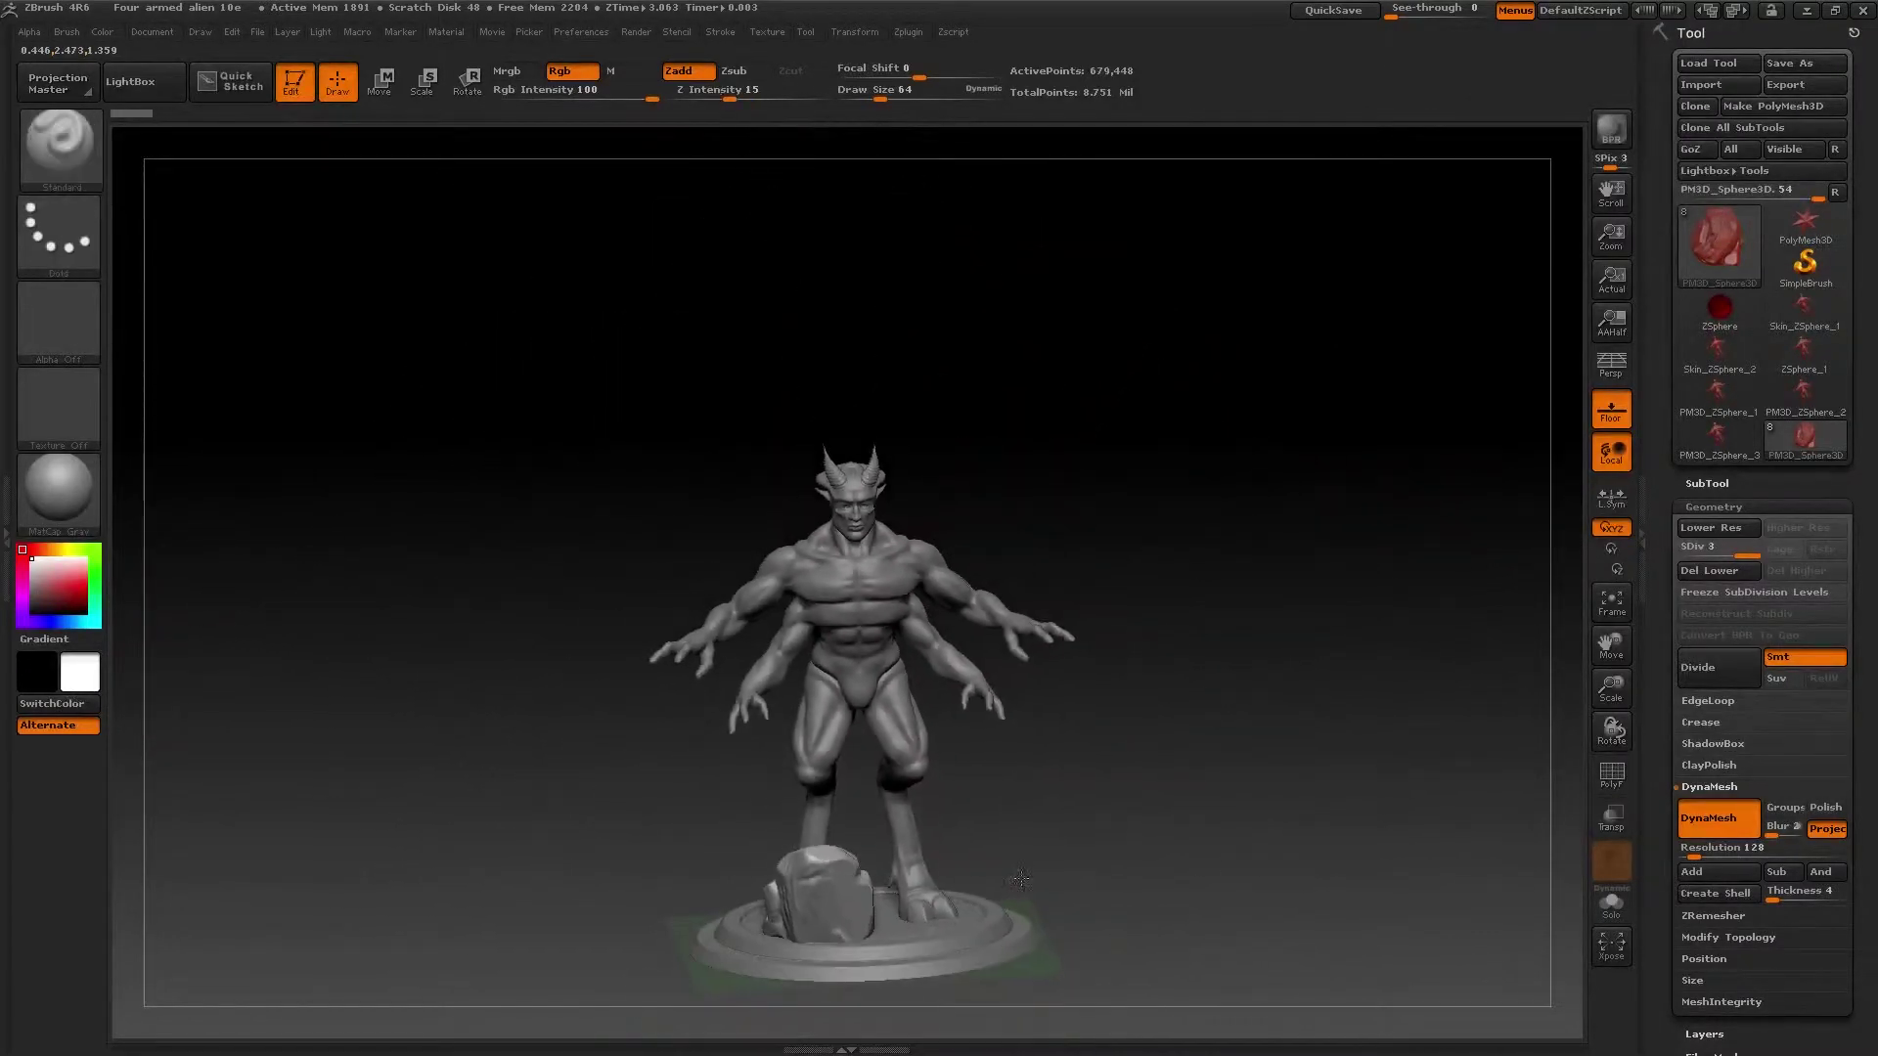
# - Examine the alien and its base from the back, front and side, and the upper body's muscles and horns
pyautogui.moveTo(1020, 868); pyautogui.dragTo(1246, 833)
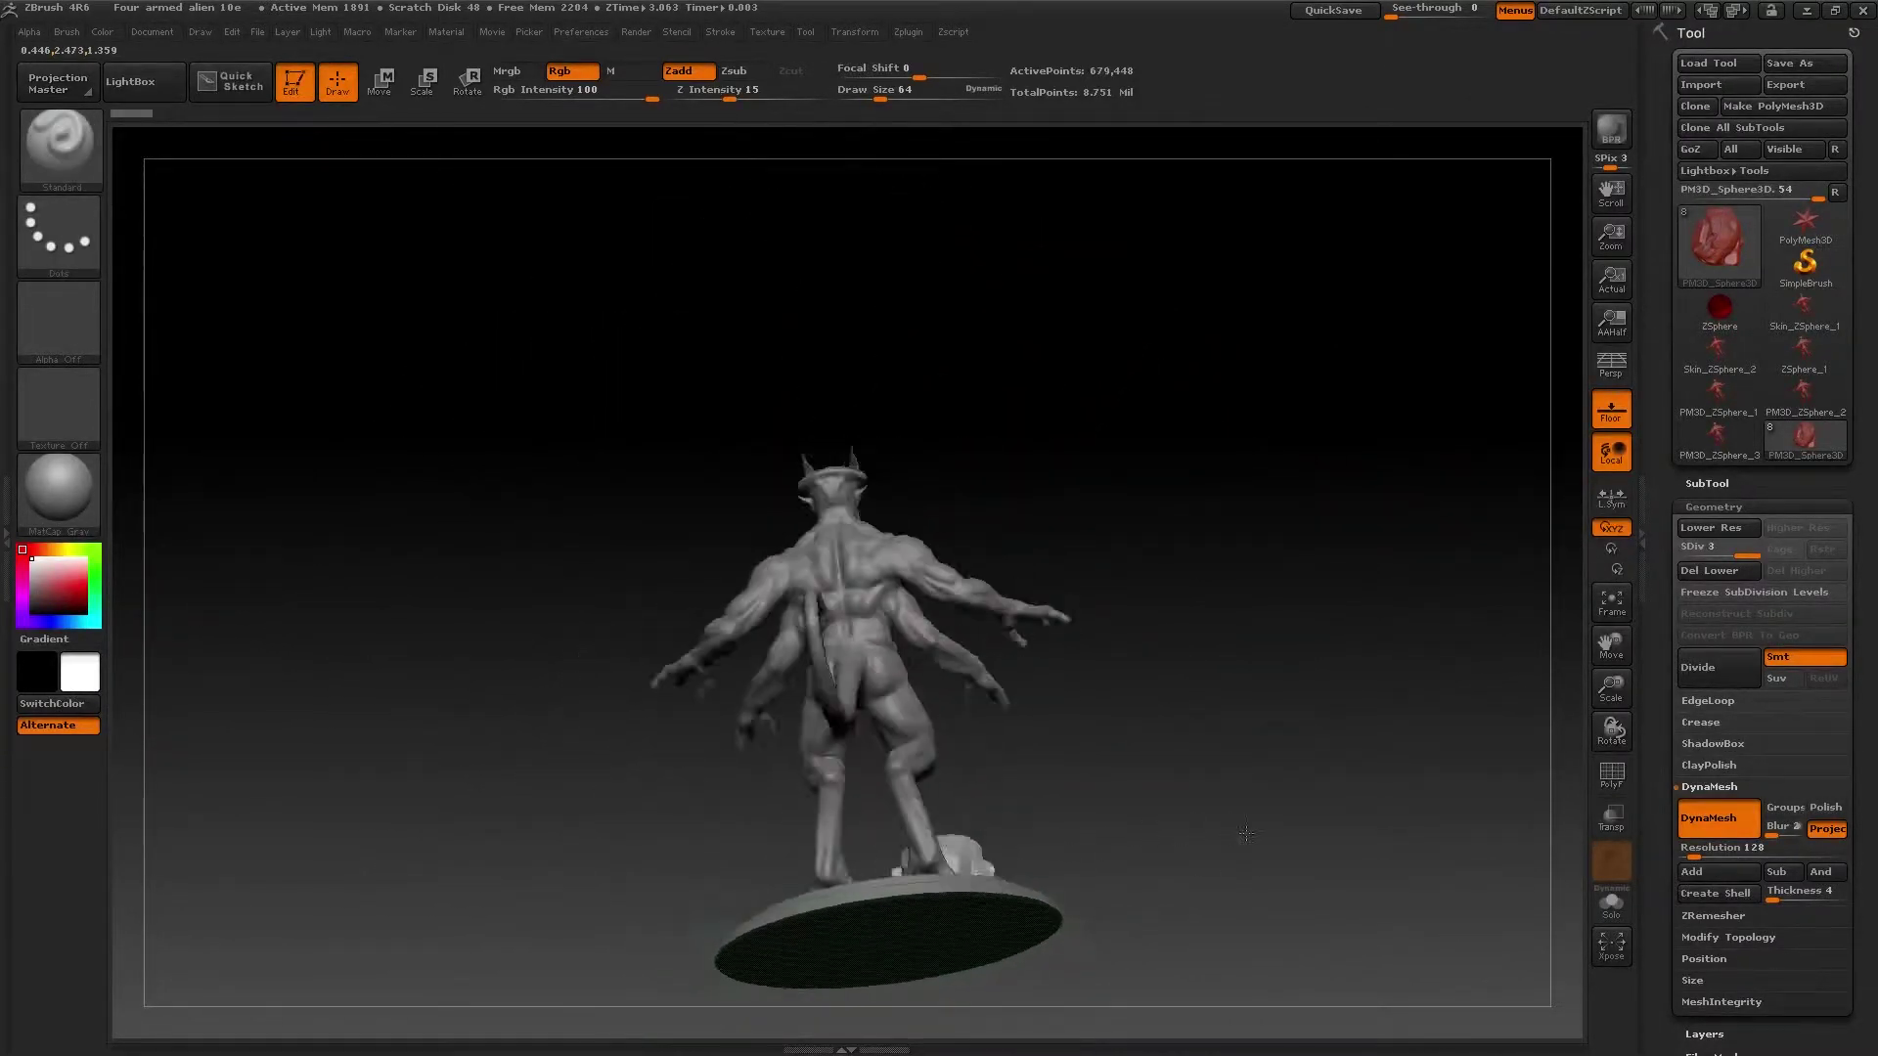
pyautogui.moveTo(1130, 868); pyautogui.dragTo(905, 557)
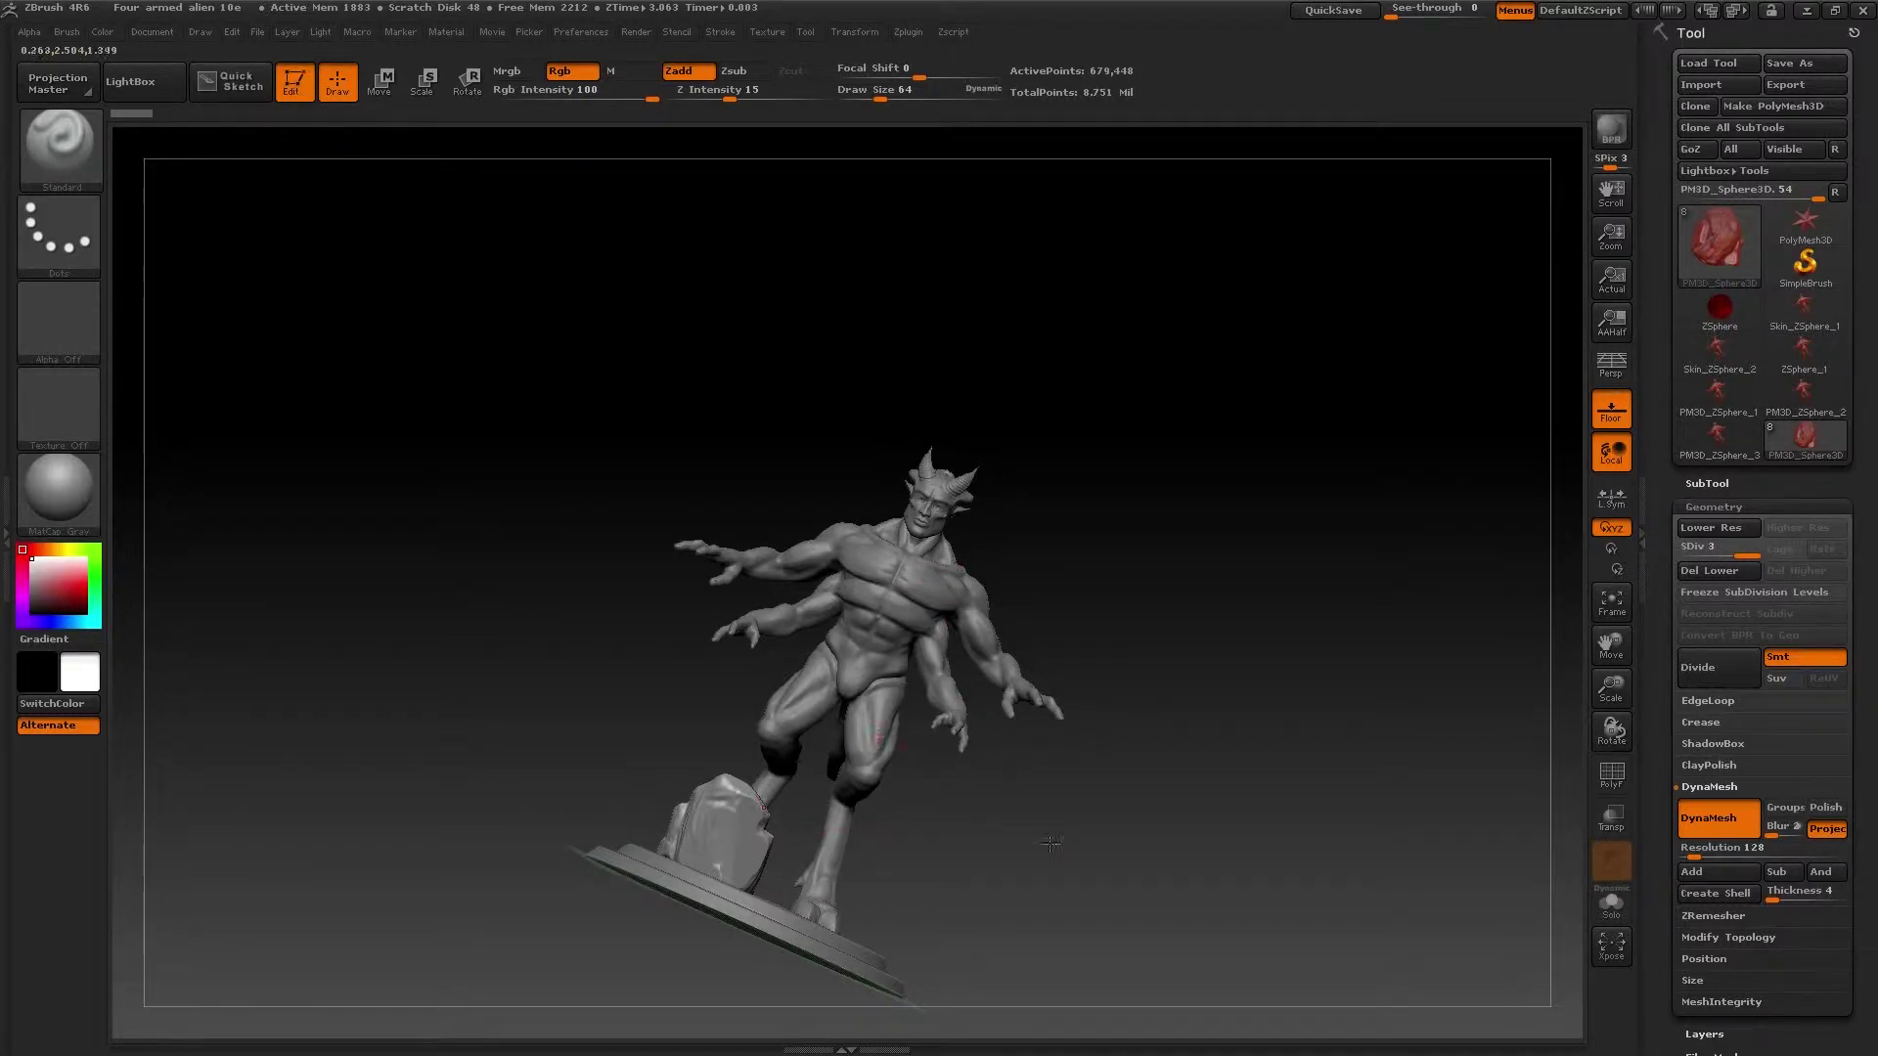
pyautogui.moveTo(1049, 843); pyautogui.dragTo(822, 657)
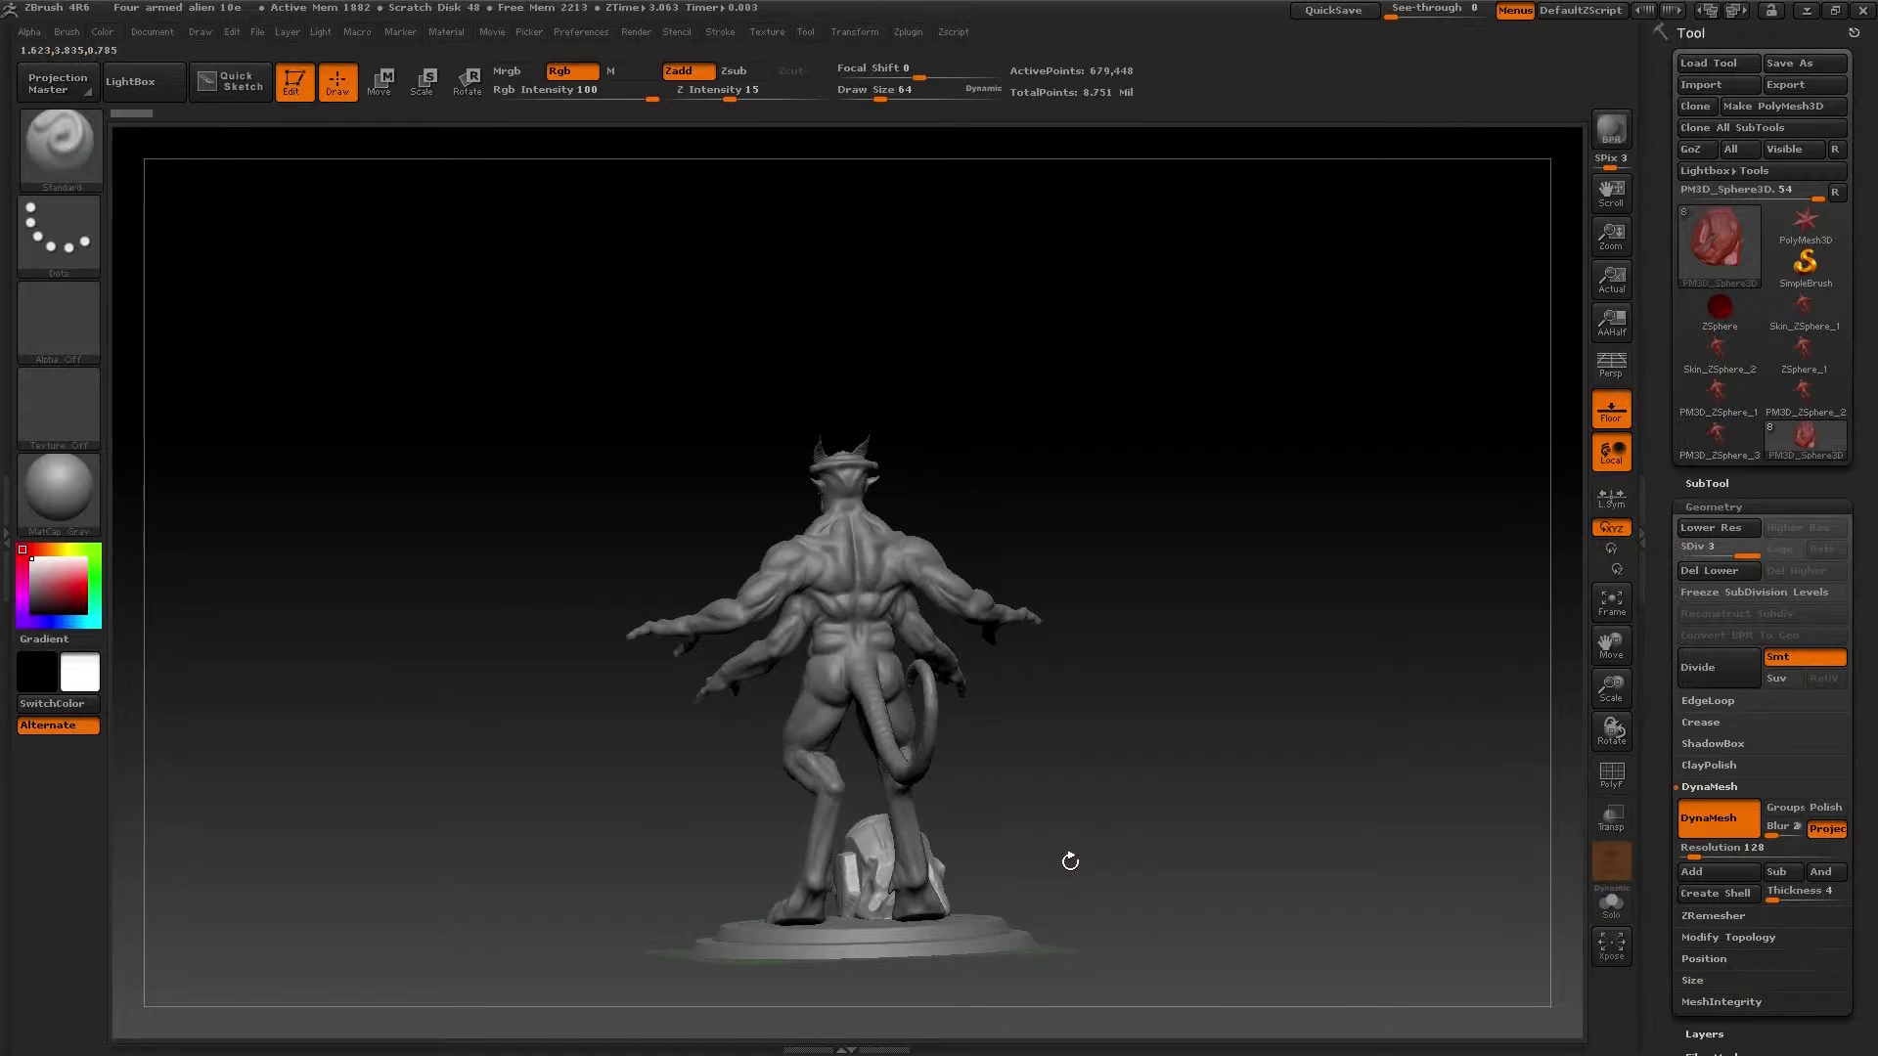
pyautogui.moveTo(1070, 861); pyautogui.dragTo(887, 898)
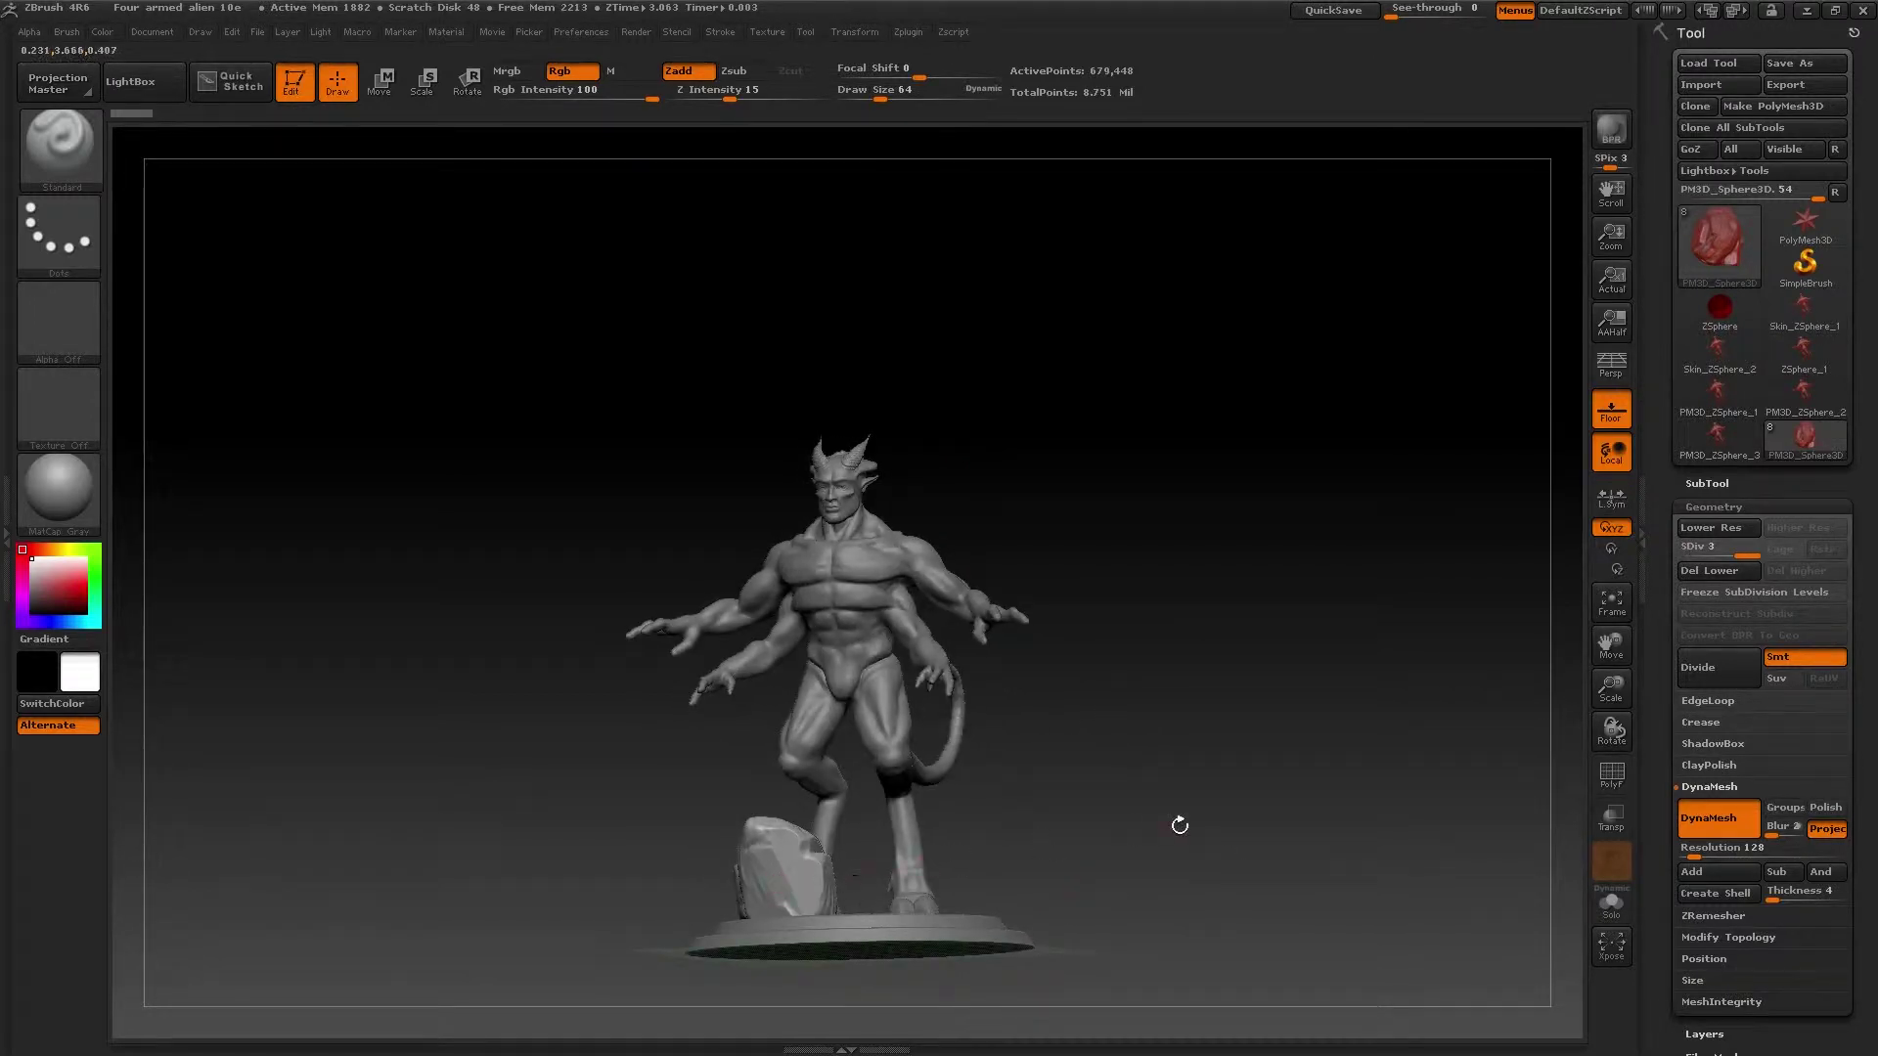
pyautogui.moveTo(1180, 825)
pyautogui.mouseDown()
pyautogui.moveTo(1178, 849)
pyautogui.moveTo(1075, 846)
pyautogui.moveTo(1070, 819)
pyautogui.mouseUp()
pyautogui.moveTo(1070, 819)
pyautogui.keyDown('ctrl'); pyautogui.mouseDown(button='right')
pyautogui.moveTo(1166, 832)
pyautogui.moveTo(886, 676)
pyautogui.mouseUp(button='right'); pyautogui.keyUp('ctrl')
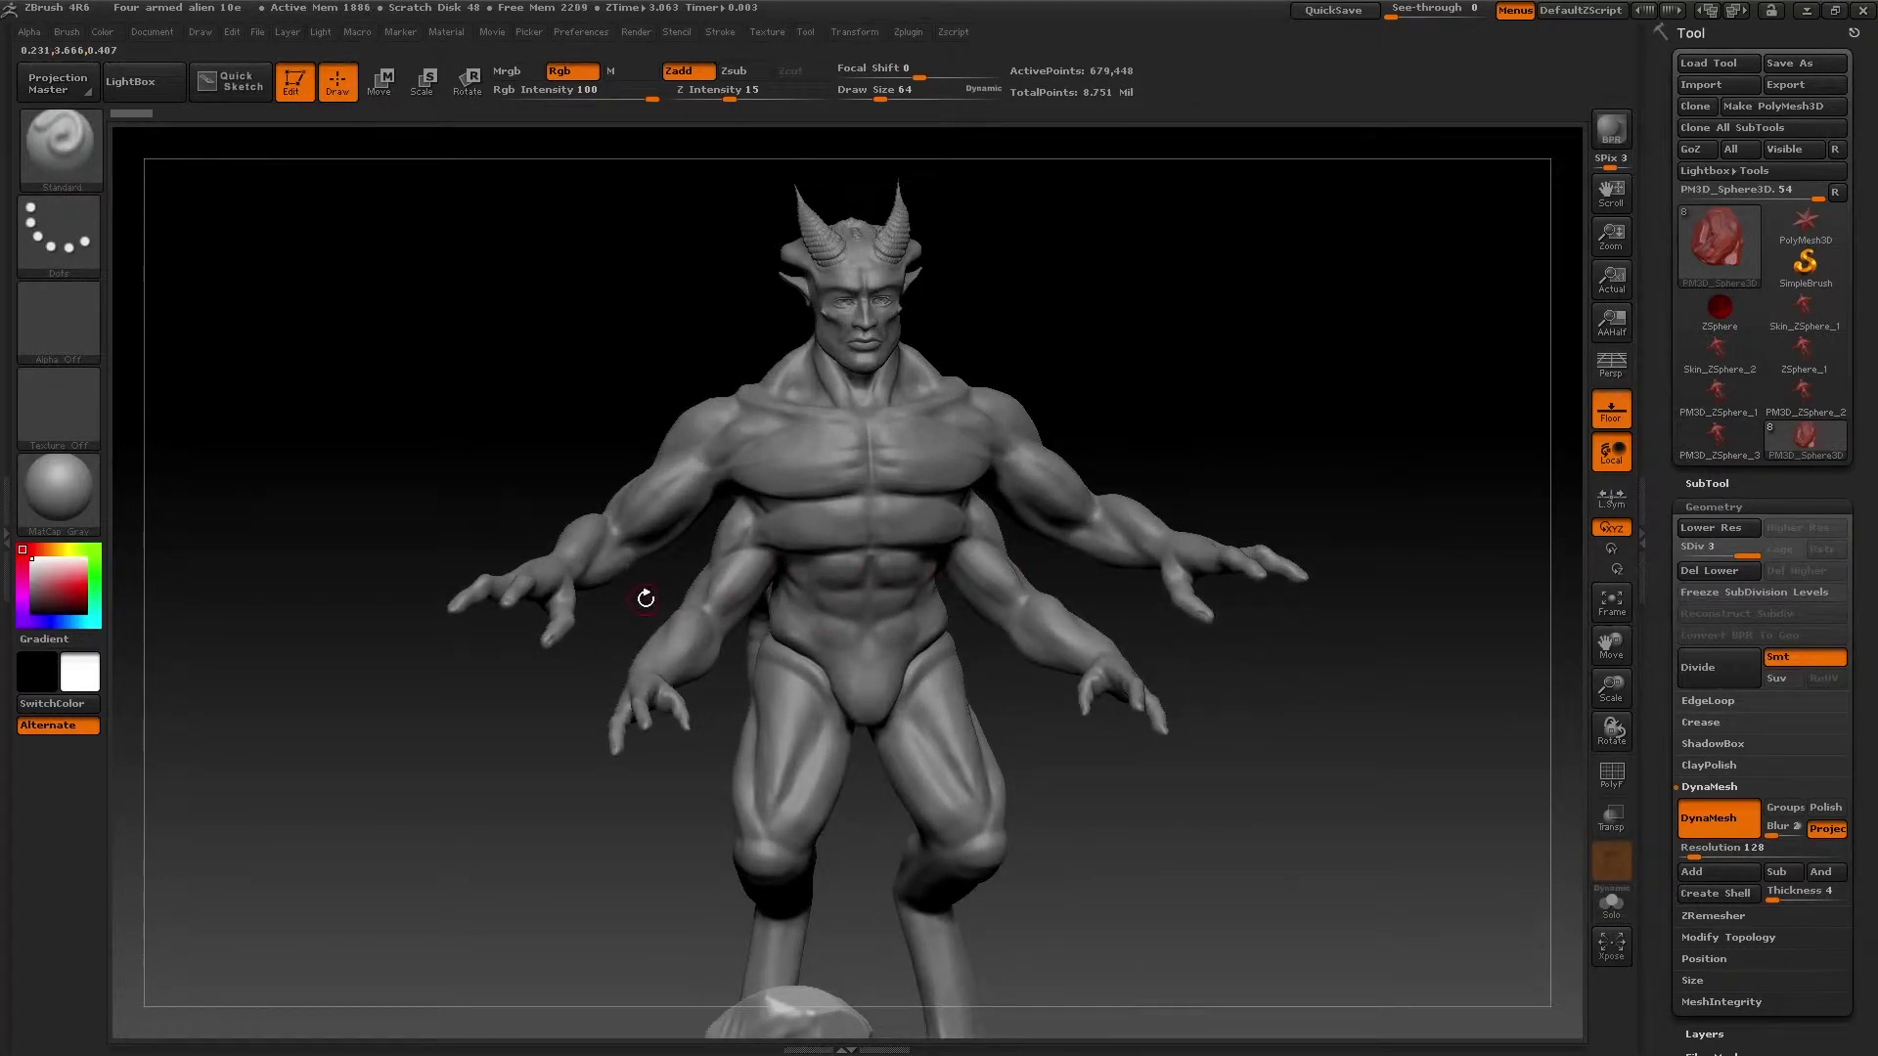
pyautogui.moveTo(516, 748); pyautogui.dragTo(440, 839)
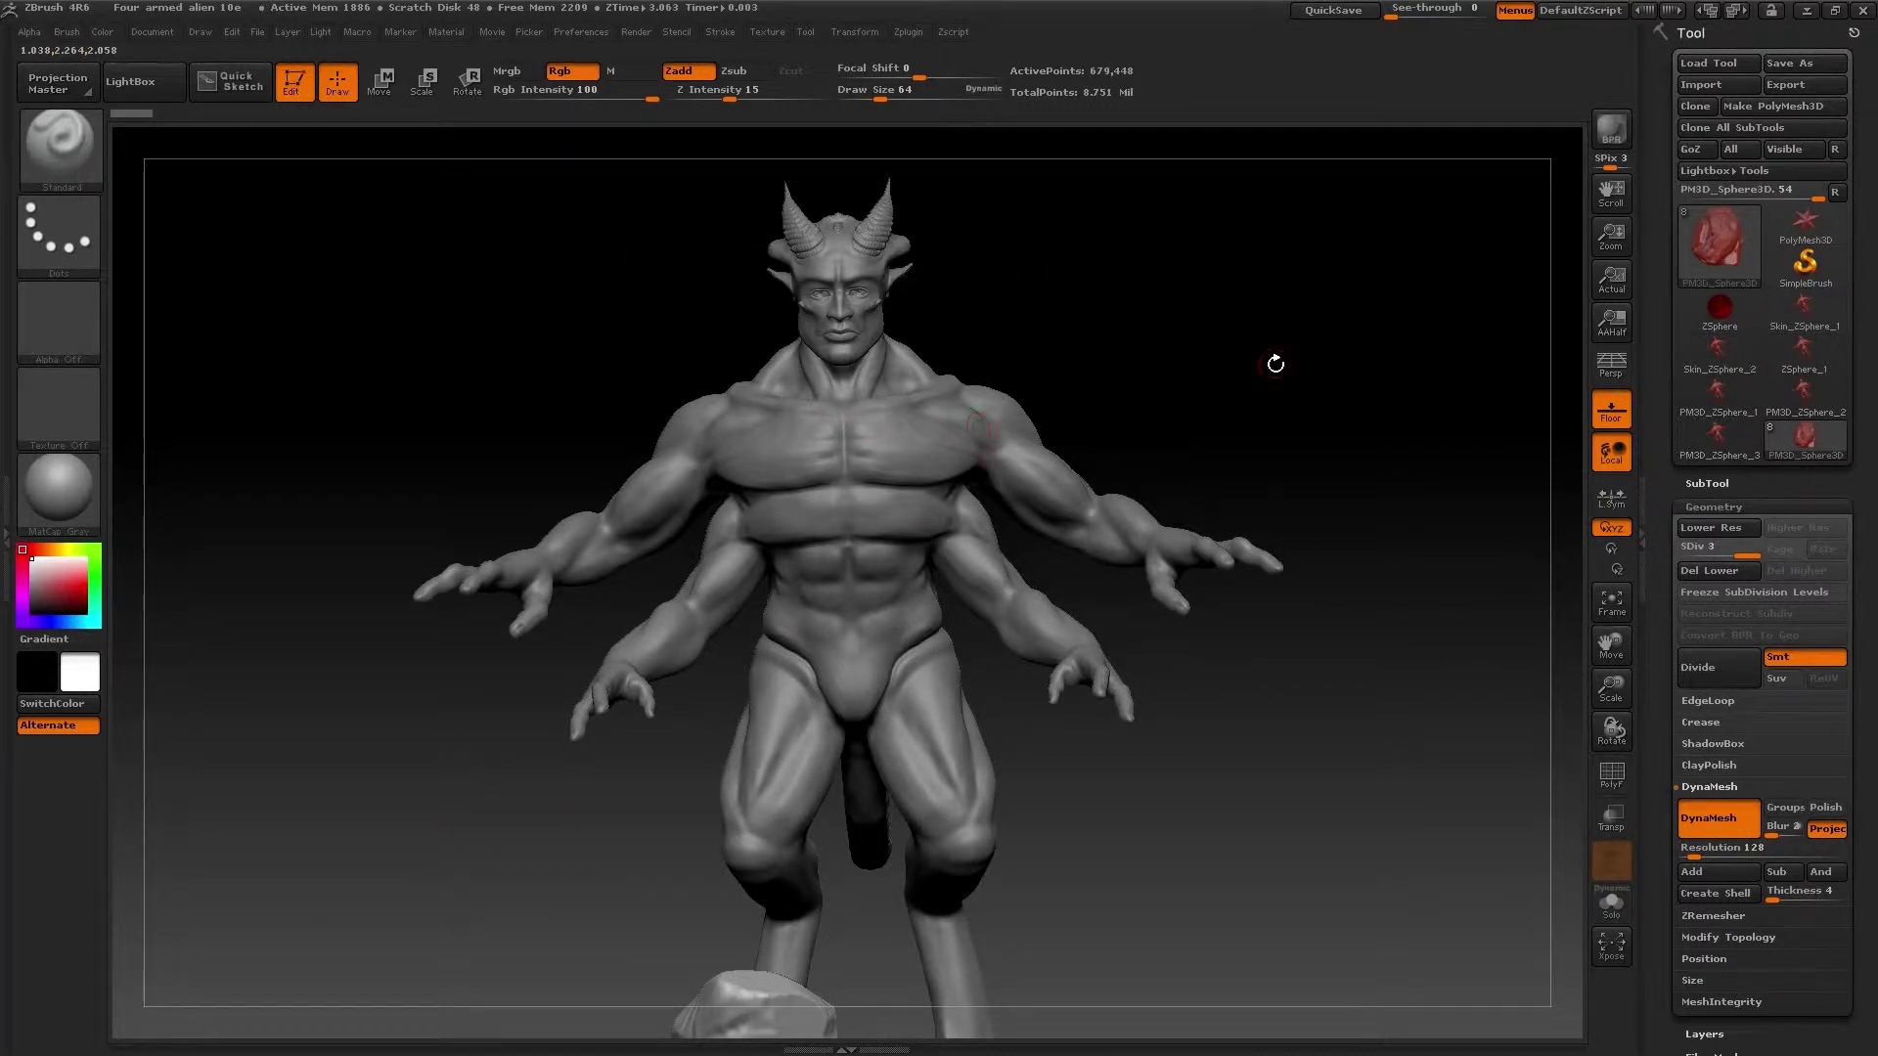
pyautogui.moveTo(1203, 358); pyautogui.dragTo(1195, 338)
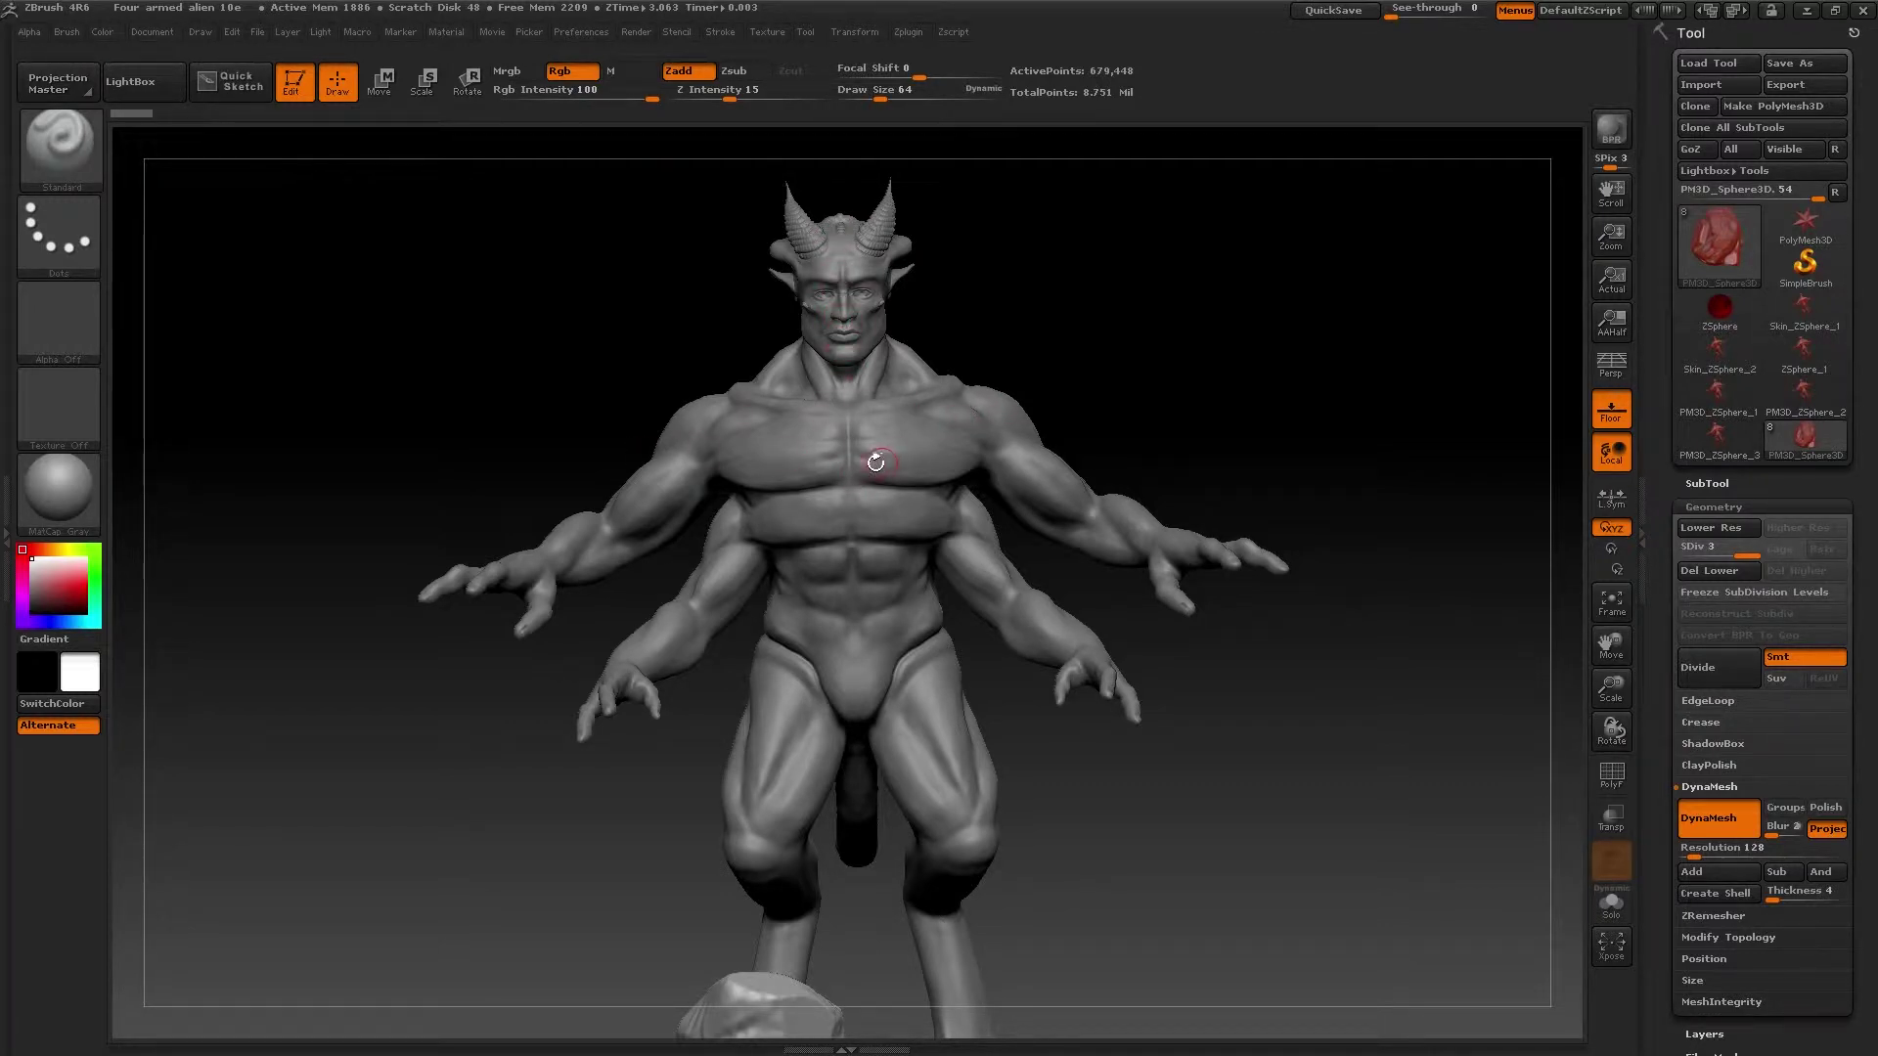
pyautogui.moveTo(1207, 444)
pyautogui.mouseDown()
pyautogui.moveTo(1160, 448)
pyautogui.moveTo(1224, 447)
pyautogui.mouseUp()
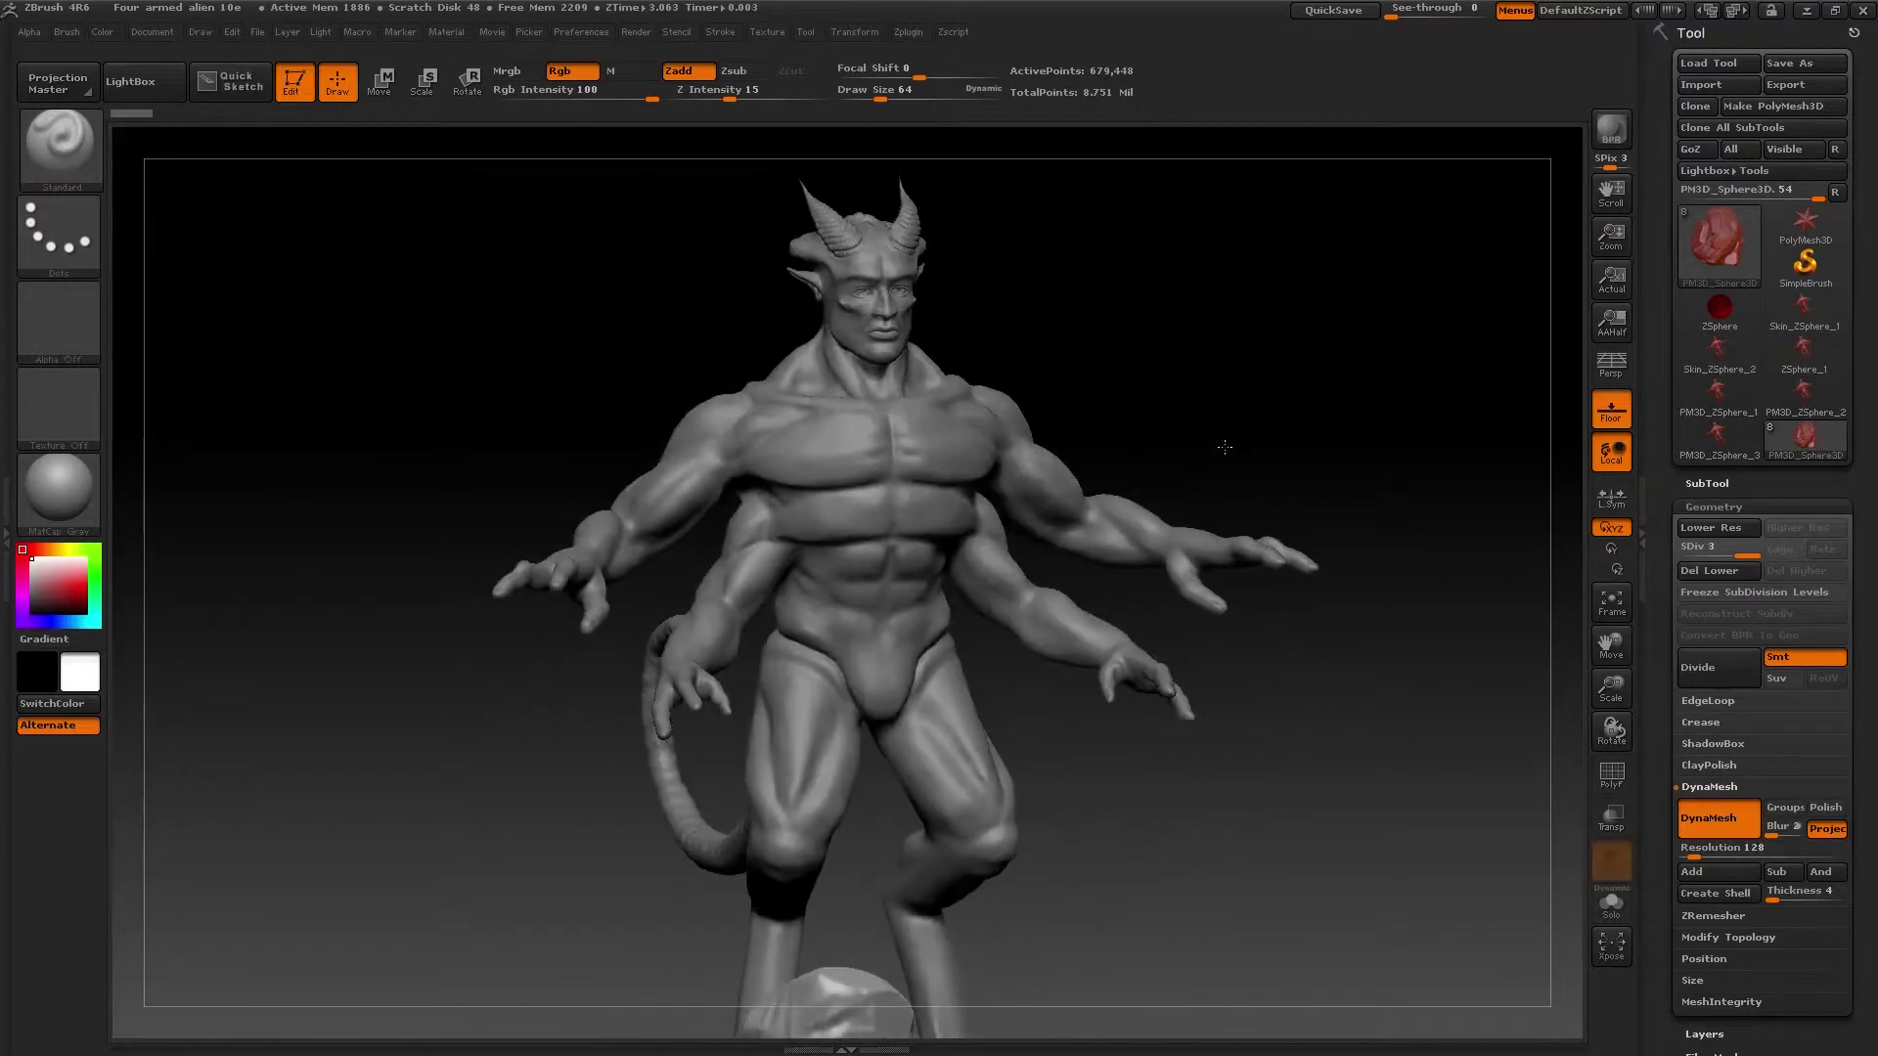
pyautogui.moveTo(381, 402); pyautogui.dragTo(360, 407)
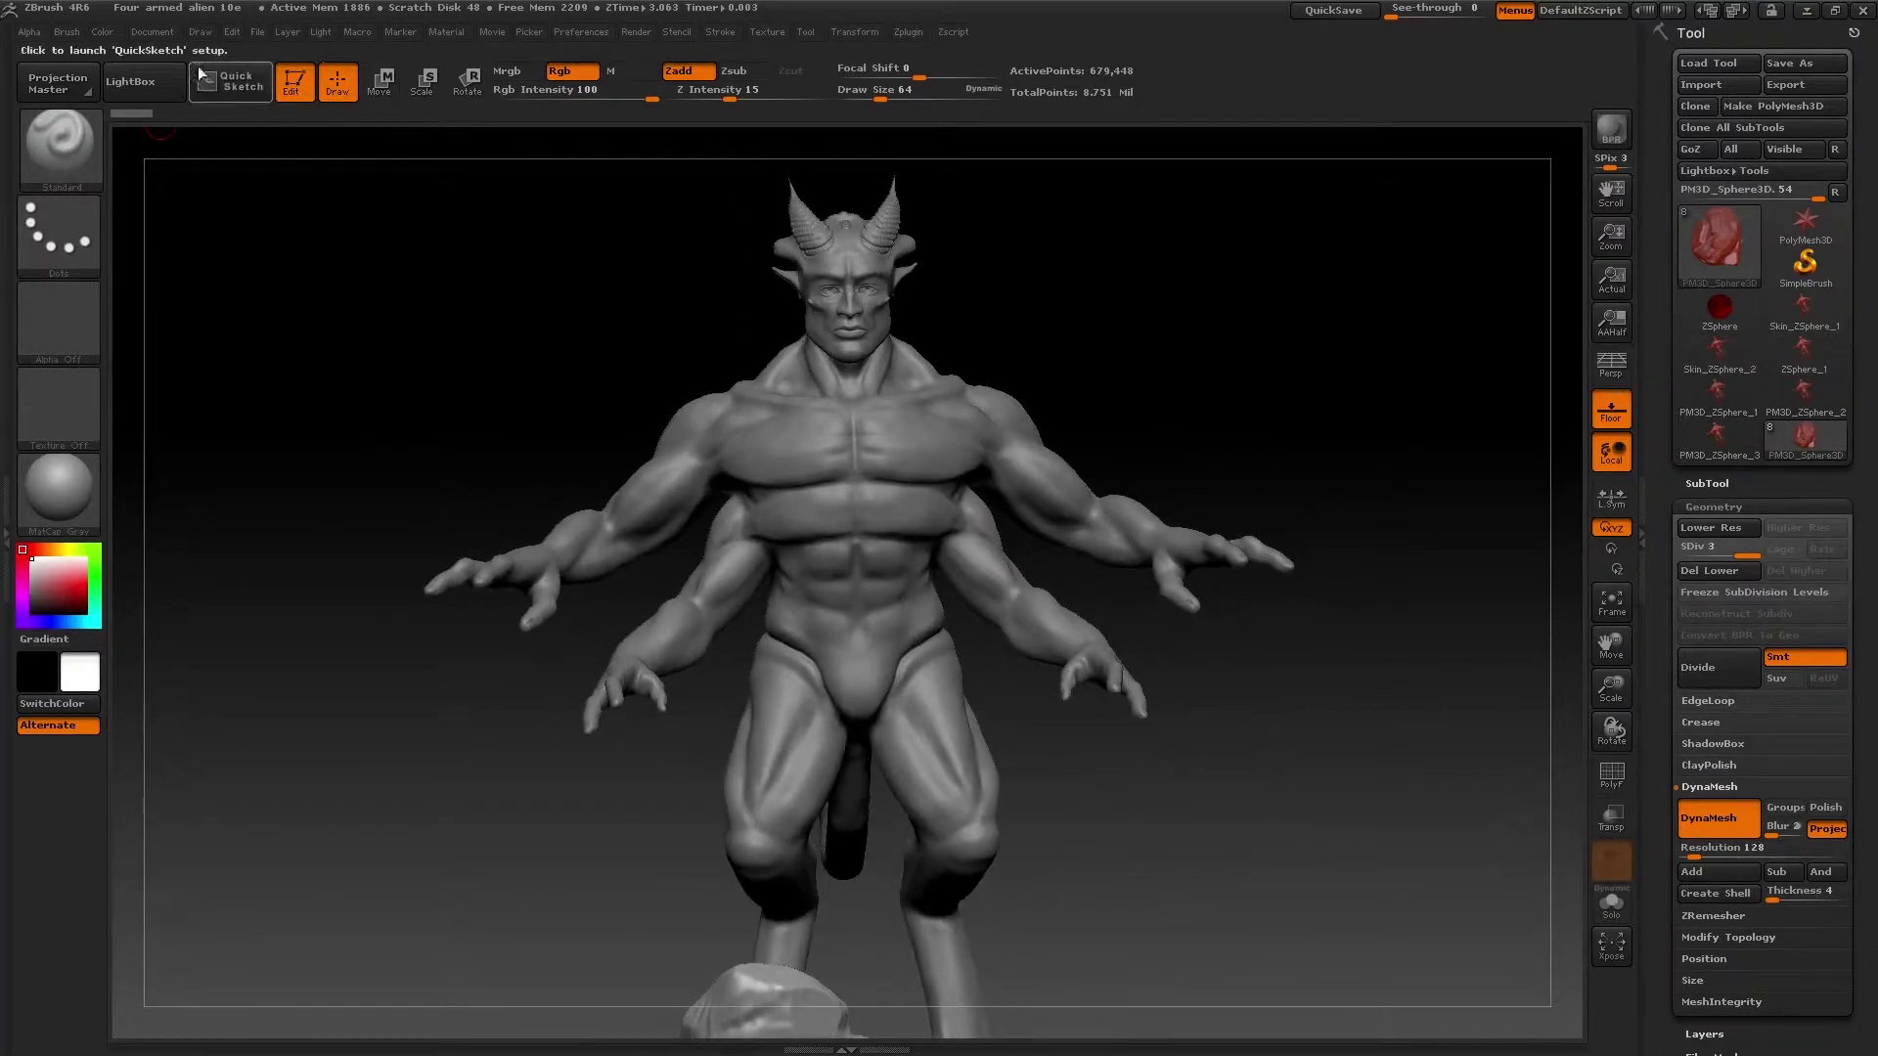
# - Open the project Four armed alien 10g alt pose.ZPR, discarding the changes to the current project
pyautogui.click(257, 31)
pyautogui.click(311, 71)
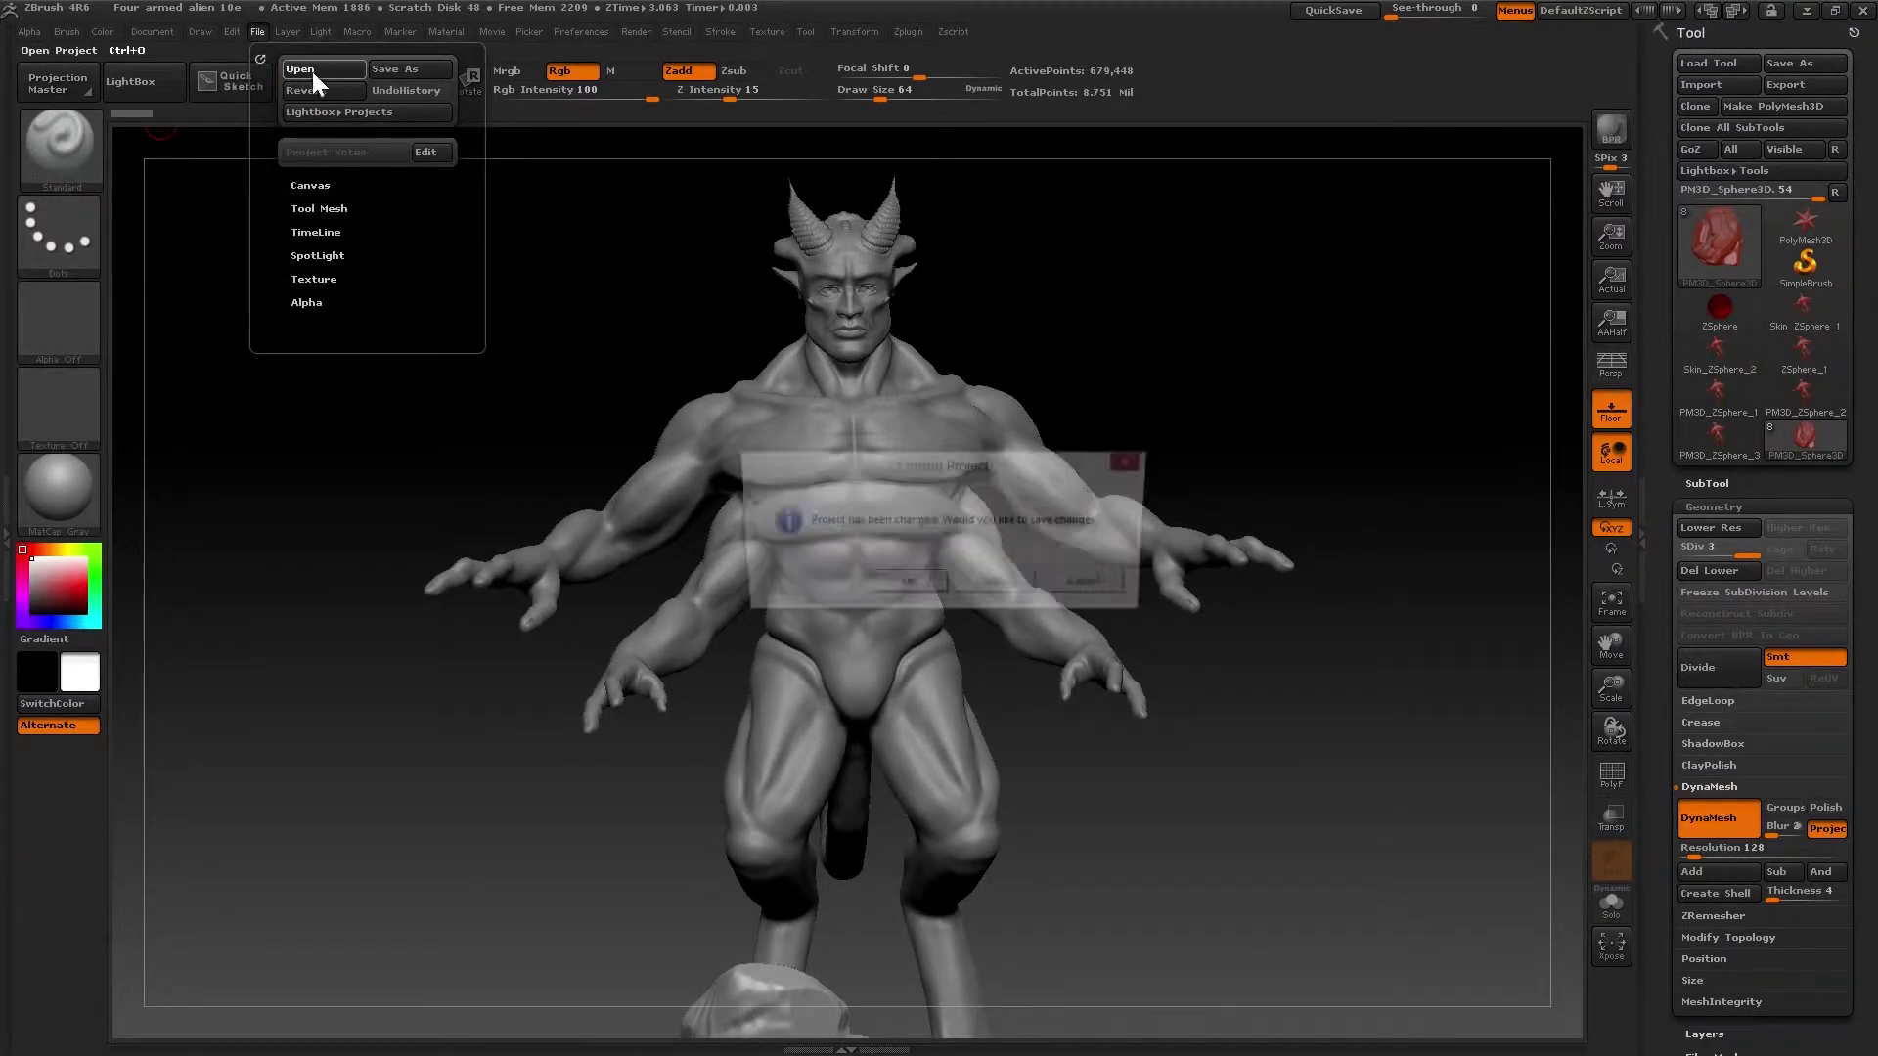
pyautogui.click(1000, 586)
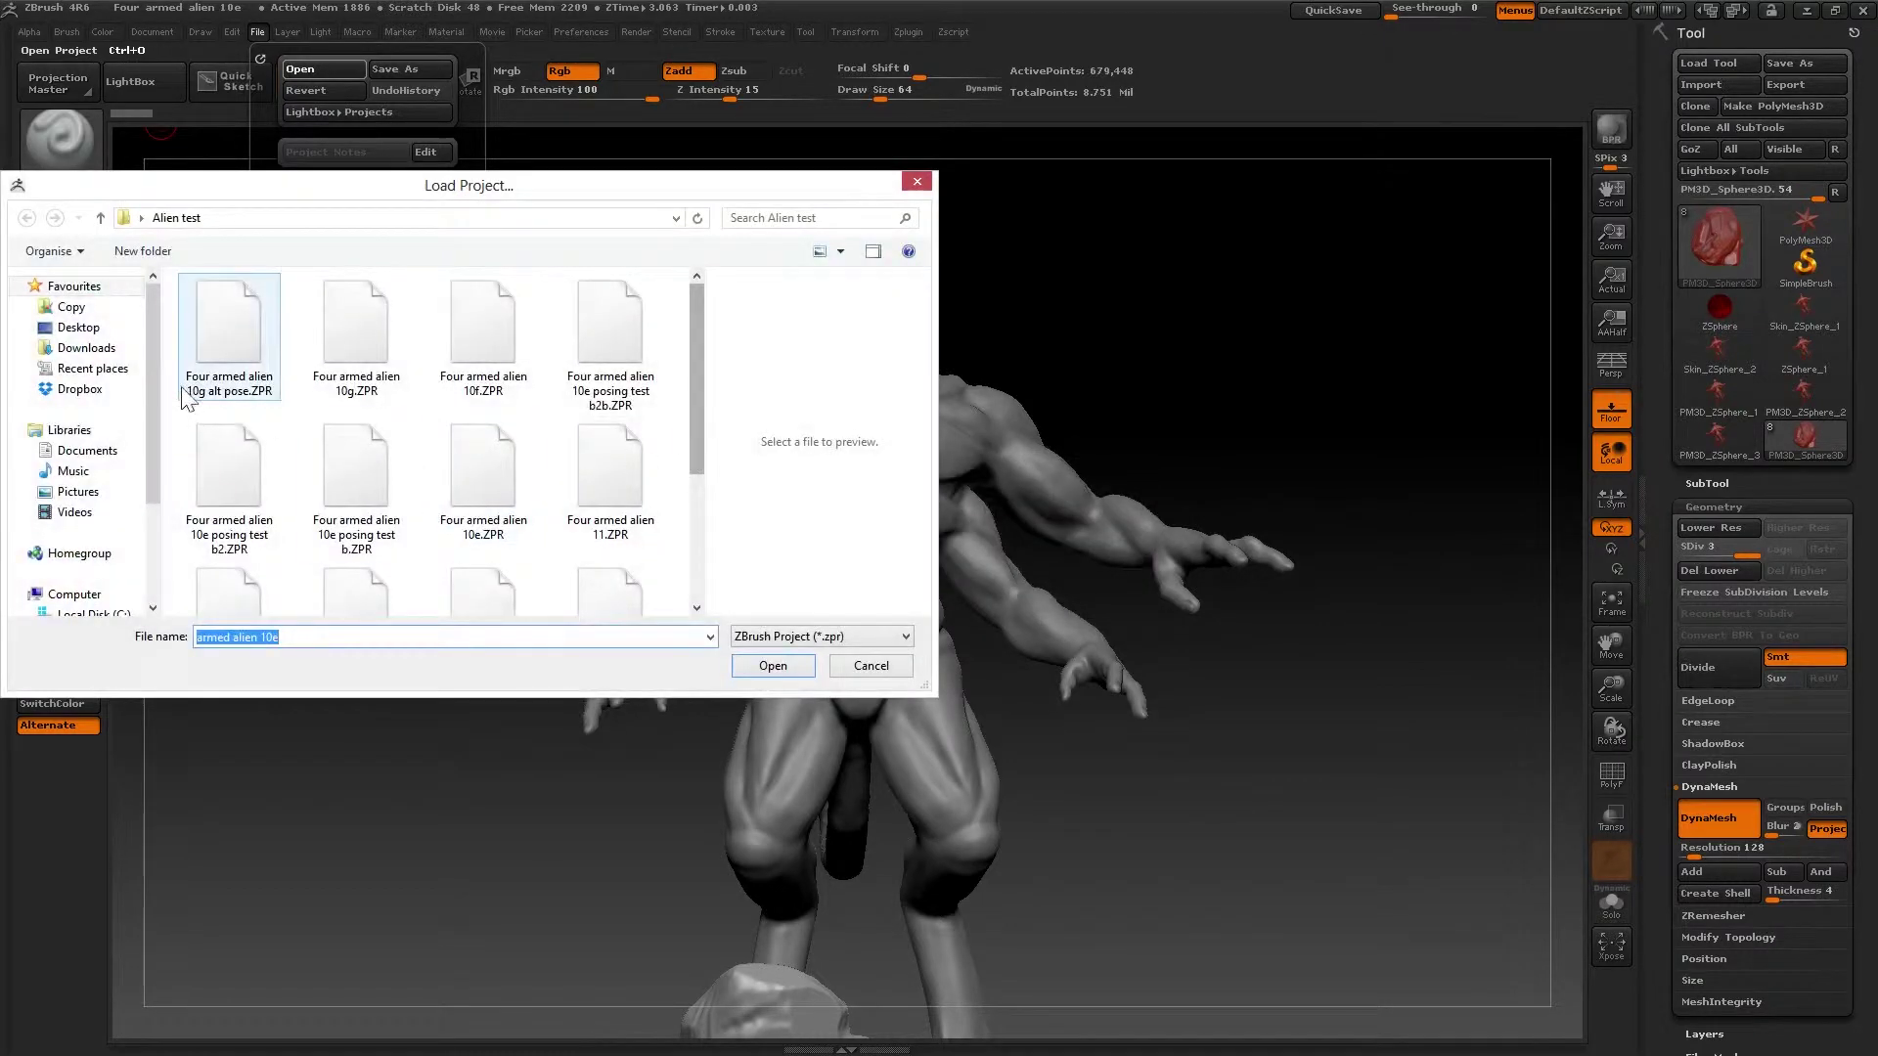
pyautogui.click(241, 342)
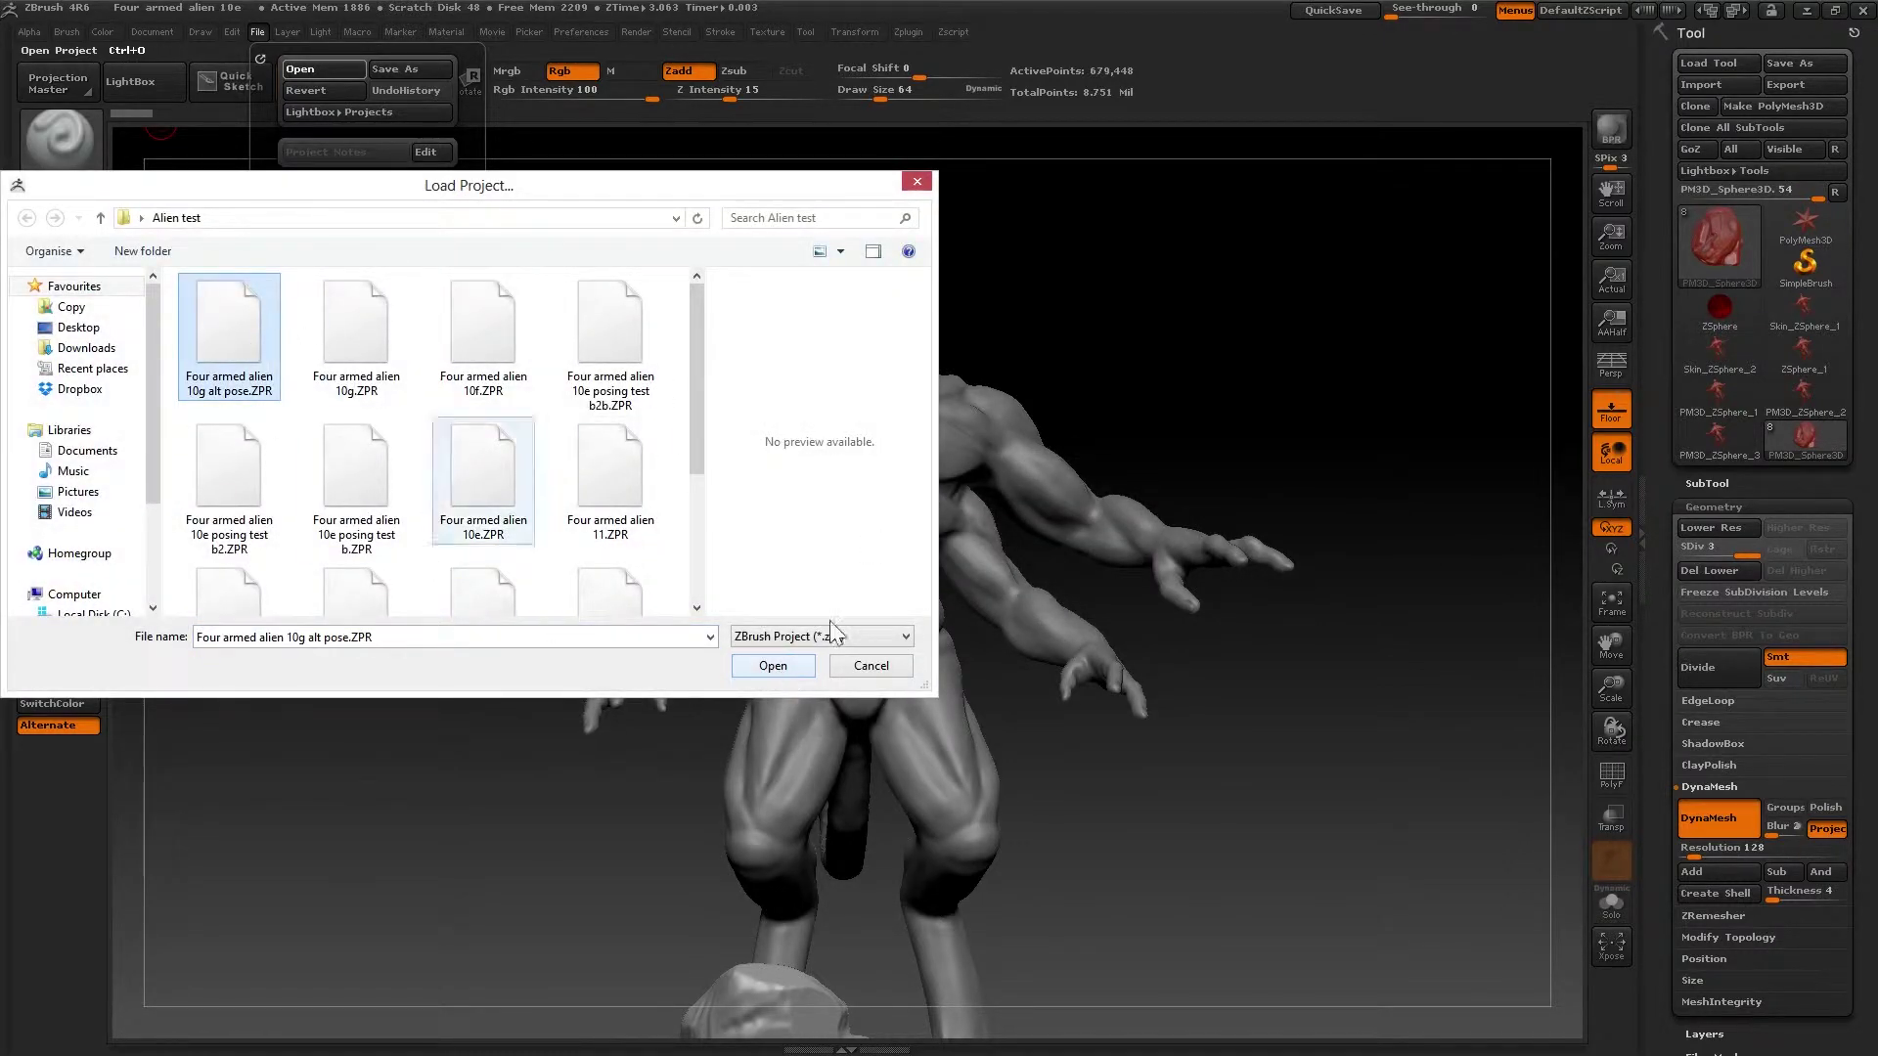
pyautogui.click(758, 669)
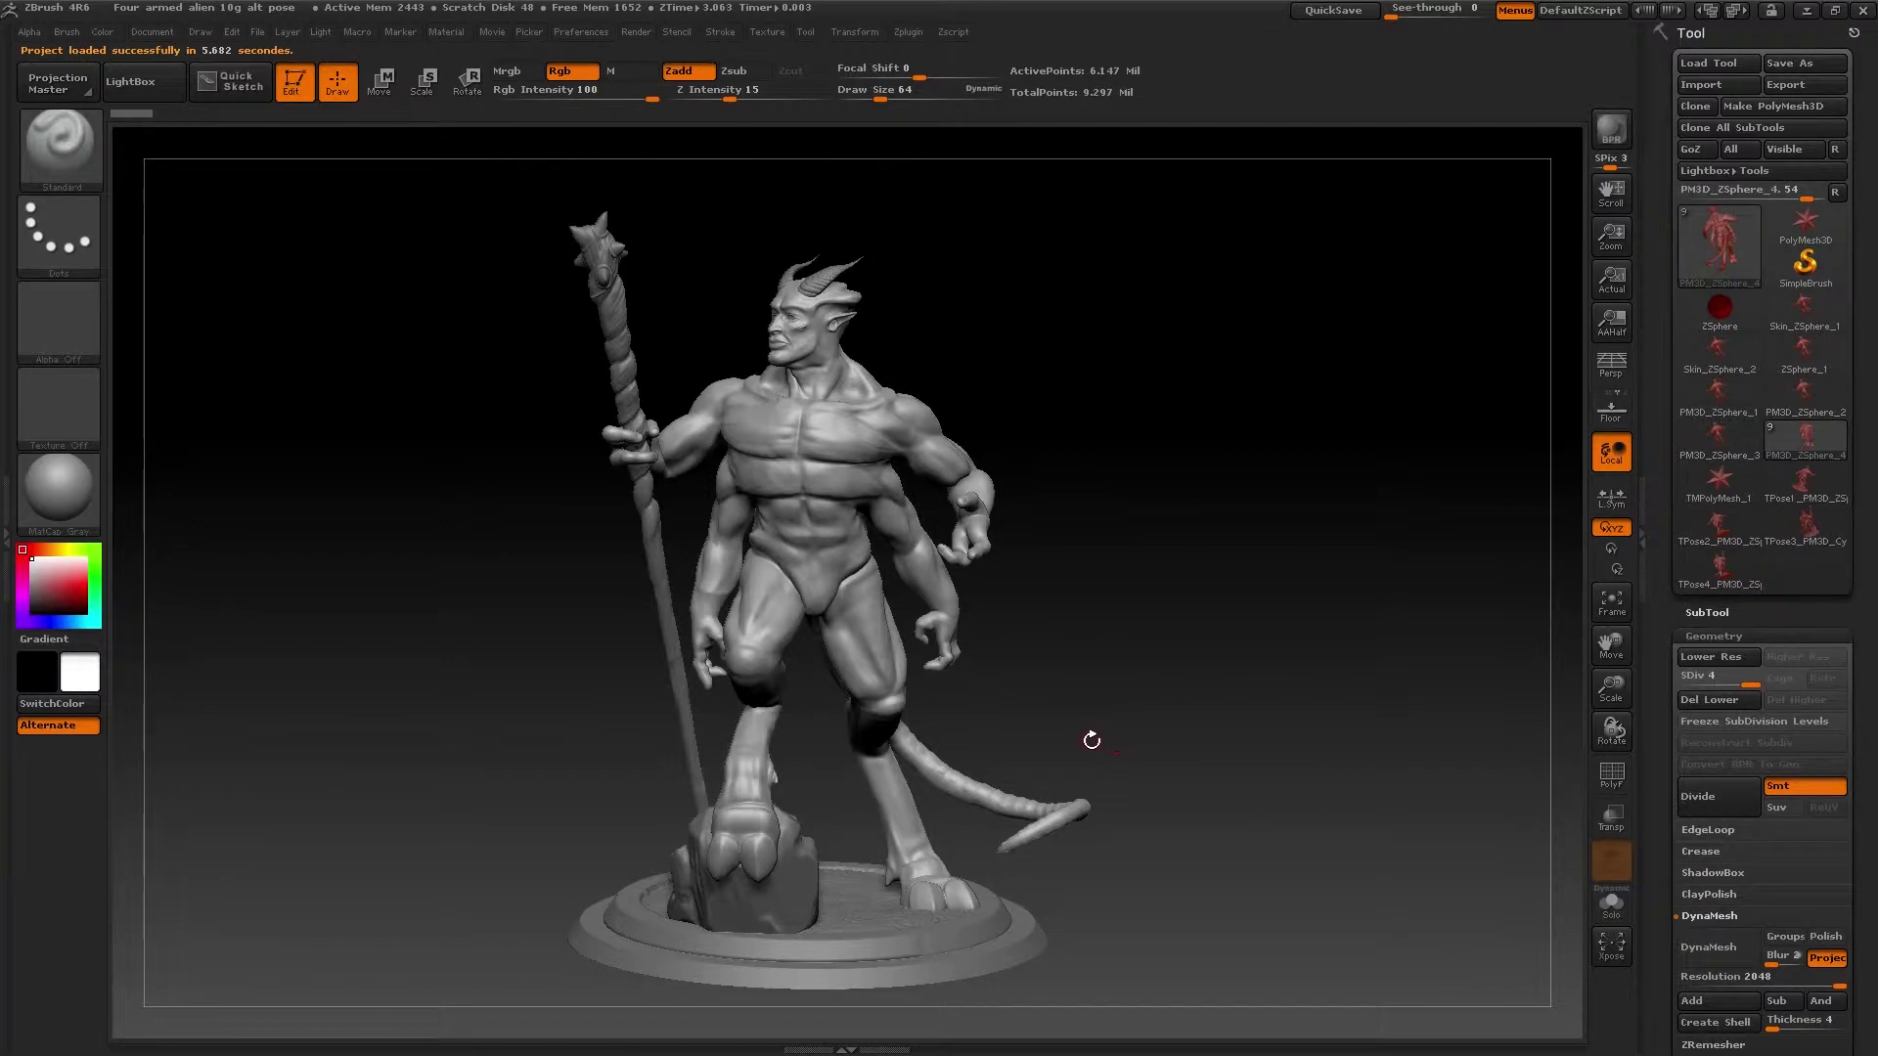
# - Examine the posed alien holding its staff, with one foot on the rock, from the front and back
pyautogui.moveTo(1176, 827)
pyautogui.mouseDown()
pyautogui.moveTo(1262, 841)
pyautogui.moveTo(1183, 852)
pyautogui.mouseUp()
pyautogui.moveTo(1137, 951); pyautogui.dragTo(1107, 910)
pyautogui.moveTo(1199, 778)
pyautogui.mouseDown()
pyautogui.moveTo(989, 818)
pyautogui.moveTo(1064, 767)
pyautogui.moveTo(1132, 822)
pyautogui.moveTo(1056, 642)
pyautogui.moveTo(1075, 616)
pyautogui.mouseUp()
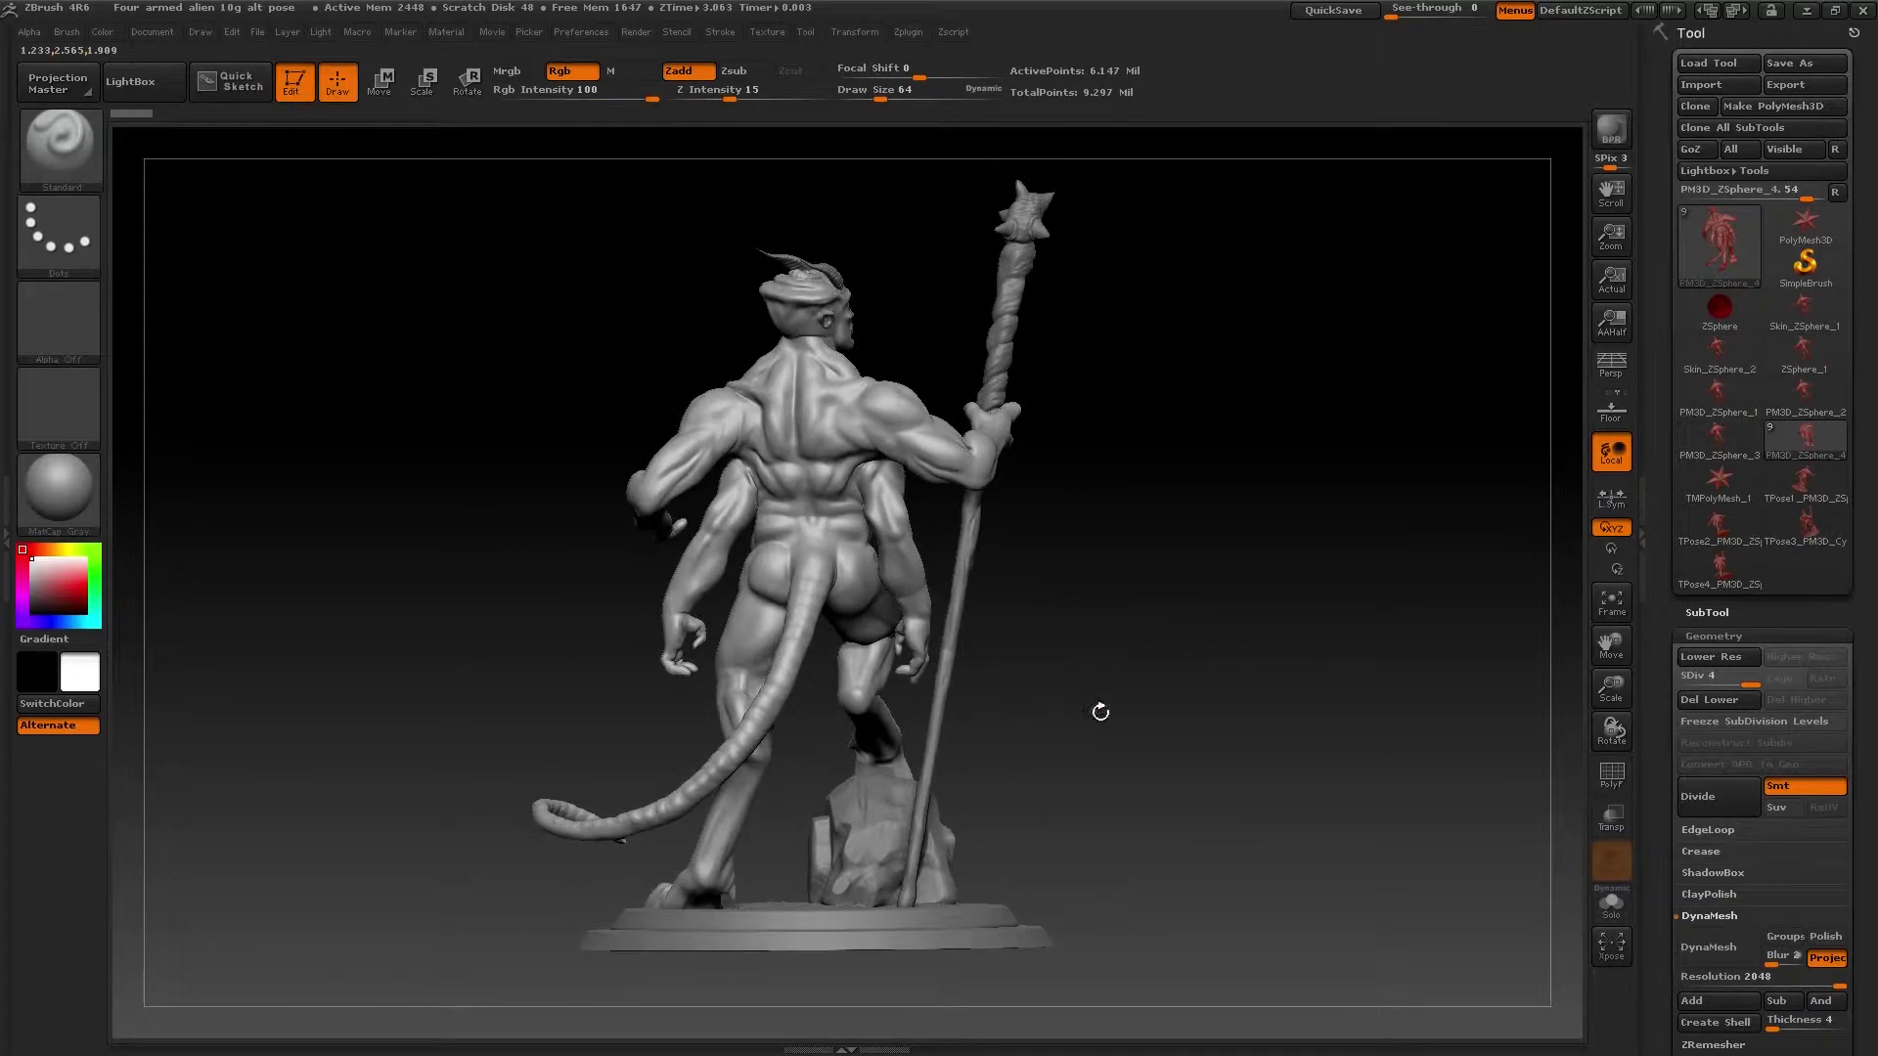
pyautogui.moveTo(1148, 854)
pyautogui.mouseDown()
pyautogui.moveTo(1115, 847)
pyautogui.moveTo(1155, 866)
pyautogui.mouseUp()
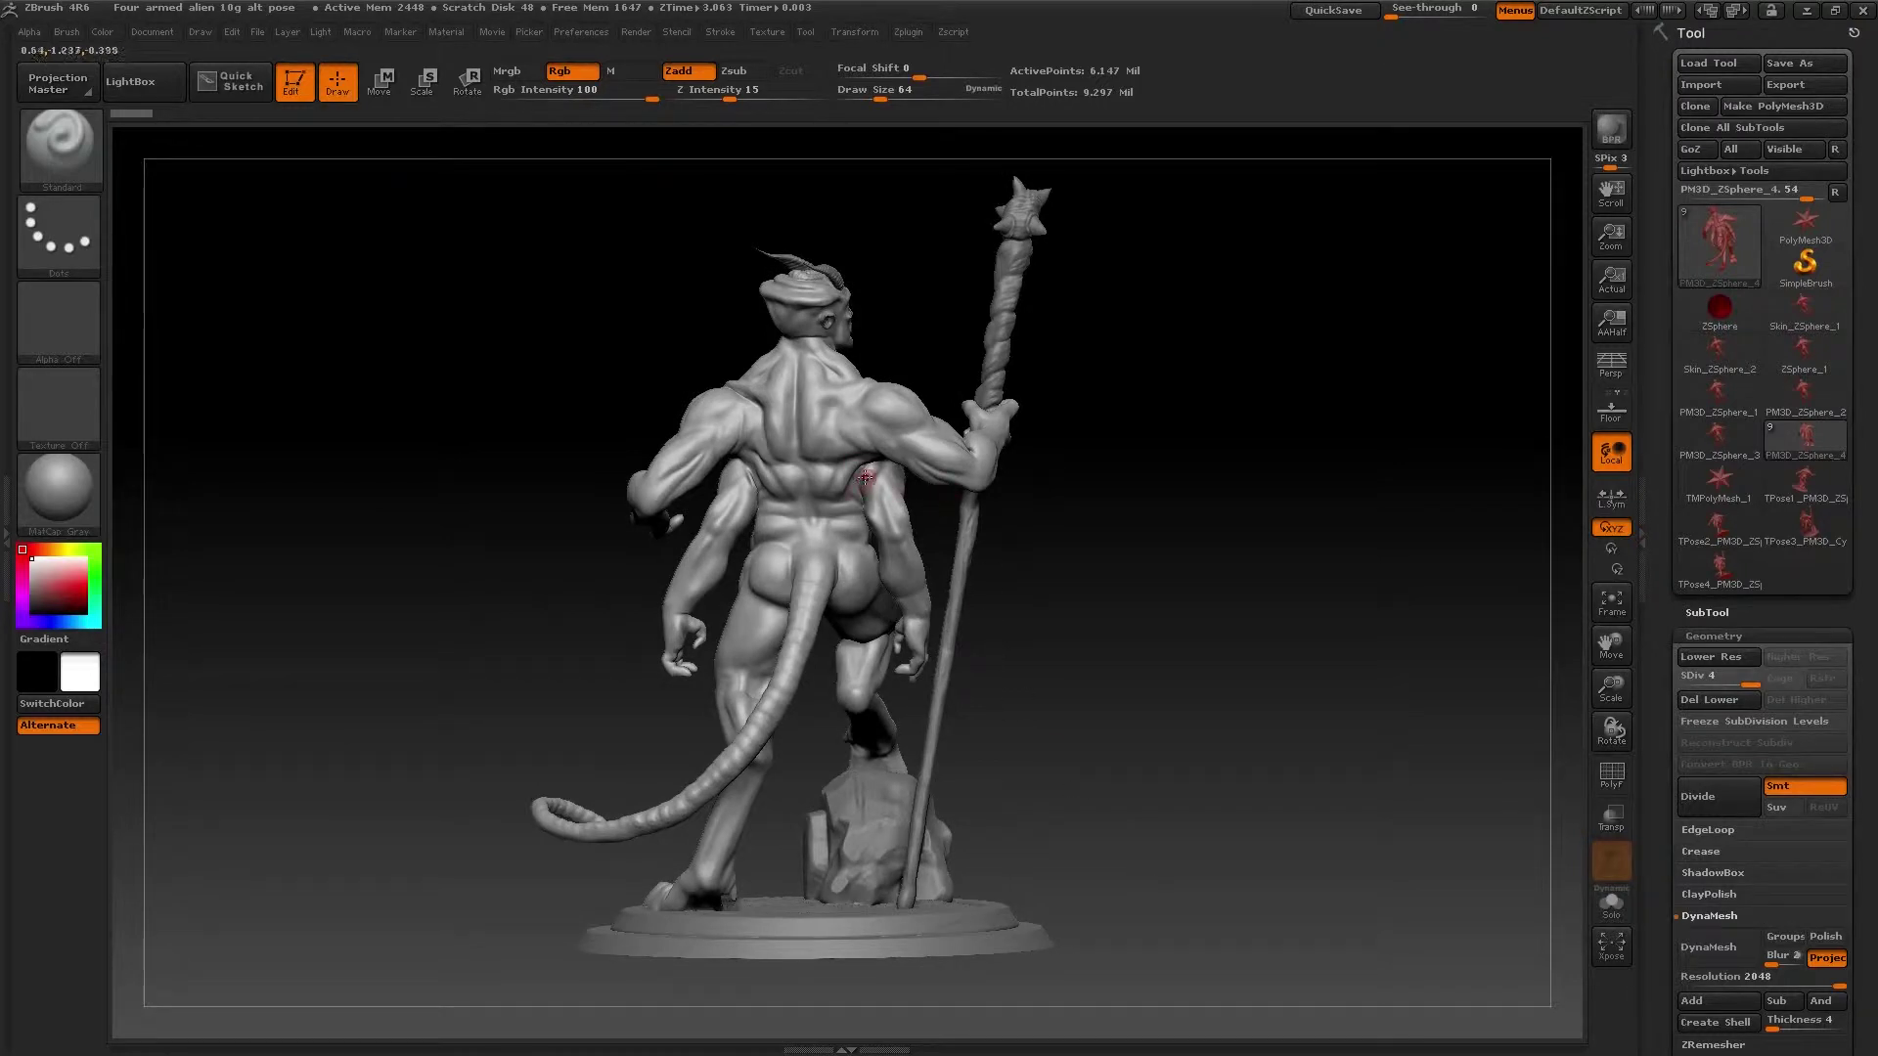
pyautogui.moveTo(1145, 617)
pyautogui.mouseDown()
pyautogui.moveTo(1040, 532)
pyautogui.moveTo(975, 514)
pyautogui.mouseUp()
pyautogui.moveTo(1139, 620); pyautogui.dragTo(1098, 624)
pyautogui.moveTo(1291, 670)
pyautogui.mouseDown()
pyautogui.moveTo(1232, 712)
pyautogui.moveTo(910, 523)
pyautogui.mouseUp()
pyautogui.moveTo(1167, 620); pyautogui.dragTo(1172, 622)
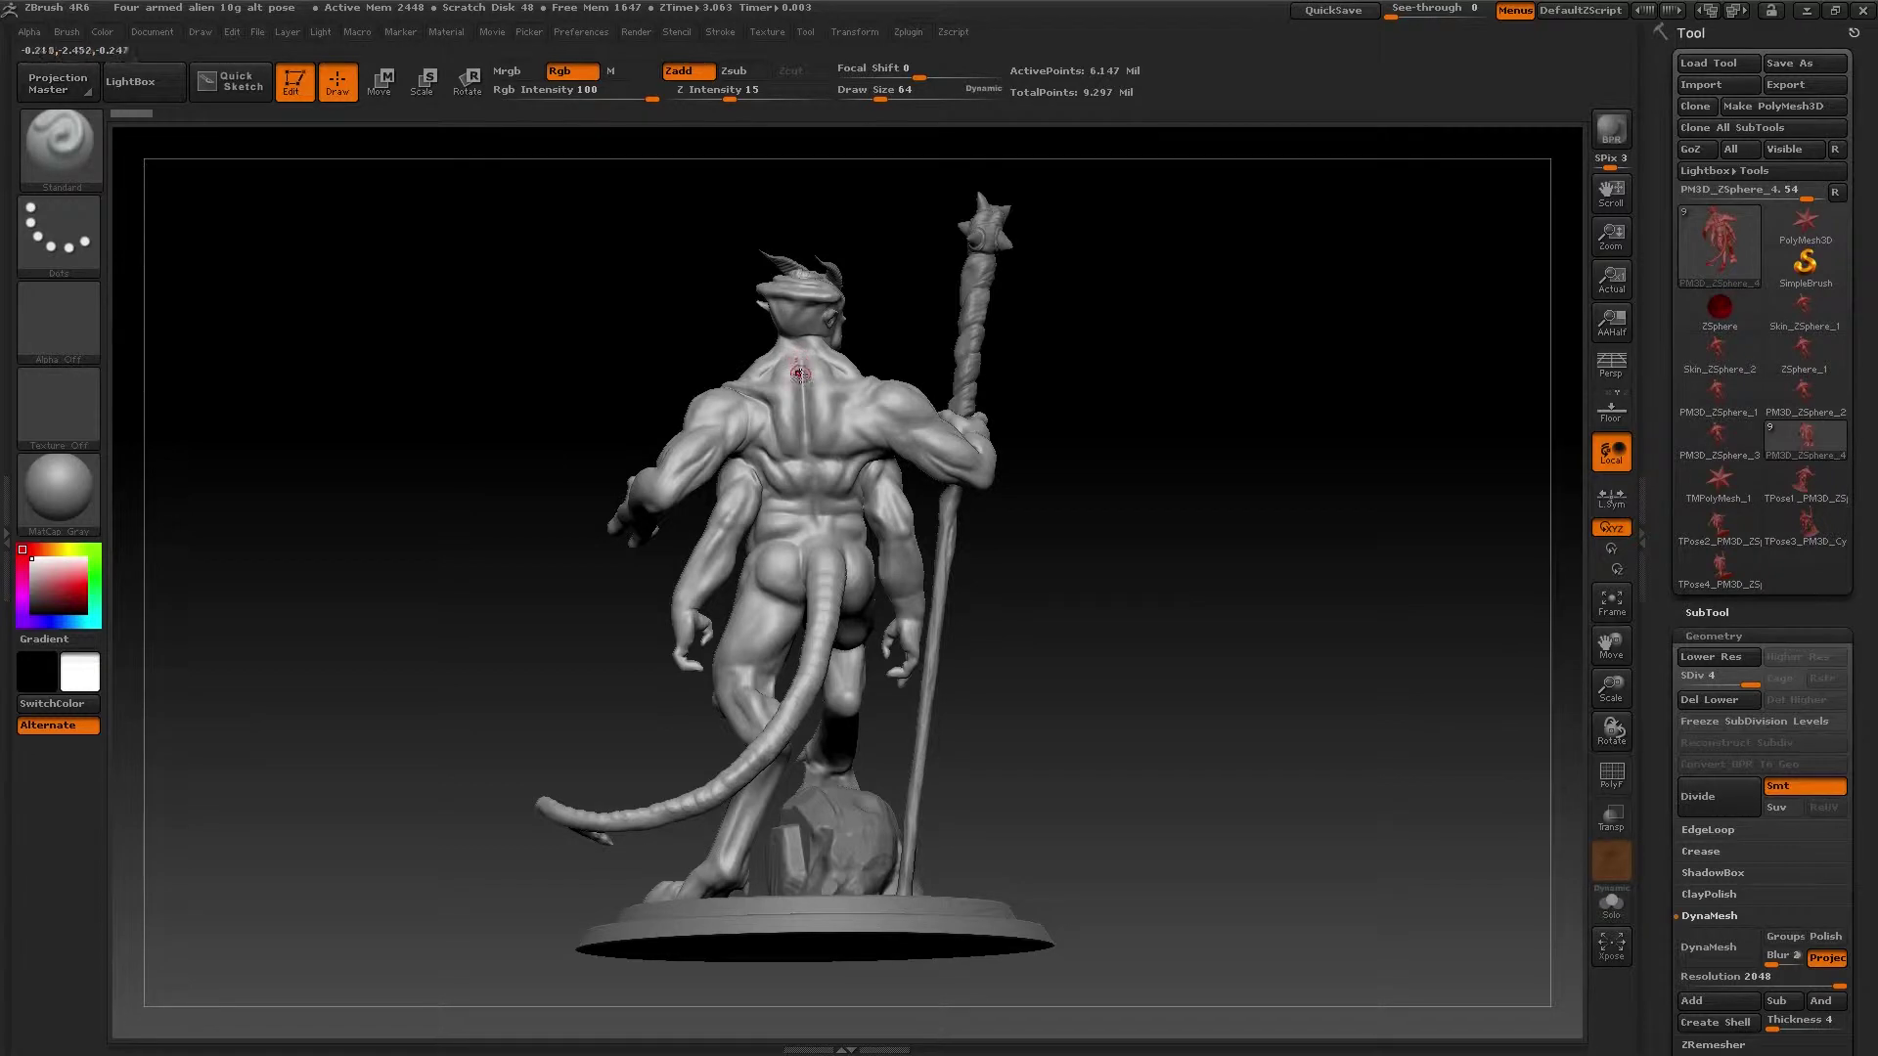
# - Show the model's list of subtools and smooth a stroke across the alien's upper back toward the shoulder
pyautogui.moveTo(800, 372); pyautogui.dragTo(802, 440)
pyautogui.moveTo(1050, 613)
pyautogui.keyDown('alt'); pyautogui.mouseDown(button='right')
pyautogui.moveTo(1097, 628)
pyautogui.moveTo(1018, 679)
pyautogui.moveTo(1271, 691)
pyautogui.moveTo(1420, 842)
pyautogui.mouseUp(button='right'); pyautogui.keyUp('alt')
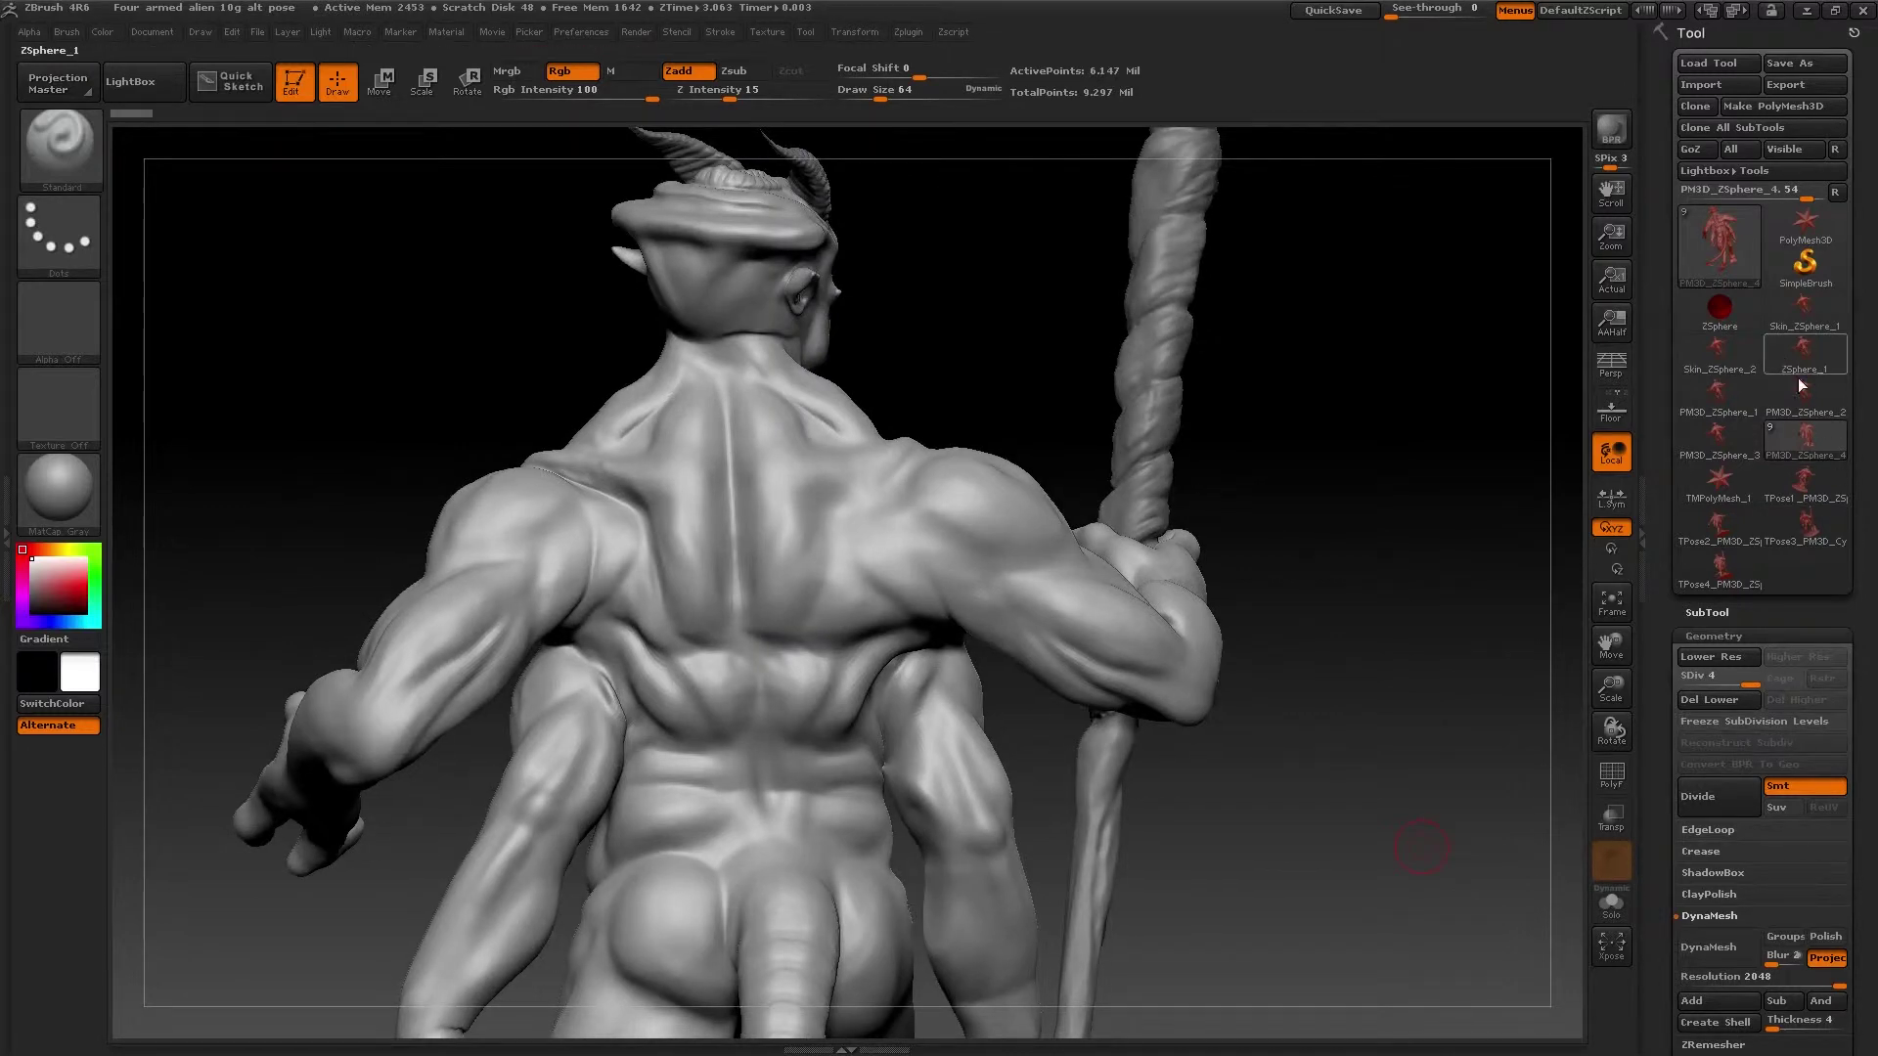
pyautogui.click(1721, 612)
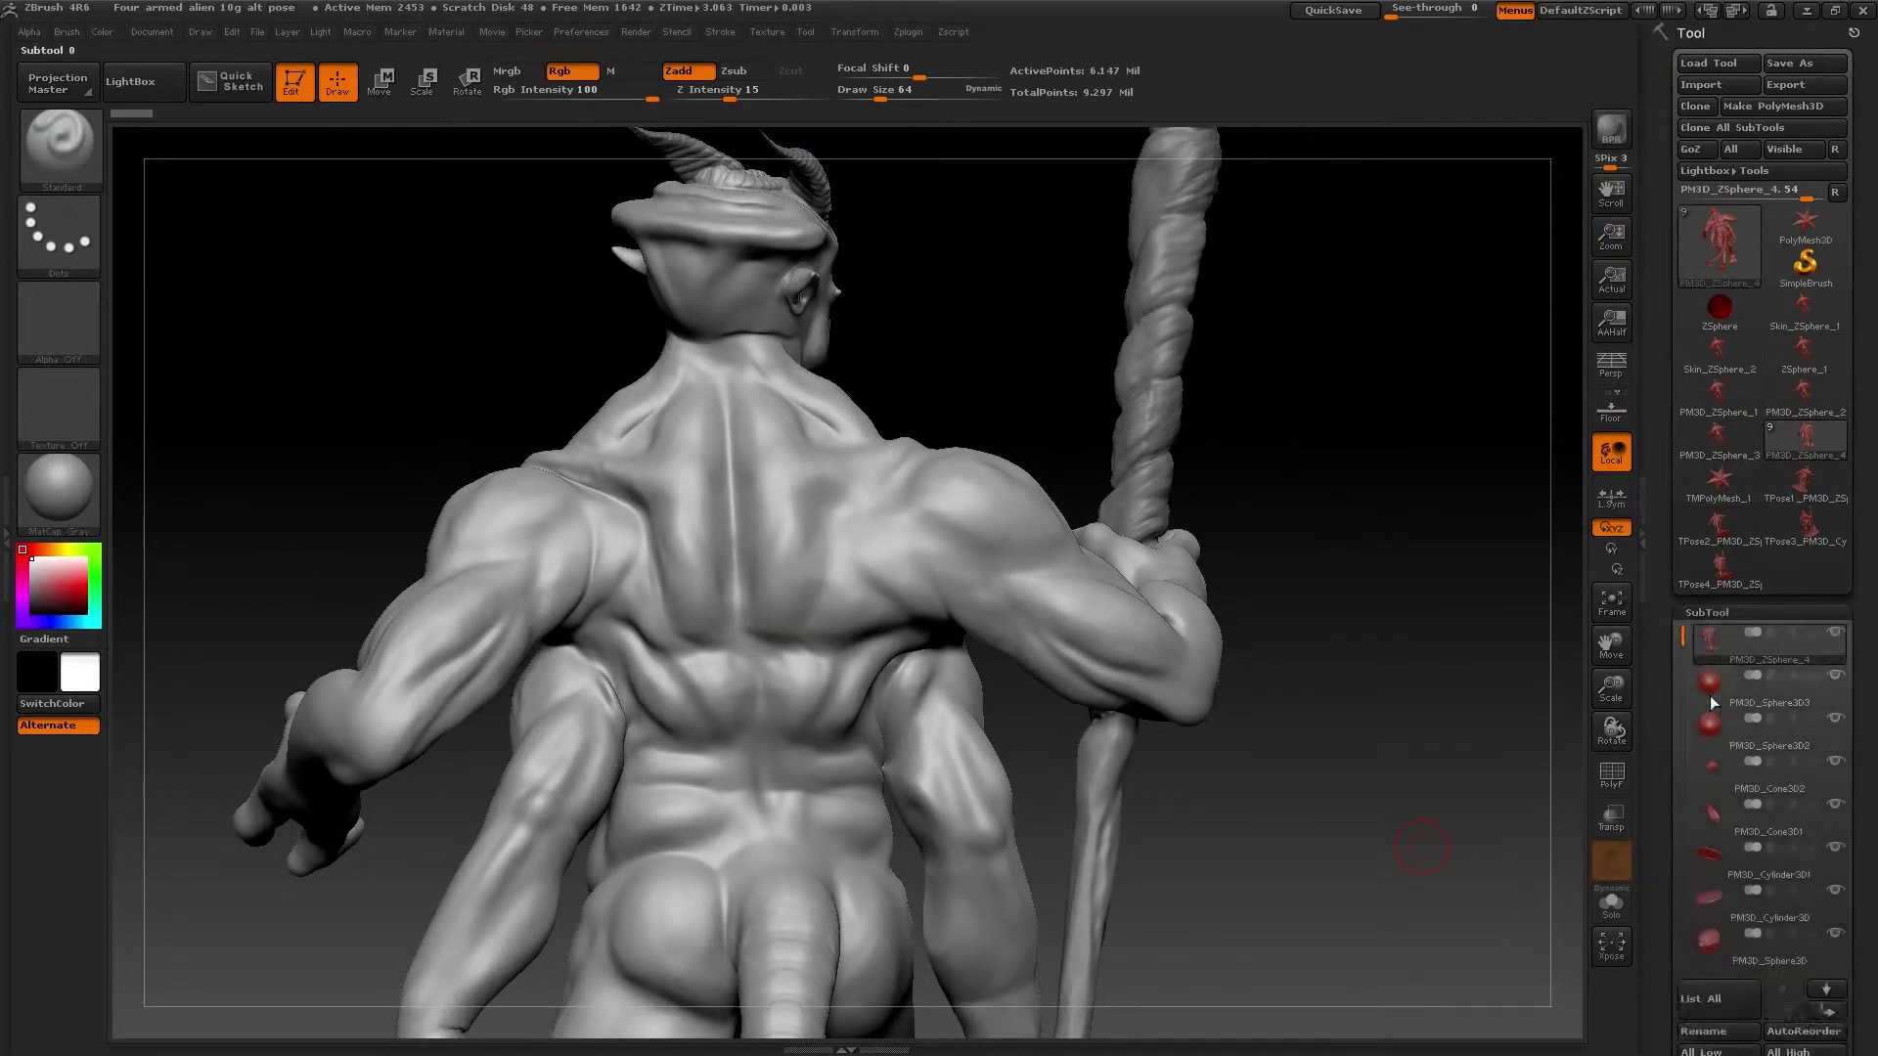
pyautogui.click(1750, 430)
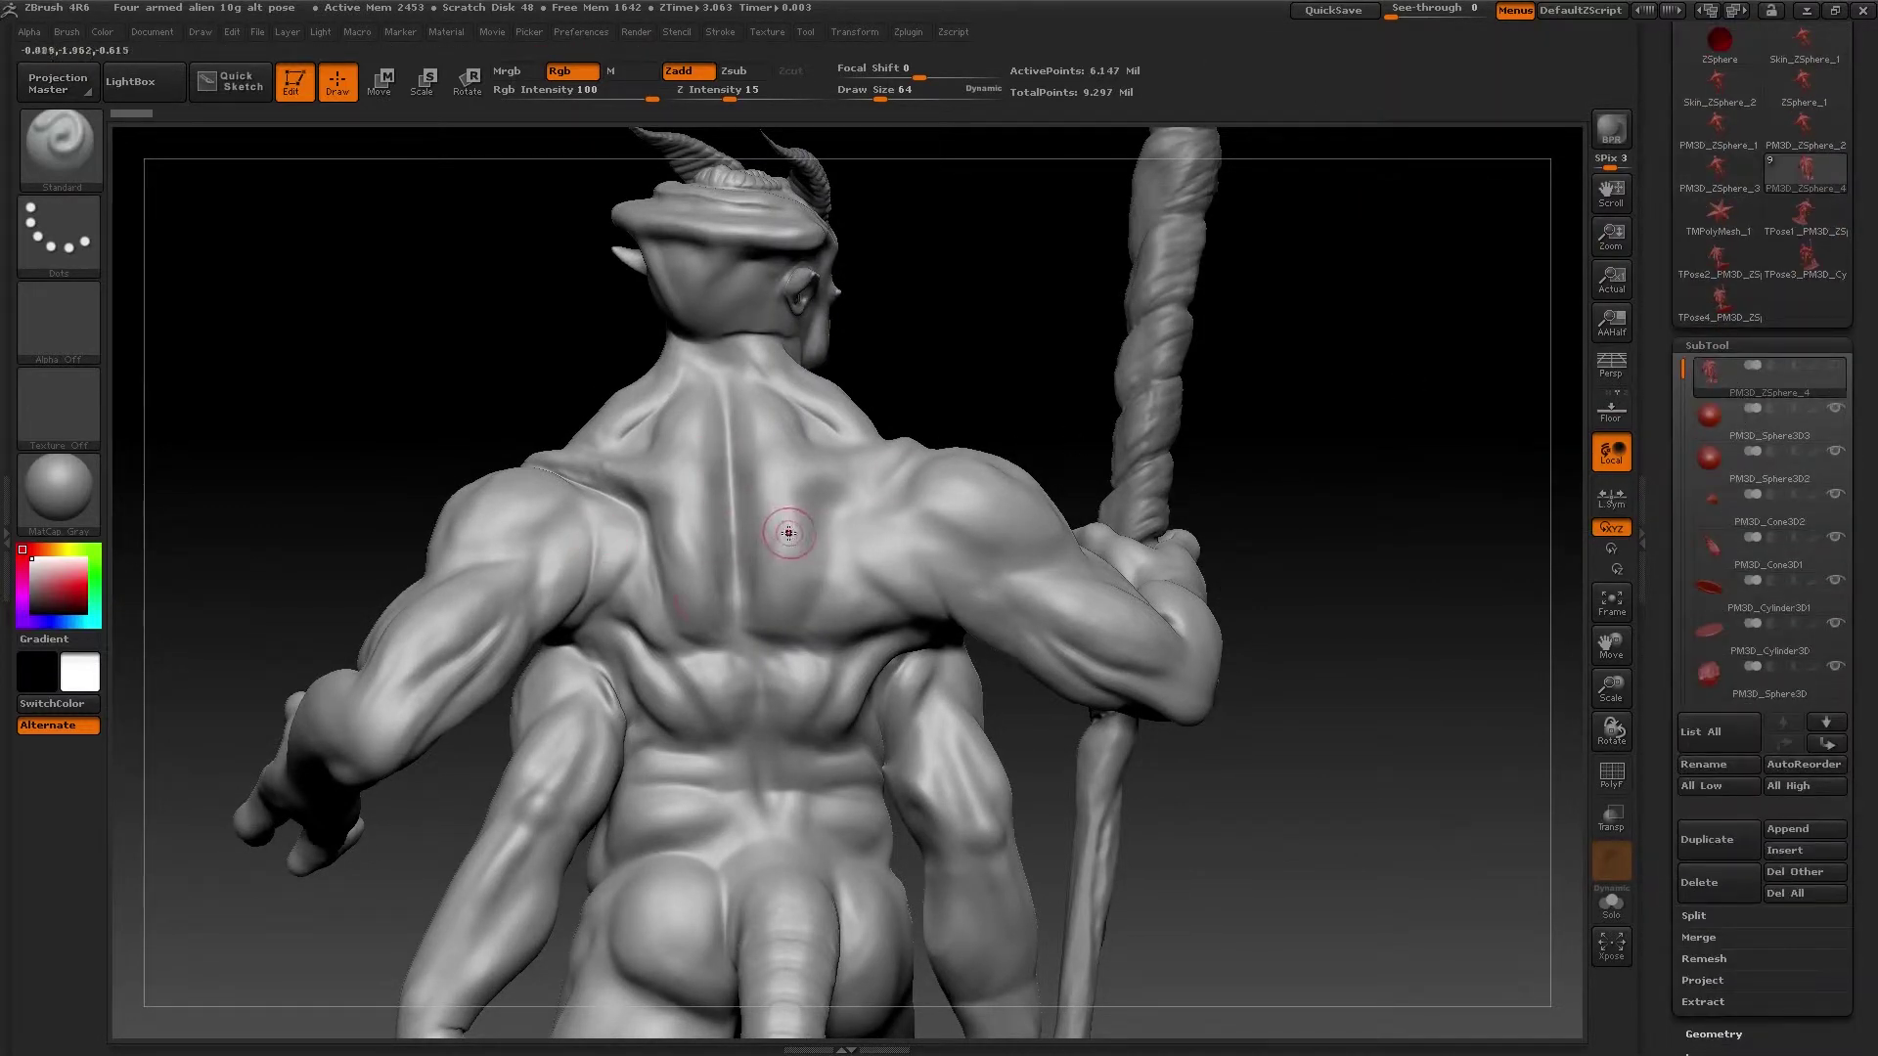
pyautogui.keyDown('shift'); pyautogui.moveTo(732, 596); pyautogui.dragTo(600, 578); pyautogui.keyUp('shift')
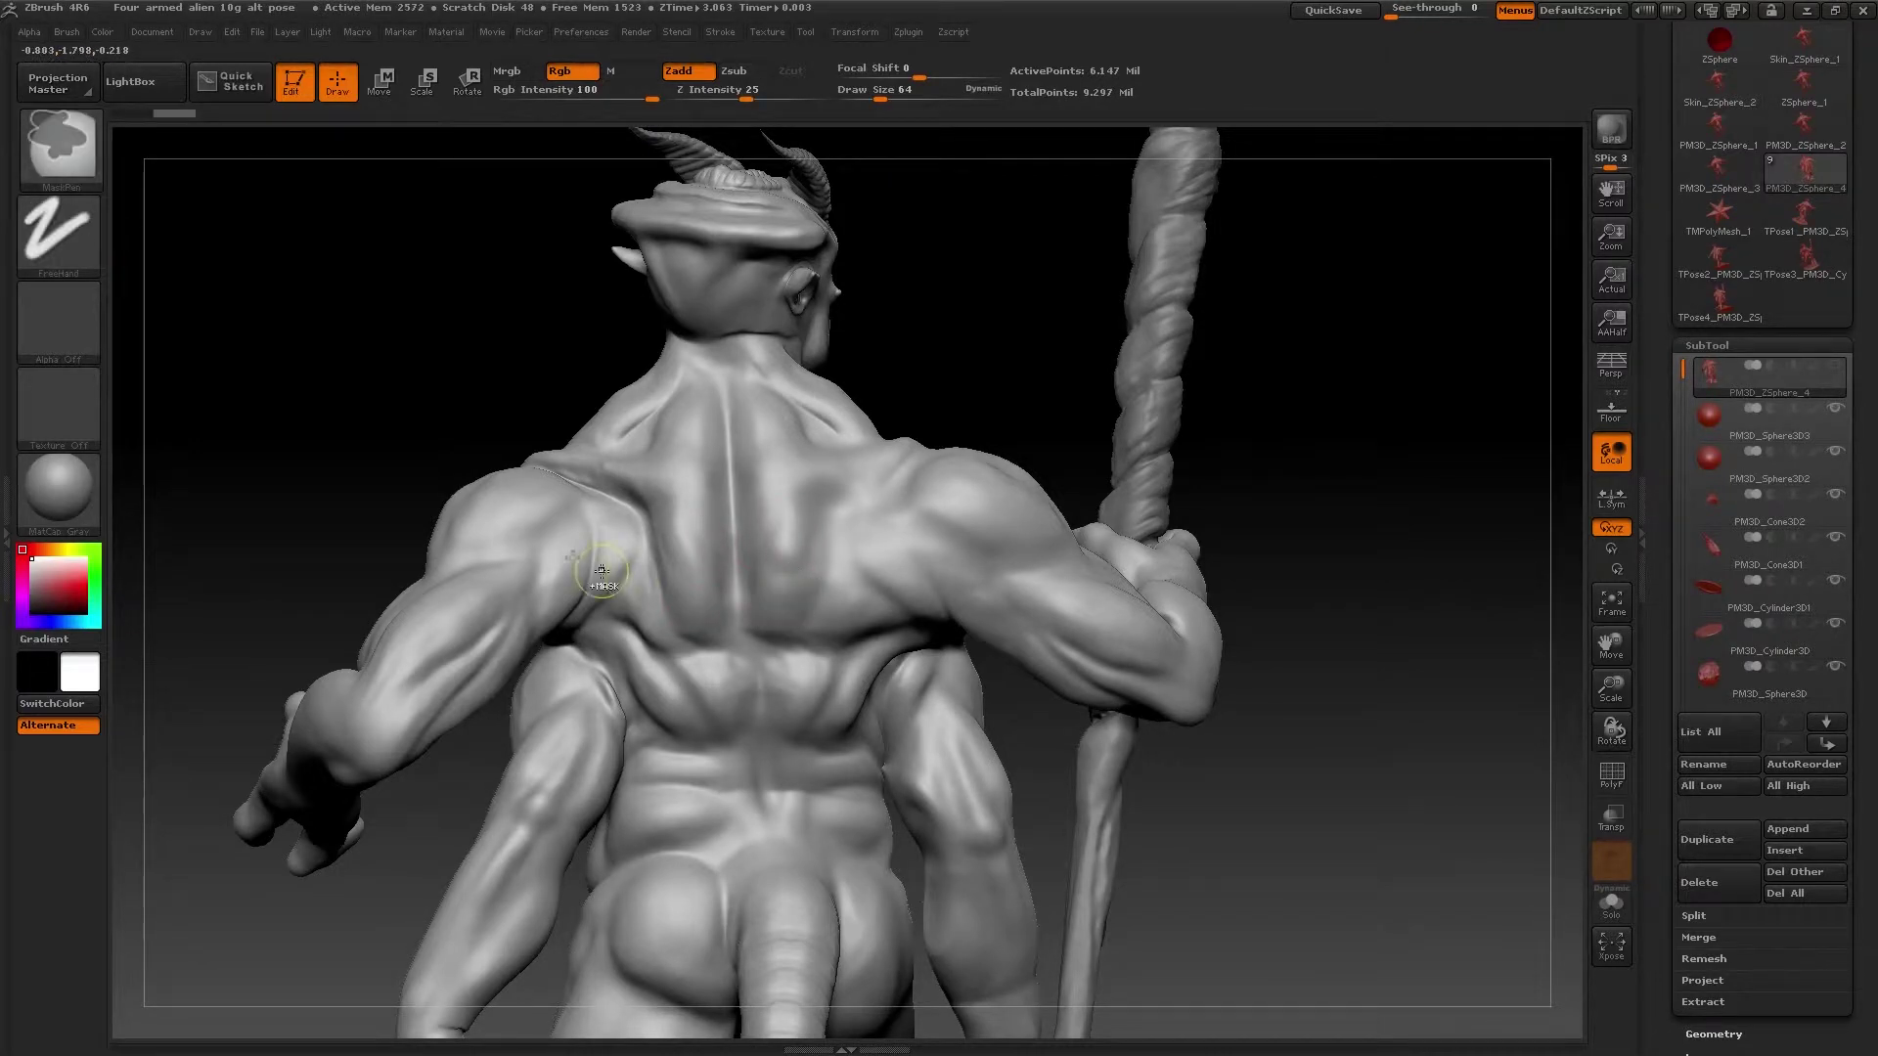
# - Undo the last stroke on the alien's upper back and choose the Move Elastic brush with a draw size of 192
pyautogui.hotkey('ctrl', 'z')
pyautogui.moveTo(344, 423)
pyautogui.keyDown('alt'); pyautogui.mouseDown()
pyautogui.moveTo(359, 434)
pyautogui.moveTo(359, 352)
pyautogui.mouseUp(); pyautogui.keyUp('alt')
pyautogui.click(74, 166)
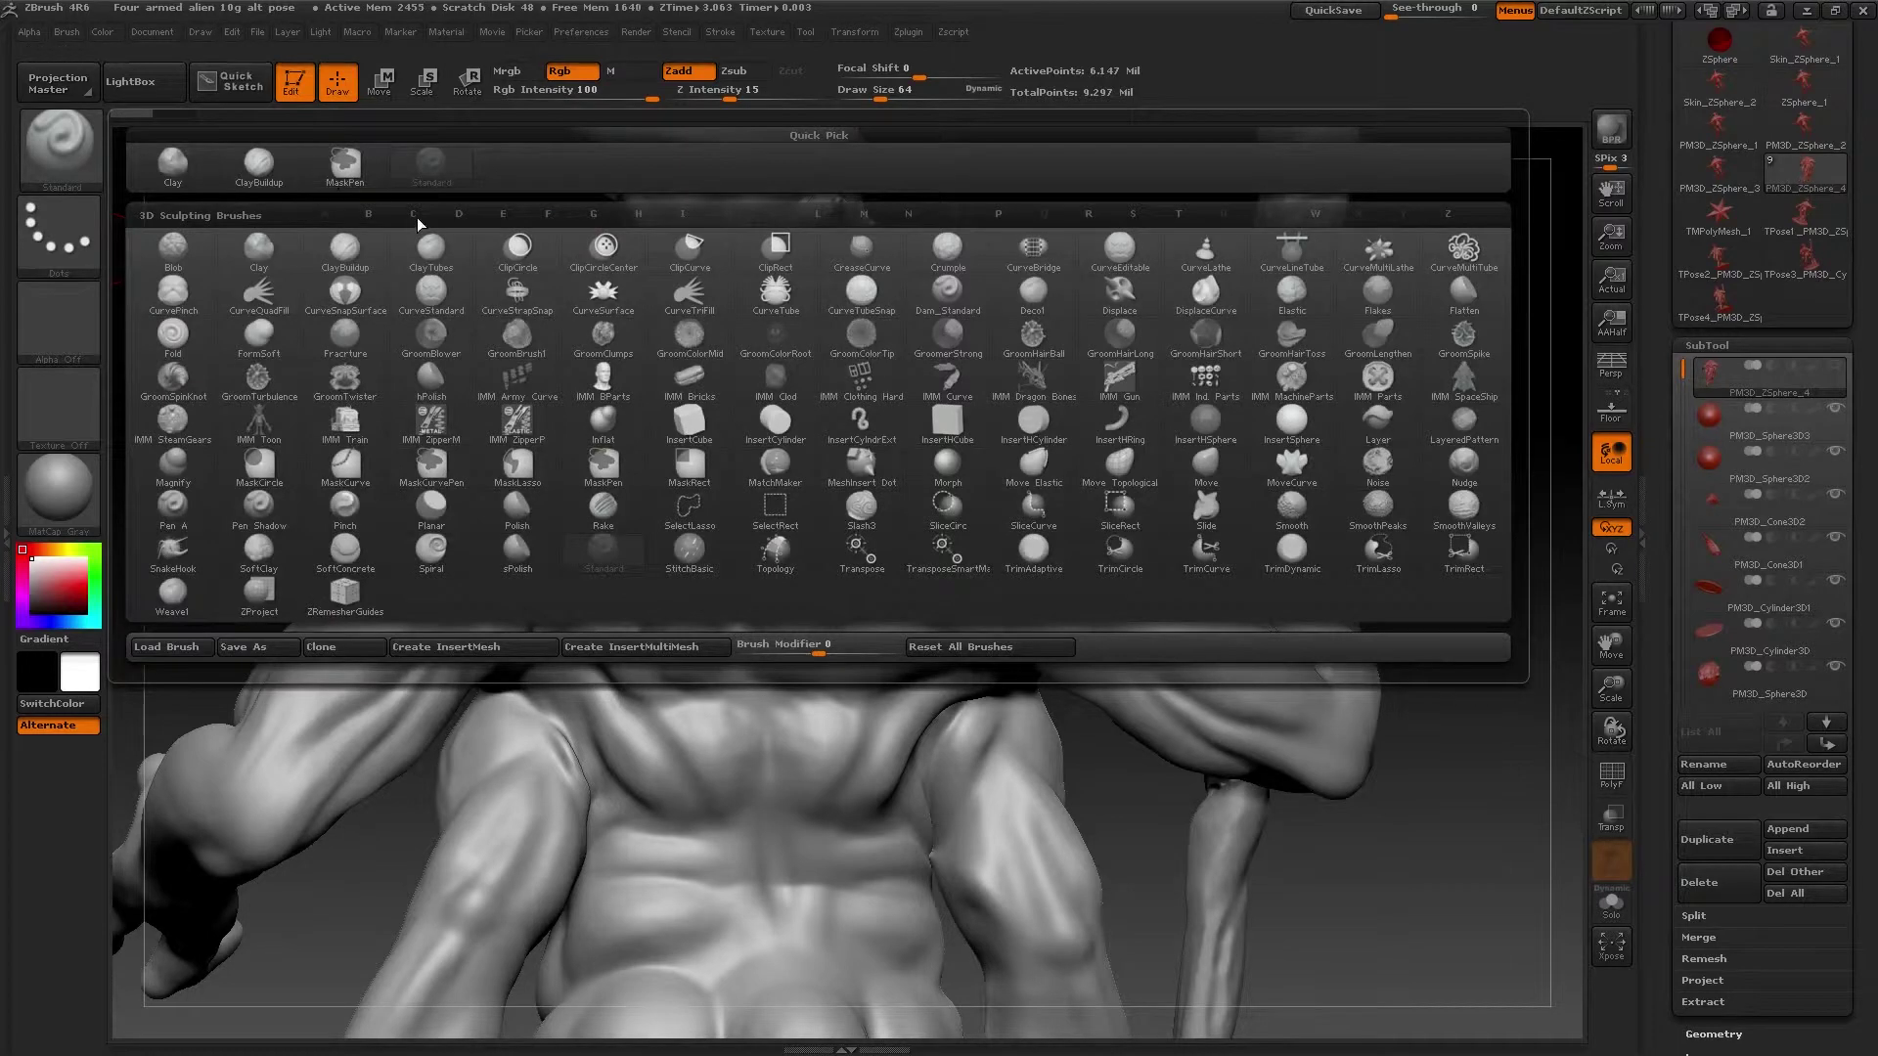
pyautogui.click(1031, 467)
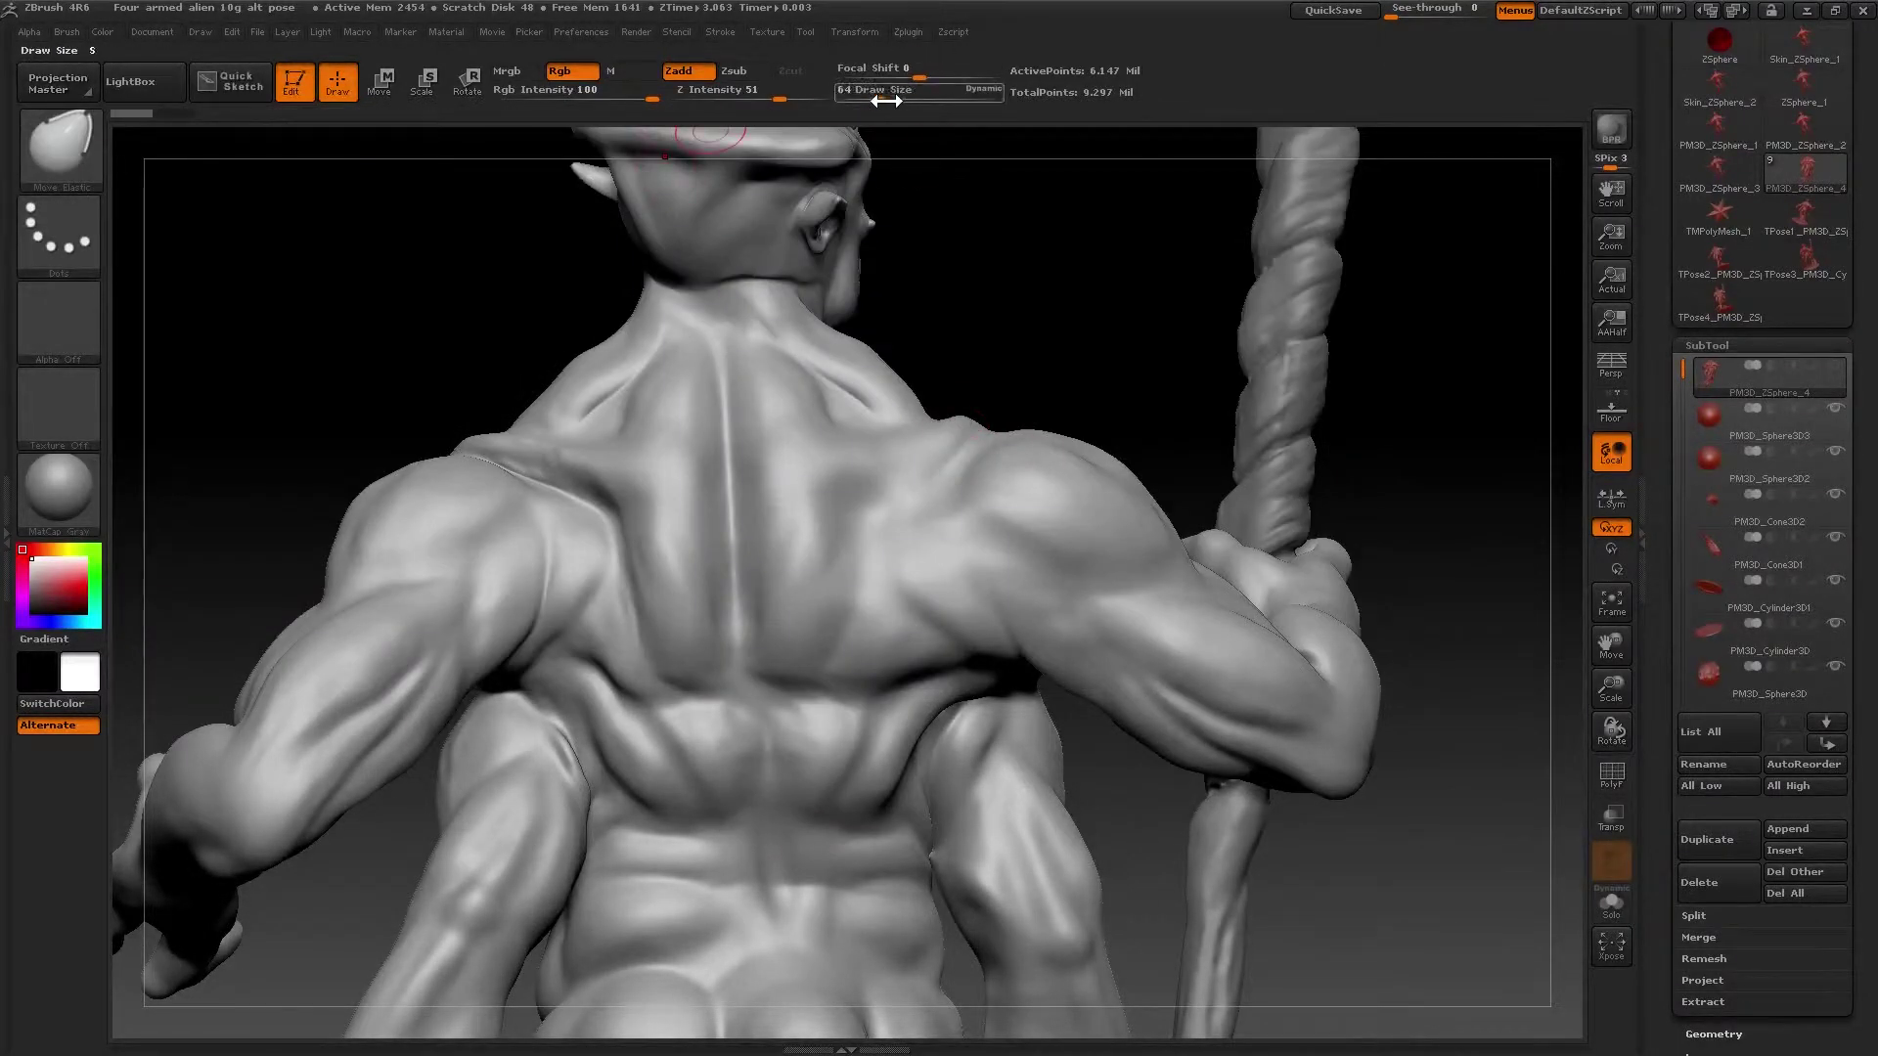
pyautogui.moveTo(892, 101); pyautogui.dragTo(909, 101)
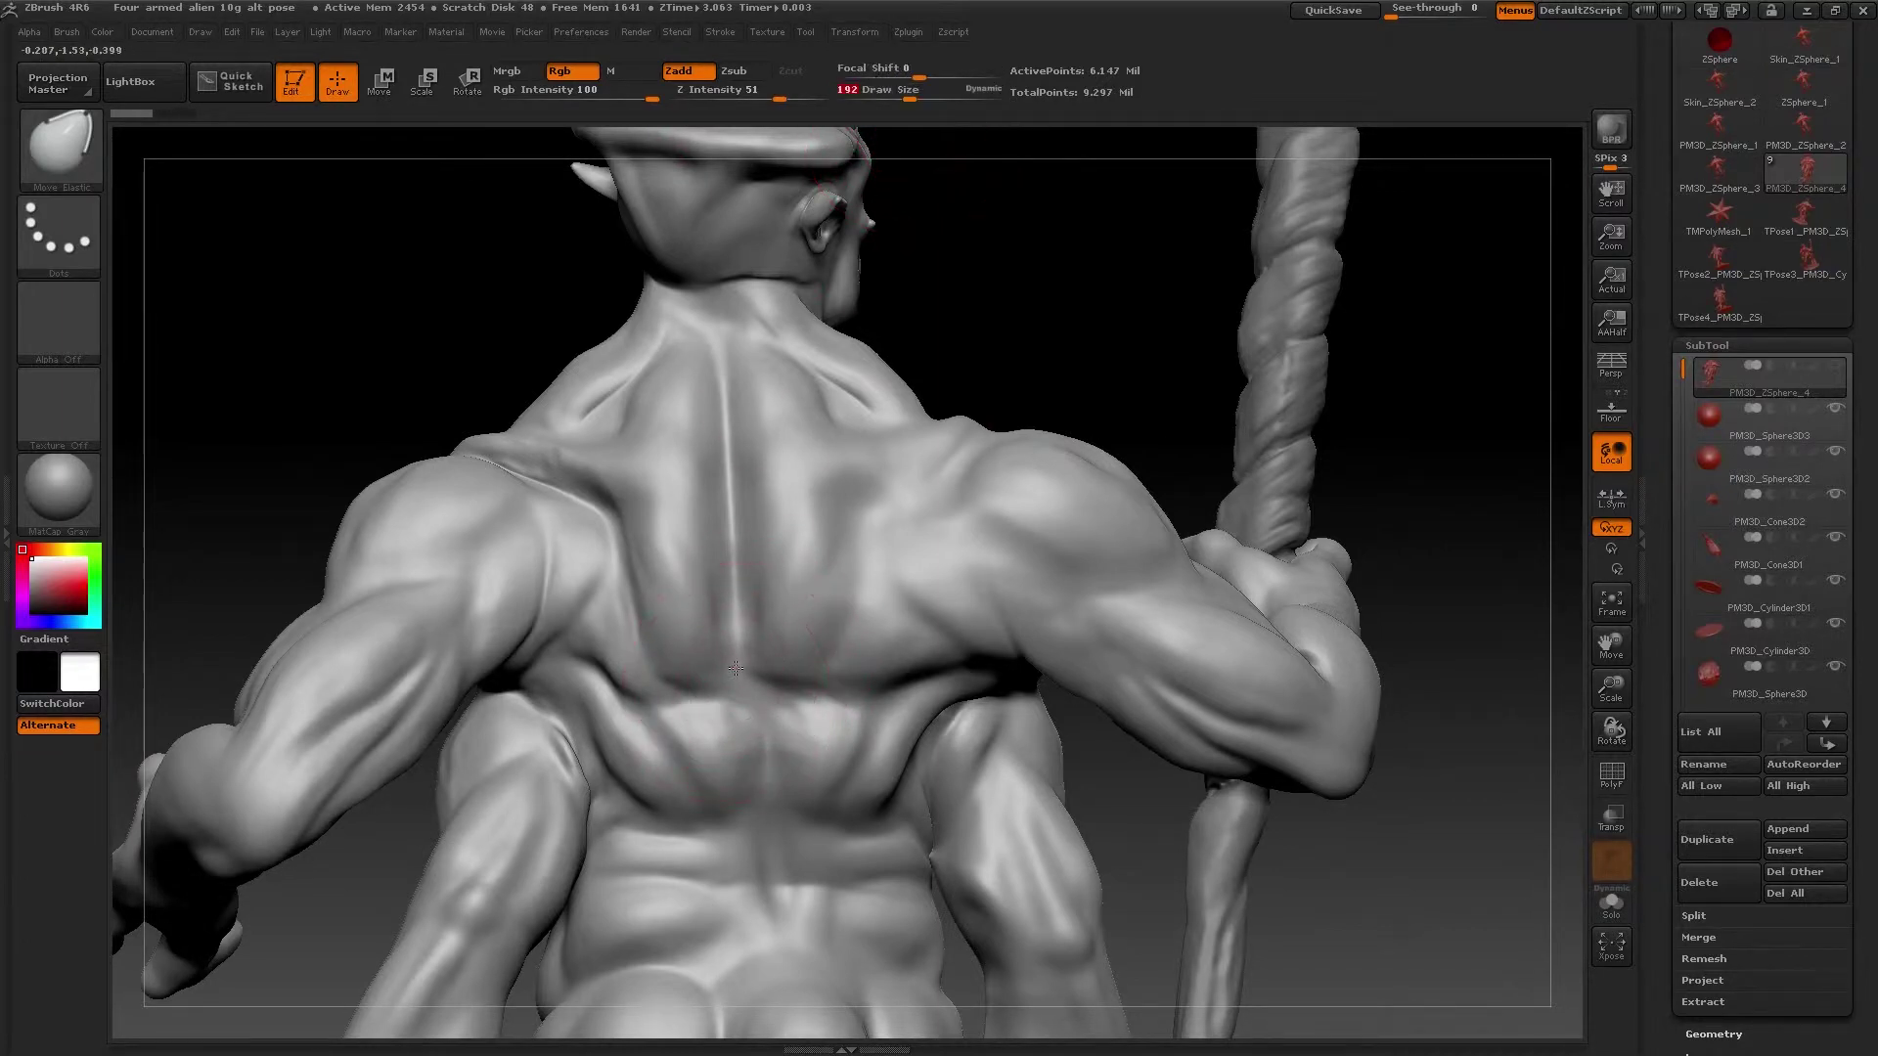
# - Pull the lower part of the spine furrow sideways so it curves with the twist of the alien's back
pyautogui.moveTo(741, 668)
pyautogui.mouseDown()
pyautogui.moveTo(734, 709)
pyautogui.moveTo(650, 743)
pyautogui.moveTo(743, 533)
pyautogui.mouseUp()
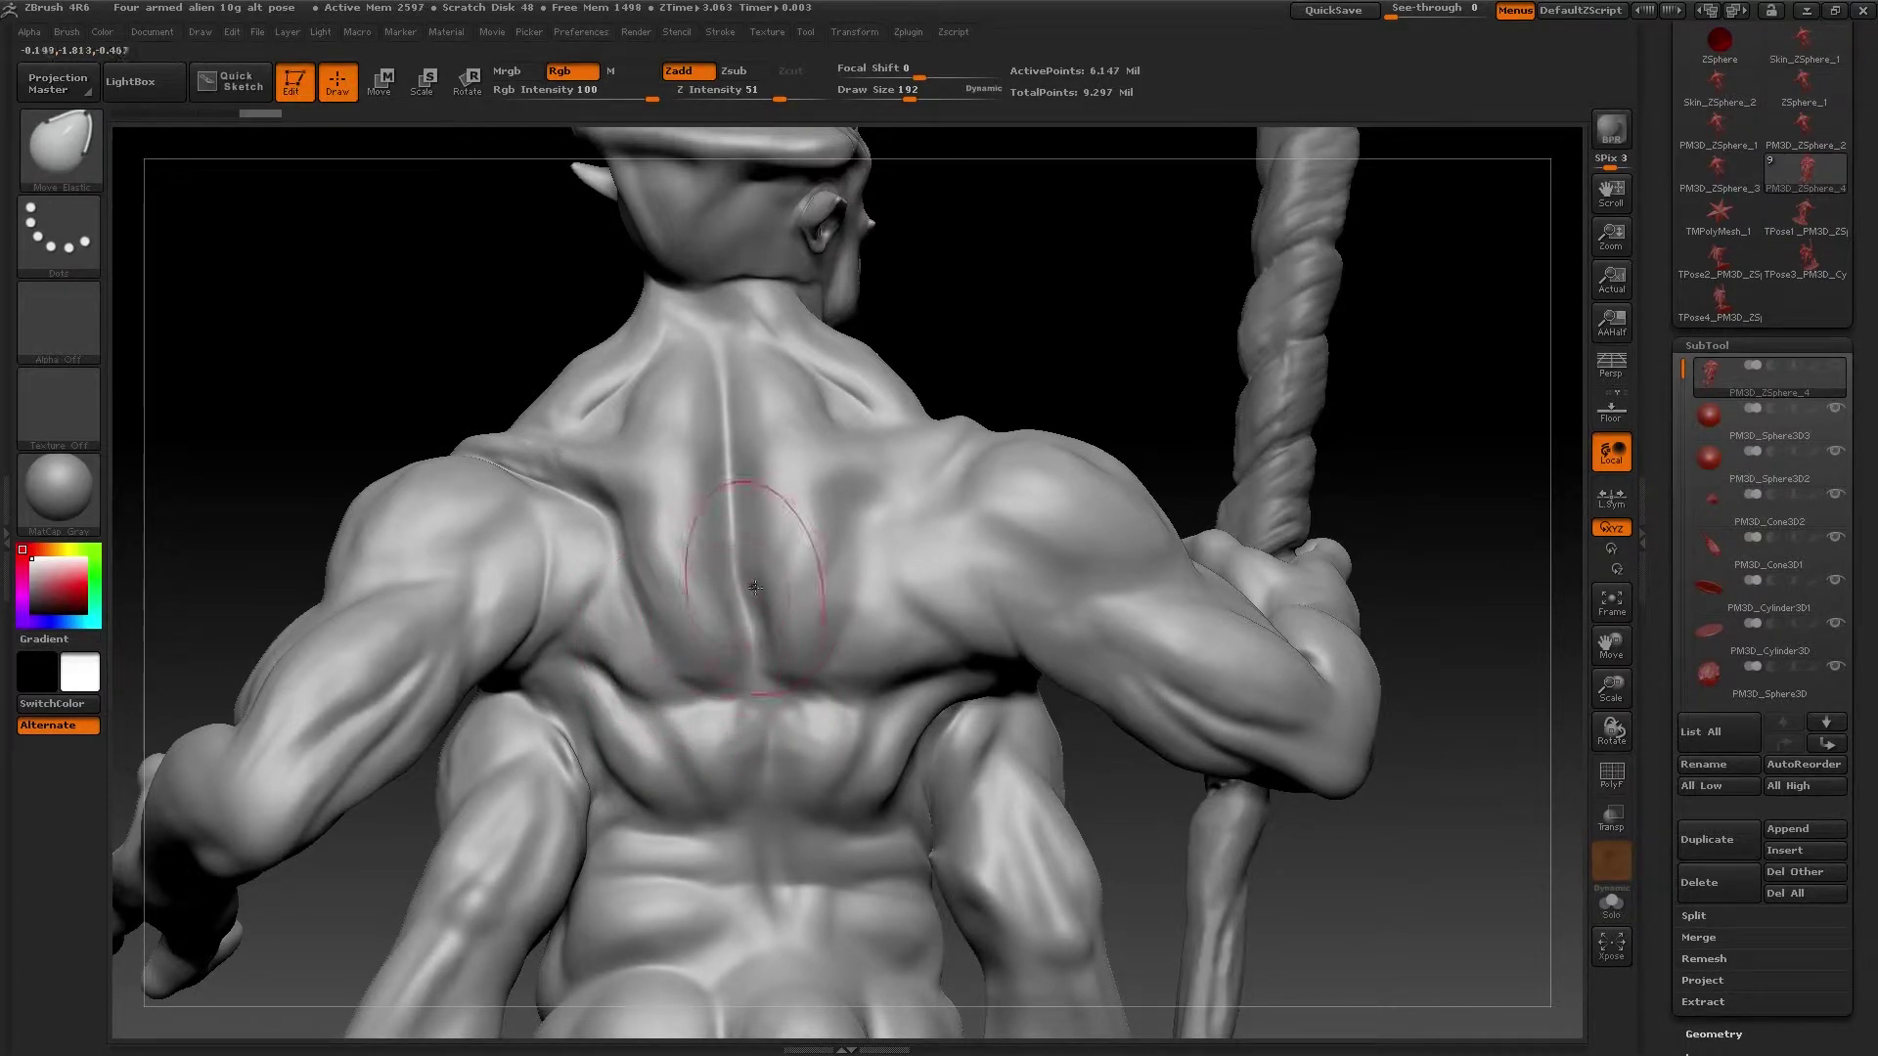
pyautogui.moveTo(753, 626)
pyautogui.mouseDown()
pyautogui.moveTo(783, 518)
pyautogui.moveTo(772, 626)
pyautogui.mouseUp()
pyautogui.moveTo(646, 723)
pyautogui.mouseDown()
pyautogui.moveTo(687, 670)
pyautogui.moveTo(621, 739)
pyautogui.moveTo(629, 671)
pyautogui.moveTo(753, 714)
pyautogui.moveTo(663, 666)
pyautogui.moveTo(645, 704)
pyautogui.moveTo(616, 509)
pyautogui.moveTo(587, 586)
pyautogui.moveTo(650, 620)
pyautogui.moveTo(586, 547)
pyautogui.moveTo(616, 508)
pyautogui.moveTo(645, 583)
pyautogui.moveTo(625, 558)
pyautogui.moveTo(645, 684)
pyautogui.moveTo(671, 644)
pyautogui.moveTo(646, 685)
pyautogui.moveTo(734, 628)
pyautogui.moveTo(713, 629)
pyautogui.mouseUp()
# - Refine and smooth the lower end of the spine furrow at draw size 126, then nudge it at size 42
pyautogui.moveTo(910, 99); pyautogui.dragTo(896, 98)
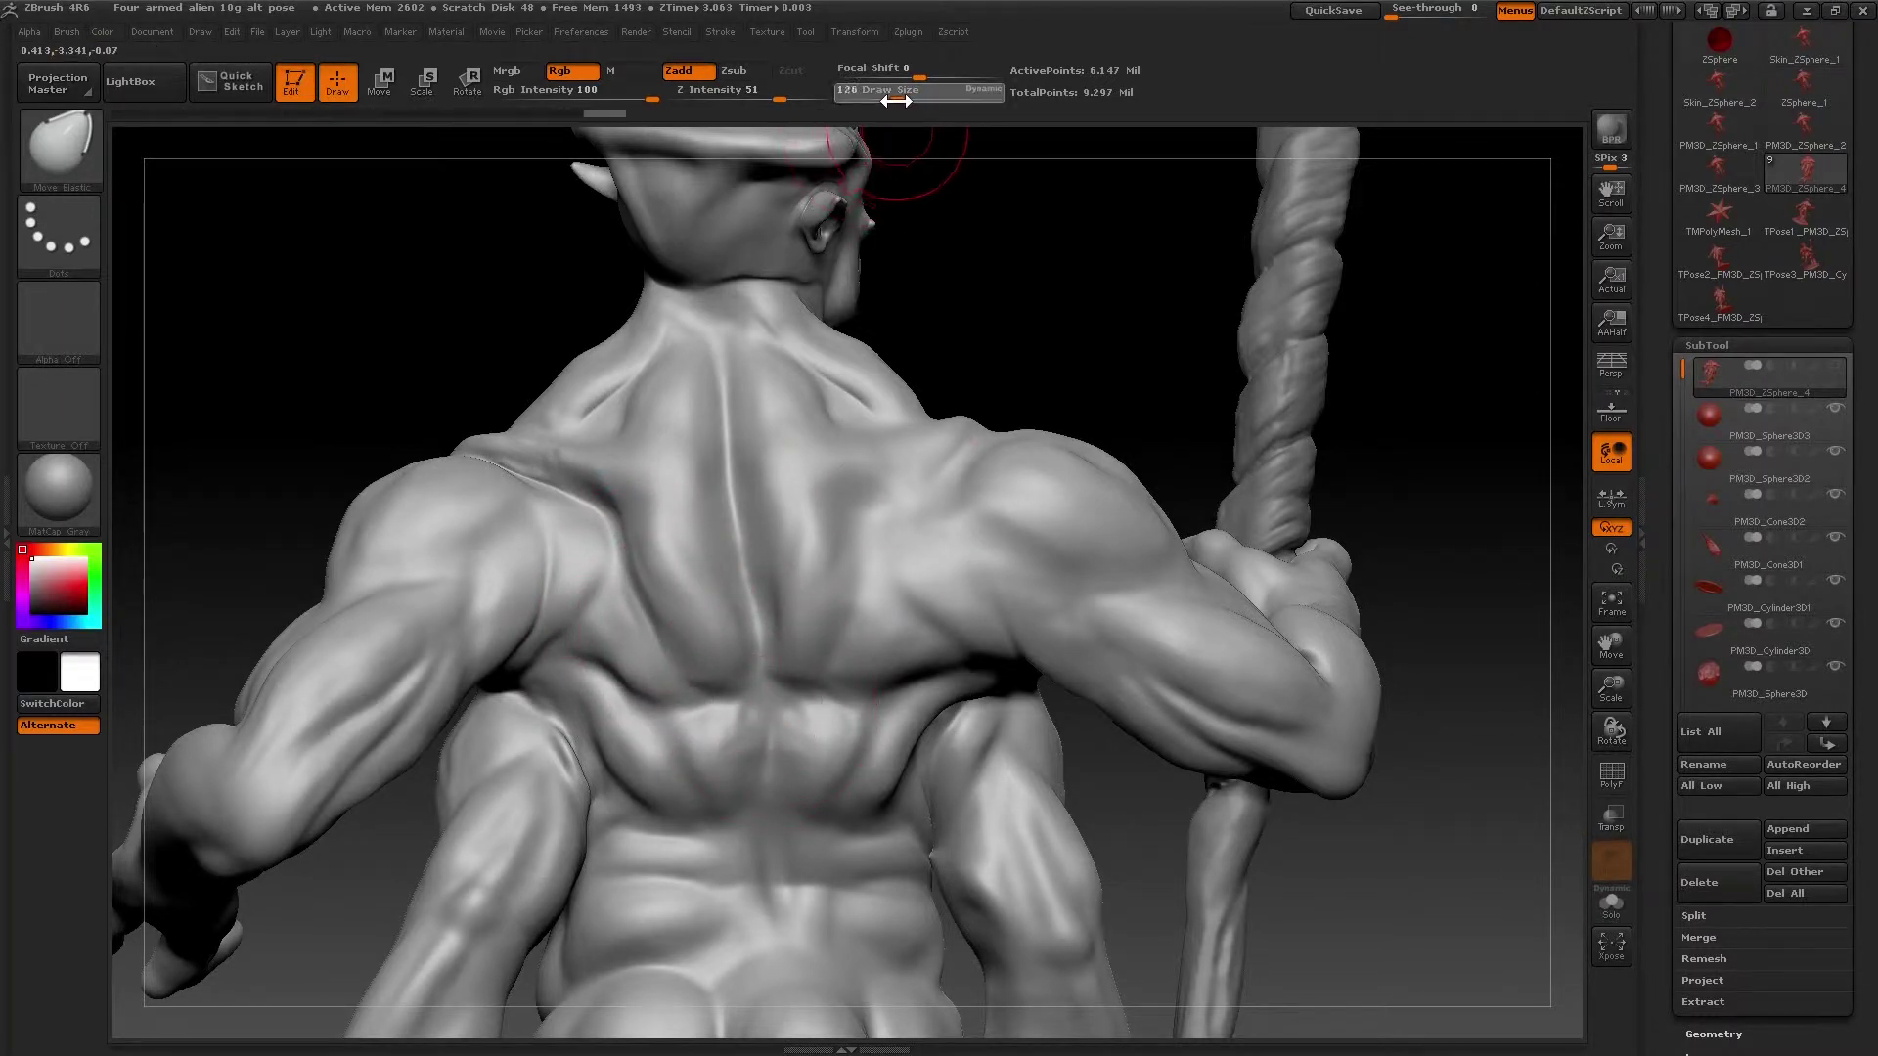
pyautogui.moveTo(750, 716)
pyautogui.keyDown('shift'); pyautogui.mouseDown()
pyautogui.moveTo(748, 626)
pyautogui.moveTo(760, 668)
pyautogui.moveTo(788, 634)
pyautogui.moveTo(788, 576)
pyautogui.mouseUp(); pyautogui.keyUp('shift')
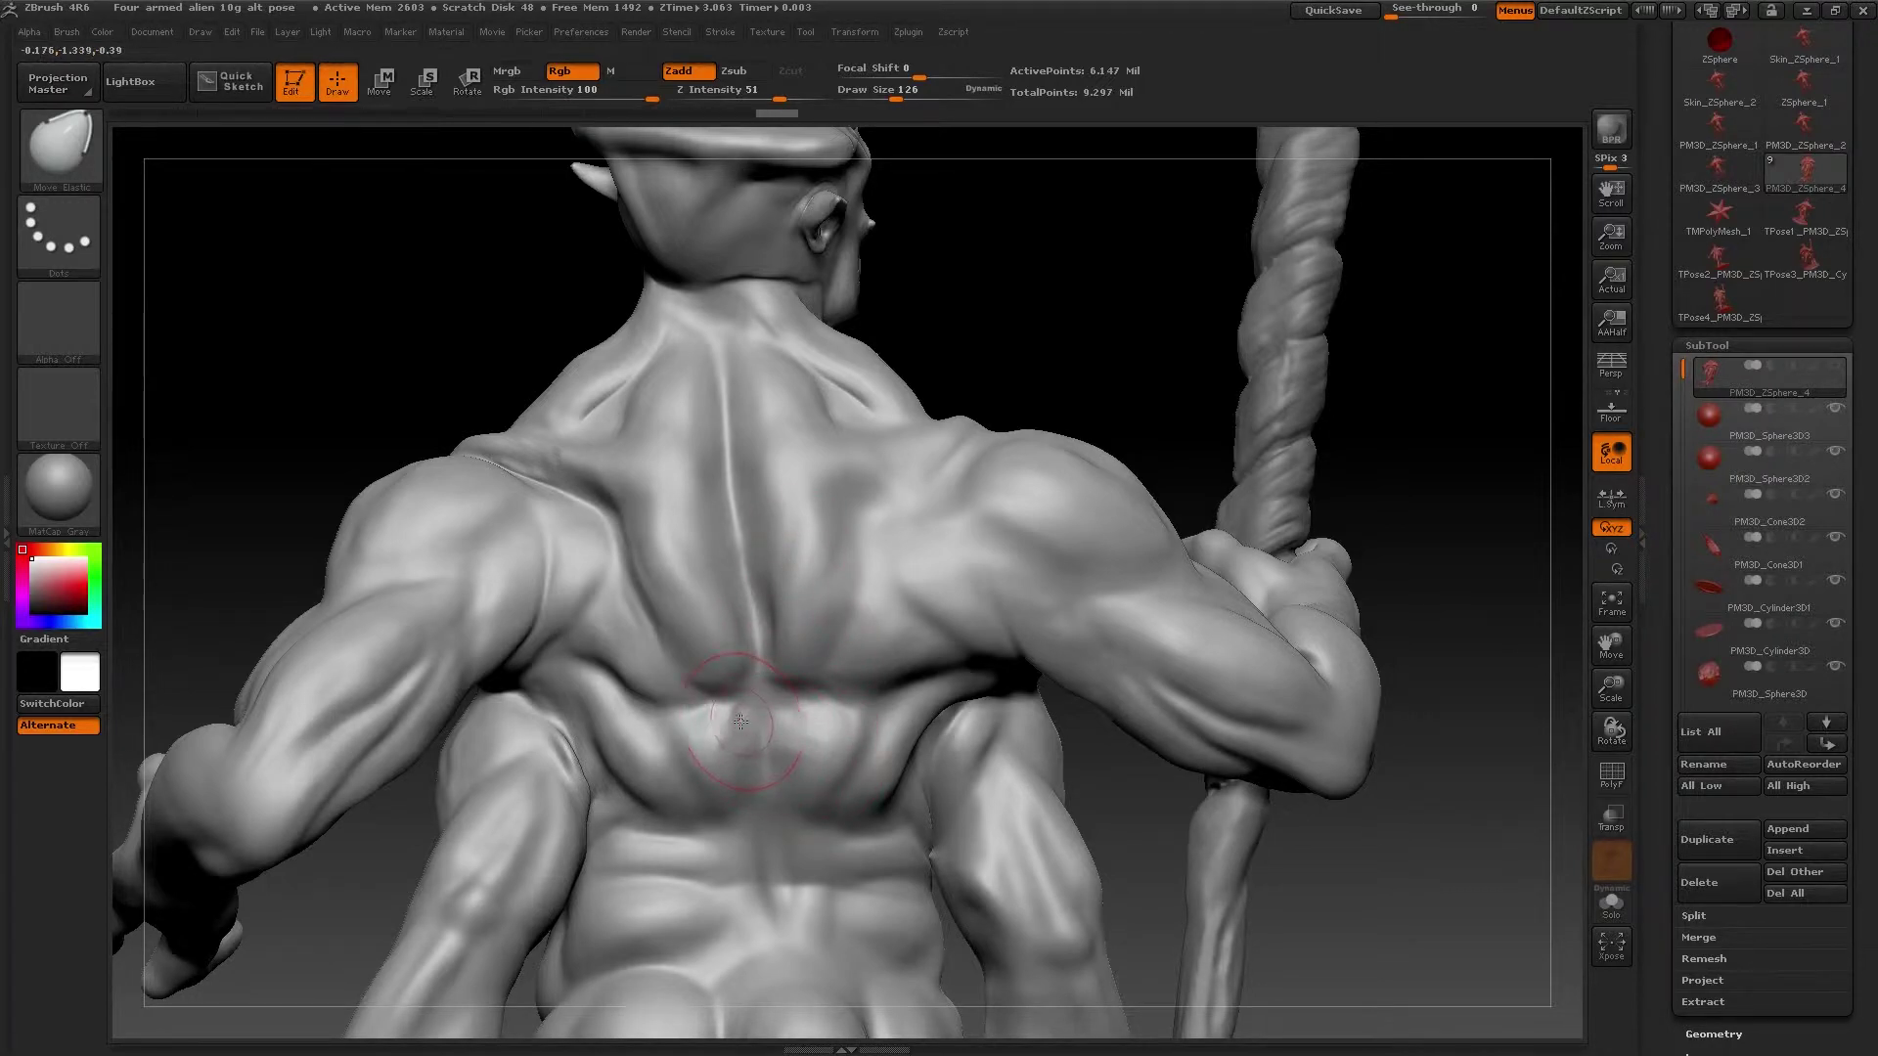
pyautogui.moveTo(740, 723)
pyautogui.mouseDown()
pyautogui.moveTo(636, 646)
pyautogui.moveTo(656, 688)
pyautogui.moveTo(743, 675)
pyautogui.mouseUp()
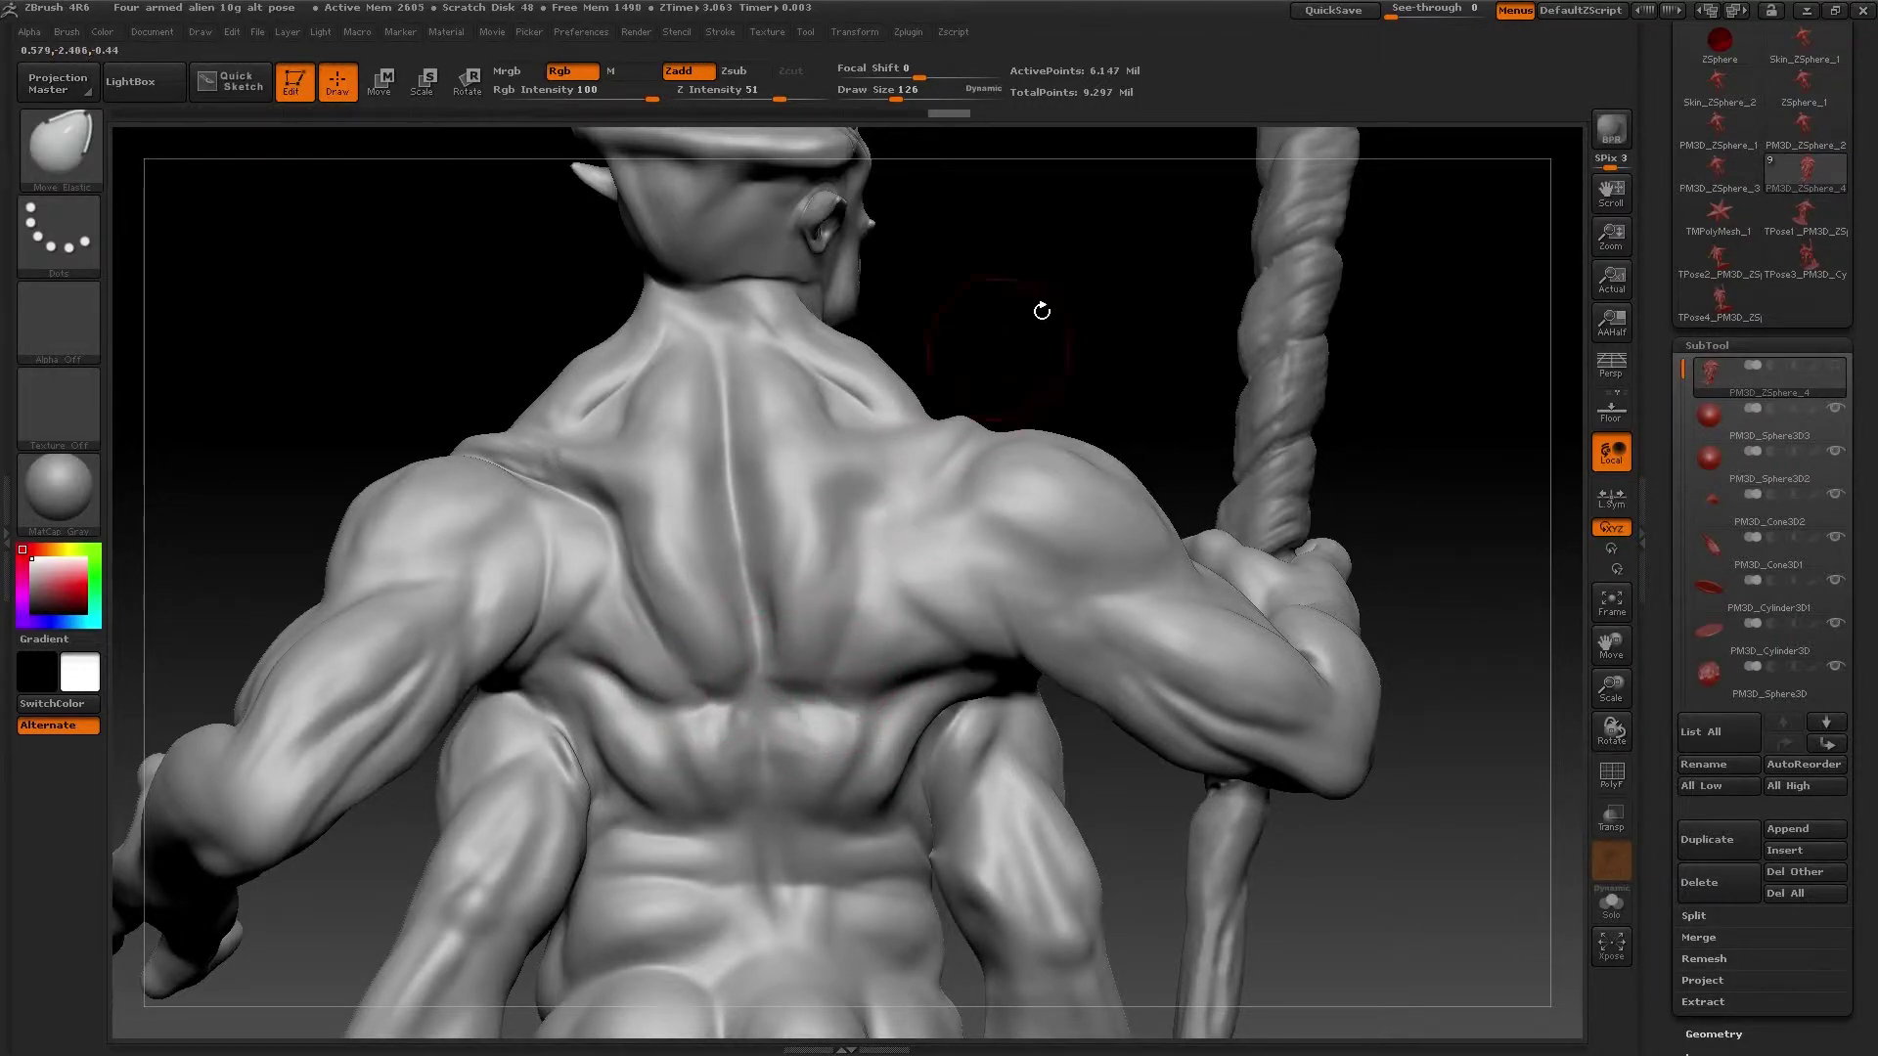
pyautogui.moveTo(1039, 306); pyautogui.dragTo(1073, 314)
pyautogui.moveTo(736, 660)
pyautogui.mouseDown()
pyautogui.moveTo(770, 614)
pyautogui.moveTo(746, 652)
pyautogui.mouseUp()
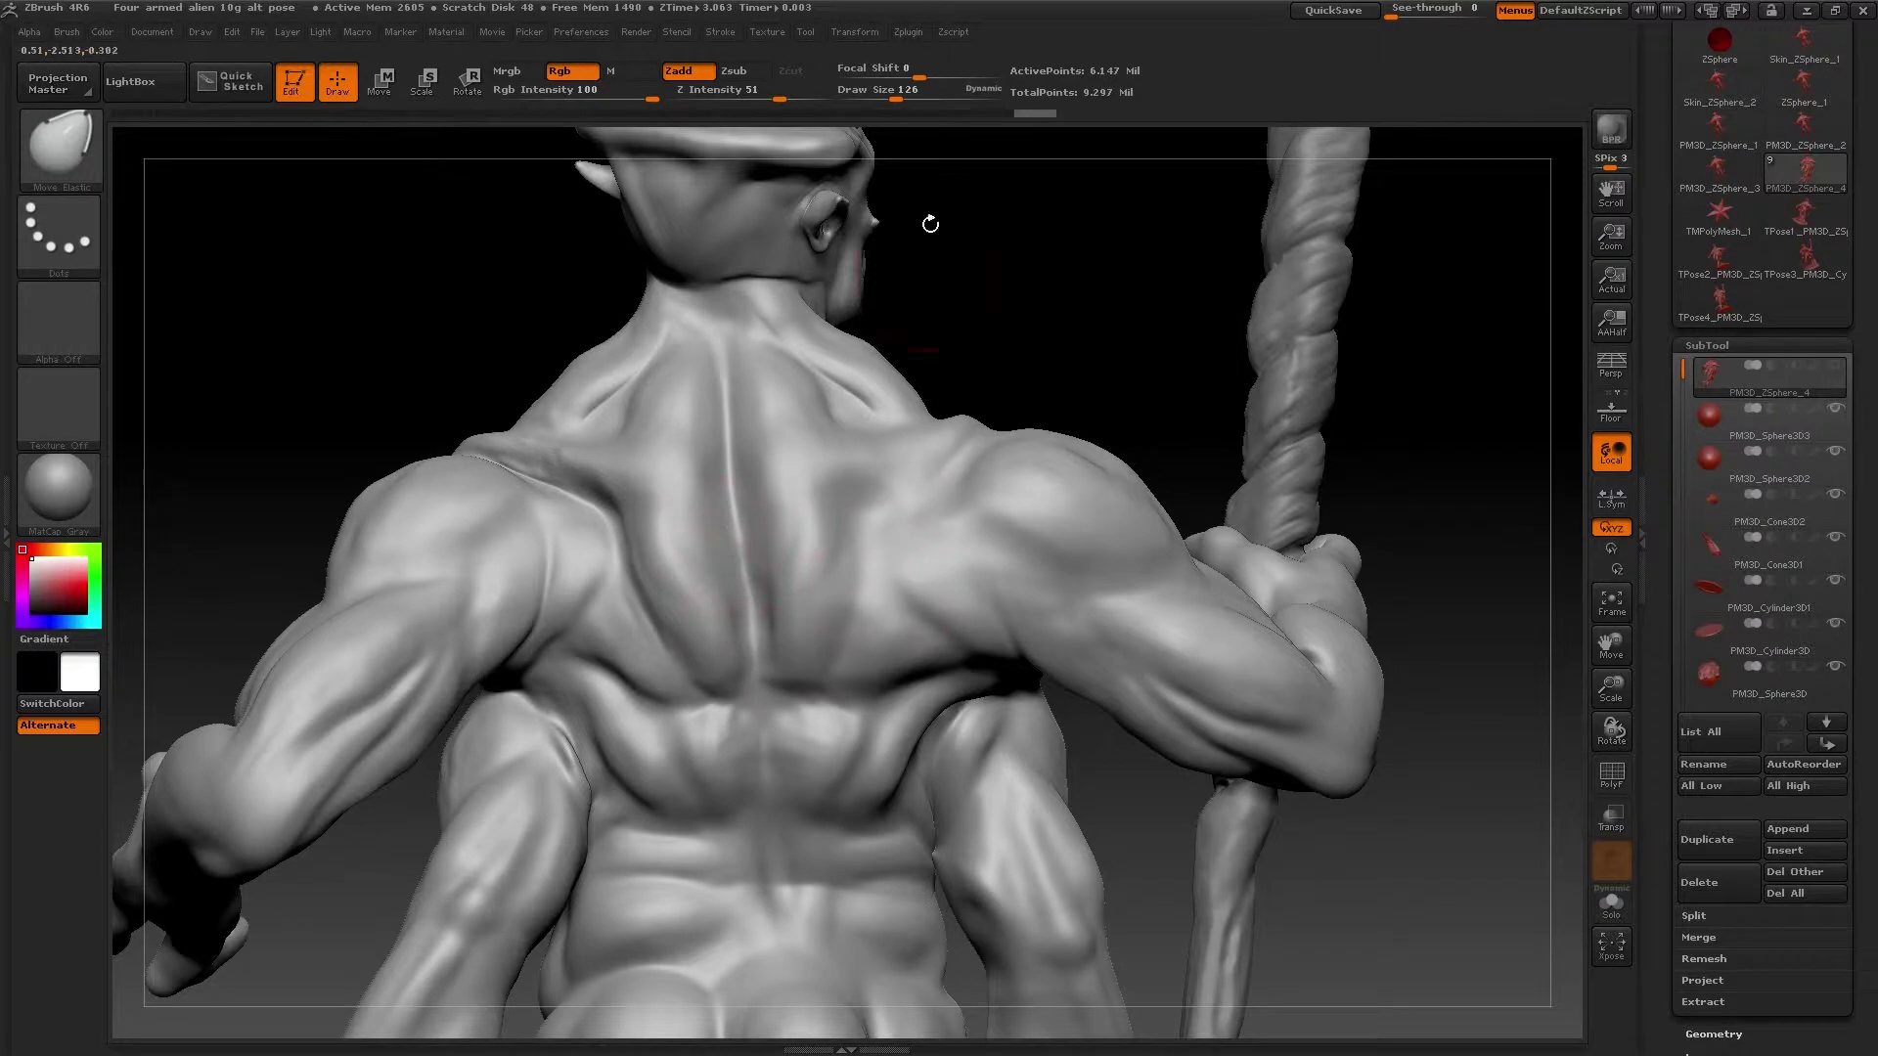
pyautogui.moveTo(897, 99); pyautogui.dragTo(875, 99)
pyautogui.moveTo(767, 678); pyautogui.dragTo(762, 700)
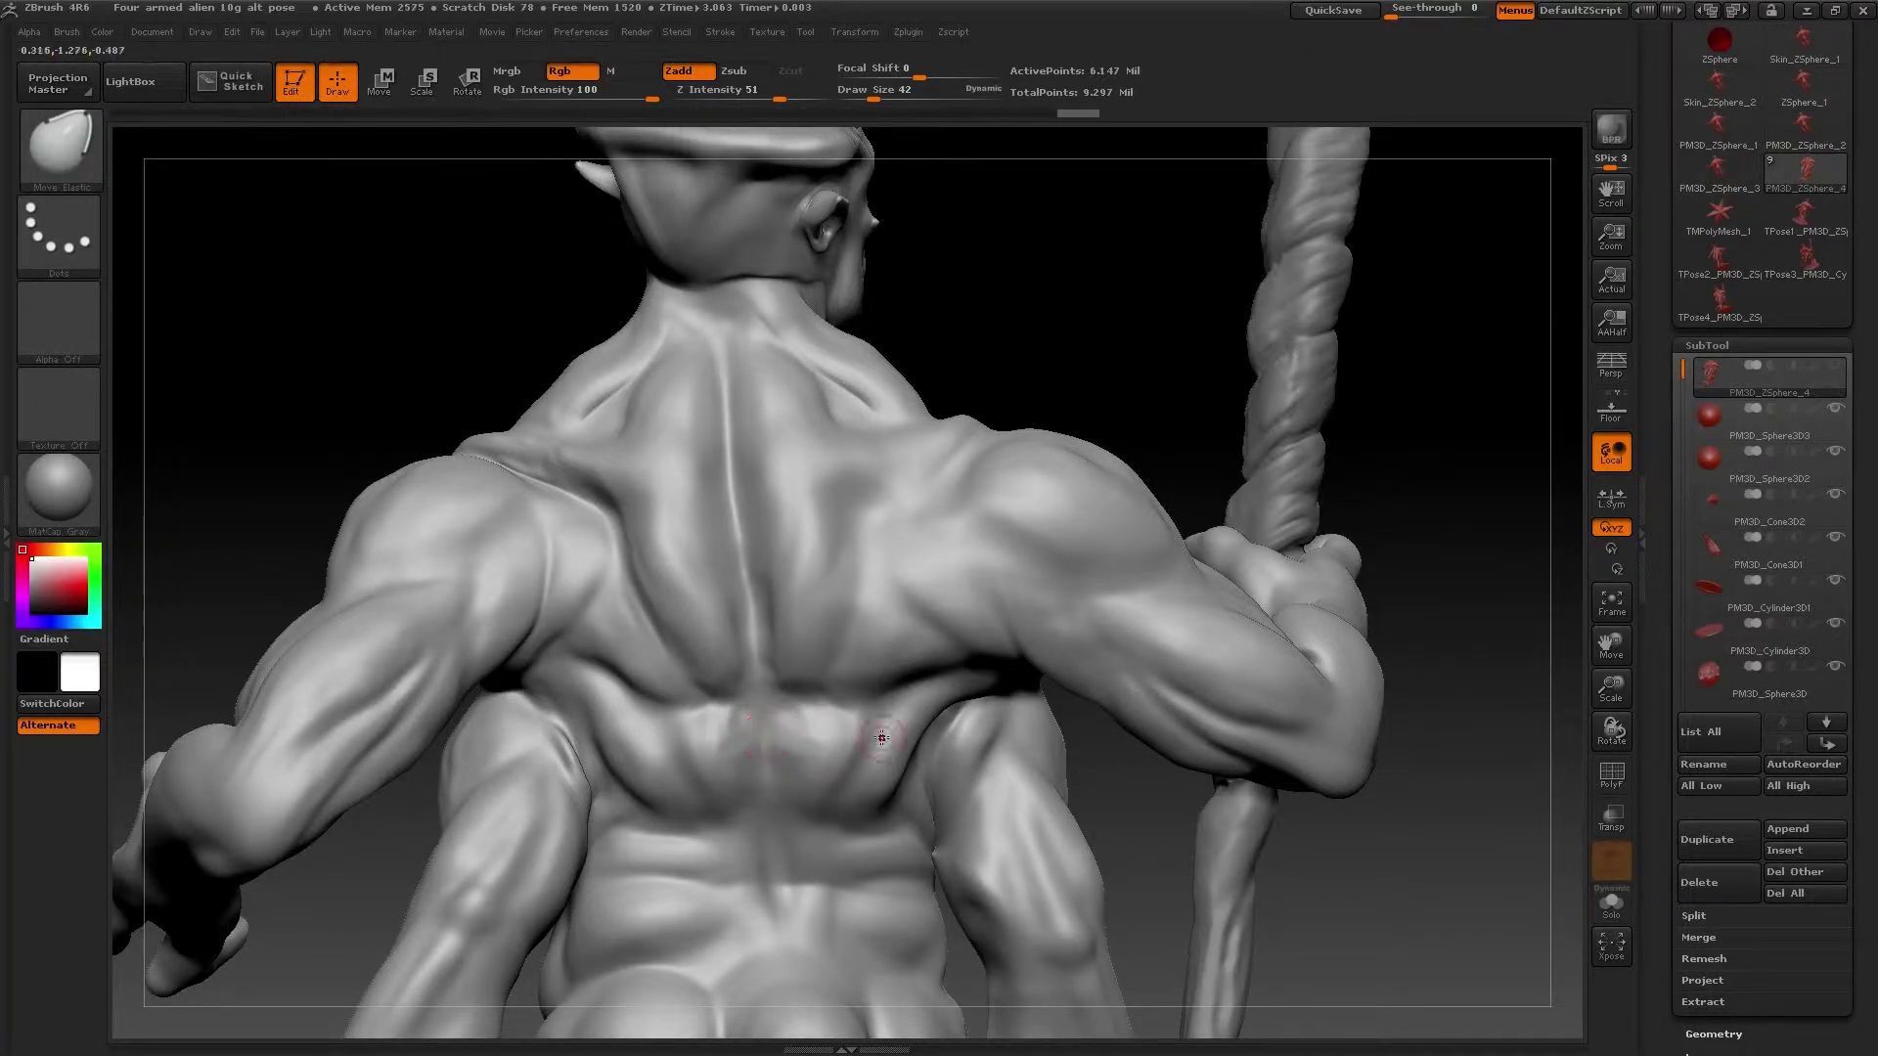
# - Save the project as Four armed alien 10g alt pose, replacing the existing file
pyautogui.press('ctrl')
pyautogui.moveTo(1069, 321); pyautogui.dragTo(1135, 338)
pyautogui.keyDown('ctrl'); pyautogui.moveTo(1388, 897); pyautogui.dragTo(1118, 863, button='right'); pyautogui.keyUp('ctrl')
pyautogui.moveTo(1118, 863); pyautogui.dragTo(1195, 892)
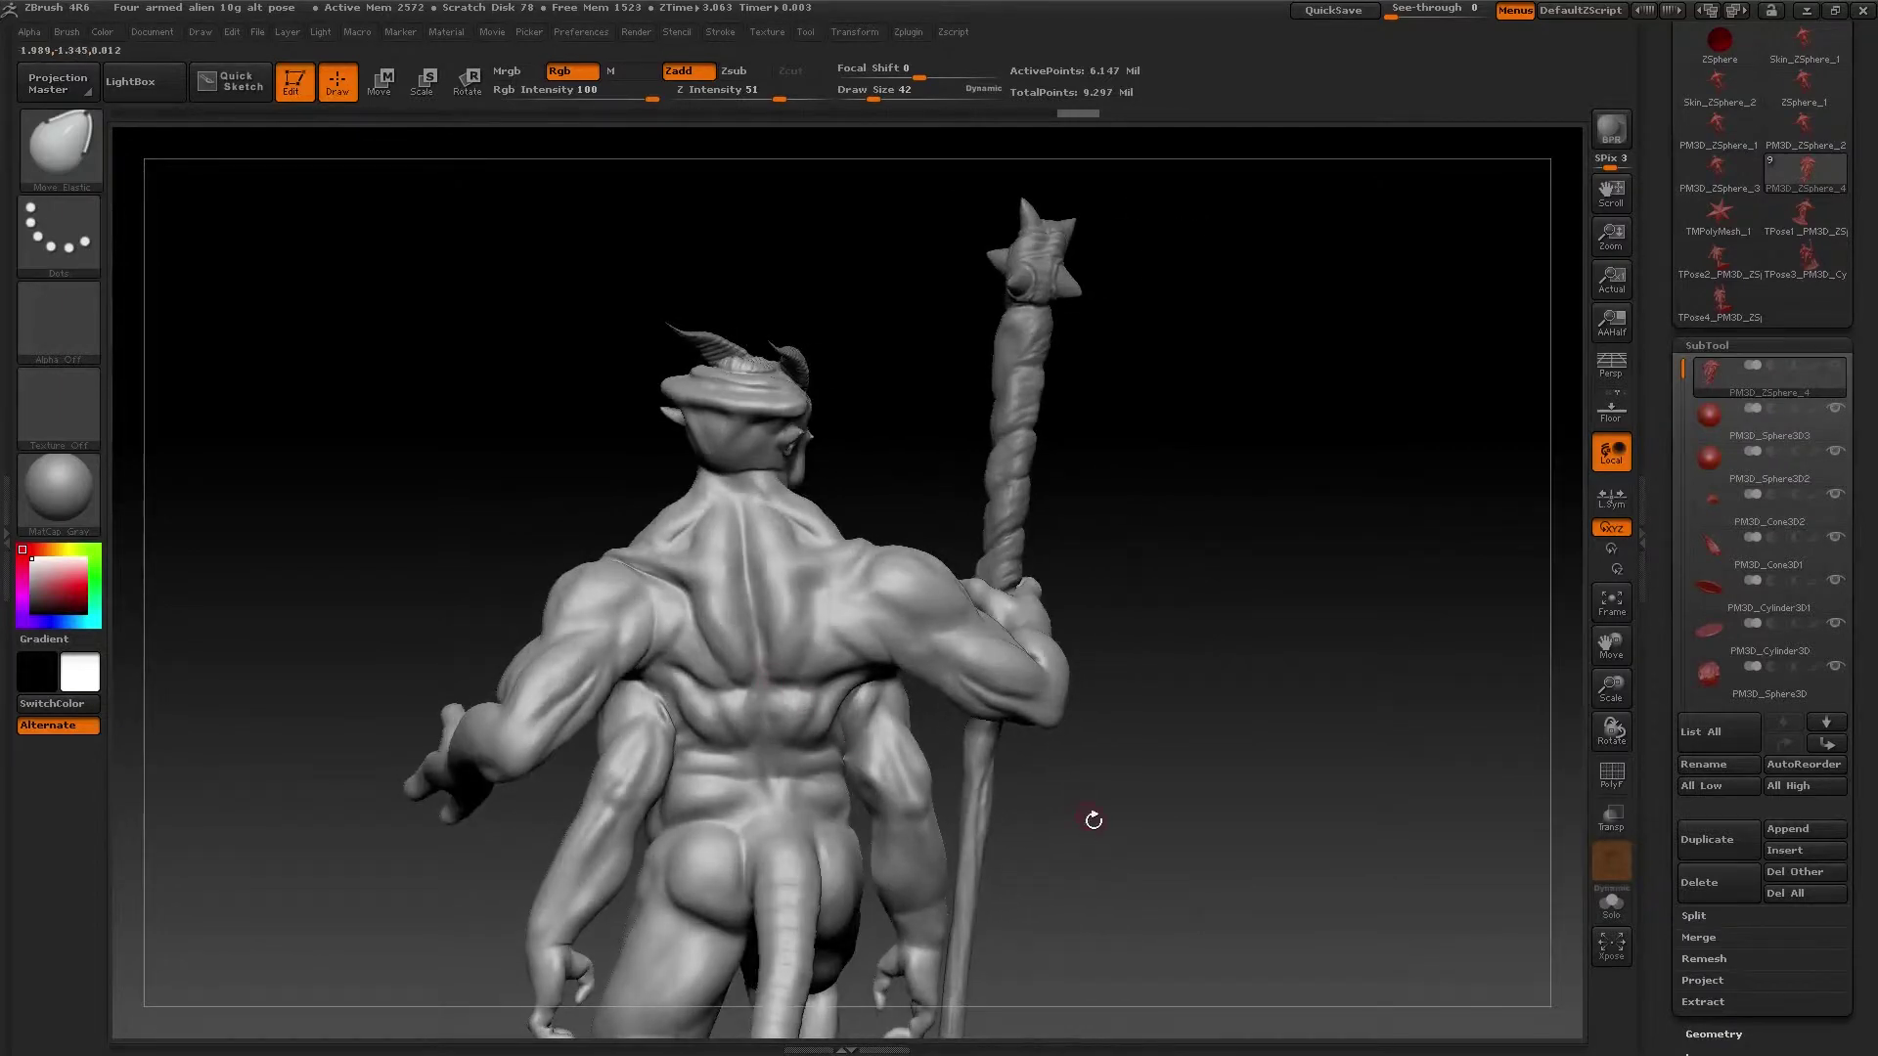
pyautogui.moveTo(1094, 820)
pyautogui.mouseDown()
pyautogui.moveTo(1174, 799)
pyautogui.moveTo(1071, 777)
pyautogui.mouseUp()
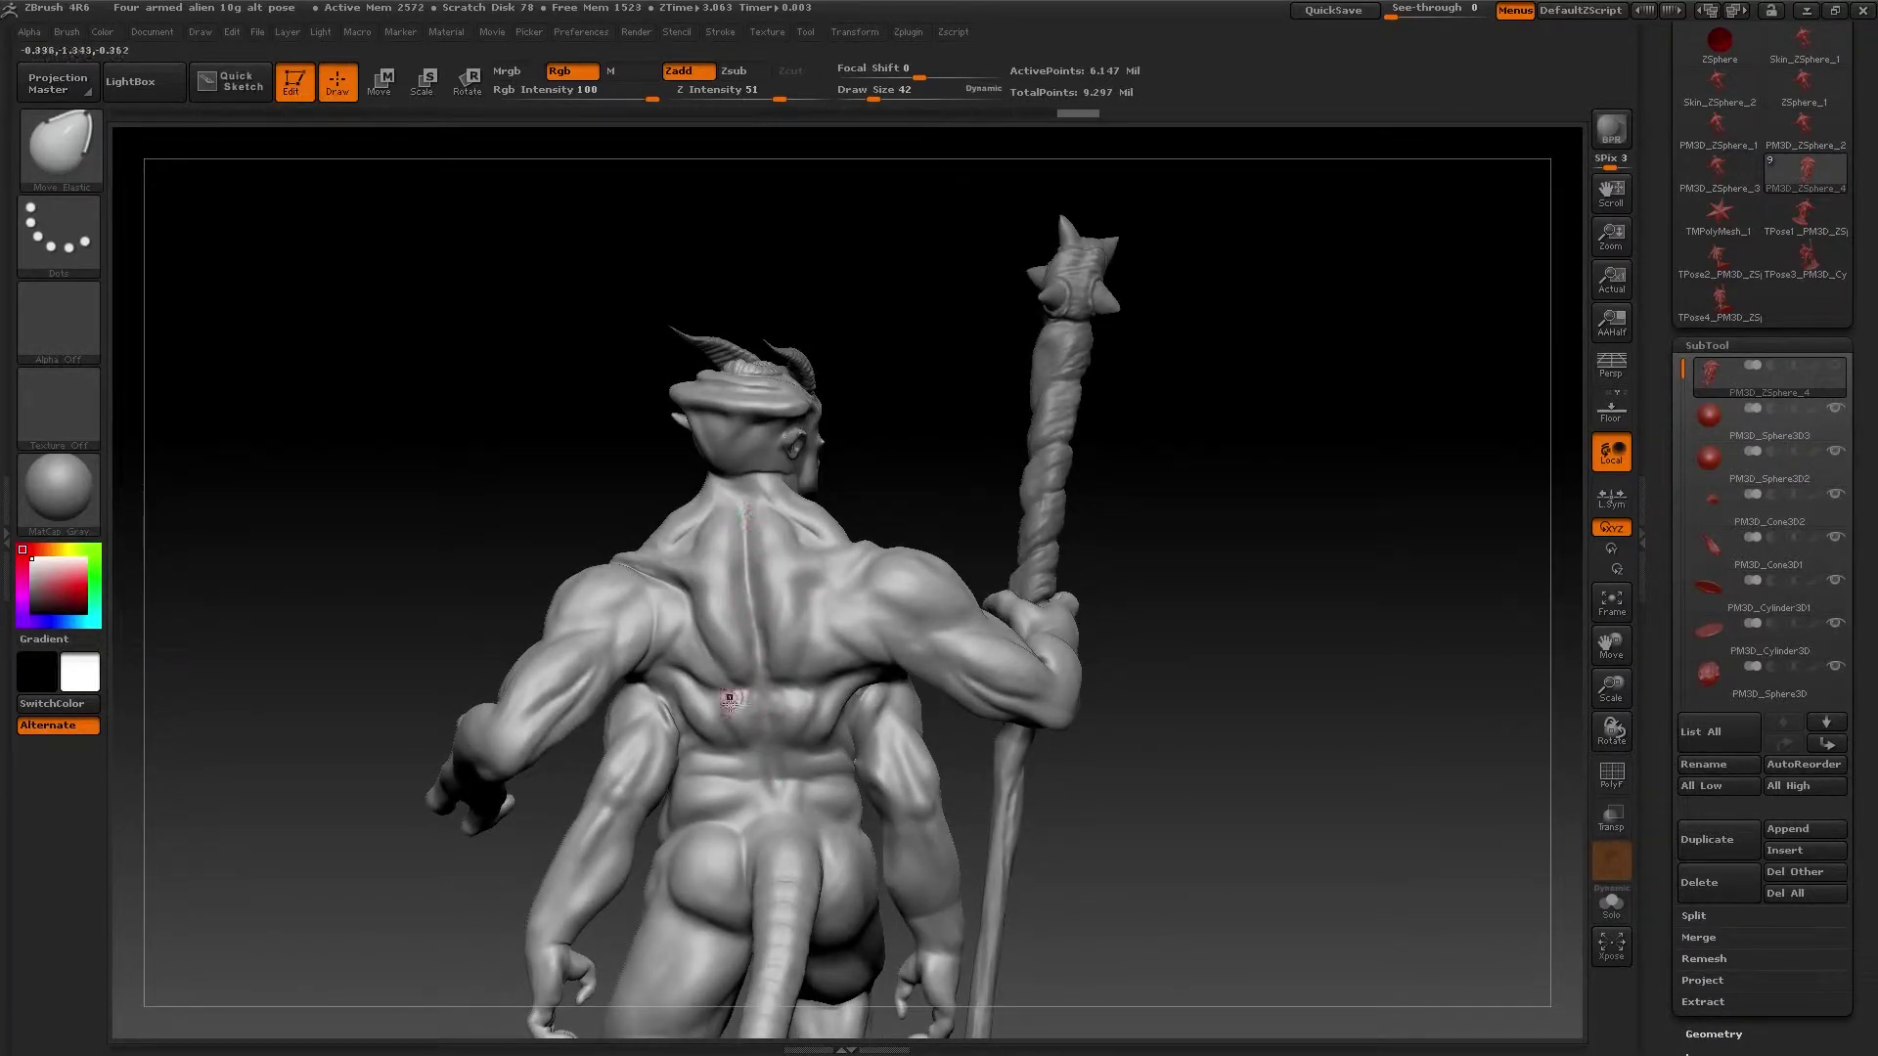
pyautogui.moveTo(1124, 821)
pyautogui.mouseDown()
pyautogui.moveTo(1261, 841)
pyautogui.moveTo(1213, 860)
pyautogui.moveTo(1233, 870)
pyautogui.moveTo(1201, 821)
pyautogui.mouseUp()
pyautogui.hotkey('ctrl', 's')
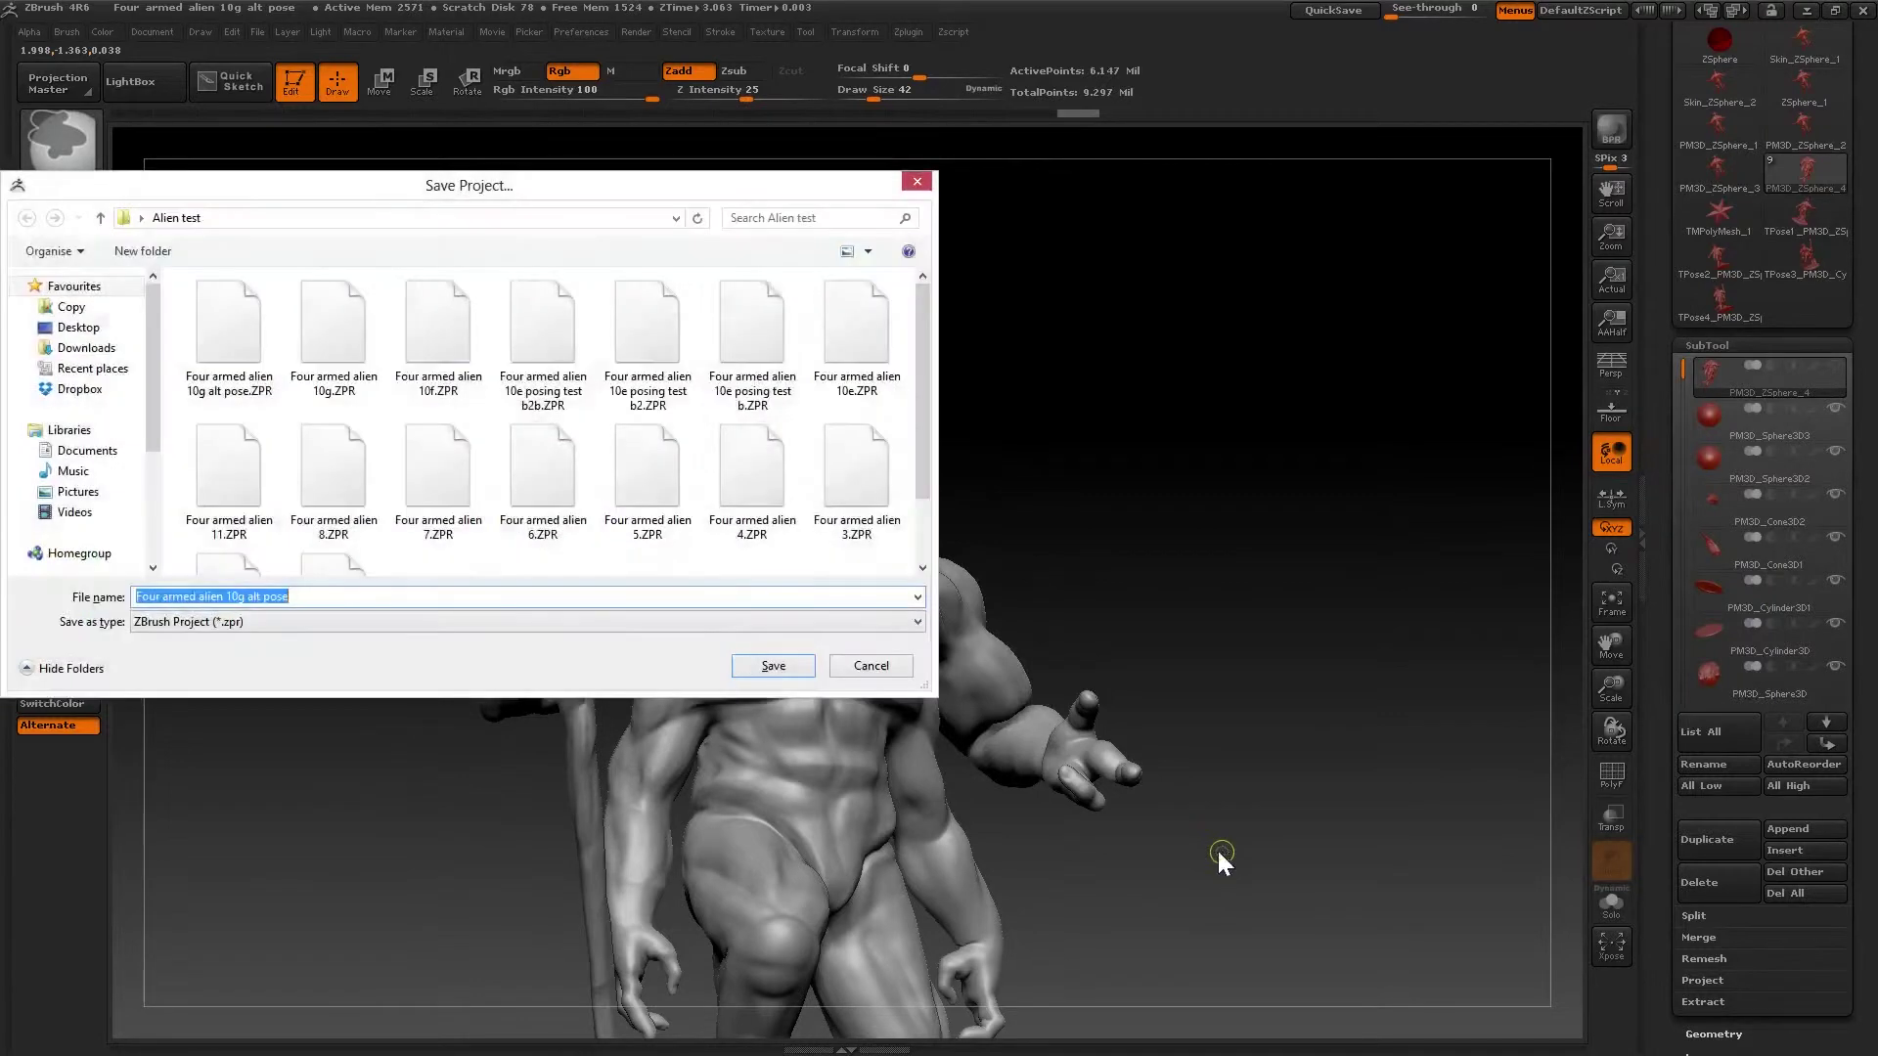
pyautogui.click(794, 666)
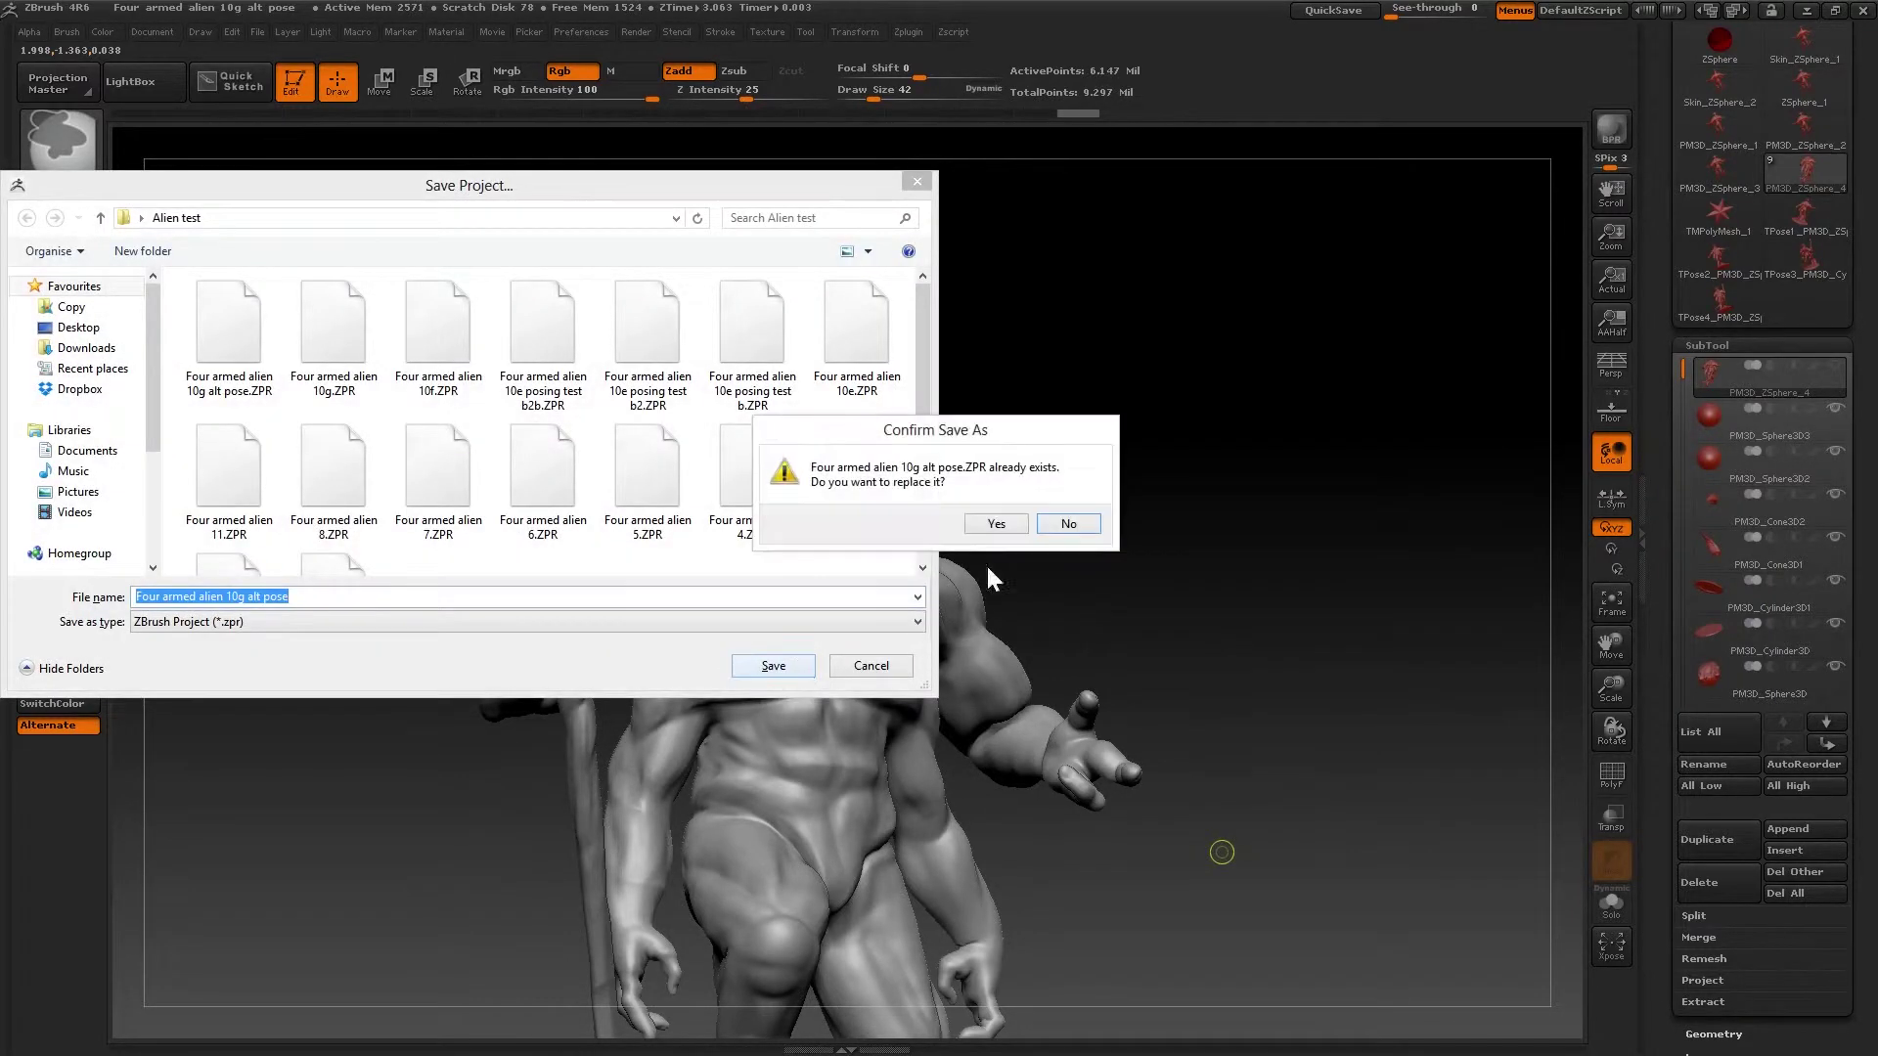
pyautogui.click(1000, 524)
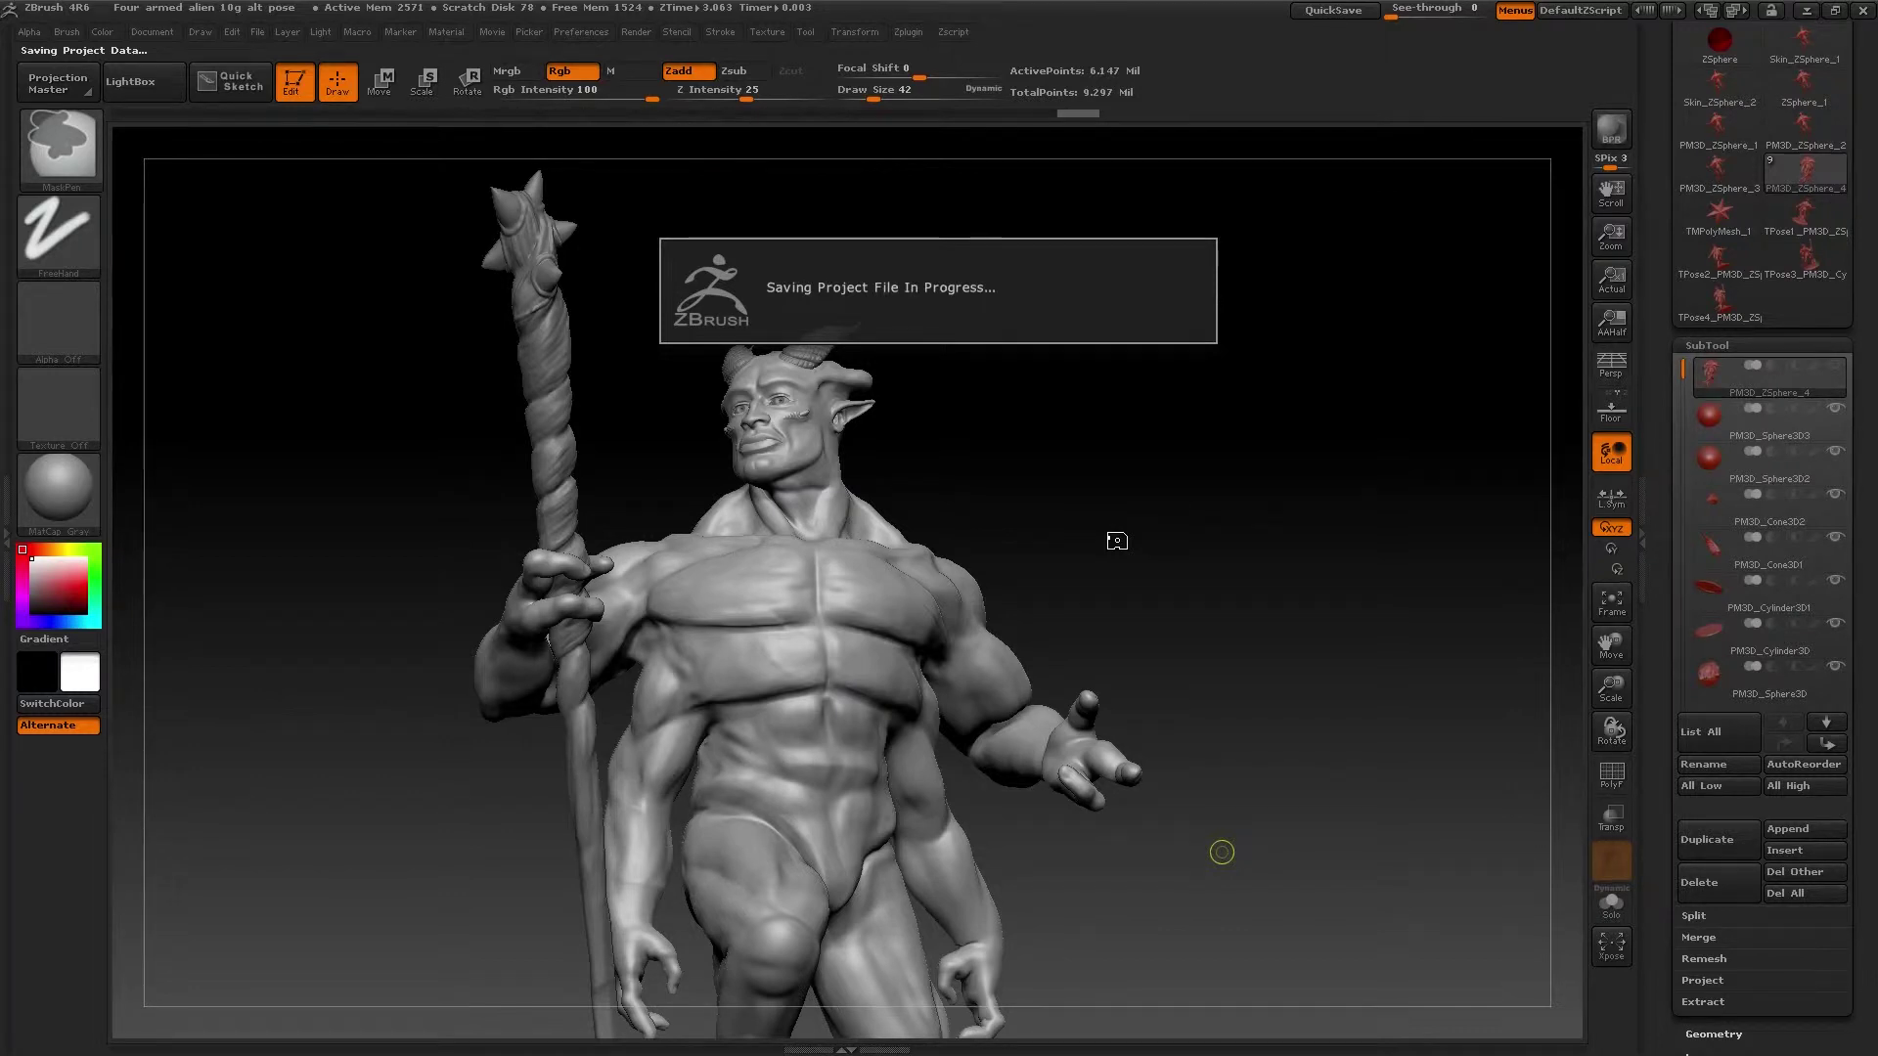
# - Examine the posed alien's torso, arms, back and tail from the front and from behind
pyautogui.moveTo(1189, 616)
pyautogui.mouseDown()
pyautogui.moveTo(1232, 674)
pyautogui.moveTo(1307, 713)
pyautogui.moveTo(1243, 721)
pyautogui.moveTo(1257, 520)
pyautogui.mouseUp()
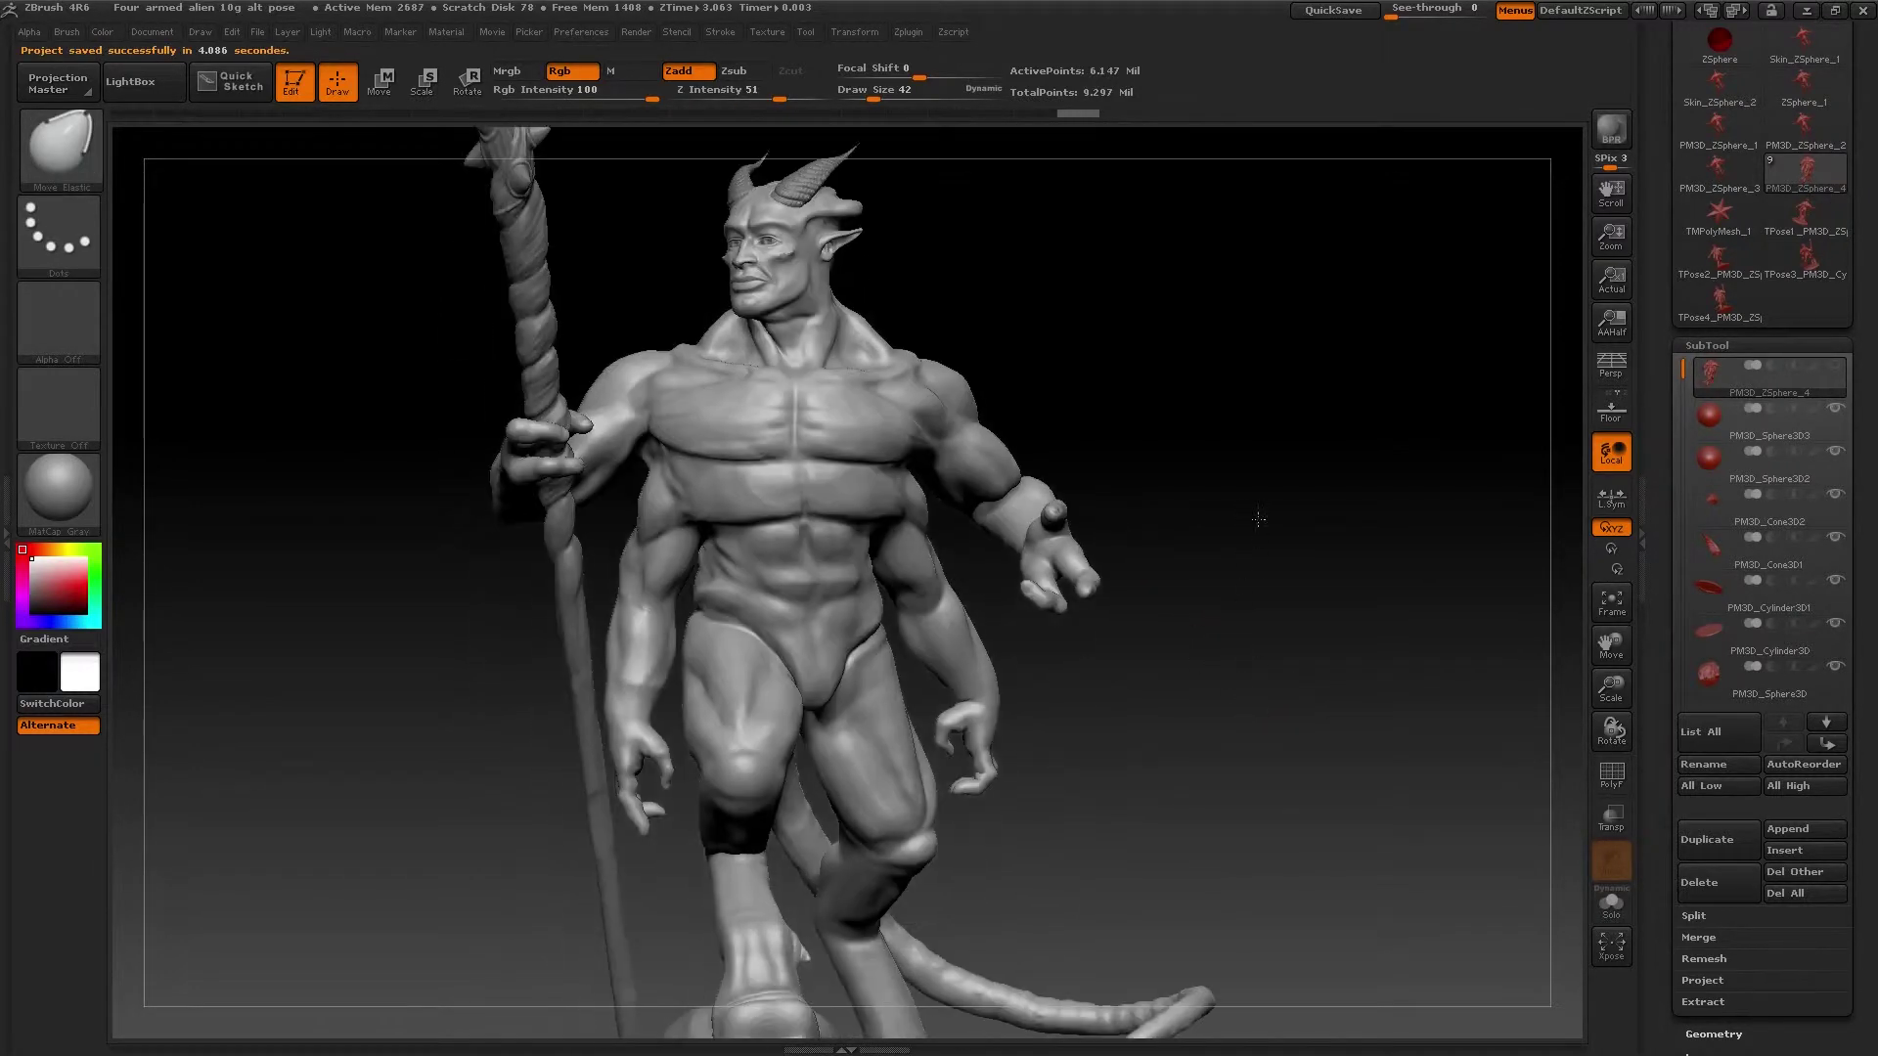
pyautogui.keyDown('ctrl'); pyautogui.moveTo(1216, 645); pyautogui.dragTo(1252, 684, button='right'); pyautogui.keyUp('ctrl')
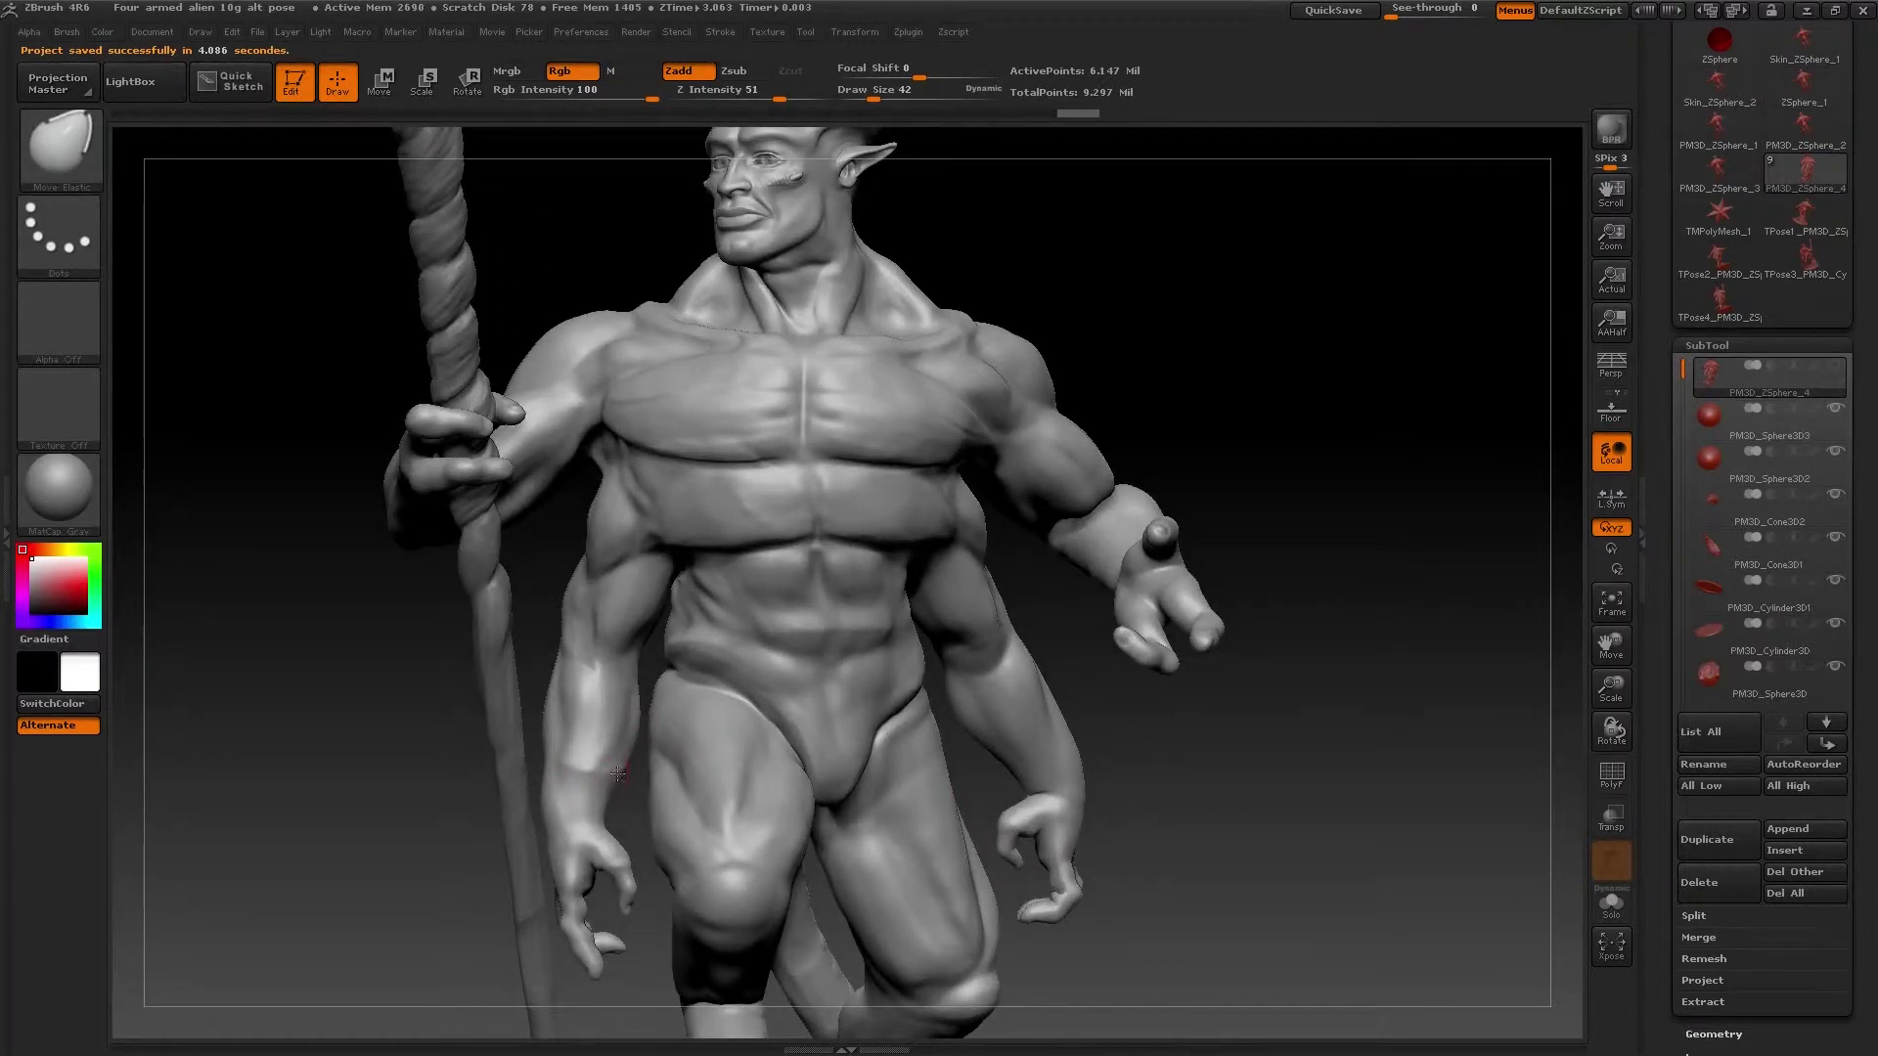
pyautogui.moveTo(428, 820)
pyautogui.mouseDown()
pyautogui.moveTo(690, 846)
pyautogui.moveTo(546, 841)
pyautogui.mouseUp()
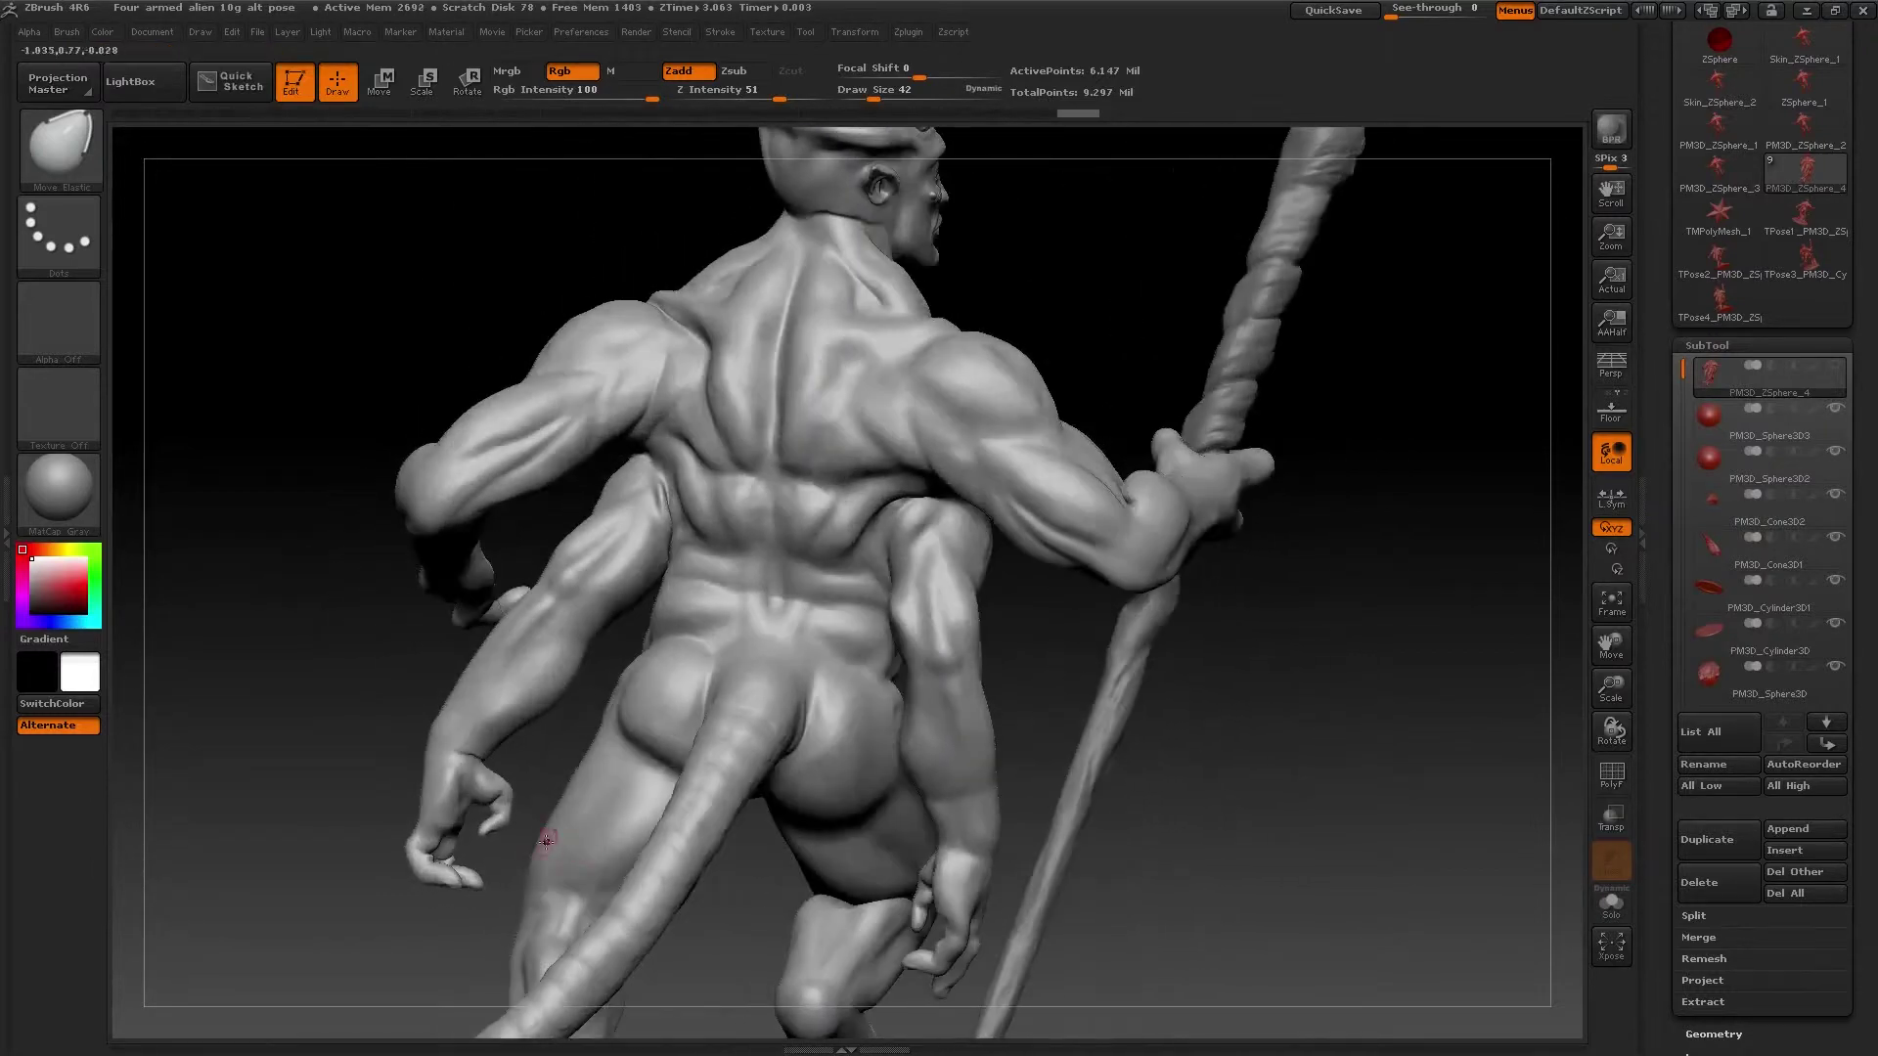
pyautogui.moveTo(364, 892); pyautogui.dragTo(284, 880)
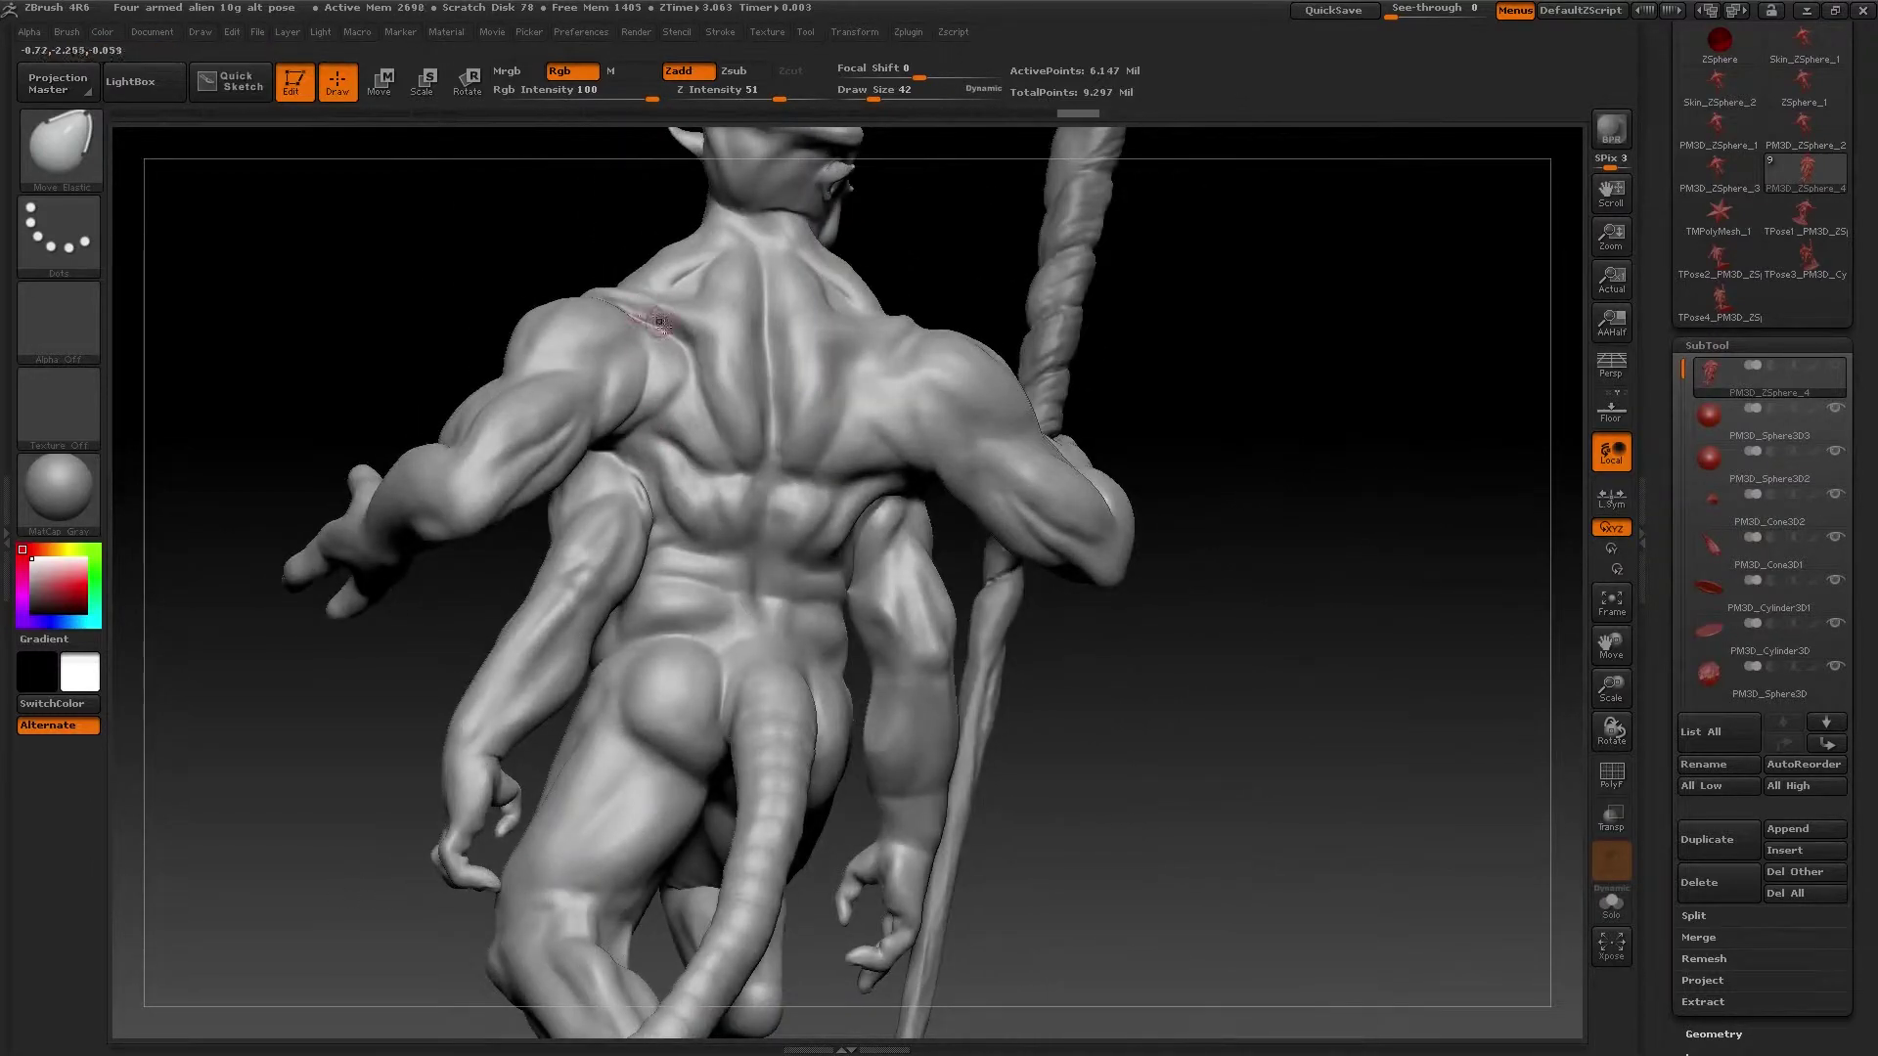
pyautogui.moveTo(388, 293); pyautogui.dragTo(590, 344)
pyautogui.moveTo(457, 632)
pyautogui.keyDown('ctrl'); pyautogui.mouseDown(button='right')
pyautogui.moveTo(335, 650)
pyautogui.moveTo(415, 695)
pyautogui.mouseUp(button='right'); pyautogui.keyUp('ctrl')
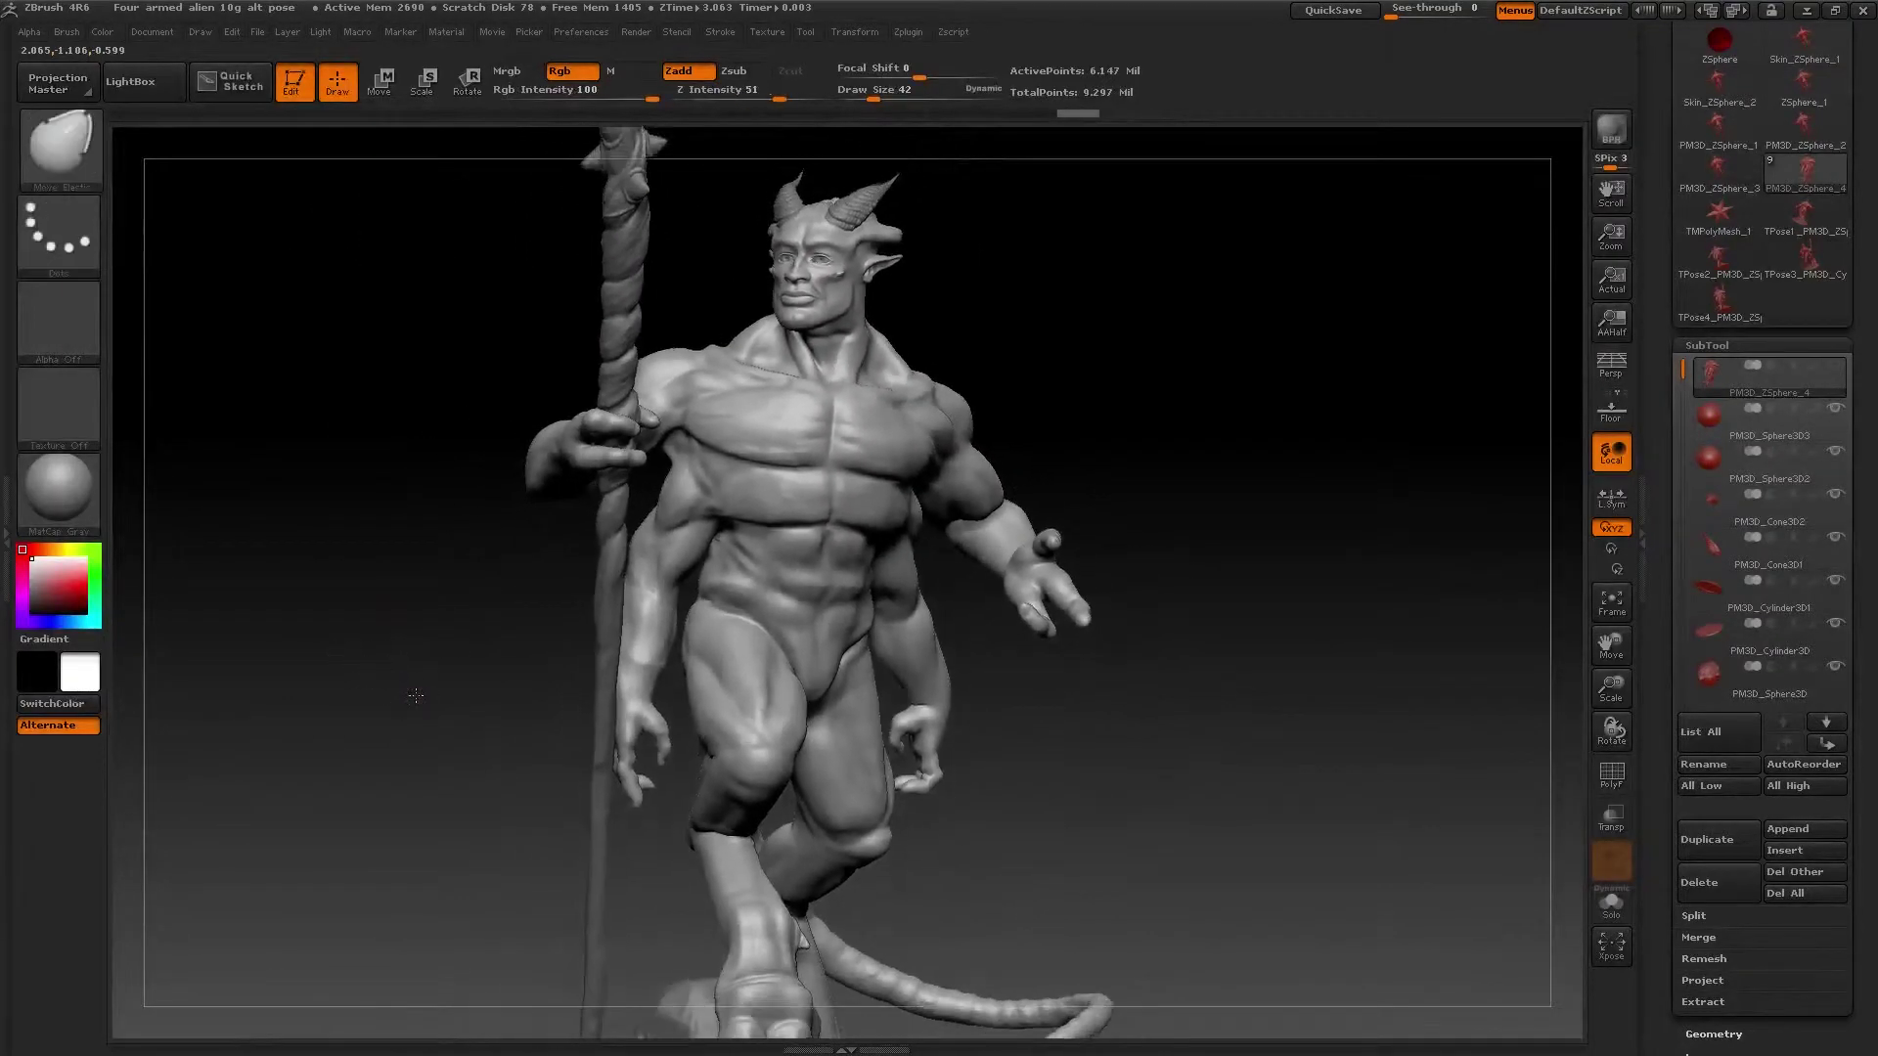
pyautogui.moveTo(415, 695); pyautogui.dragTo(417, 706)
pyautogui.keyDown('ctrl'); pyautogui.moveTo(417, 705); pyautogui.dragTo(352, 679, button='right'); pyautogui.keyUp('ctrl')
pyautogui.moveTo(352, 679)
pyautogui.mouseDown()
pyautogui.moveTo(364, 708)
pyautogui.moveTo(392, 611)
pyautogui.moveTo(409, 670)
pyautogui.mouseUp()
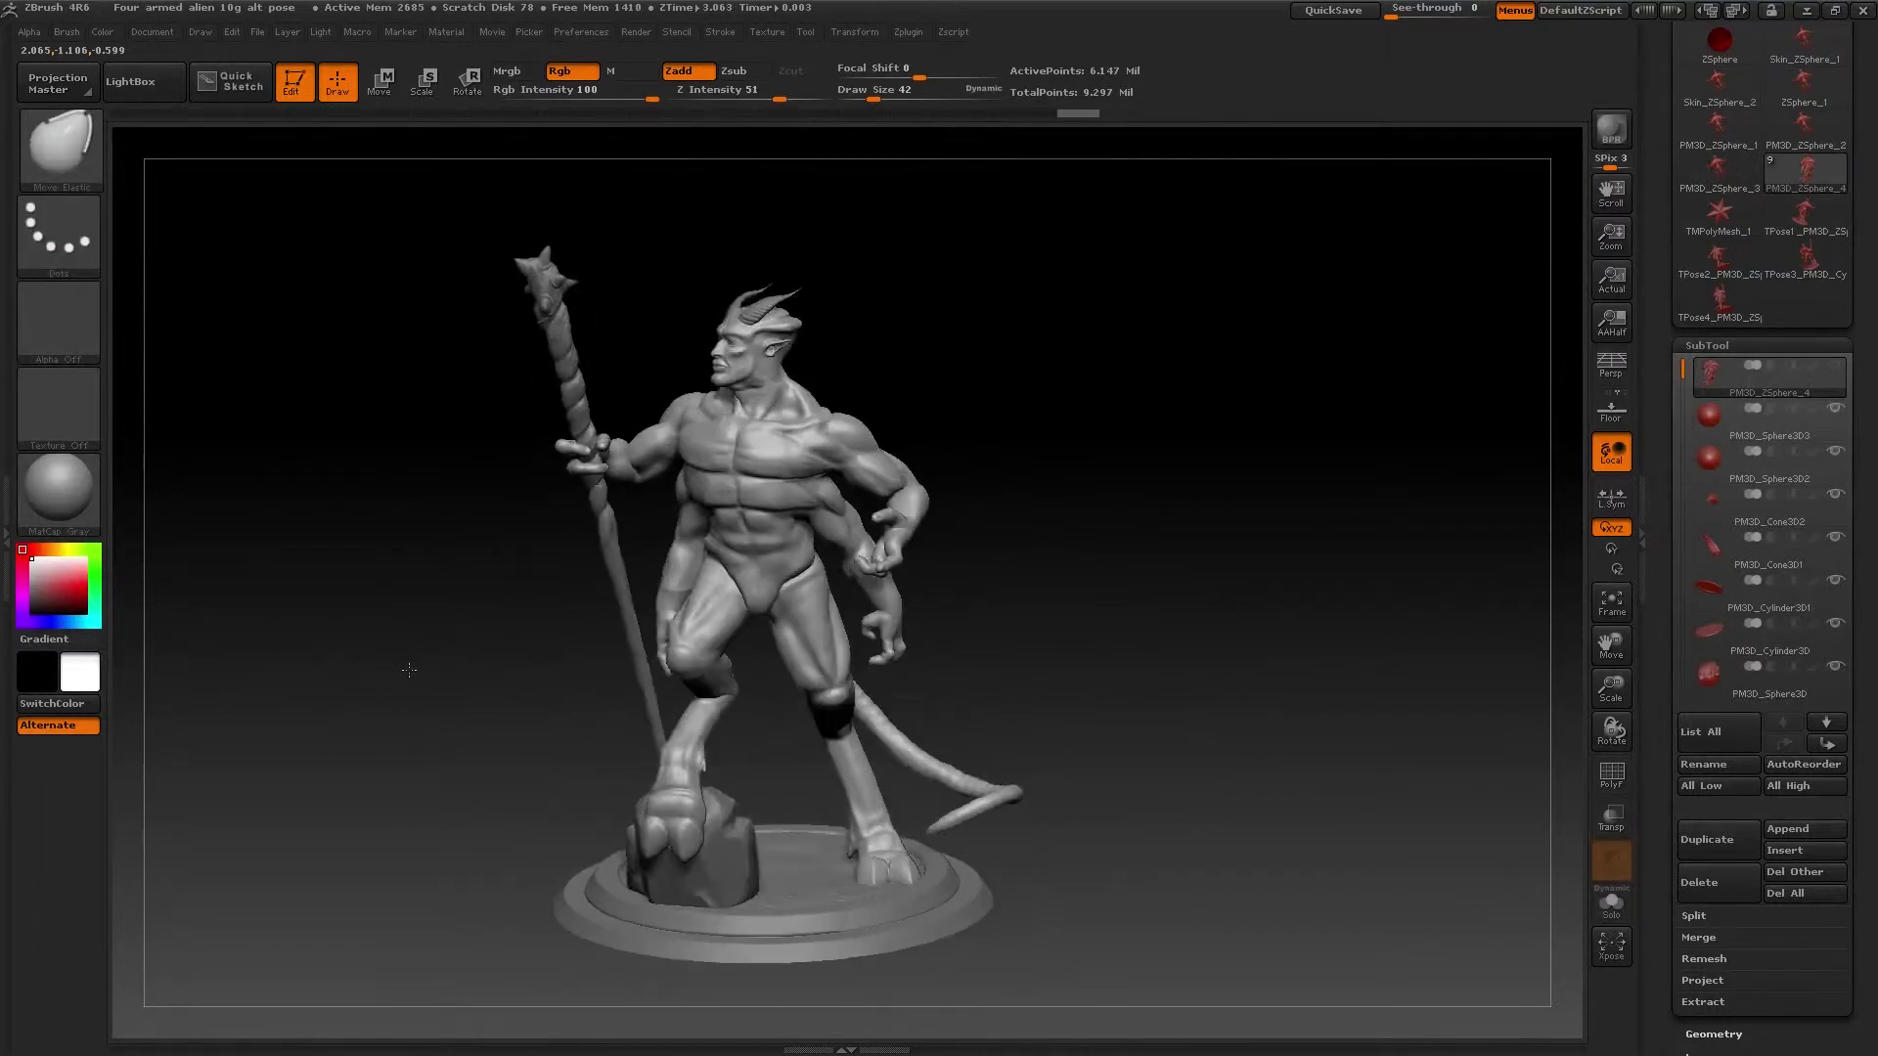
# - Examine the whole figure on its base from the front, including a close look at the chest, abdomen and arms
pyautogui.keyDown('ctrl'); pyautogui.moveTo(1055, 662); pyautogui.dragTo(1085, 679, button='right'); pyautogui.keyUp('ctrl')
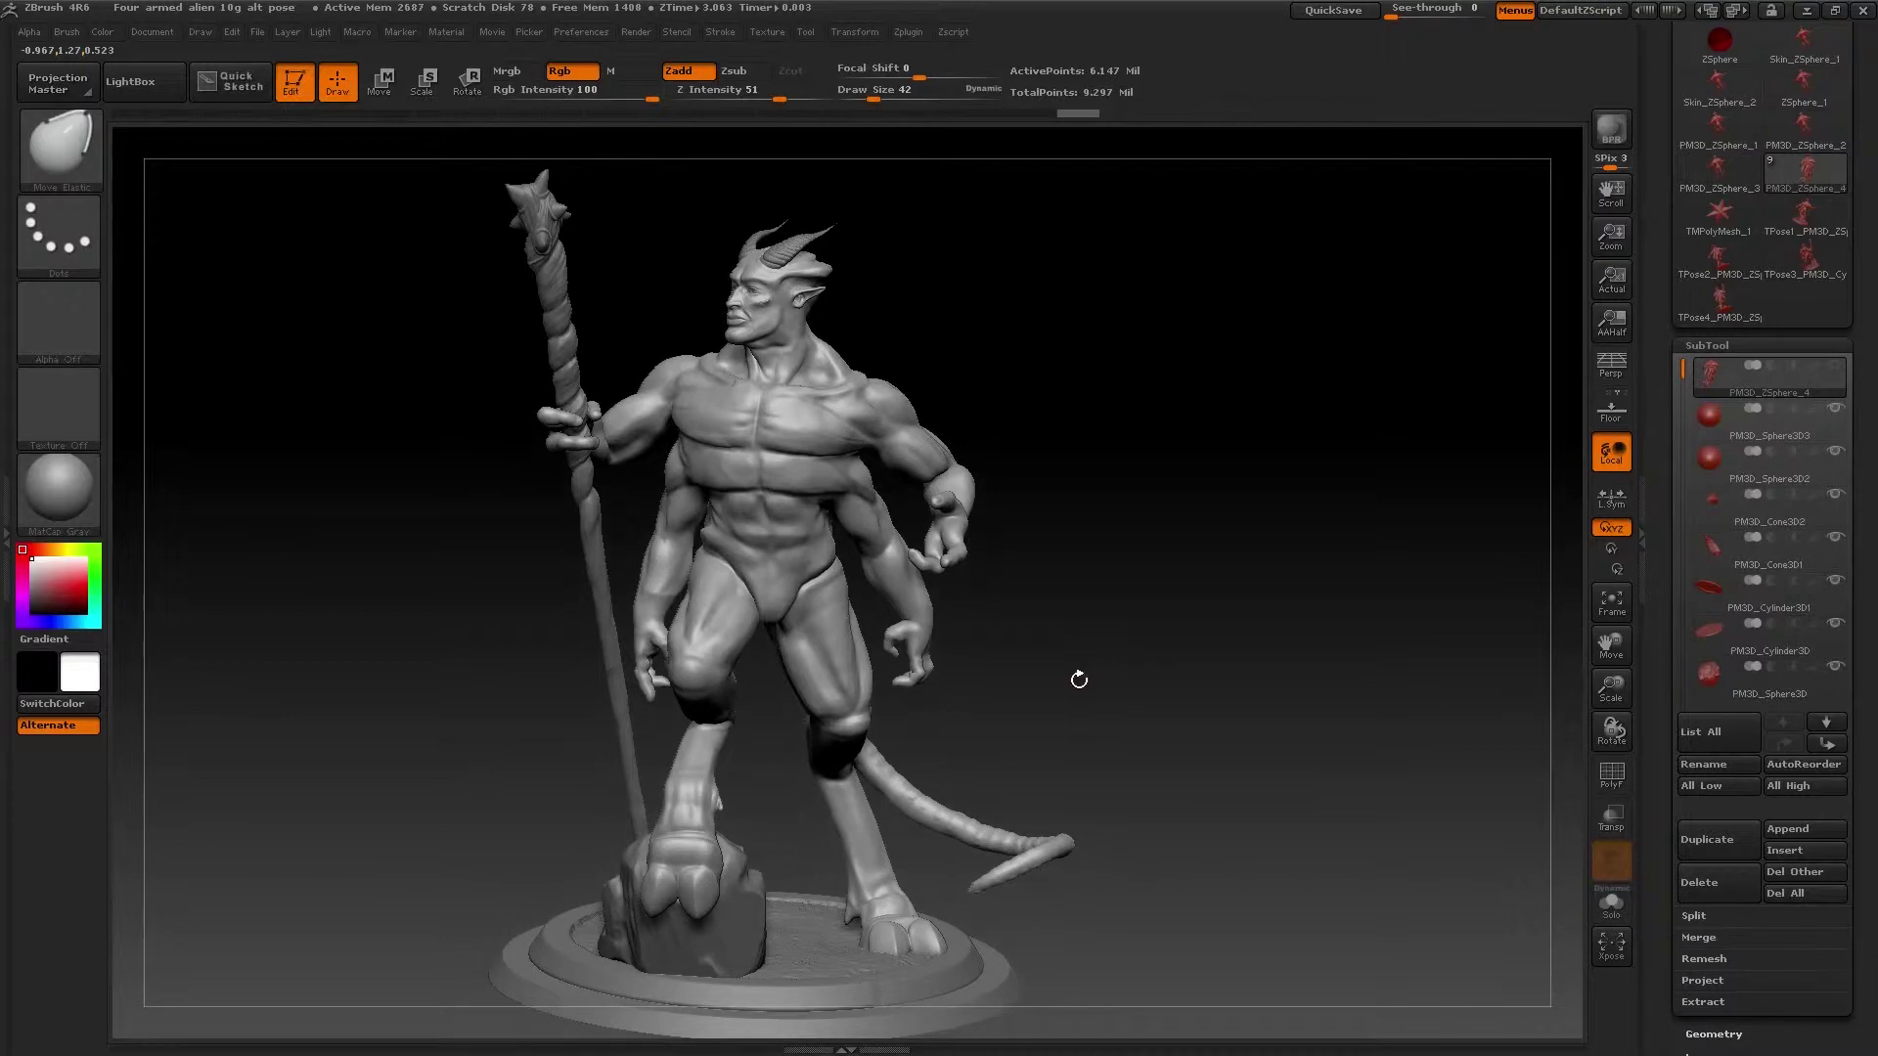
pyautogui.moveTo(1079, 679)
pyautogui.mouseDown()
pyautogui.moveTo(1076, 658)
pyautogui.moveTo(1098, 682)
pyautogui.moveTo(1080, 675)
pyautogui.mouseUp()
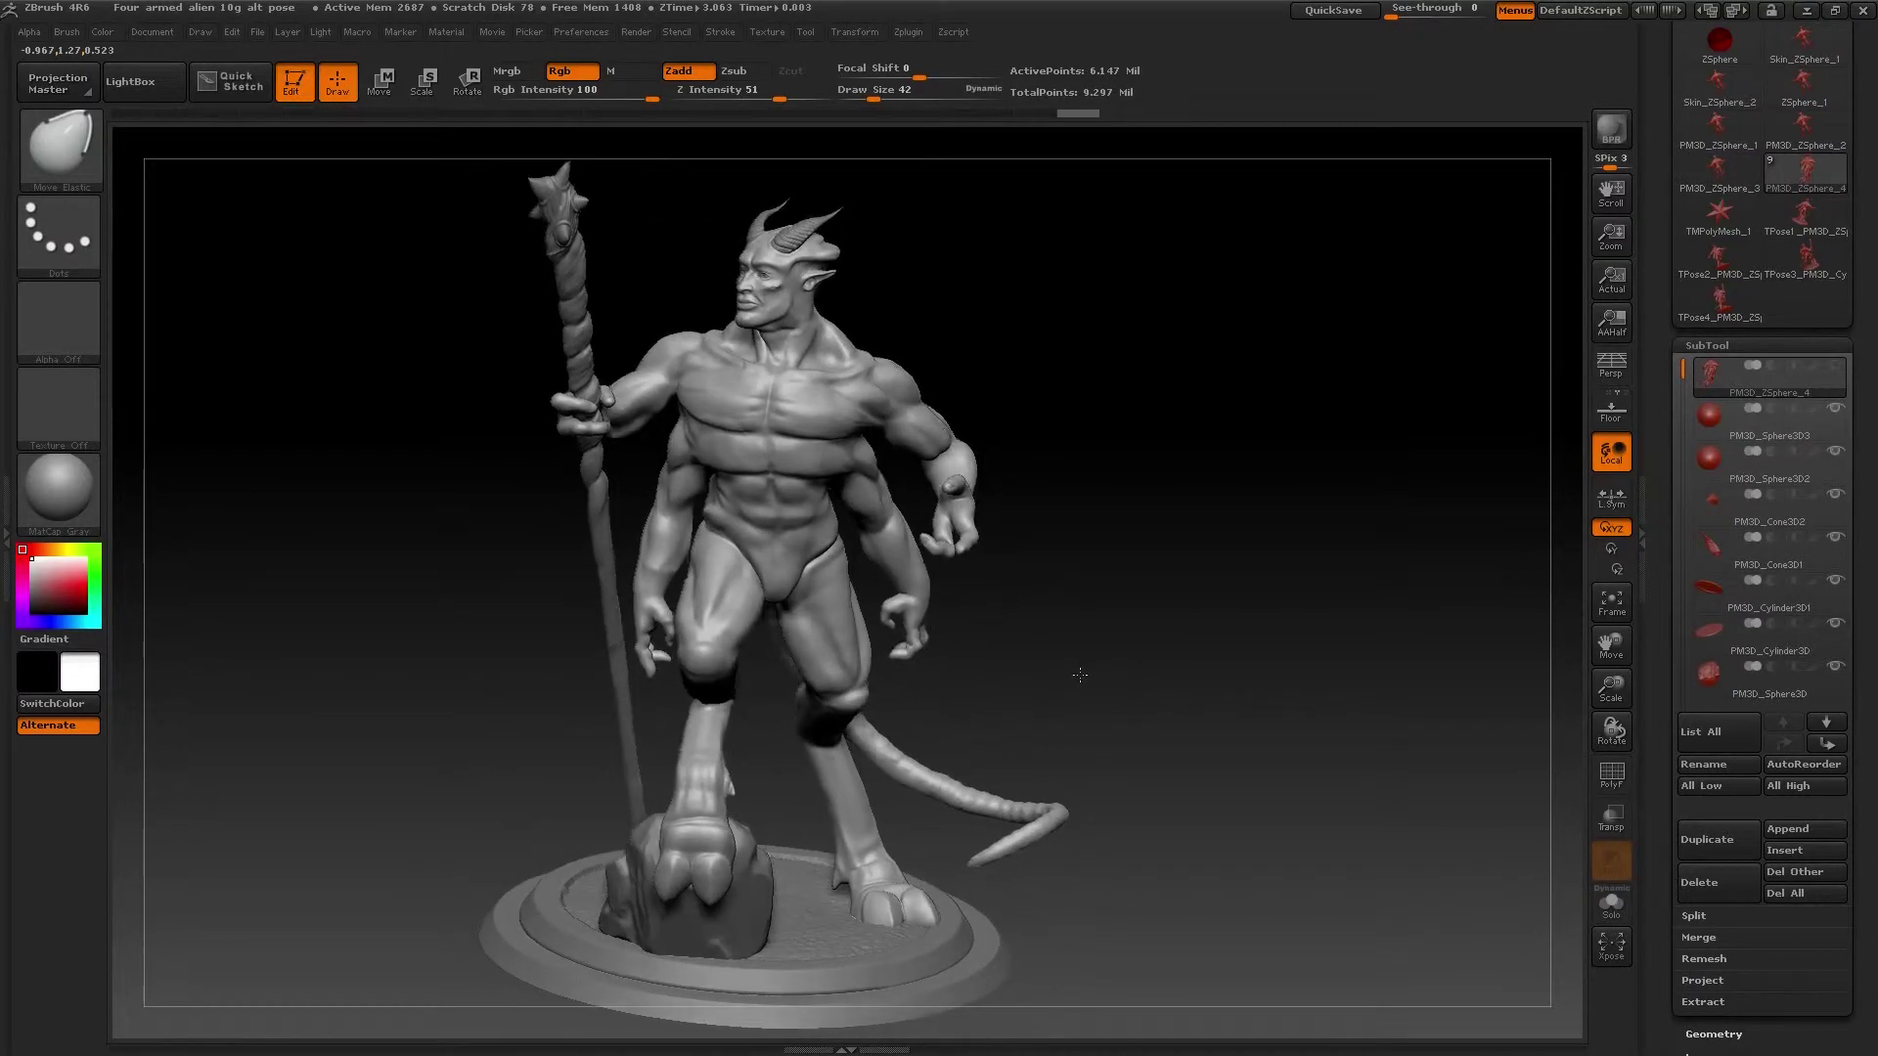
pyautogui.keyDown('ctrl'); pyautogui.moveTo(1035, 658); pyautogui.dragTo(1244, 797, button='right'); pyautogui.keyUp('ctrl')
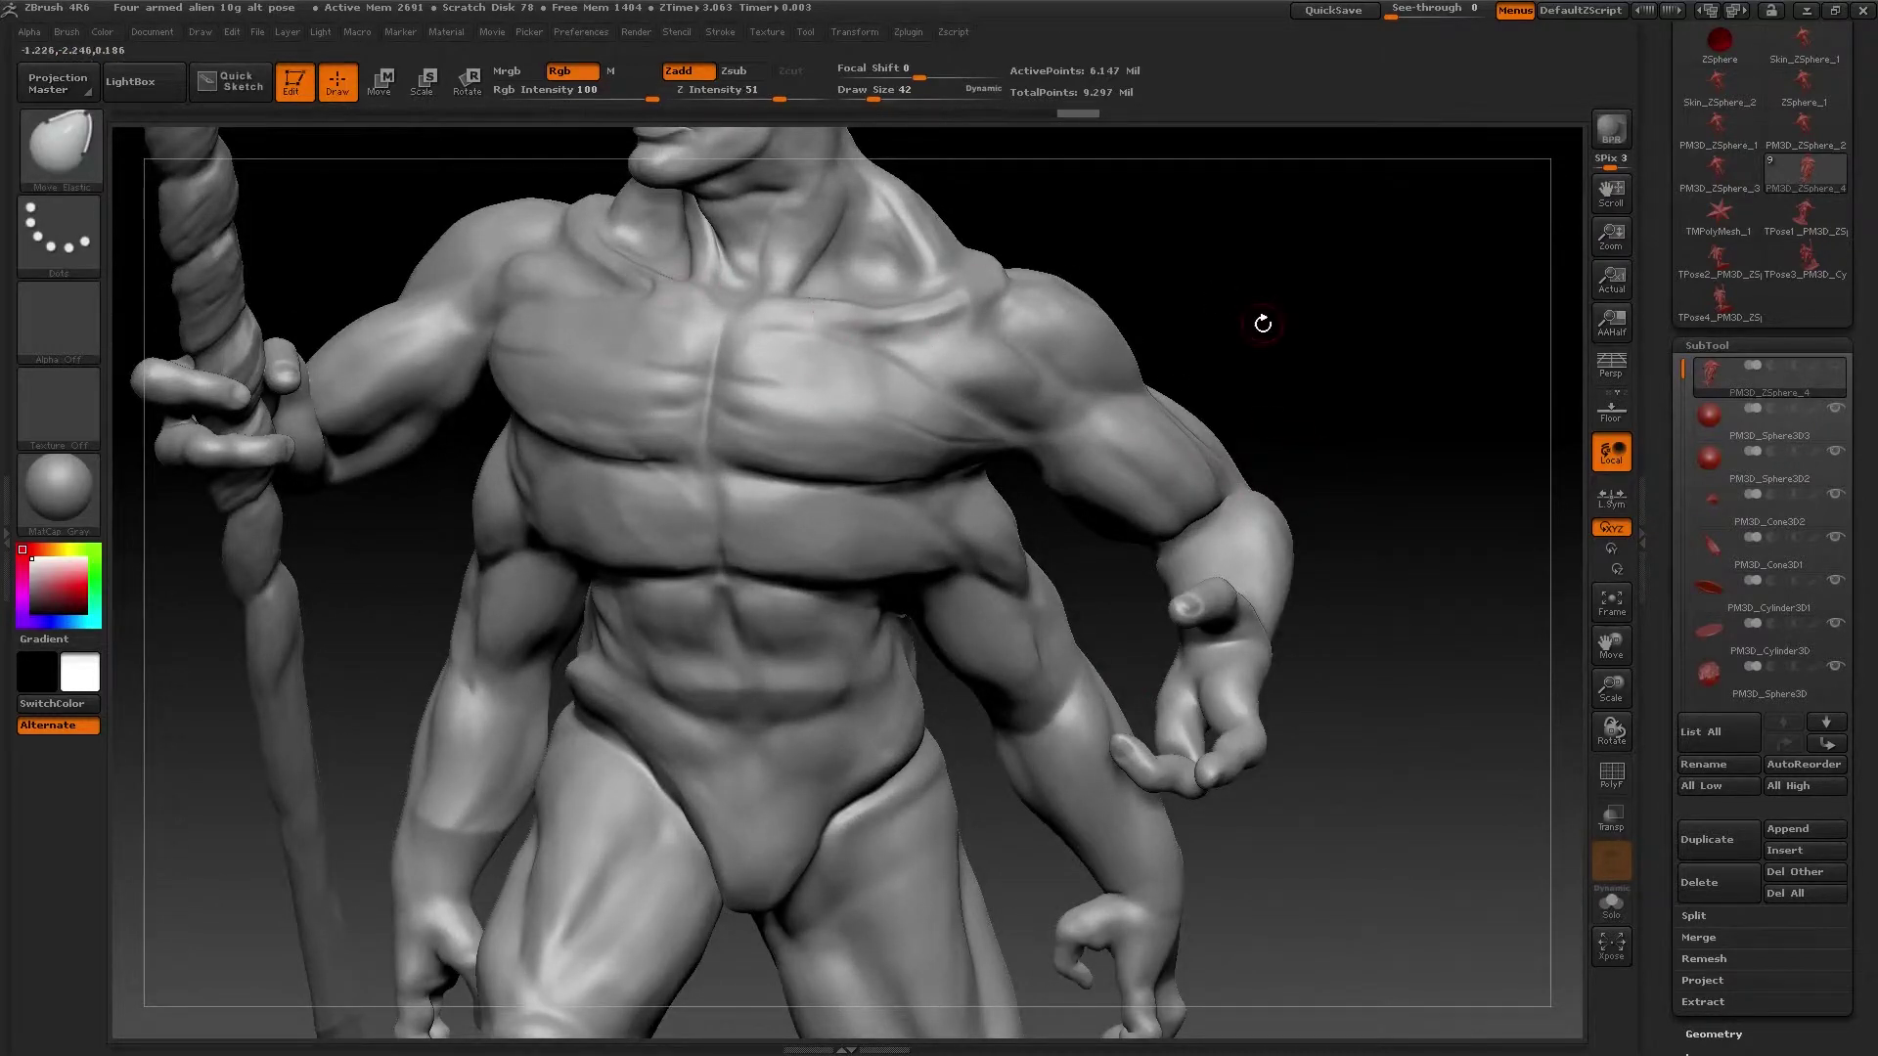
pyautogui.moveTo(1263, 324)
pyautogui.mouseDown()
pyautogui.moveTo(1186, 349)
pyautogui.moveTo(1211, 323)
pyautogui.mouseUp()
pyautogui.press('ctrl')
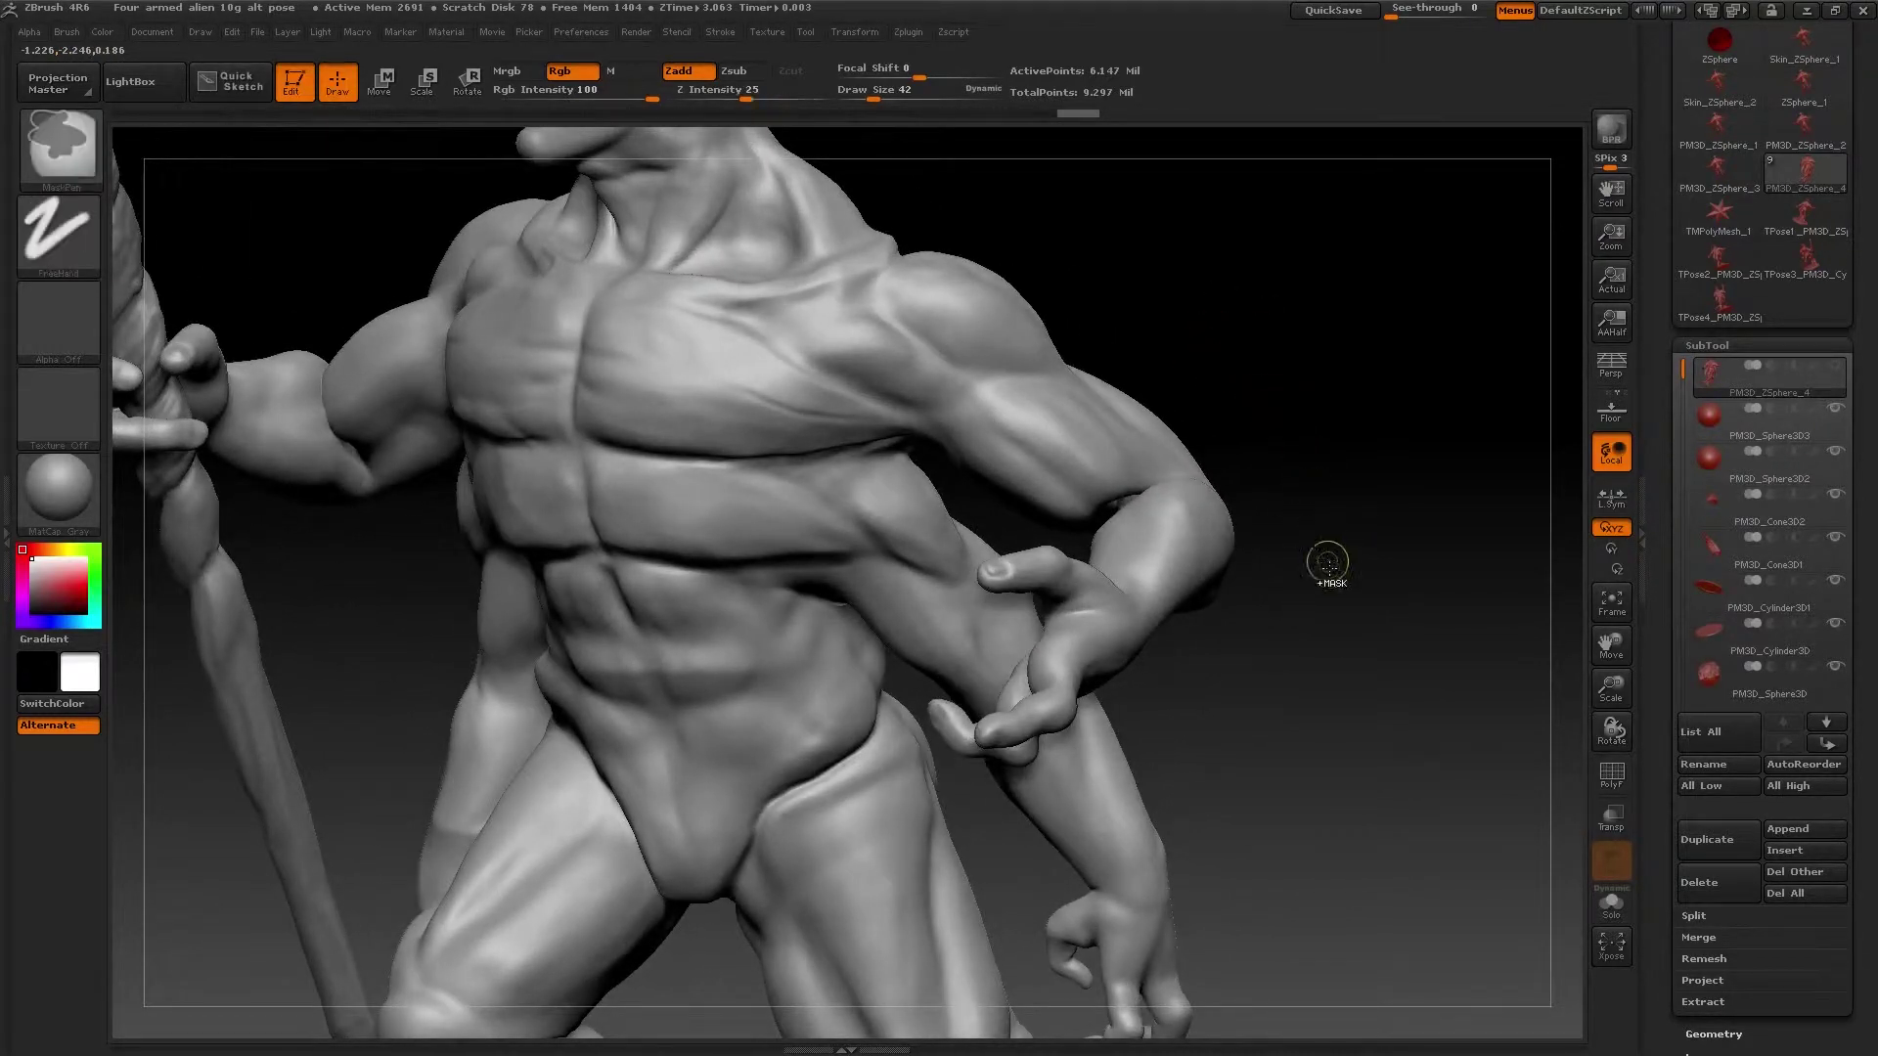
pyautogui.moveTo(1327, 565)
pyautogui.keyDown('ctrl'); pyautogui.mouseDown(button='right')
pyautogui.moveTo(995, 581)
pyautogui.moveTo(1070, 616)
pyautogui.moveTo(1046, 602)
pyautogui.mouseUp(button='right'); pyautogui.keyUp('ctrl')
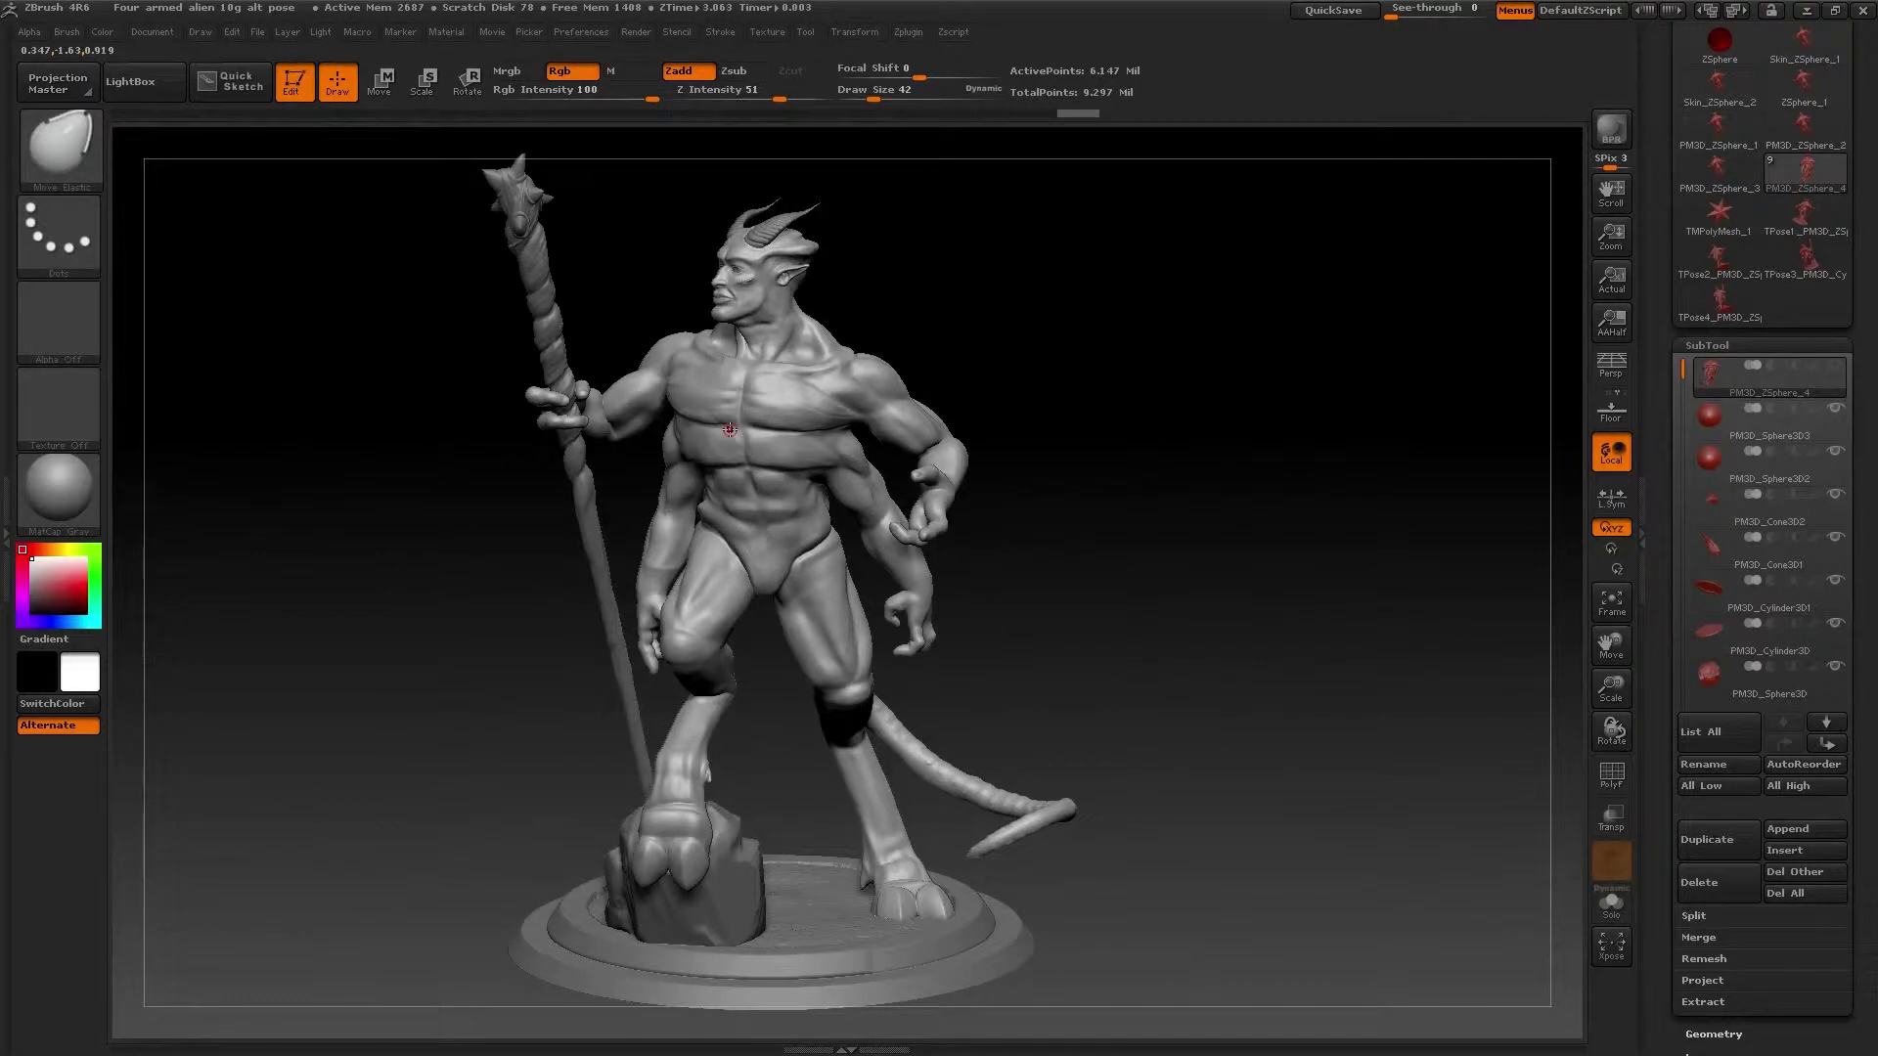
pyautogui.moveTo(1030, 667)
pyautogui.mouseDown()
pyautogui.moveTo(838, 668)
pyautogui.moveTo(1050, 671)
pyautogui.mouseUp()
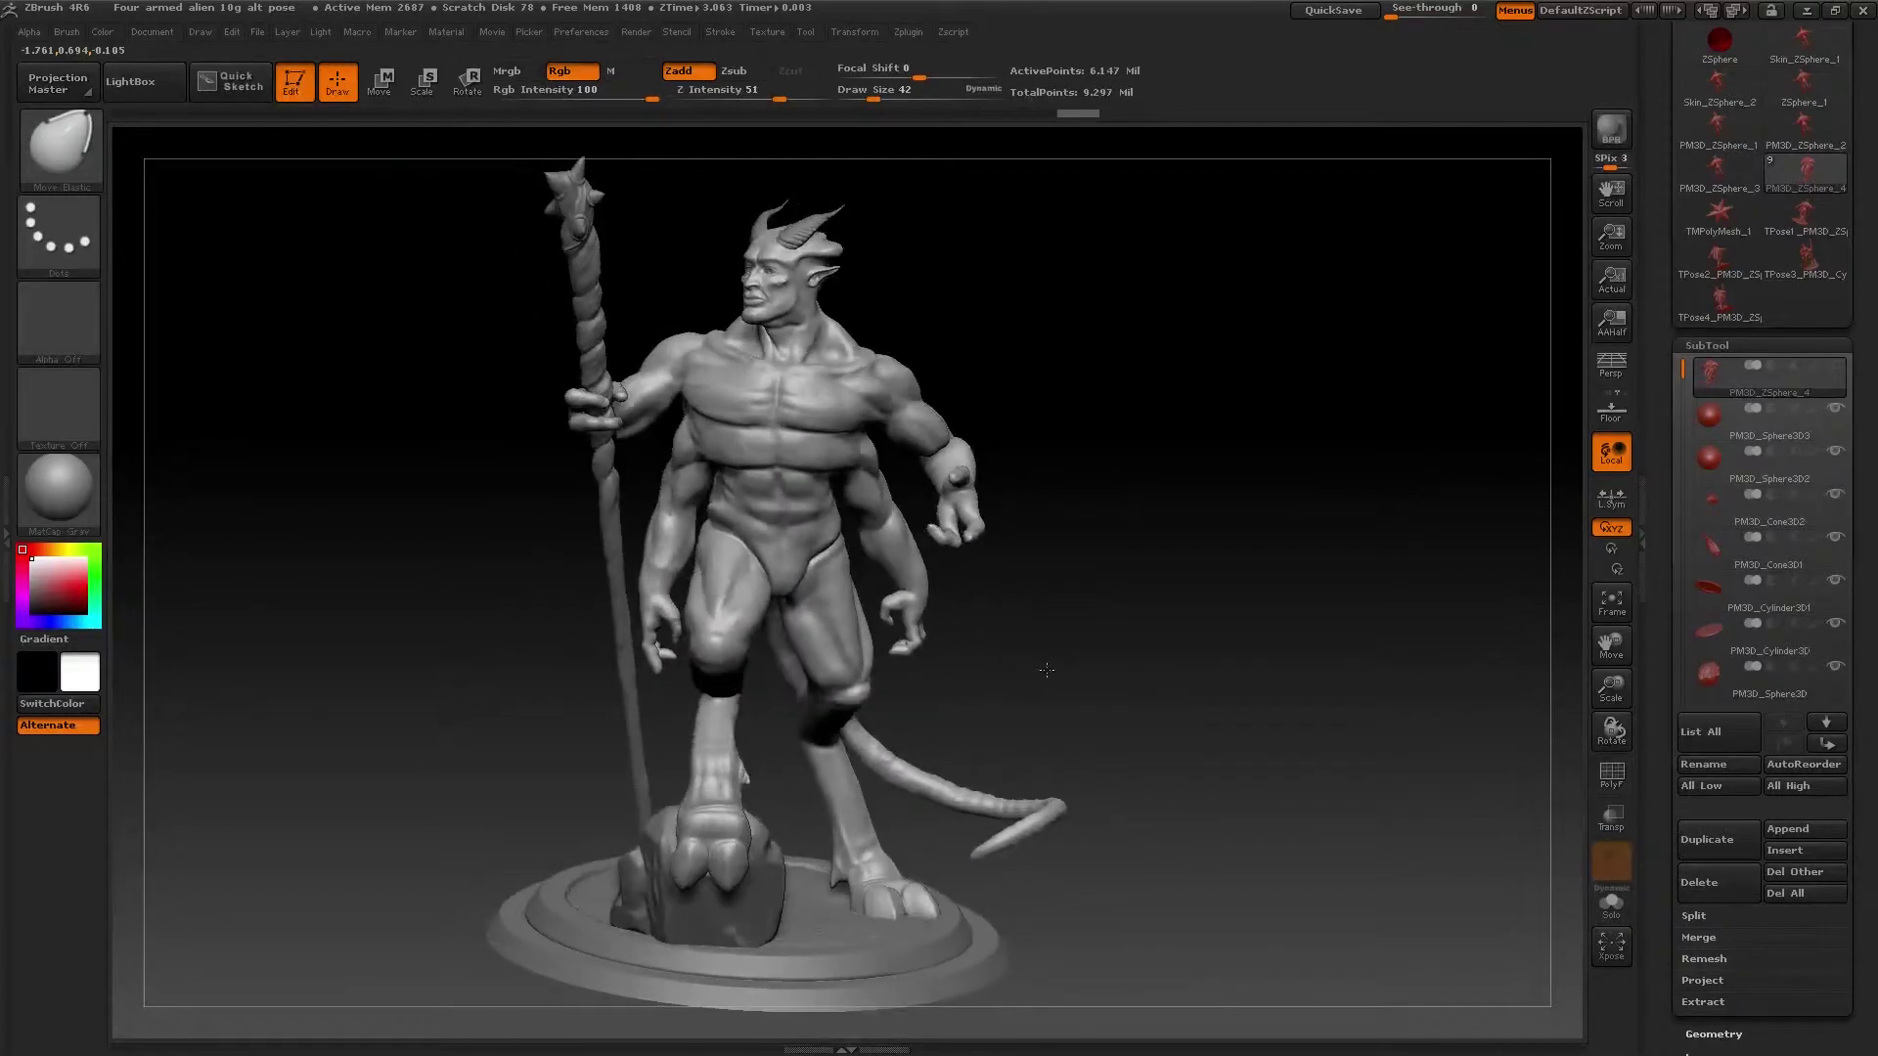
pyautogui.keyDown('ctrl'); pyautogui.moveTo(1212, 757); pyautogui.dragTo(1191, 746, button='right'); pyautogui.keyUp('ctrl')
pyautogui.moveTo(1191, 745); pyautogui.dragTo(547, 430)
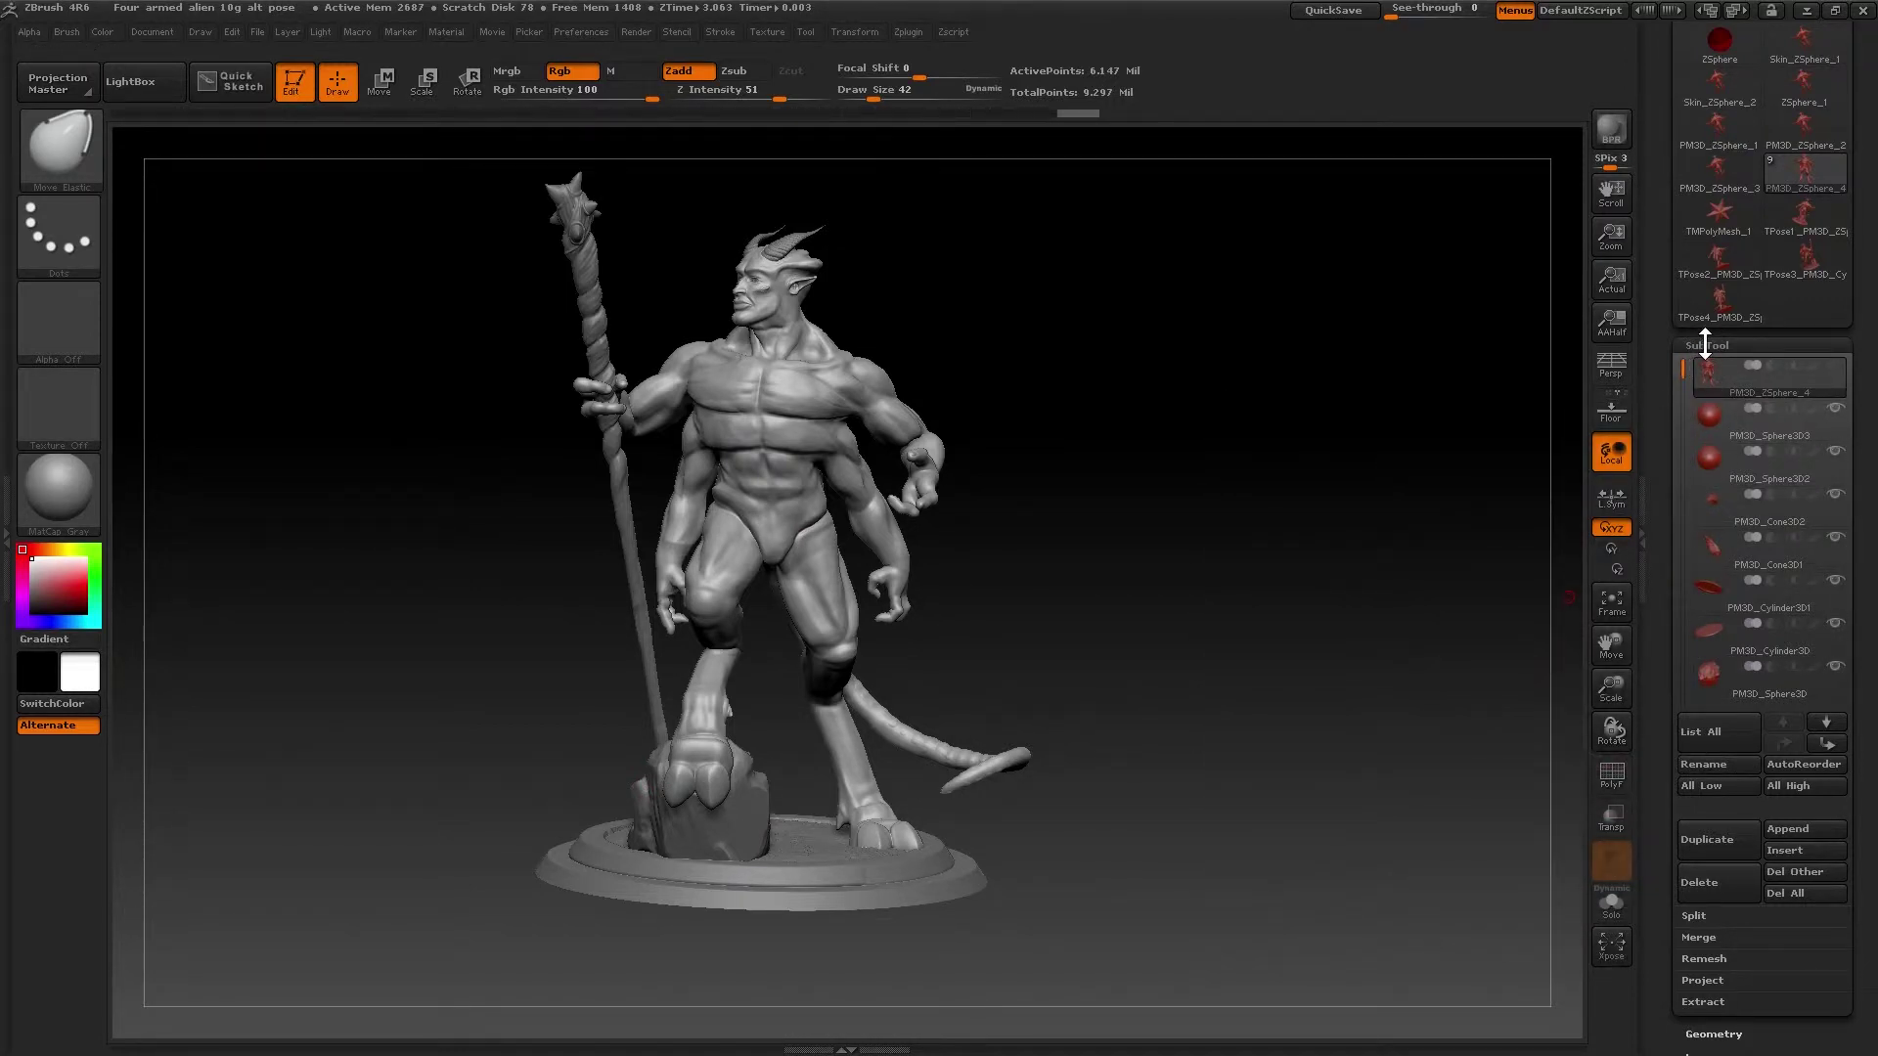
# - Select the PM3D_Sphere3D3 eye subtool and toggle the alien body's visibility on and off to view the separate parts
pyautogui.moveTo(1749, 433)
pyautogui.moveTo(1713, 376)
pyautogui.click(1718, 418)
pyautogui.moveTo(1836, 374)
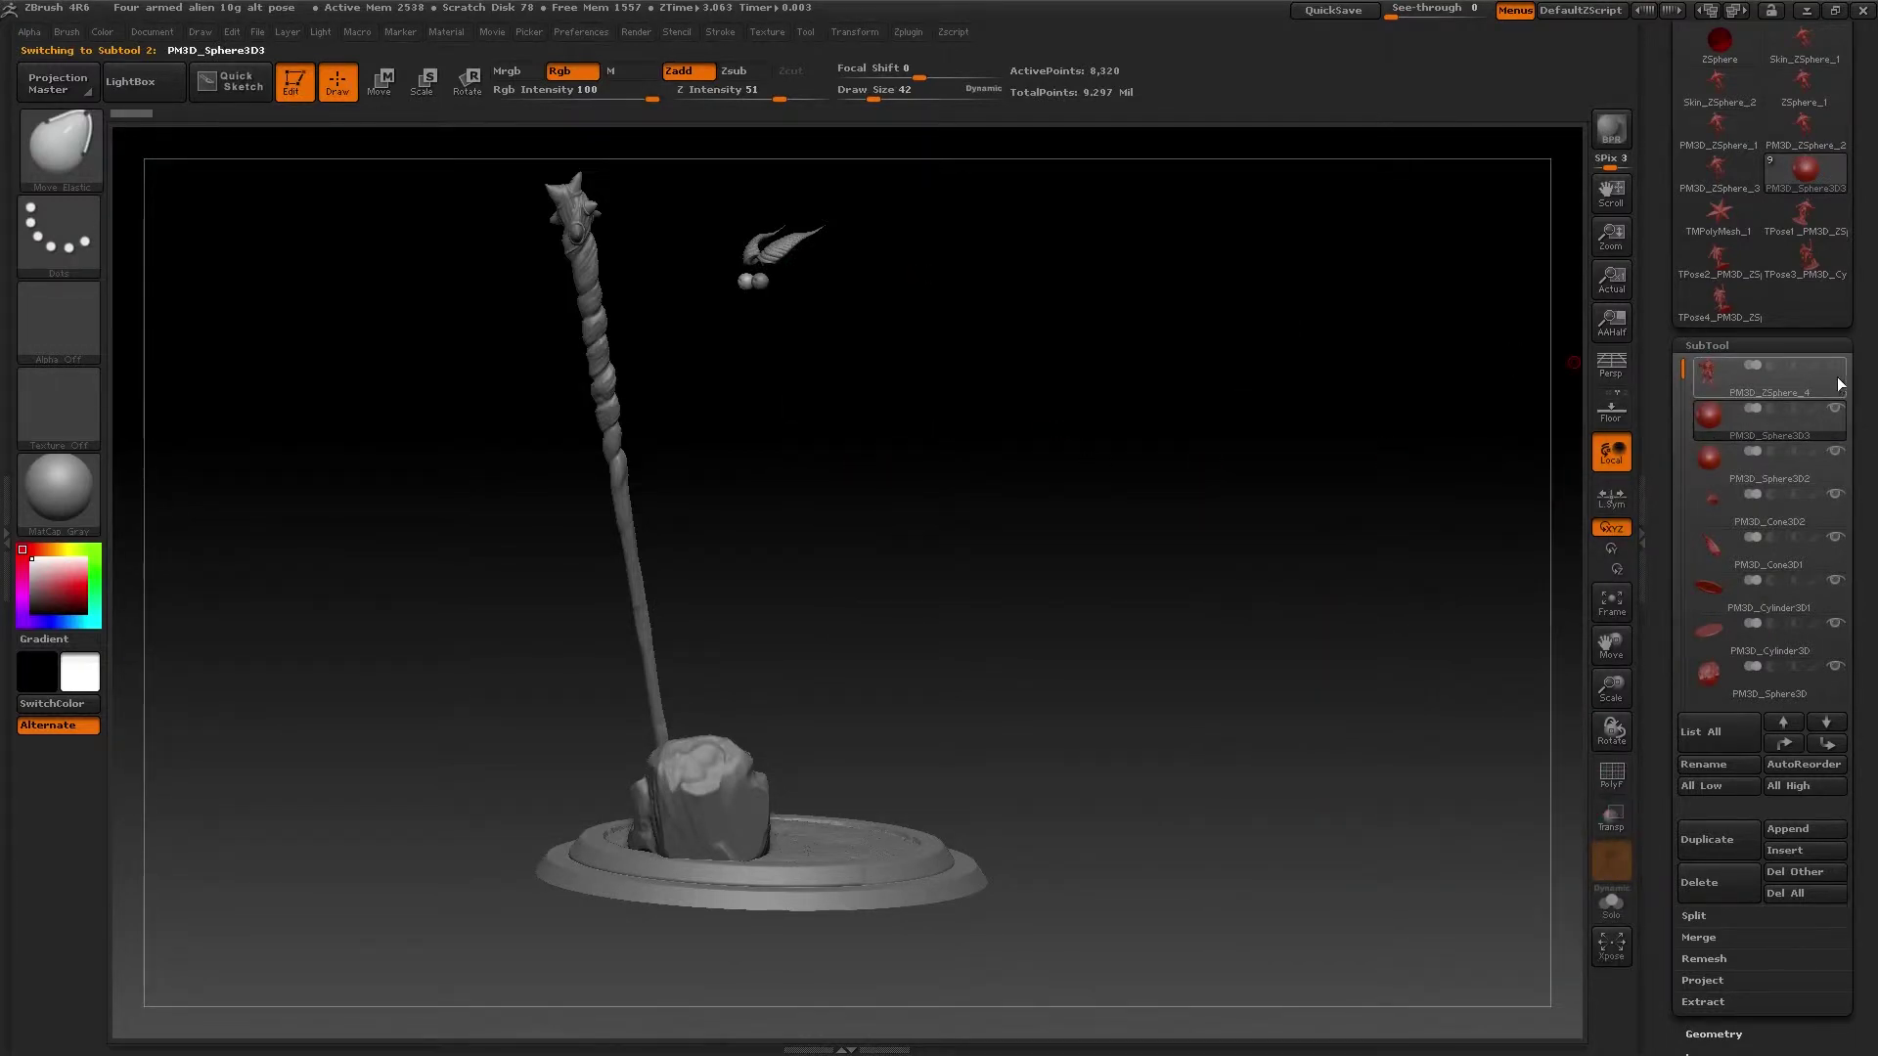
pyautogui.click(1836, 368)
pyautogui.click(1835, 367)
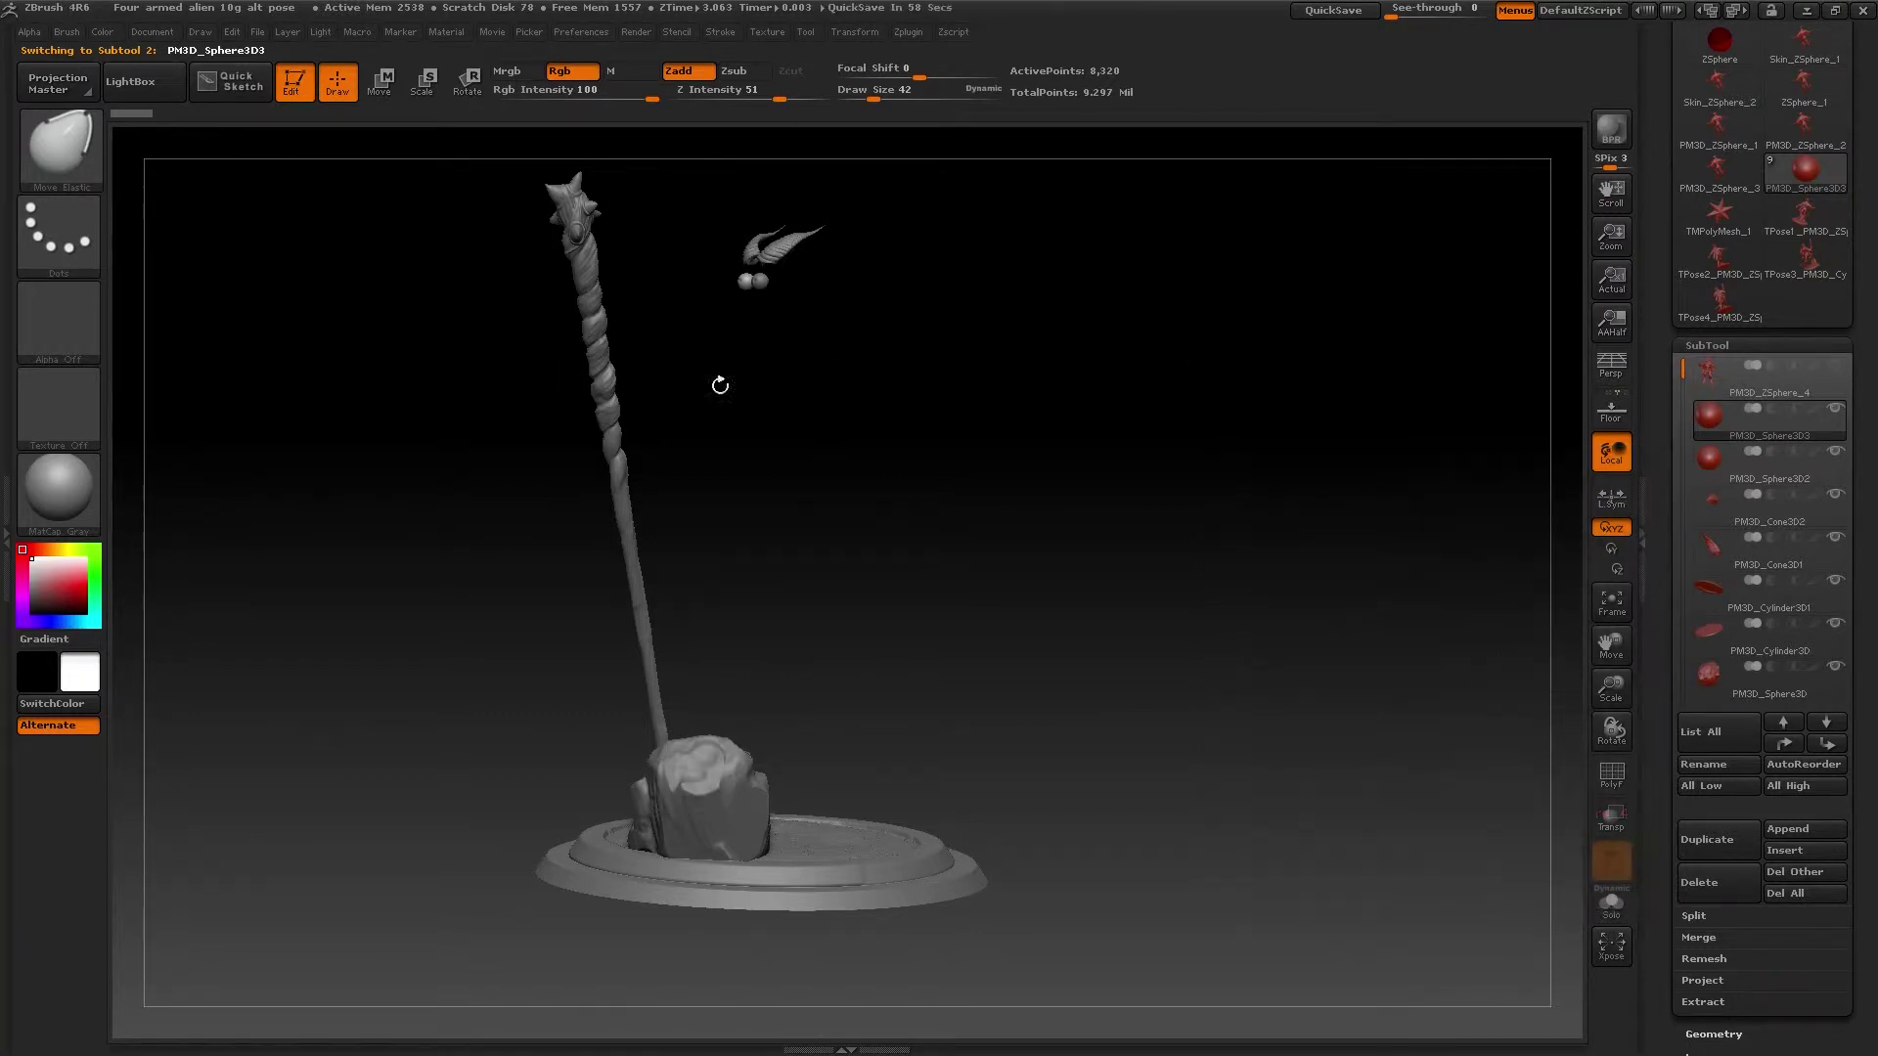
pyautogui.moveTo(1217, 679); pyautogui.dragTo(1233, 767)
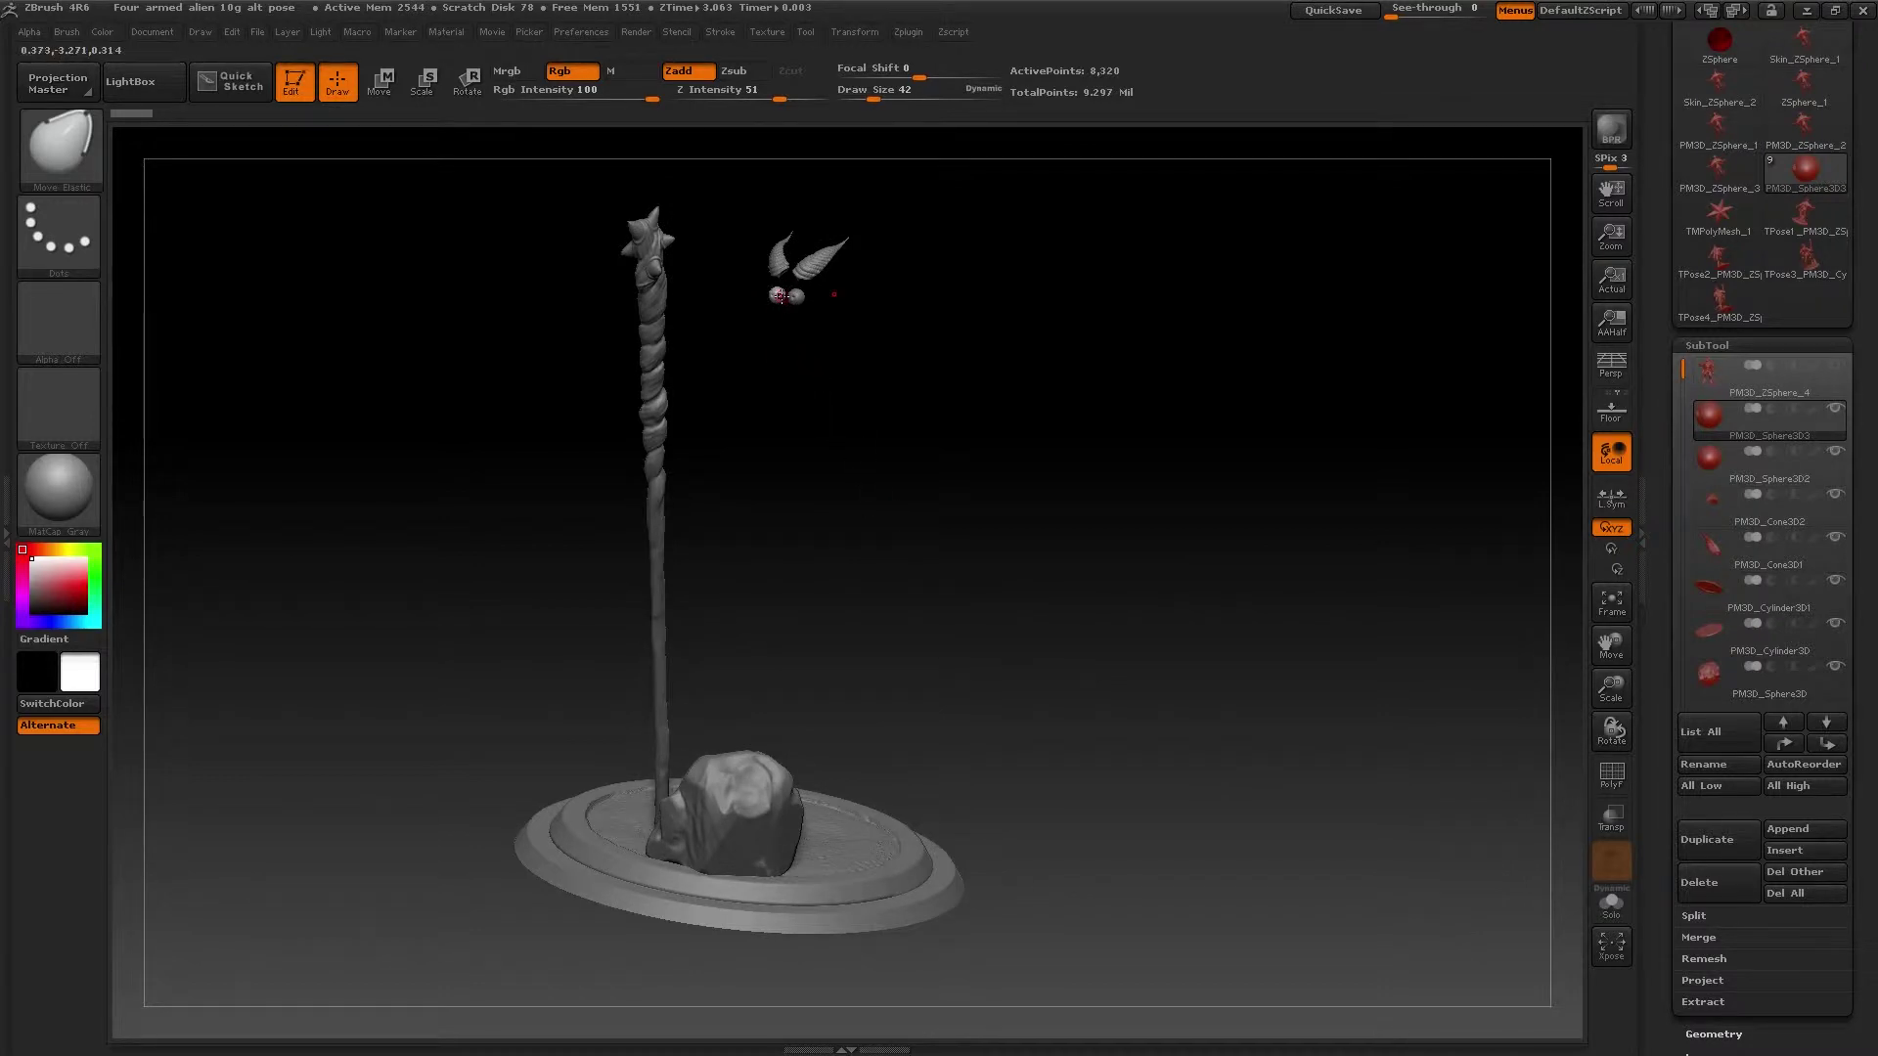
# - Select the remaining subtools one by one, from PM3D_Sphere3D2 through the cones, cylinders and PM3D_Sphere3D to pm3d_cylinder3d_copy1
pyautogui.click(1711, 470)
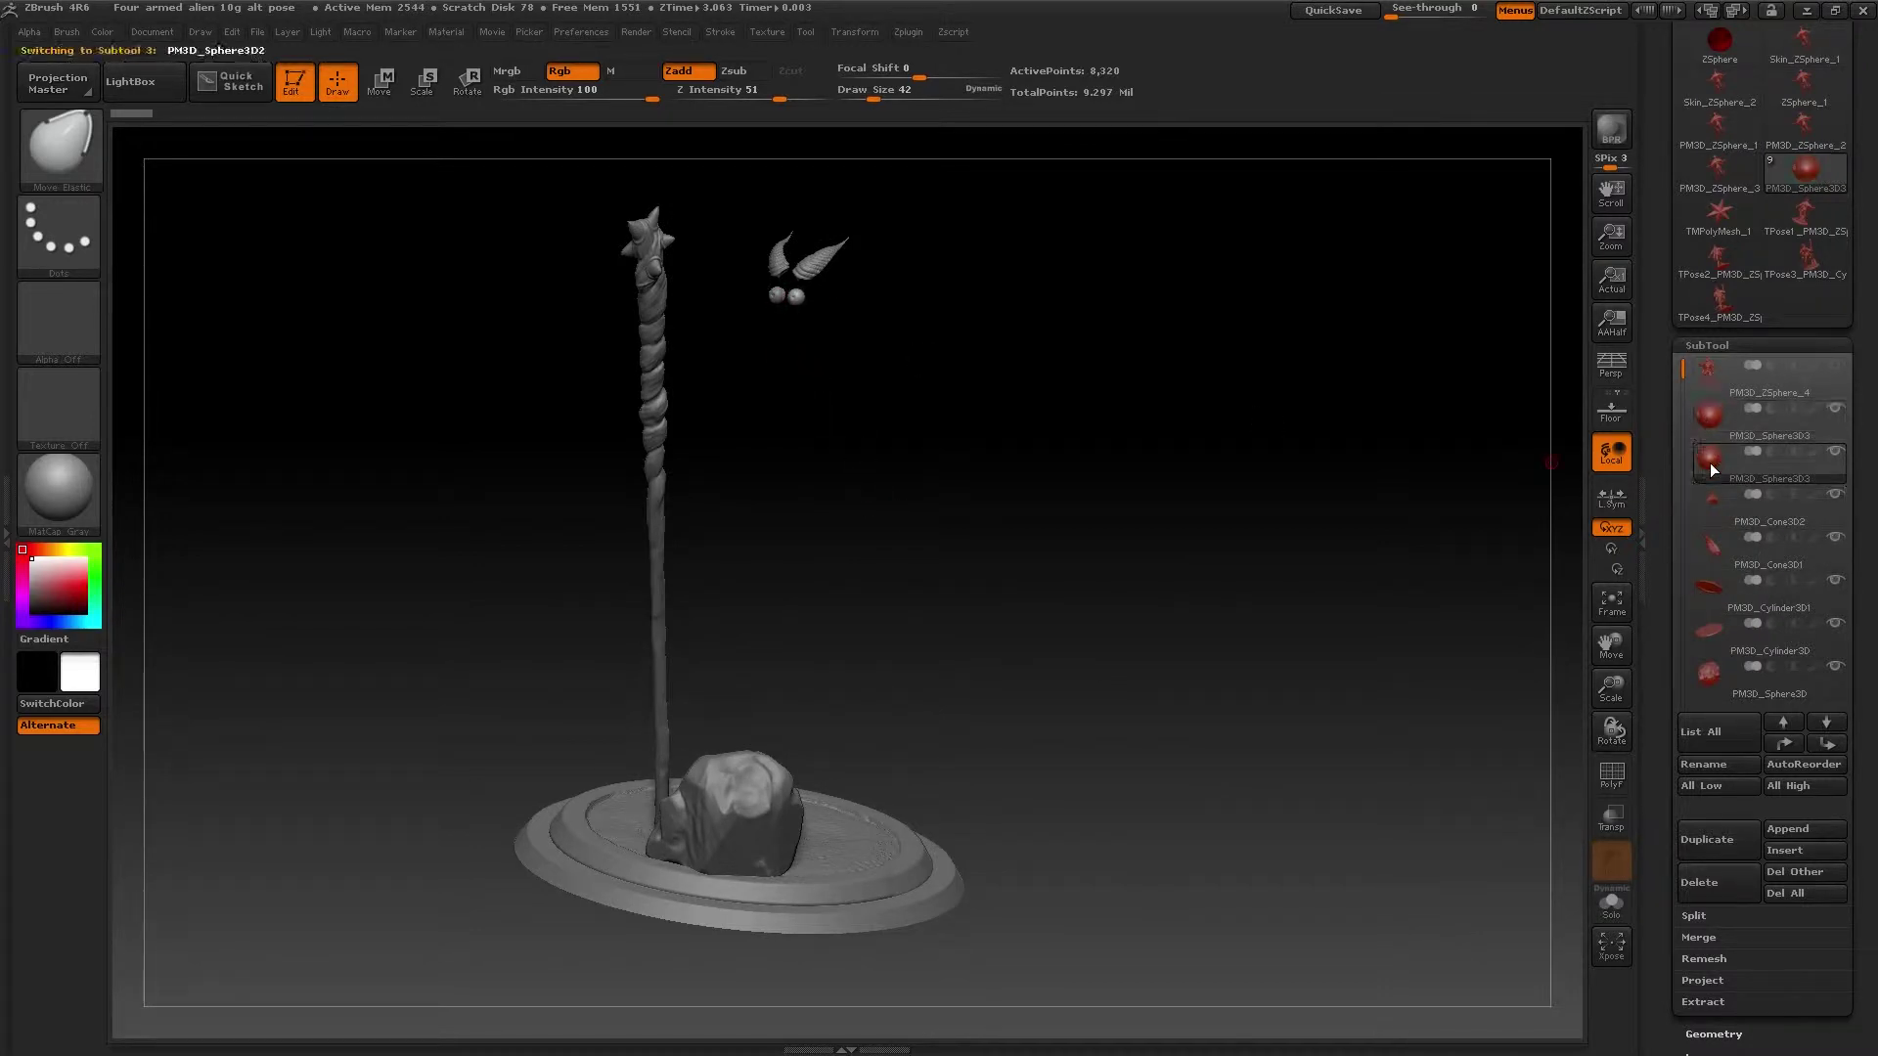
pyautogui.click(1710, 504)
pyautogui.click(1712, 550)
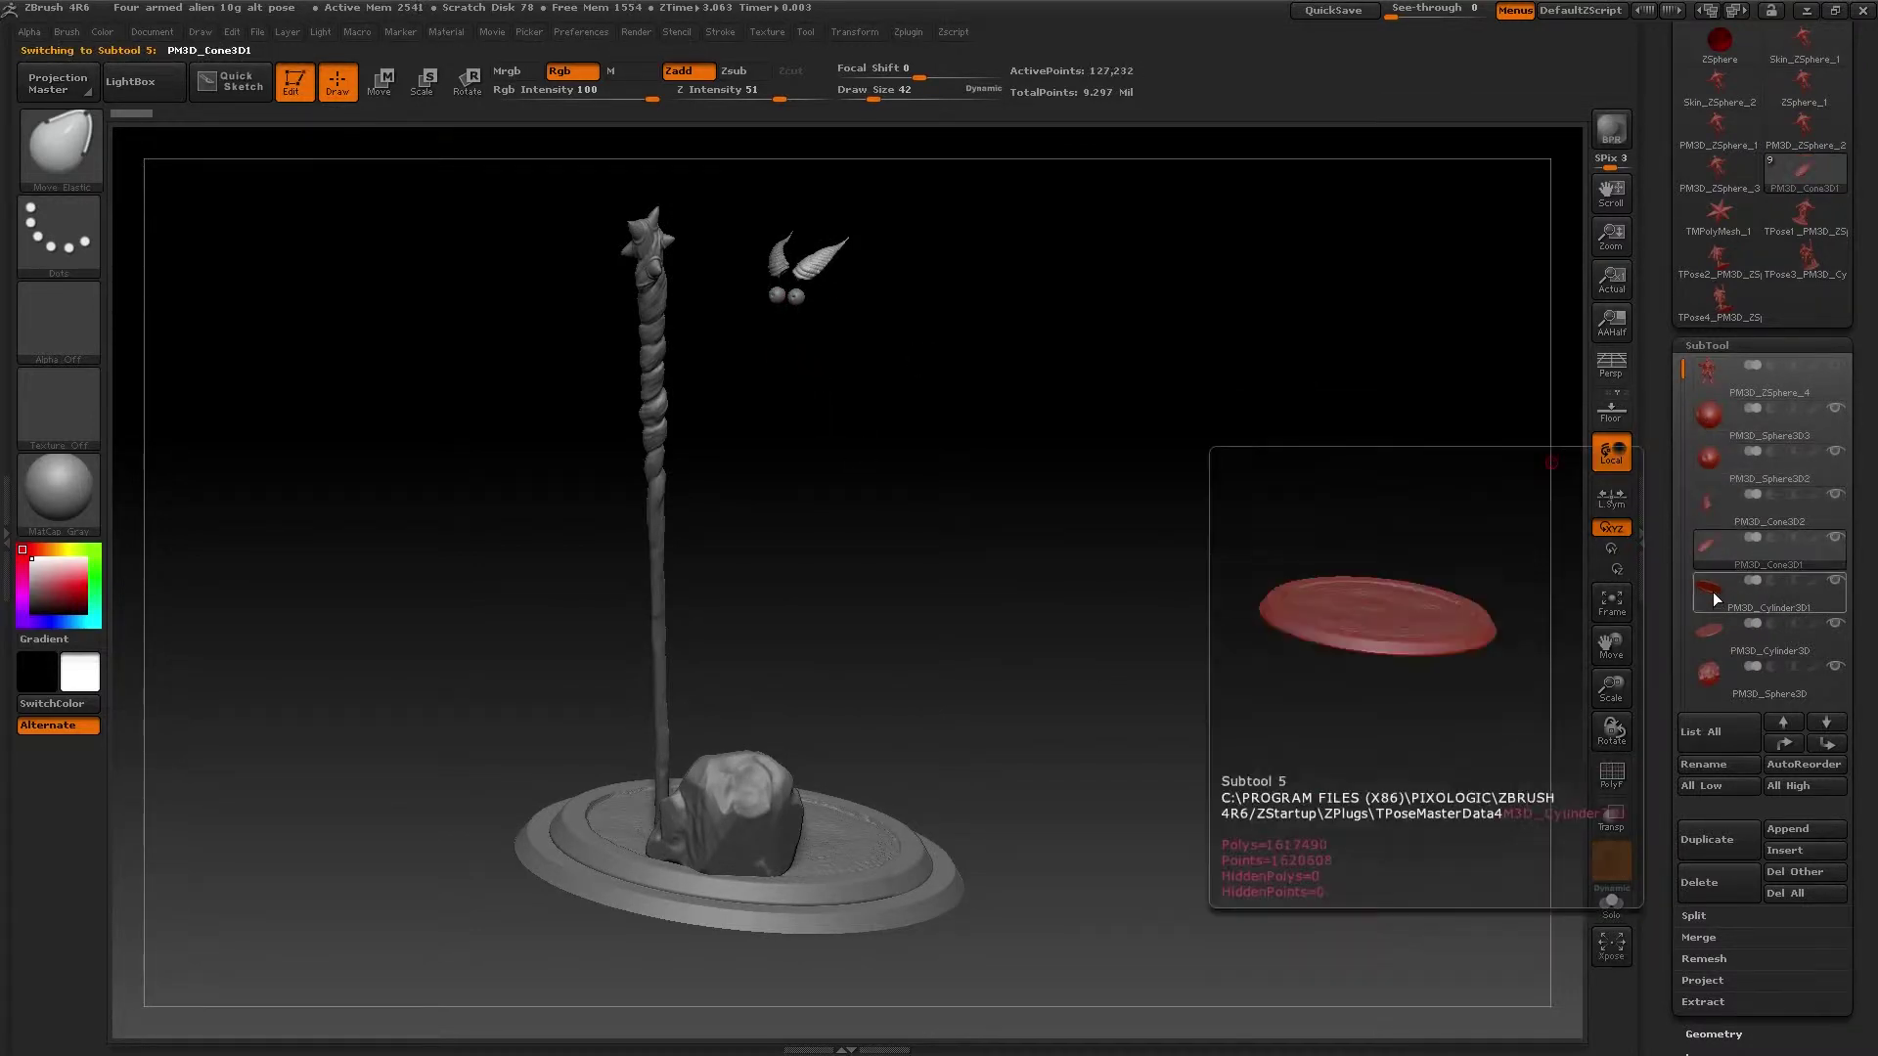
pyautogui.click(1711, 593)
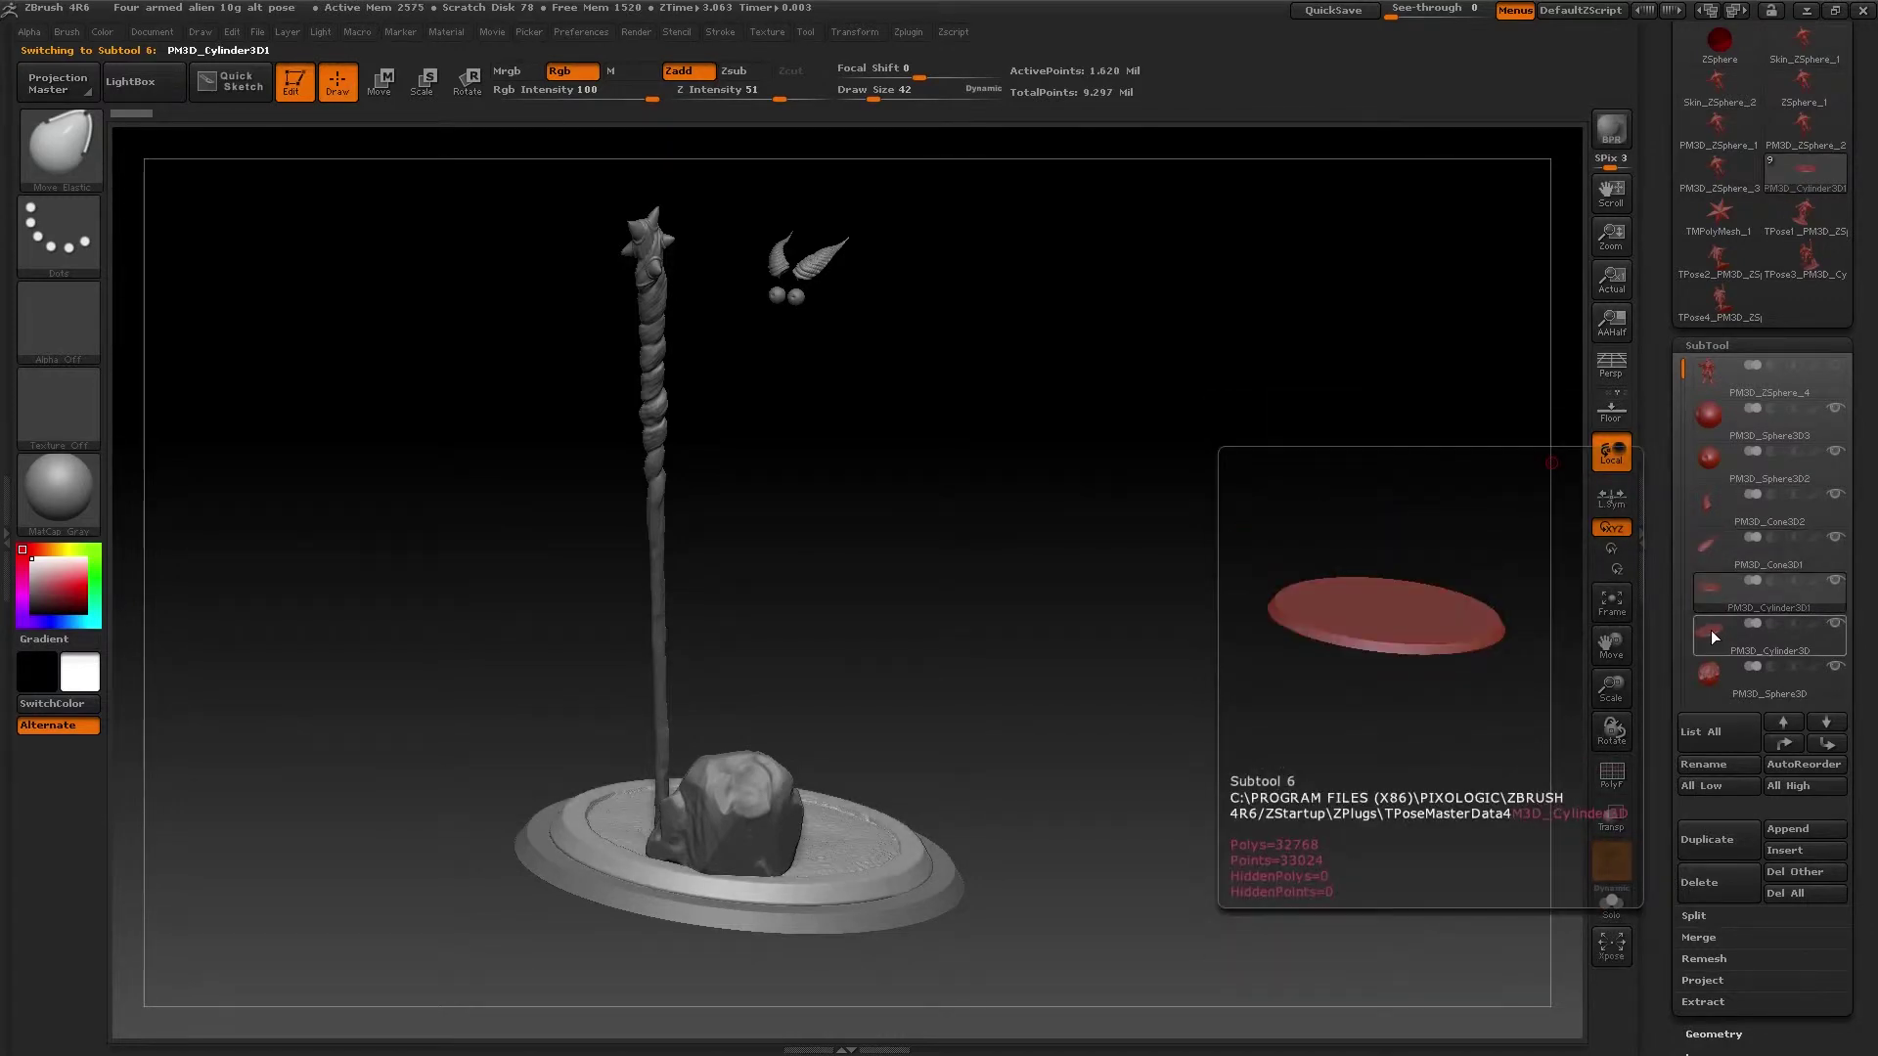
pyautogui.click(1711, 632)
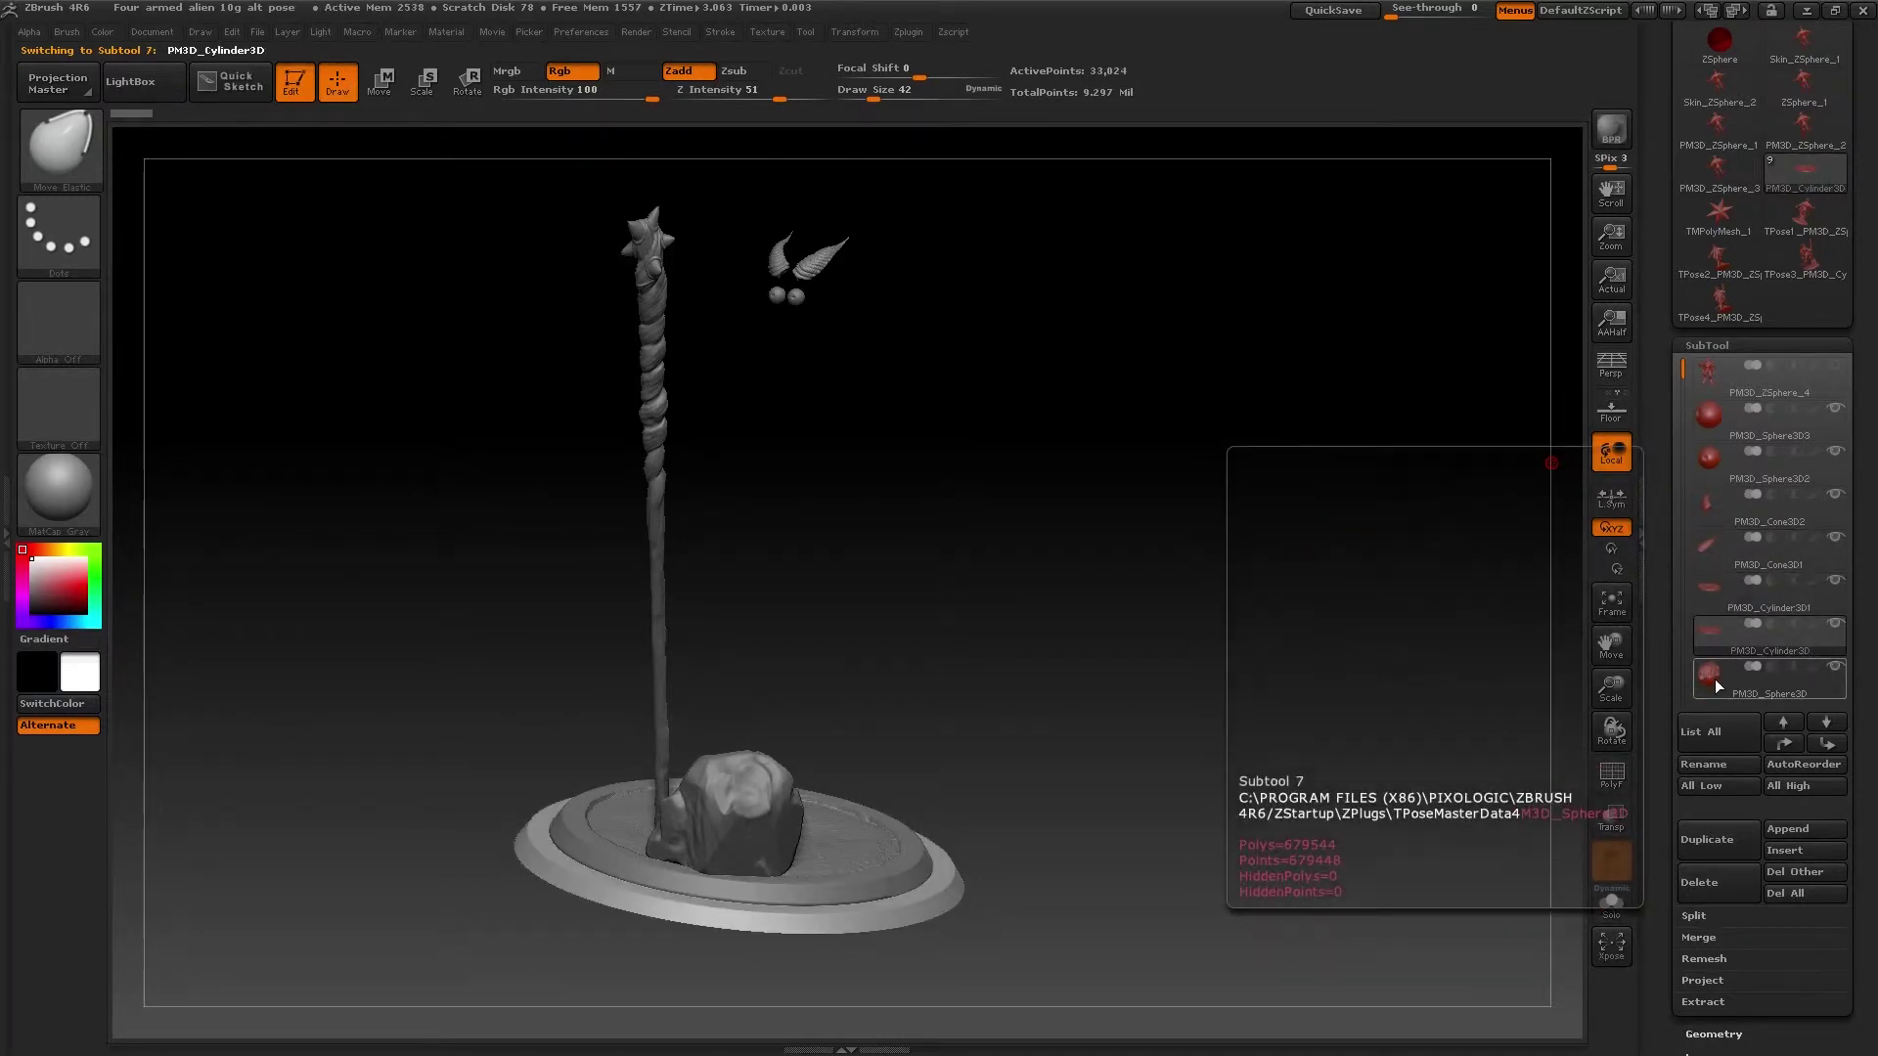
pyautogui.click(1715, 679)
pyautogui.moveTo(1684, 366); pyautogui.dragTo(1684, 372)
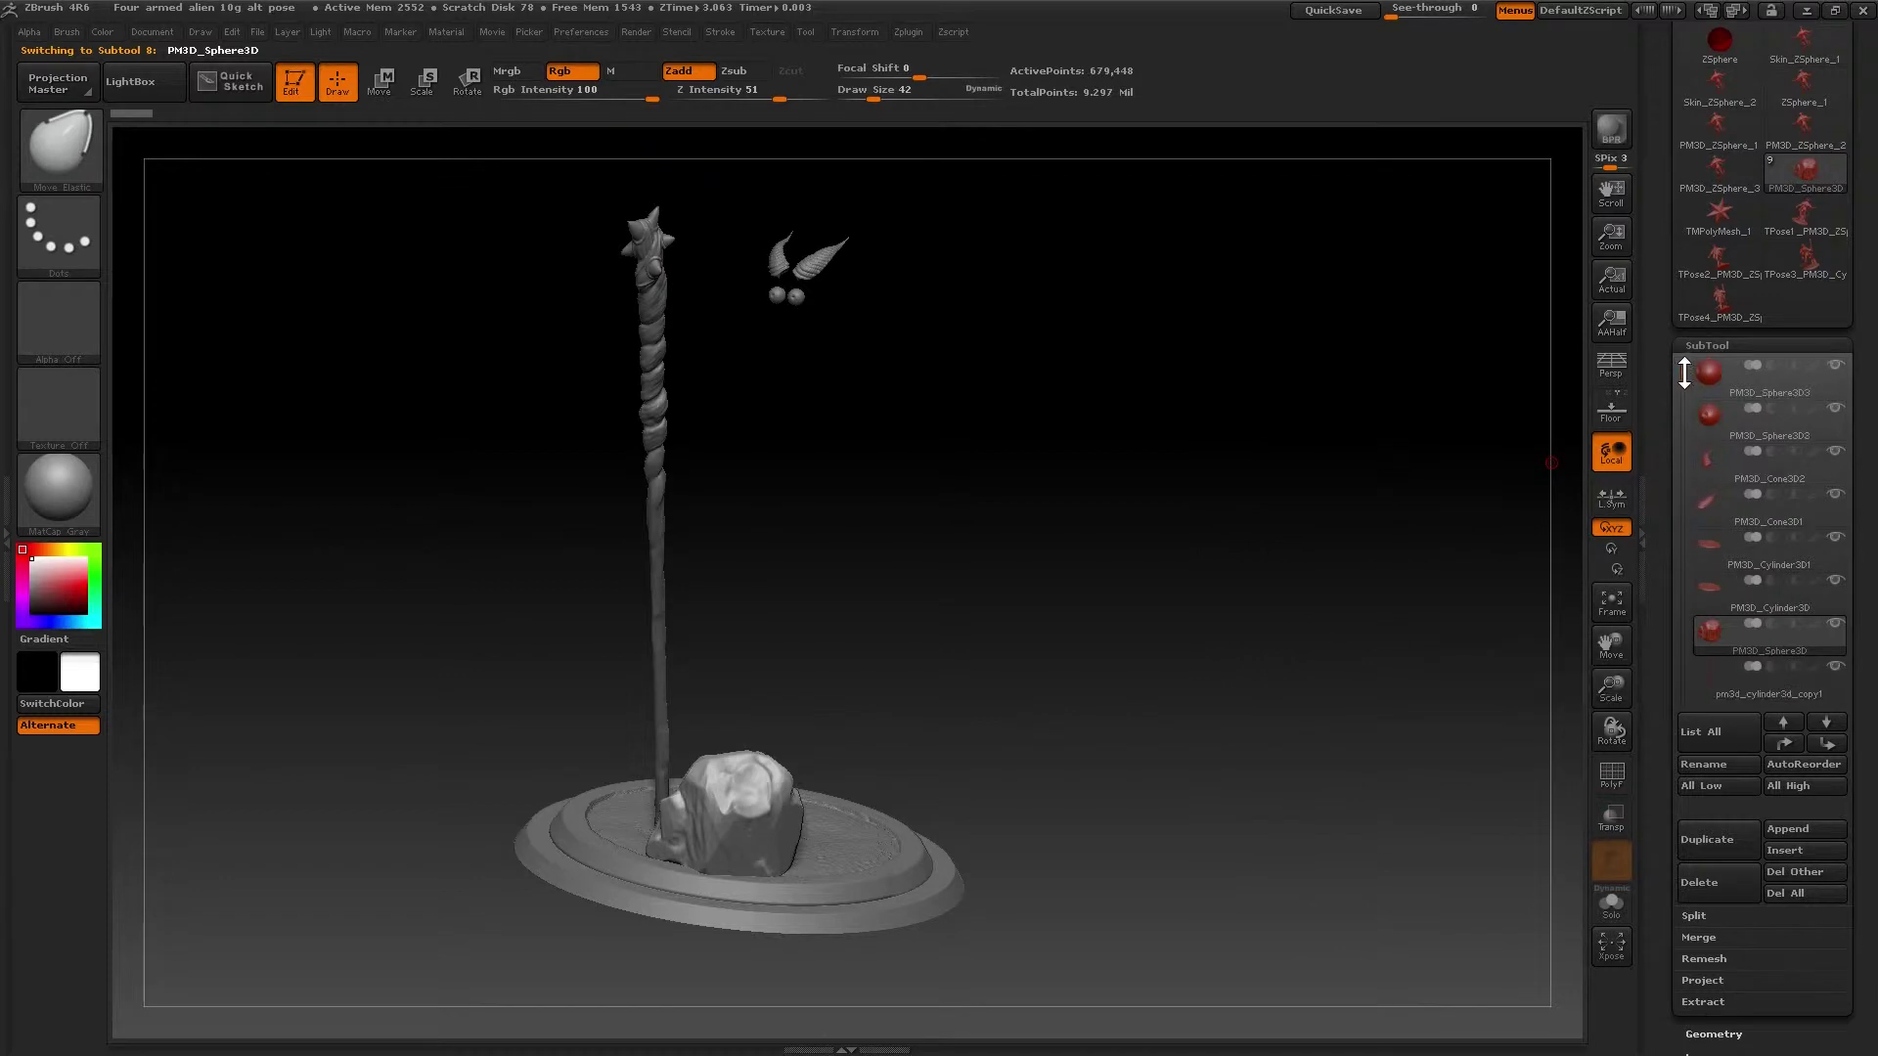
pyautogui.click(1706, 683)
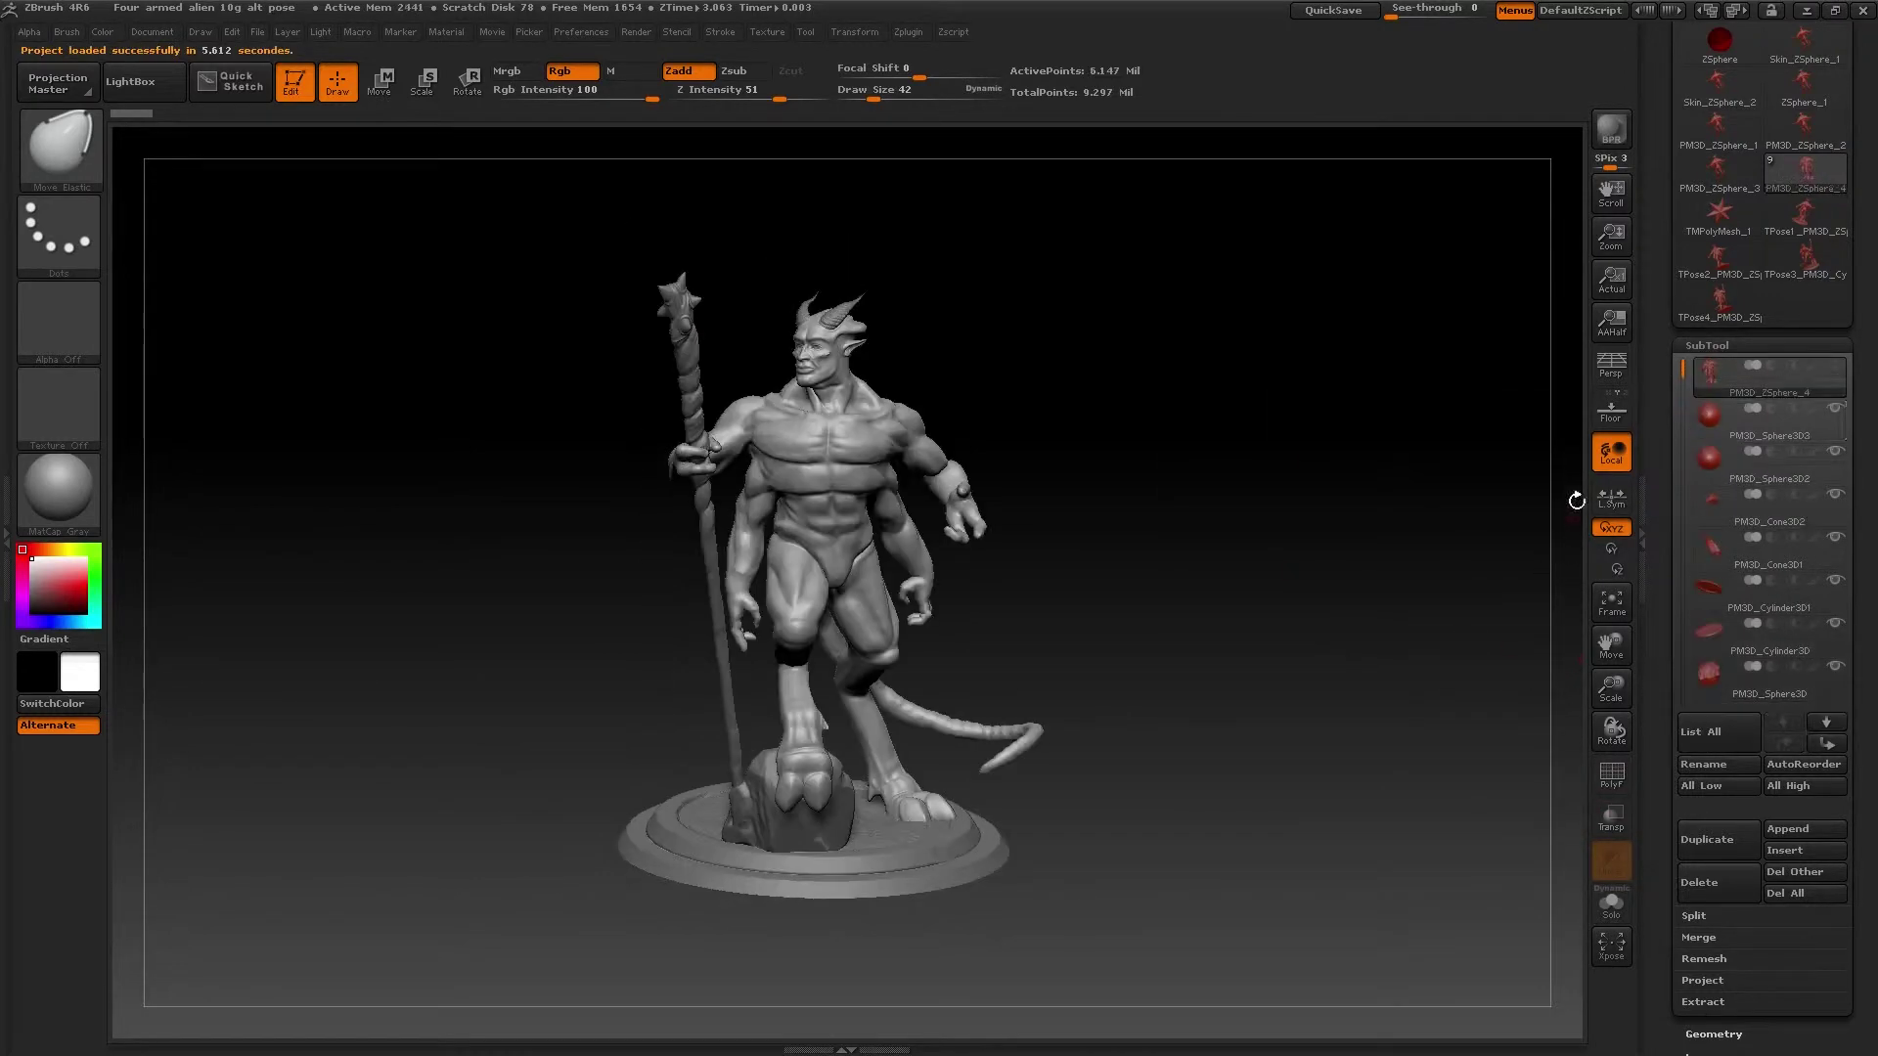
# - Look up the TPoseMesh command among the Transpose Master plugin options
pyautogui.moveTo(1718, 393)
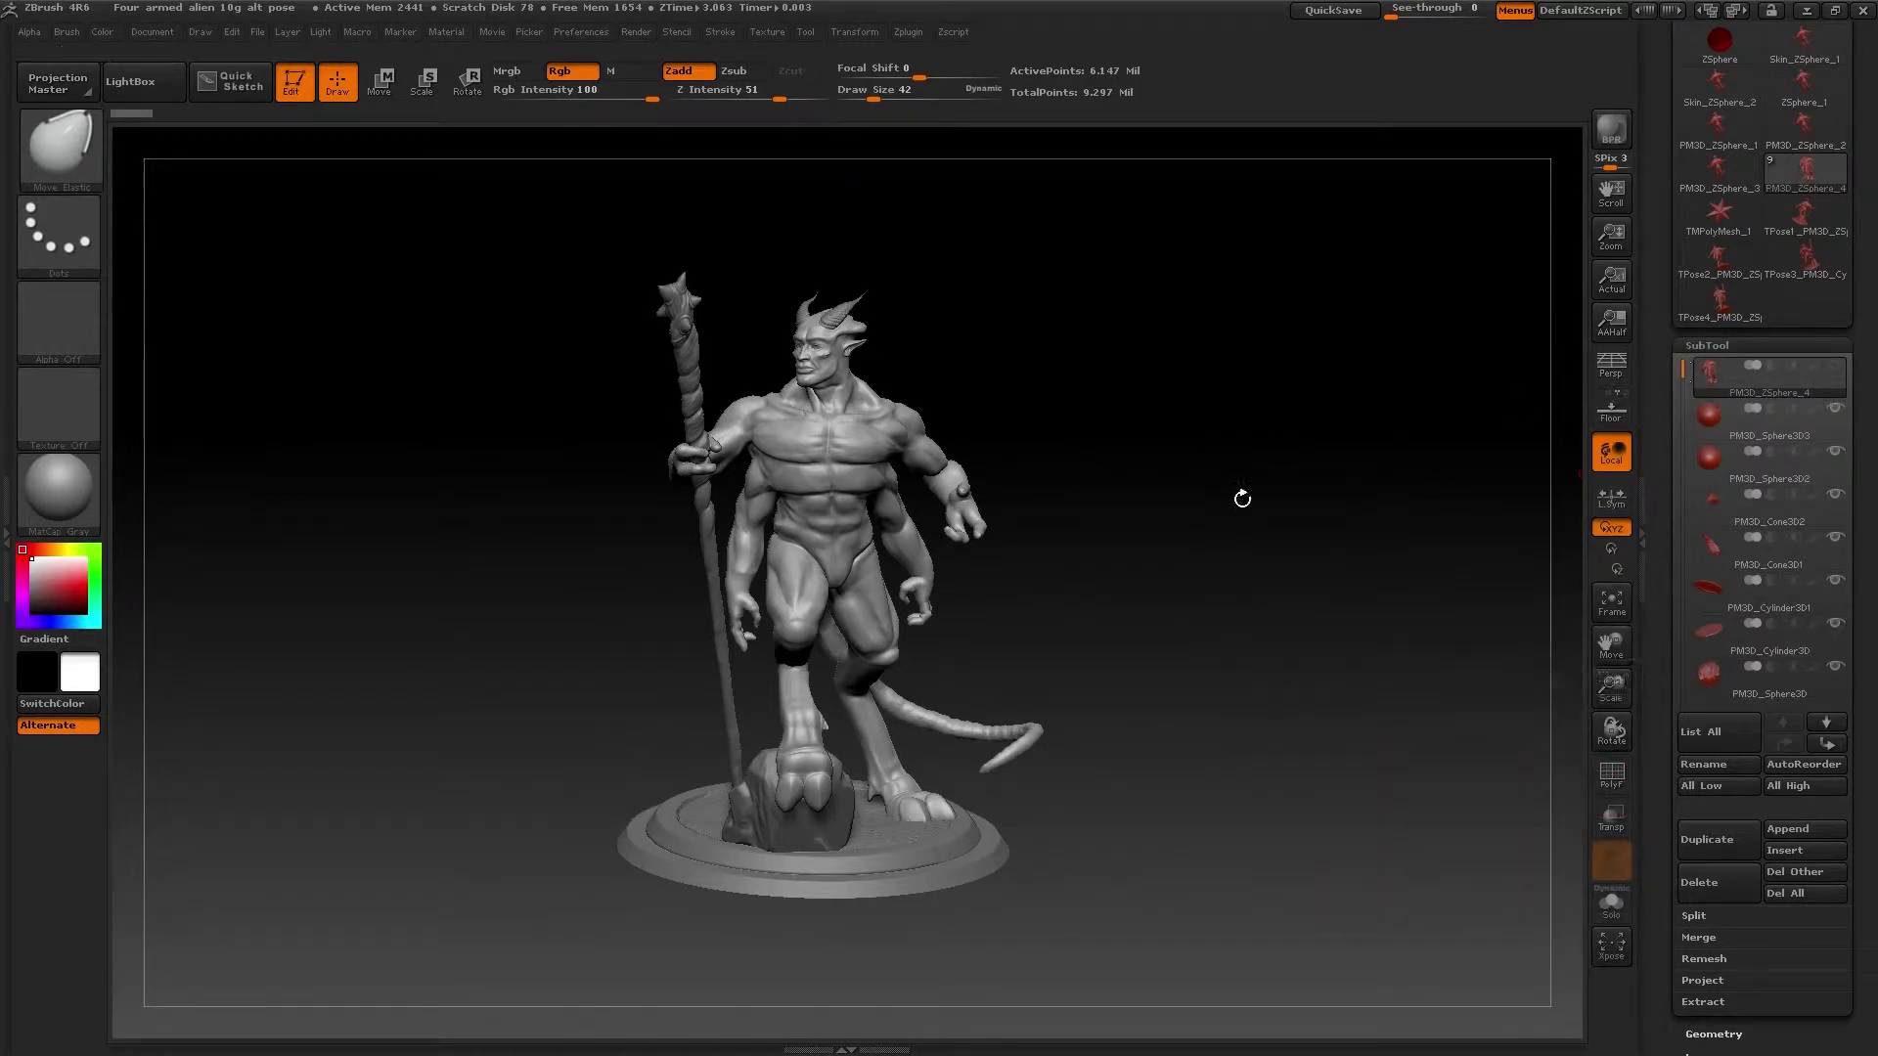
pyautogui.moveTo(1239, 671); pyautogui.dragTo(1183, 675)
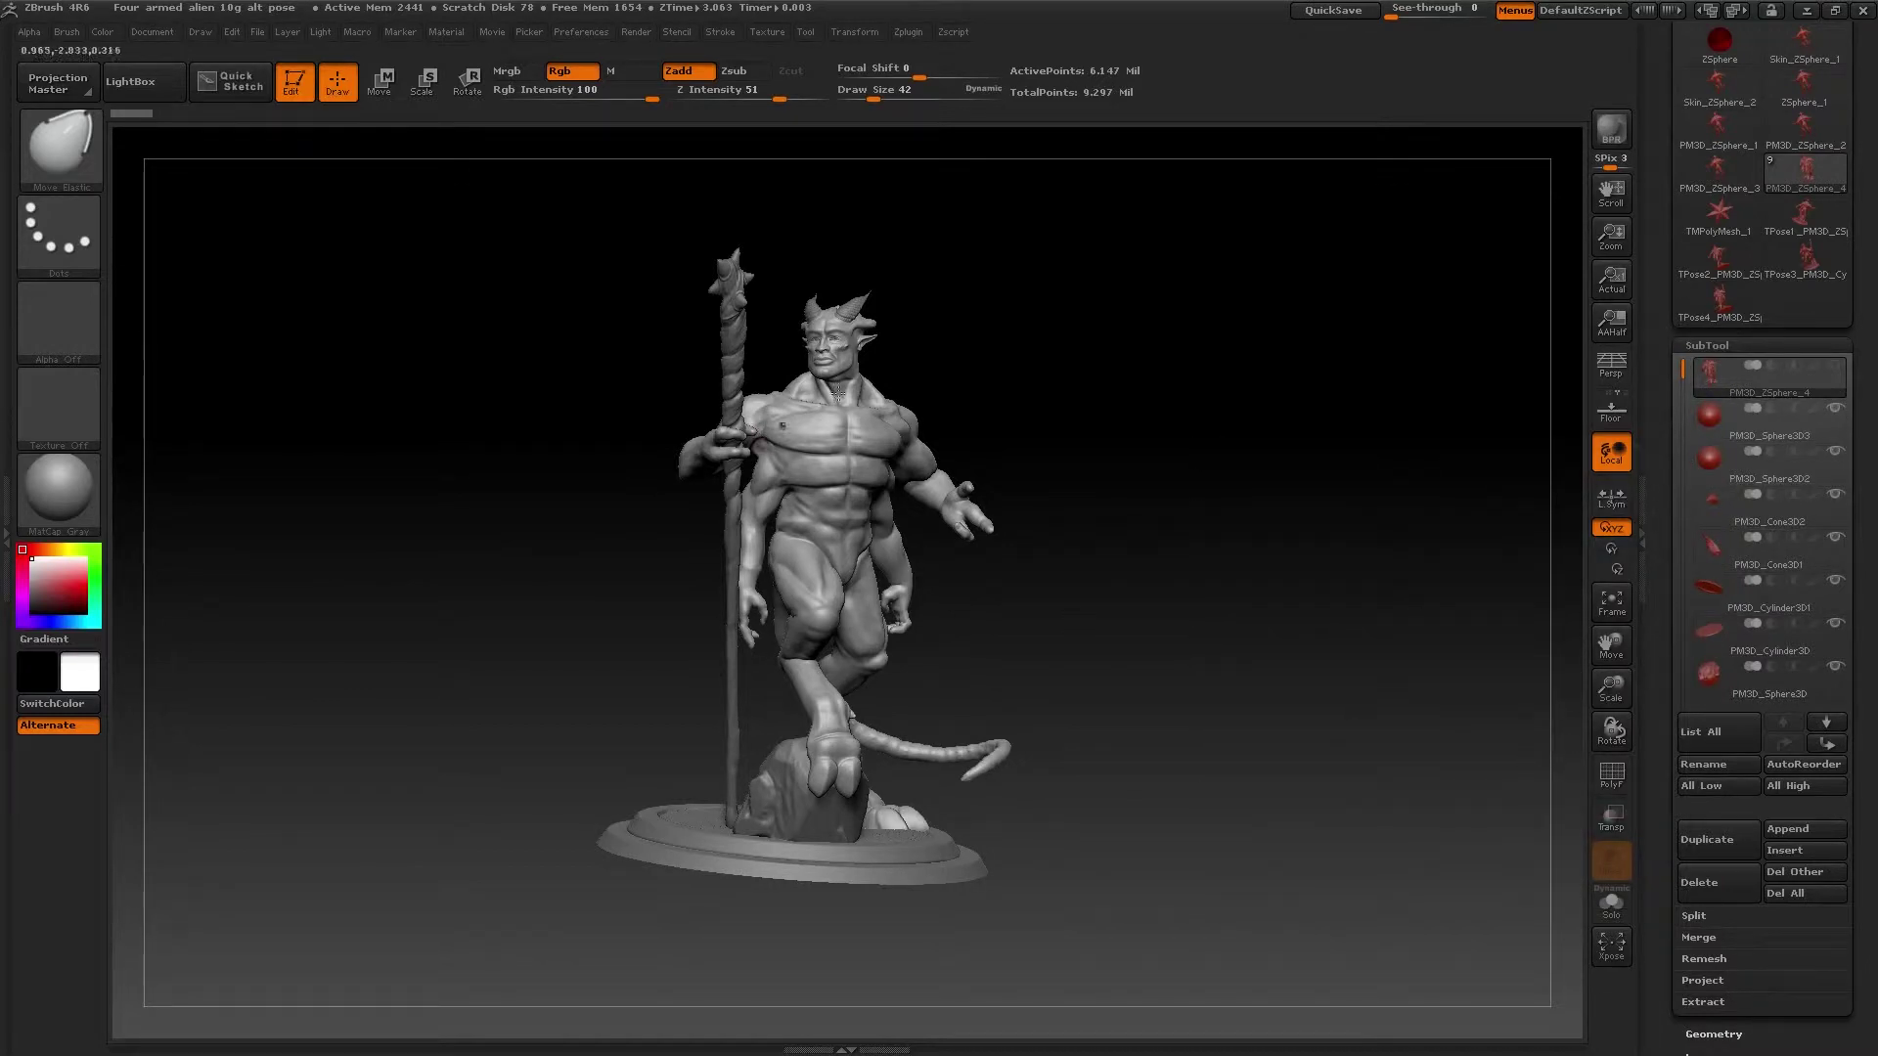
pyautogui.moveTo(1249, 865); pyautogui.dragTo(1218, 861)
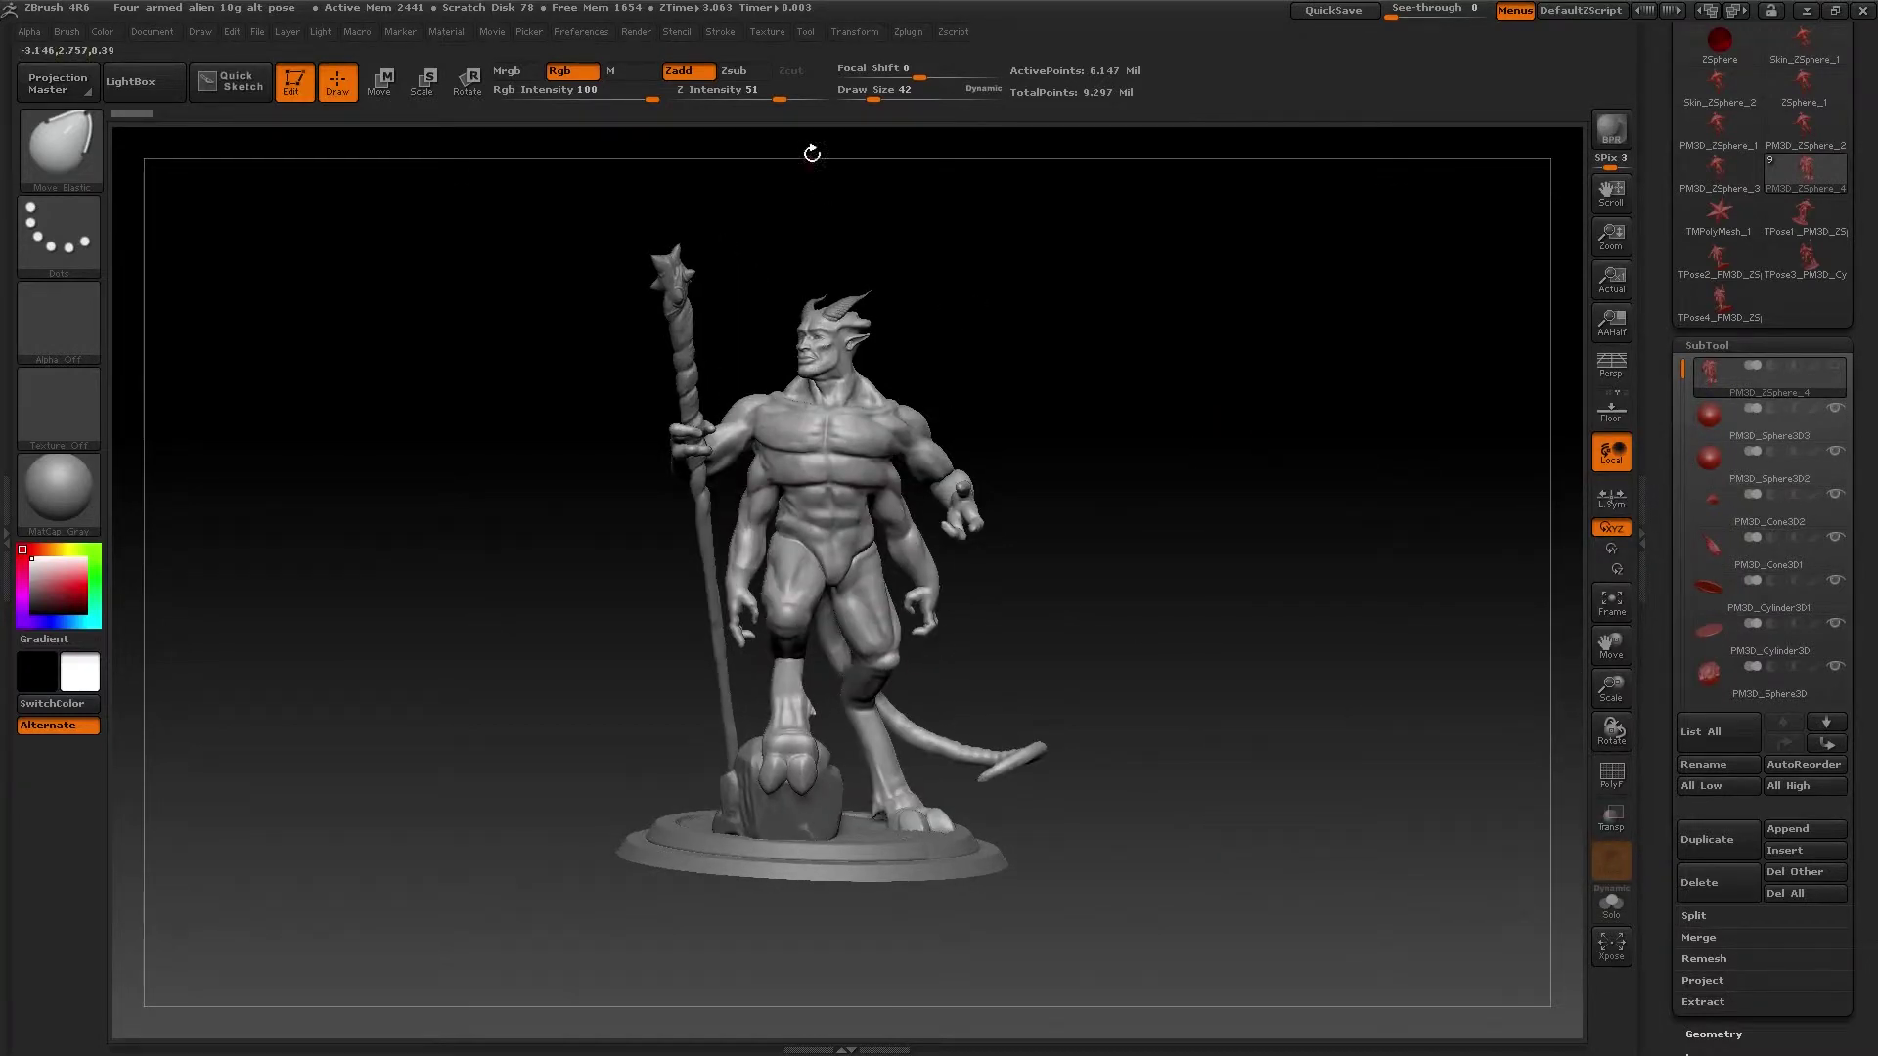
pyautogui.click(907, 32)
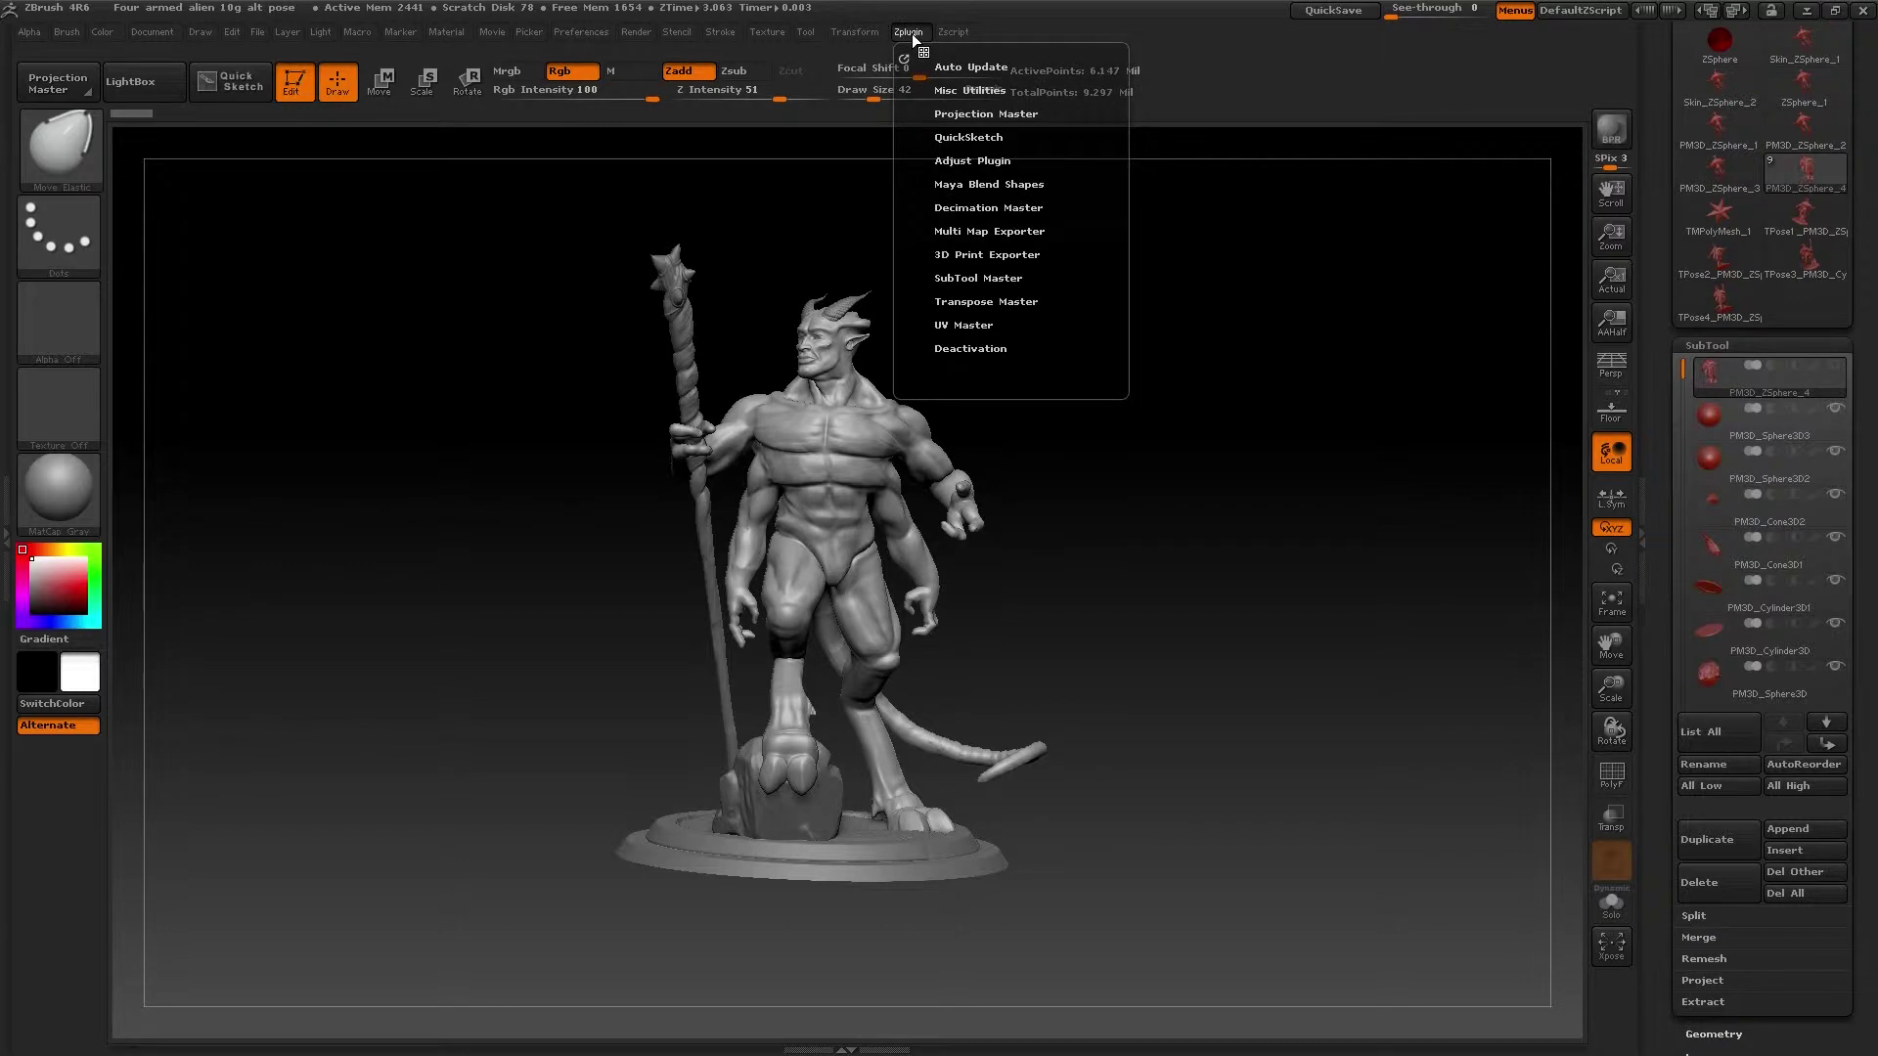
pyautogui.click(952, 31)
pyautogui.click(915, 33)
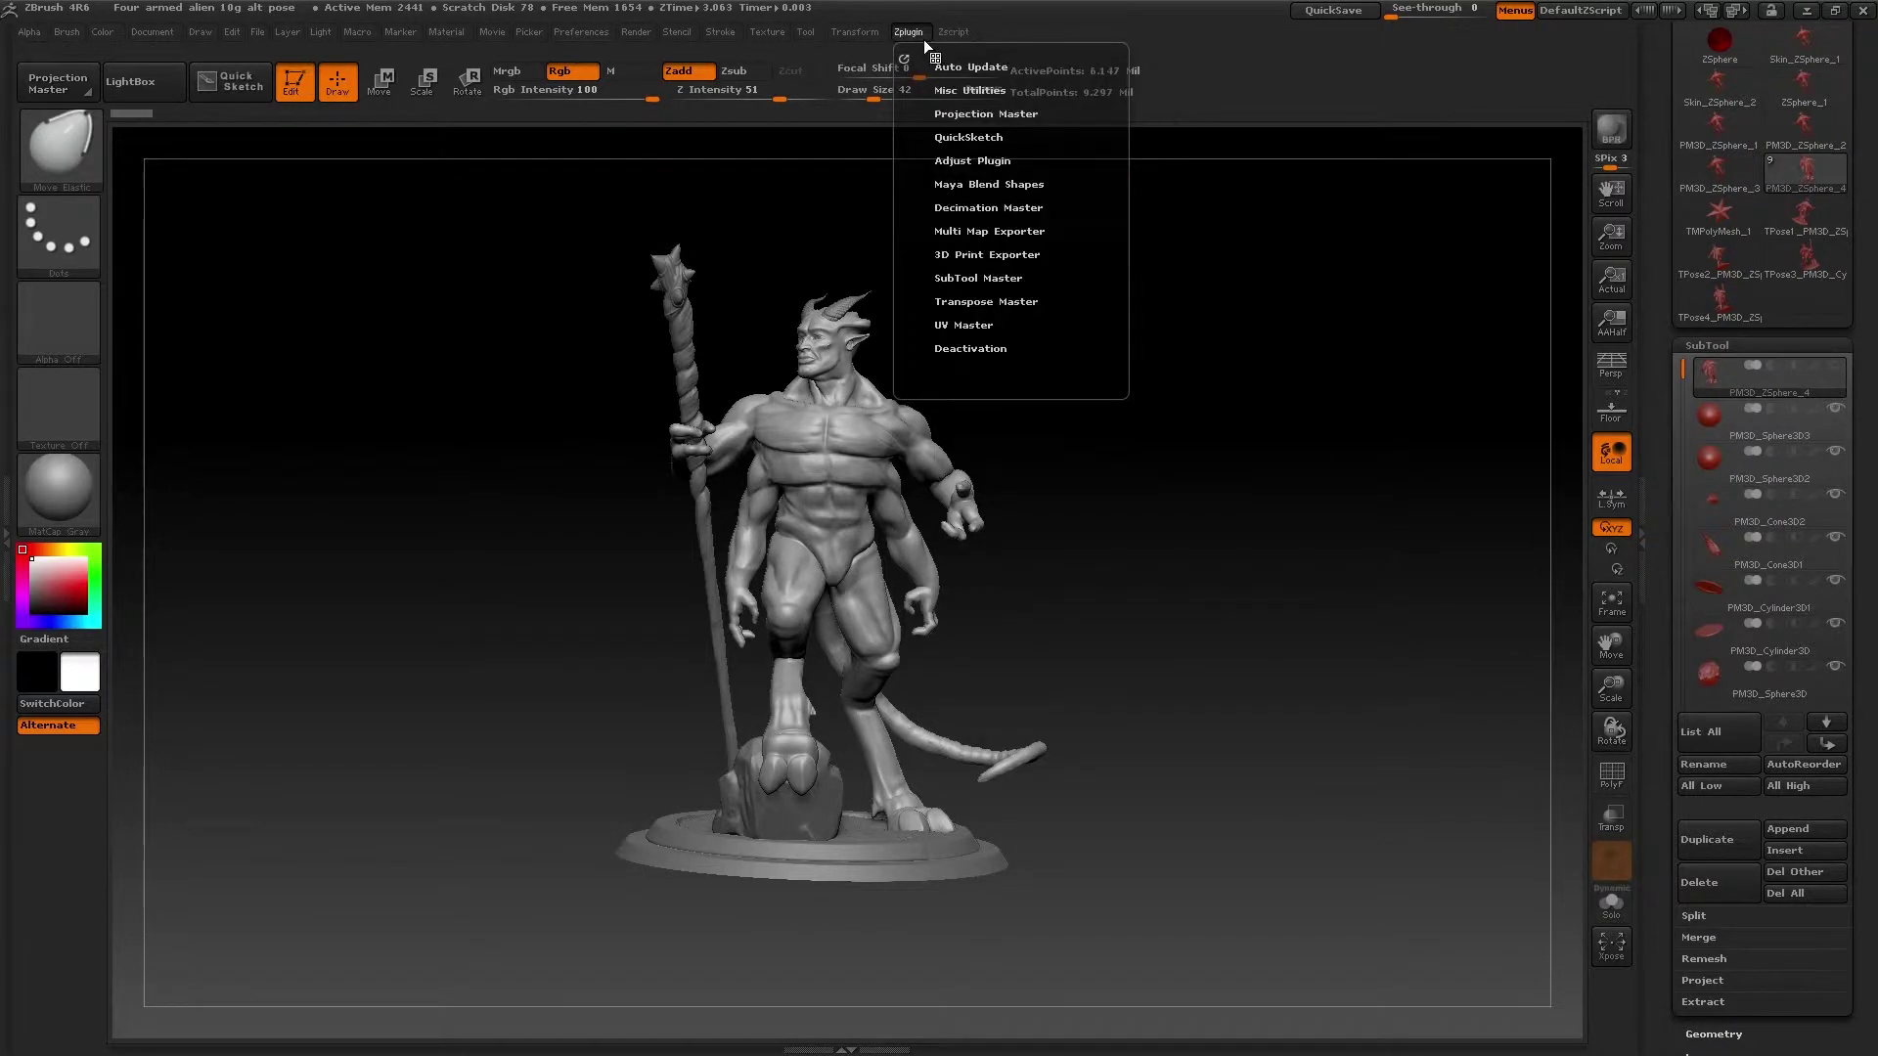
pyautogui.click(973, 299)
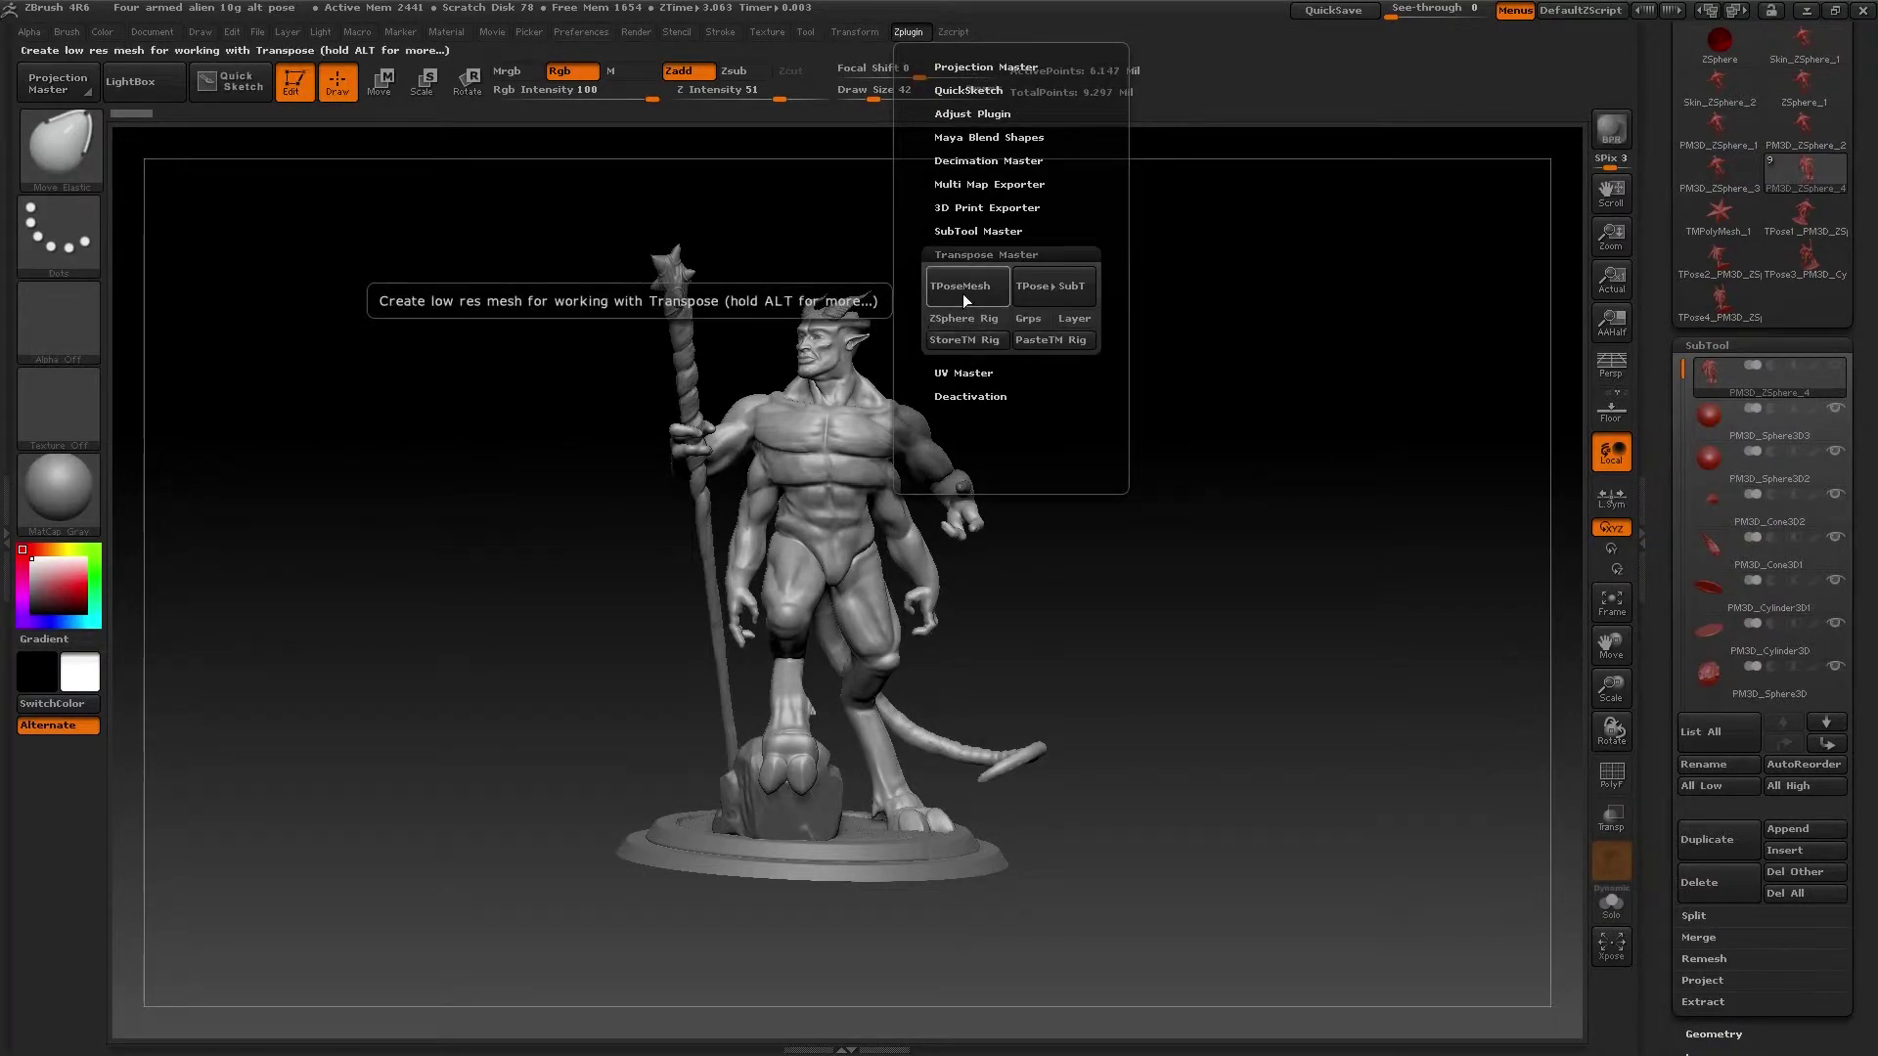
pyautogui.click(964, 295)
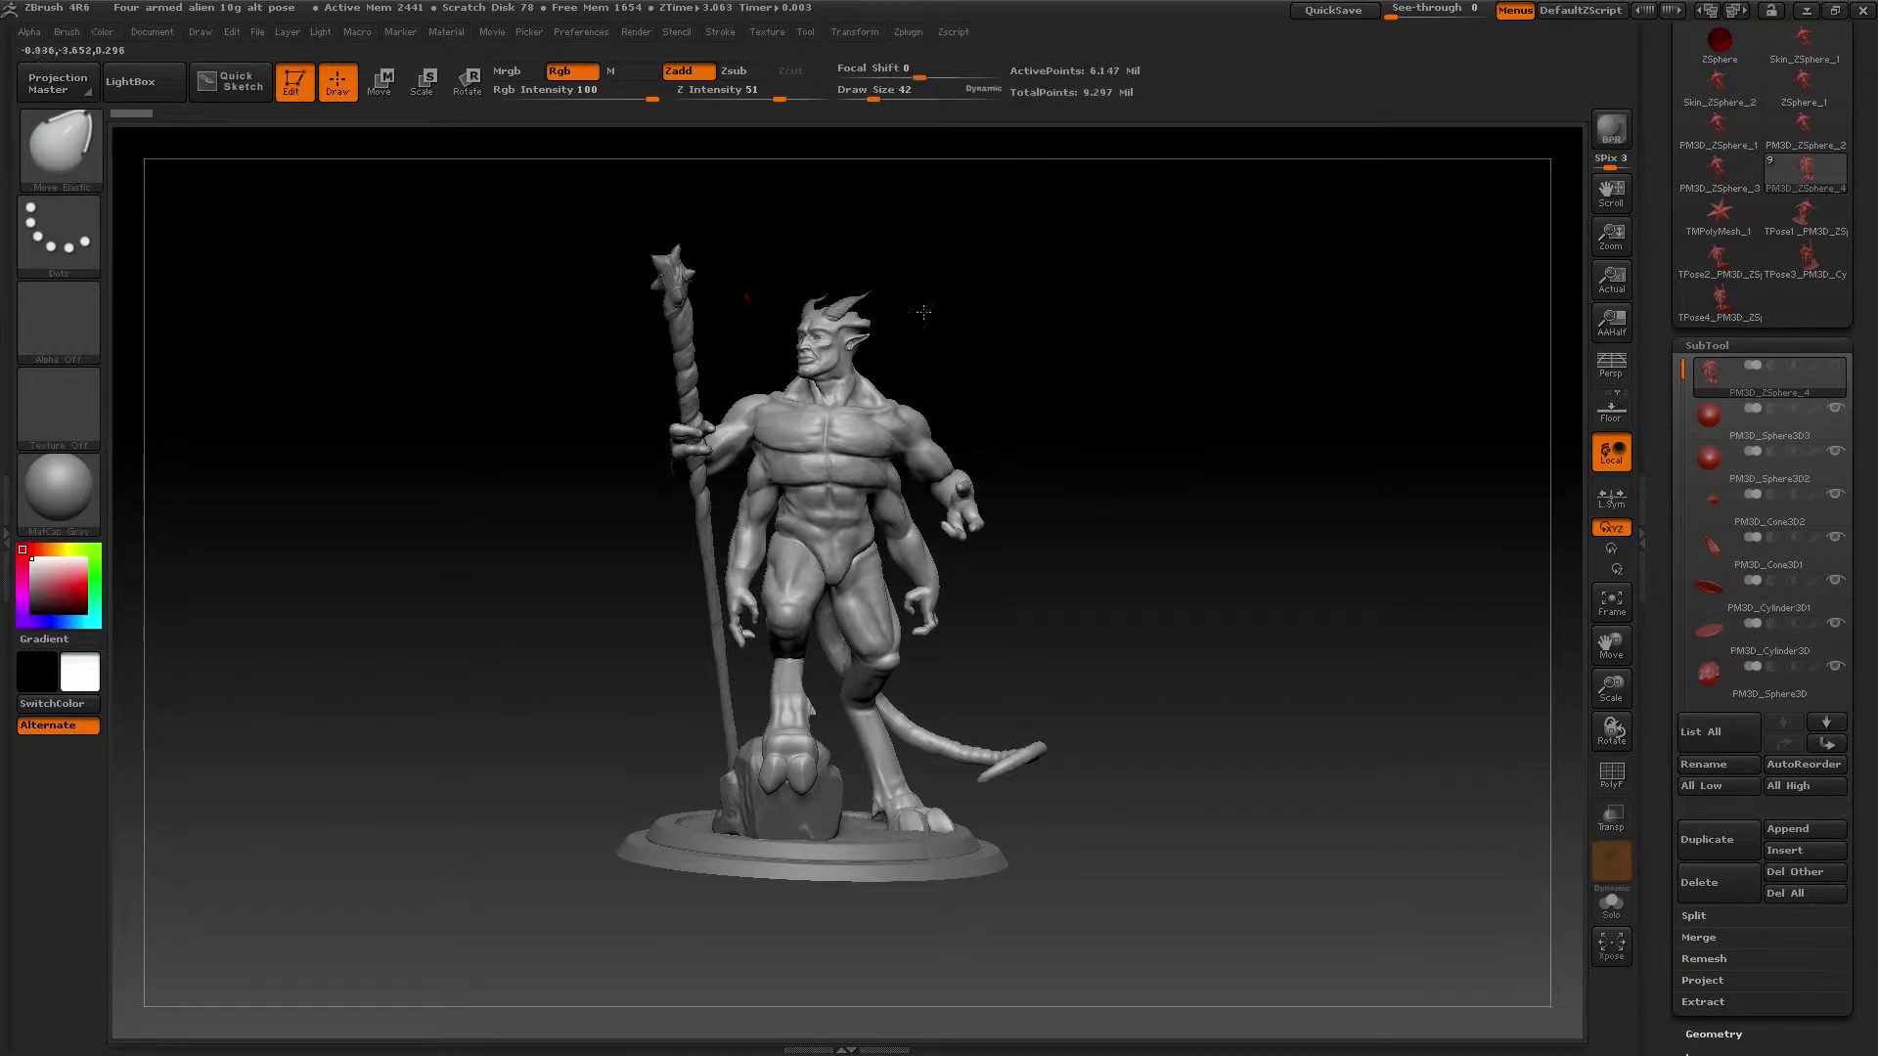
pyautogui.click(863, 32)
pyautogui.click(902, 31)
pyautogui.moveTo(1731, 366)
# - Set the brush draw size to 192 with the alien body subtool active
pyautogui.moveTo(1237, 842)
pyautogui.mouseDown()
pyautogui.moveTo(1301, 839)
pyautogui.moveTo(1201, 844)
pyautogui.moveTo(1286, 836)
pyautogui.moveTo(1211, 806)
pyautogui.mouseUp()
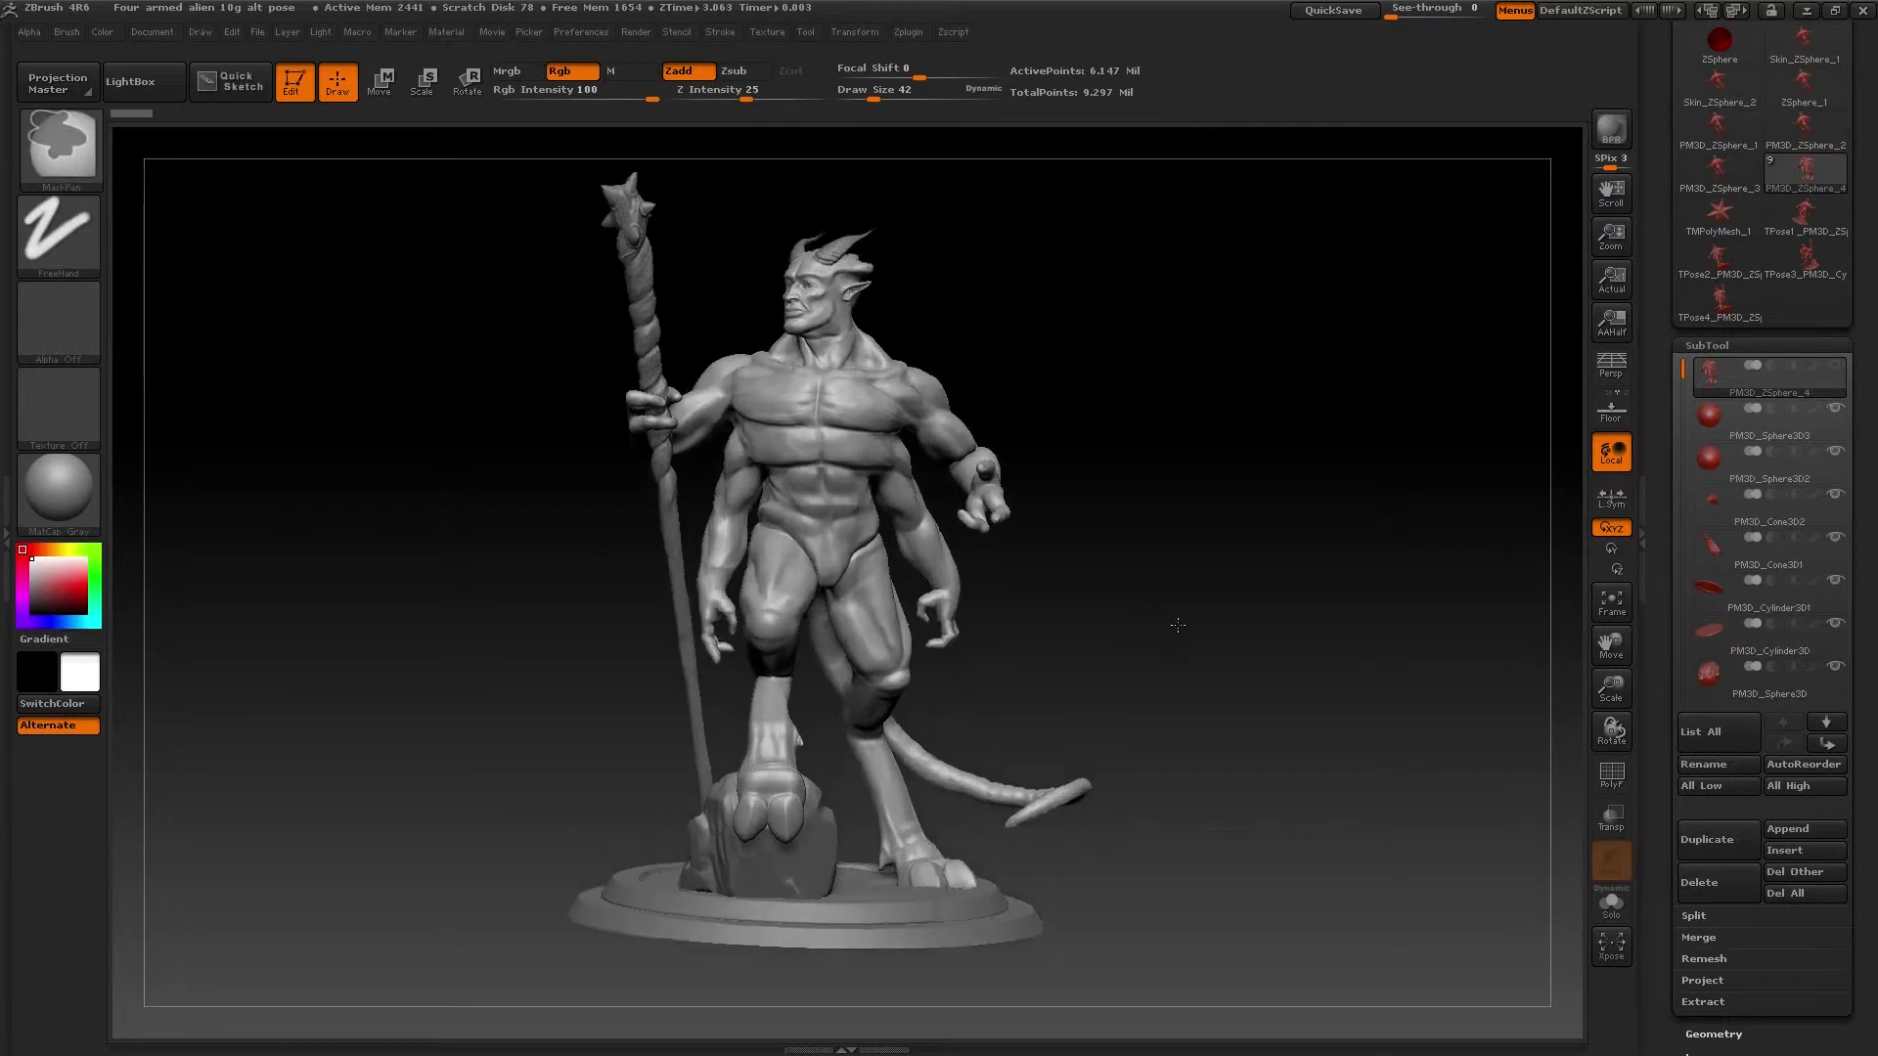
pyautogui.keyDown('ctrl'); pyautogui.moveTo(1134, 609); pyautogui.dragTo(871, 513, button='right'); pyautogui.keyUp('ctrl')
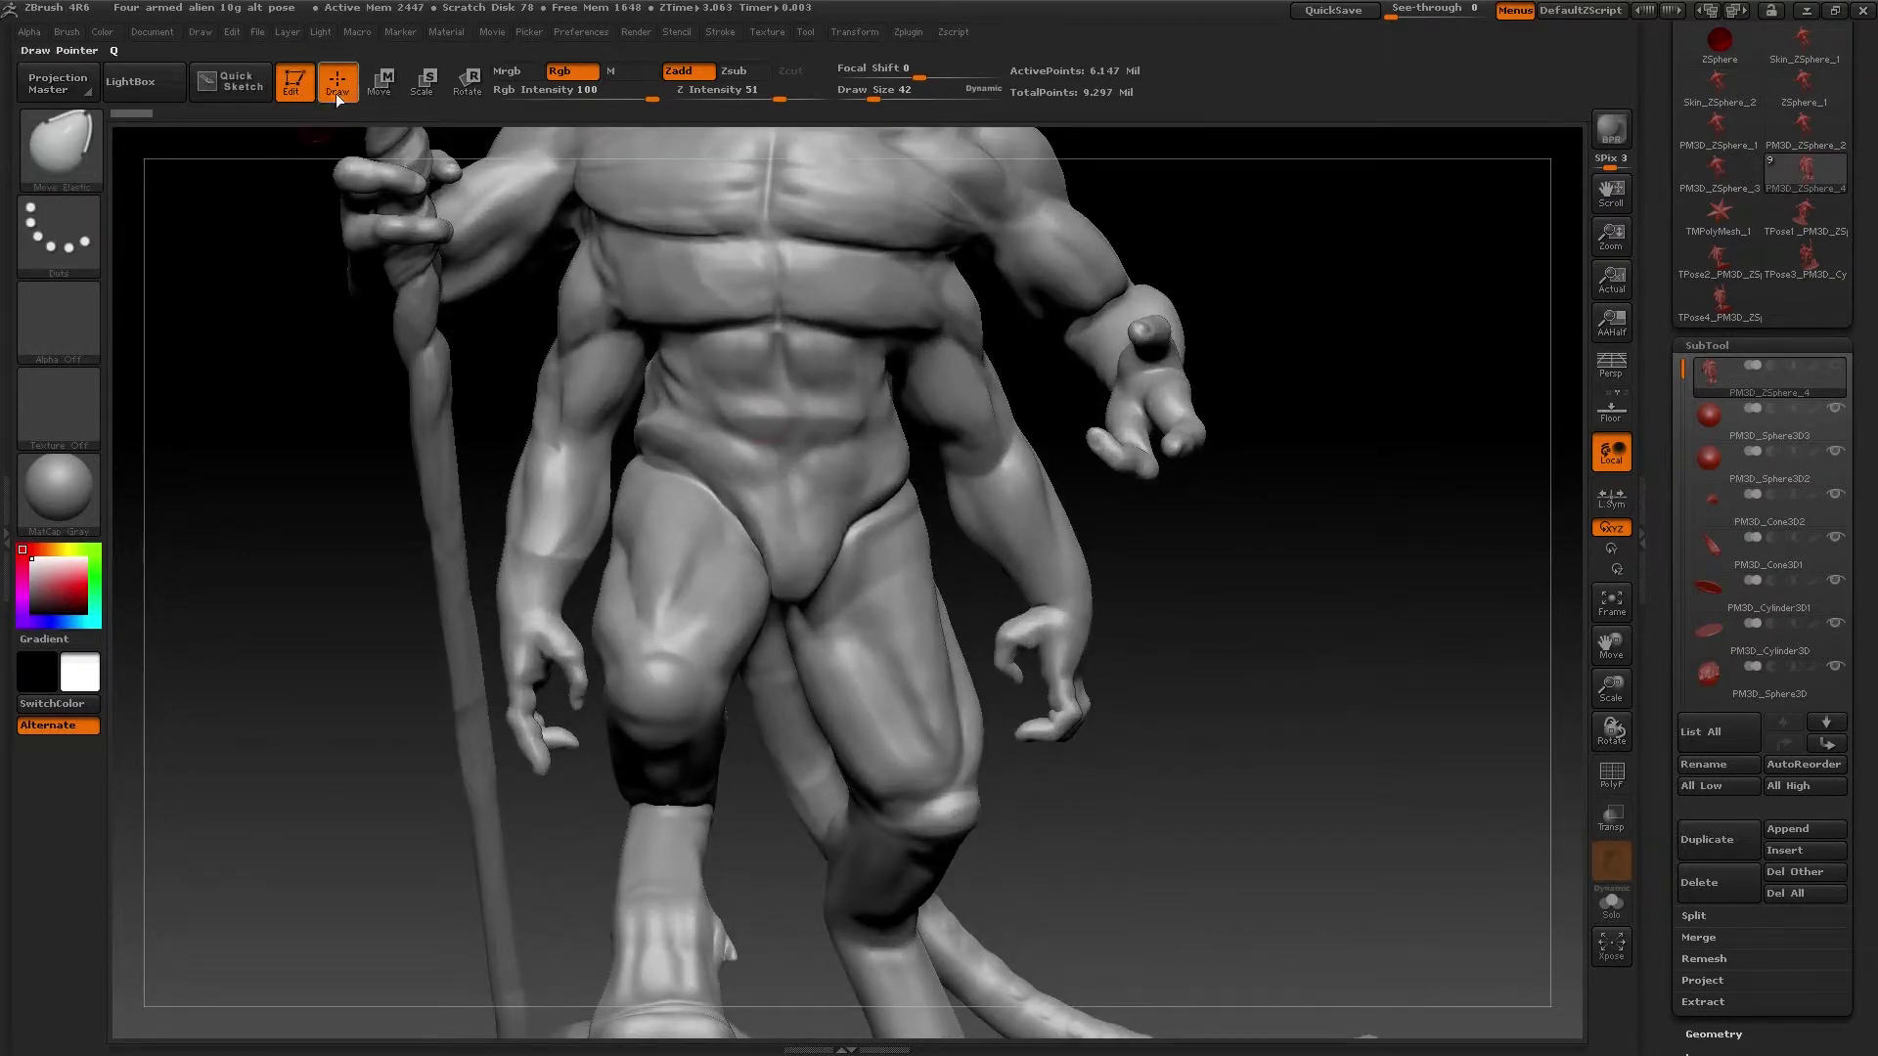
pyautogui.moveTo(872, 99); pyautogui.dragTo(909, 100)
pyautogui.moveTo(1311, 600); pyautogui.dragTo(1365, 618)
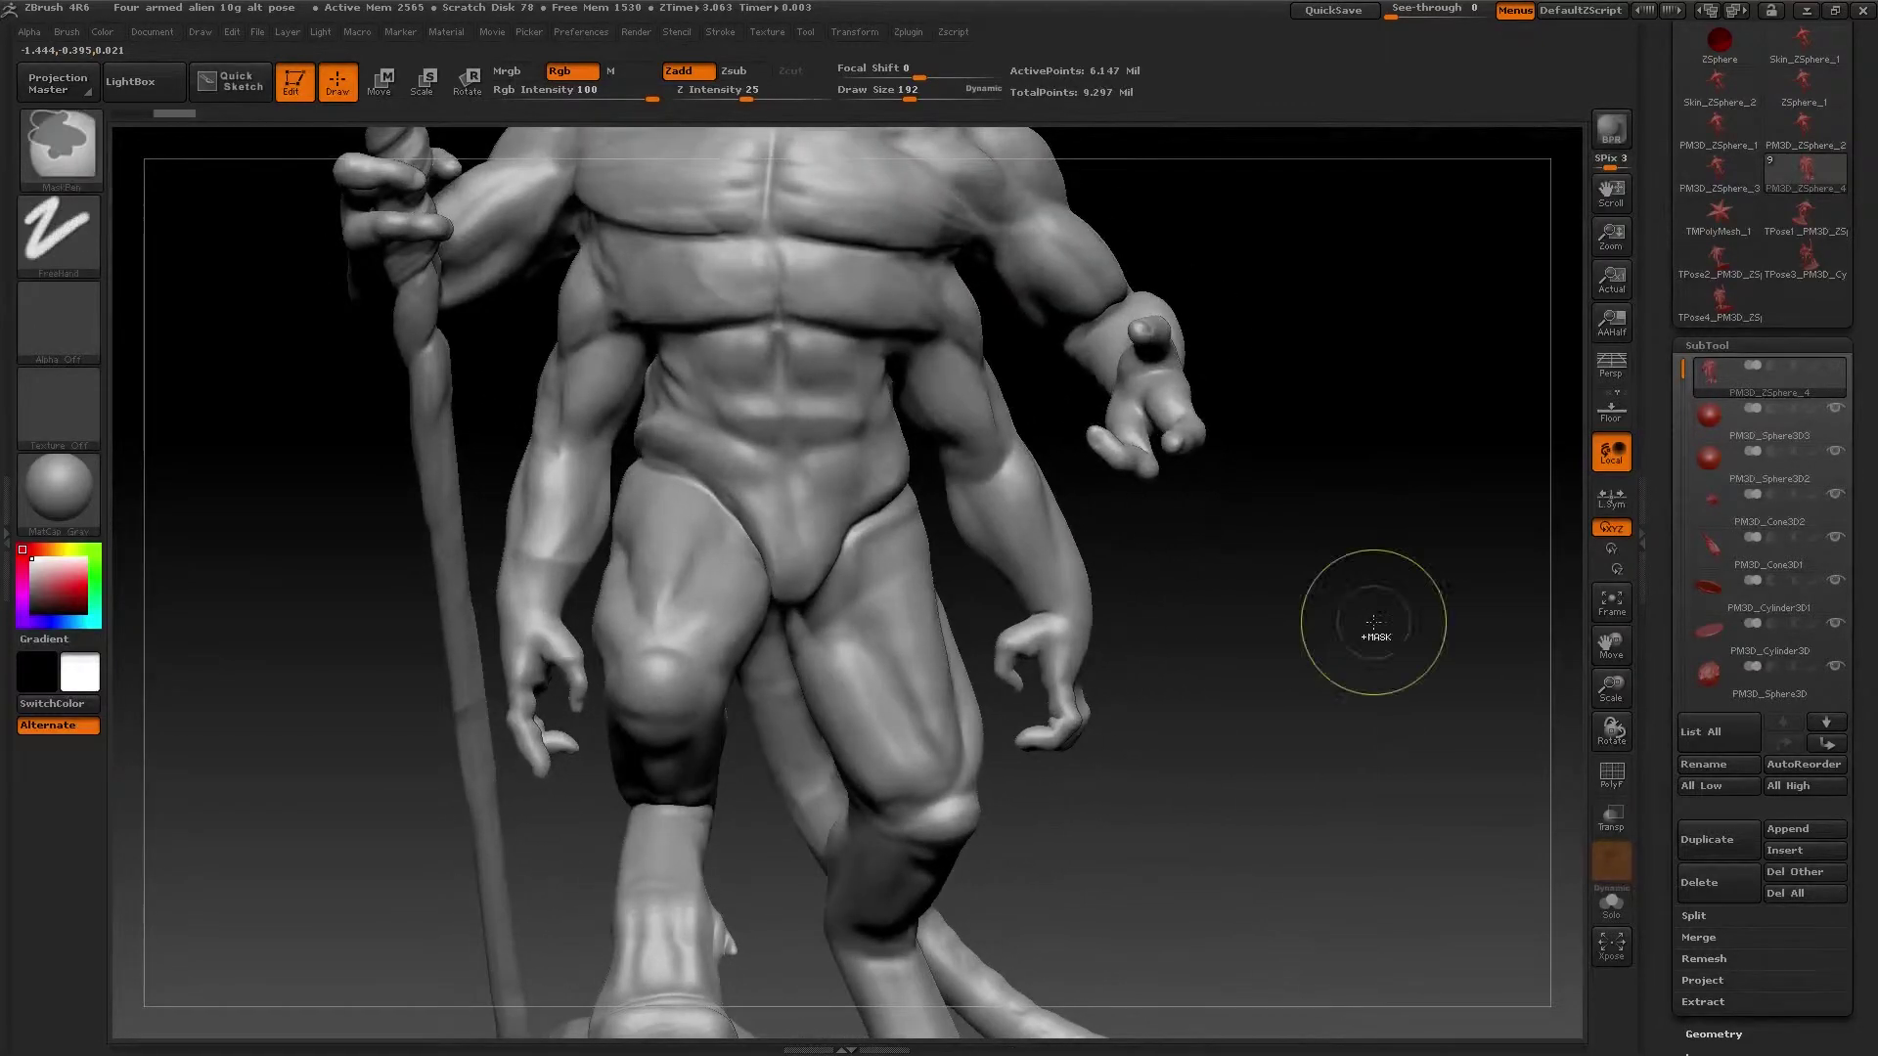
pyautogui.keyDown('ctrl'); pyautogui.moveTo(1373, 621); pyautogui.dragTo(1104, 591, button='right'); pyautogui.keyUp('ctrl')
pyautogui.moveTo(1110, 590)
pyautogui.mouseDown()
pyautogui.moveTo(1134, 598)
pyautogui.moveTo(1106, 600)
pyautogui.moveTo(1109, 544)
pyautogui.moveTo(1110, 642)
pyautogui.moveTo(1124, 638)
pyautogui.mouseUp()
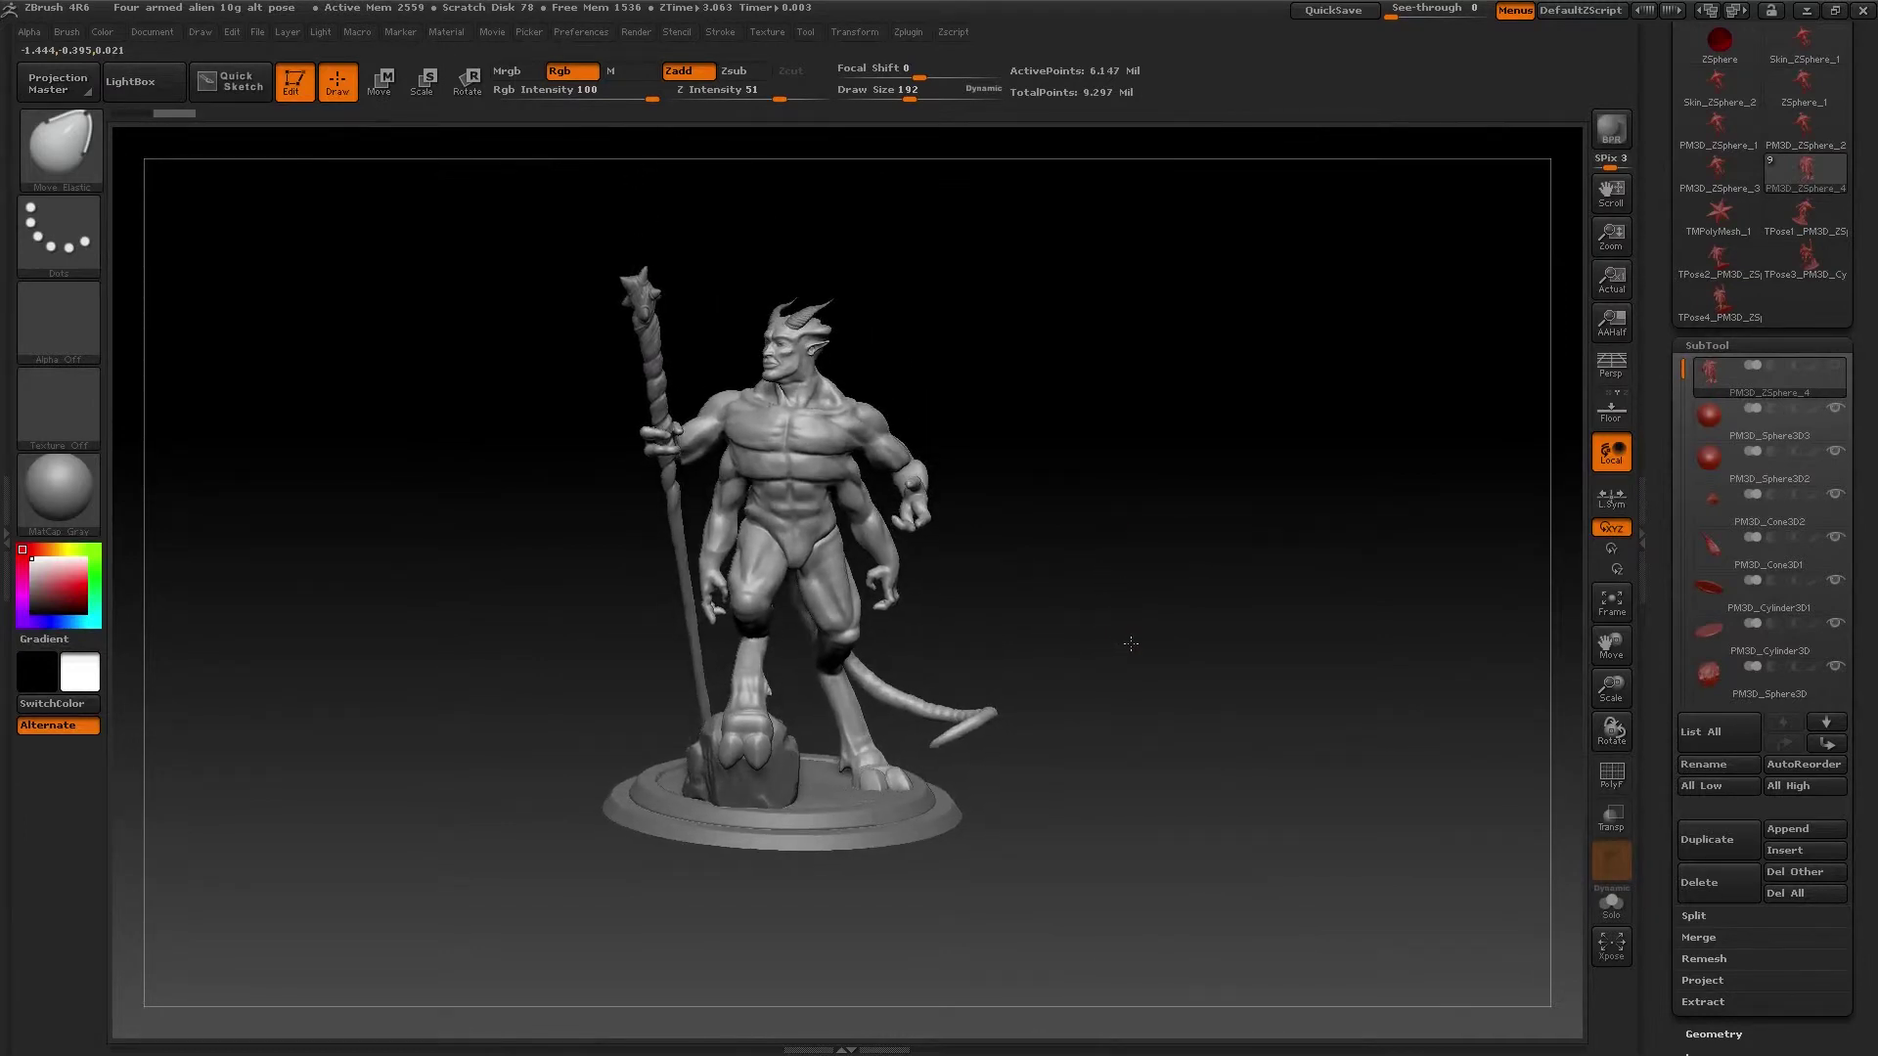
pyautogui.keyDown('ctrl'); pyautogui.moveTo(1127, 641); pyautogui.dragTo(1195, 643, button='right'); pyautogui.keyUp('ctrl')
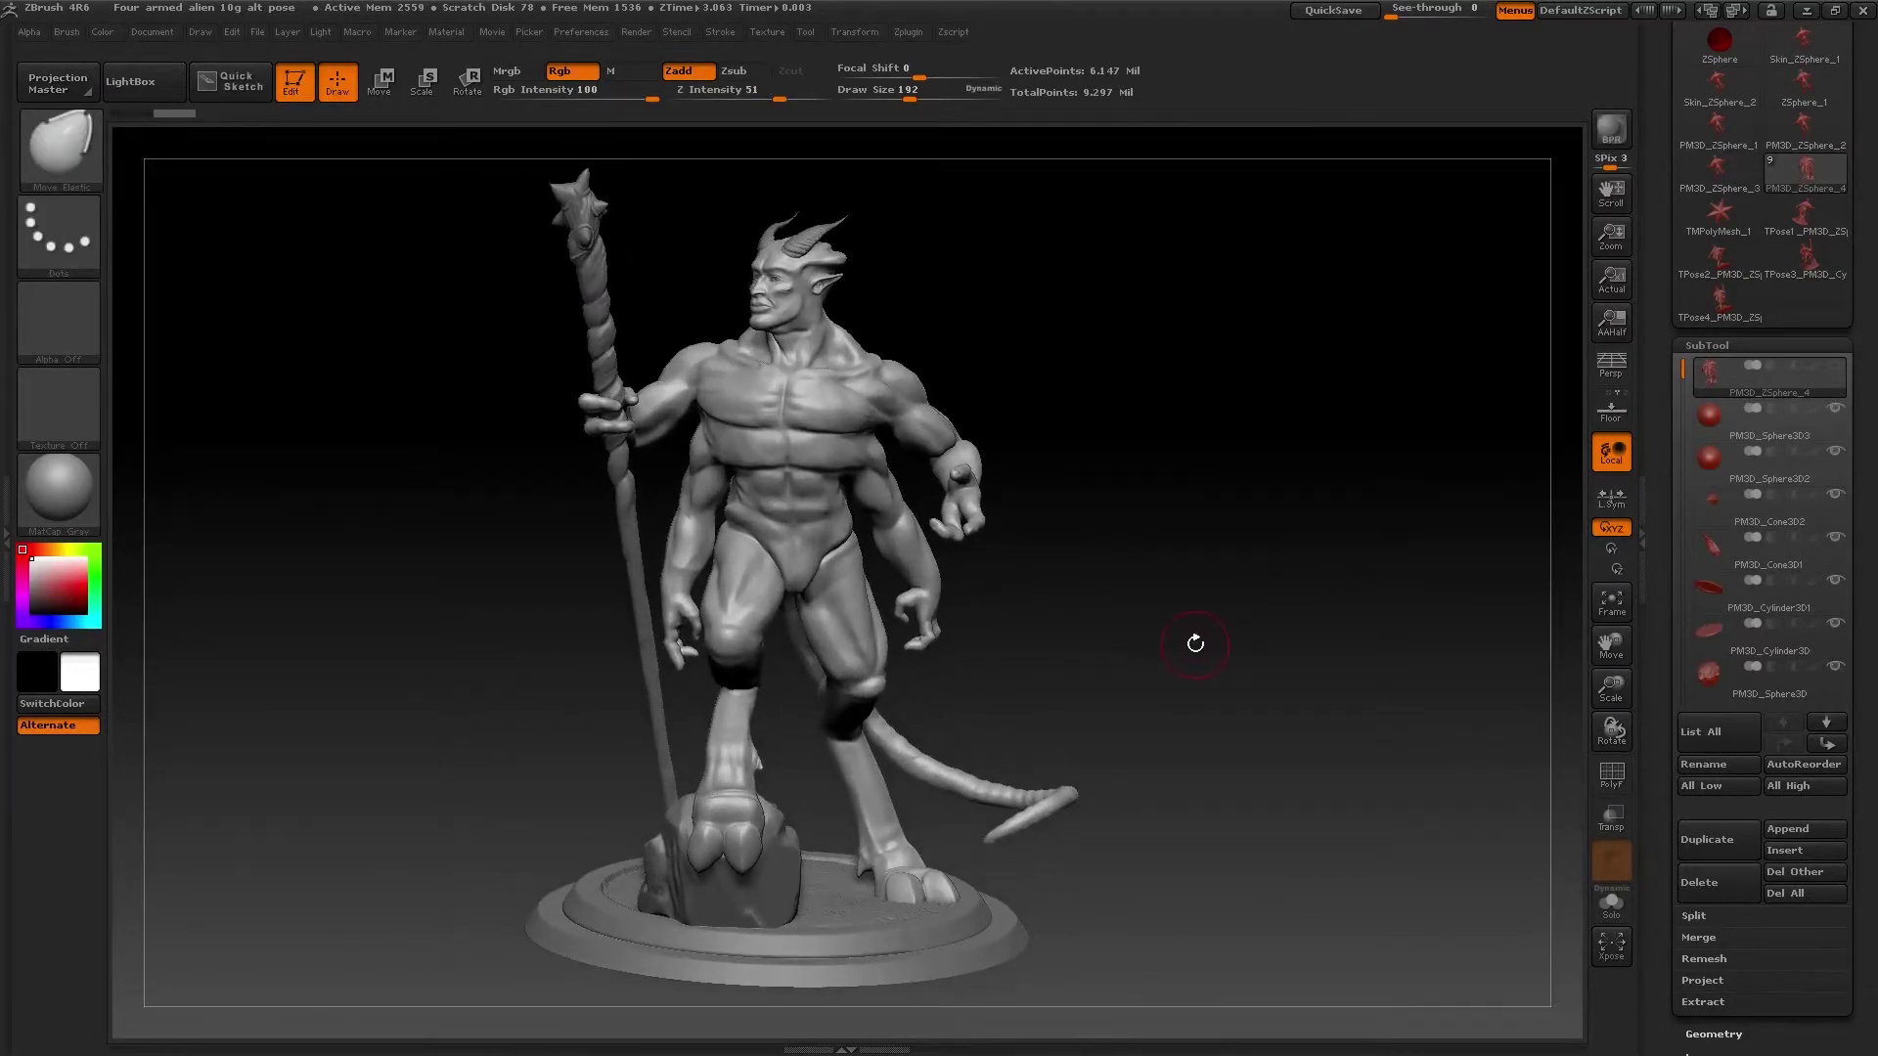
pyautogui.moveTo(1195, 644); pyautogui.dragTo(1198, 643)
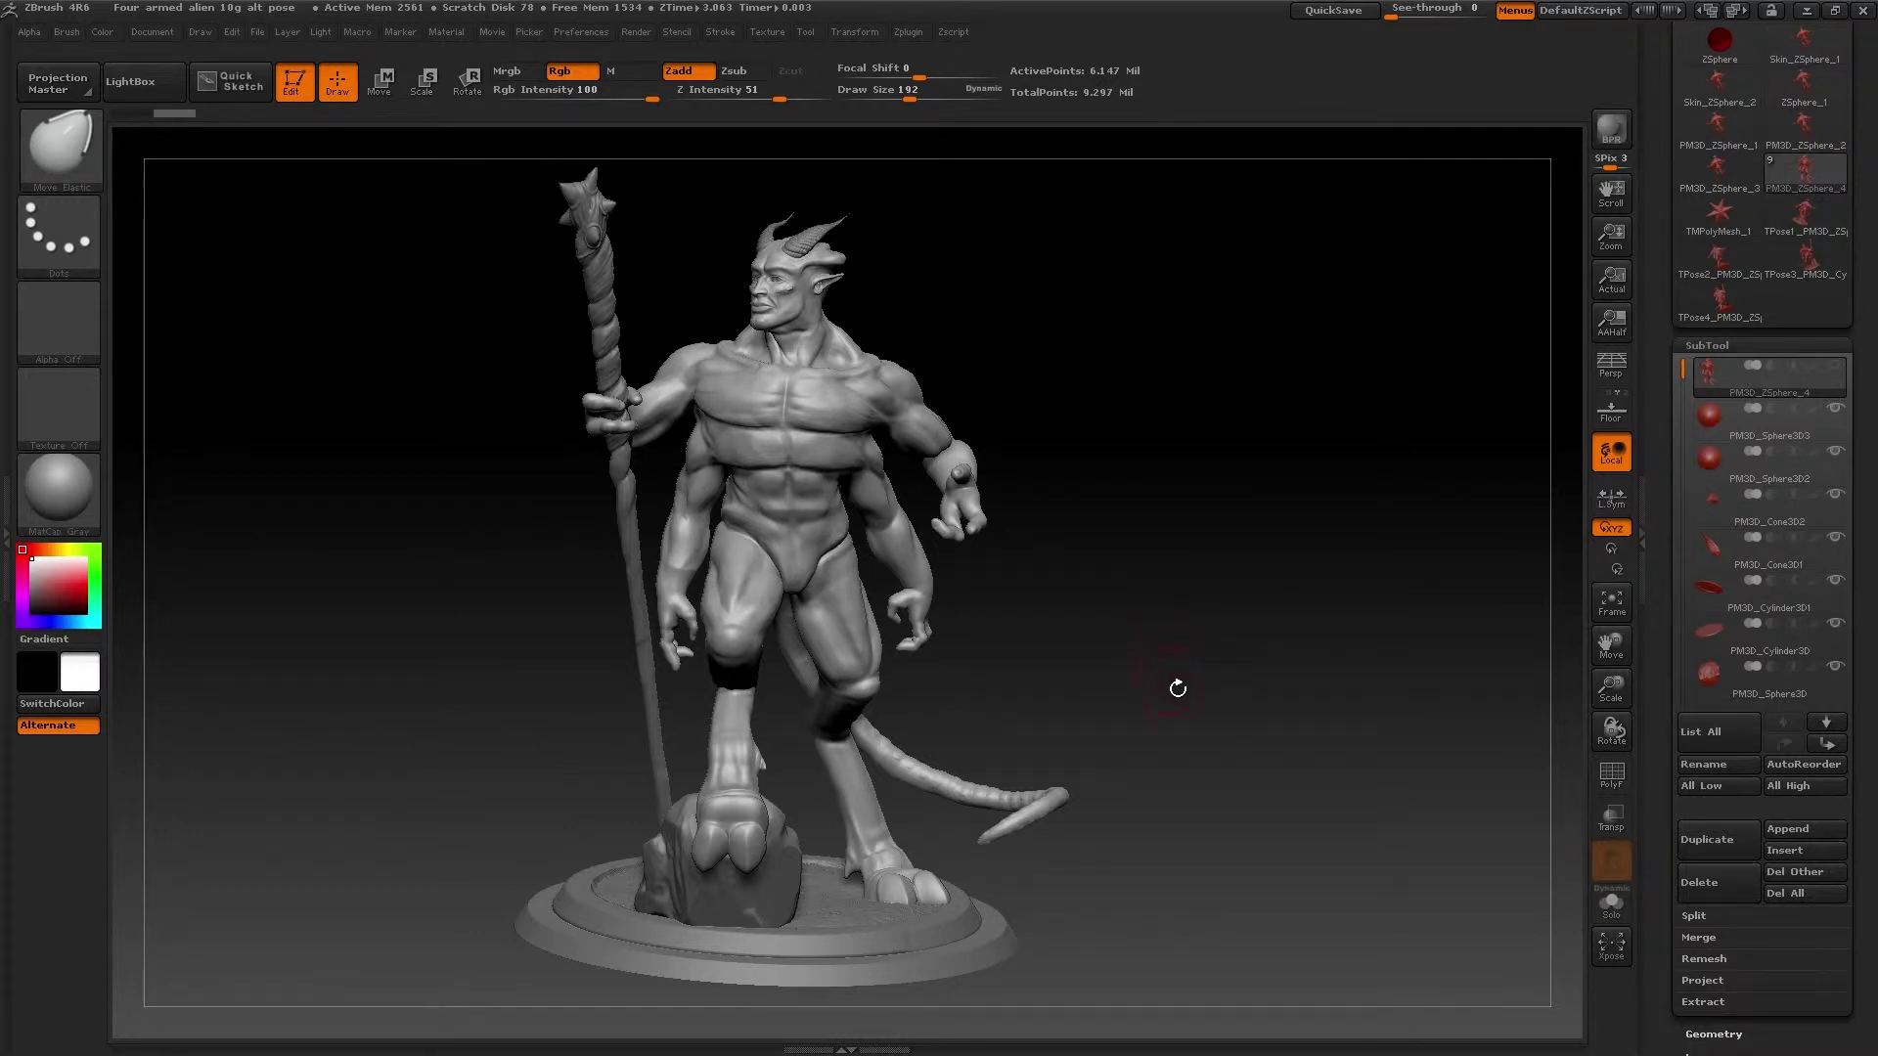
pyautogui.moveTo(1177, 687); pyautogui.dragTo(1119, 755)
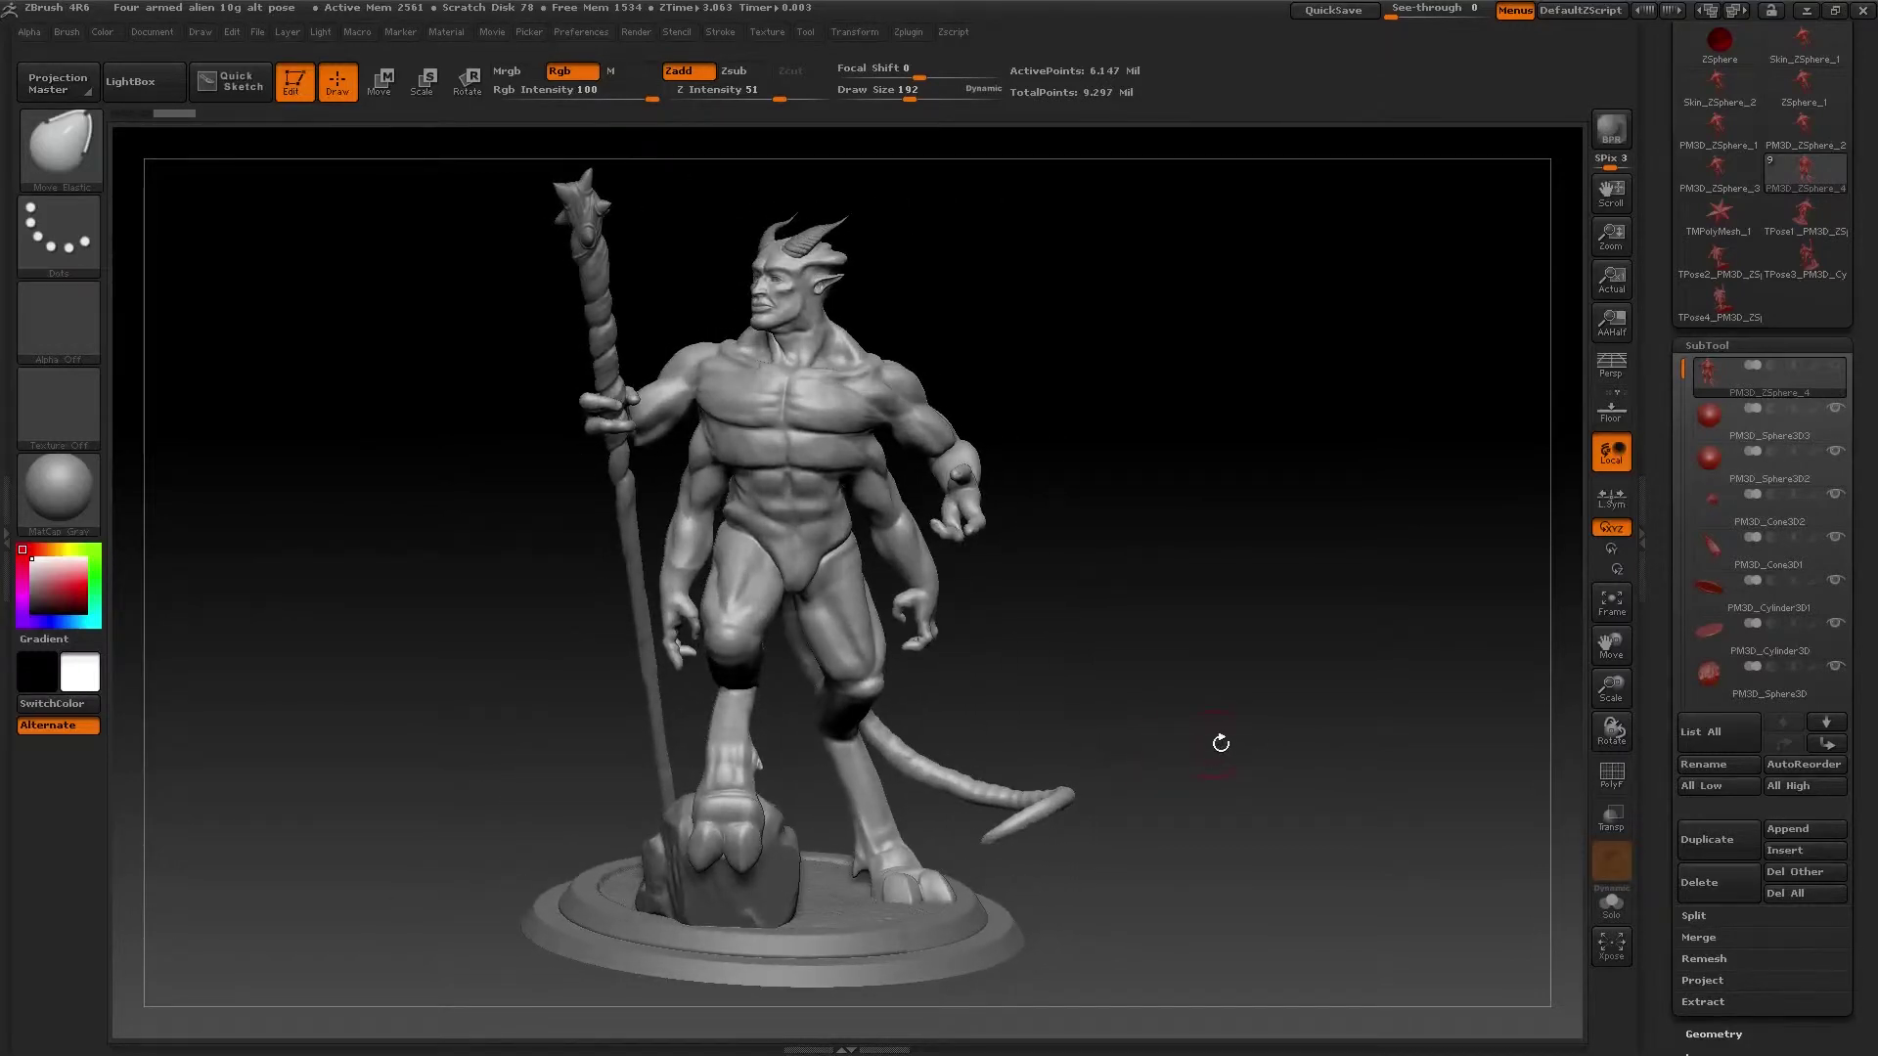
pyautogui.moveTo(1249, 735); pyautogui.dragTo(1236, 729)
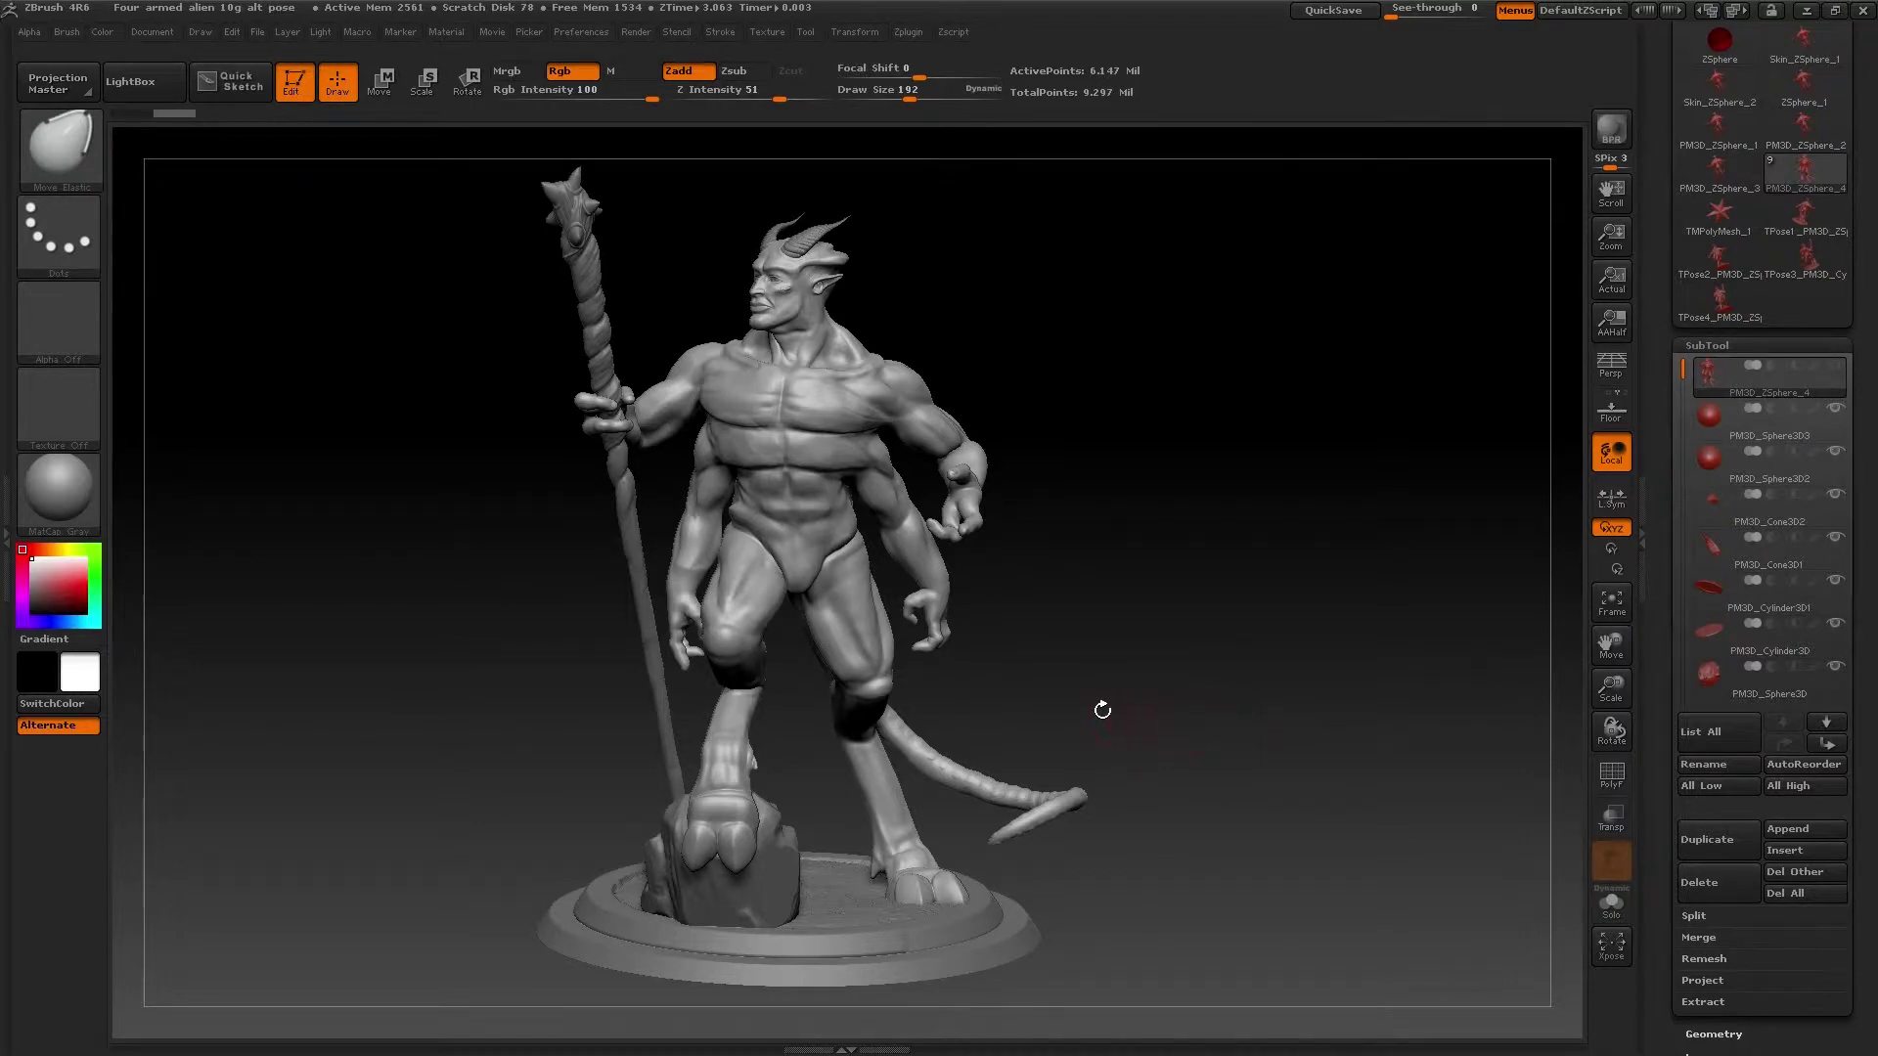
pyautogui.moveTo(1102, 710); pyautogui.dragTo(1049, 555)
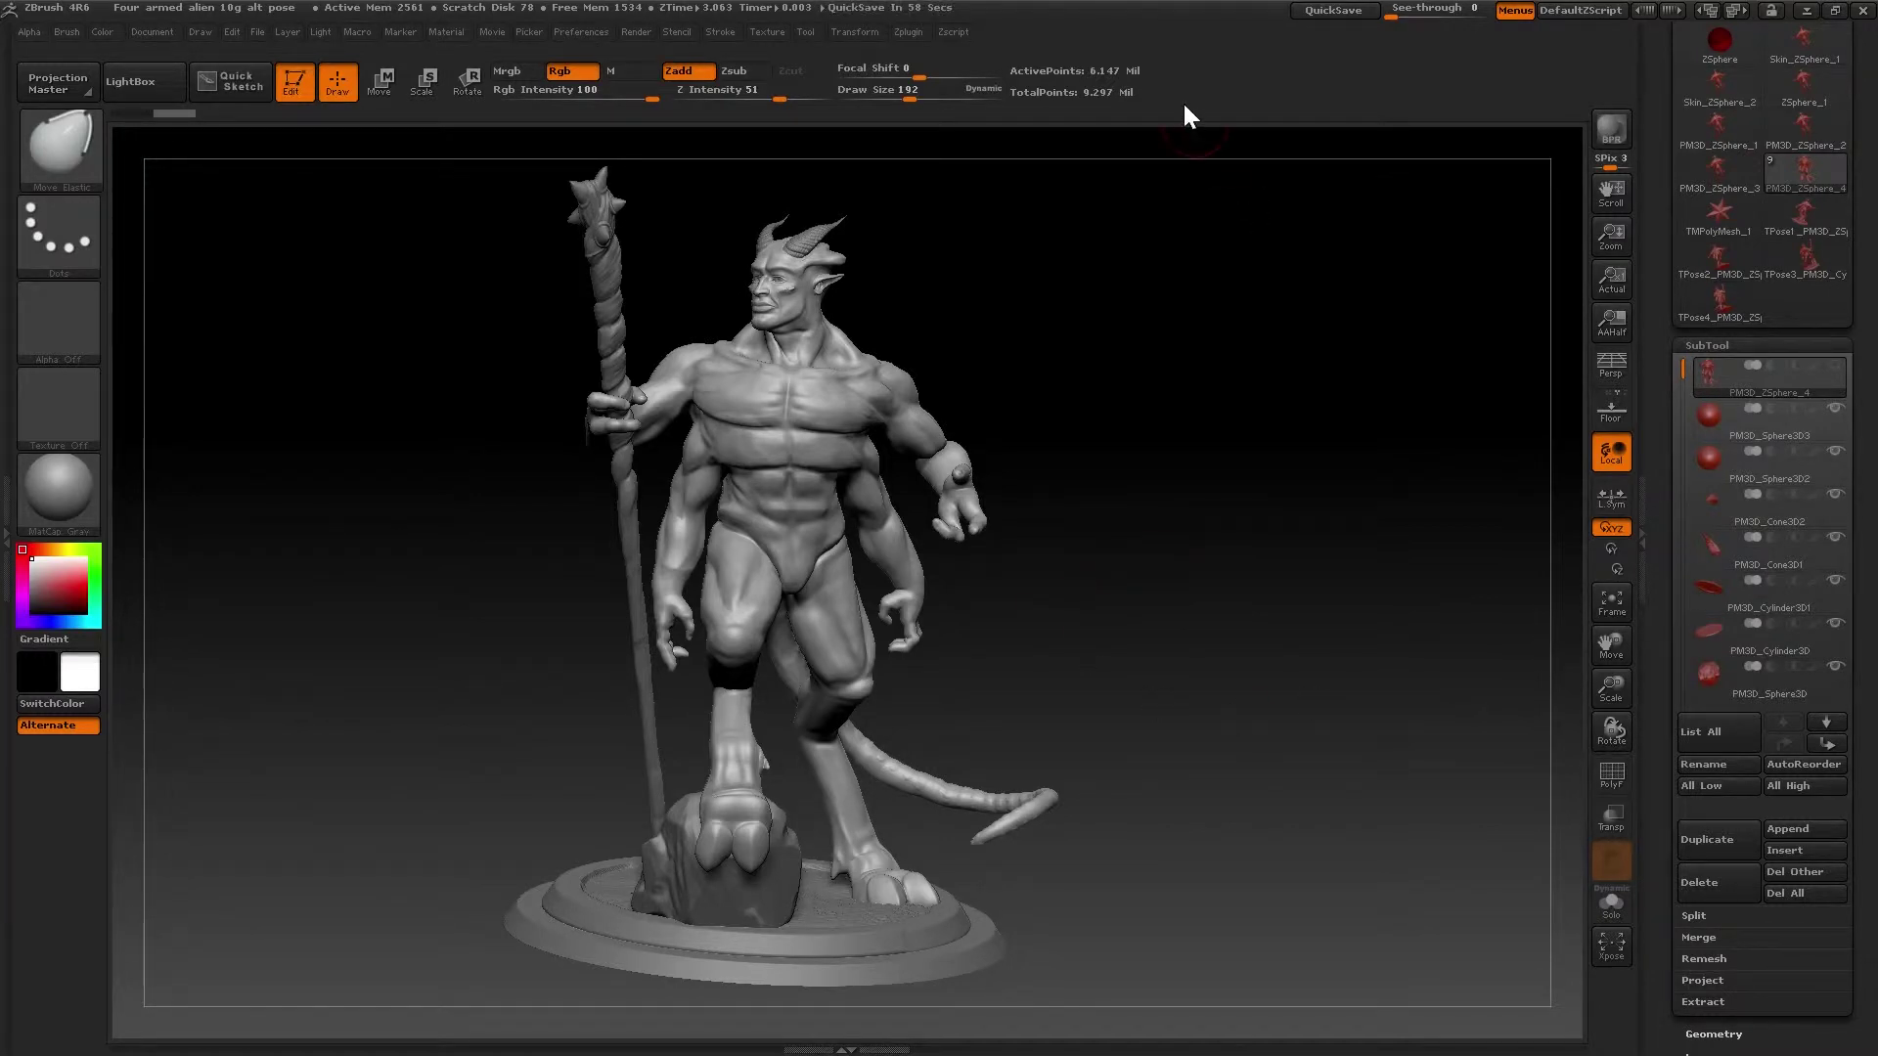
pyautogui.moveTo(1241, 600)
pyautogui.mouseDown()
pyautogui.moveTo(1260, 646)
pyautogui.moveTo(1250, 724)
pyautogui.moveTo(1222, 721)
pyautogui.mouseUp()
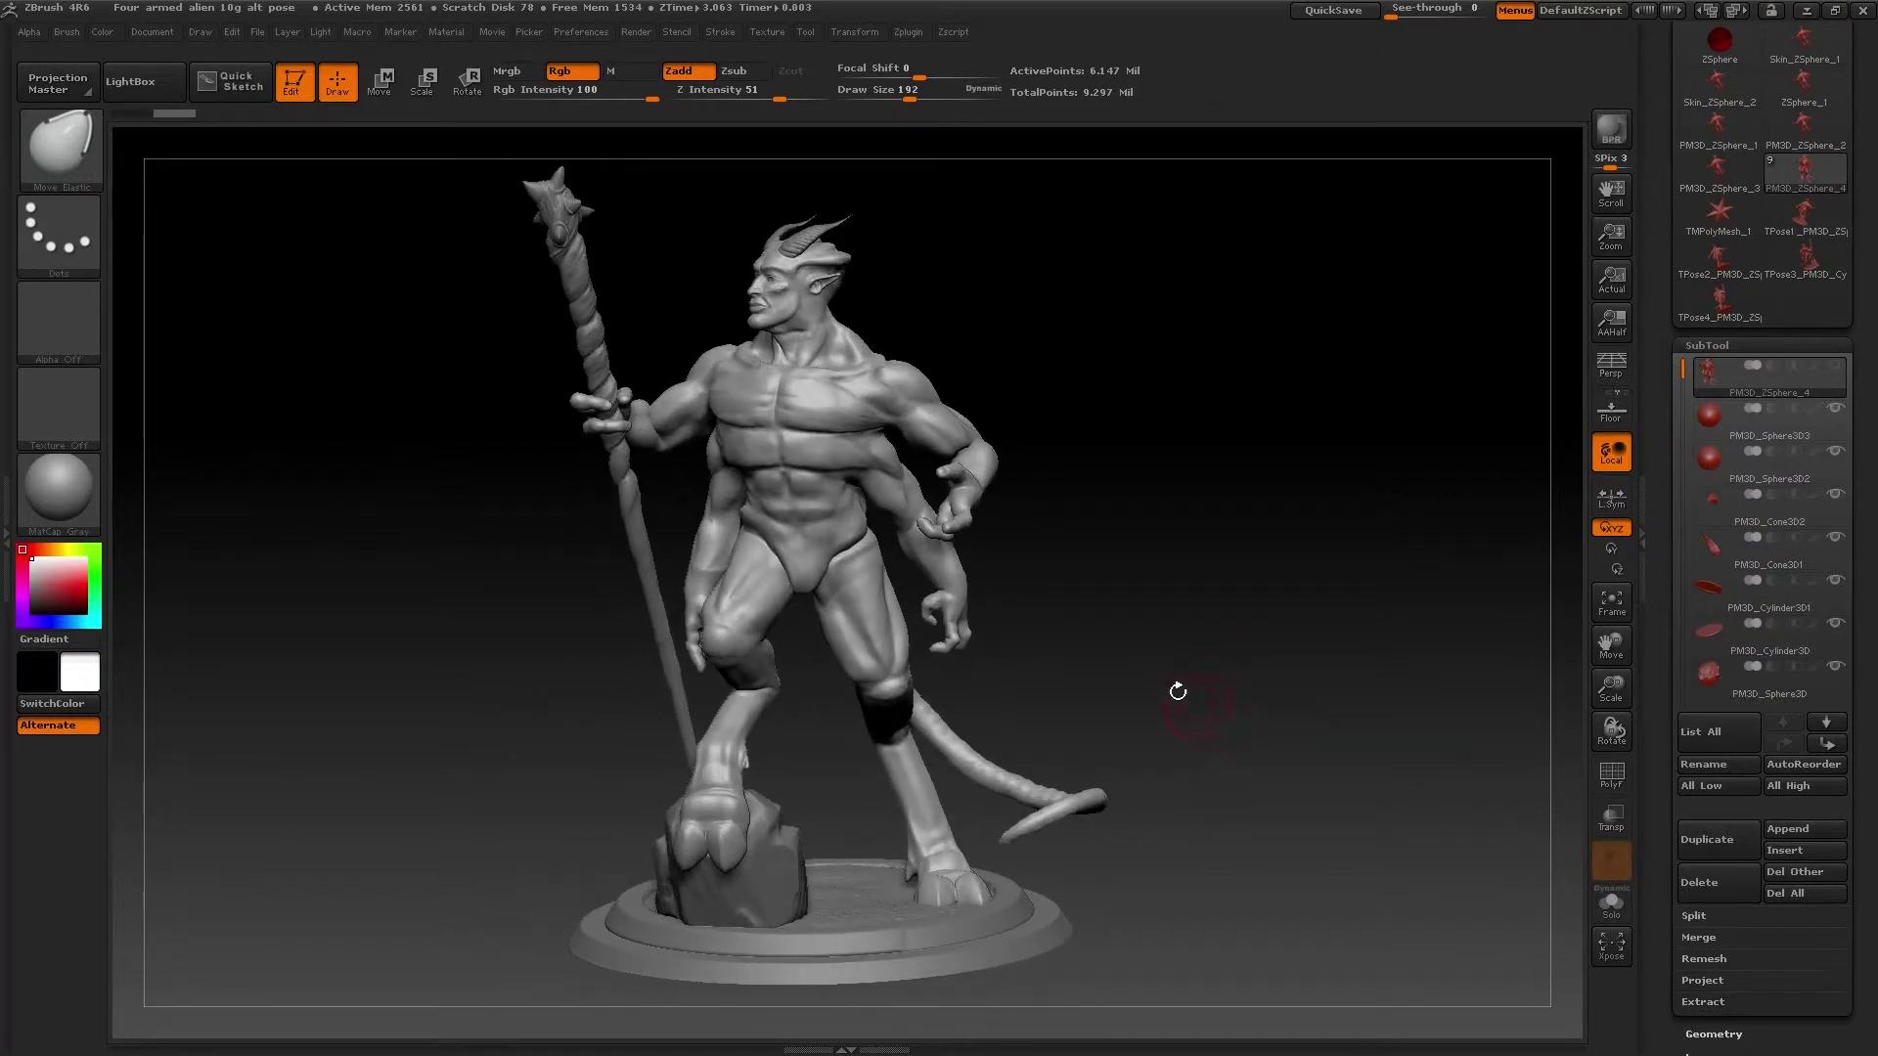
pyautogui.moveTo(1118, 608)
pyautogui.mouseDown()
pyautogui.moveTo(1158, 623)
pyautogui.moveTo(1140, 616)
pyautogui.mouseUp()
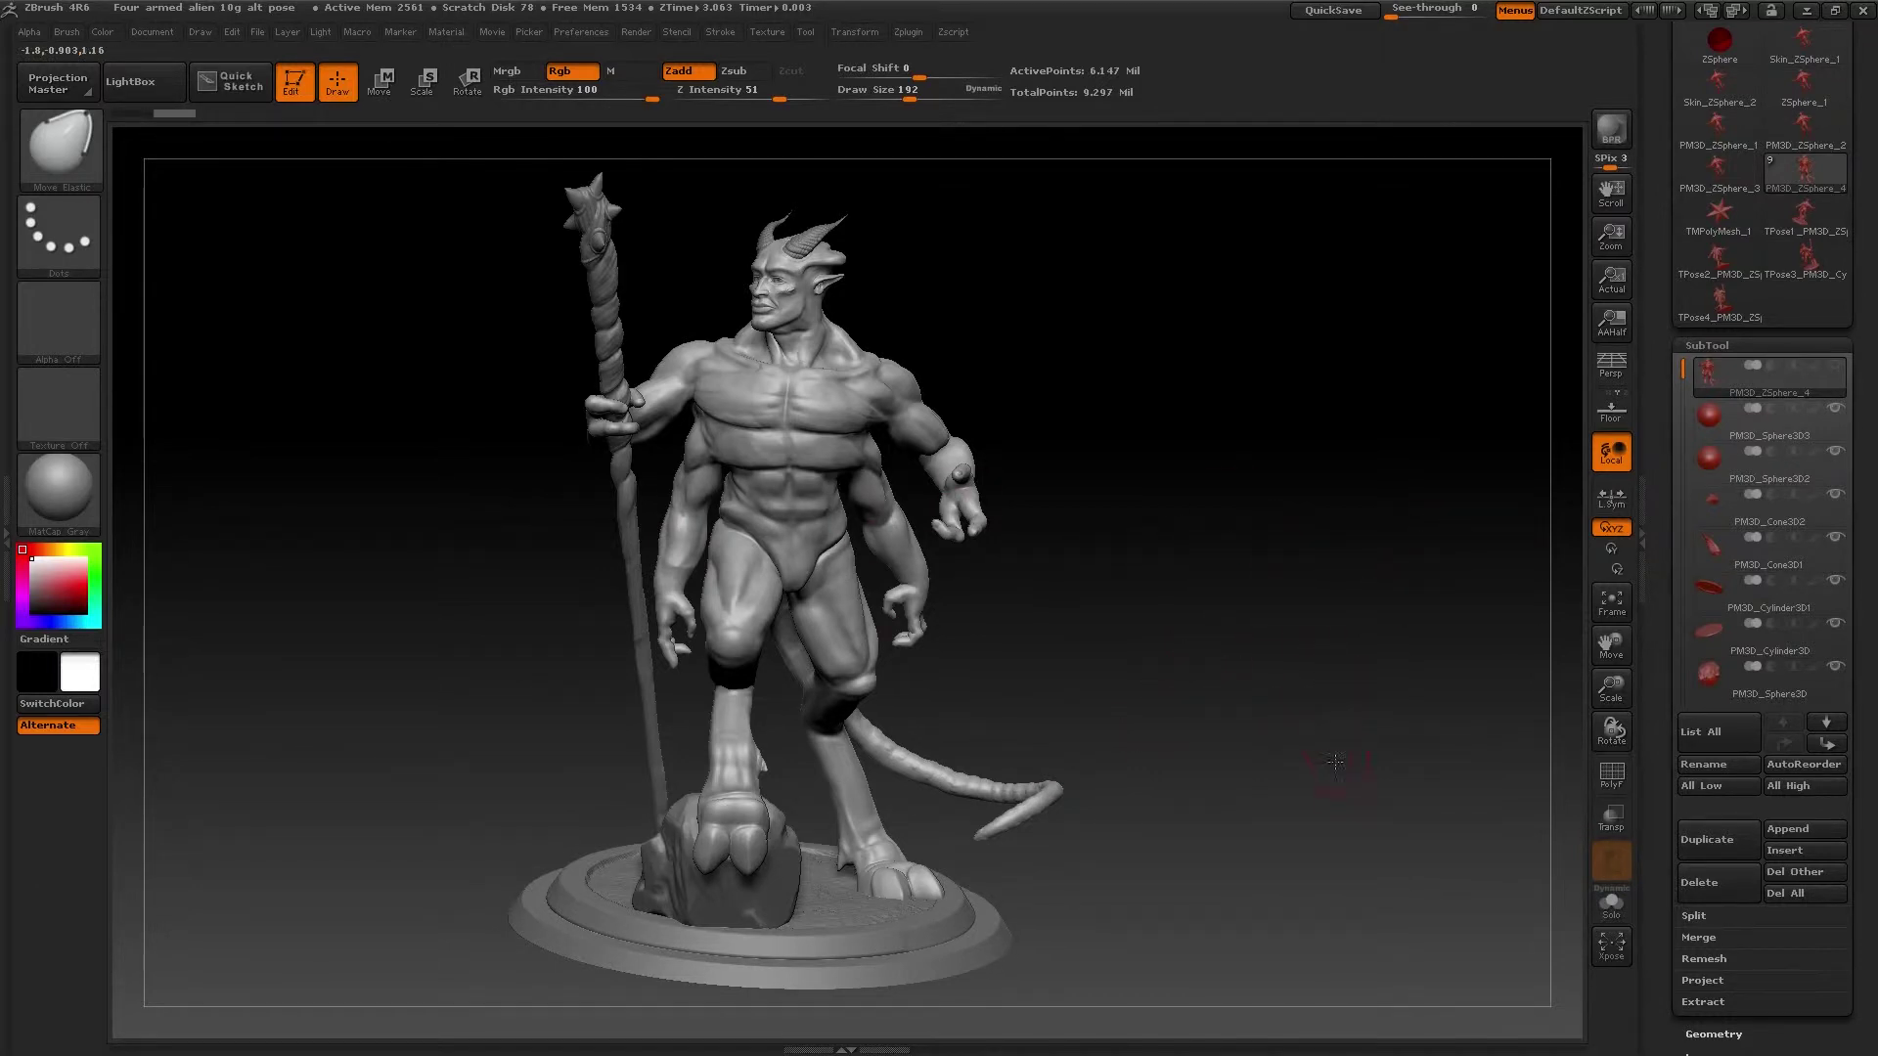
pyautogui.moveTo(1335, 754)
pyautogui.mouseDown()
pyautogui.moveTo(1315, 764)
pyautogui.moveTo(1345, 762)
pyautogui.mouseUp()
pyautogui.moveTo(1122, 773)
pyautogui.mouseDown()
pyautogui.moveTo(1303, 754)
pyautogui.moveTo(1324, 721)
pyautogui.moveTo(1308, 717)
pyautogui.mouseUp()
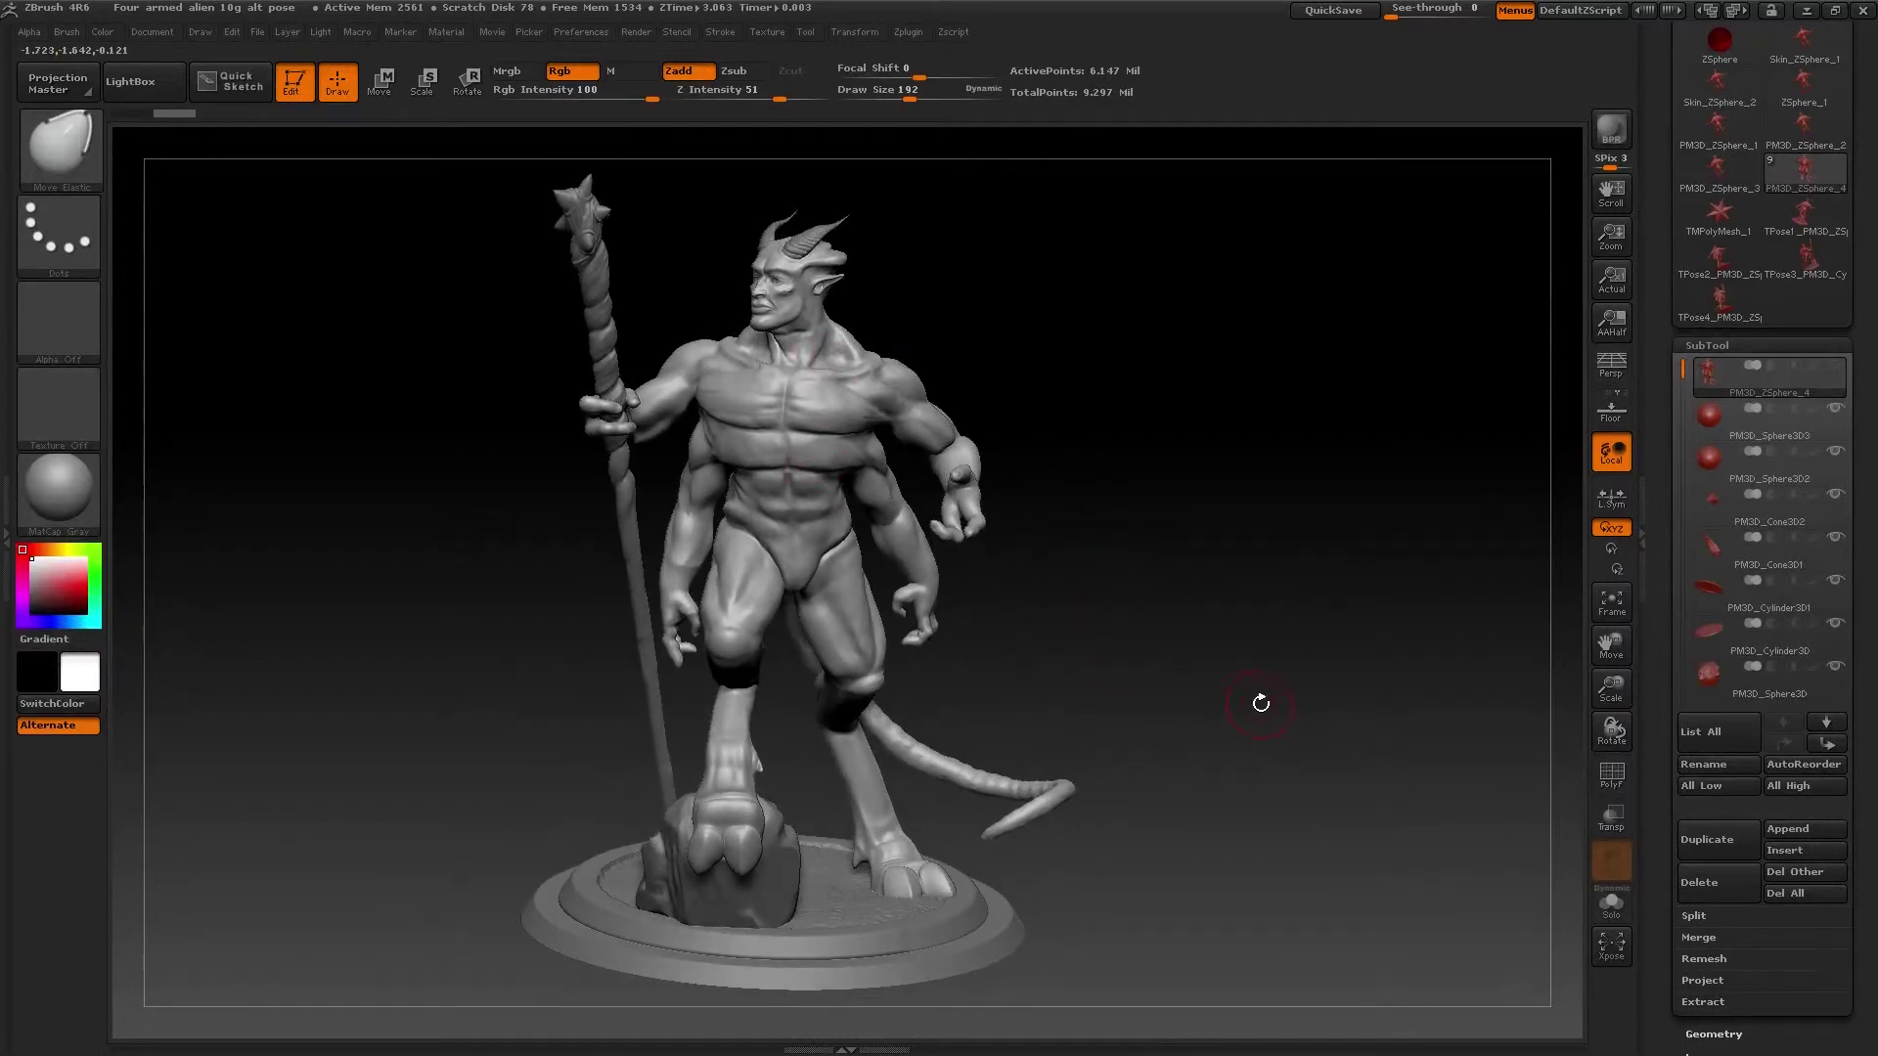
pyautogui.moveTo(1273, 711); pyautogui.dragTo(1261, 745)
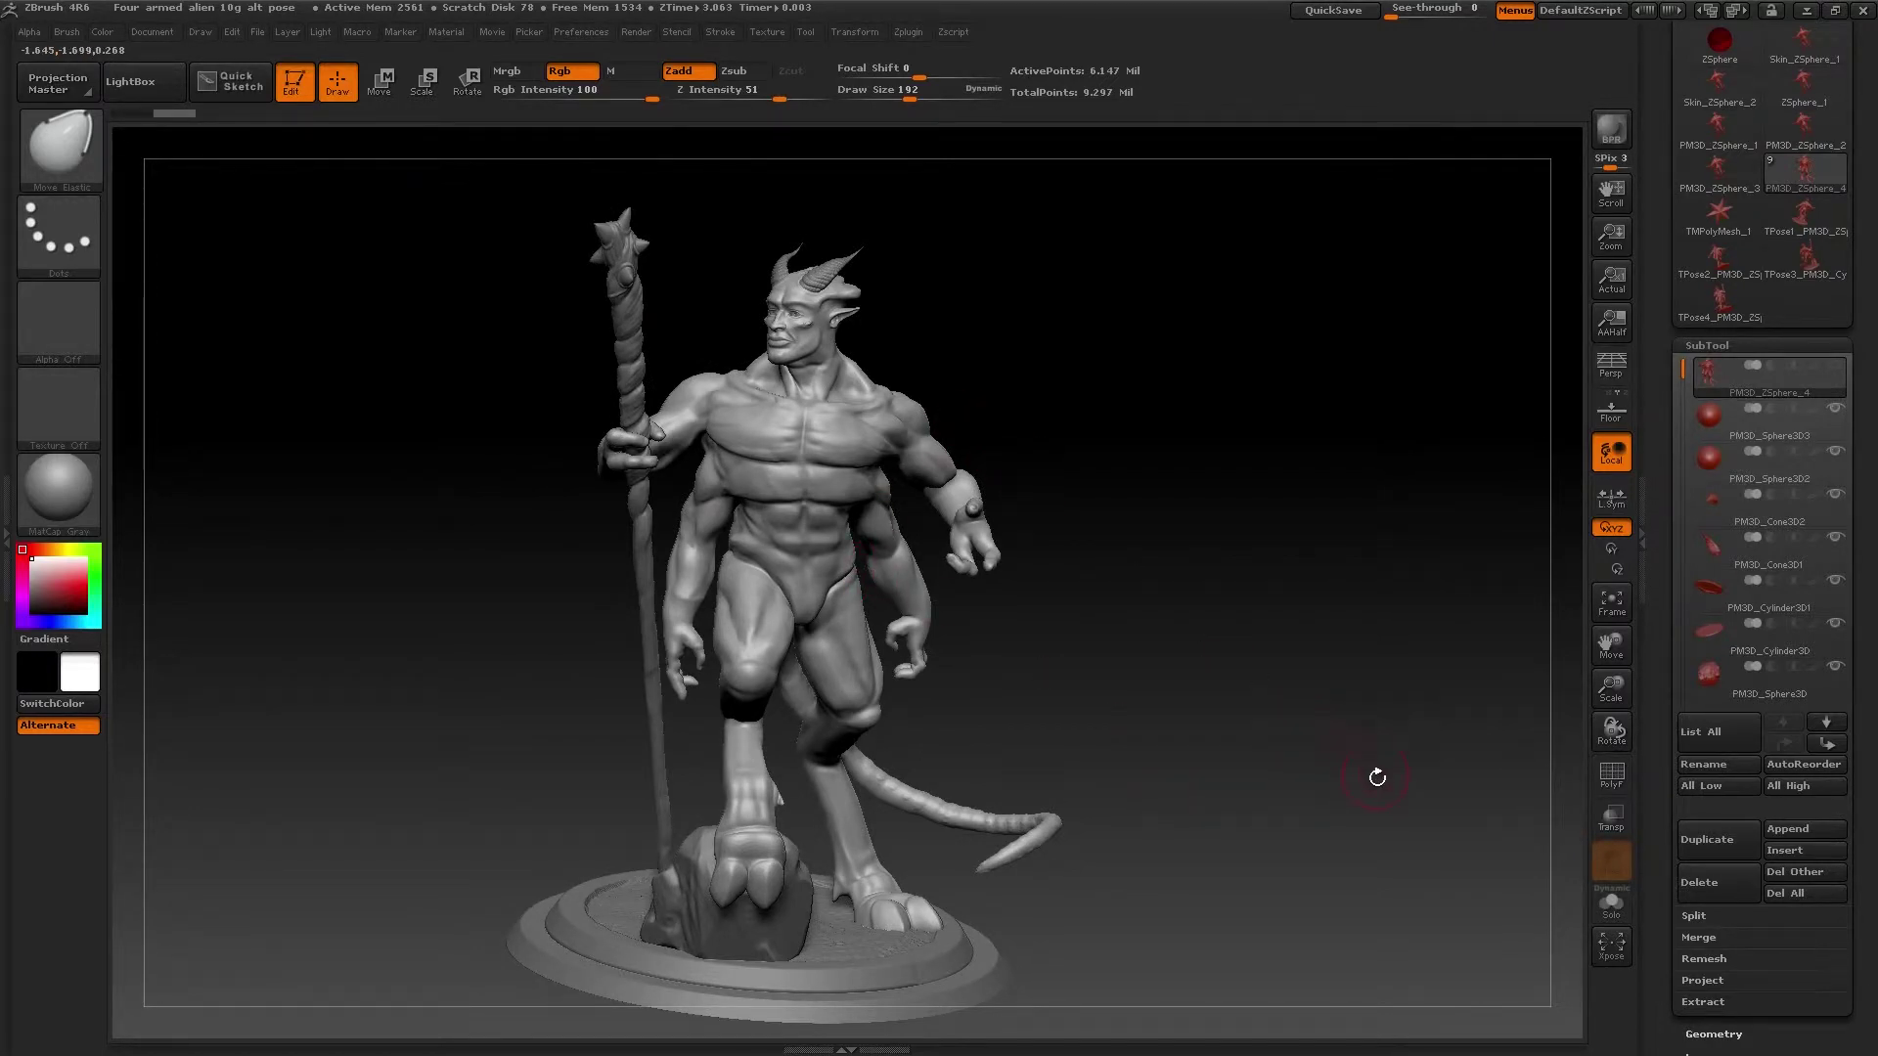
pyautogui.moveTo(1370, 775)
pyautogui.mouseDown()
pyautogui.moveTo(1341, 766)
pyautogui.moveTo(1399, 768)
pyautogui.moveTo(1188, 764)
pyautogui.moveTo(1218, 758)
pyautogui.moveTo(1216, 849)
pyautogui.moveTo(832, 849)
pyautogui.moveTo(1248, 844)
pyautogui.mouseUp()
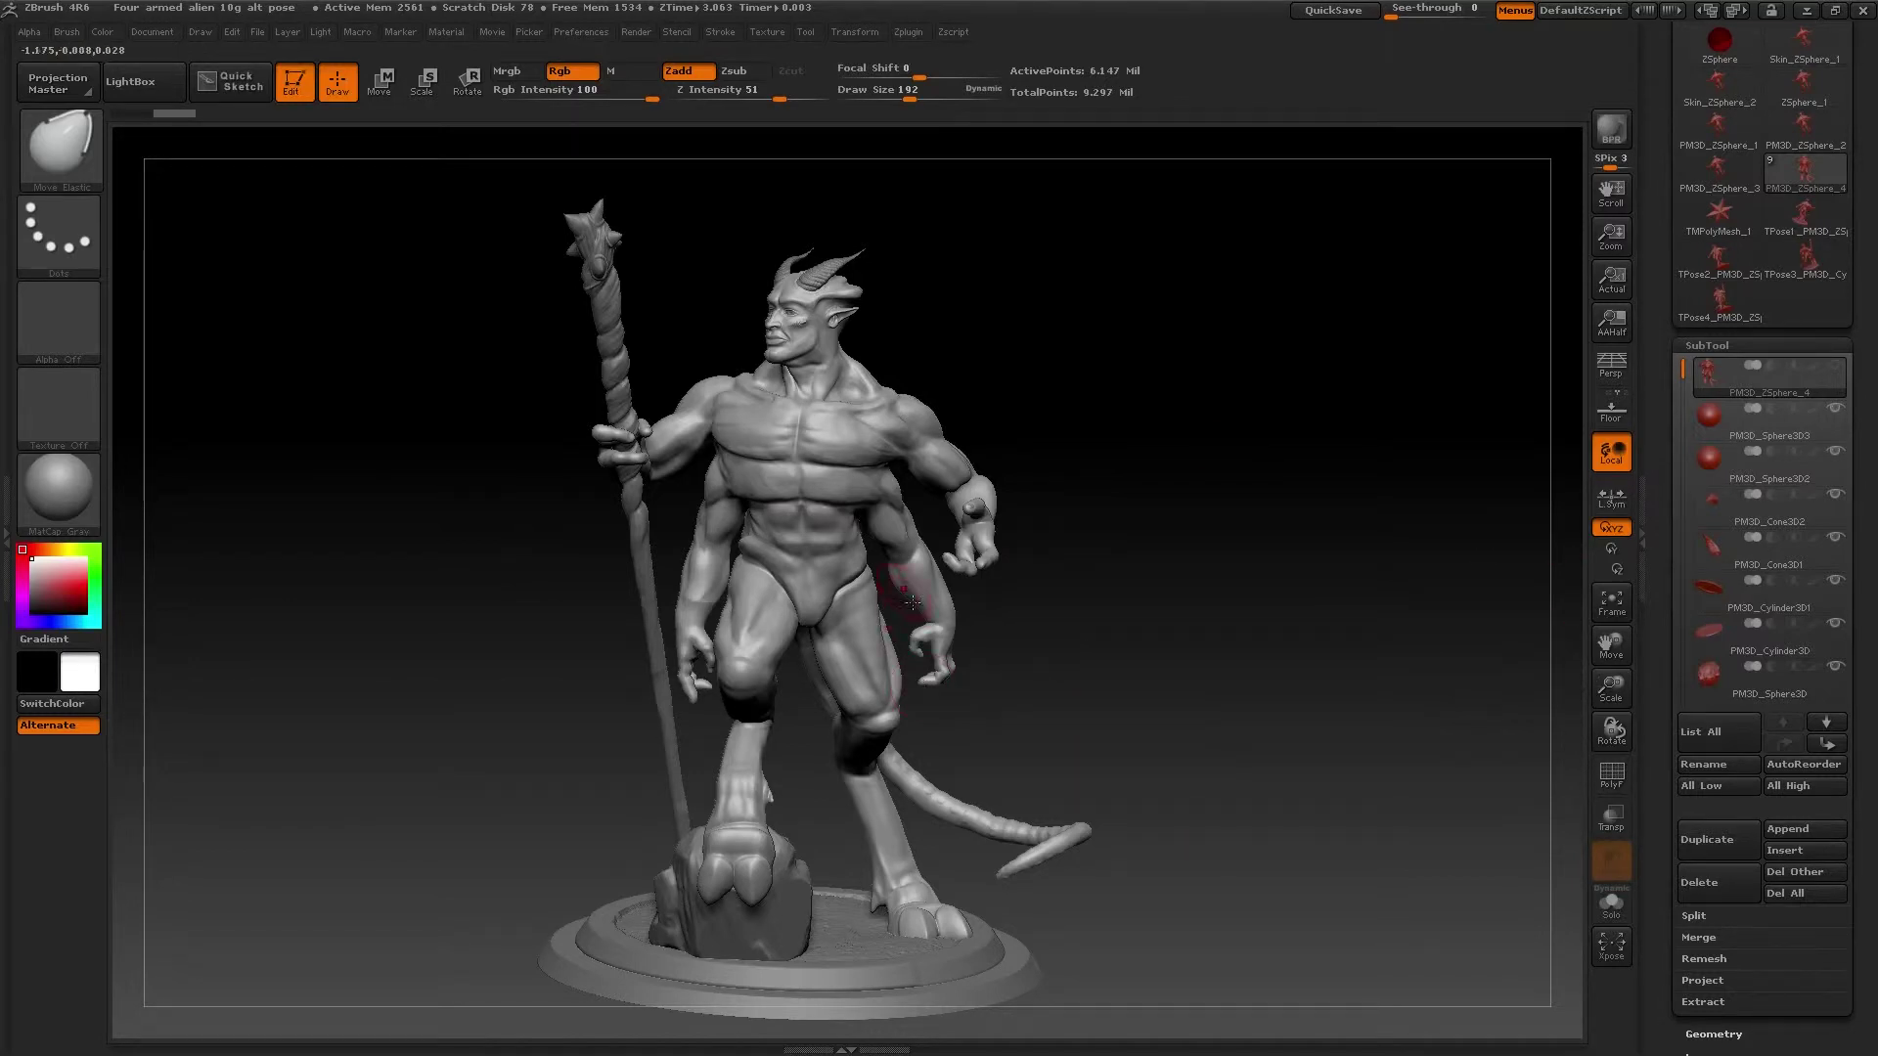
pyautogui.moveTo(1170, 763); pyautogui.dragTo(1265, 855)
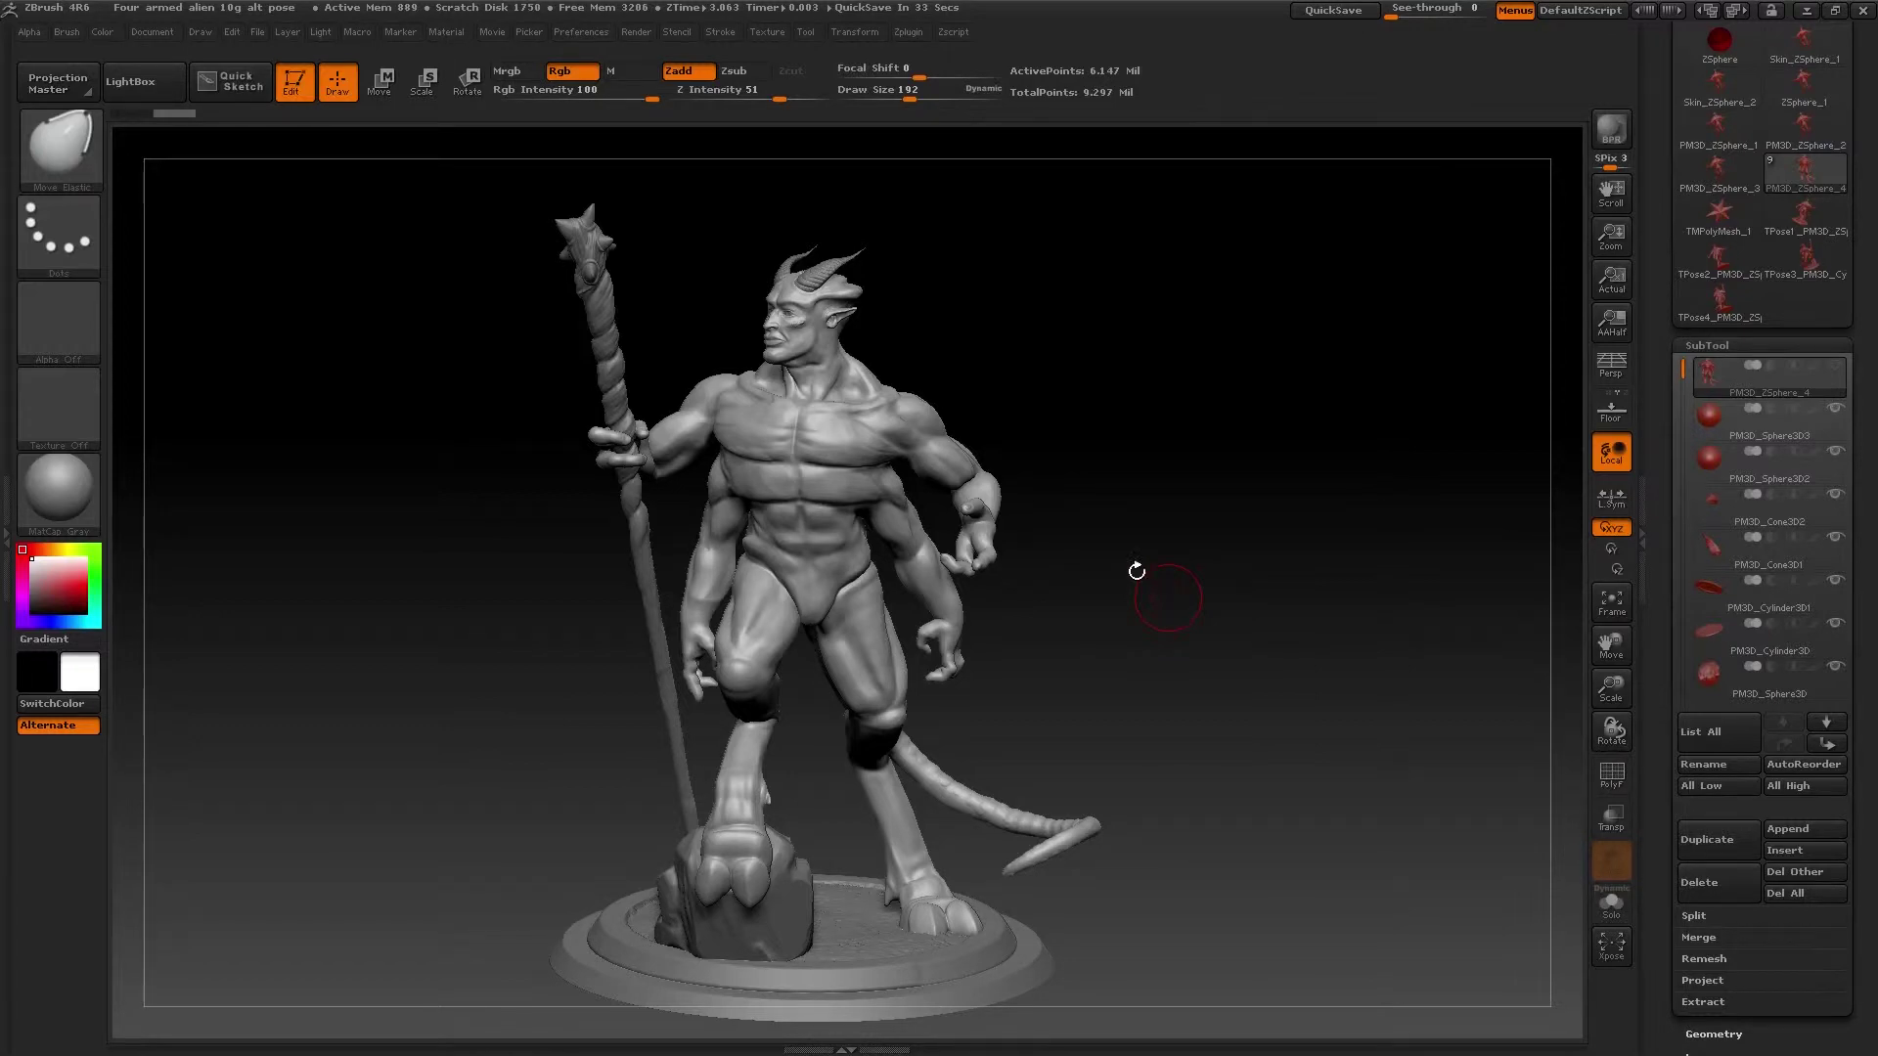
pyautogui.moveTo(1260, 637); pyautogui.dragTo(1258, 657)
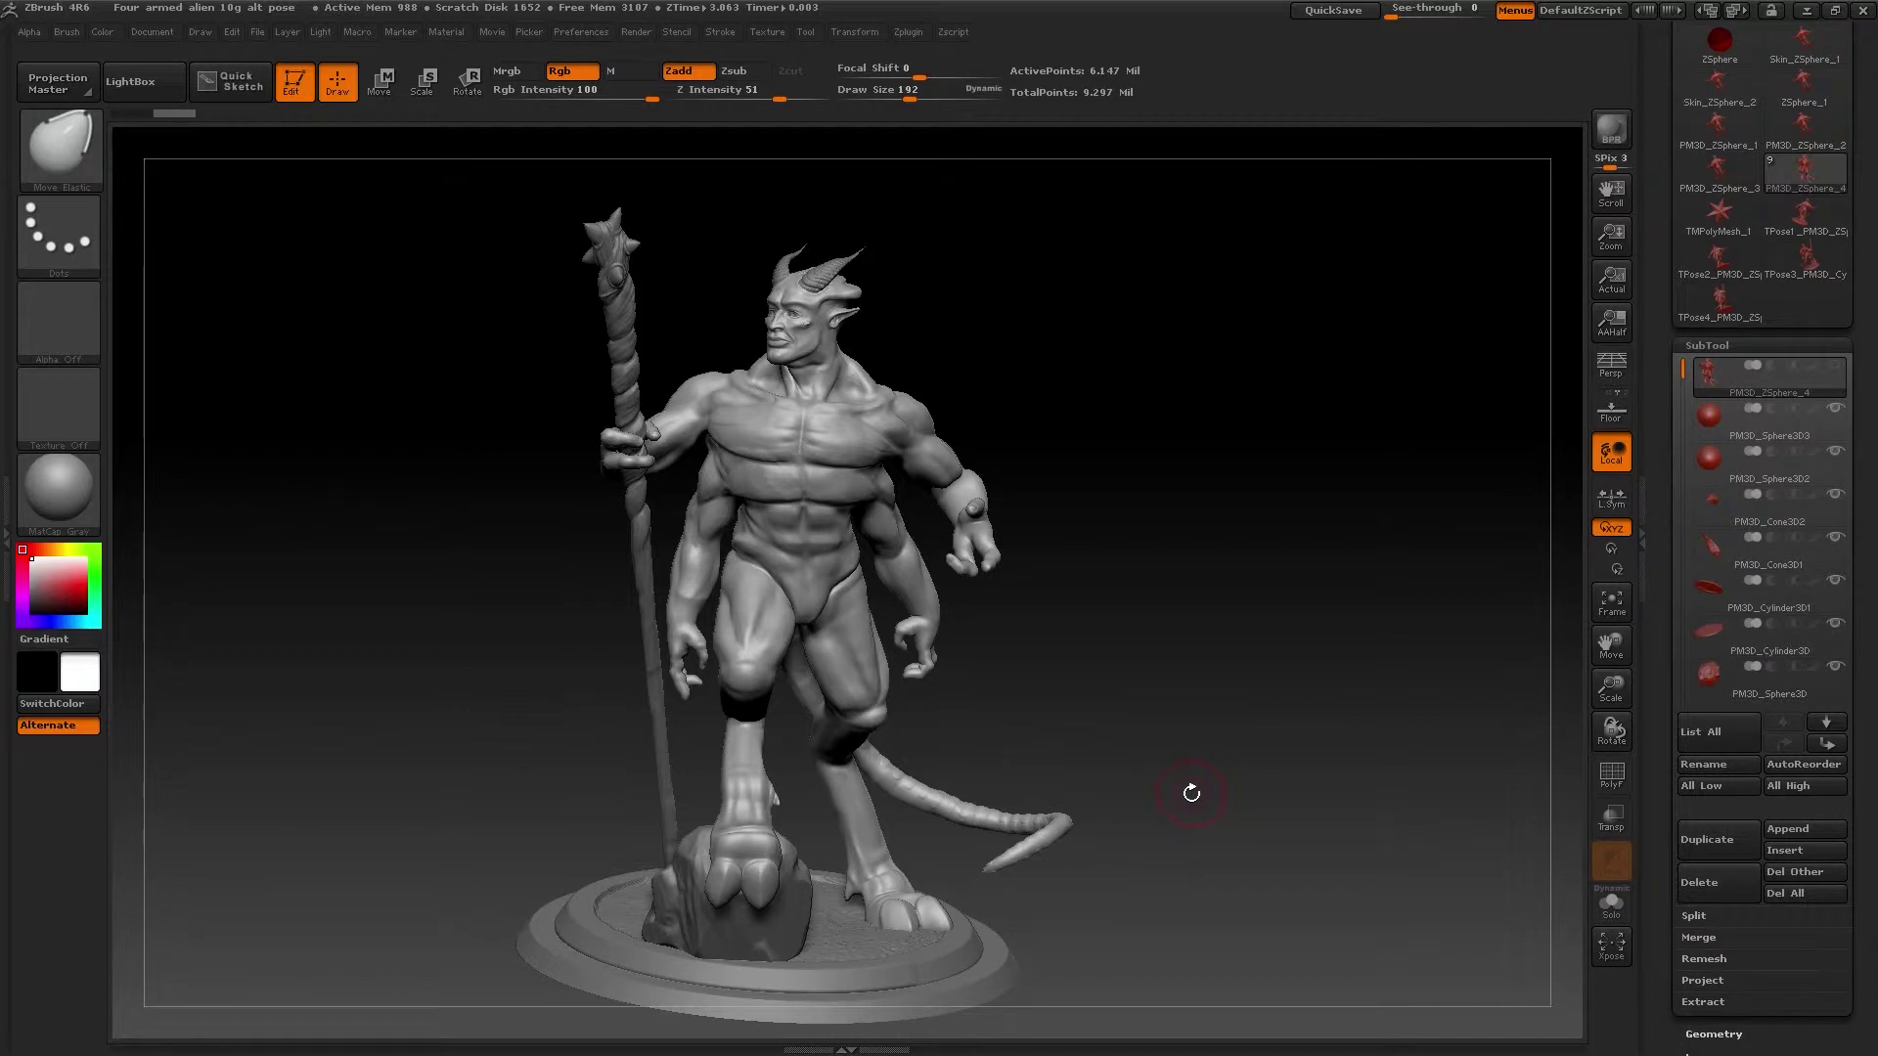
pyautogui.moveTo(1191, 793); pyautogui.dragTo(1222, 787)
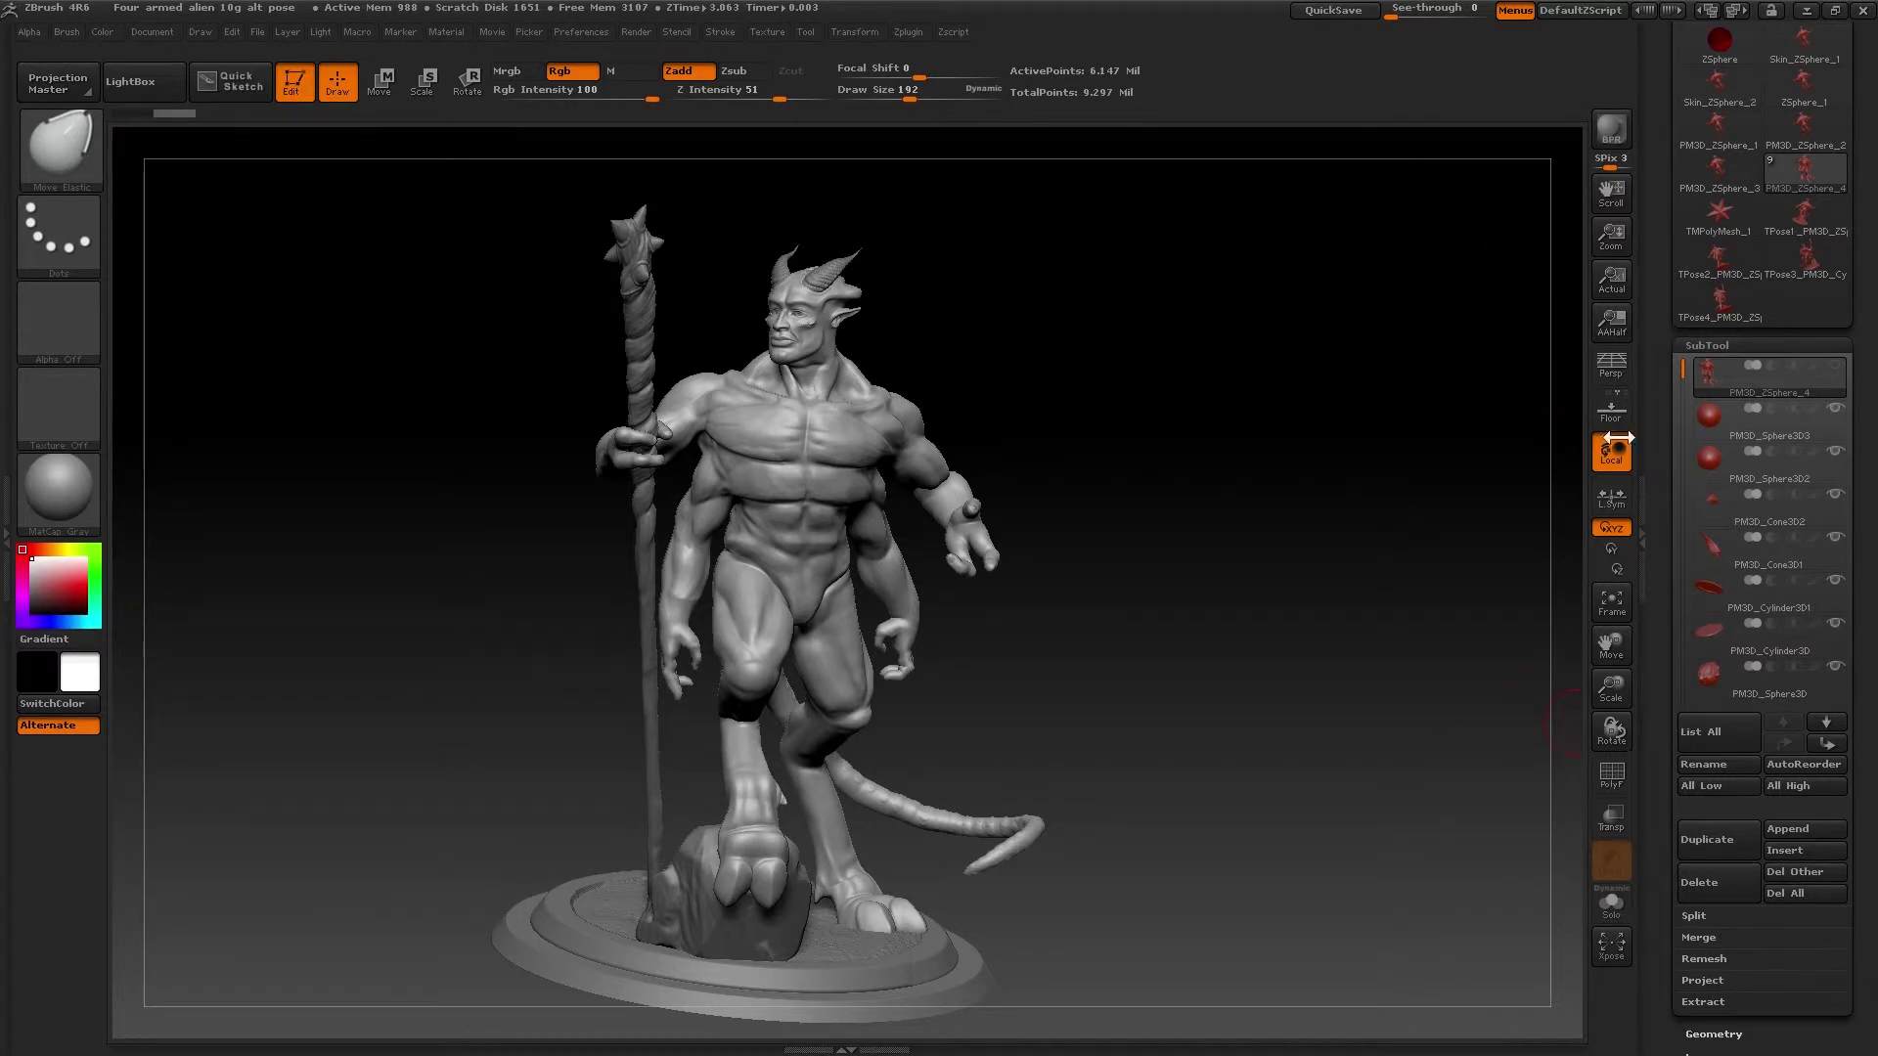
pyautogui.moveTo(1194, 900); pyautogui.dragTo(723, 505)
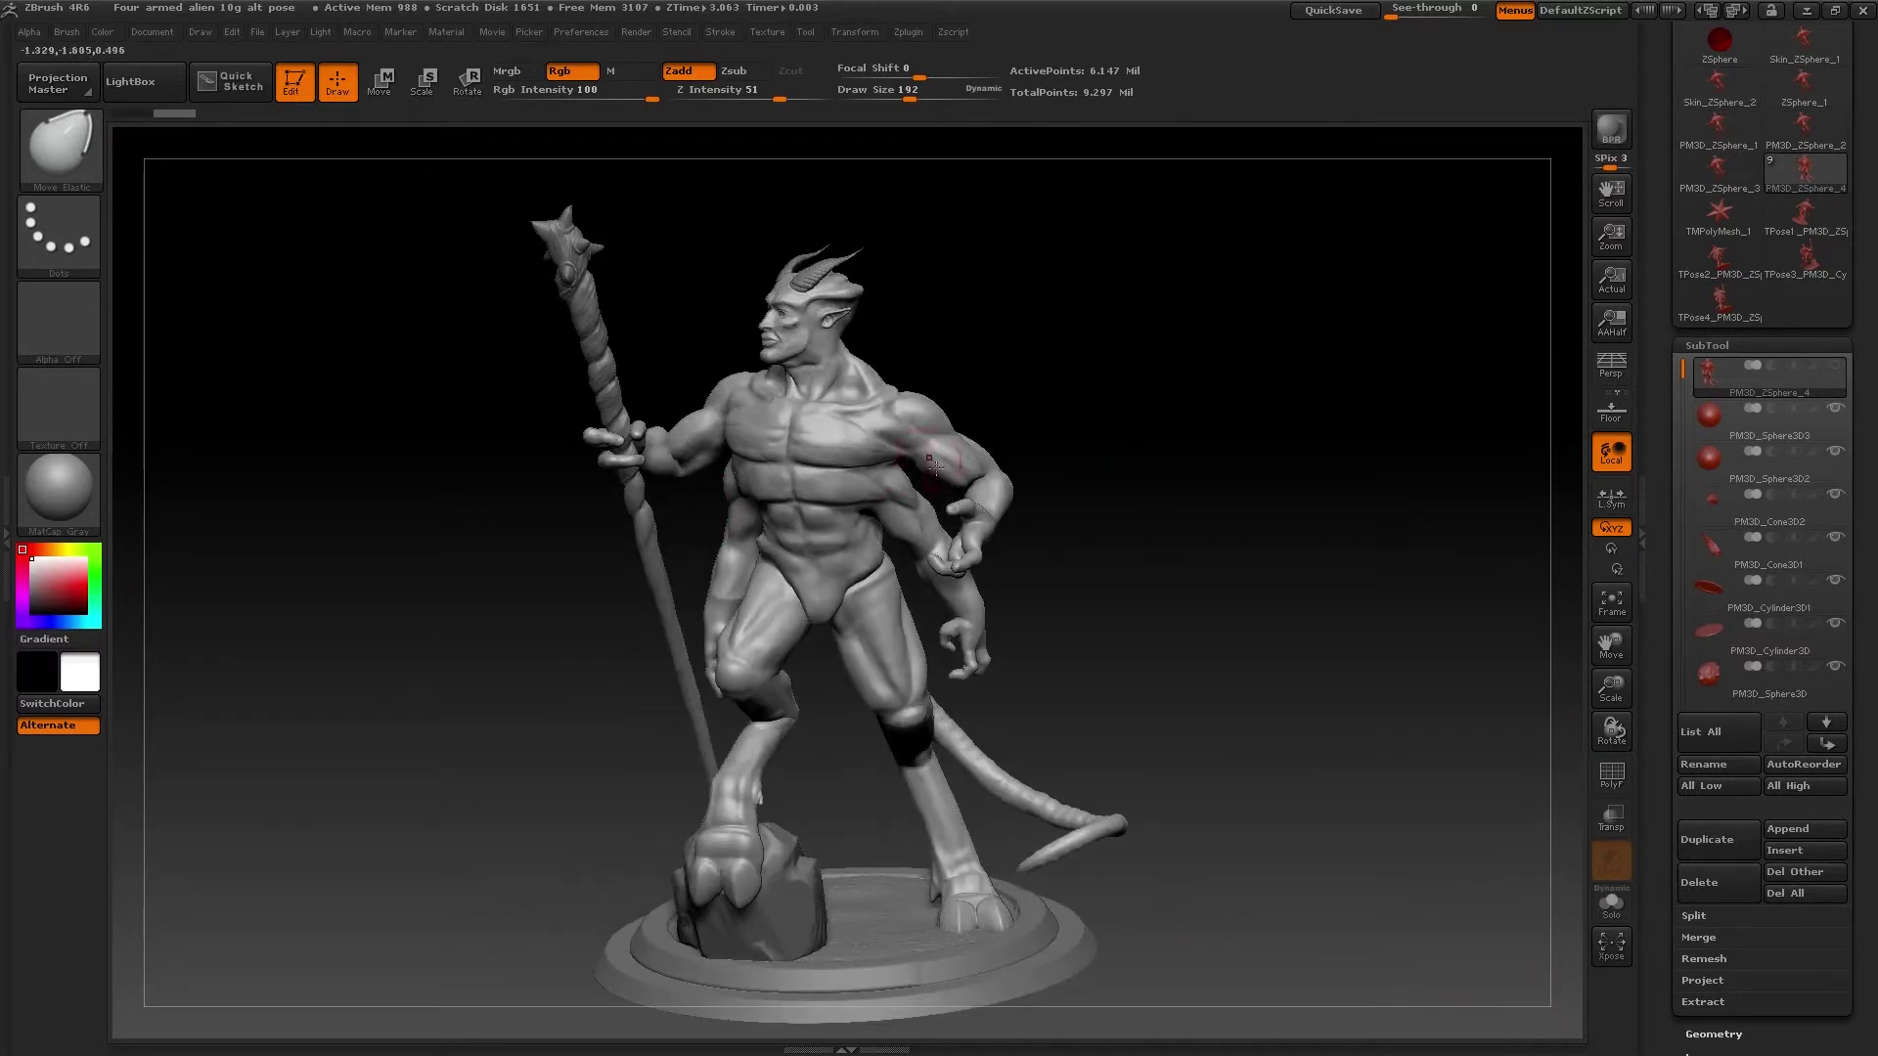
pyautogui.moveTo(1213, 774); pyautogui.dragTo(1243, 750)
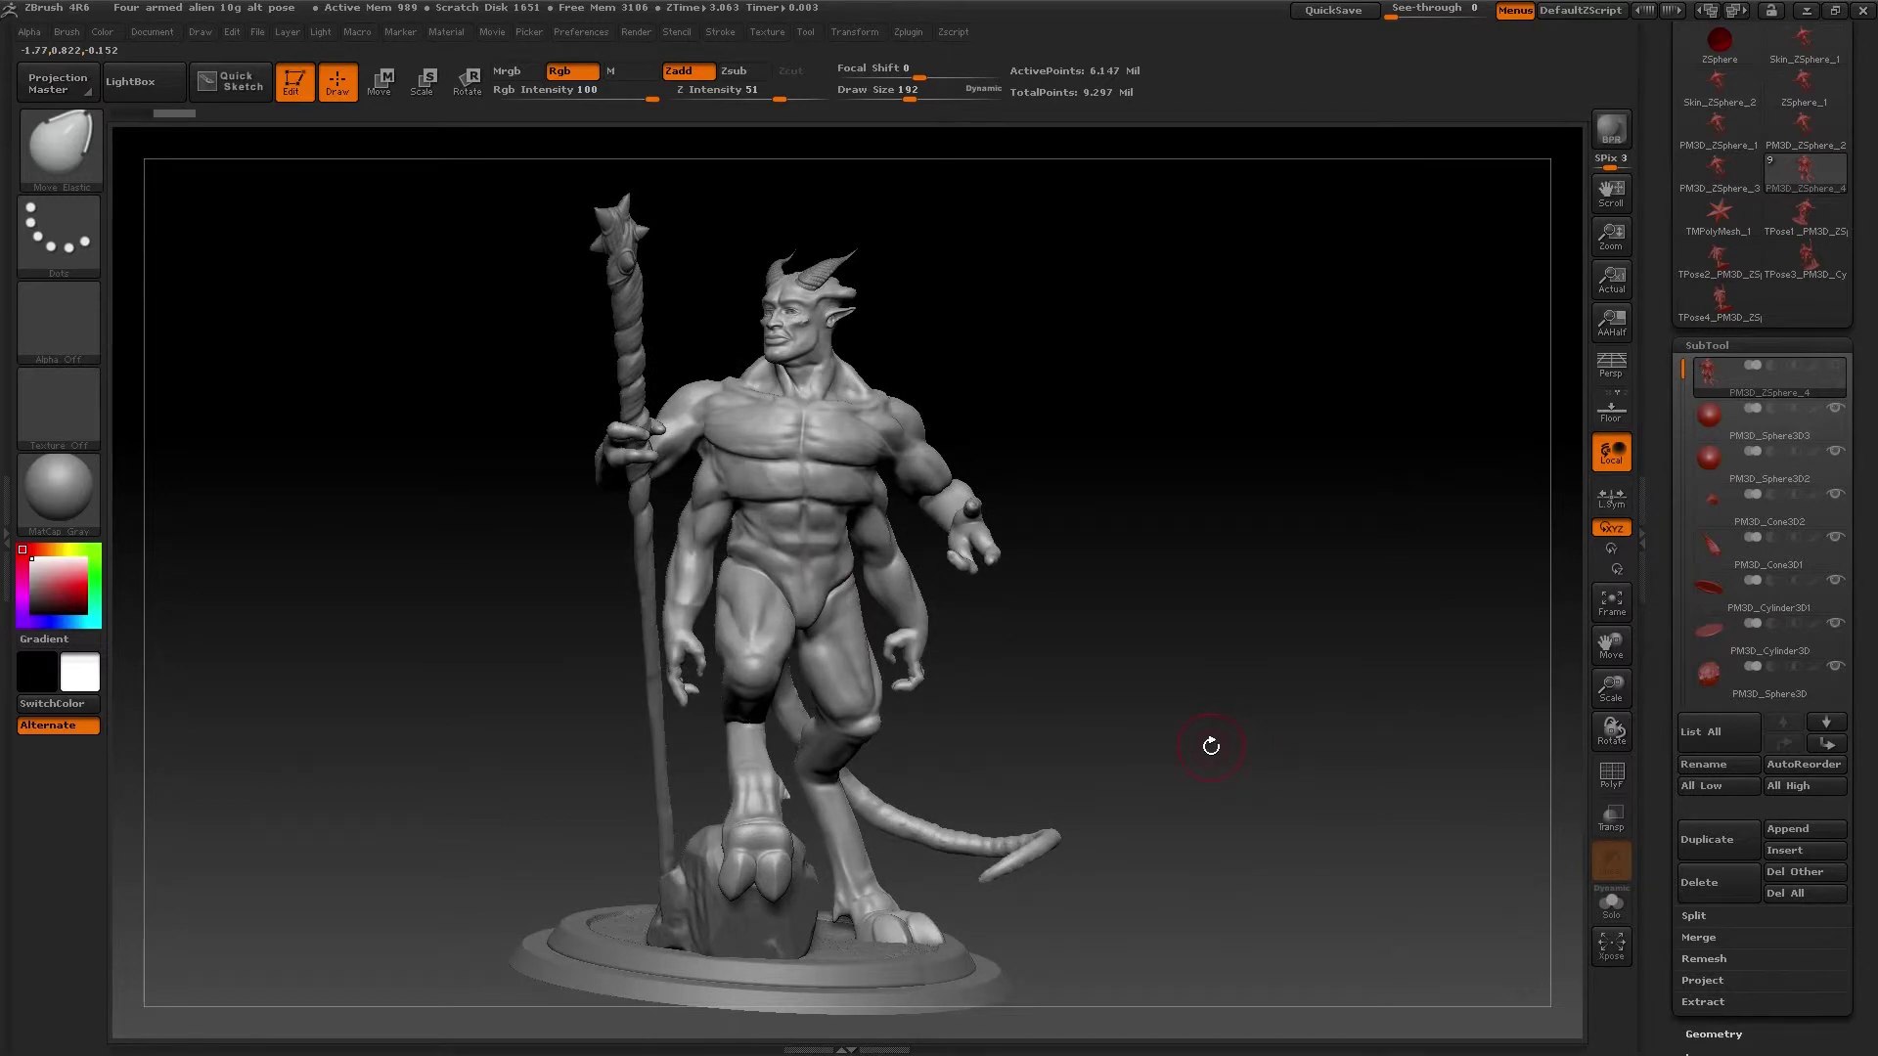
pyautogui.moveTo(1187, 735); pyautogui.dragTo(455, 473)
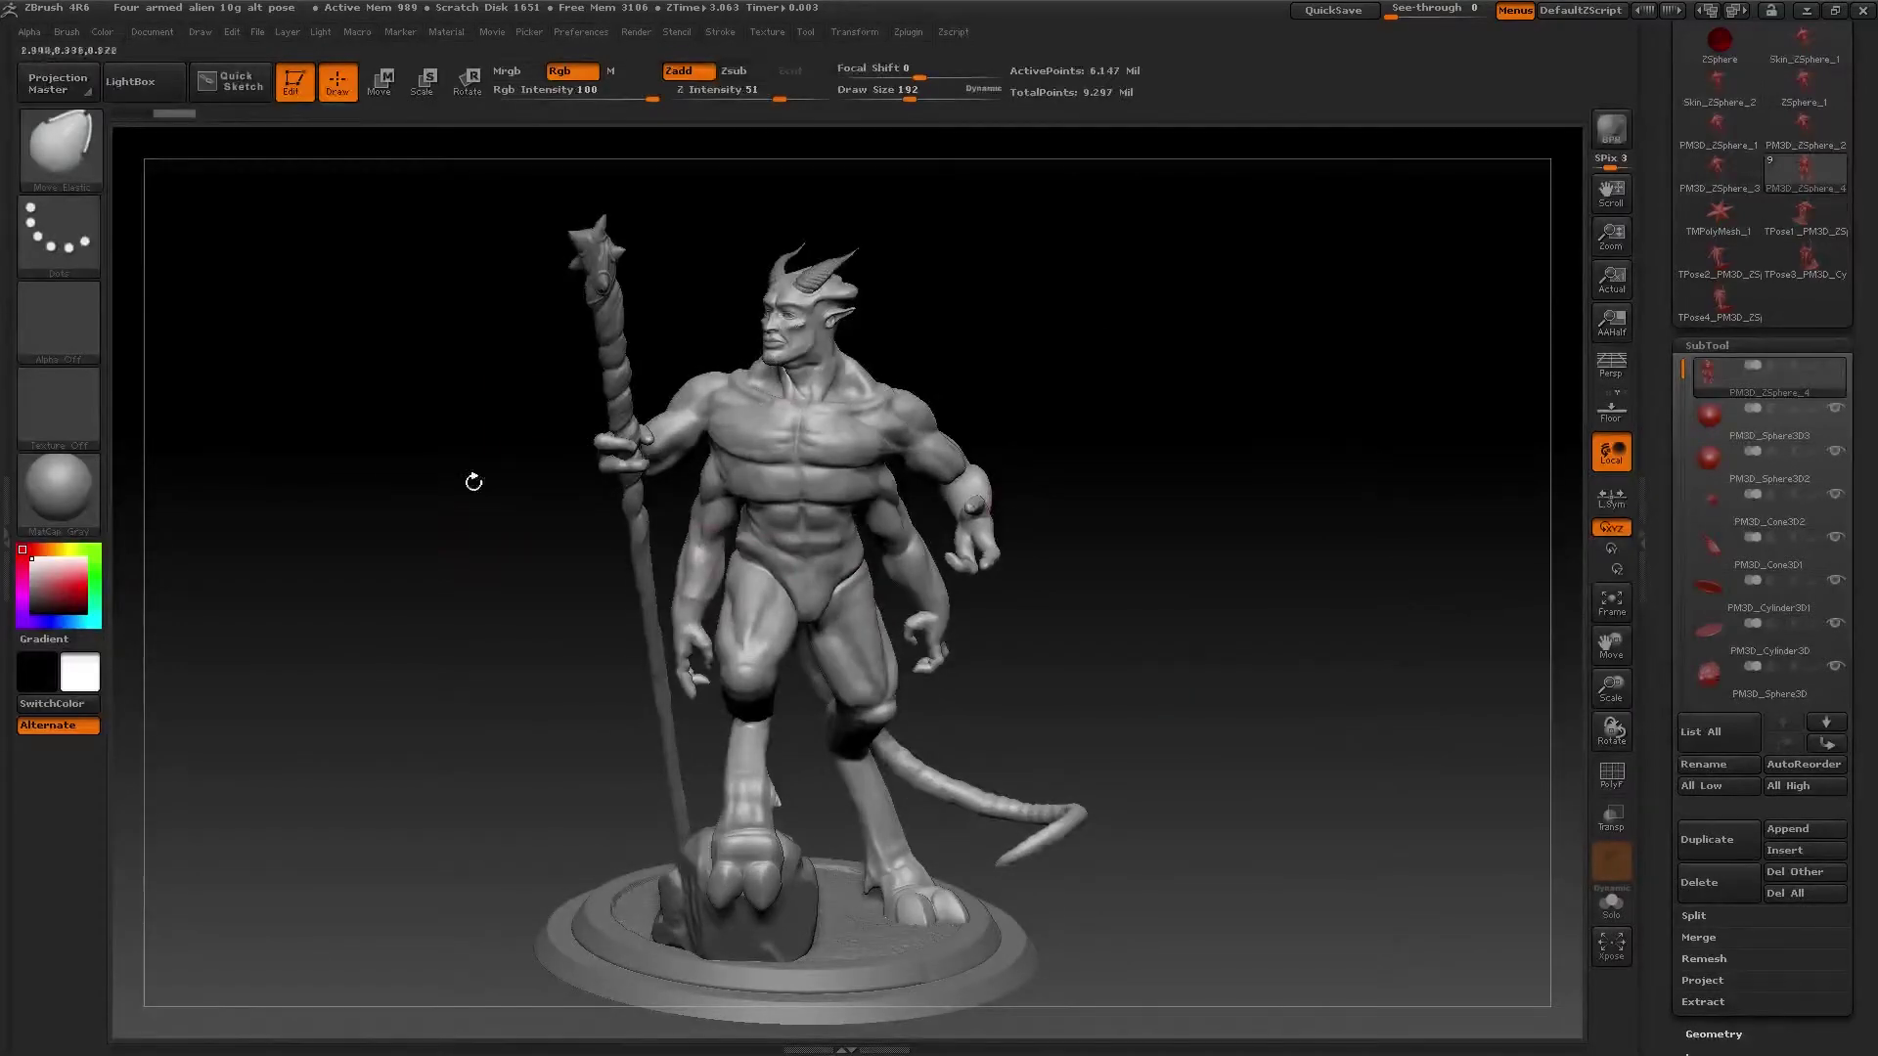
pyautogui.moveTo(1410, 712); pyautogui.dragTo(1410, 712)
pyautogui.moveTo(1206, 724)
pyautogui.mouseDown()
pyautogui.moveTo(1291, 732)
pyautogui.moveTo(1201, 734)
pyautogui.mouseUp()
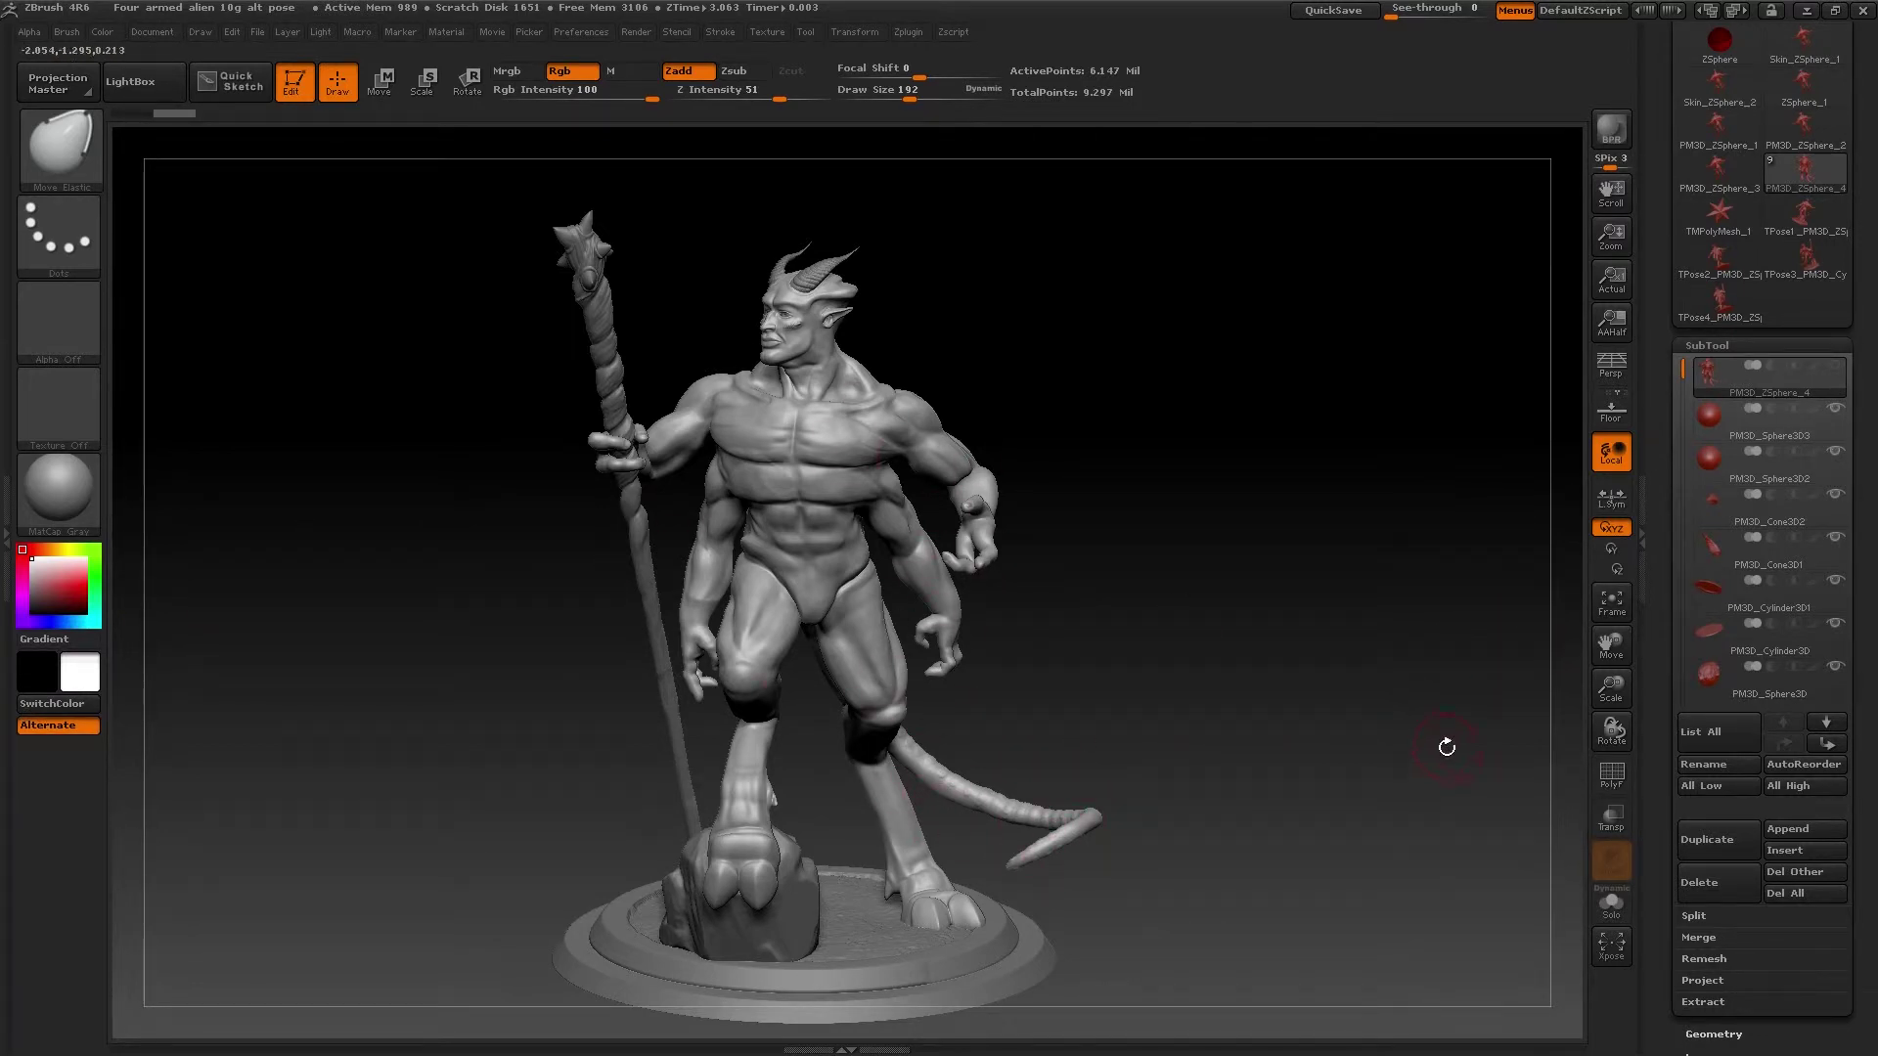
pyautogui.moveTo(1293, 726); pyautogui.dragTo(1192, 751)
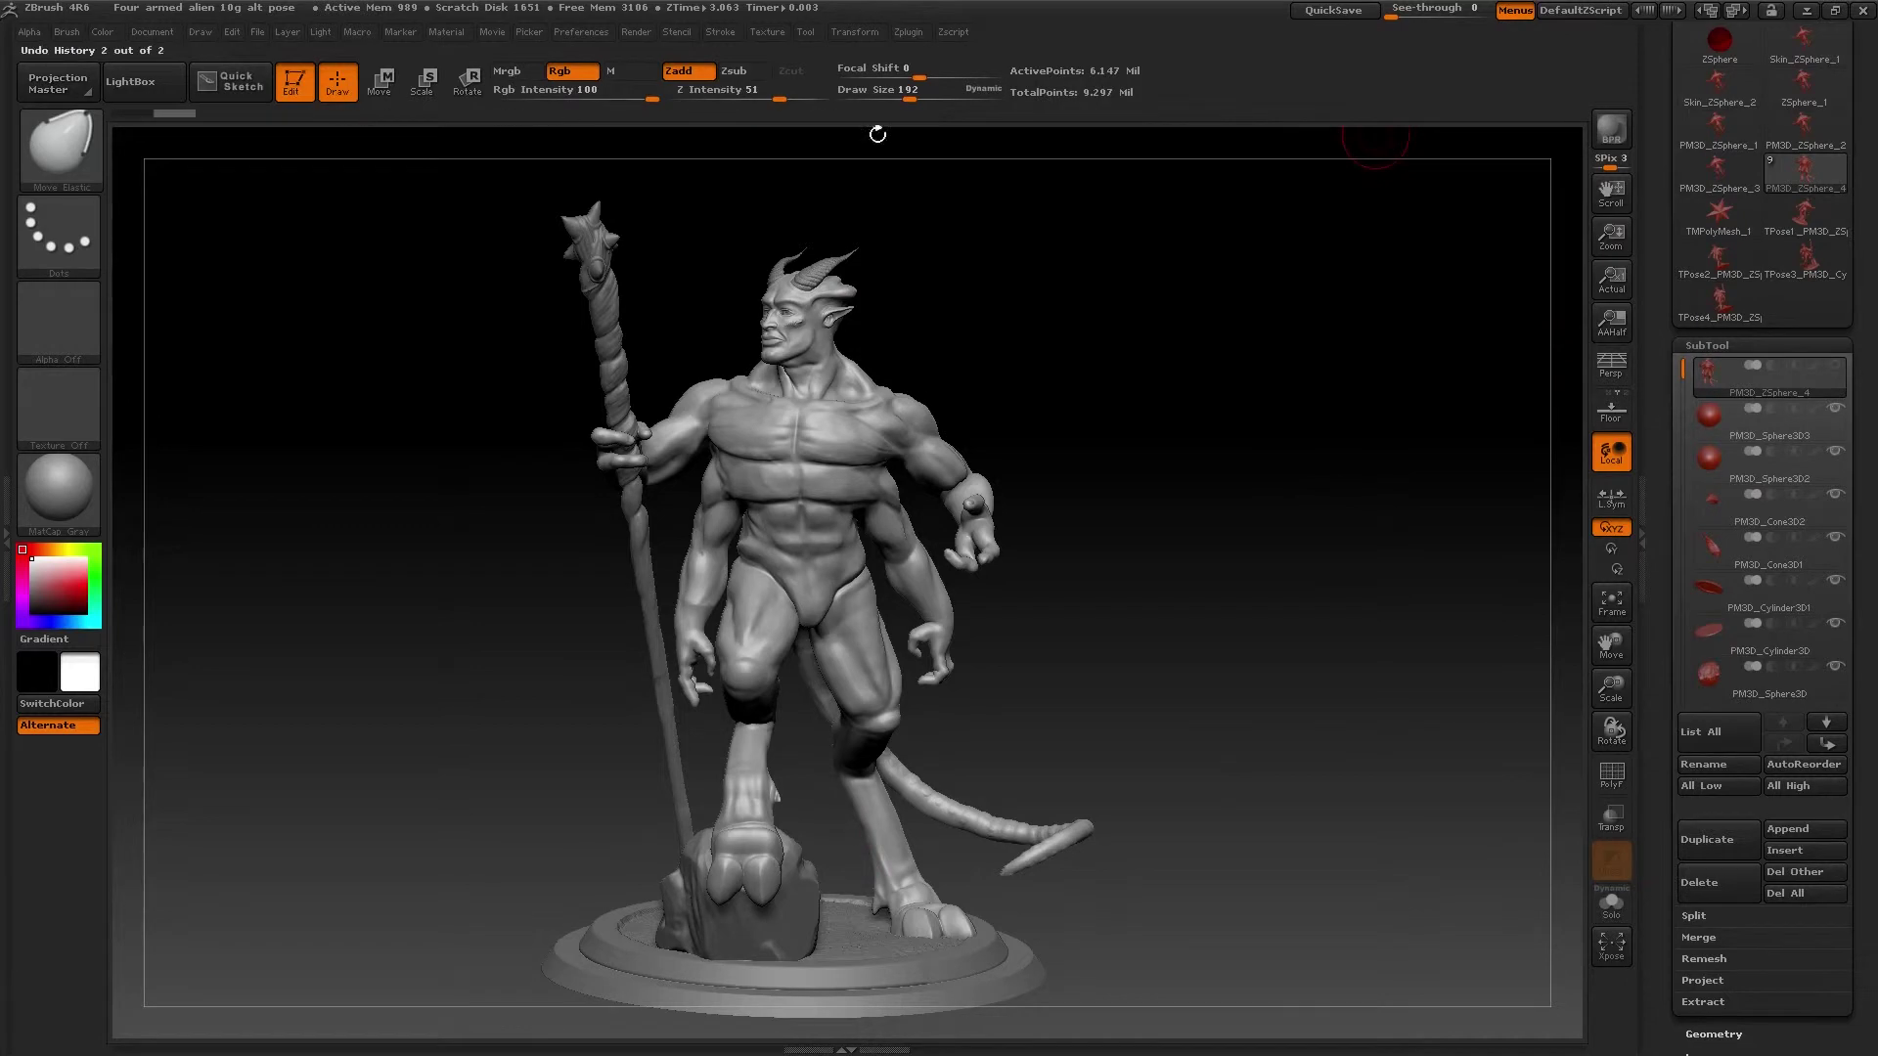
pyautogui.moveTo(1228, 601); pyautogui.dragTo(1248, 595)
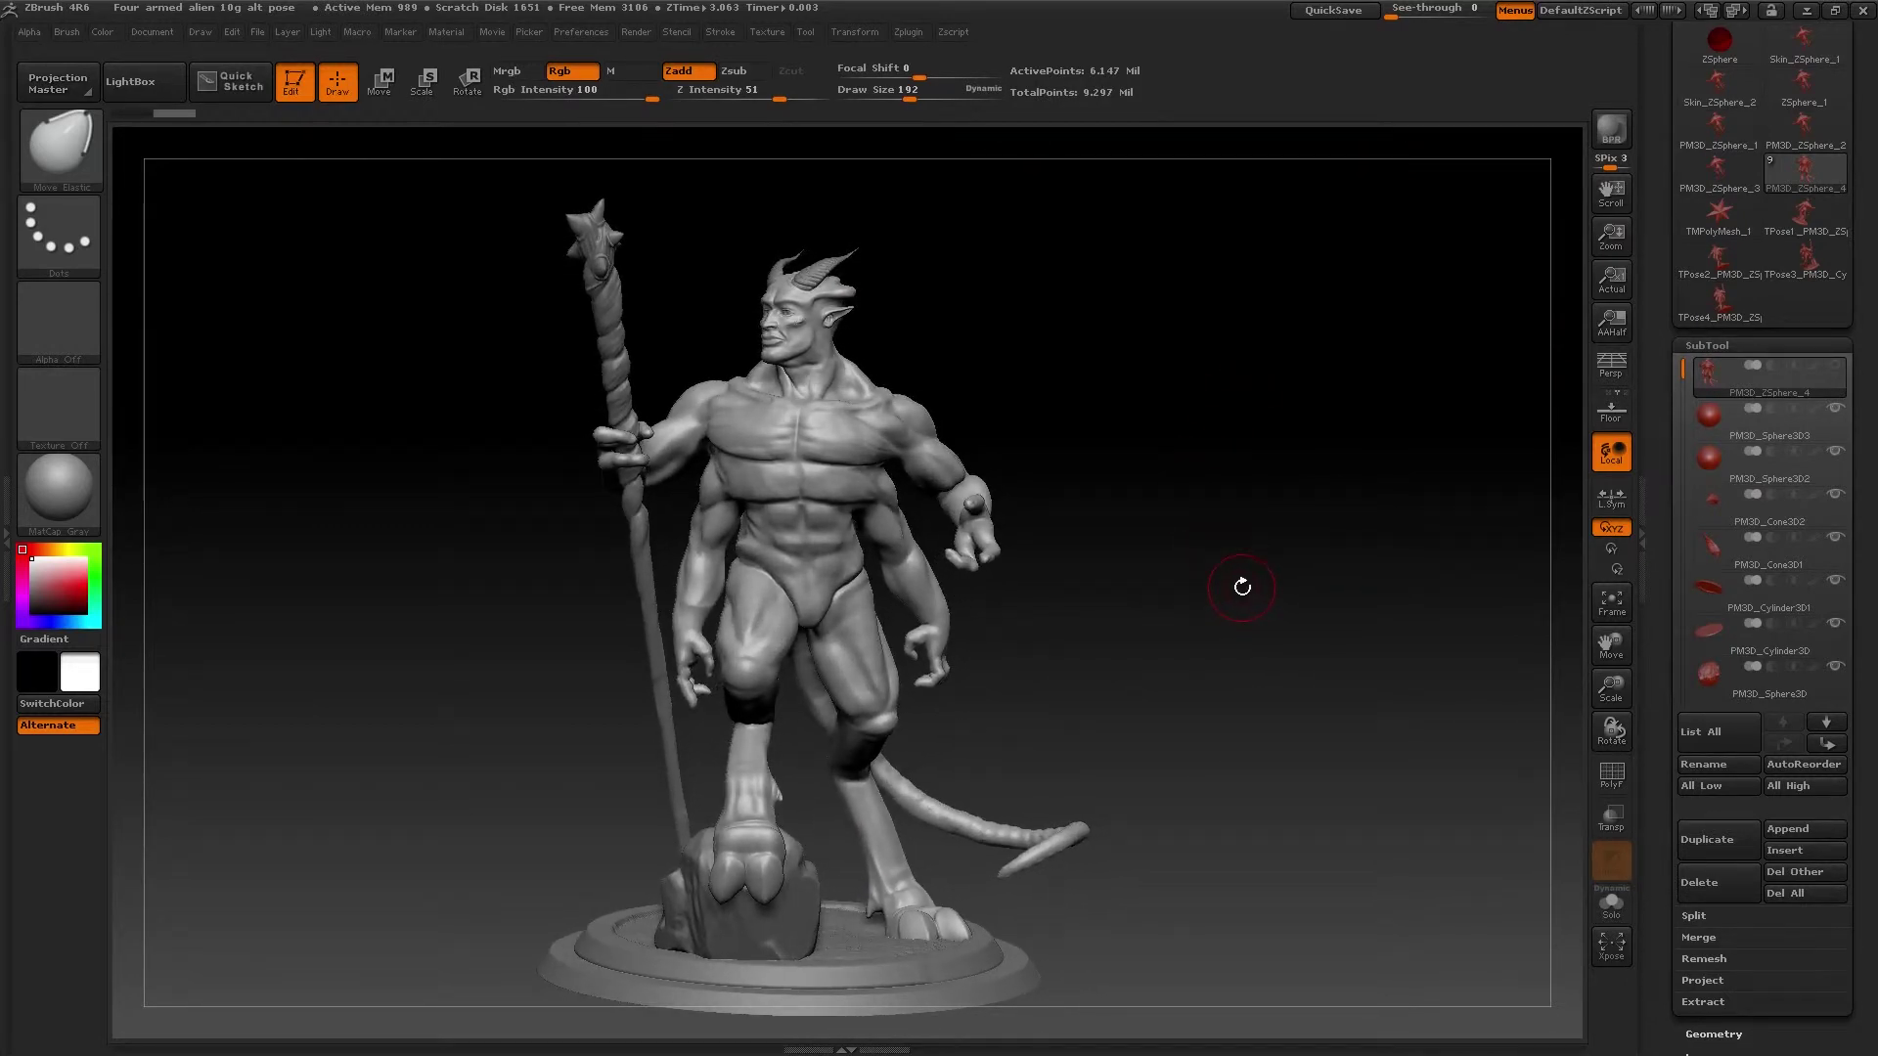
pyautogui.moveTo(1242, 587)
pyautogui.mouseDown()
pyautogui.moveTo(1197, 615)
pyautogui.moveTo(1252, 621)
pyautogui.mouseUp()
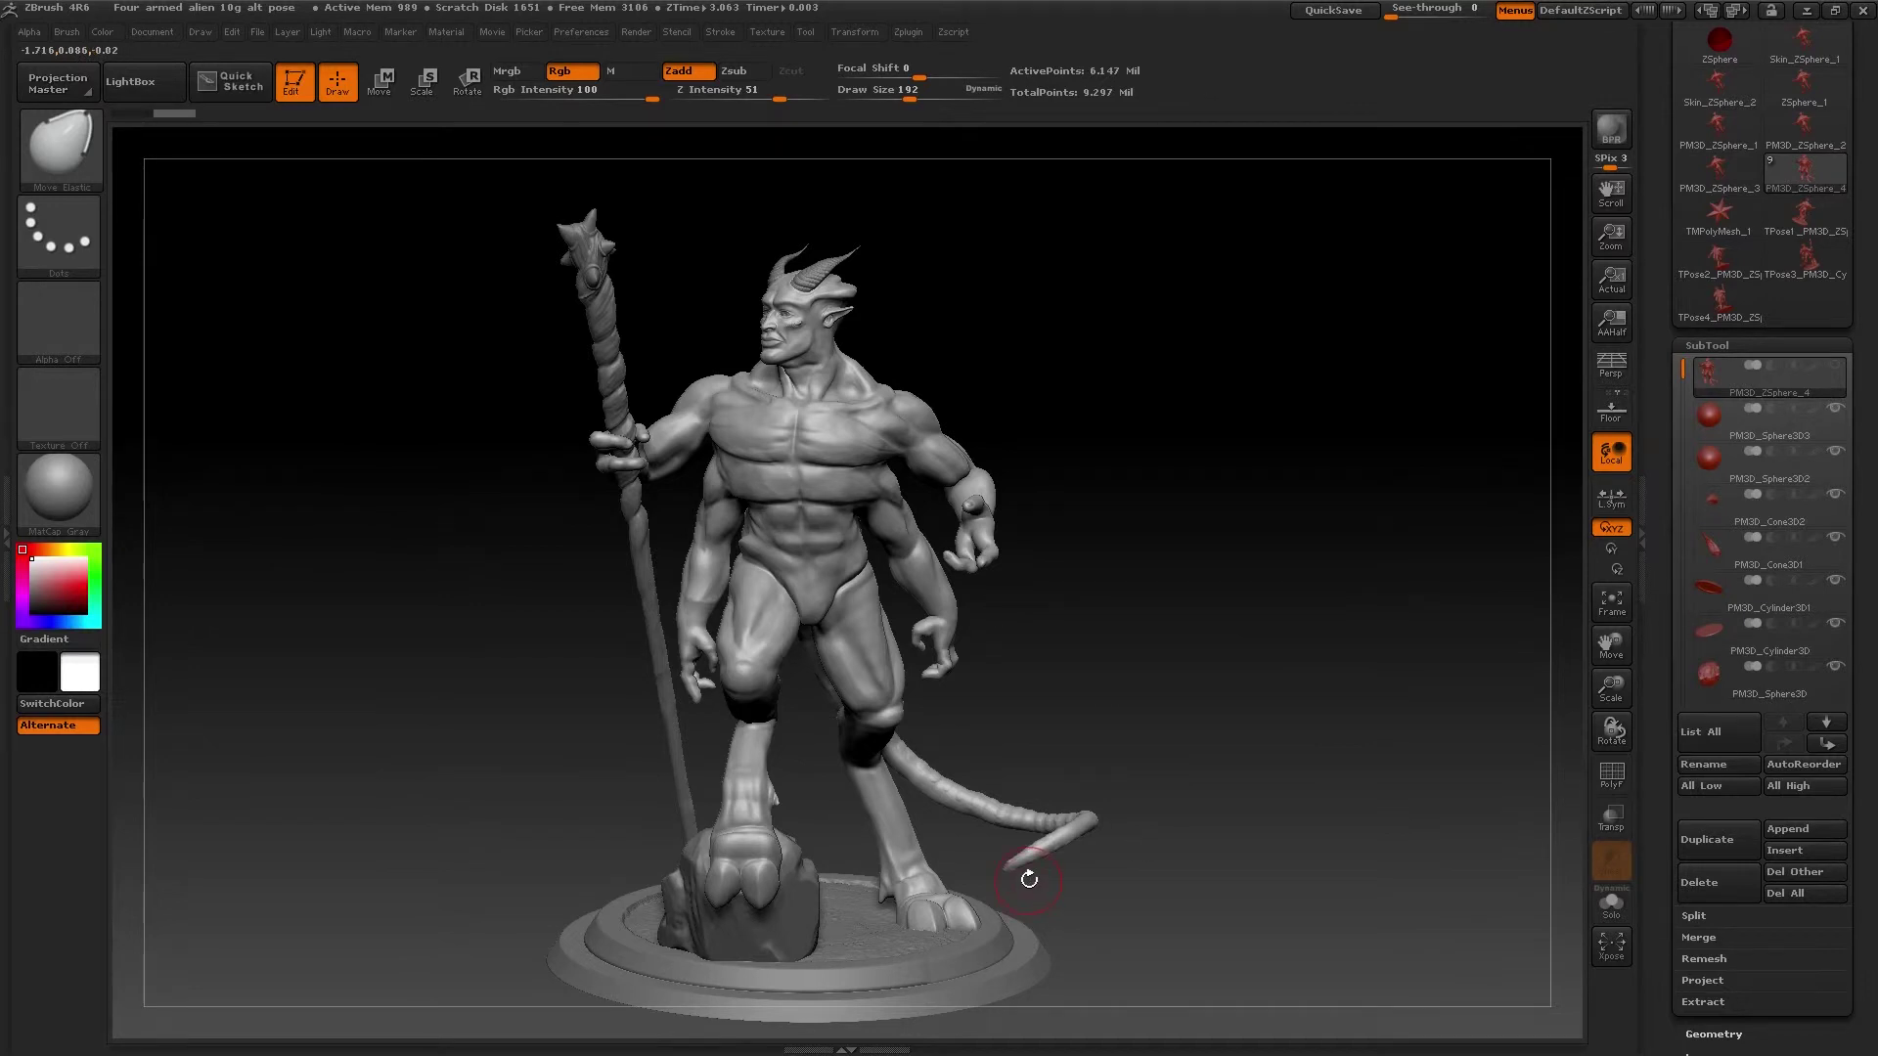
pyautogui.moveTo(1236, 926); pyautogui.dragTo(1281, 914)
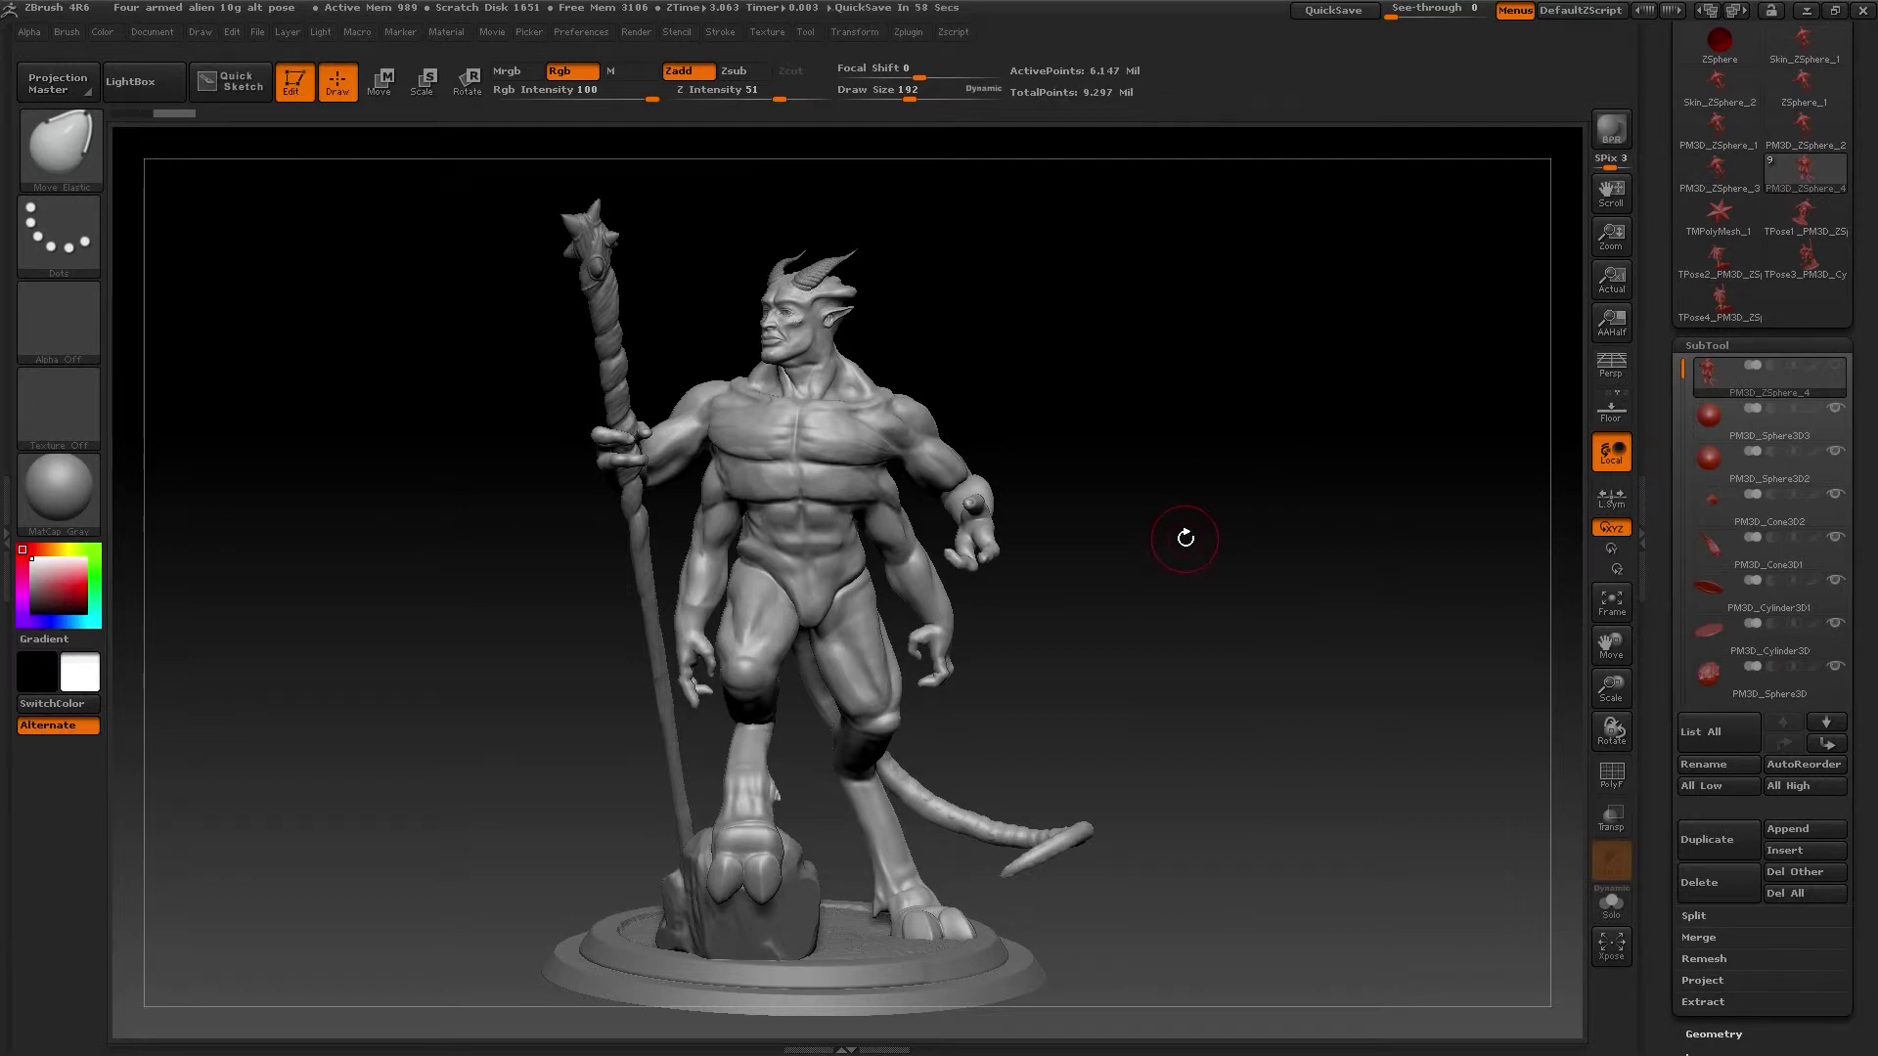
pyautogui.moveTo(1132, 609)
pyautogui.mouseDown()
pyautogui.moveTo(1130, 687)
pyautogui.moveTo(1114, 683)
pyautogui.mouseUp()
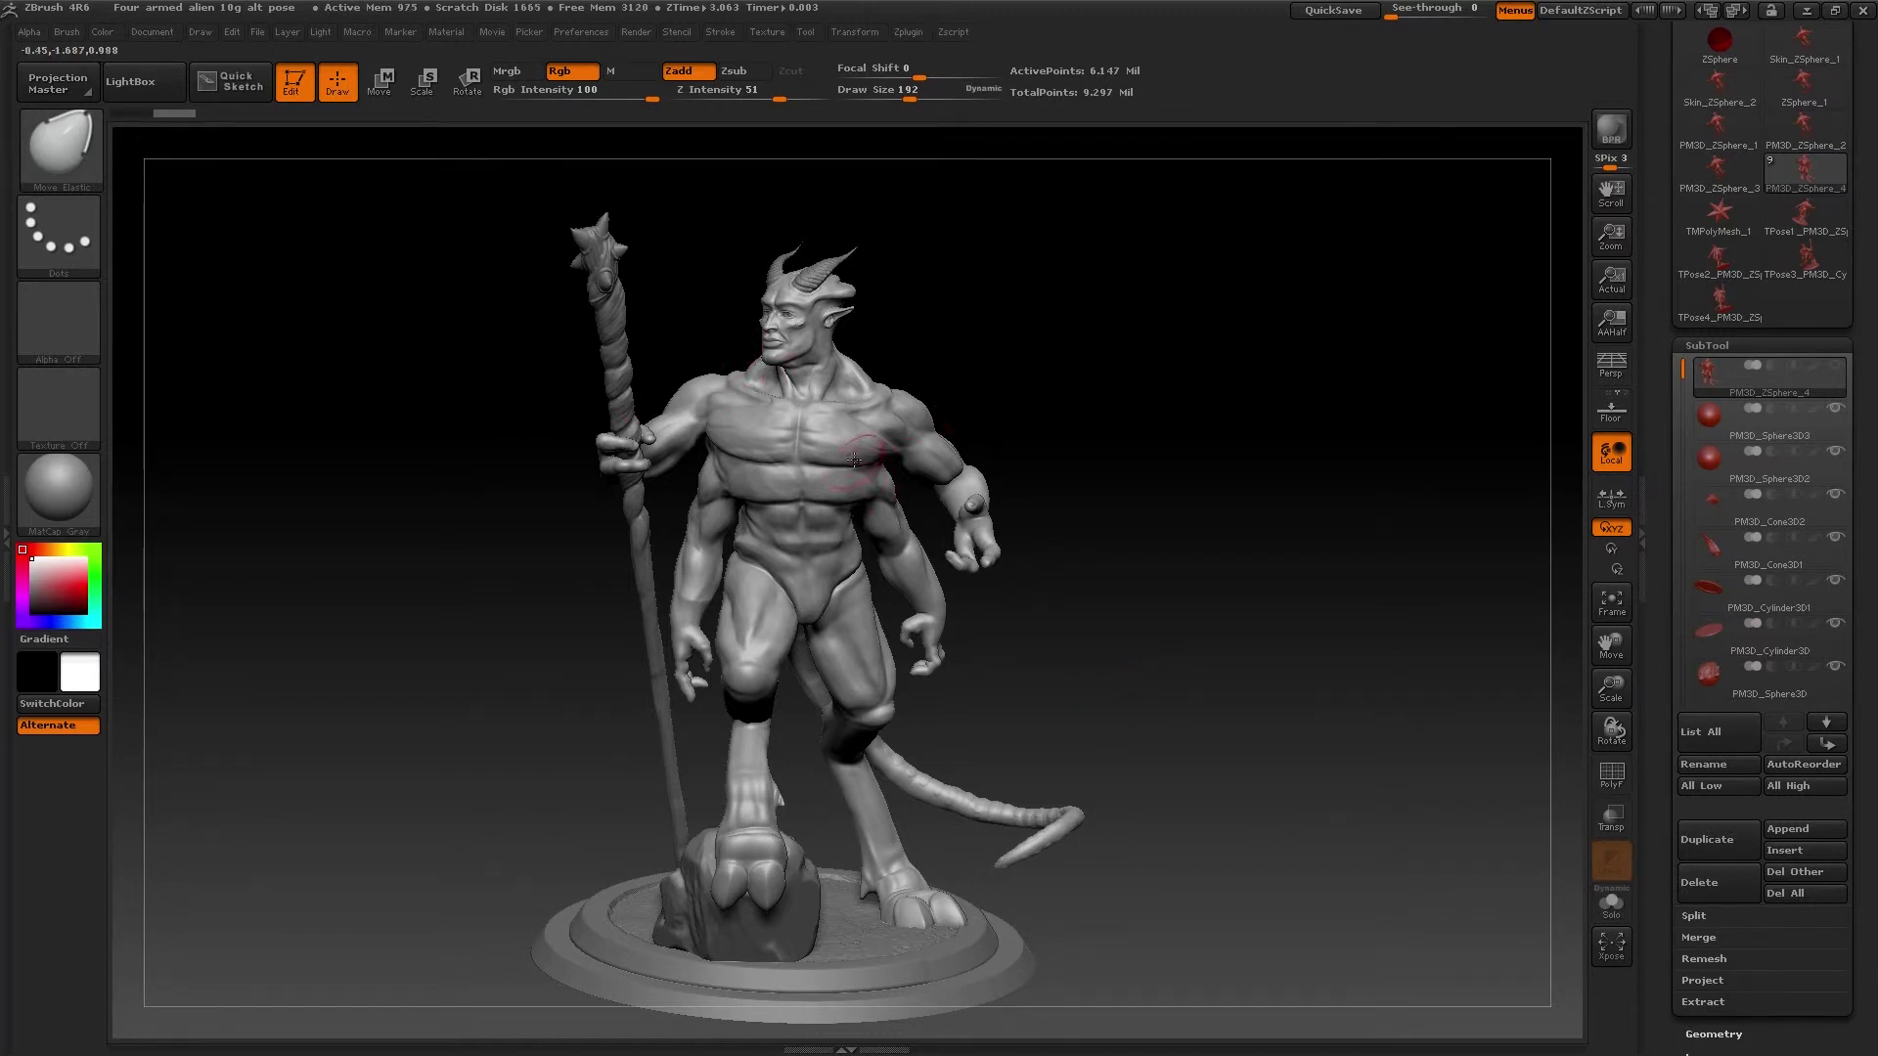
pyautogui.moveTo(1361, 868)
pyautogui.mouseDown()
pyautogui.moveTo(1267, 880)
pyautogui.moveTo(1329, 854)
pyautogui.mouseUp()
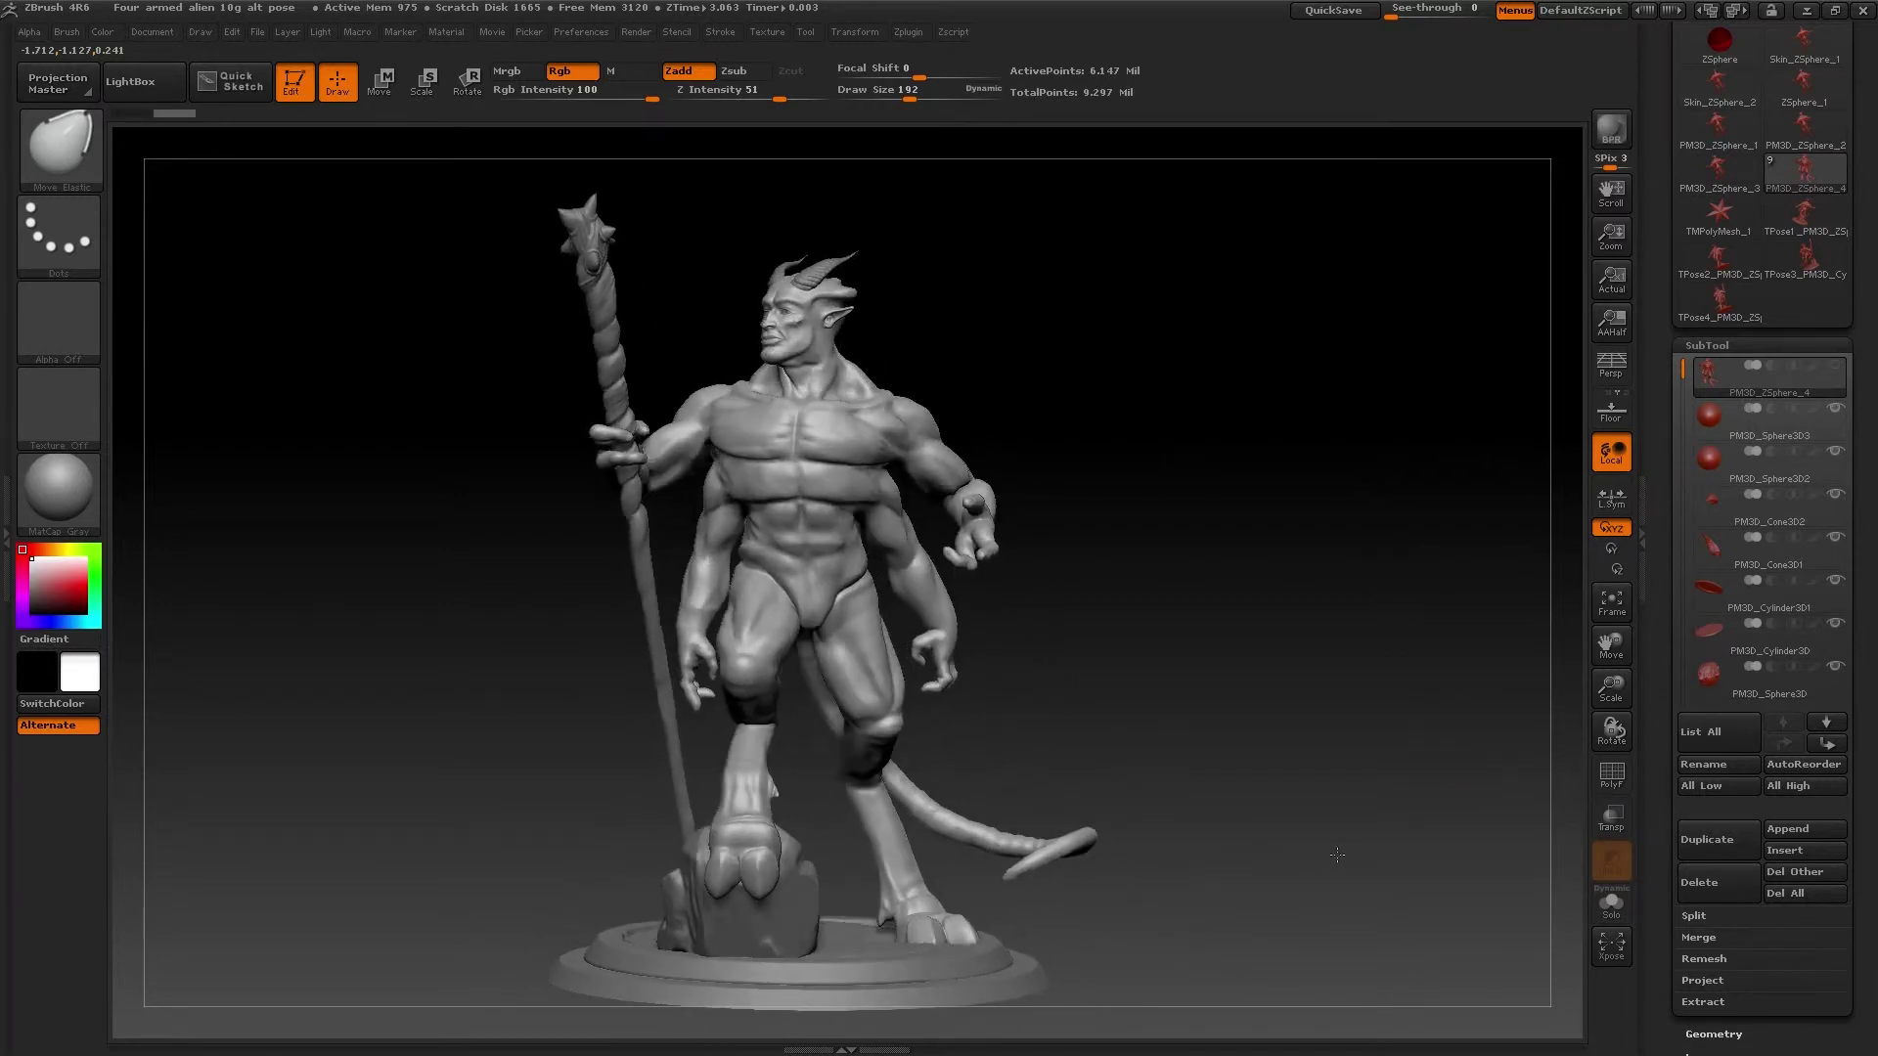
# - Examine the alien's torso, staff hand and head up close, finishing on a front view of the face and horns
pyautogui.moveTo(1137, 684)
pyautogui.keyDown('alt'); pyautogui.mouseDown(button='right')
pyautogui.moveTo(1136, 788)
pyautogui.moveTo(1162, 713)
pyautogui.moveTo(1350, 732)
pyautogui.mouseUp(button='right'); pyautogui.keyUp('alt')
pyautogui.moveTo(1350, 732)
pyautogui.mouseDown()
pyautogui.moveTo(1363, 762)
pyautogui.moveTo(1348, 759)
pyautogui.mouseUp()
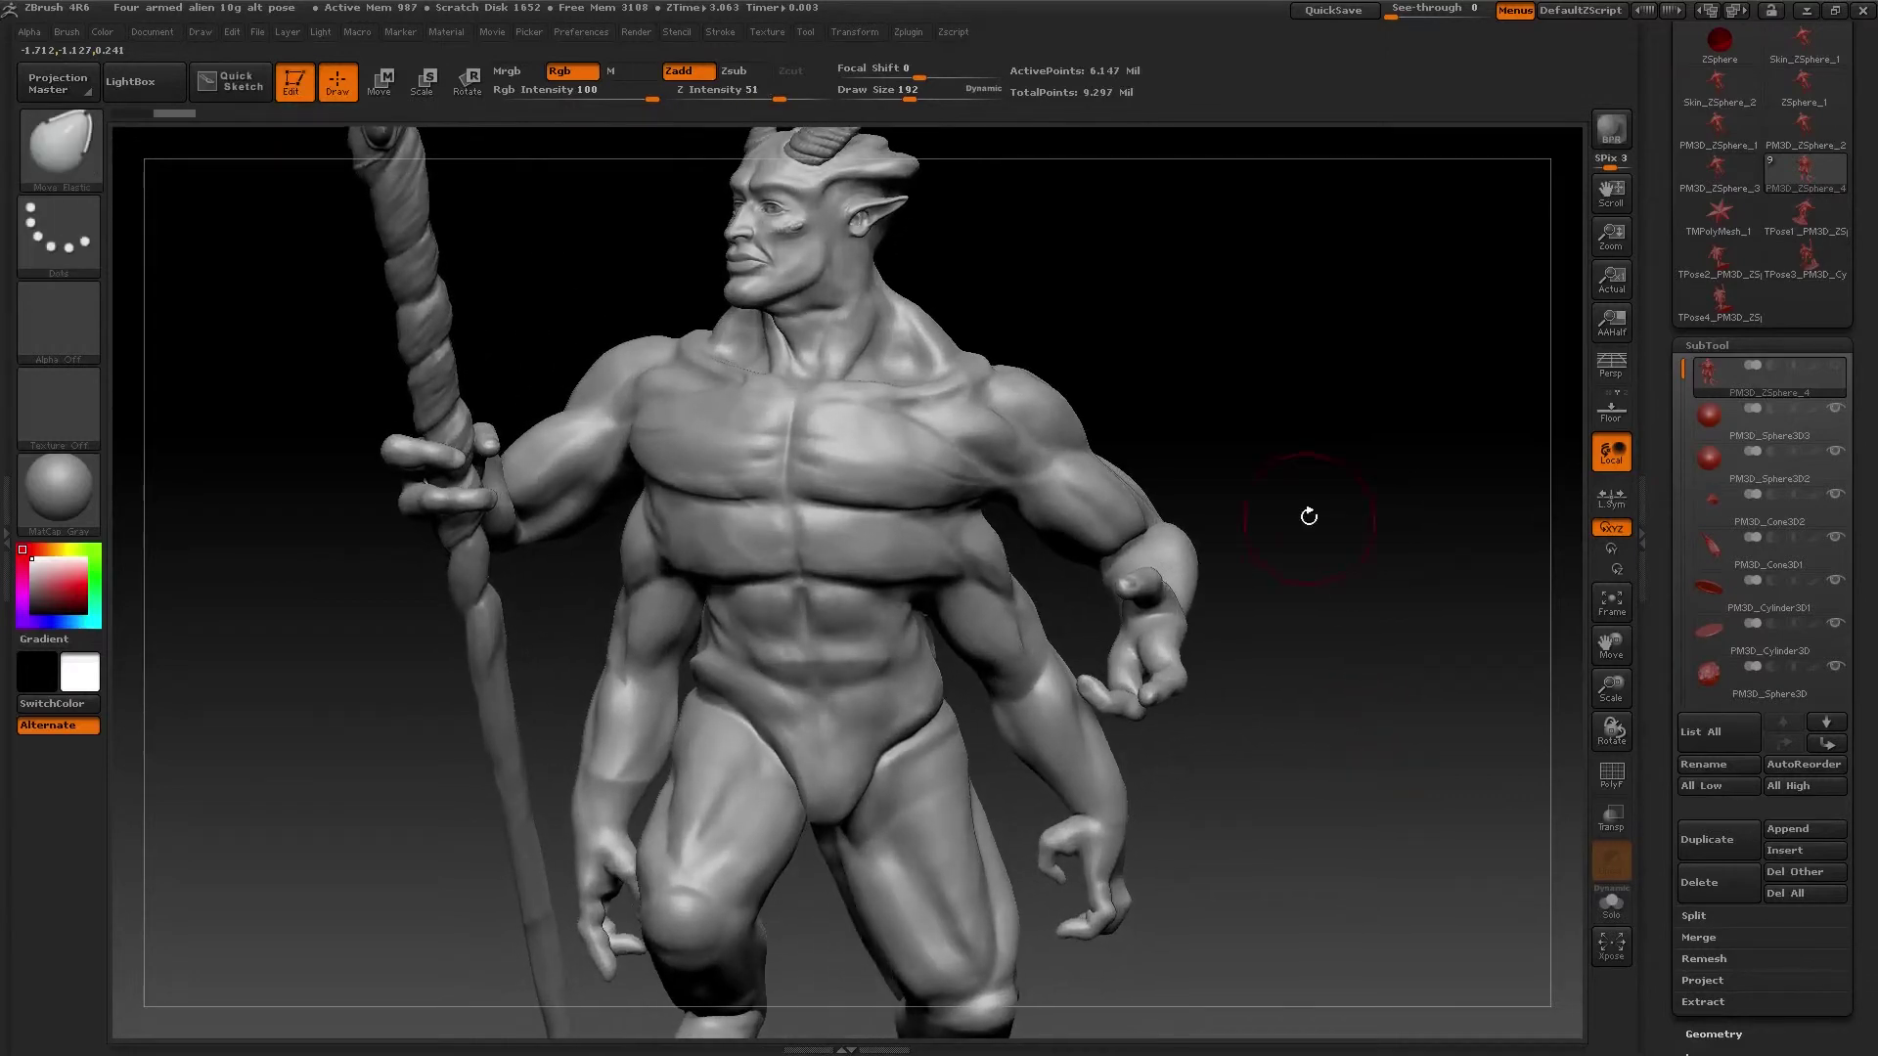
pyautogui.moveTo(1308, 516)
pyautogui.keyDown('alt'); pyautogui.mouseDown(button='right')
pyautogui.moveTo(1304, 725)
pyautogui.moveTo(1320, 725)
pyautogui.mouseUp(button='right'); pyautogui.keyUp('alt')
pyautogui.moveTo(1319, 724); pyautogui.dragTo(1309, 708)
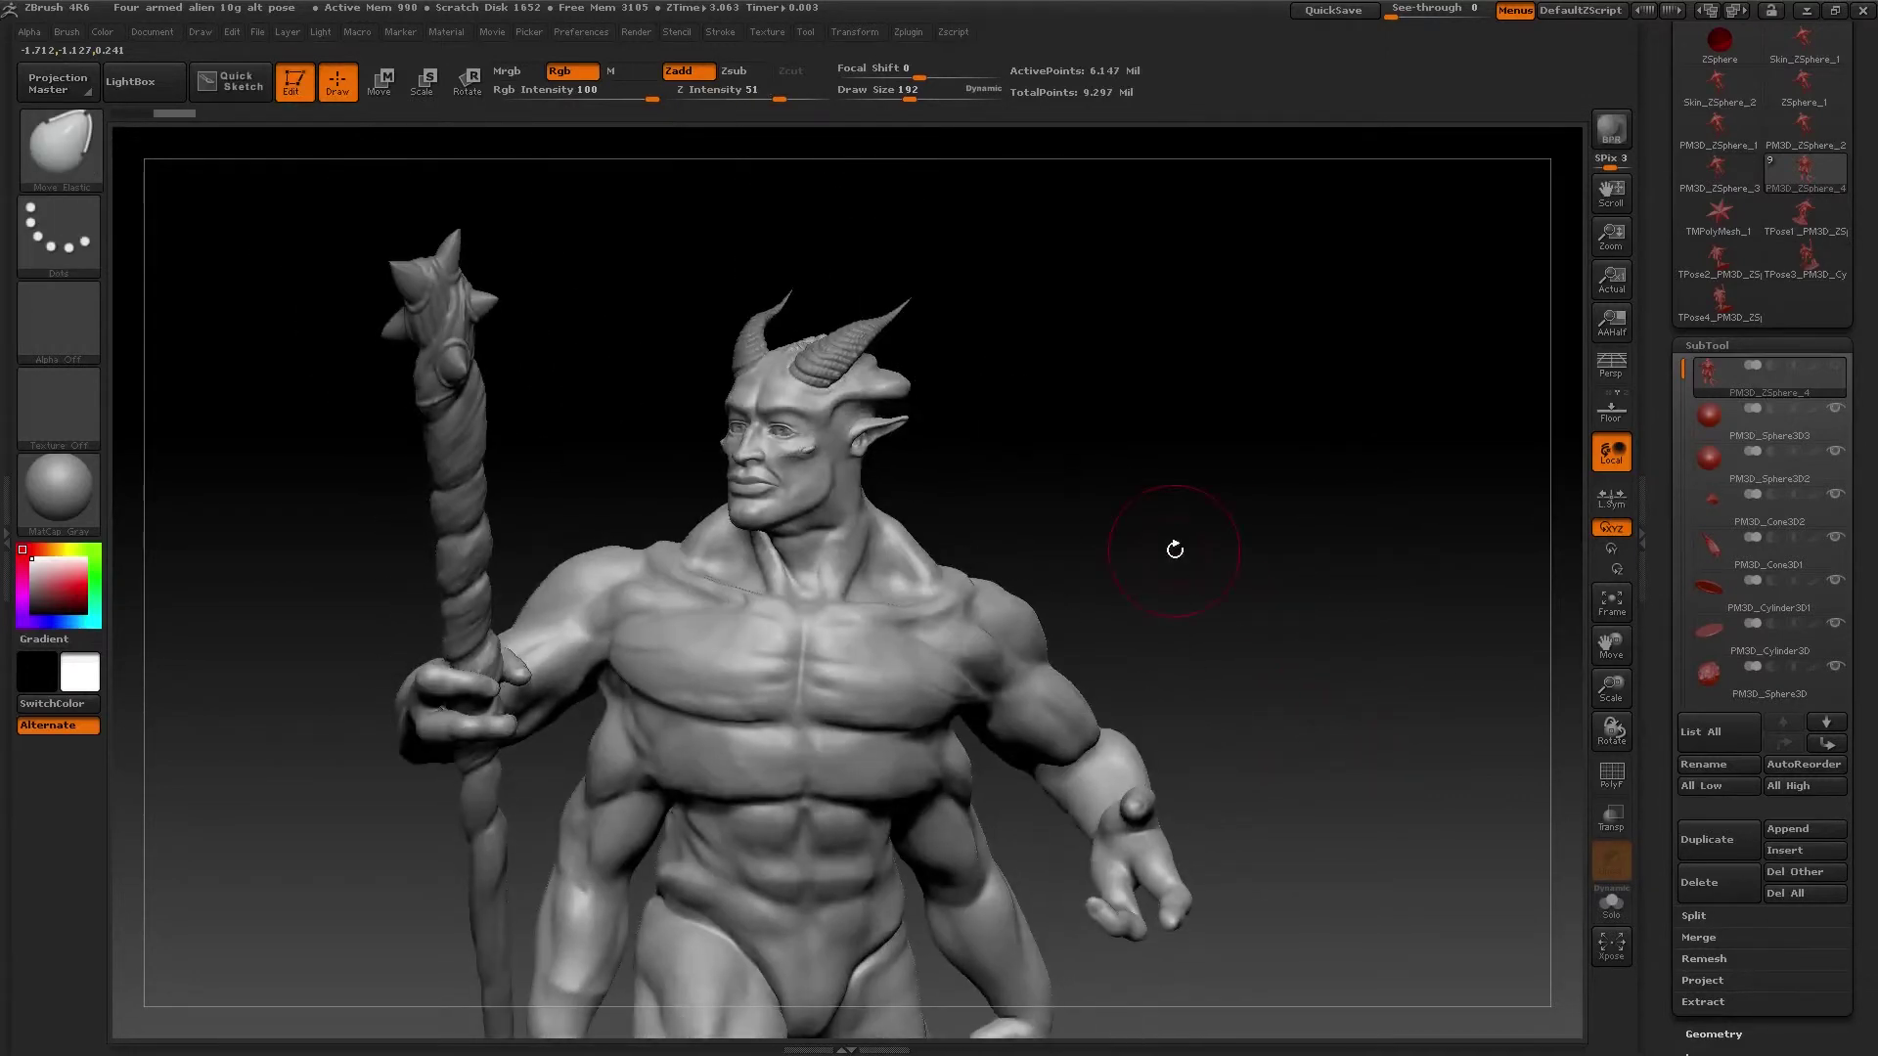
pyautogui.keyDown('alt'); pyautogui.moveTo(1173, 549); pyautogui.dragTo(1187, 726, button='right'); pyautogui.keyUp('alt')
pyautogui.keyDown('ctrl'); pyautogui.moveTo(1097, 626); pyautogui.dragTo(1235, 653, button='right'); pyautogui.keyUp('ctrl')
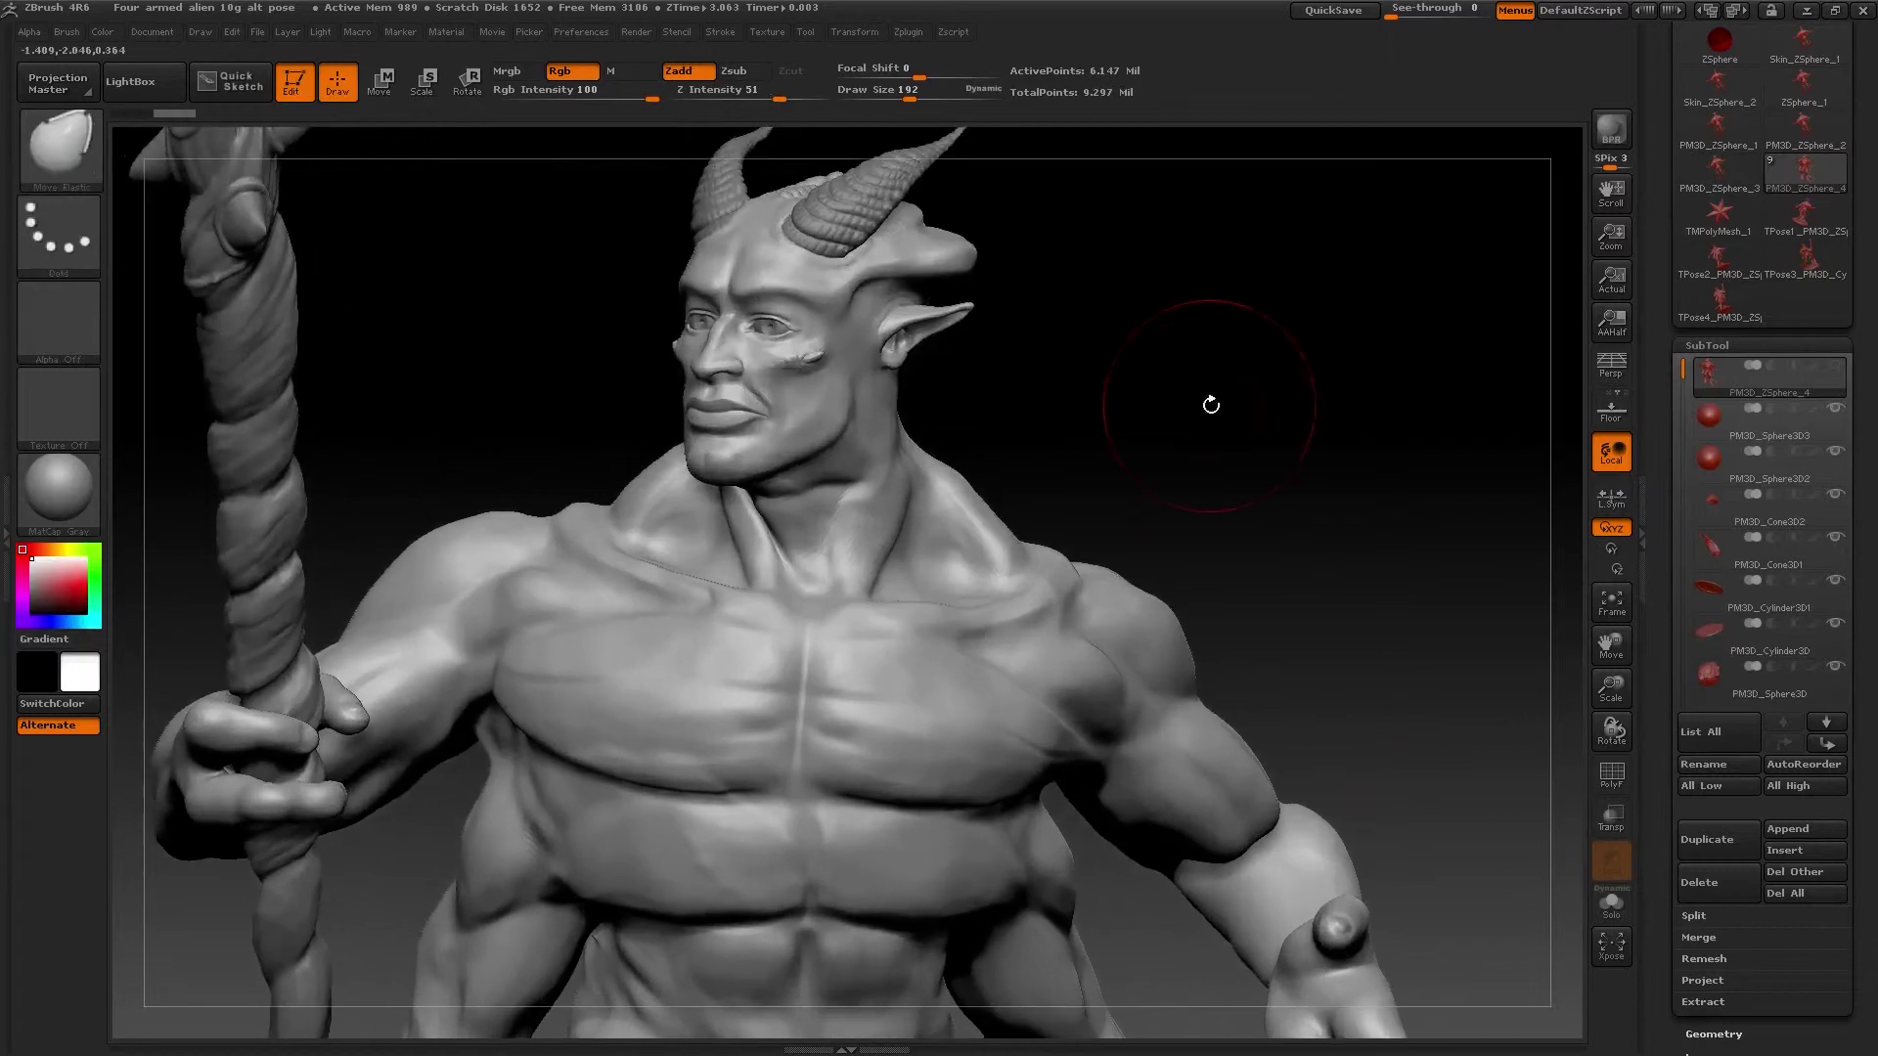
pyautogui.keyDown('alt'); pyautogui.moveTo(1211, 407); pyautogui.dragTo(1202, 725, button='right'); pyautogui.keyUp('alt')
pyautogui.keyDown('ctrl'); pyautogui.moveTo(1133, 670); pyautogui.dragTo(1223, 596, button='right'); pyautogui.keyUp('ctrl')
pyautogui.keyDown('alt'); pyautogui.moveTo(1223, 453); pyautogui.dragTo(1218, 738, button='right'); pyautogui.keyUp('alt')
pyautogui.moveTo(1190, 688)
pyautogui.mouseDown()
pyautogui.moveTo(1228, 683)
pyautogui.moveTo(1189, 695)
pyautogui.mouseUp()
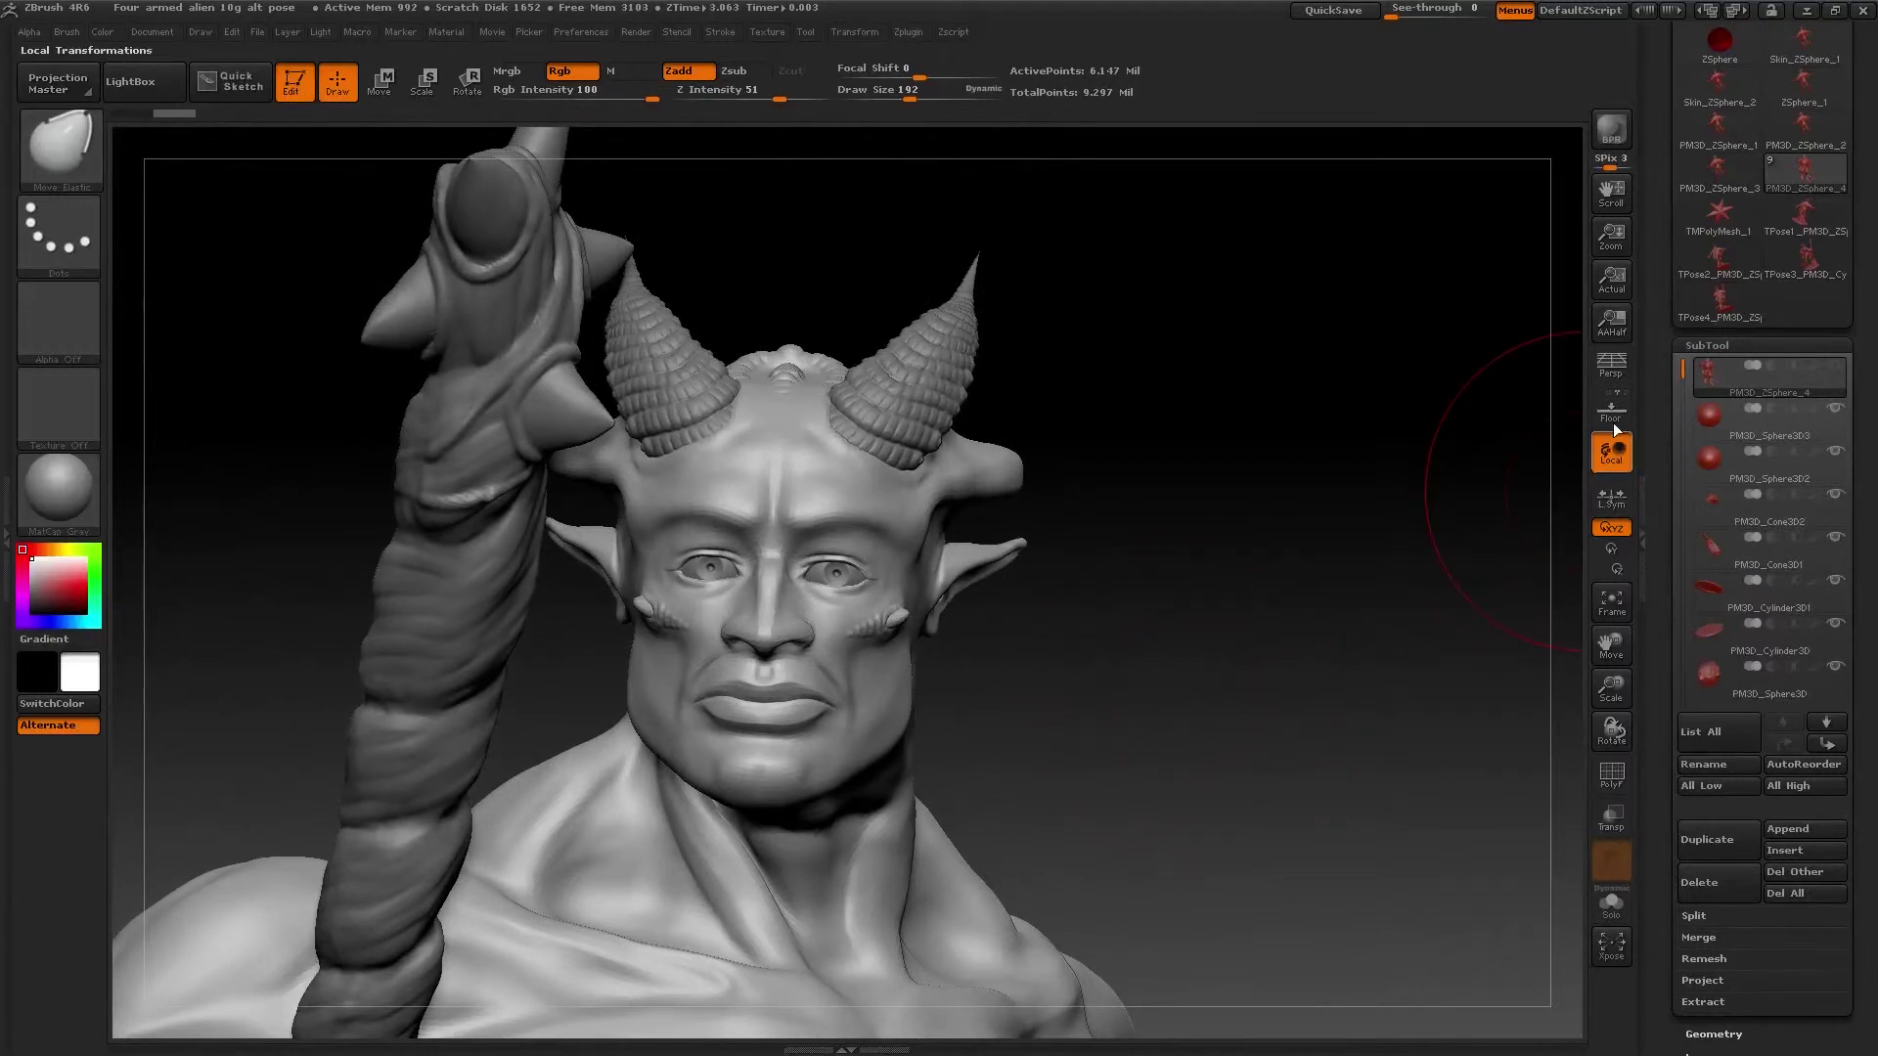
# - Compare the head with and without perspective distortion and leave perspective turned on
pyautogui.click(1611, 365)
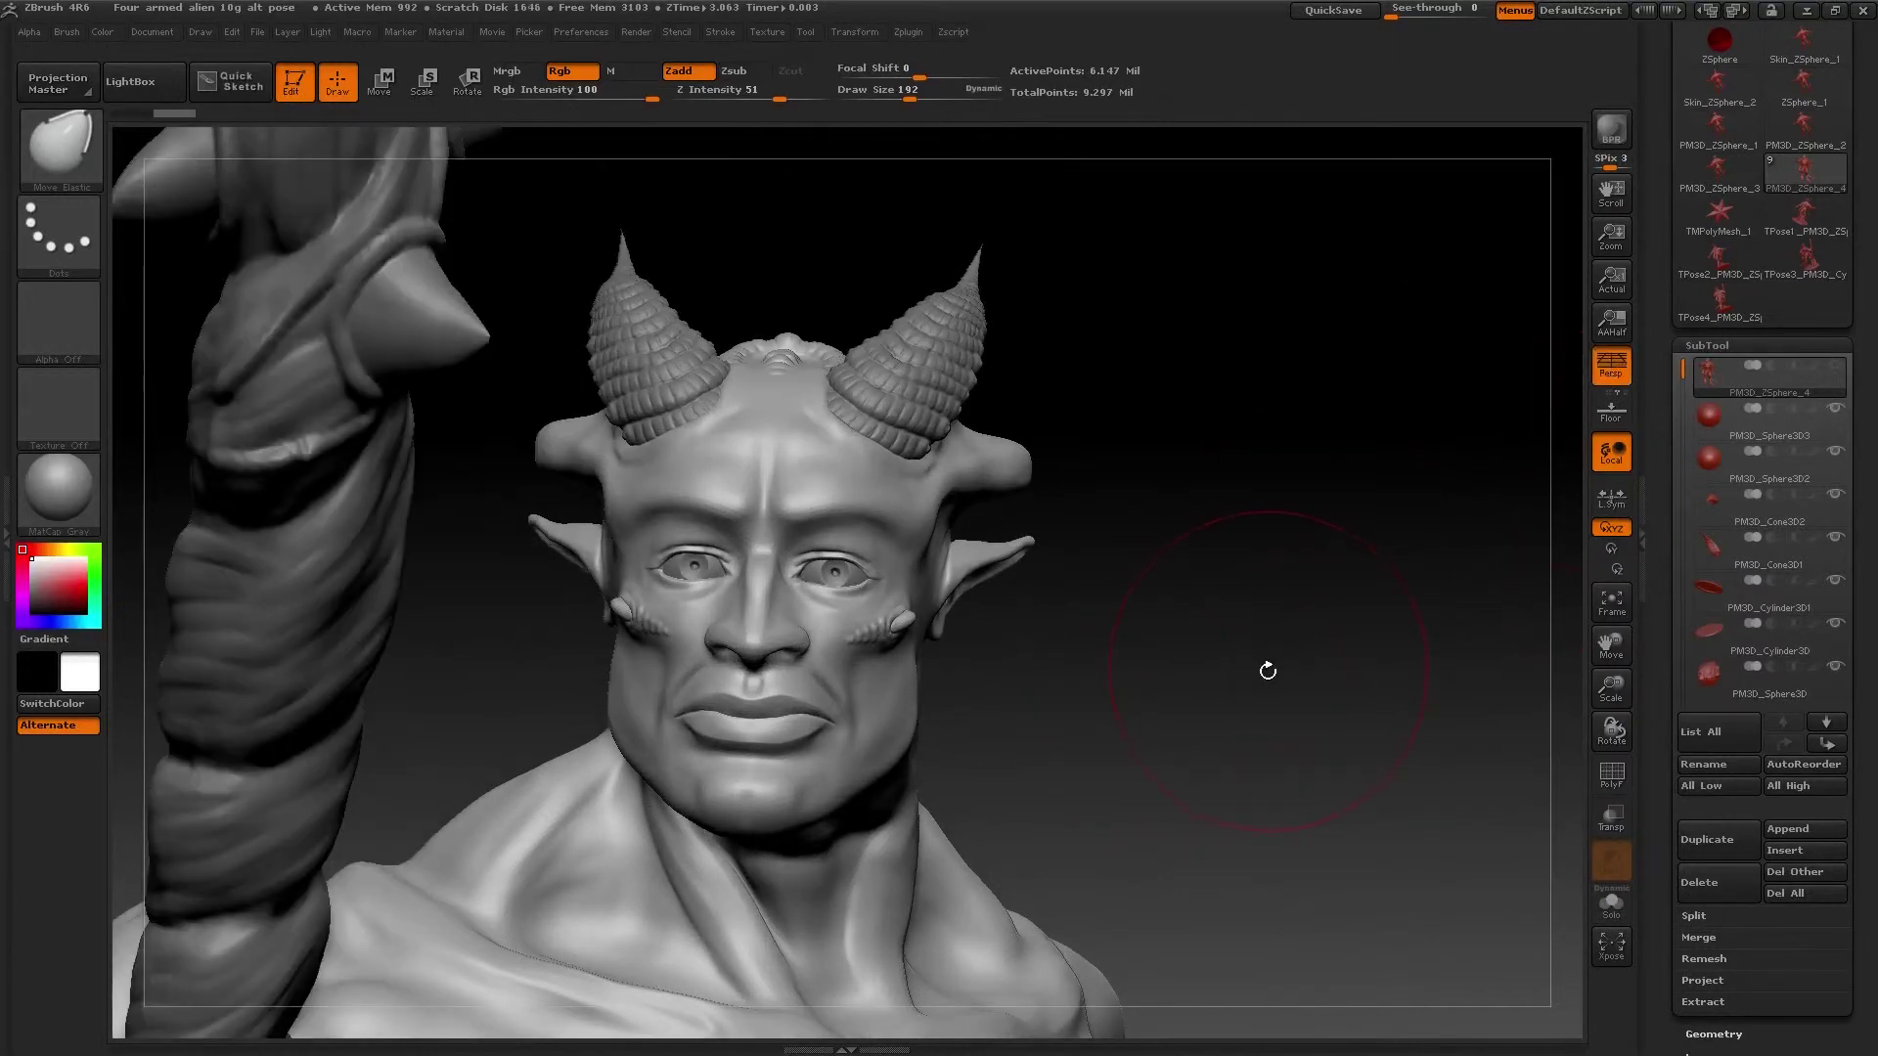
pyautogui.click(1613, 370)
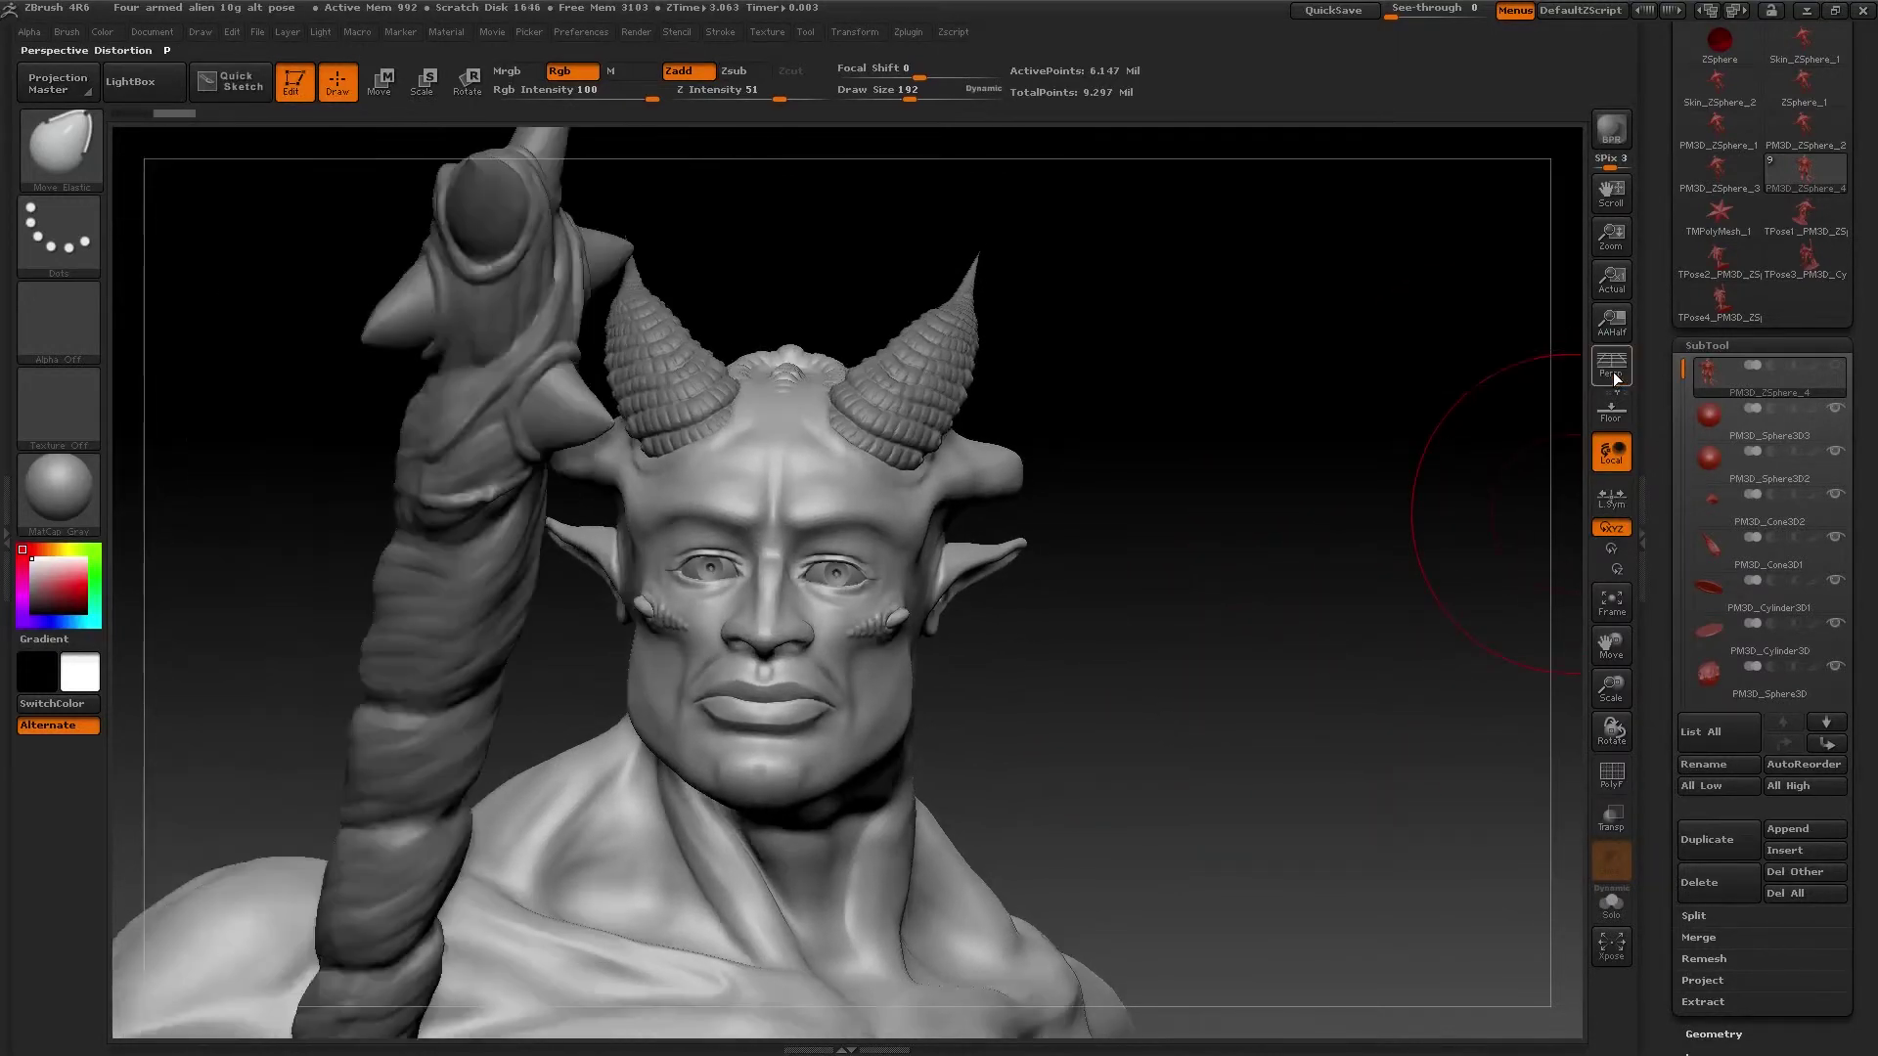
pyautogui.click(1614, 373)
# - Examine the face, horns and ridged crown of the head in perspective from the front, from above and from below
pyautogui.moveTo(1102, 682)
pyautogui.mouseDown()
pyautogui.moveTo(1037, 689)
pyautogui.moveTo(1119, 704)
pyautogui.mouseUp()
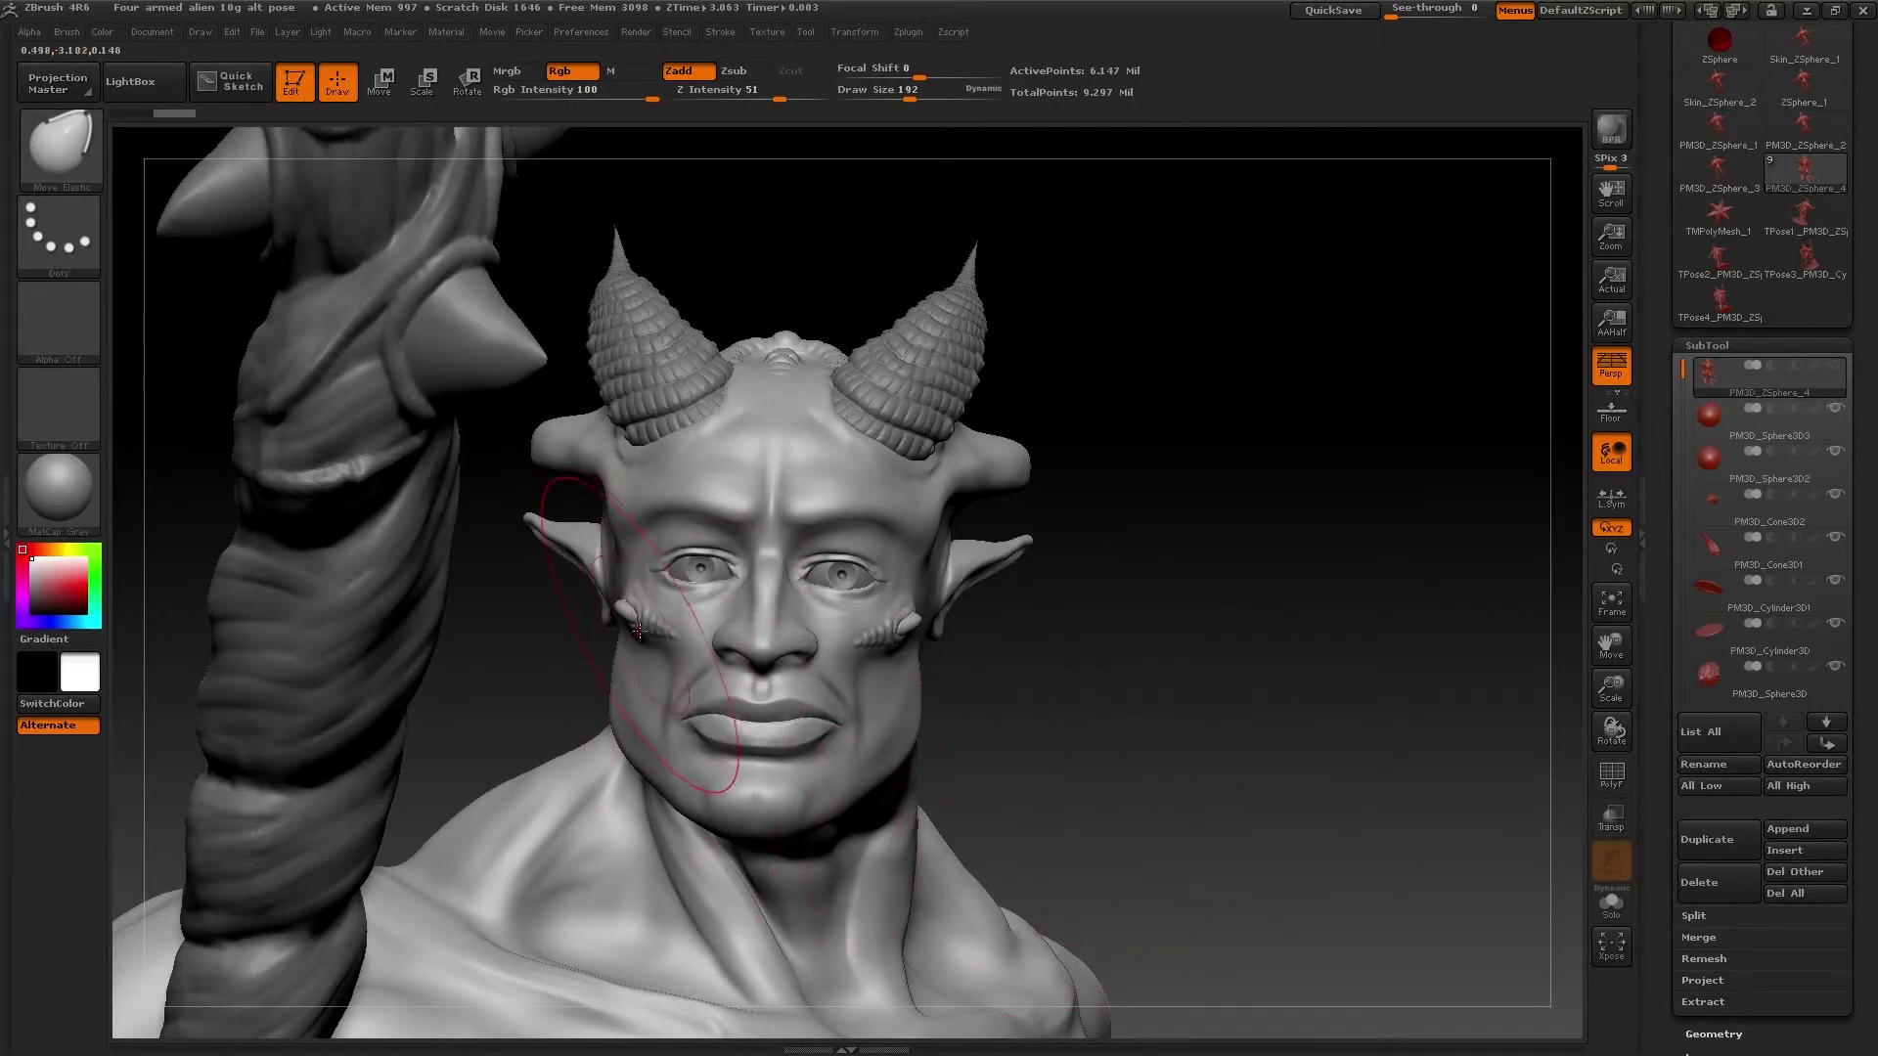
pyautogui.moveTo(1181, 814); pyautogui.dragTo(1218, 810)
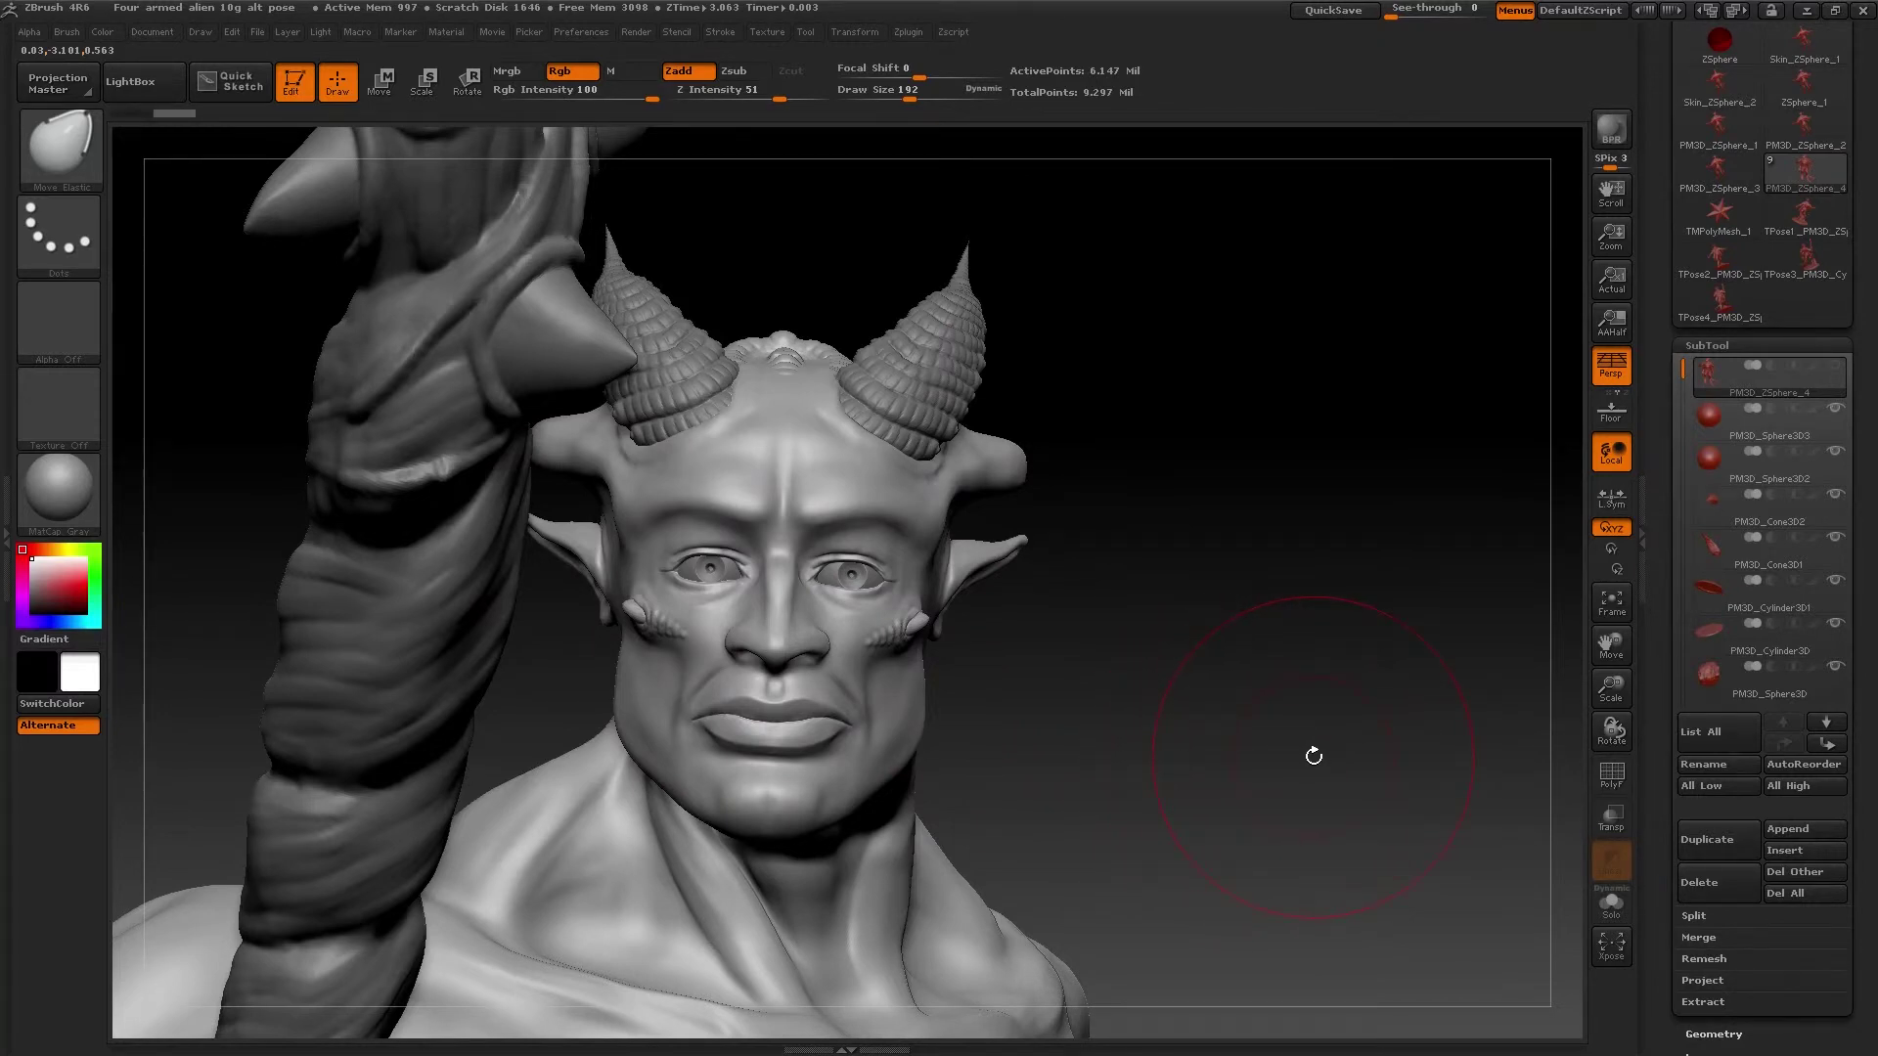
pyautogui.moveTo(1317, 784)
pyautogui.mouseDown()
pyautogui.moveTo(1242, 779)
pyautogui.moveTo(1329, 781)
pyautogui.moveTo(1227, 743)
pyautogui.moveTo(1193, 768)
pyautogui.moveTo(1266, 760)
pyautogui.mouseUp()
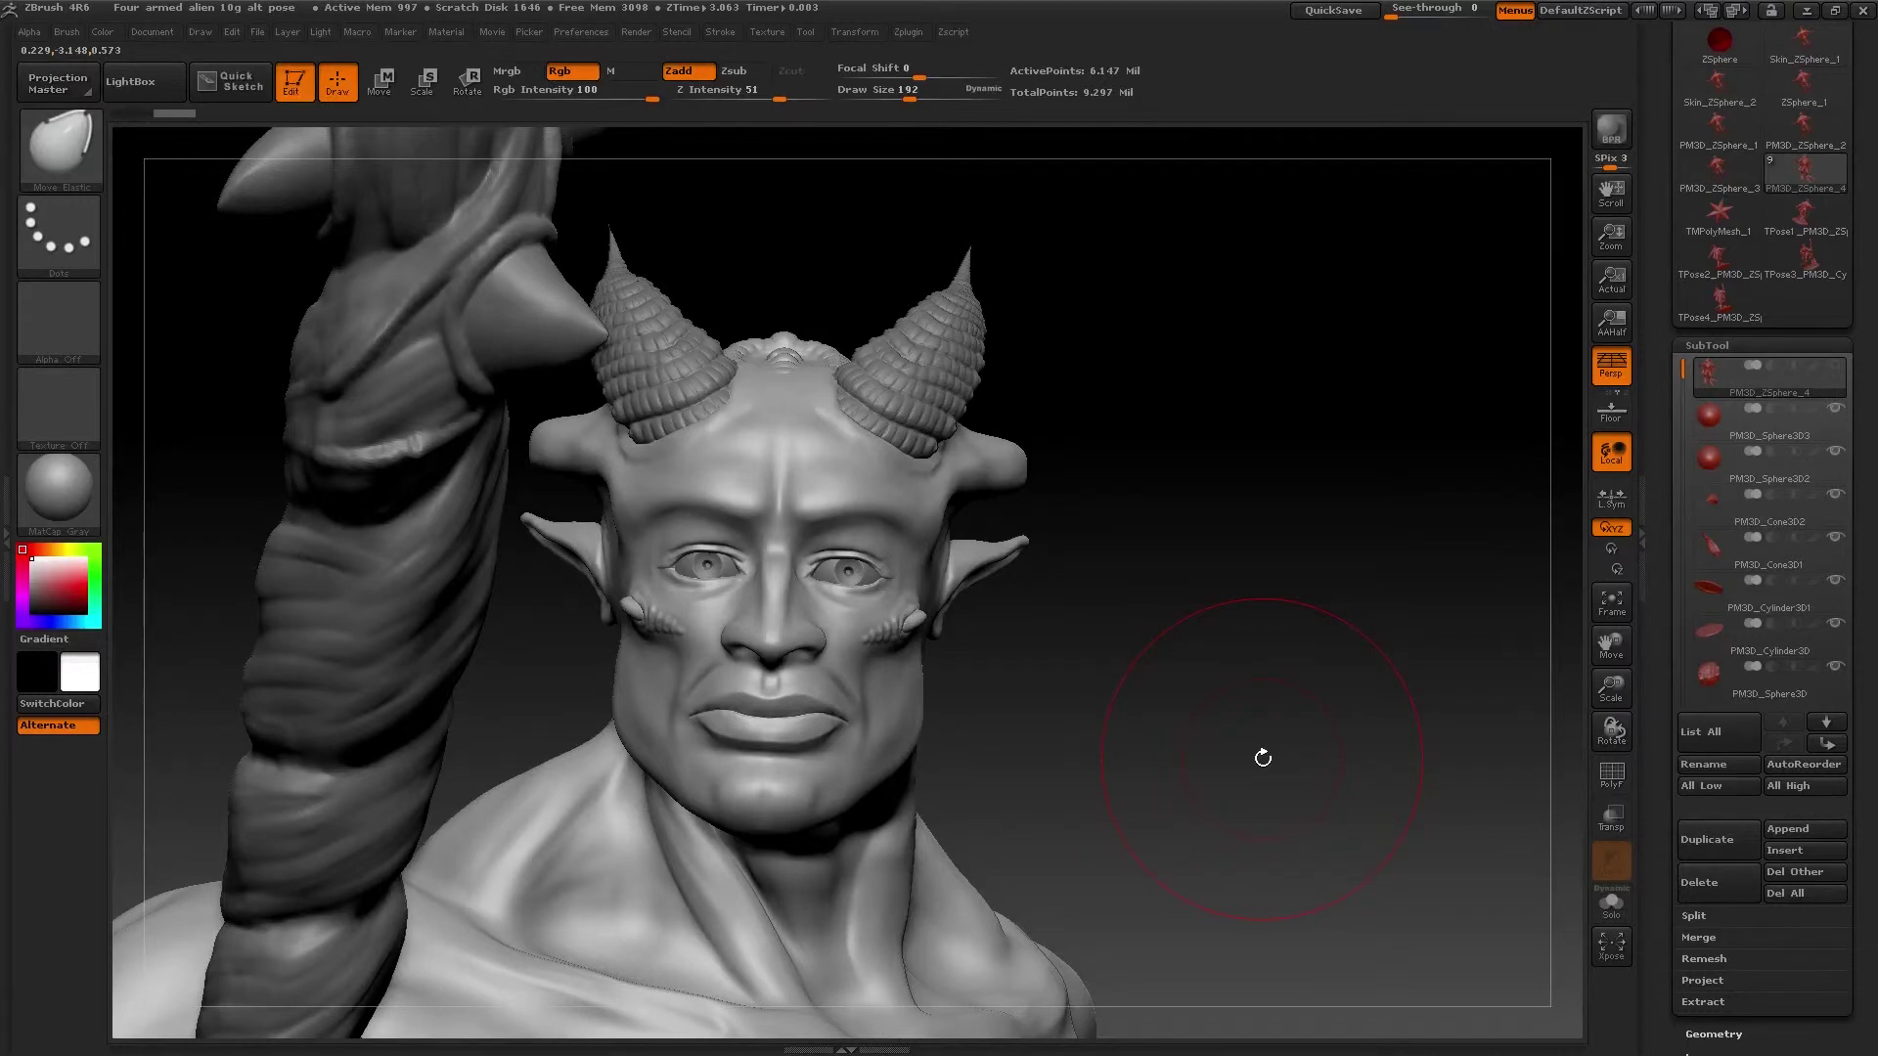
pyautogui.moveTo(1191, 760)
pyautogui.mouseDown()
pyautogui.moveTo(1216, 796)
pyautogui.moveTo(1132, 792)
pyautogui.moveTo(1192, 846)
pyautogui.moveTo(1275, 677)
pyautogui.mouseUp()
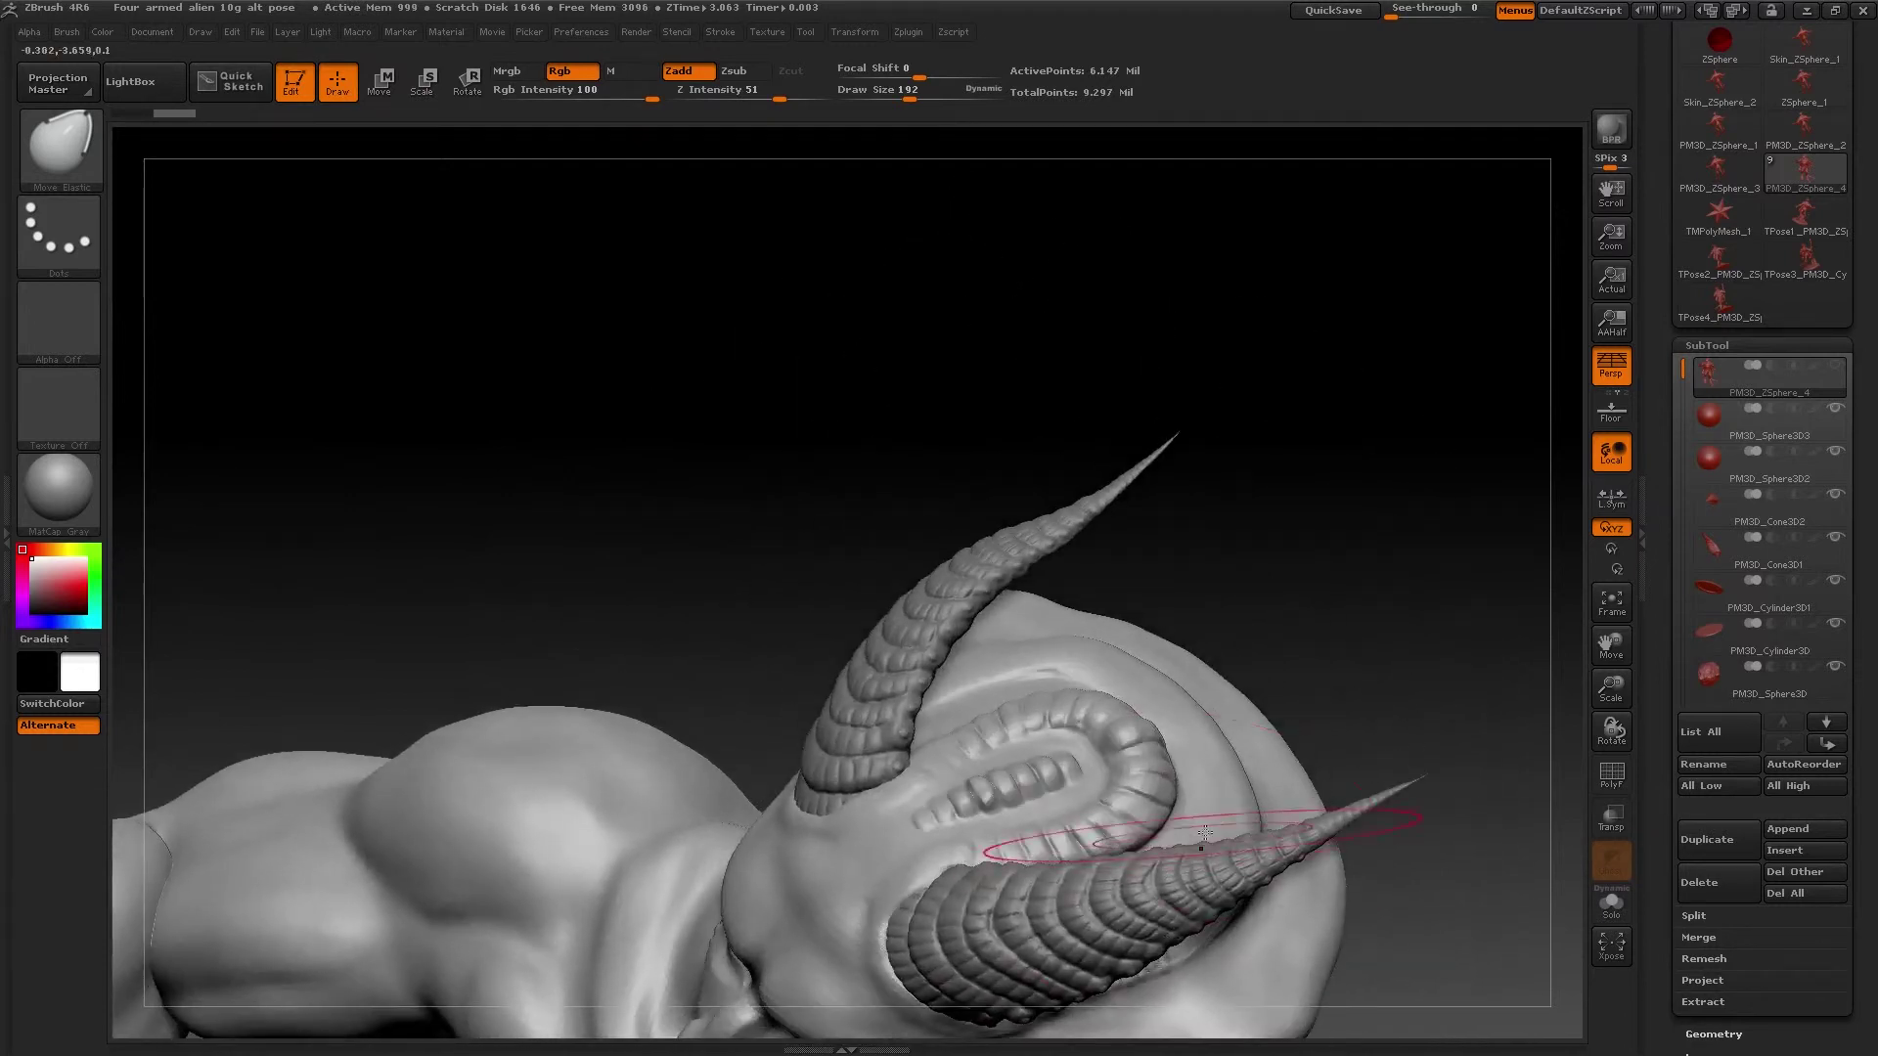
pyautogui.press('f')
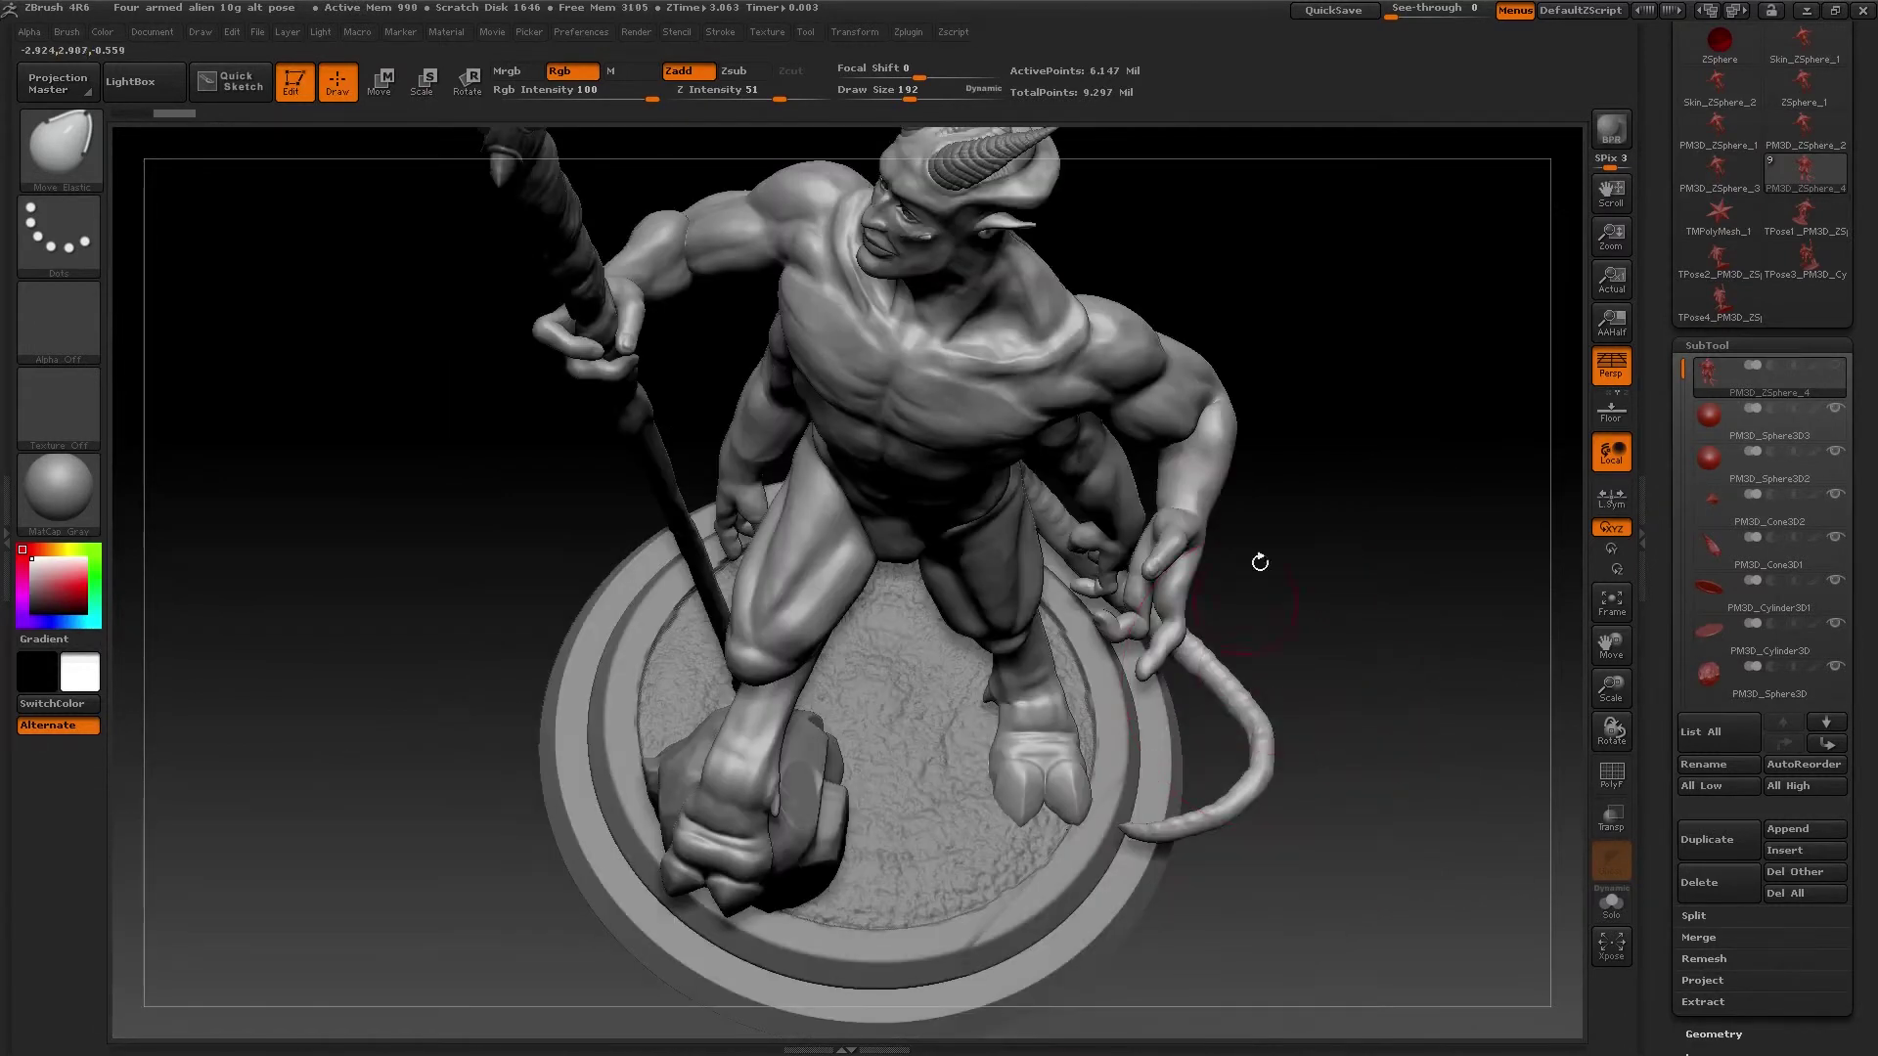
pyautogui.moveTo(1324, 356)
pyautogui.mouseDown()
pyautogui.moveTo(1275, 643)
pyautogui.moveTo(1362, 302)
pyautogui.moveTo(1287, 708)
pyautogui.moveTo(1332, 671)
pyautogui.moveTo(1322, 571)
pyautogui.moveTo(1350, 435)
pyautogui.moveTo(1353, 607)
pyautogui.moveTo(1271, 597)
pyautogui.moveTo(1074, 626)
pyautogui.mouseUp()
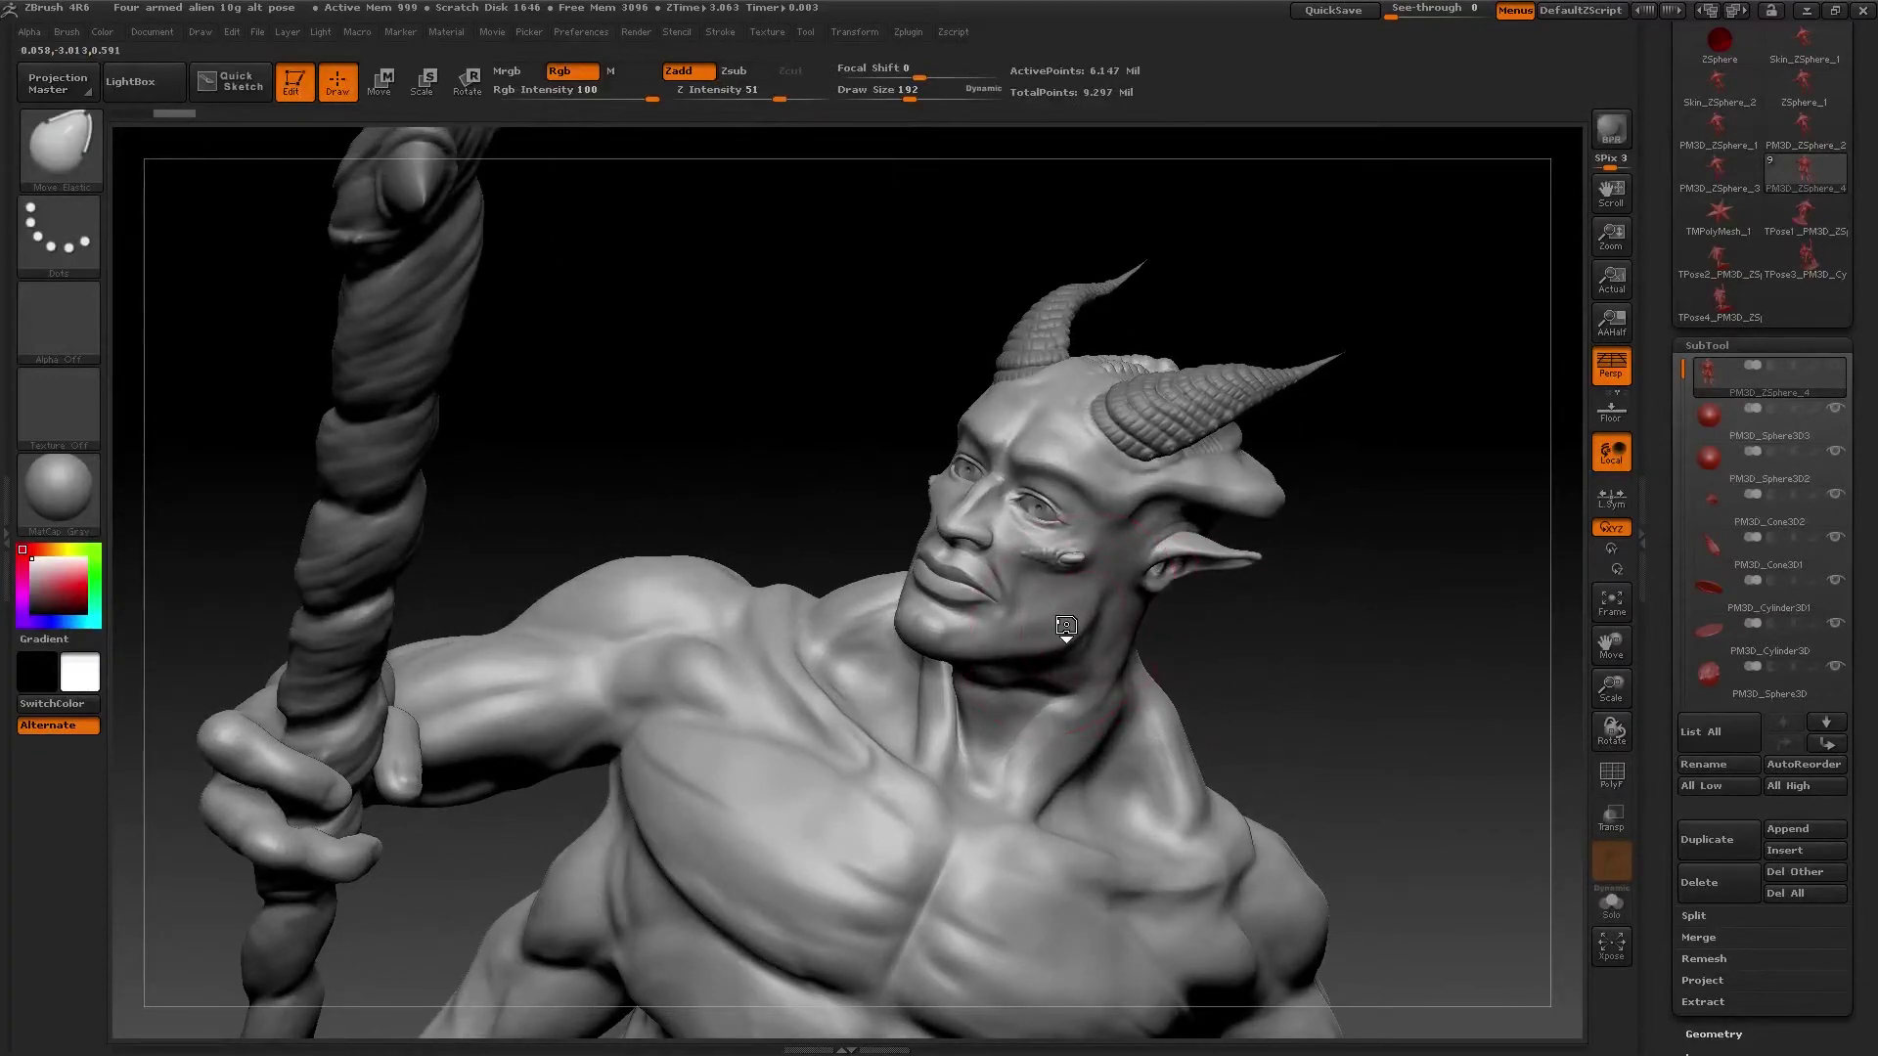
pyautogui.press('ctrl')
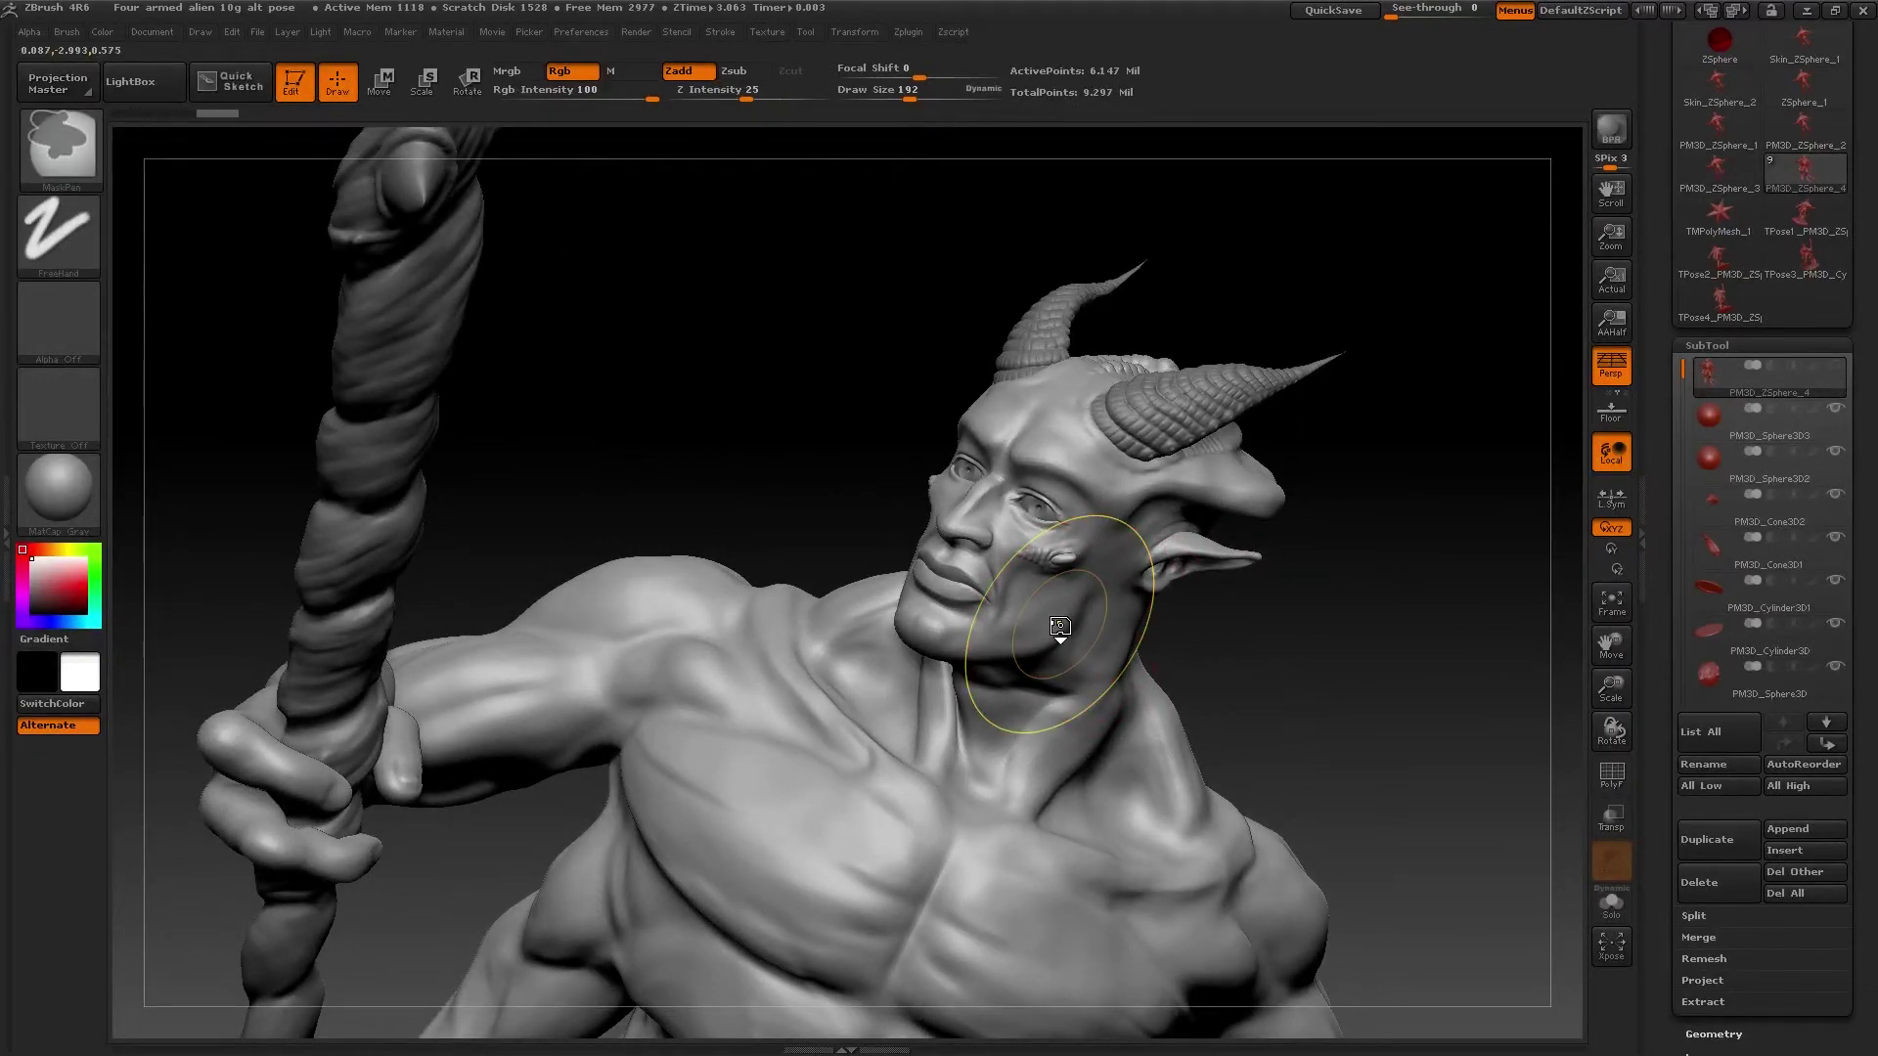
pyautogui.moveTo(1202, 674)
pyautogui.mouseDown()
pyautogui.moveTo(1110, 729)
pyautogui.moveTo(1232, 781)
pyautogui.moveTo(1276, 741)
pyautogui.moveTo(1270, 819)
pyautogui.mouseUp()
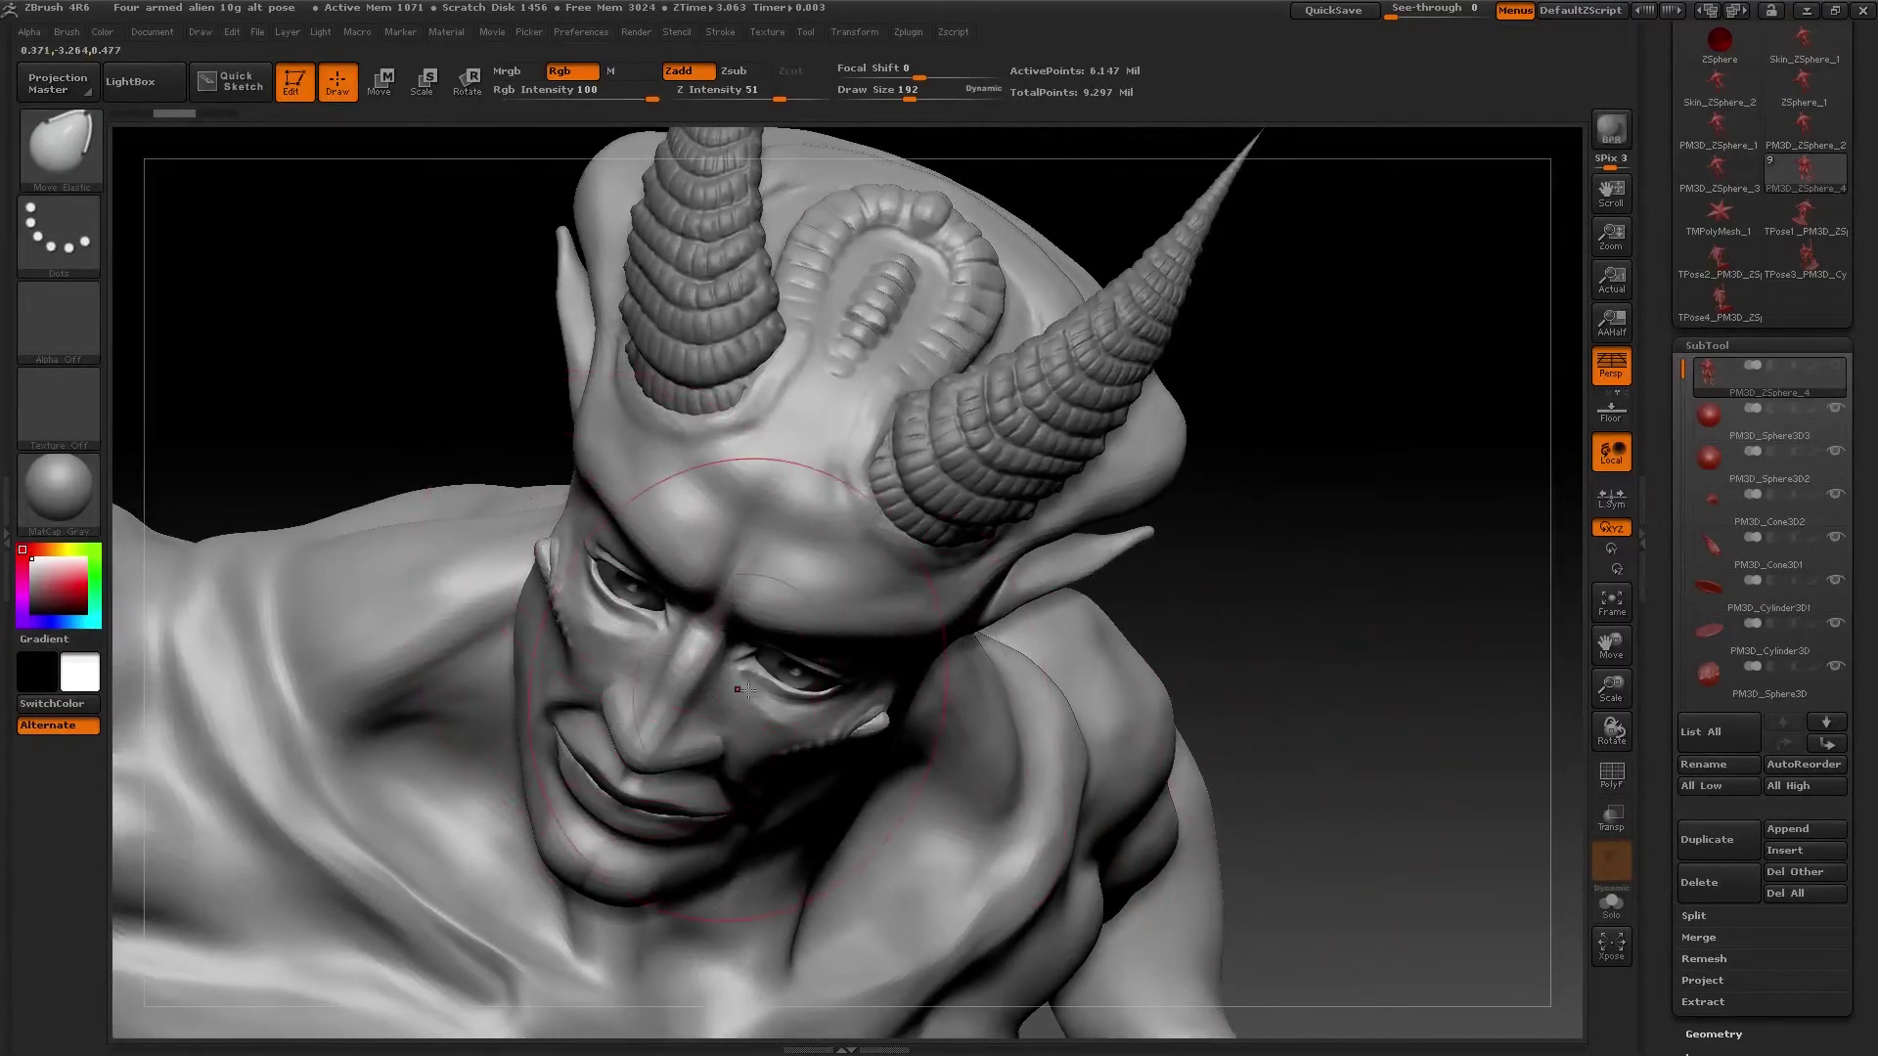
pyautogui.moveTo(1332, 678); pyautogui.dragTo(1271, 718)
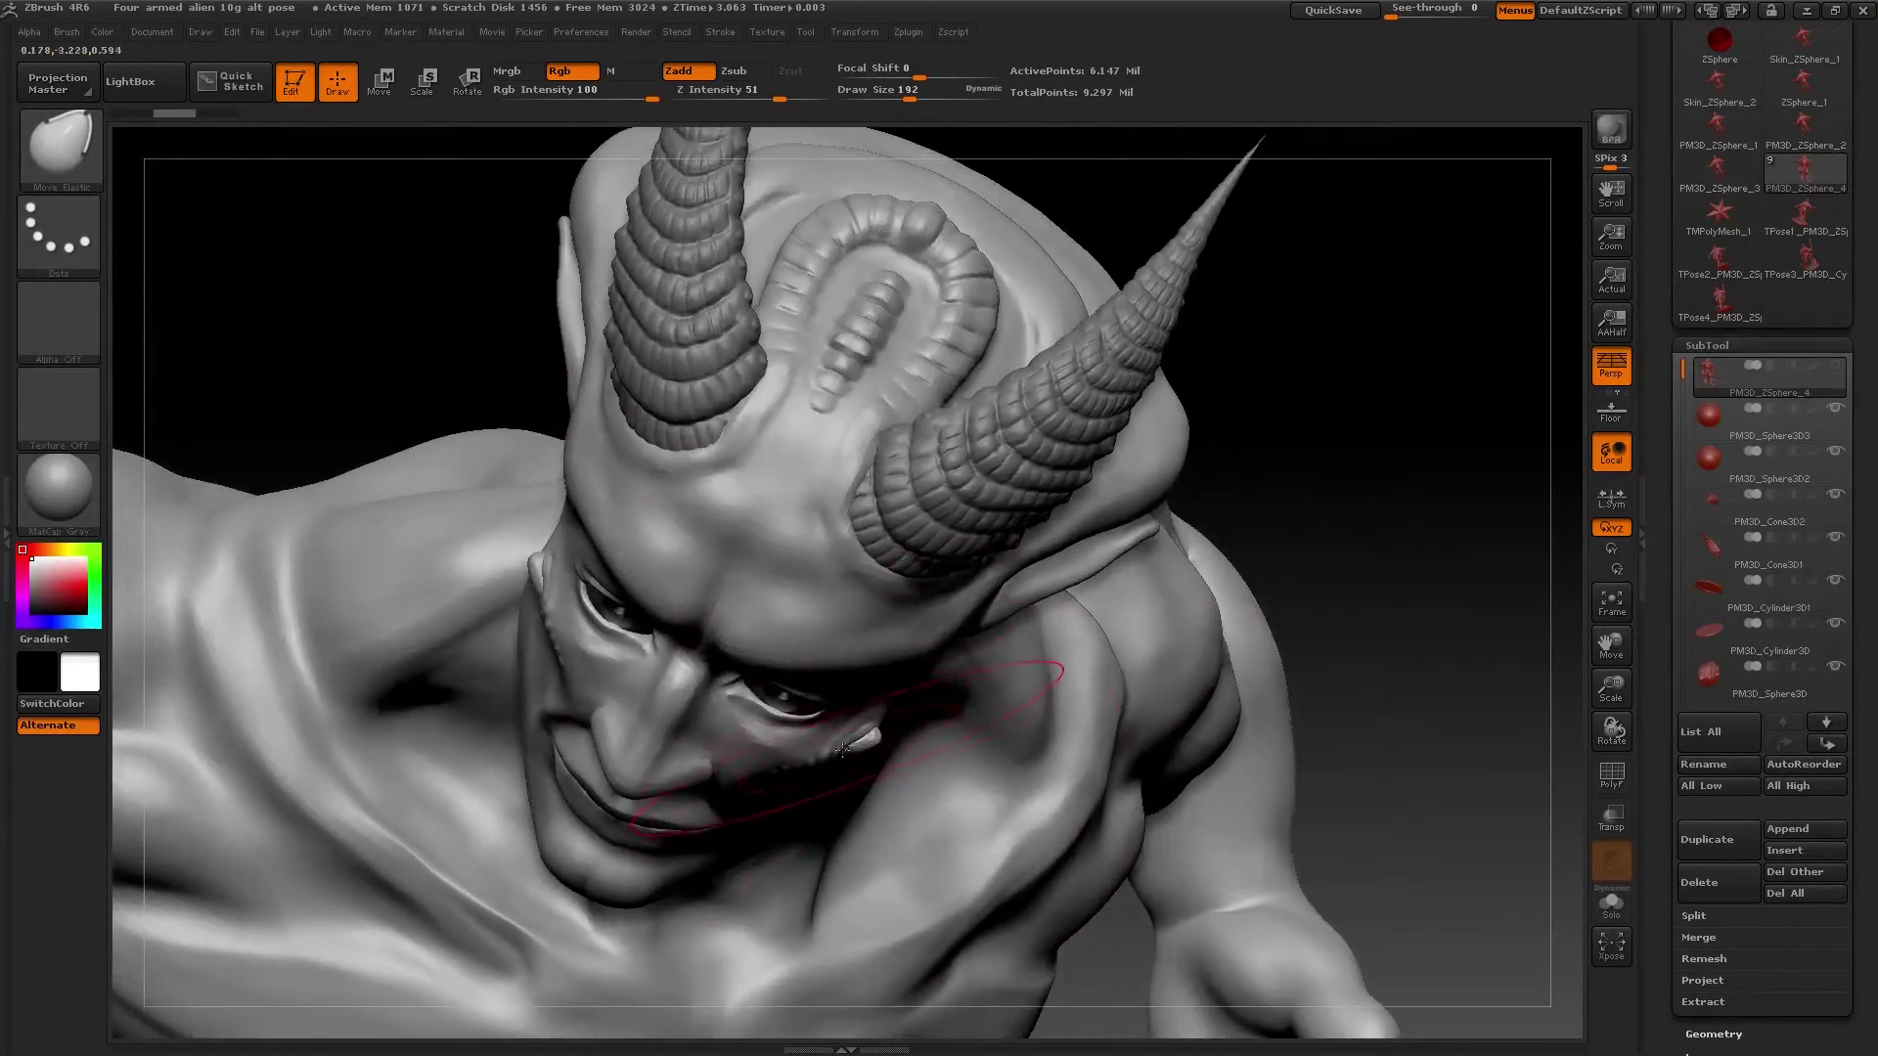
pyautogui.moveTo(1456, 766); pyautogui.dragTo(1481, 662)
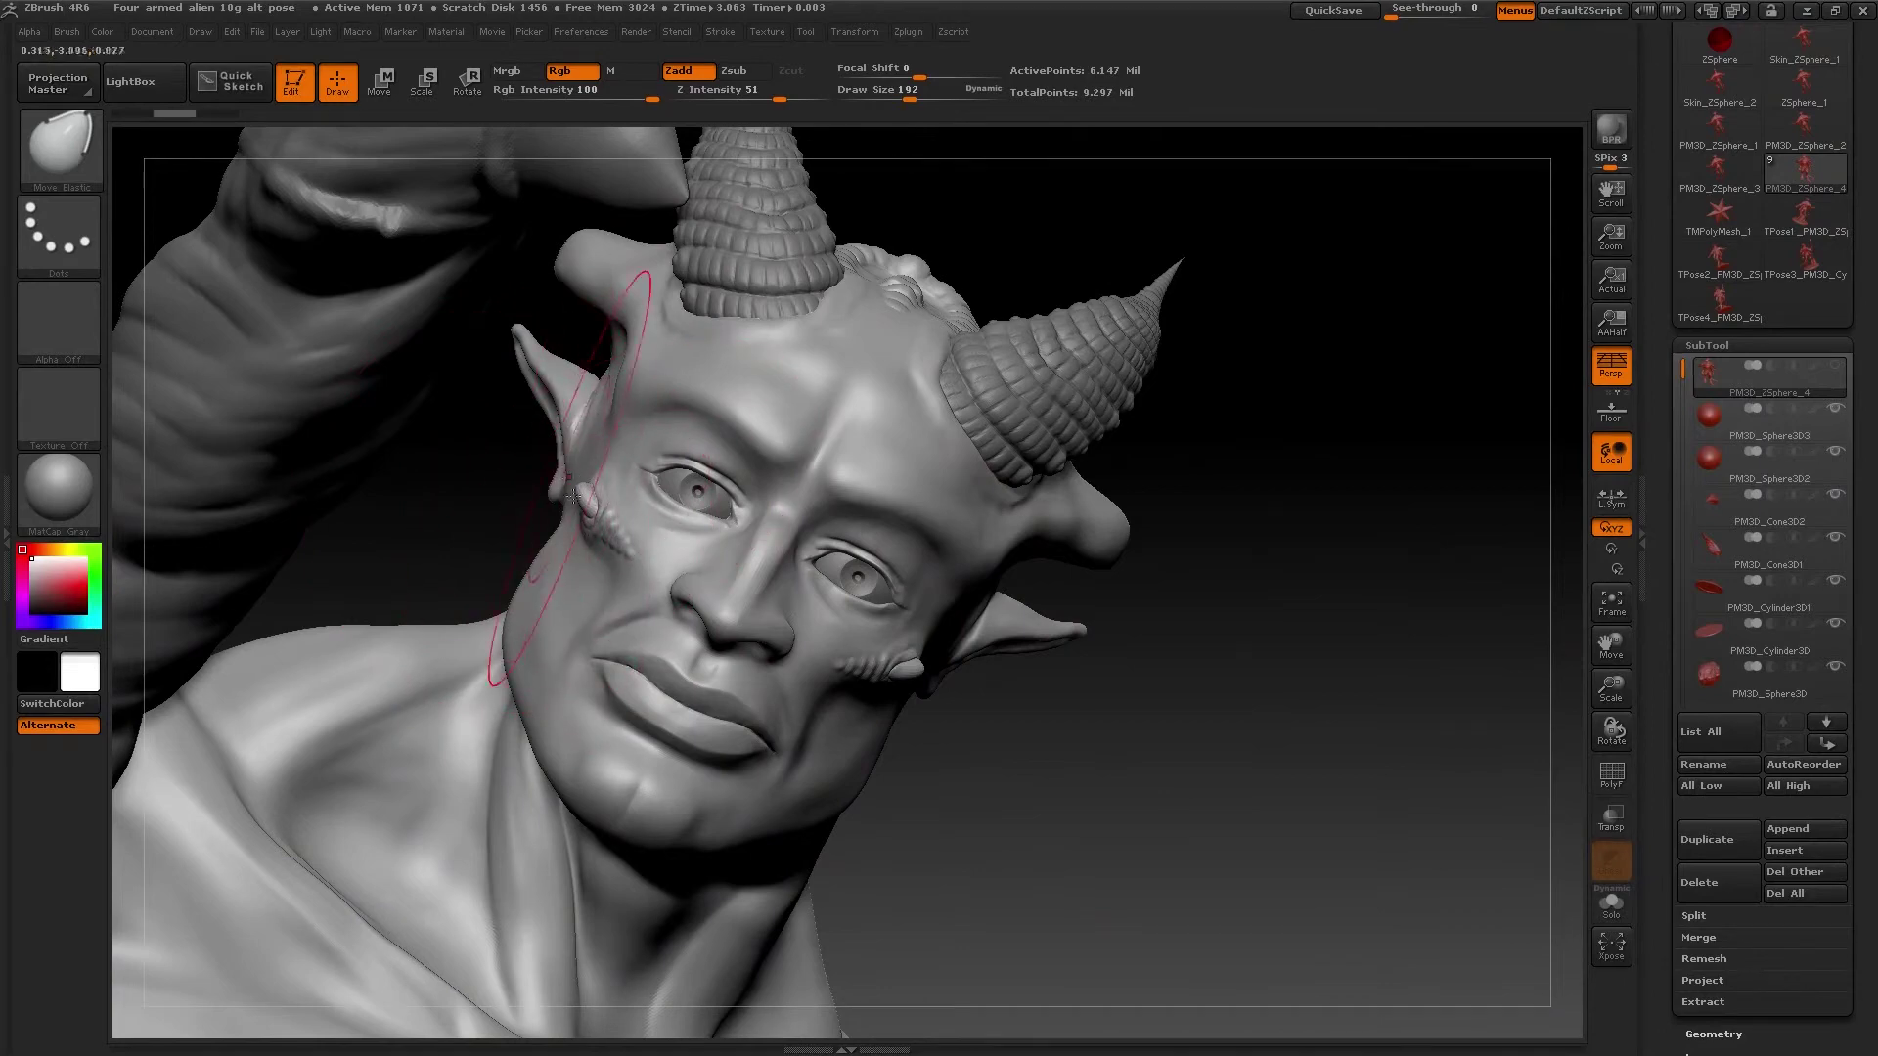
pyautogui.moveTo(1299, 724); pyautogui.dragTo(600, 706)
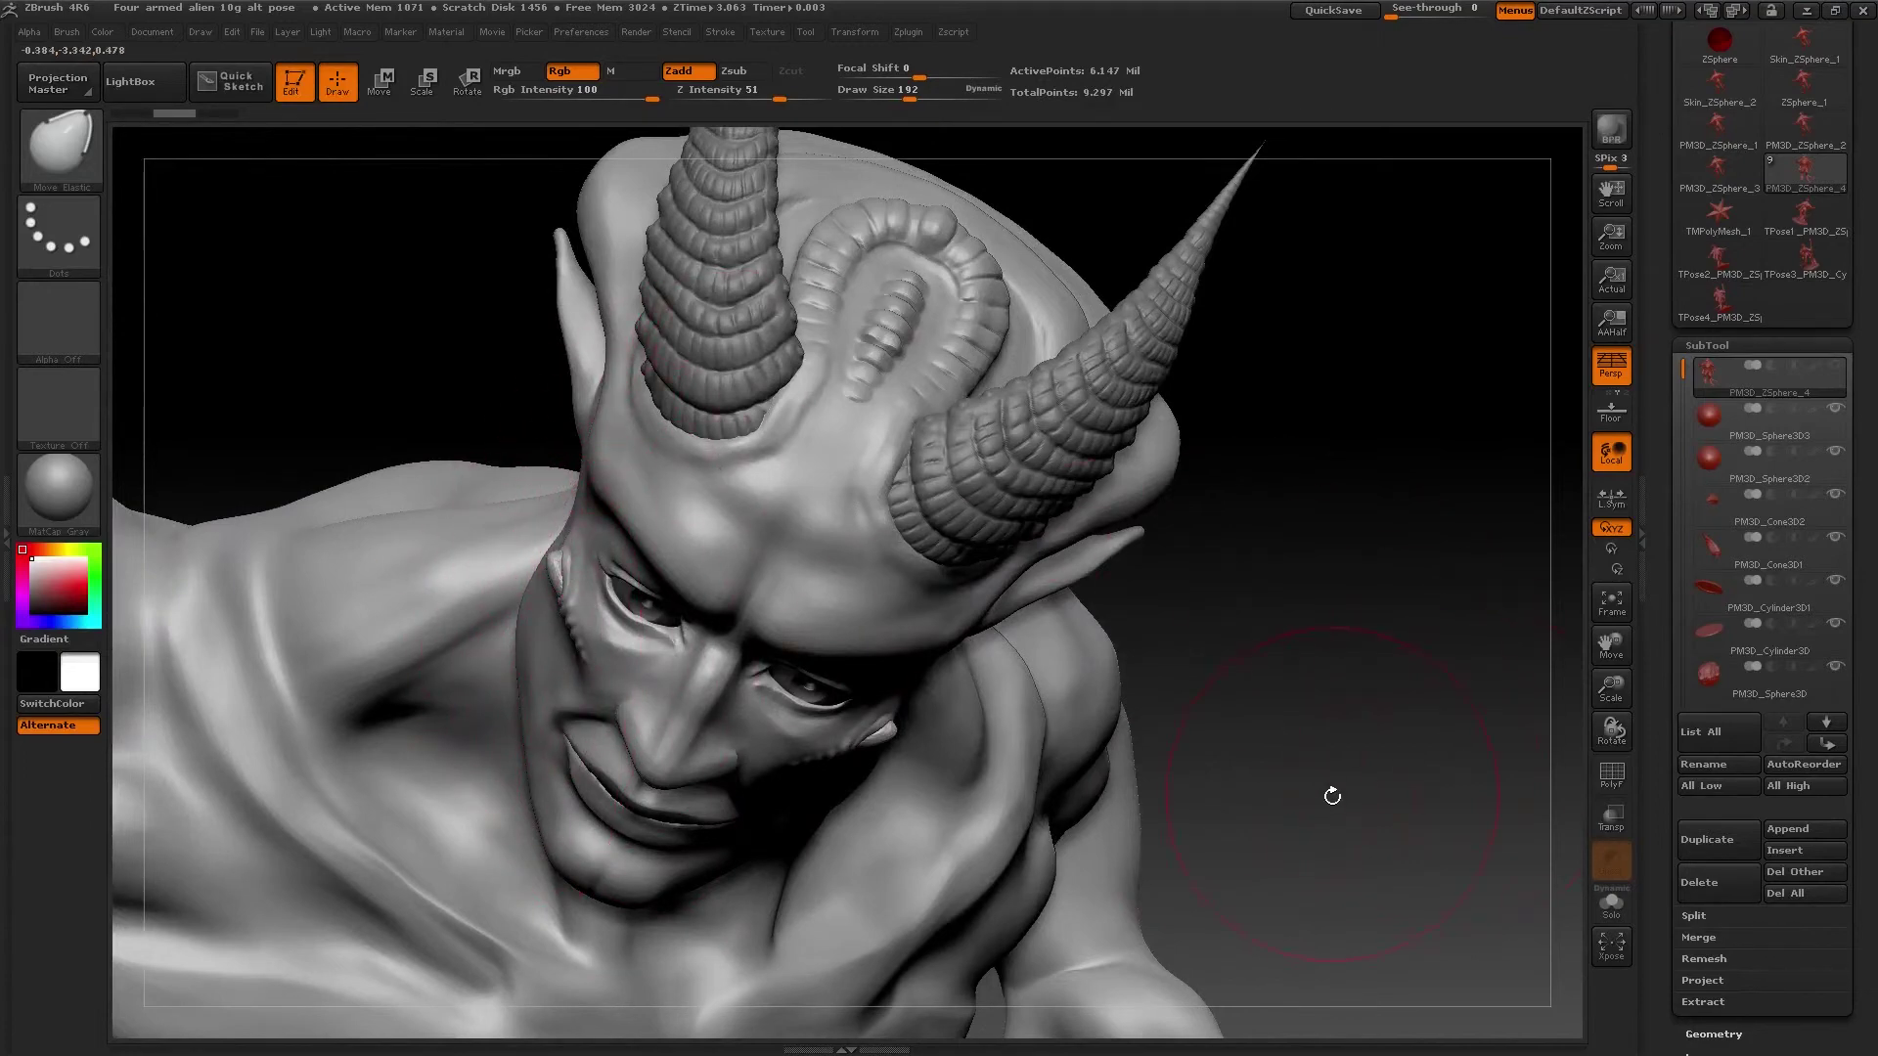
pyautogui.moveTo(1328, 792)
pyautogui.mouseDown()
pyautogui.moveTo(1361, 785)
pyautogui.moveTo(1215, 528)
pyautogui.mouseUp()
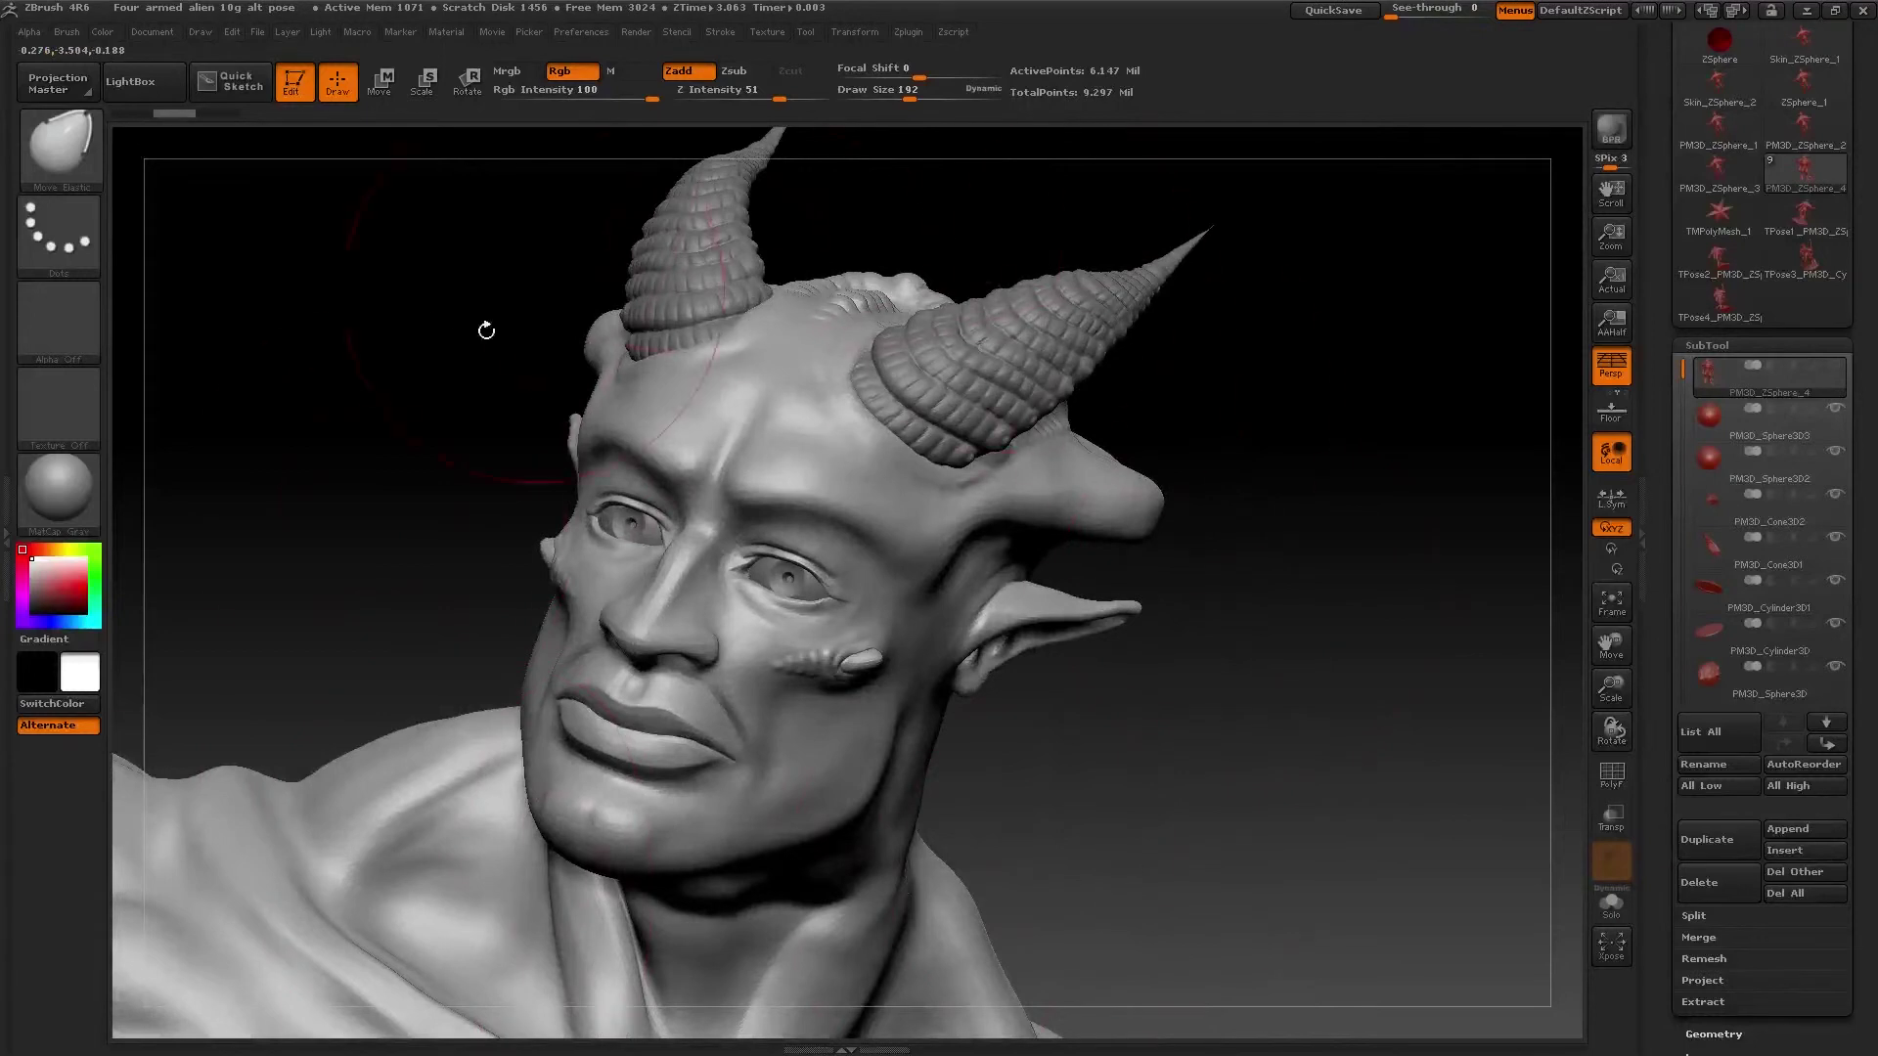
# - Examine the torso, the upper and lower pairs of arms and the staff pose from the front, the back and above
pyautogui.moveTo(1291, 865)
pyautogui.keyDown('ctrl'); pyautogui.mouseDown(button='right')
pyautogui.moveTo(1003, 832)
pyautogui.moveTo(870, 792)
pyautogui.mouseUp(button='right'); pyautogui.keyUp('ctrl')
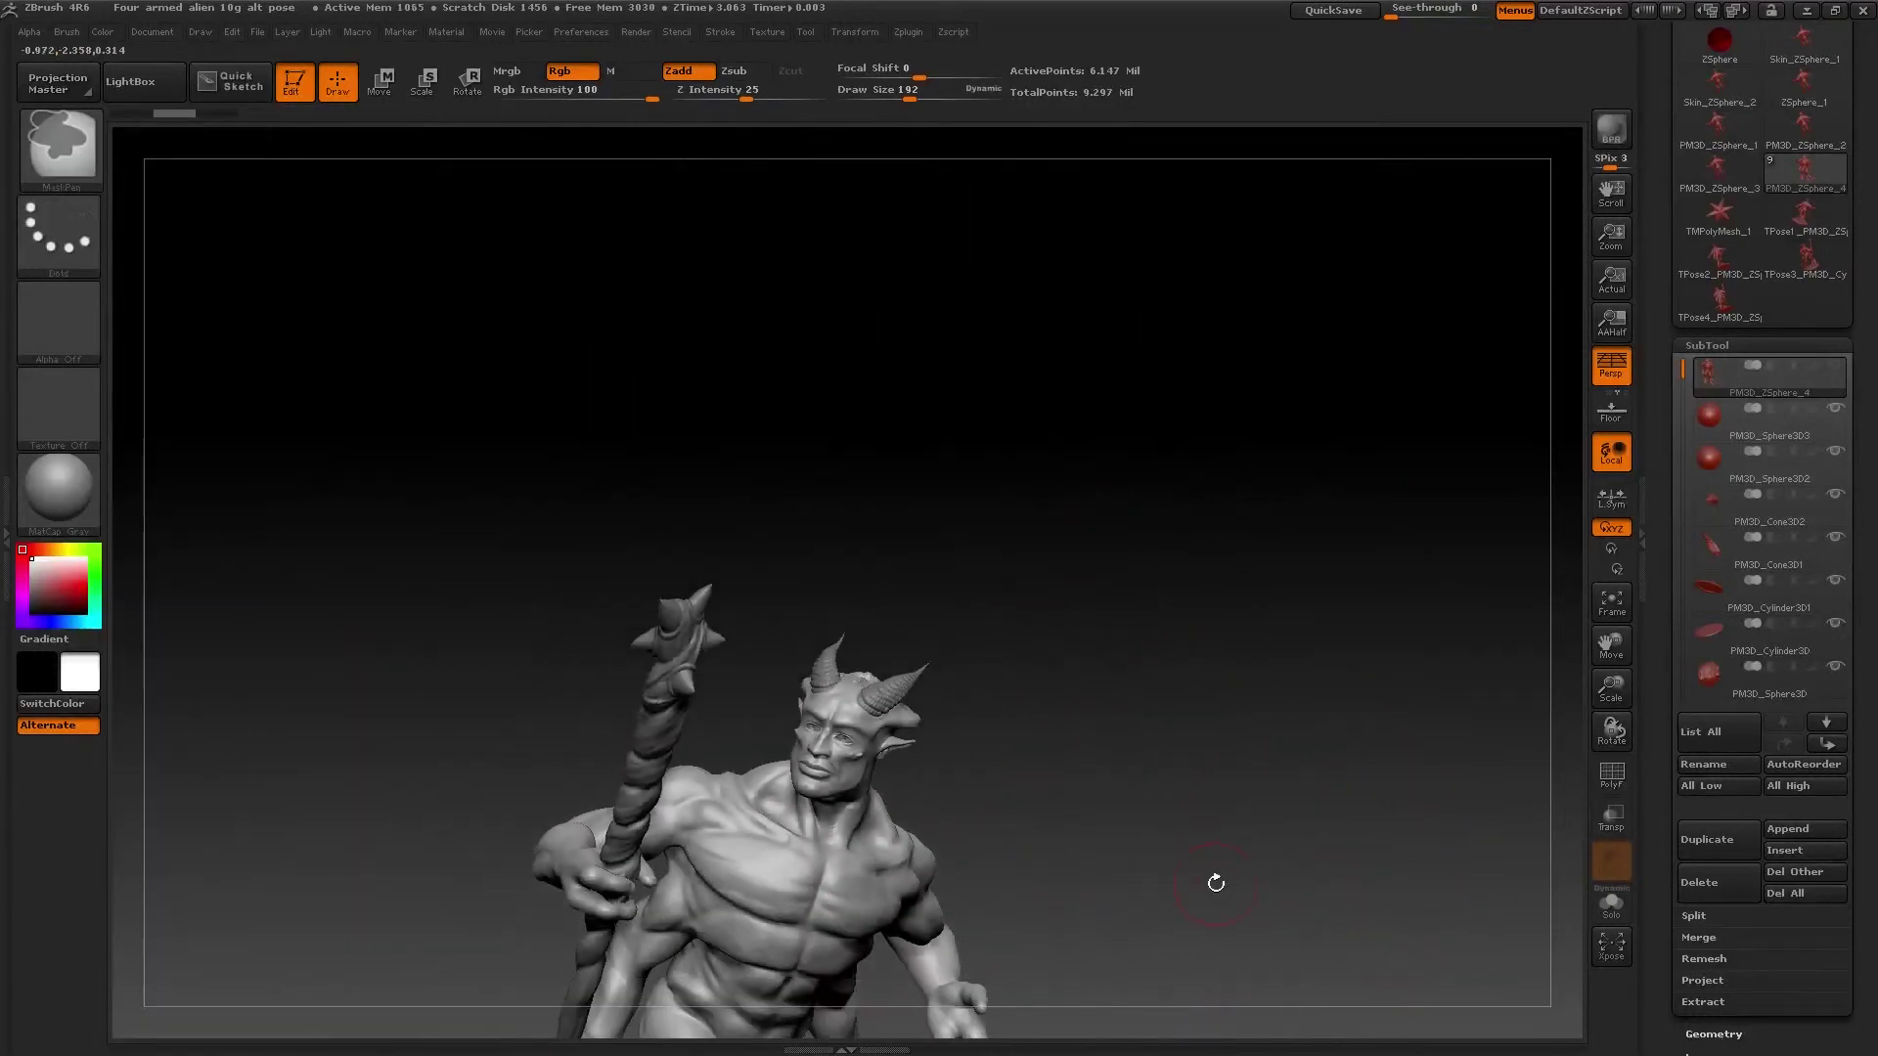
pyautogui.moveTo(1215, 880)
pyautogui.mouseDown()
pyautogui.moveTo(1154, 895)
pyautogui.moveTo(1193, 906)
pyautogui.moveTo(1191, 411)
pyautogui.mouseUp()
pyautogui.moveTo(1169, 655)
pyautogui.mouseDown()
pyautogui.moveTo(1173, 695)
pyautogui.moveTo(1186, 650)
pyautogui.mouseUp()
pyautogui.keyDown('ctrl'); pyautogui.moveTo(1179, 673); pyautogui.dragTo(1086, 606, button='right'); pyautogui.keyUp('ctrl')
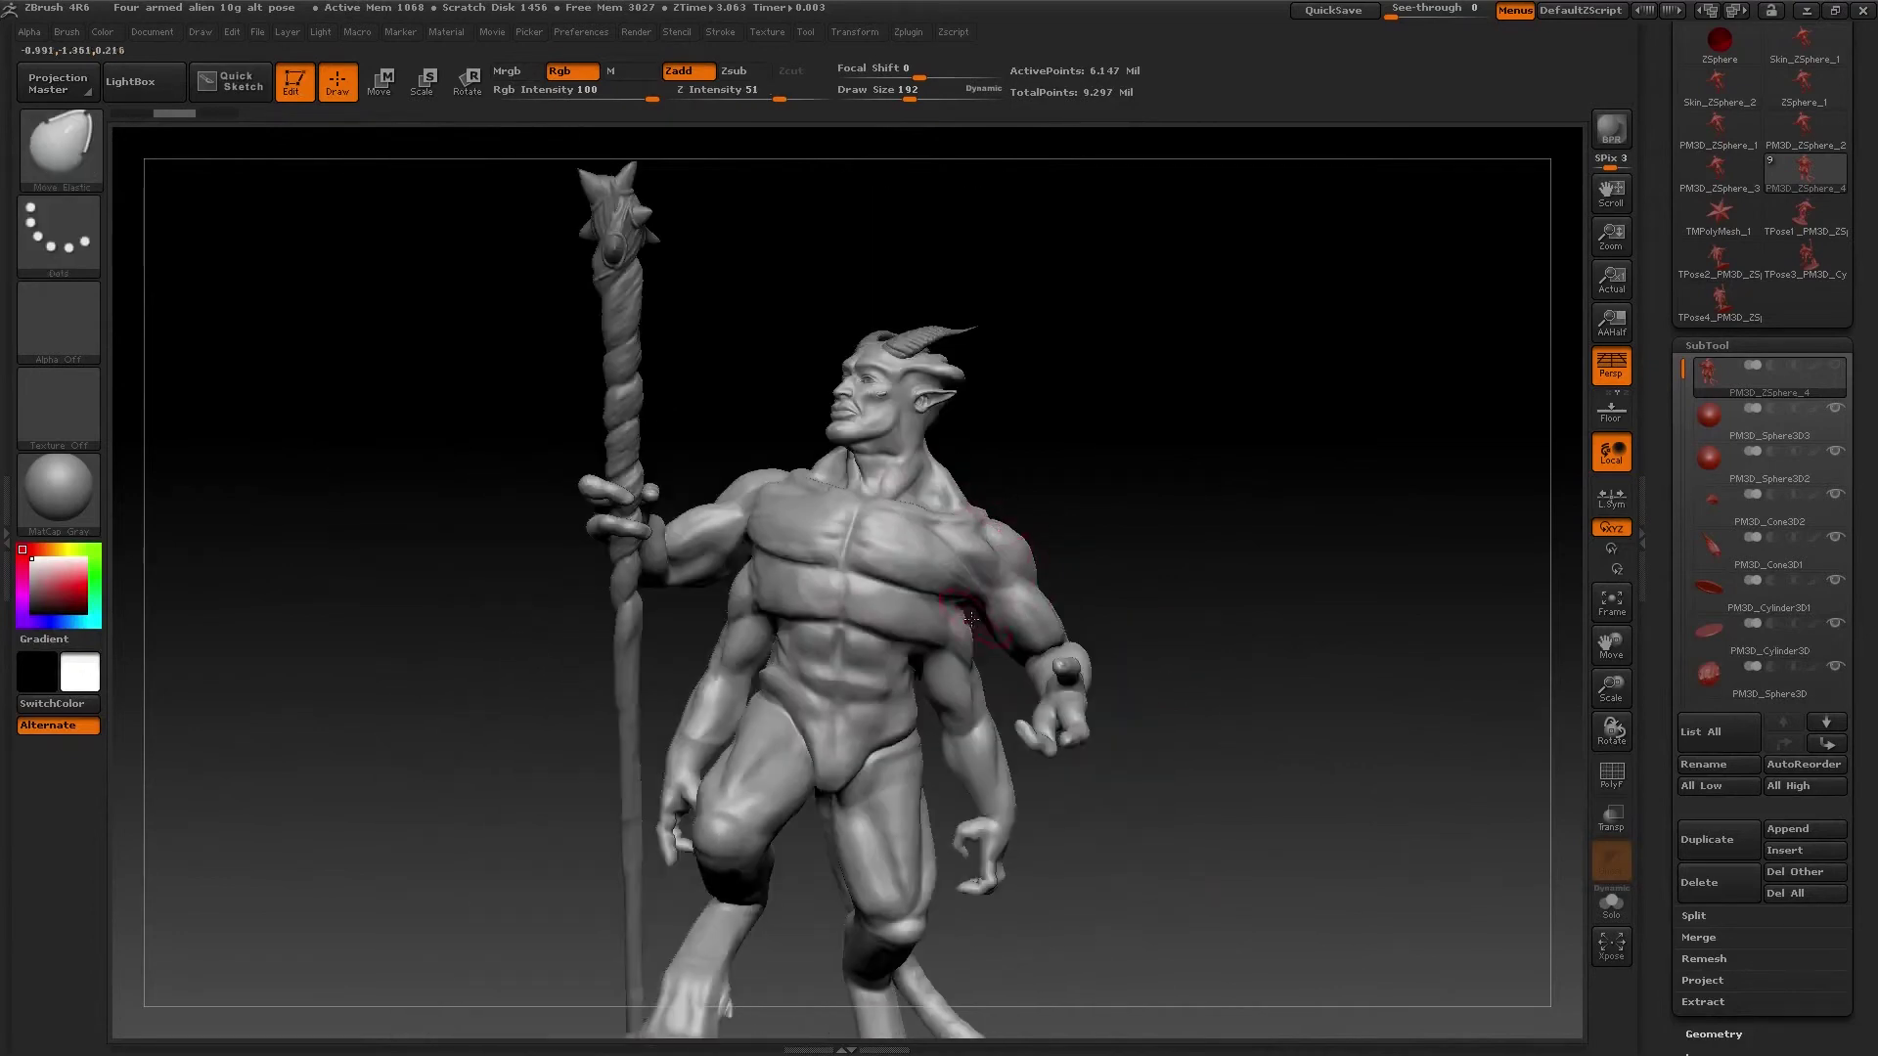
pyautogui.moveTo(1226, 683); pyautogui.dragTo(875, 661)
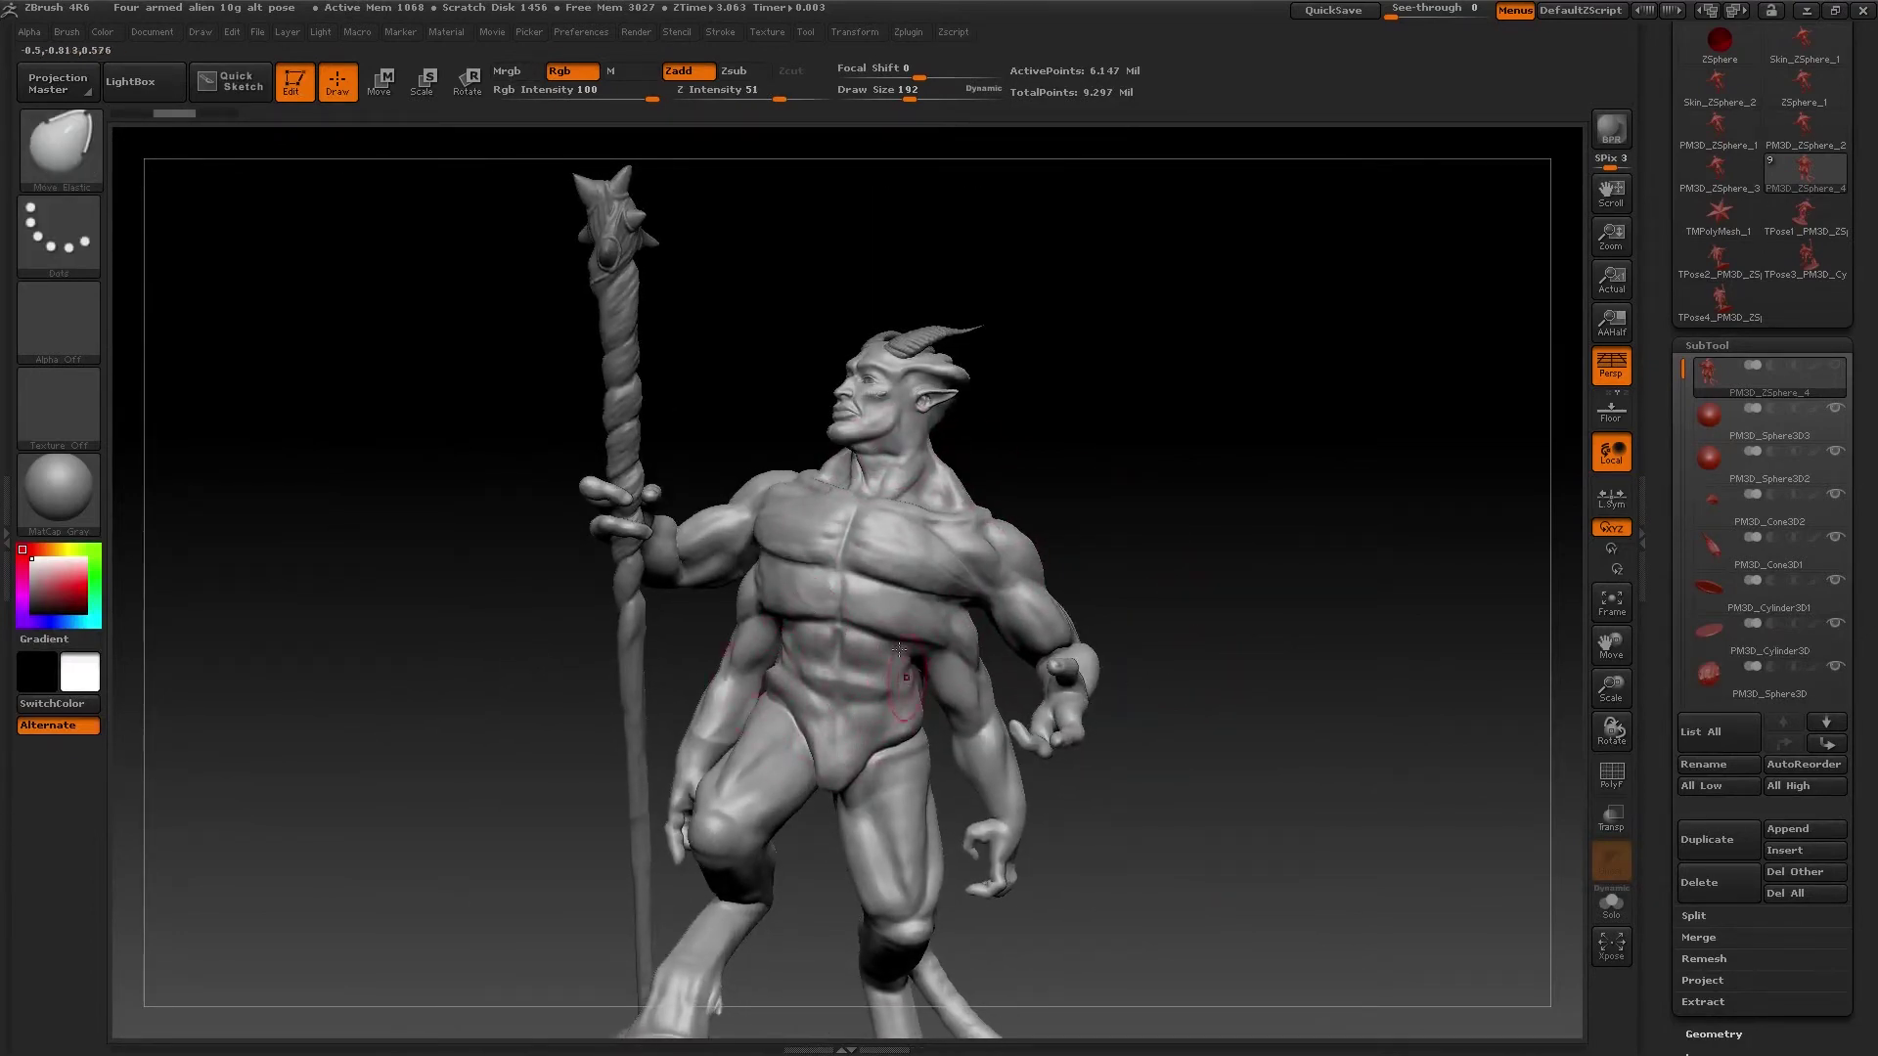
pyautogui.moveTo(1273, 814)
pyautogui.mouseDown()
pyautogui.moveTo(1056, 814)
pyautogui.moveTo(1303, 819)
pyautogui.mouseUp()
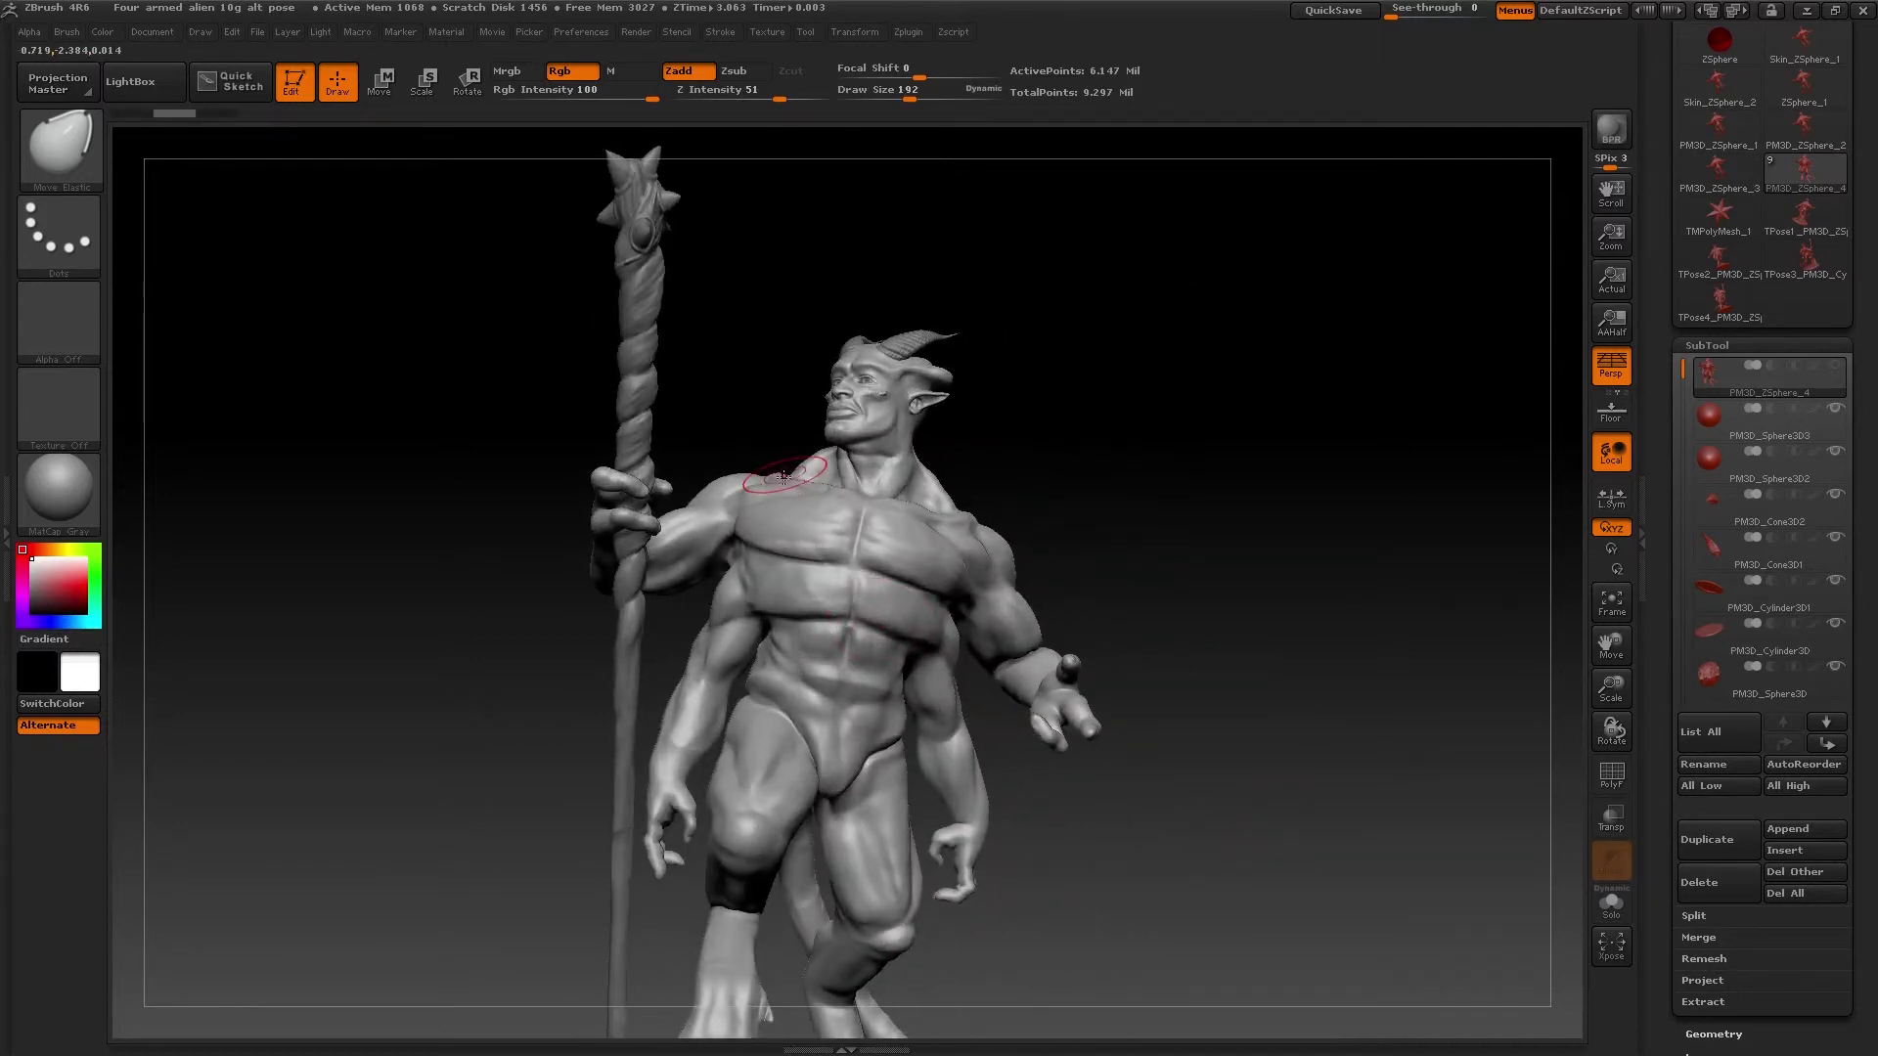
pyautogui.moveTo(777, 485); pyautogui.dragTo(779, 473)
pyautogui.moveTo(1103, 550); pyautogui.dragTo(1118, 565)
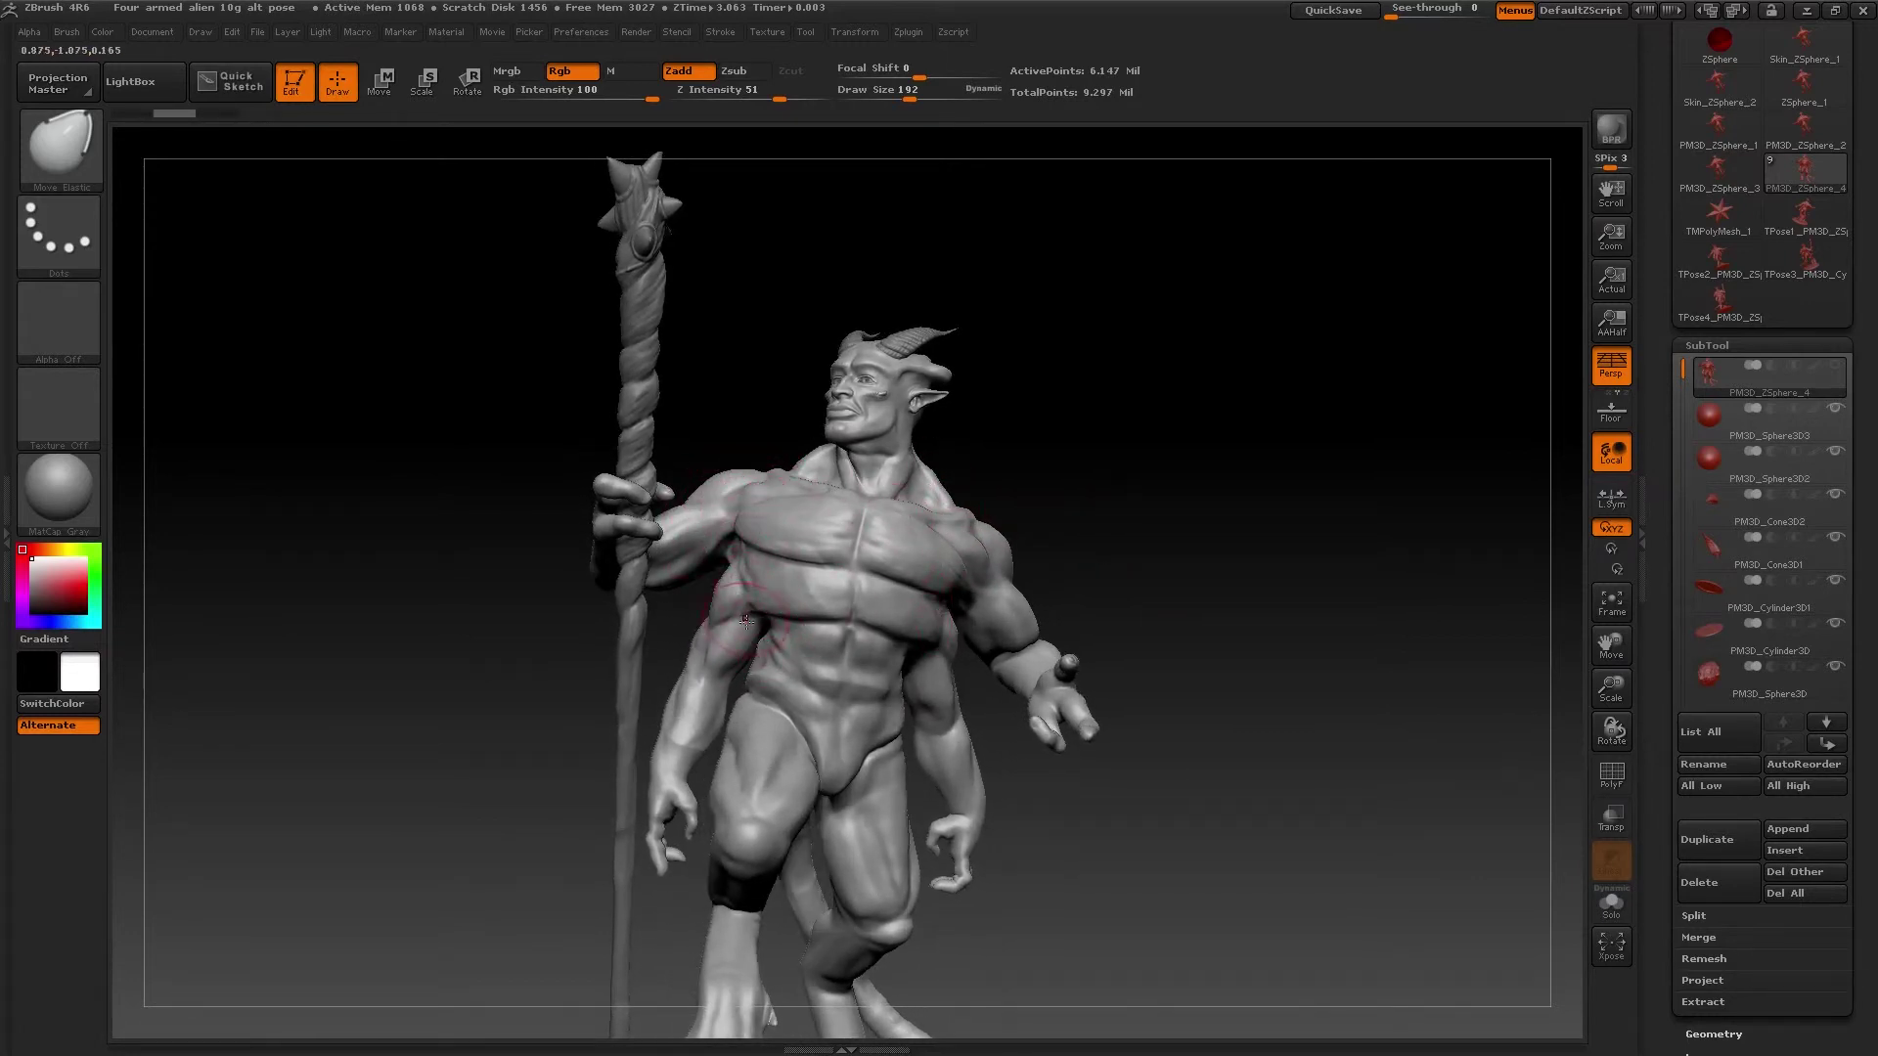
pyautogui.moveTo(1099, 561); pyautogui.dragTo(1098, 568)
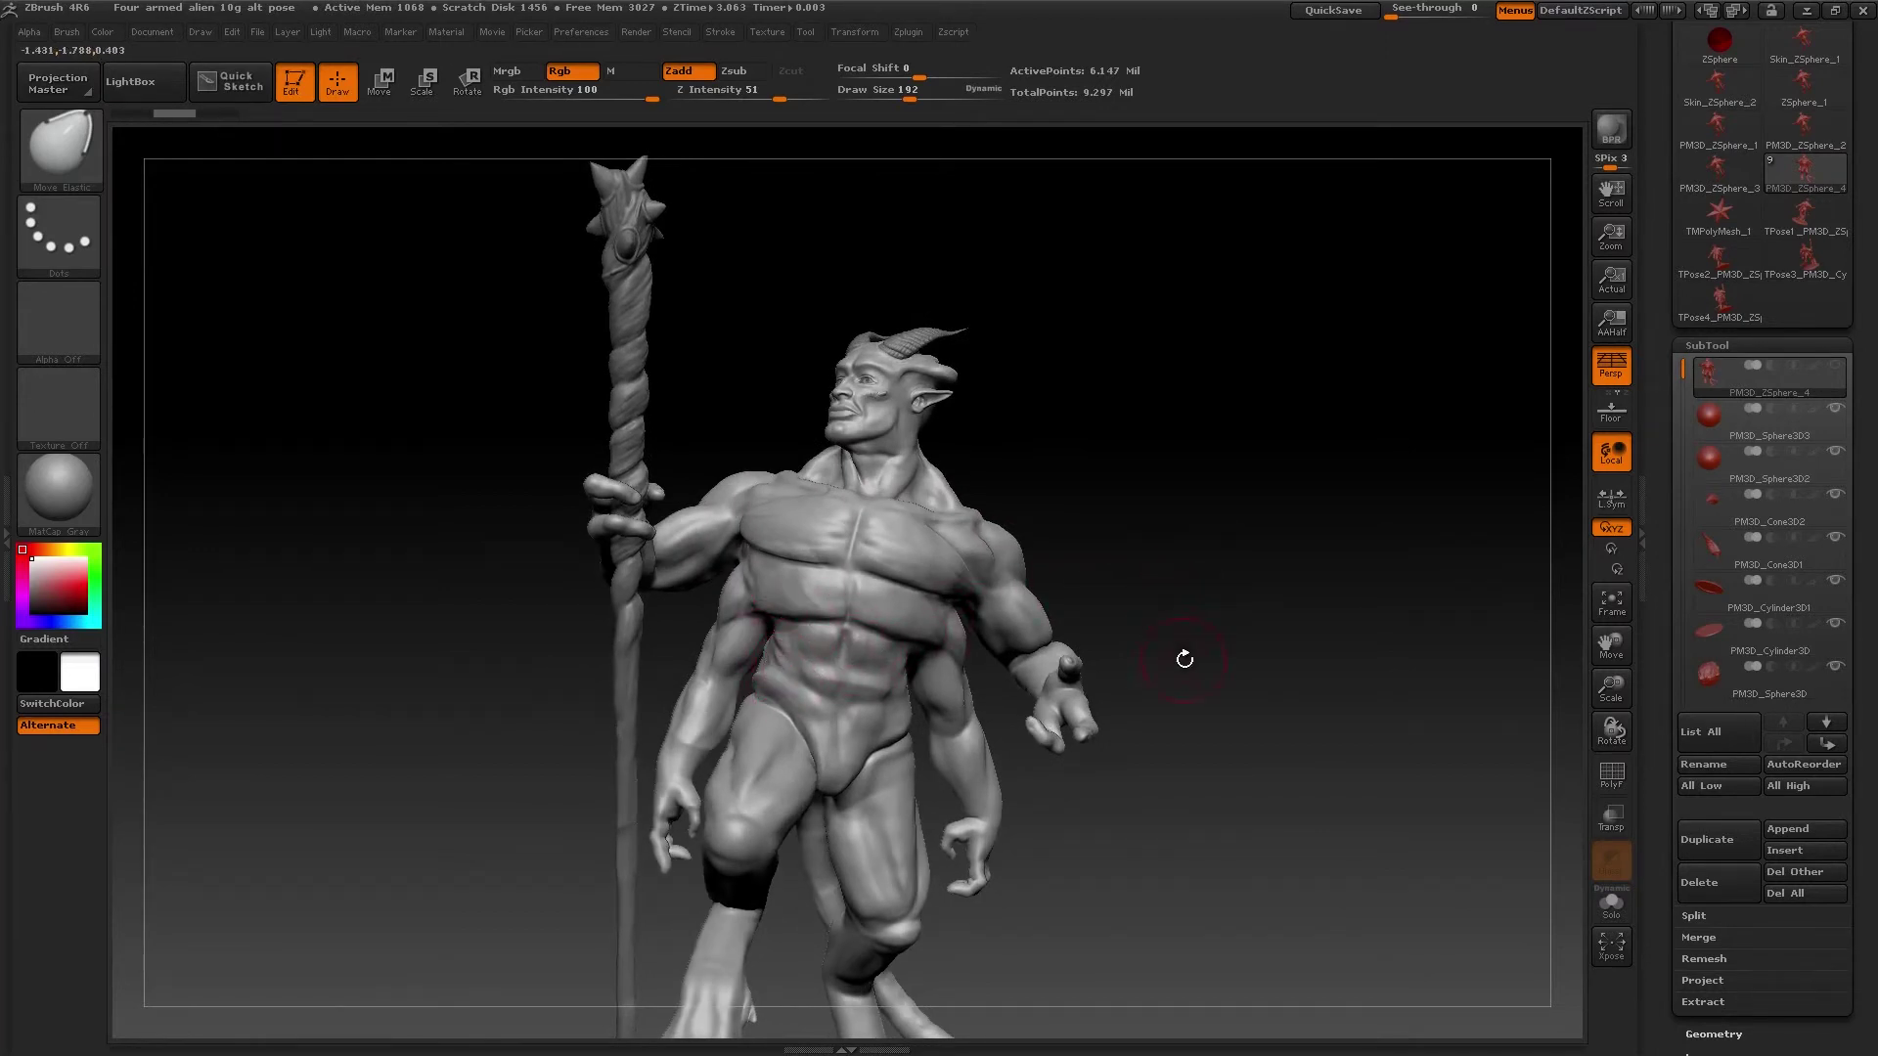
pyautogui.moveTo(1184, 659); pyautogui.dragTo(1189, 667)
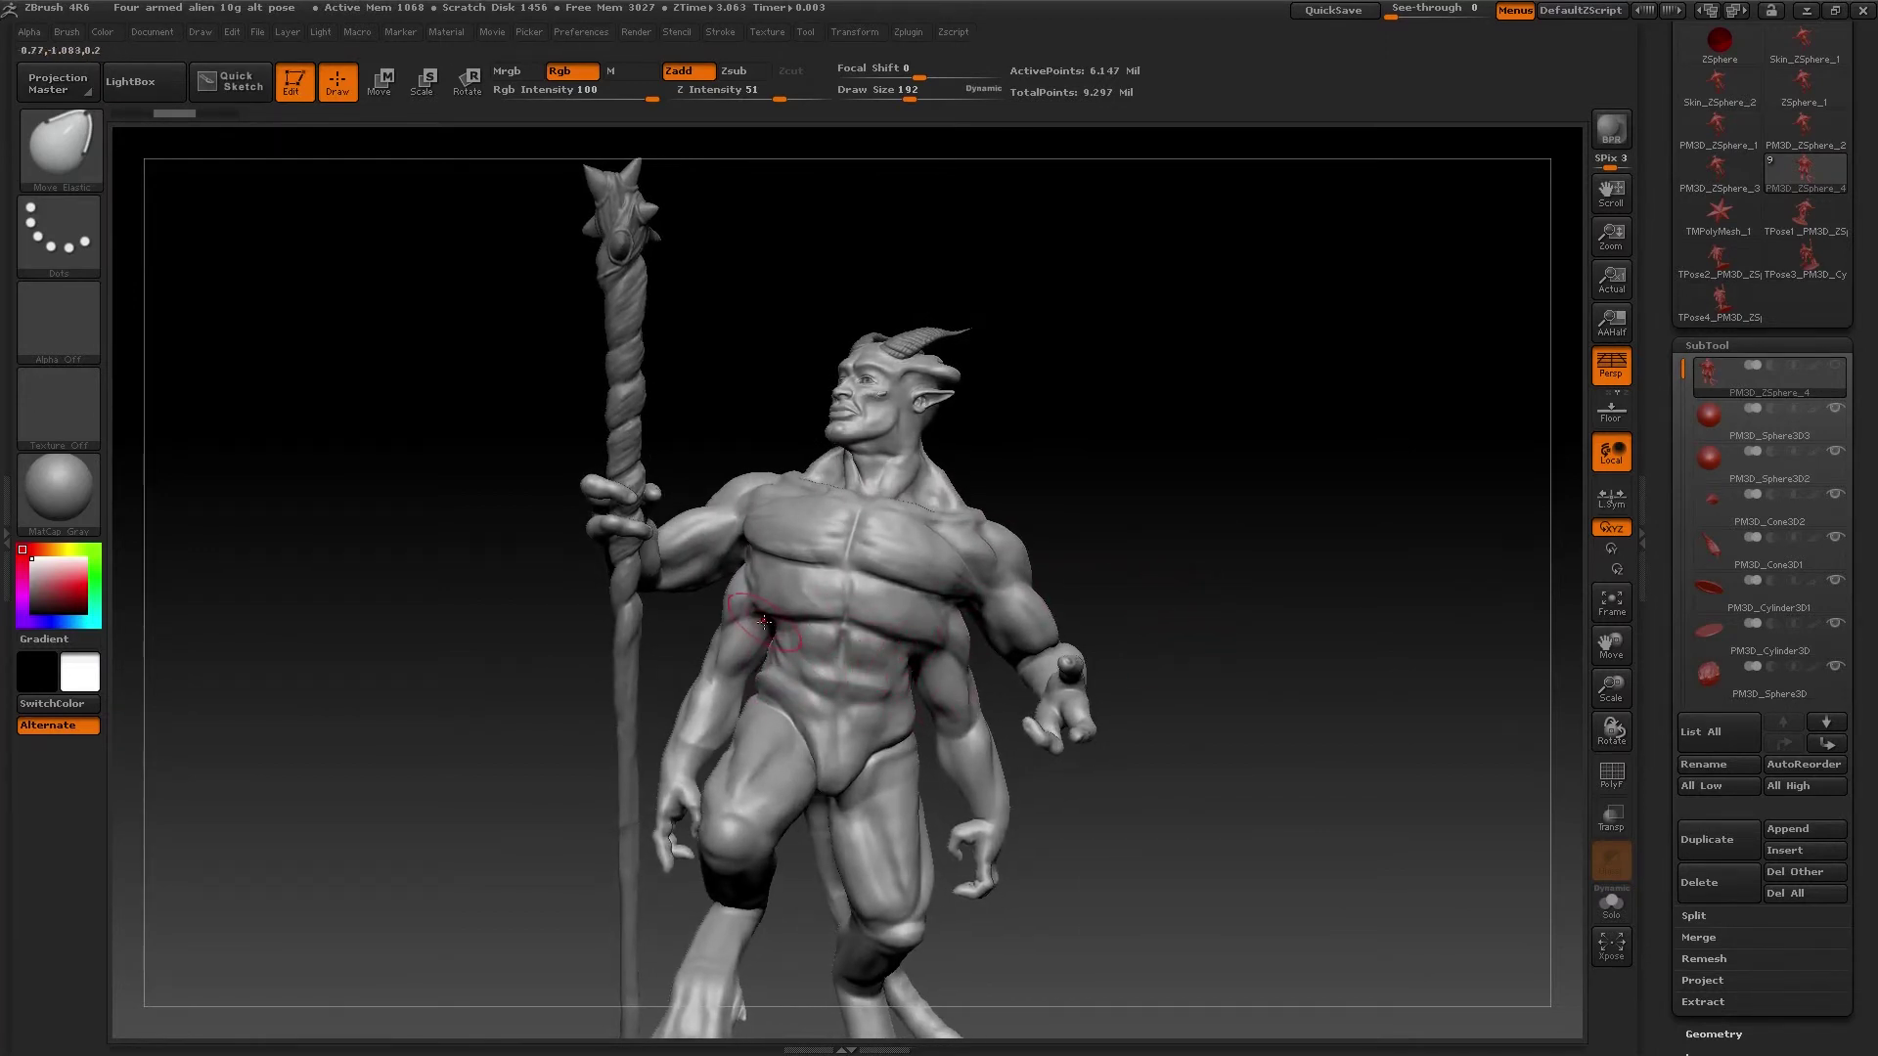
pyautogui.moveTo(1103, 800); pyautogui.dragTo(1045, 781)
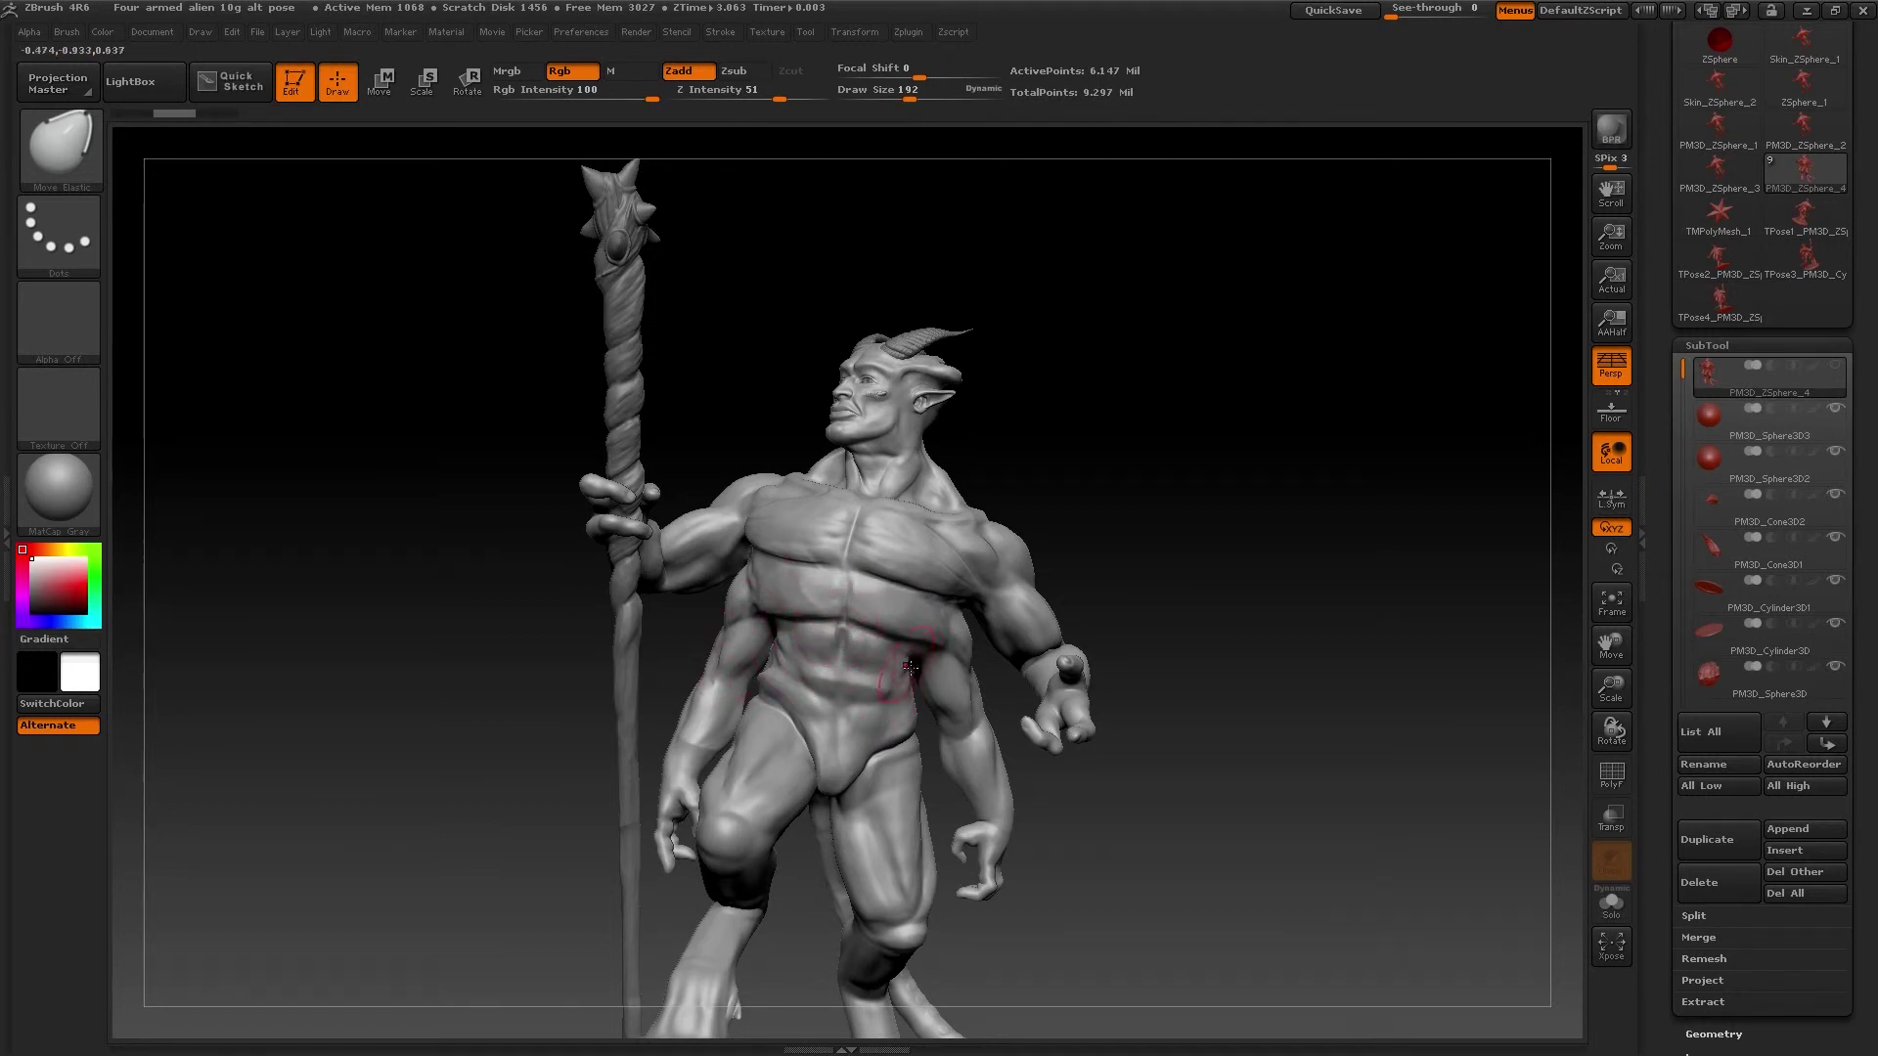
pyautogui.moveTo(1211, 593); pyautogui.dragTo(1000, 571)
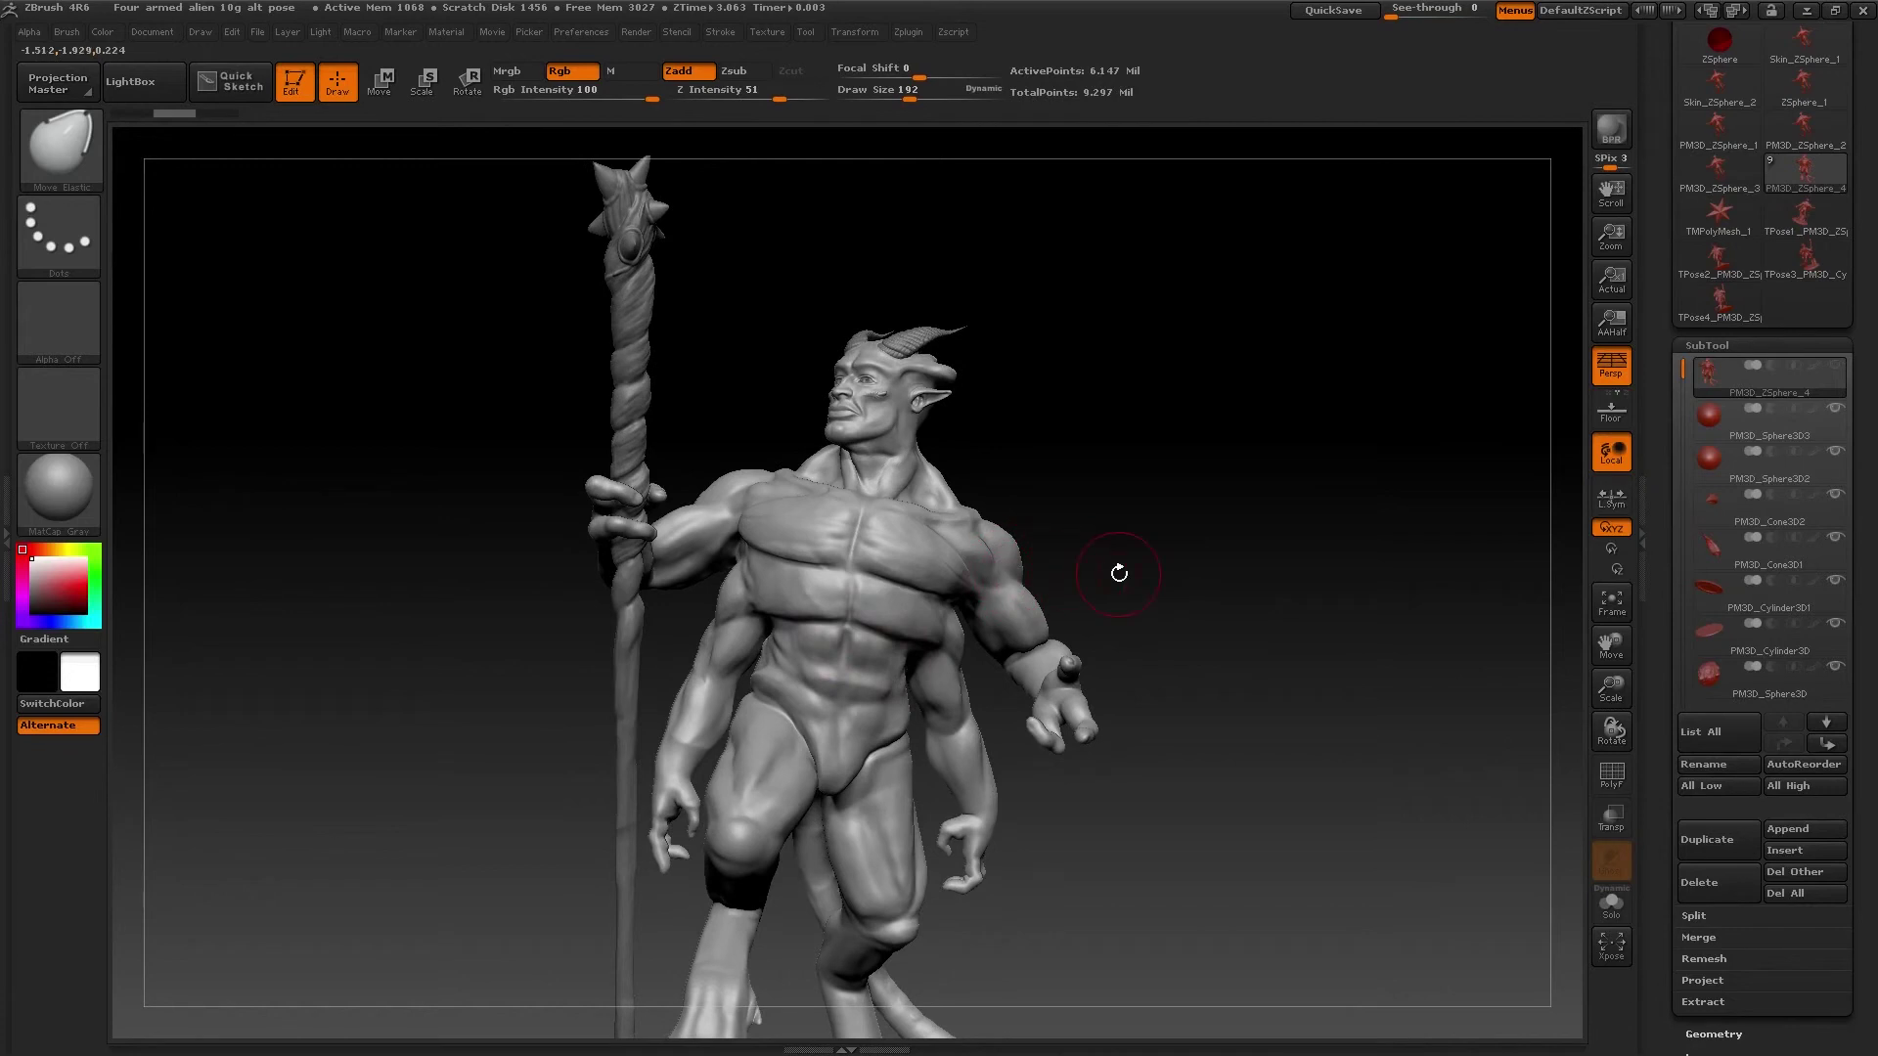
pyautogui.moveTo(1160, 628); pyautogui.dragTo(987, 626)
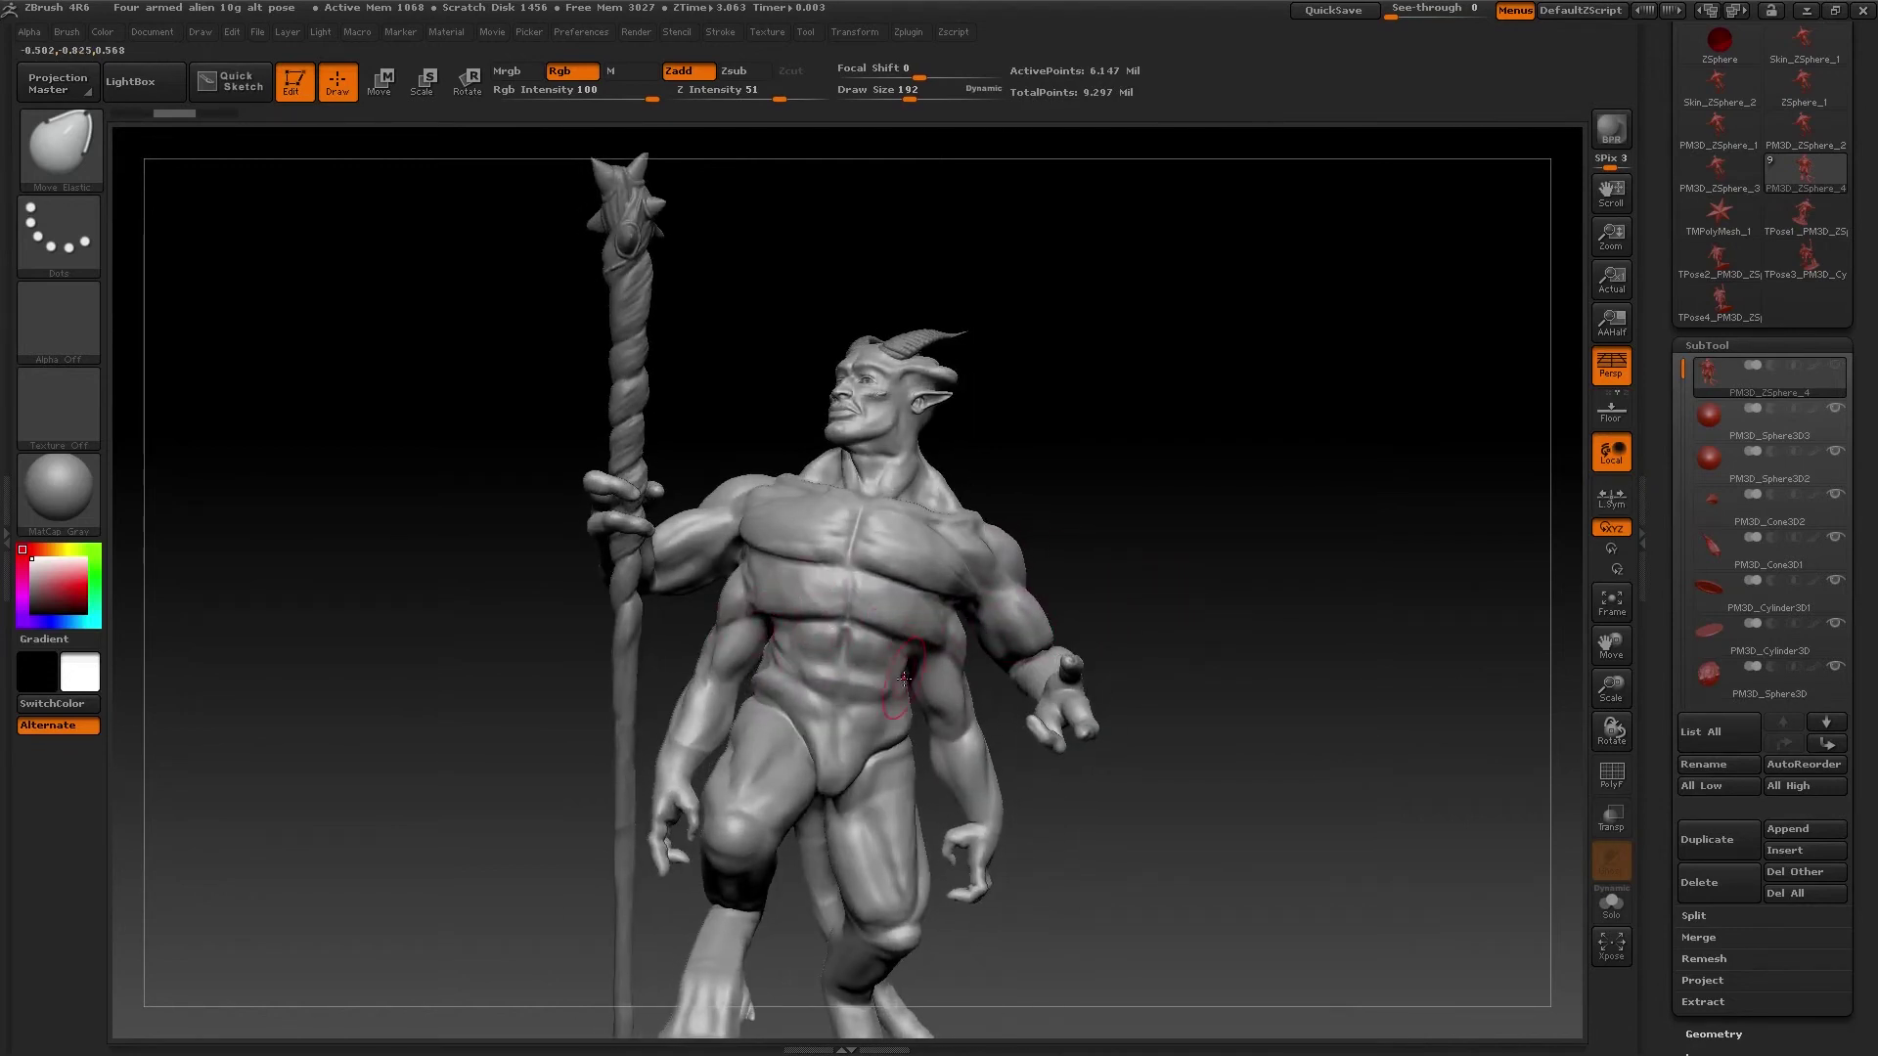
pyautogui.moveTo(1220, 608); pyautogui.dragTo(902, 606)
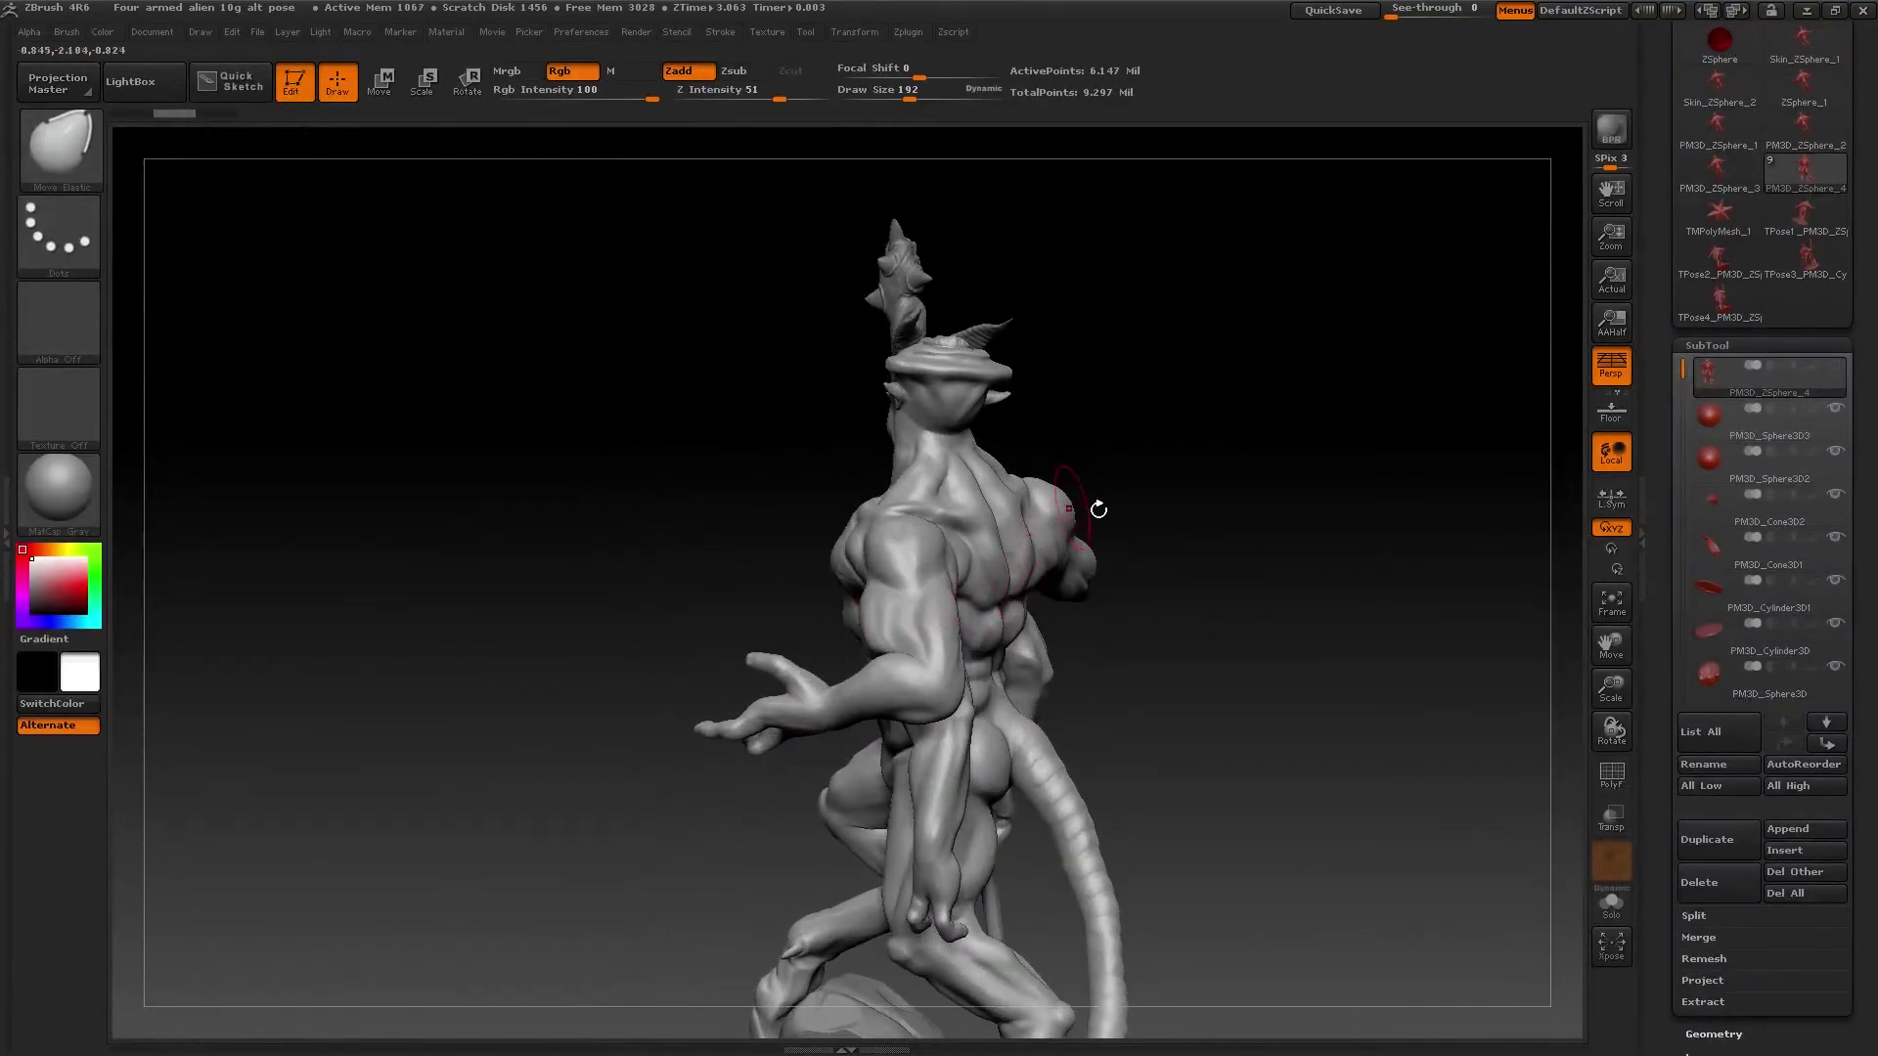
pyautogui.moveTo(1098, 508); pyautogui.dragTo(968, 566)
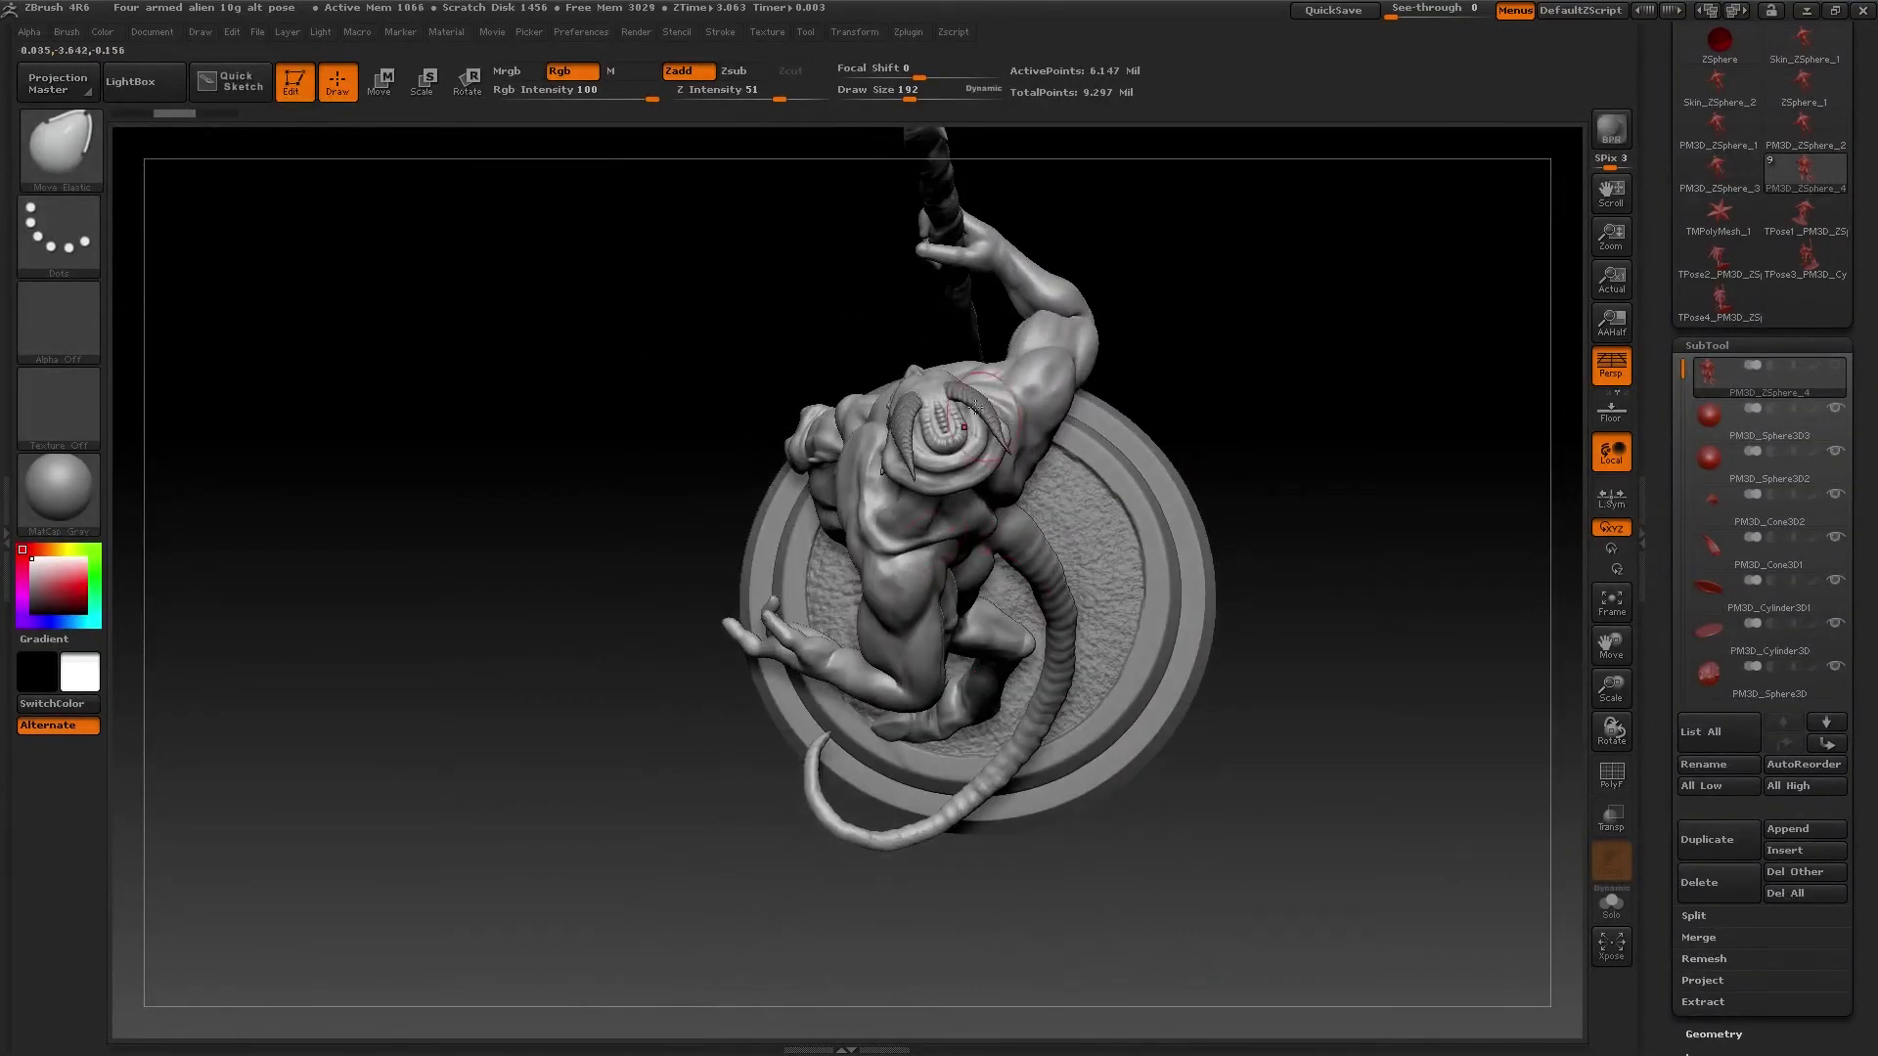
# - Examine the full posed figure with its staff, tail and round base in perspective, finishing on a three-quarter front view
pyautogui.moveTo(459, 759); pyautogui.dragTo(1134, 876)
pyautogui.moveTo(1209, 892)
pyautogui.mouseDown()
pyautogui.moveTo(1220, 914)
pyautogui.moveTo(1261, 822)
pyautogui.moveTo(1222, 725)
pyautogui.moveTo(1265, 783)
pyautogui.moveTo(1189, 749)
pyautogui.mouseUp()
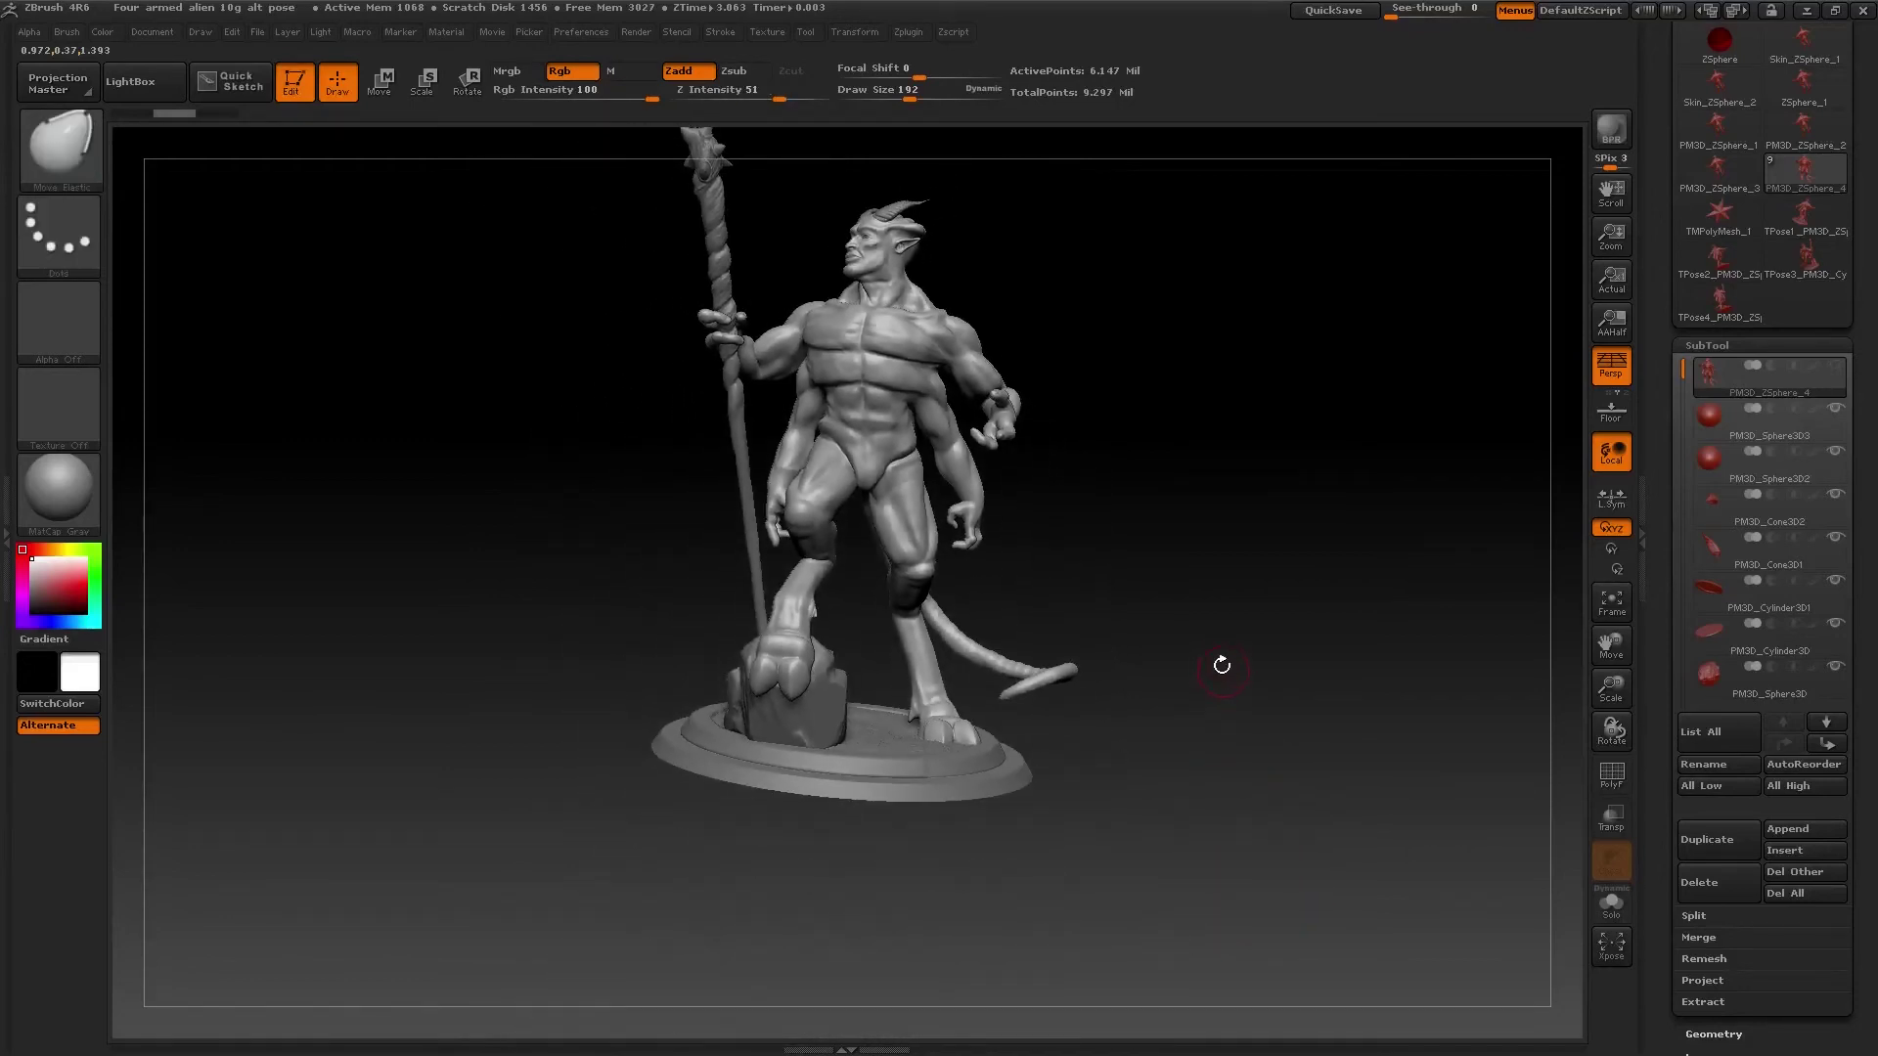
pyautogui.moveTo(1220, 662)
pyautogui.mouseDown()
pyautogui.moveTo(1116, 697)
pyautogui.moveTo(1322, 756)
pyautogui.moveTo(1123, 705)
pyautogui.mouseUp()
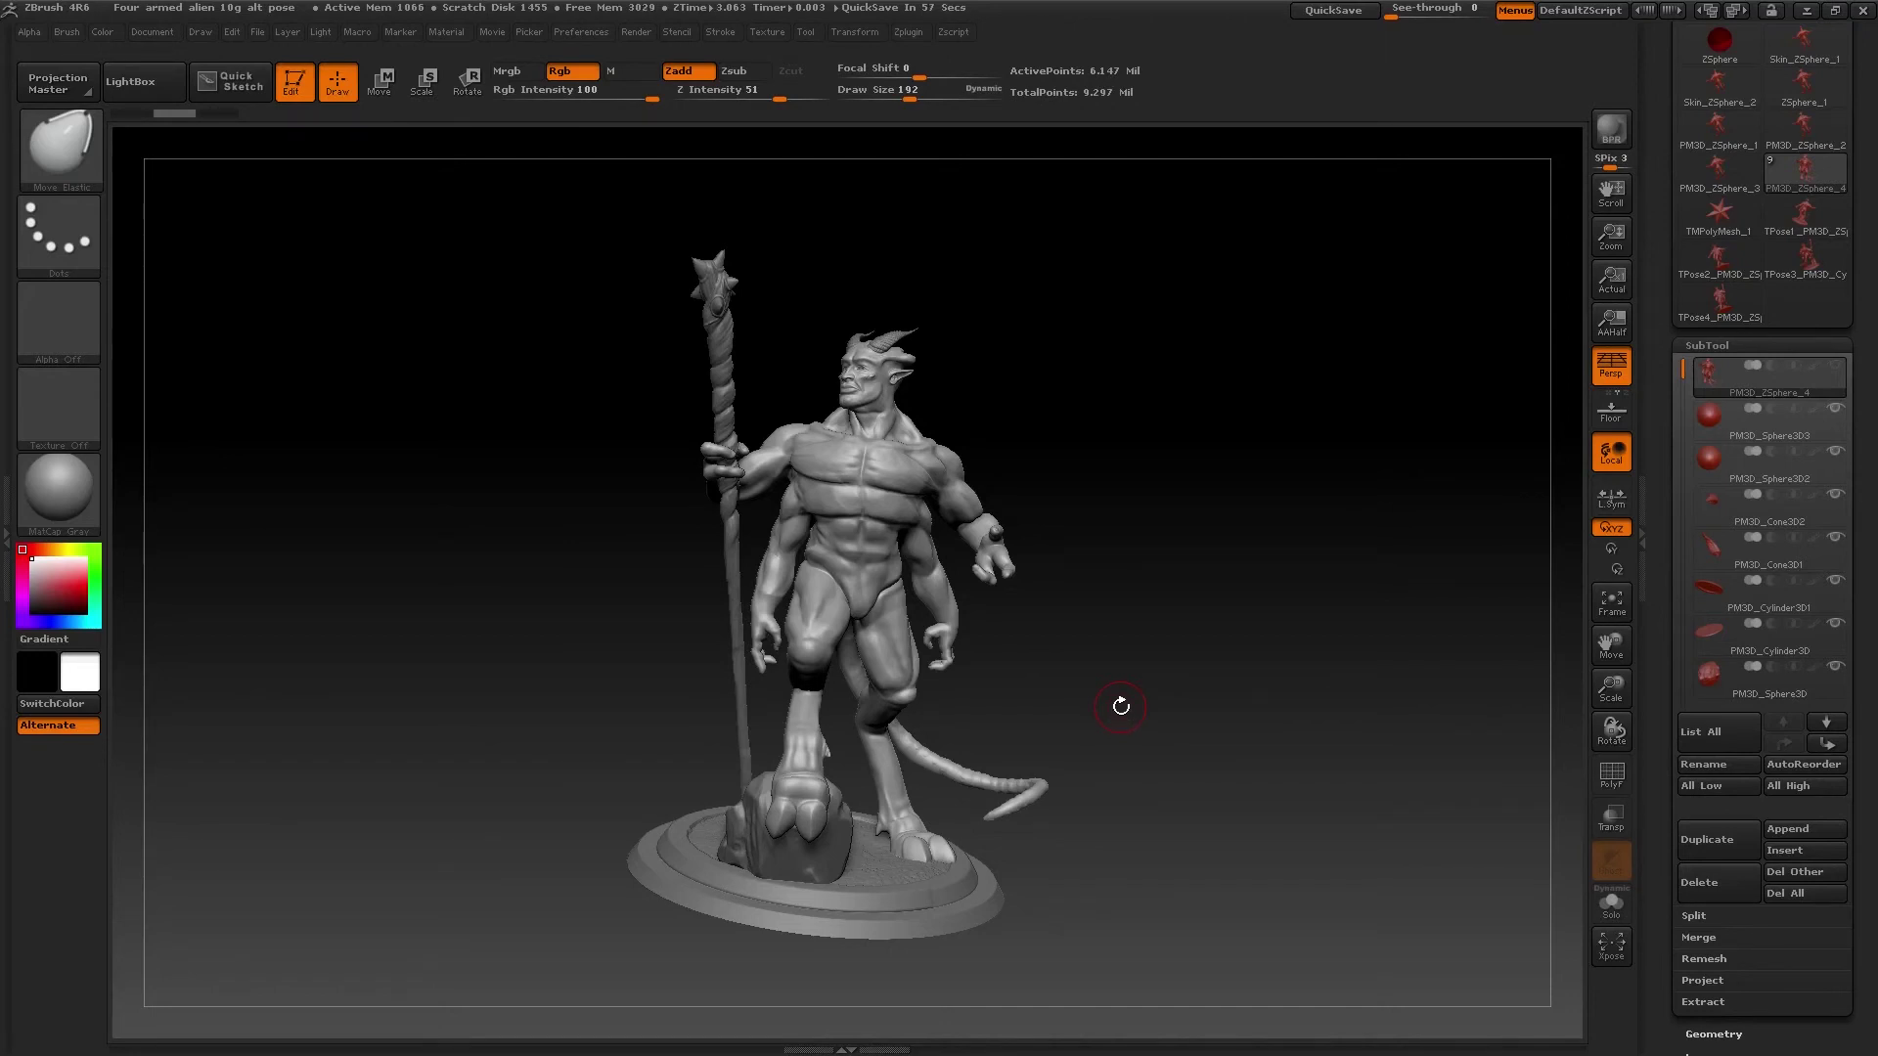
pyautogui.moveTo(1121, 706)
pyautogui.mouseDown()
pyautogui.moveTo(1102, 708)
pyautogui.moveTo(1132, 764)
pyautogui.moveTo(1102, 718)
pyautogui.moveTo(1143, 787)
pyautogui.moveTo(1036, 758)
pyautogui.moveTo(1138, 770)
pyautogui.mouseUp()
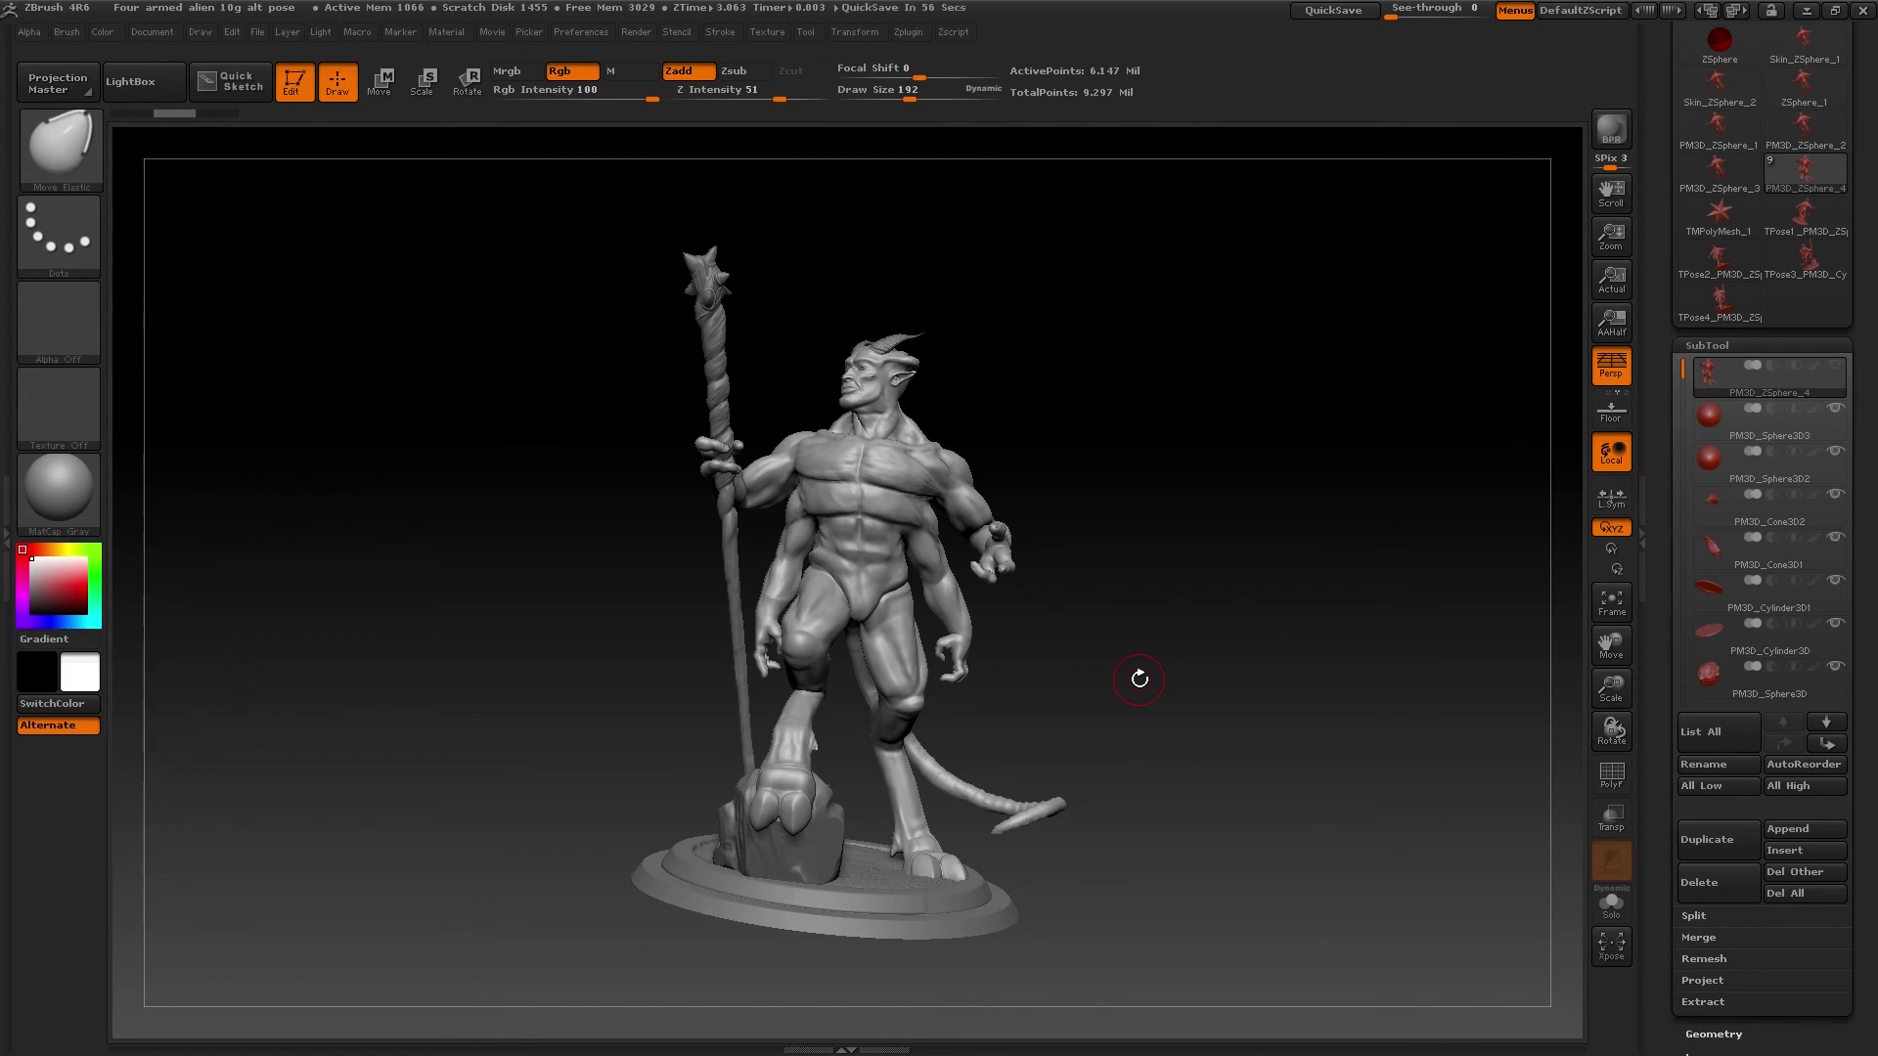
pyautogui.moveTo(1141, 685); pyautogui.dragTo(1149, 719)
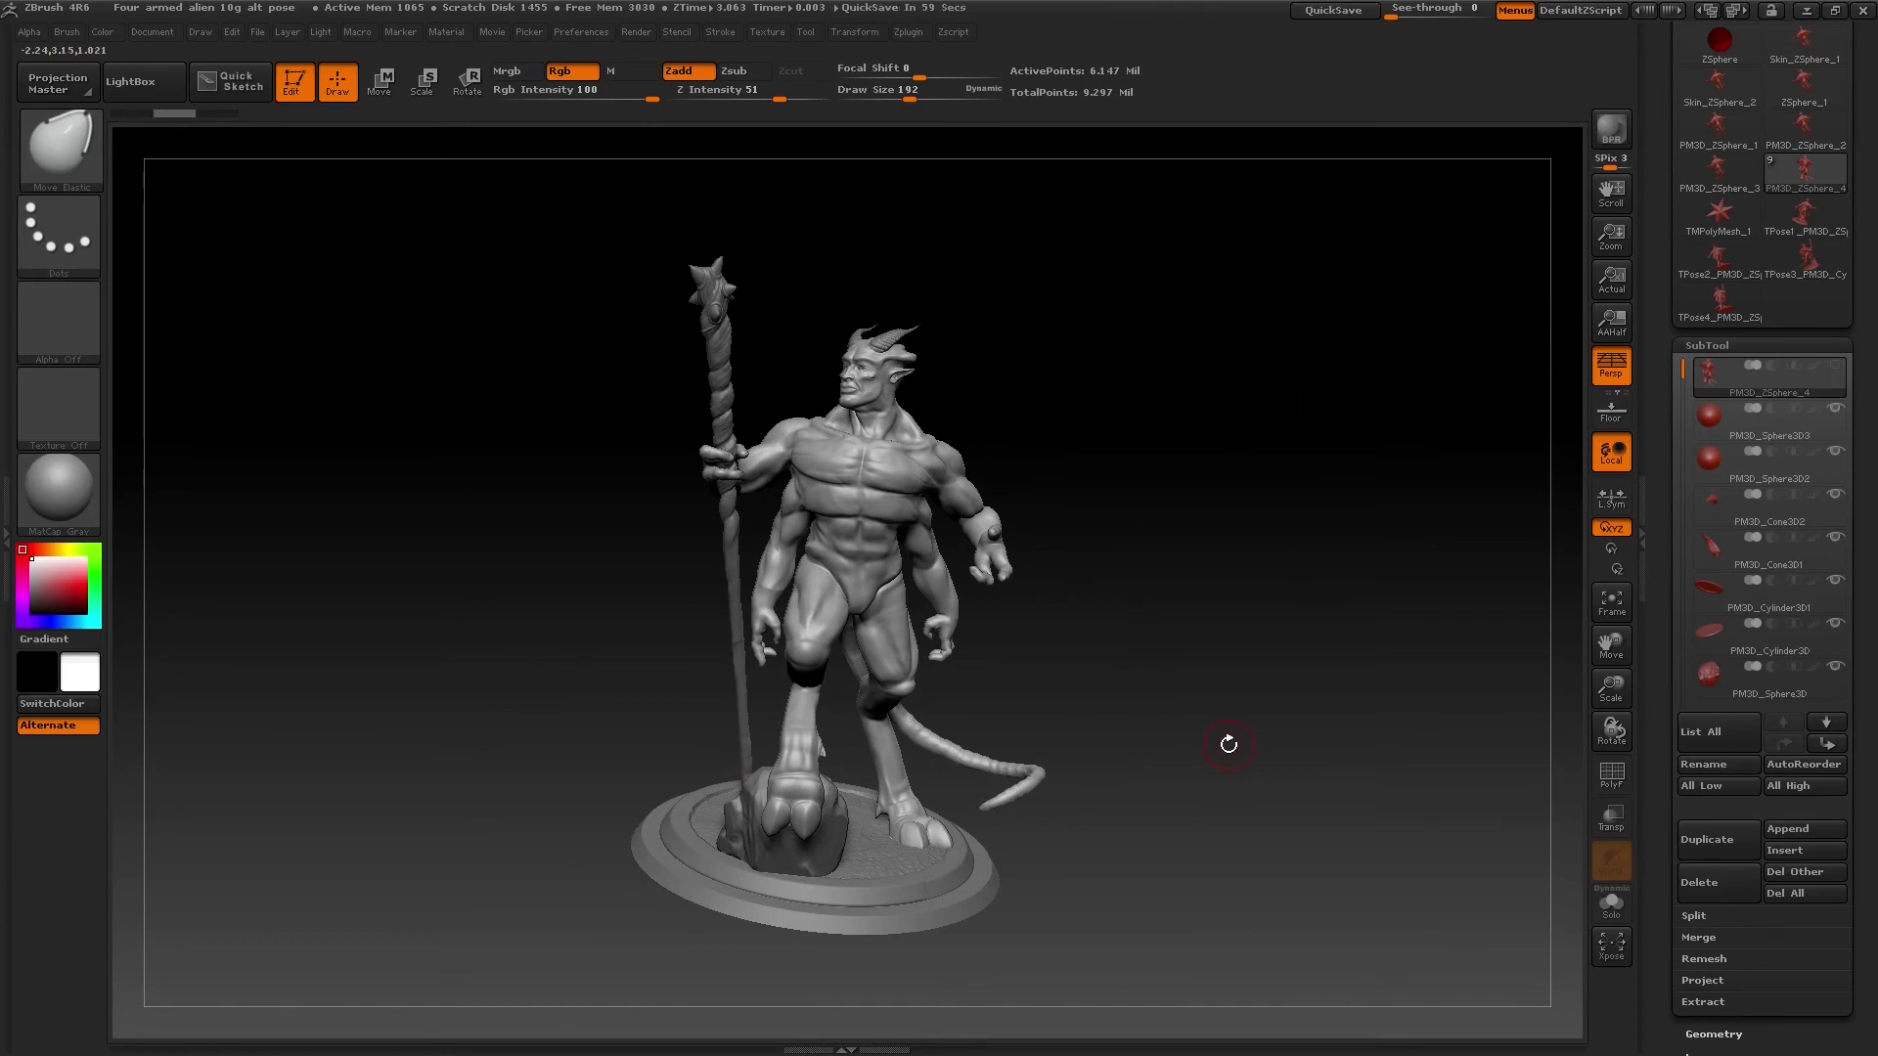
pyautogui.moveTo(1228, 744); pyautogui.dragTo(1212, 748)
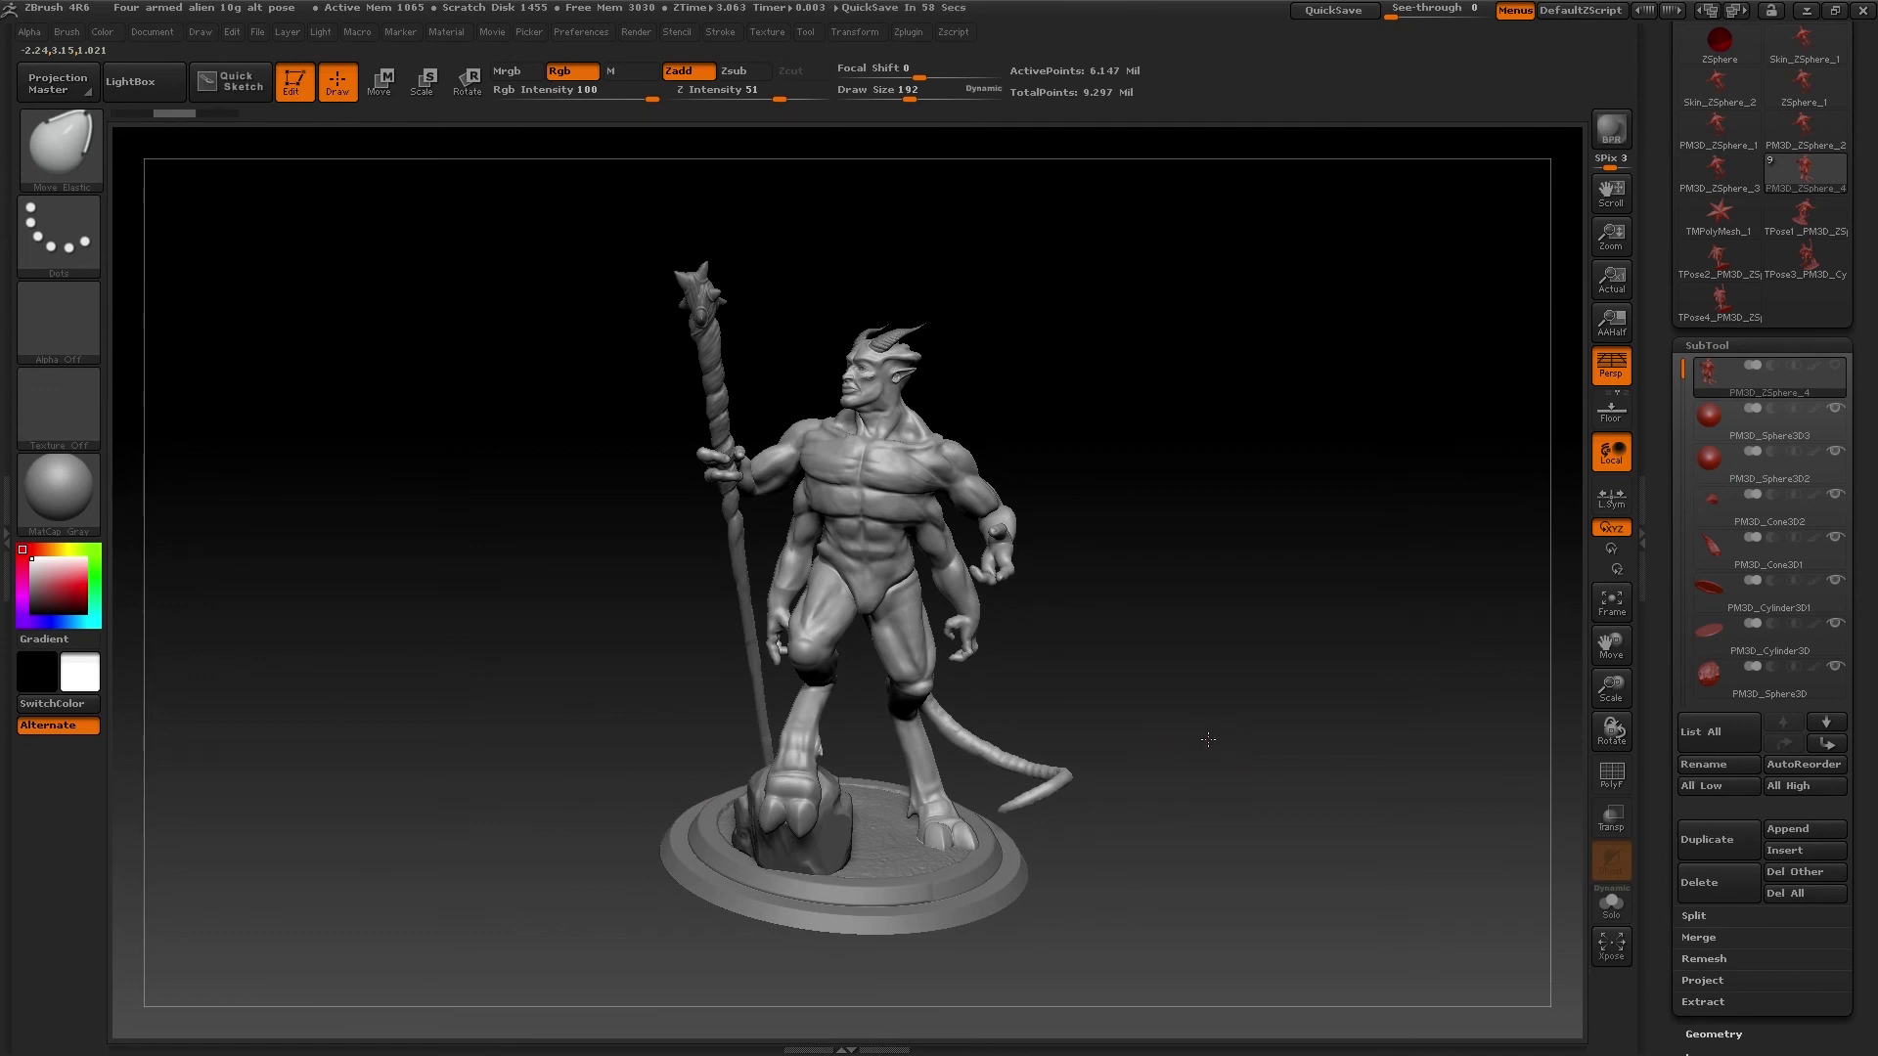
pyautogui.moveTo(1208, 739); pyautogui.dragTo(1208, 740)
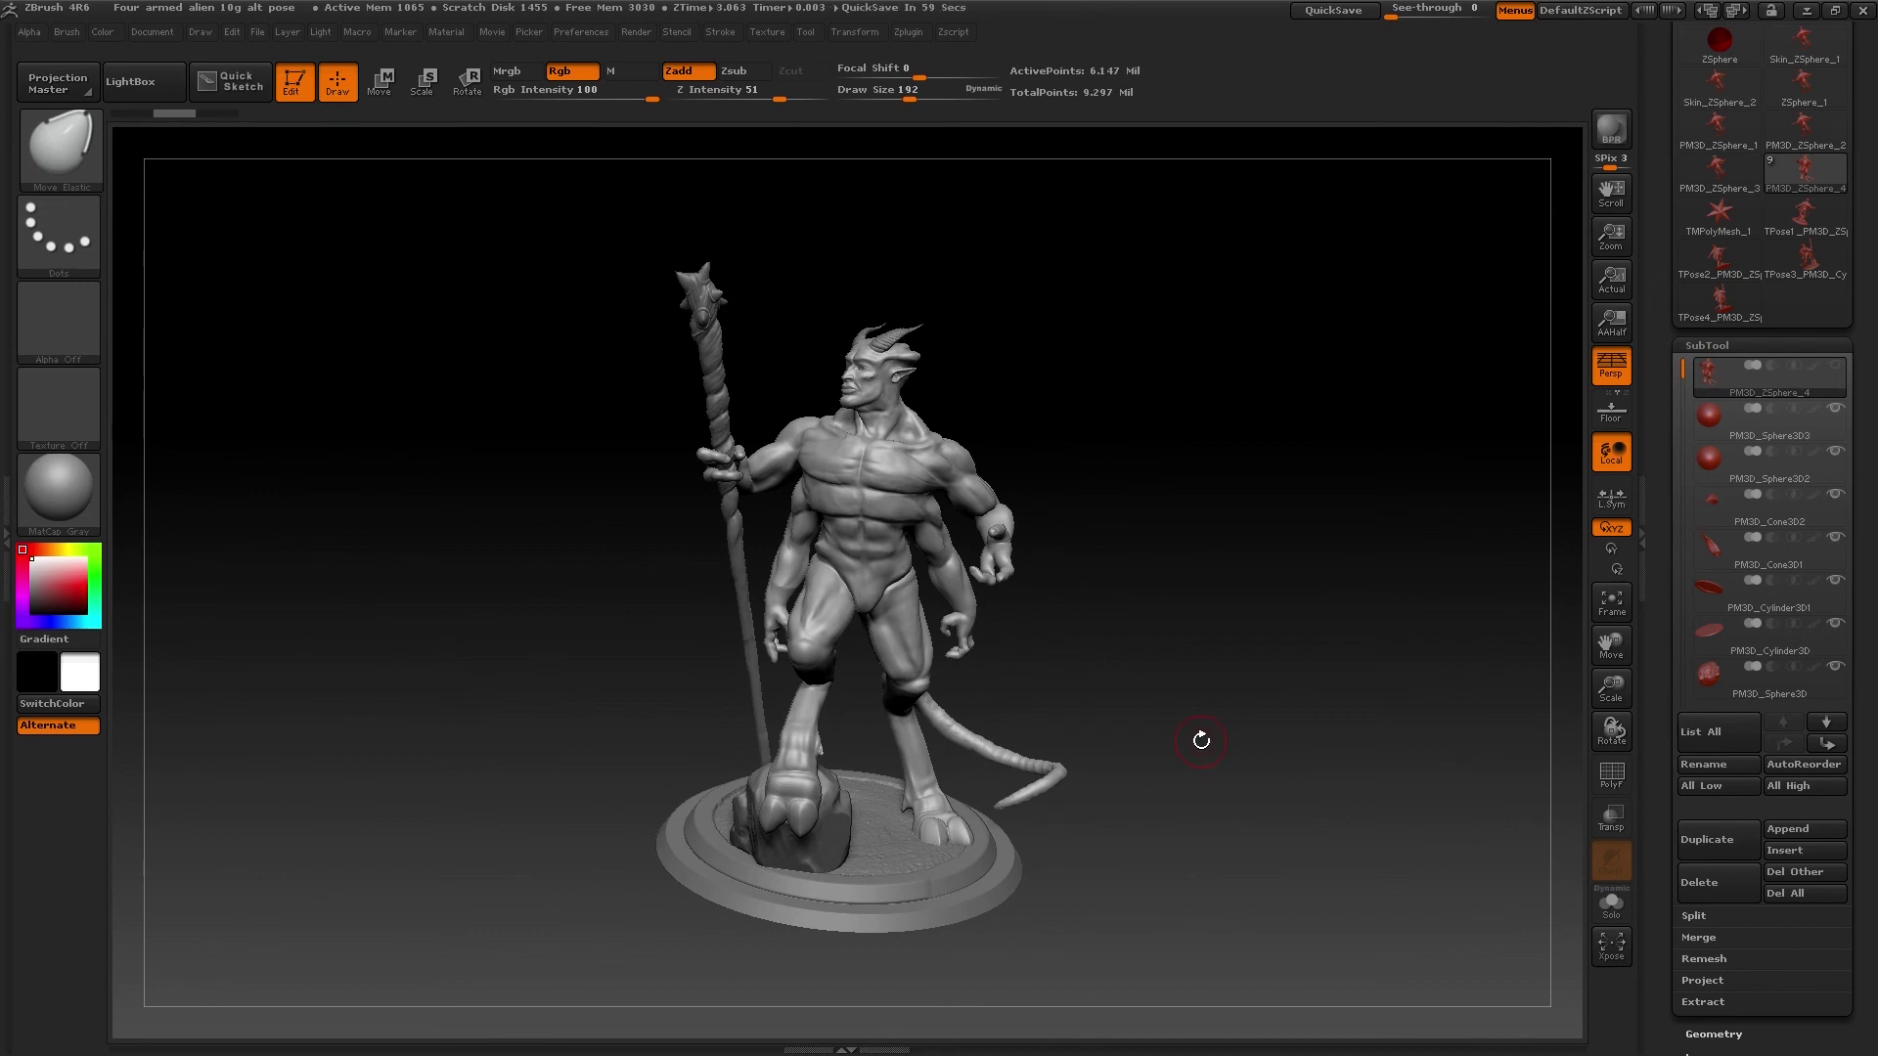
# - Close ZBrush without saving the changes to the project
pyautogui.click(1864, 11)
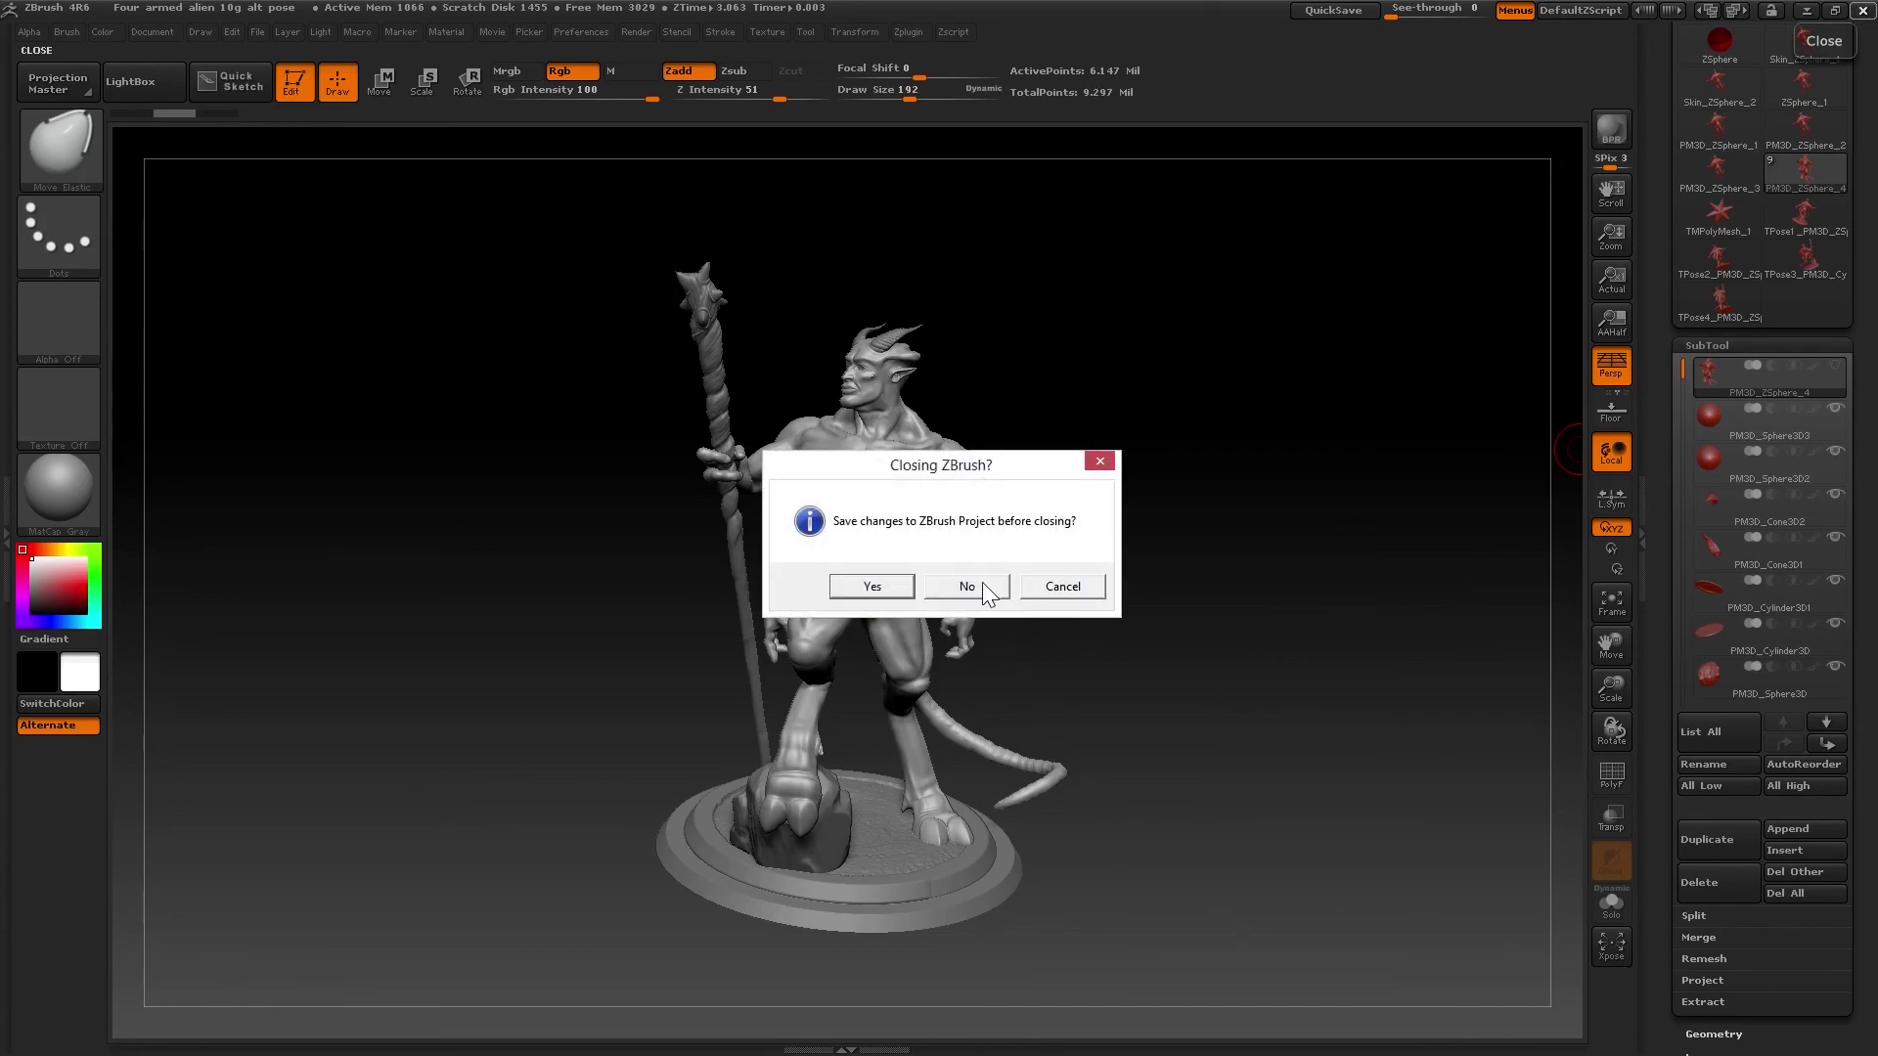
pyautogui.click(978, 588)
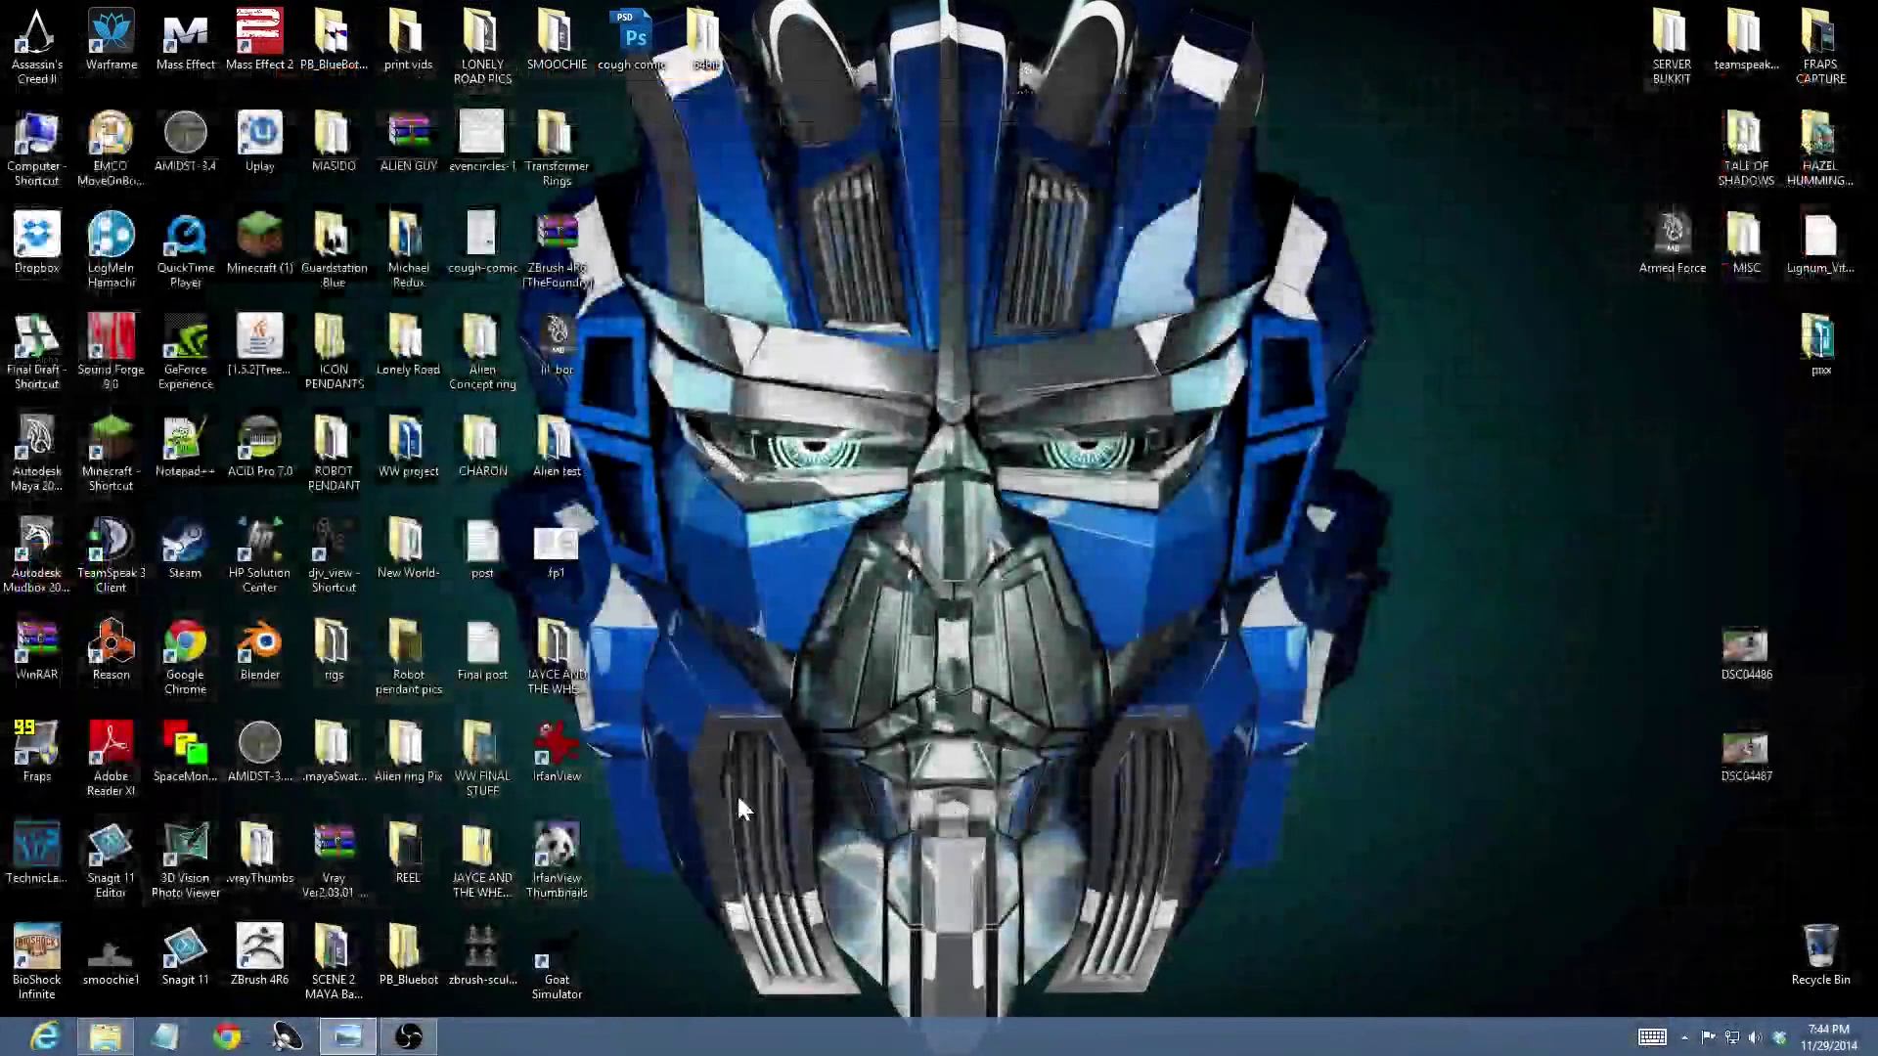
pyautogui.click(411, 1035)
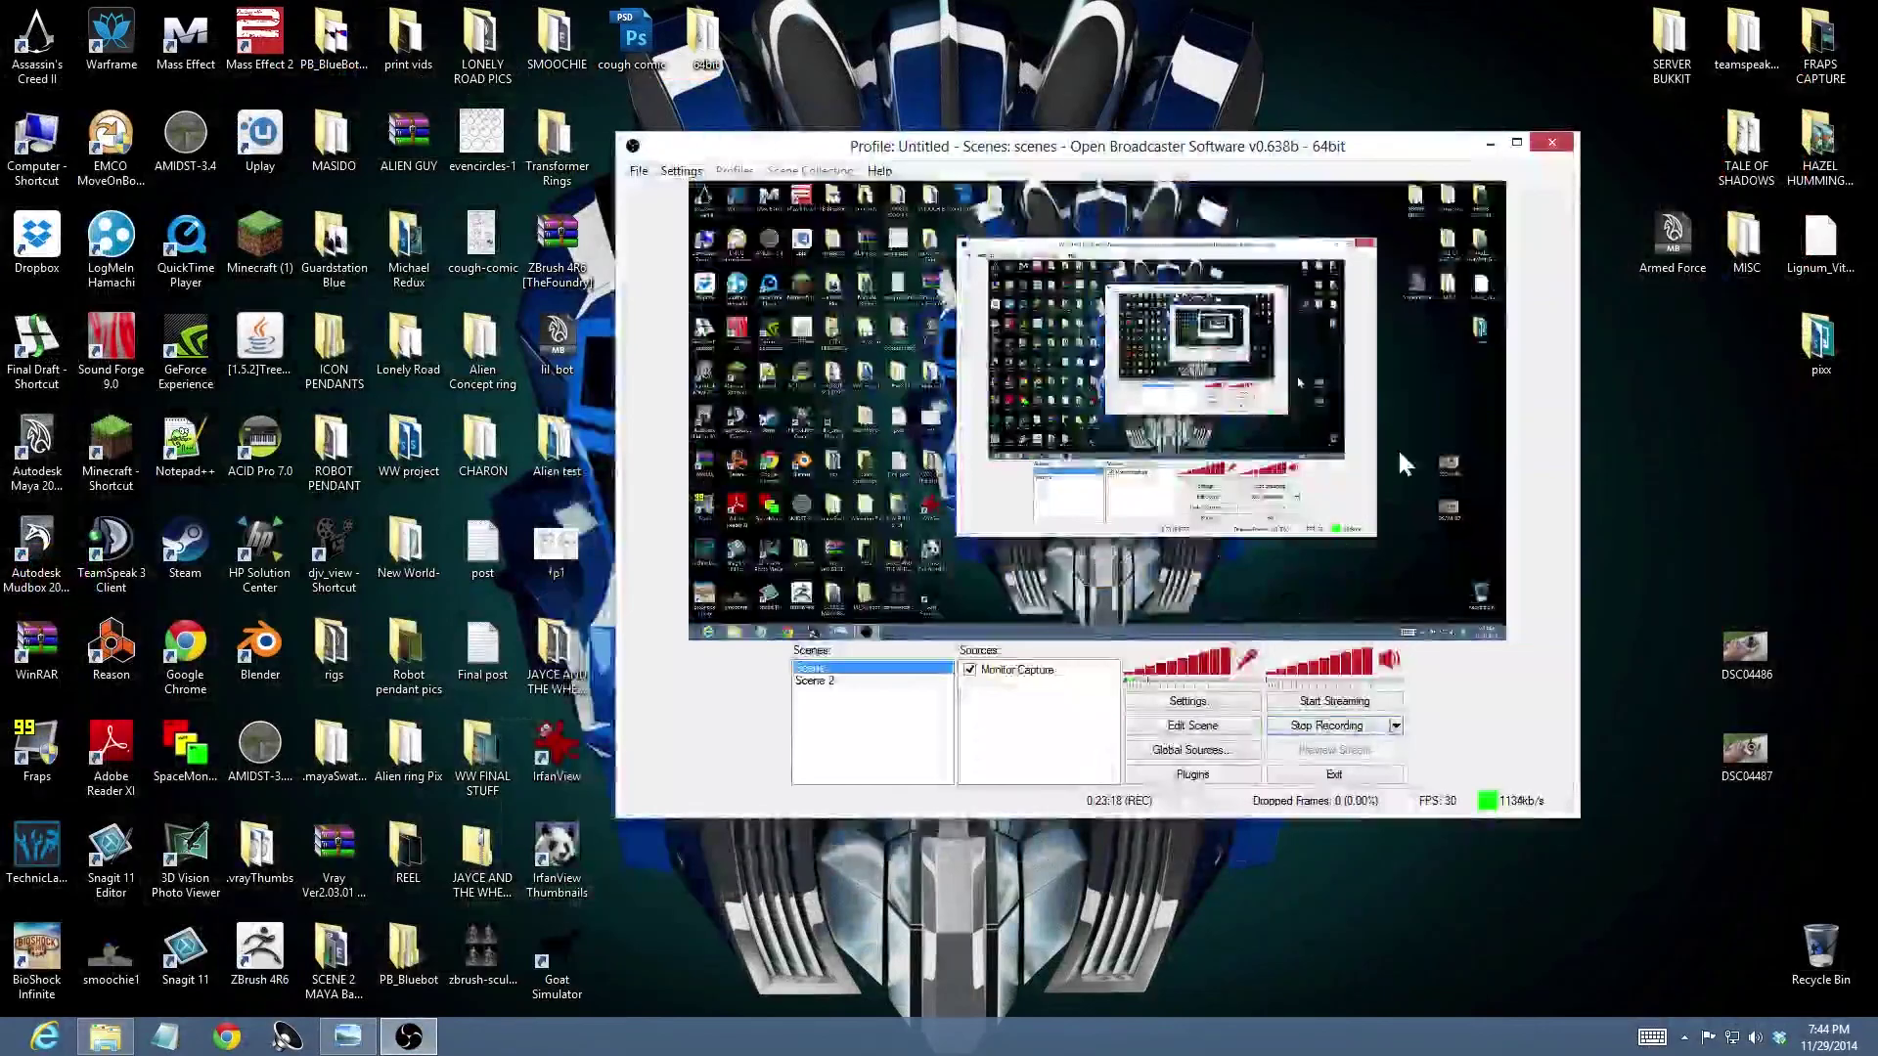
pyautogui.click(1330, 724)
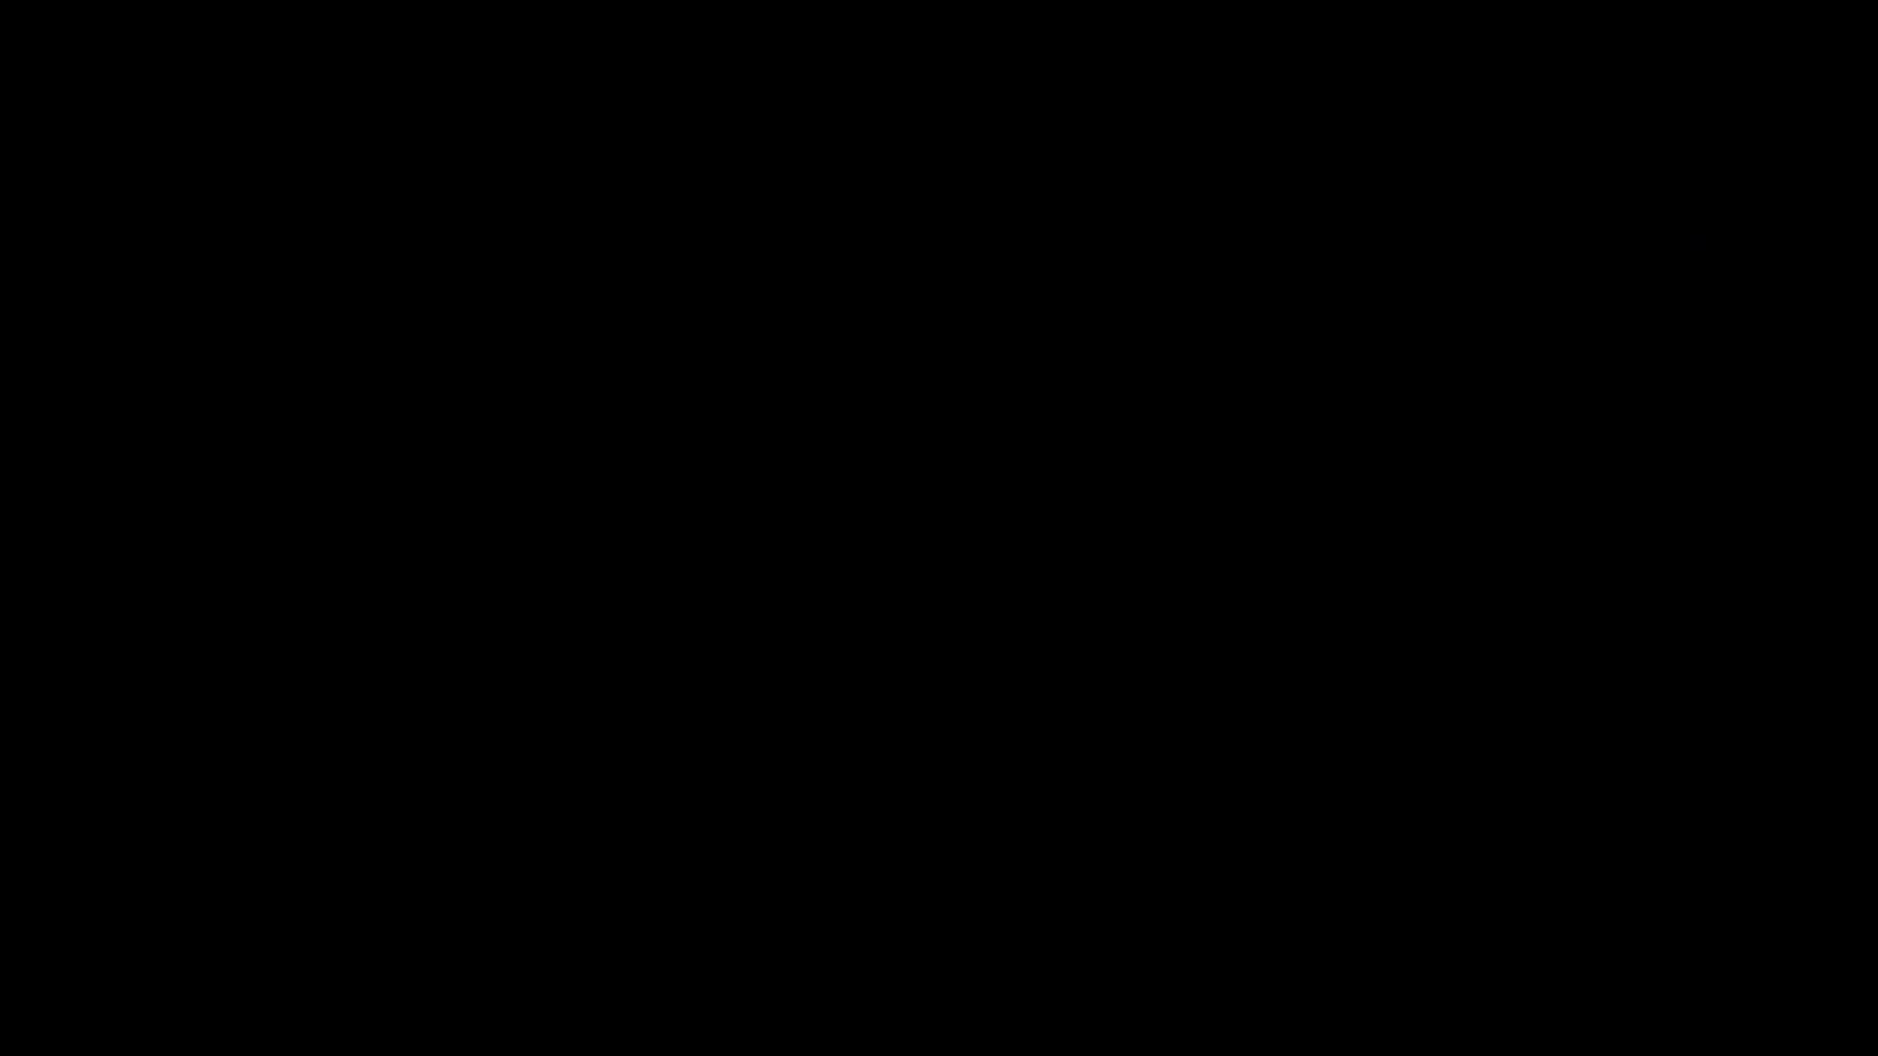